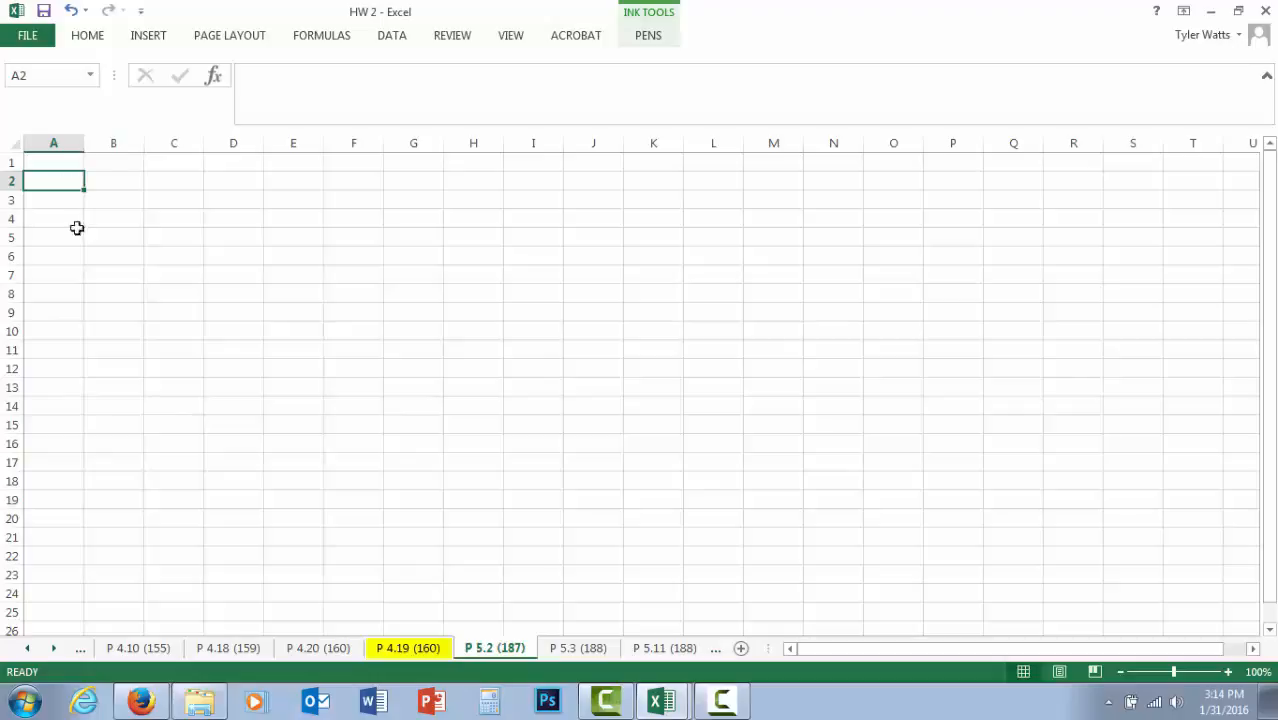
- Enter the label mean with $75 in A2:B2 and the label sigma with $20 in A3:B3
{"action": "type", "text": "mean"}
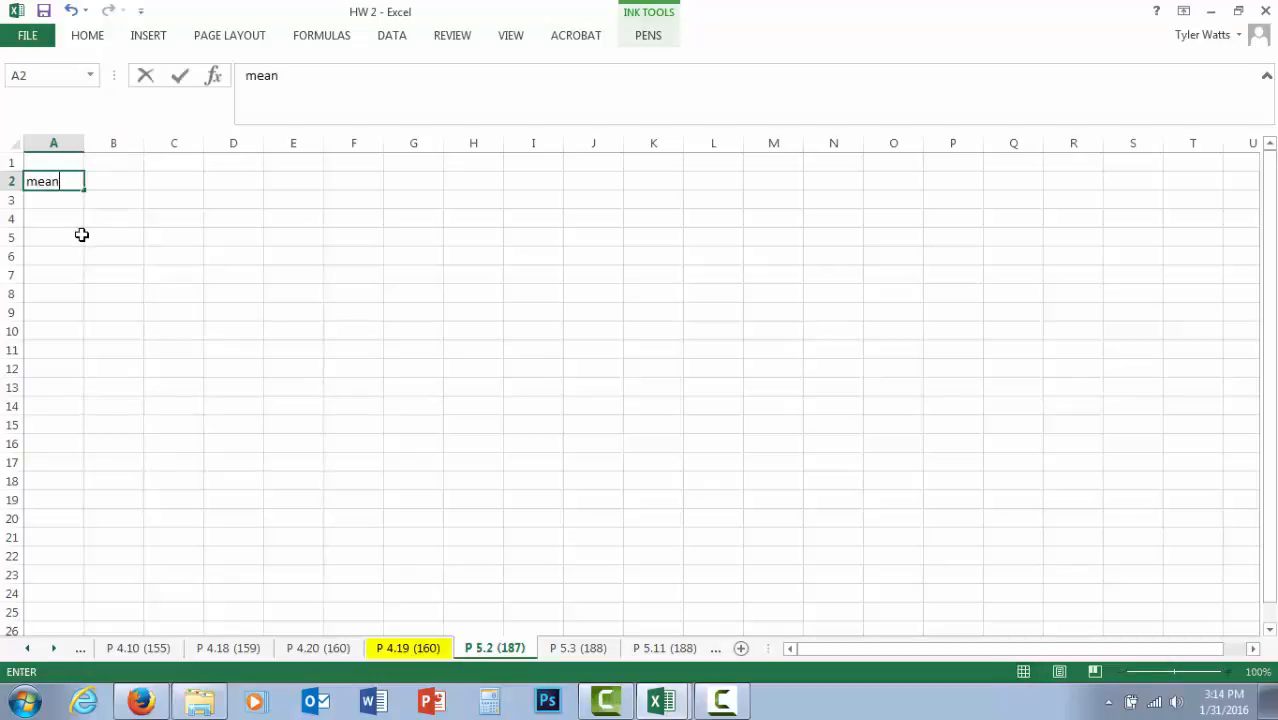
{"action": "key", "text": "Tab"}
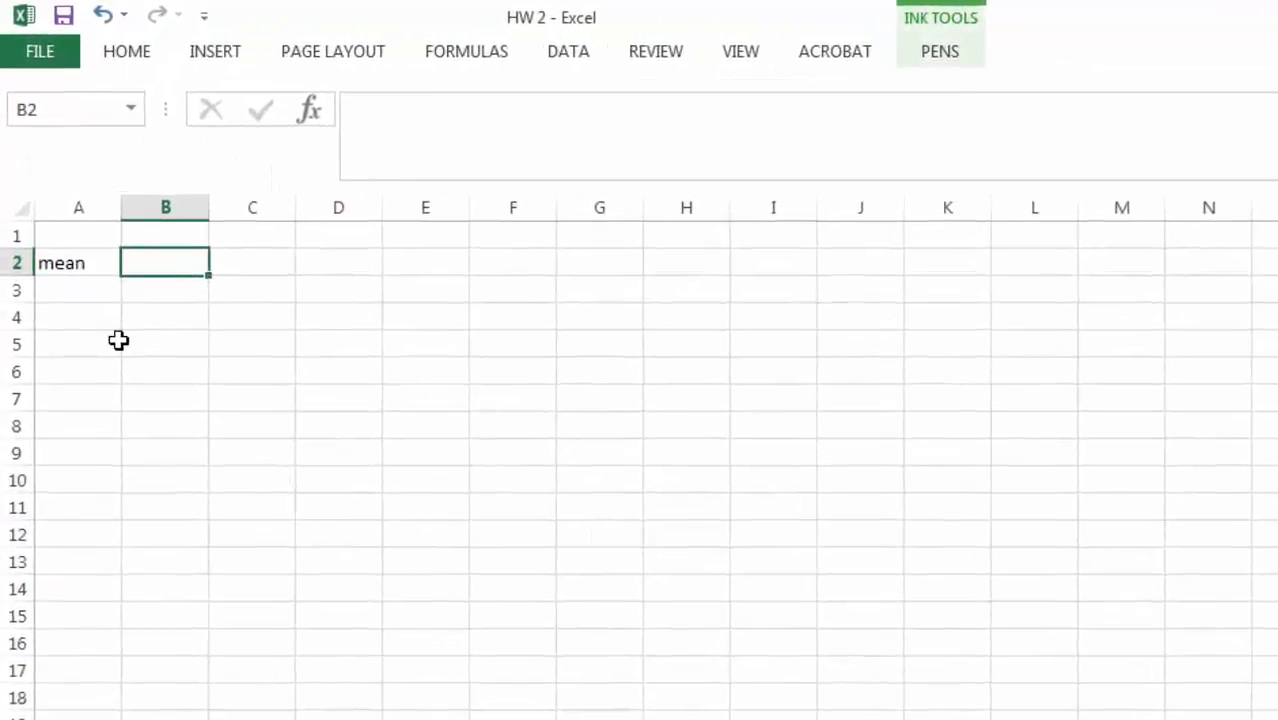
{"action": "type", "text": "$75"}
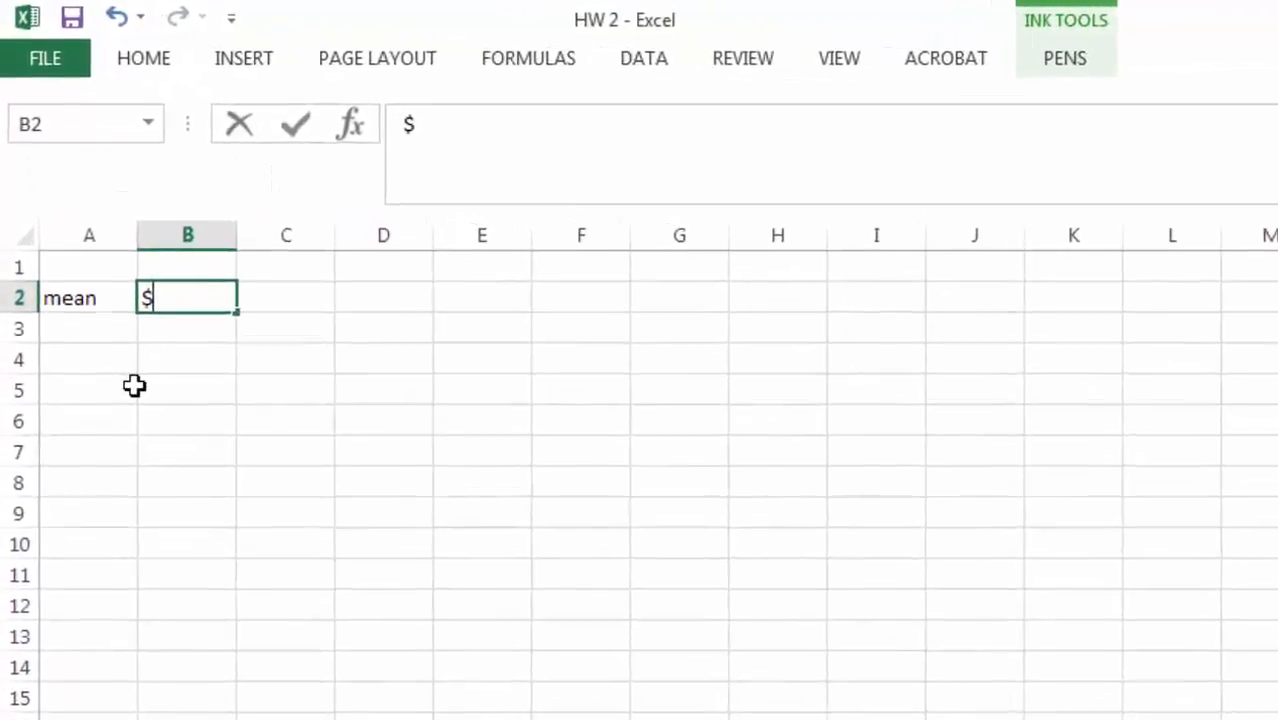
{"action": "key", "text": "Return"}
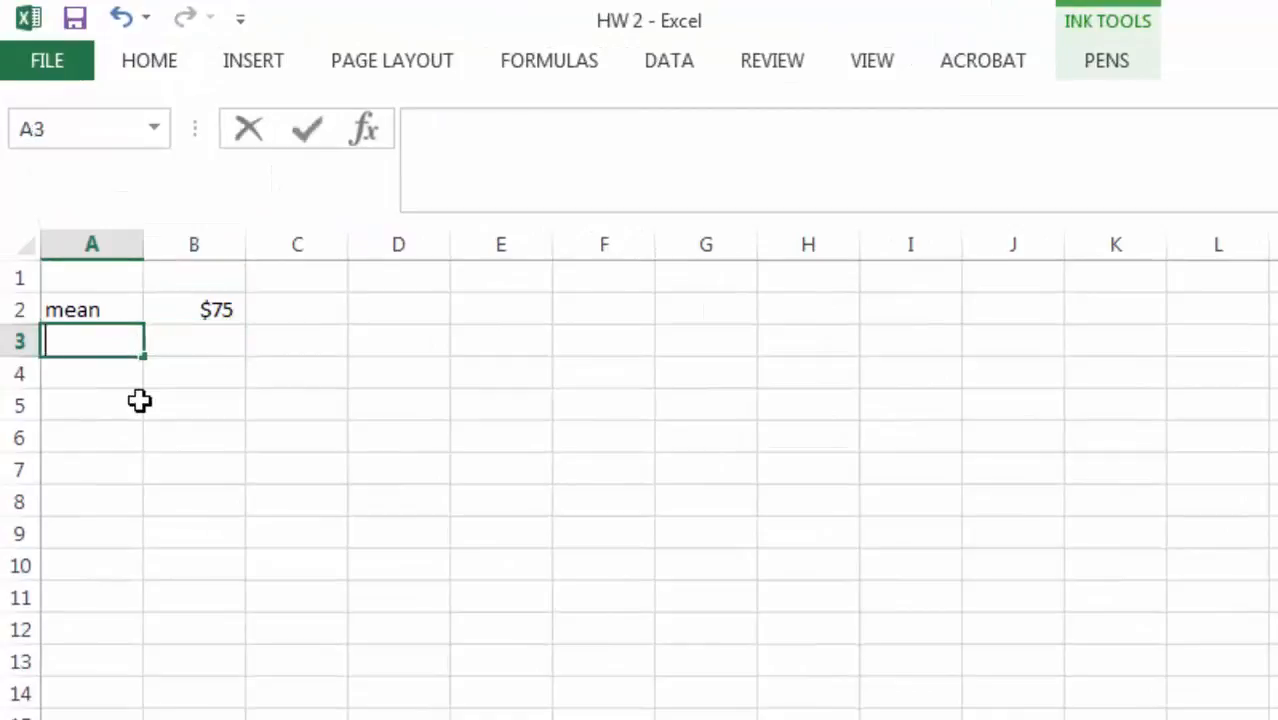
{"action": "type", "text": "sigma"}
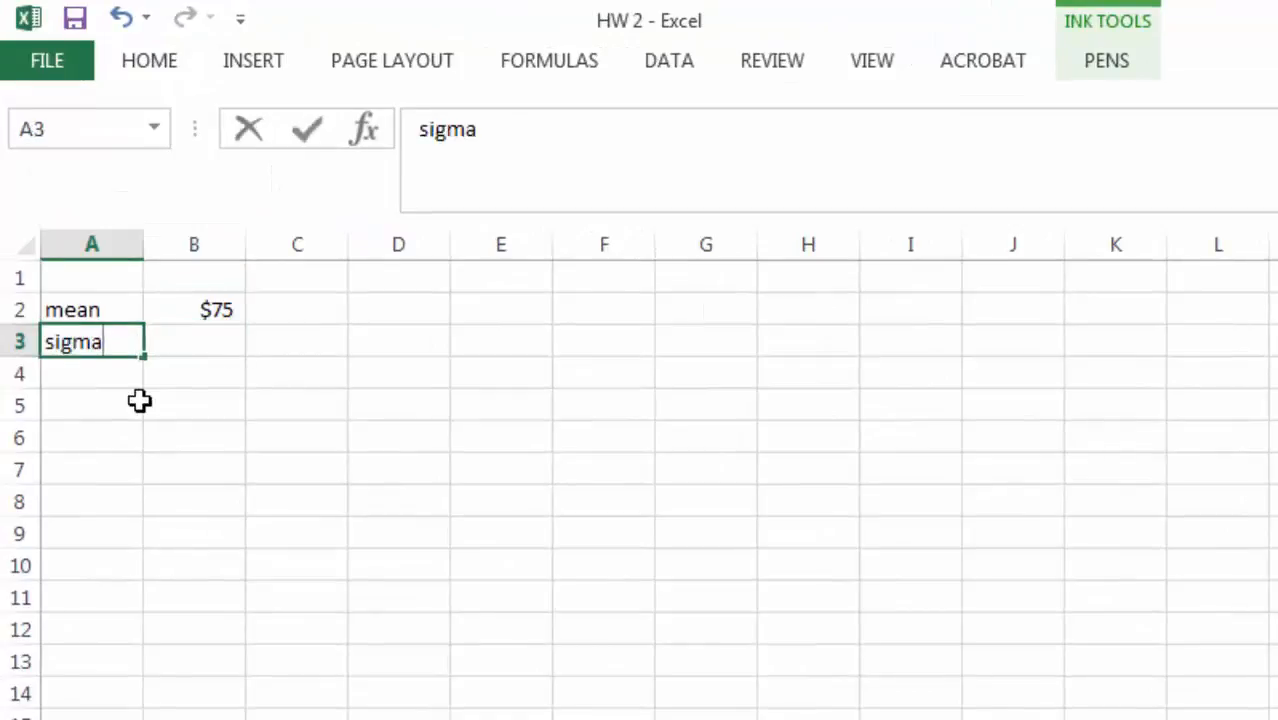
{"action": "key", "text": "Tab"}
{"action": "type", "text": "%"}
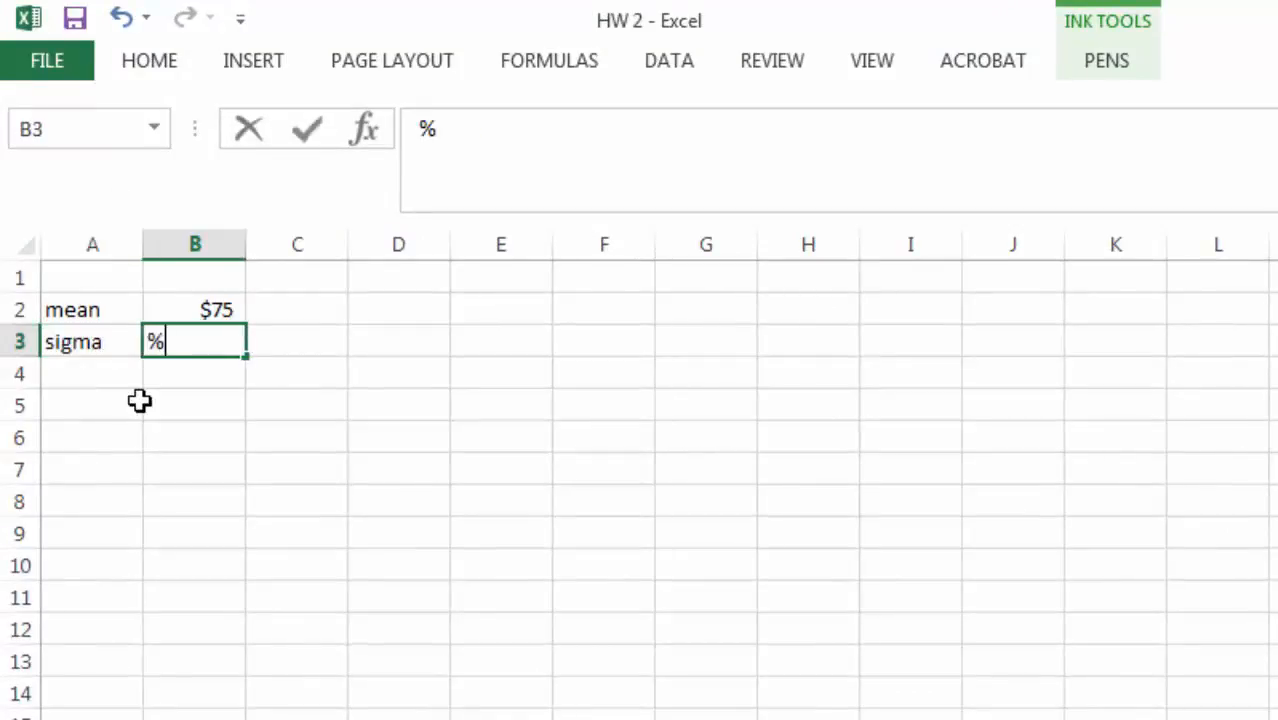
{"action": "key", "text": "BackSpace"}
{"action": "type", "text": "$20"}
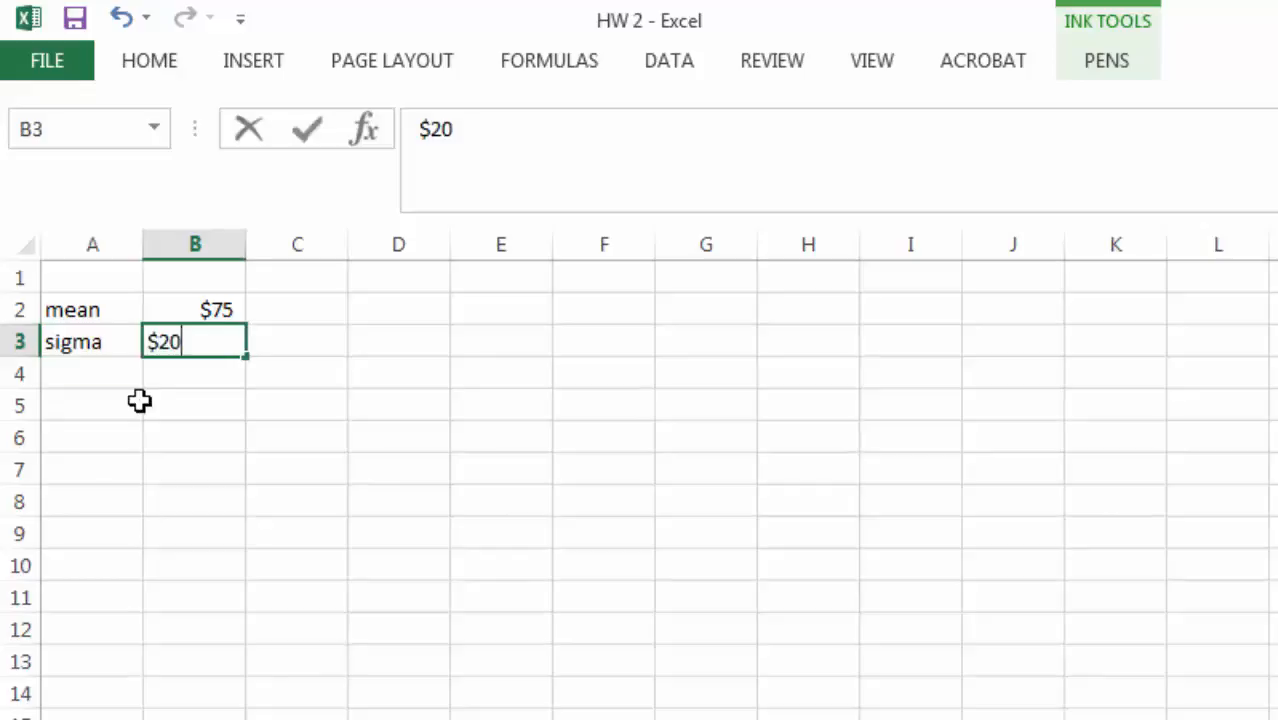
- Enter the label "a. P(less than $85)" in A5 and autofit column A to its text
{"action": "left_click", "coordinate": [139, 400]}
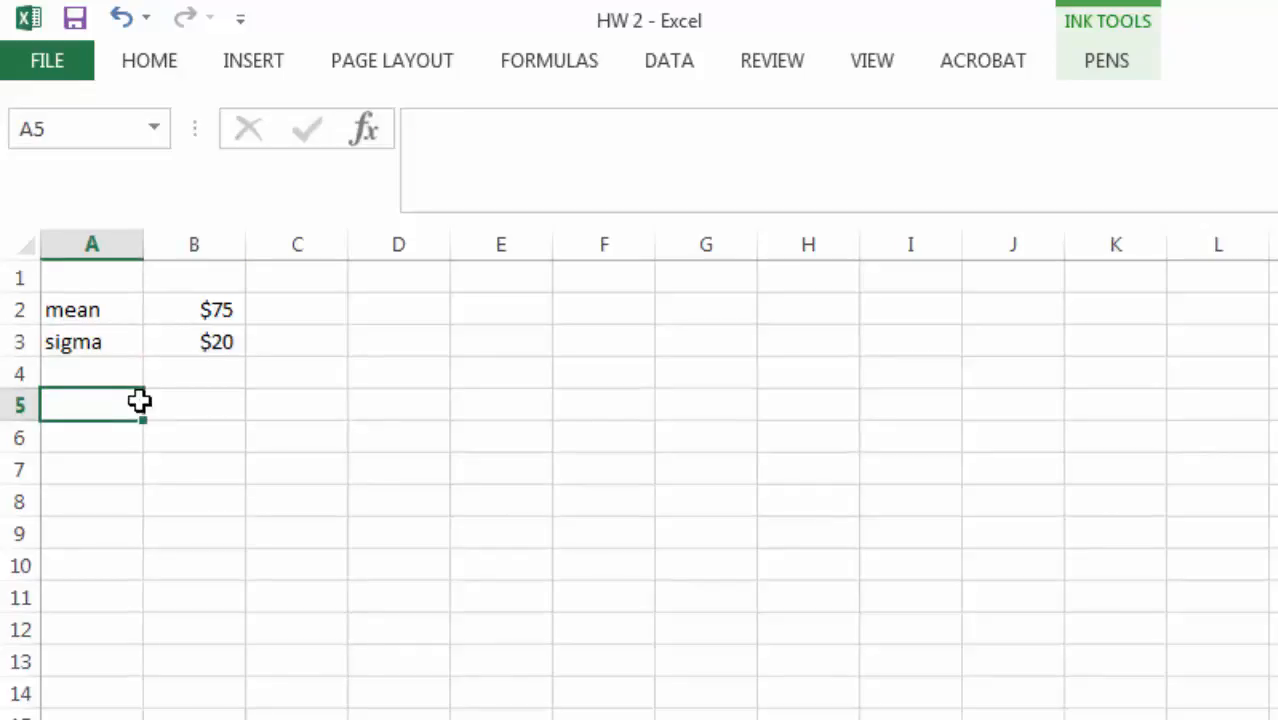
{"action": "type", "text": "a."}
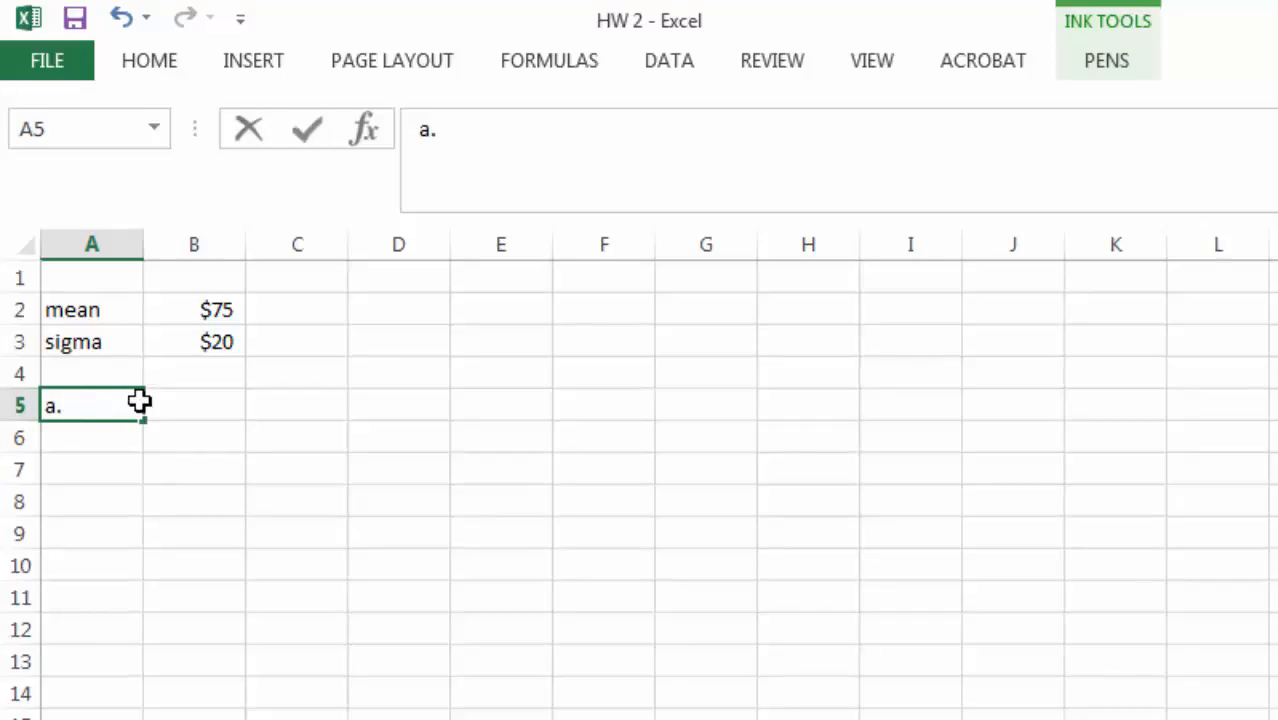
{"action": "type", "text": "P(less than "}
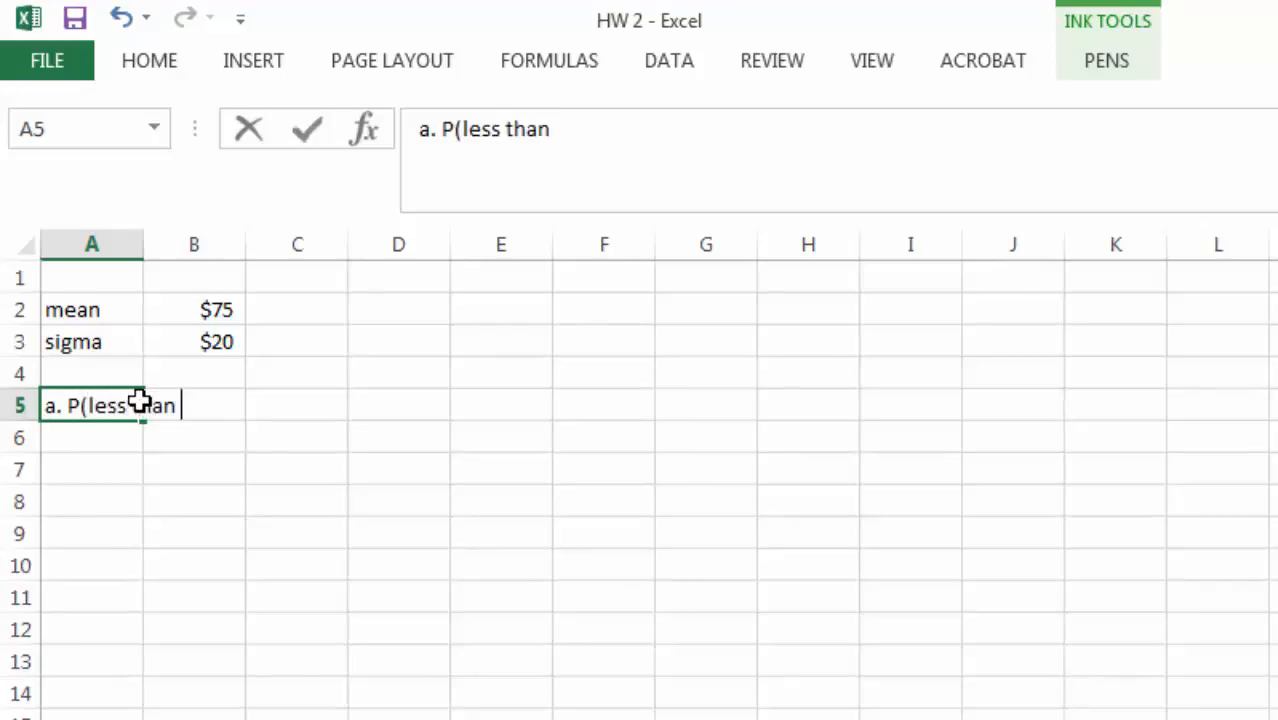
{"action": "type", "text": "$85)"}
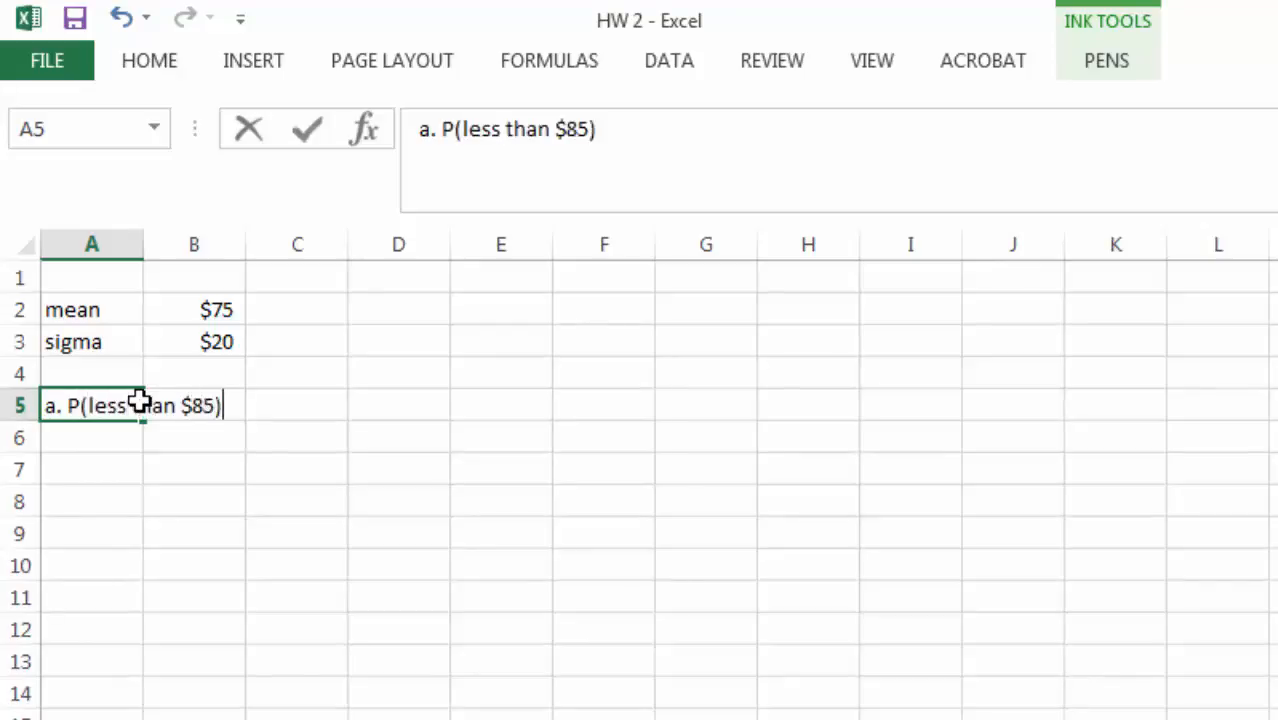
{"action": "left_click", "coordinate": [258, 444]}
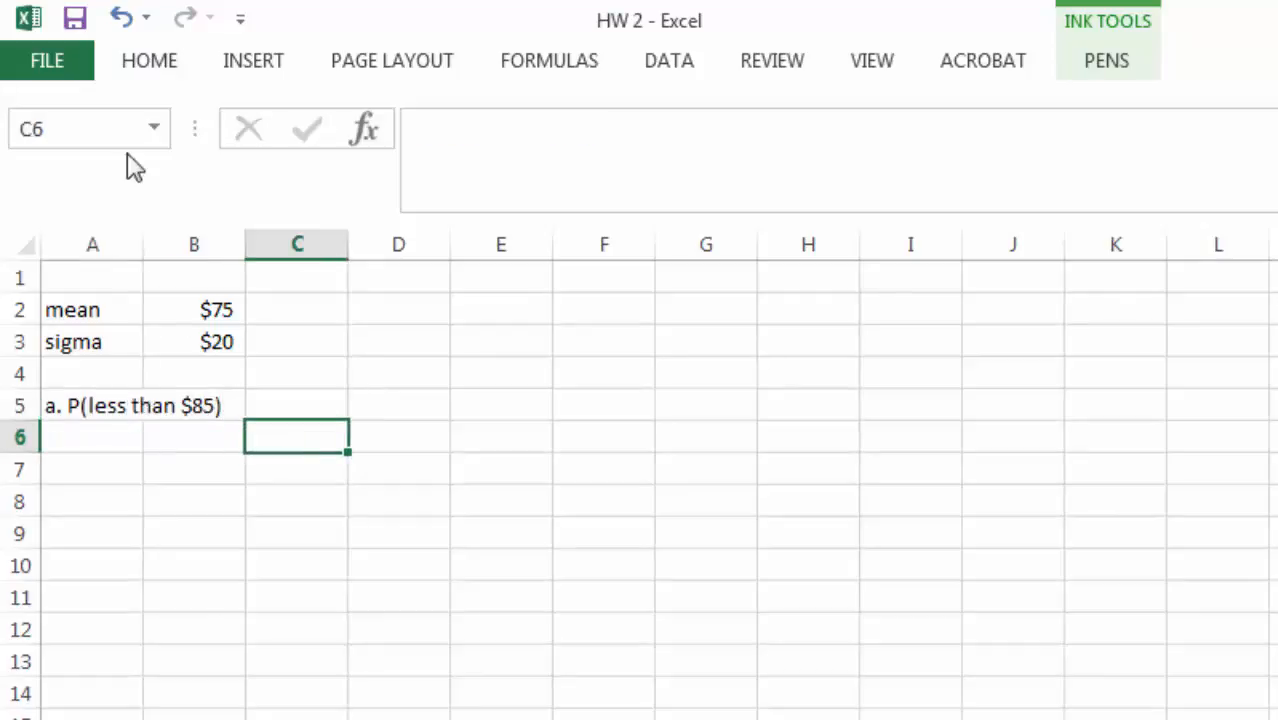
{"action": "double_click", "coordinate": [143, 243]}
{"action": "left_click", "coordinate": [251, 433]}
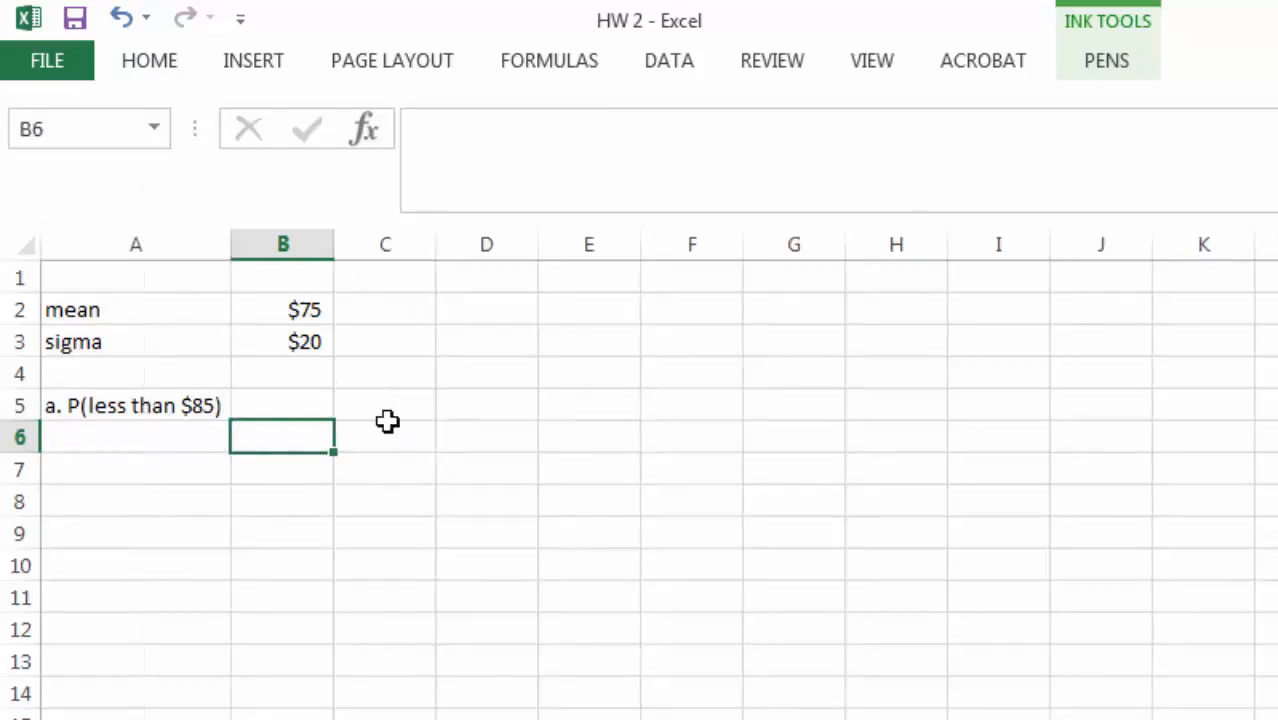
{"action": "left_click", "coordinate": [297, 414]}
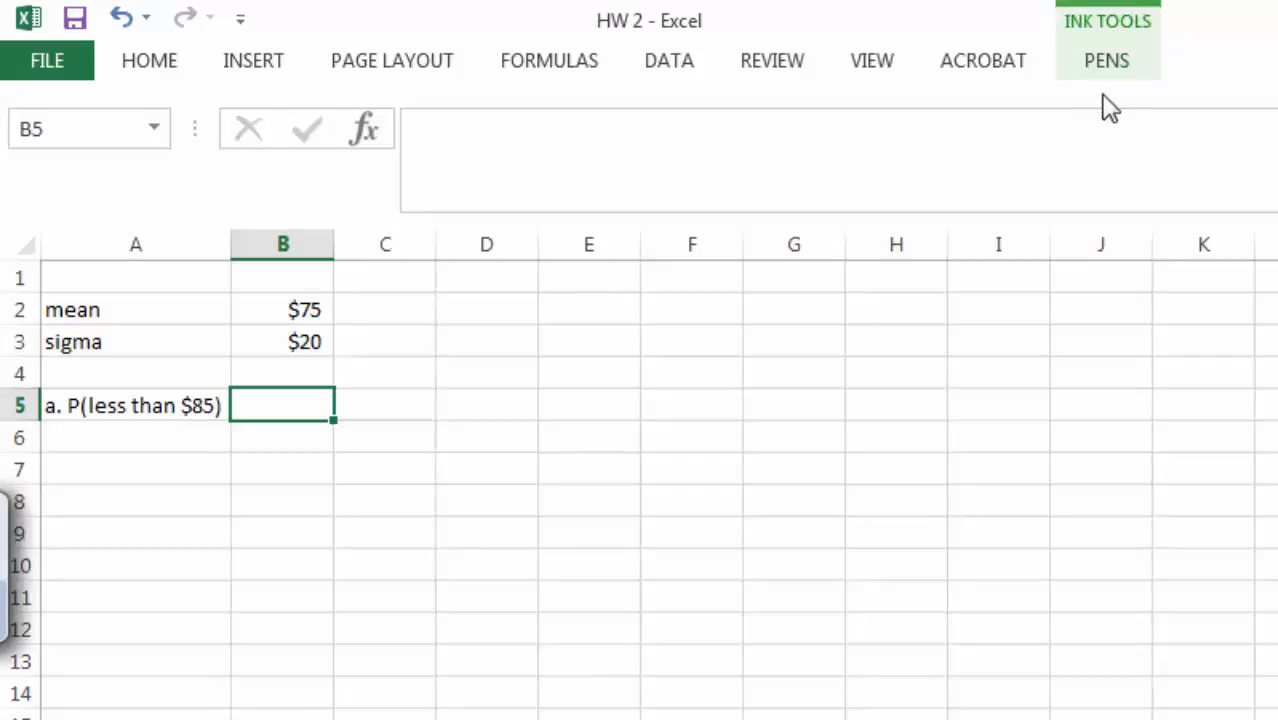
- Draw a red ink bell curve over columns E to J, with vertical marks labelled μ=0 at the centre and σ=1 to its right
{"action": "left_click", "coordinate": [1101, 61]}
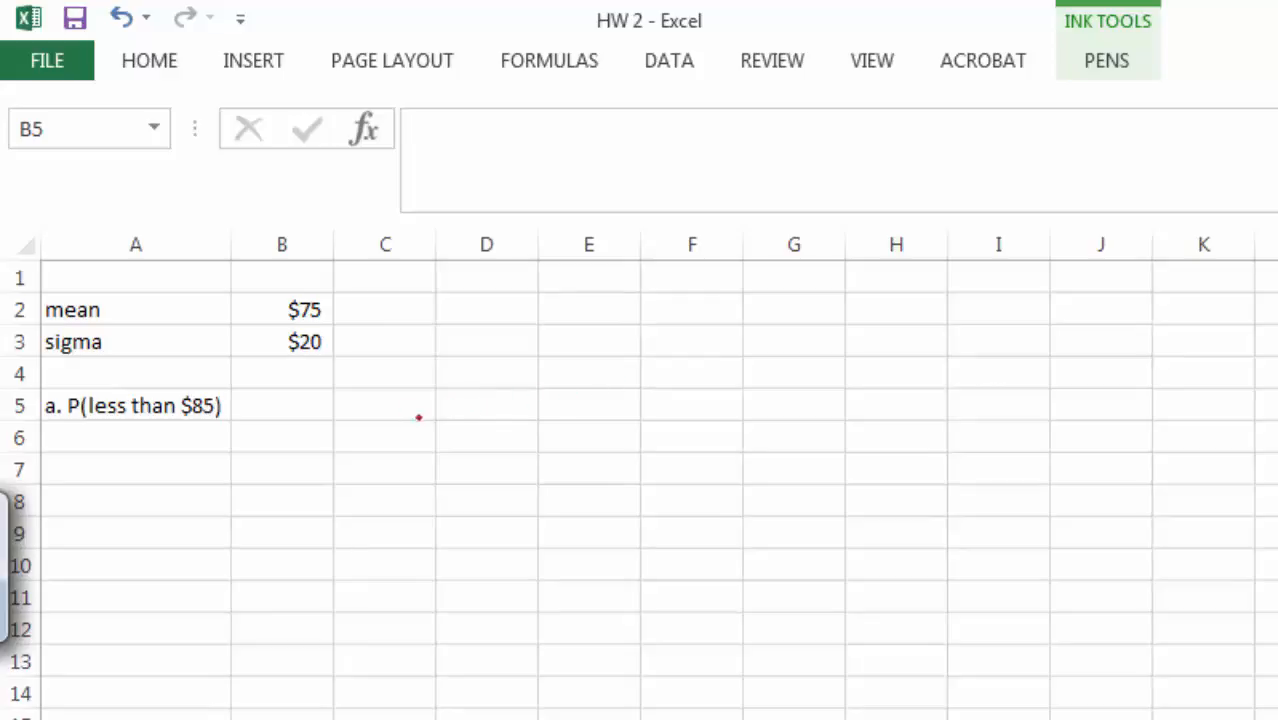
{"action": "mouse_move", "coordinate": [588, 458]}
{"action": "left_mouse_down"}
{"action": "mouse_move", "coordinate": [771, 368]}
{"action": "mouse_move", "coordinate": [1013, 443]}
{"action": "mouse_move", "coordinate": [1072, 444]}
{"action": "left_mouse_up"}
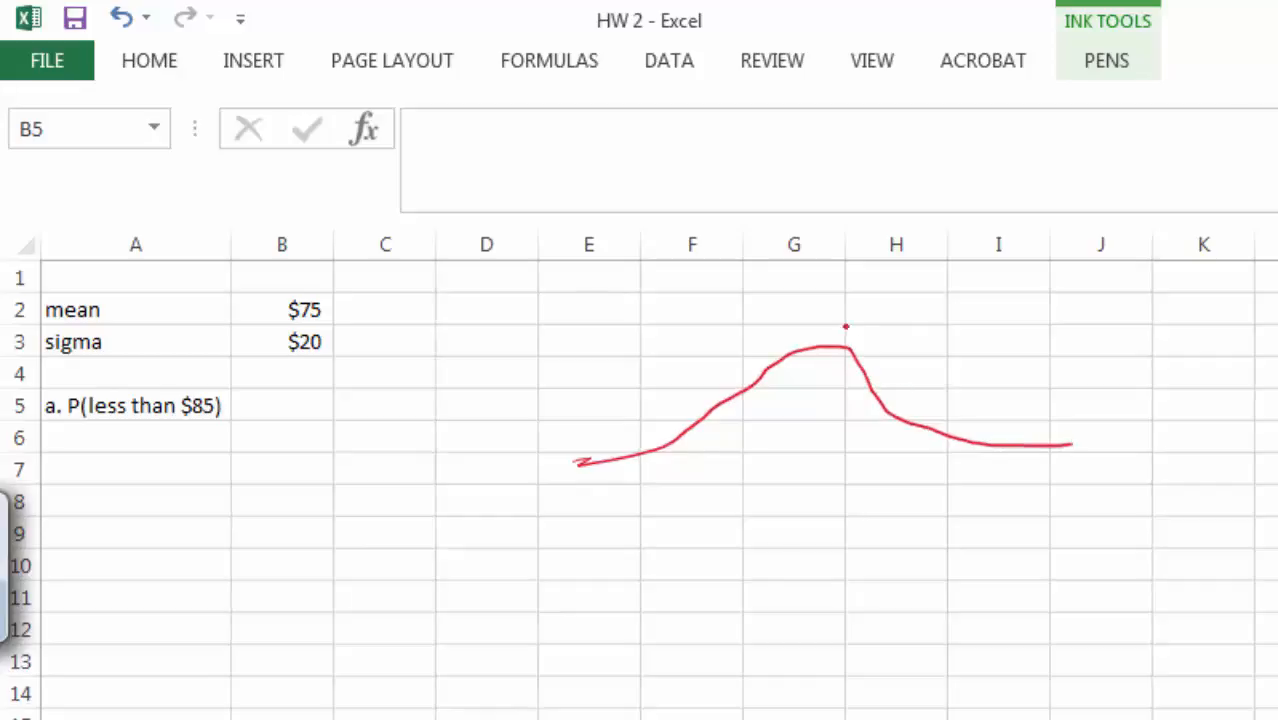
{"action": "mouse_move", "coordinate": [818, 326]}
{"action": "left_mouse_down"}
{"action": "mouse_move", "coordinate": [806, 470]}
{"action": "mouse_move", "coordinate": [856, 477]}
{"action": "left_mouse_up"}
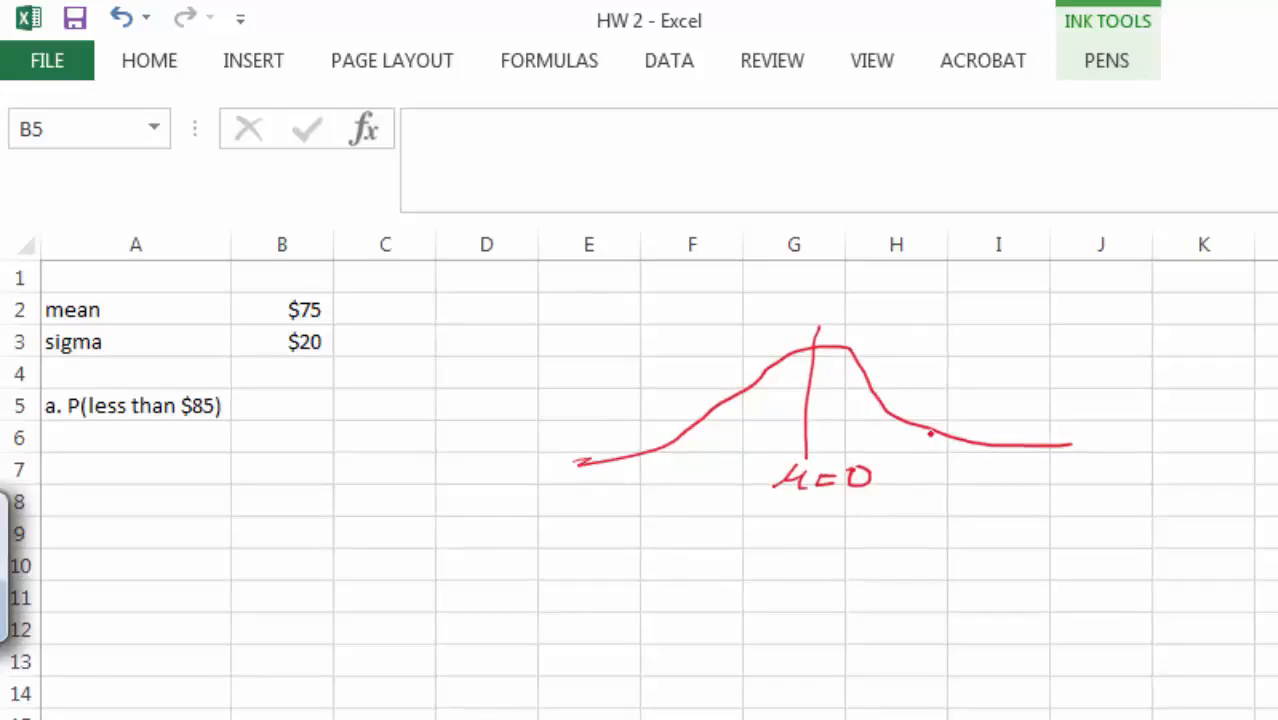
{"action": "mouse_move", "coordinate": [929, 410]}
{"action": "left_mouse_down"}
{"action": "mouse_move", "coordinate": [926, 465]}
{"action": "mouse_move", "coordinate": [961, 472]}
{"action": "mouse_move", "coordinate": [962, 485]}
{"action": "left_mouse_up"}
{"action": "left_click_drag", "start_coordinate": [971, 470], "coordinate": [971, 488]}
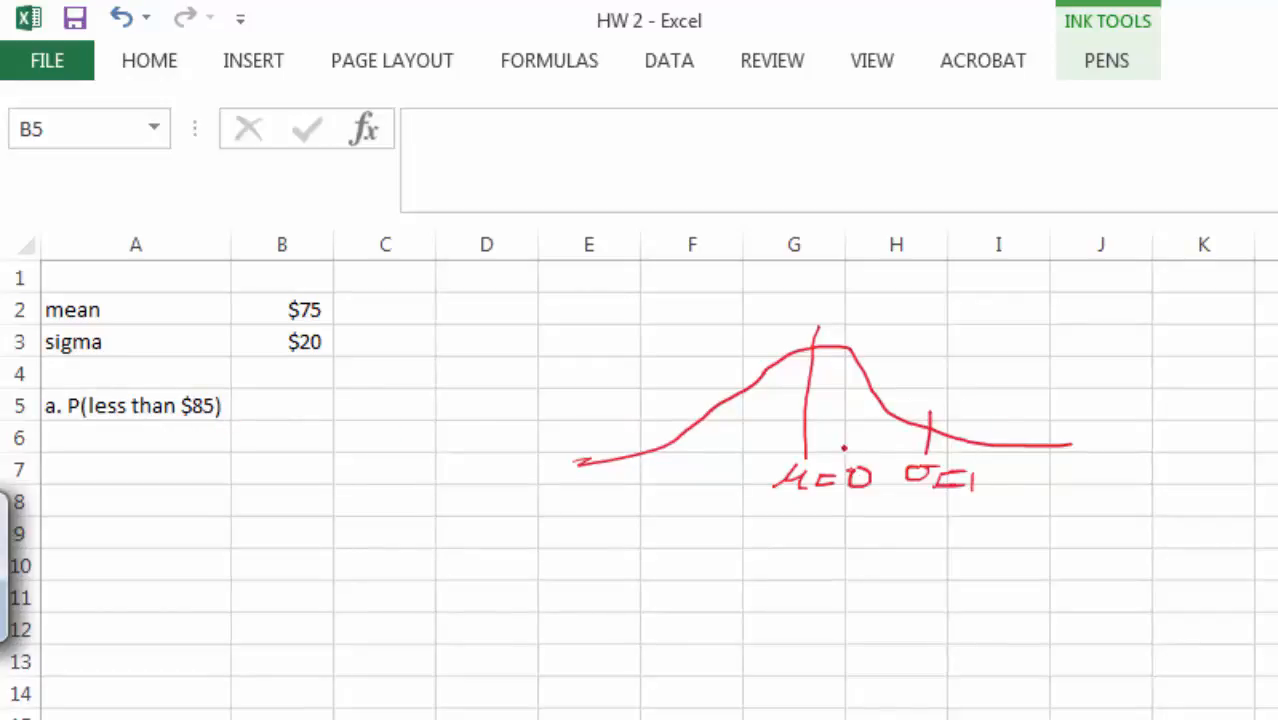
- View the Standard Normal (Z) Table in the browser and return to the Excel worksheet
{"action": "key", "text": "alt+Tab"}
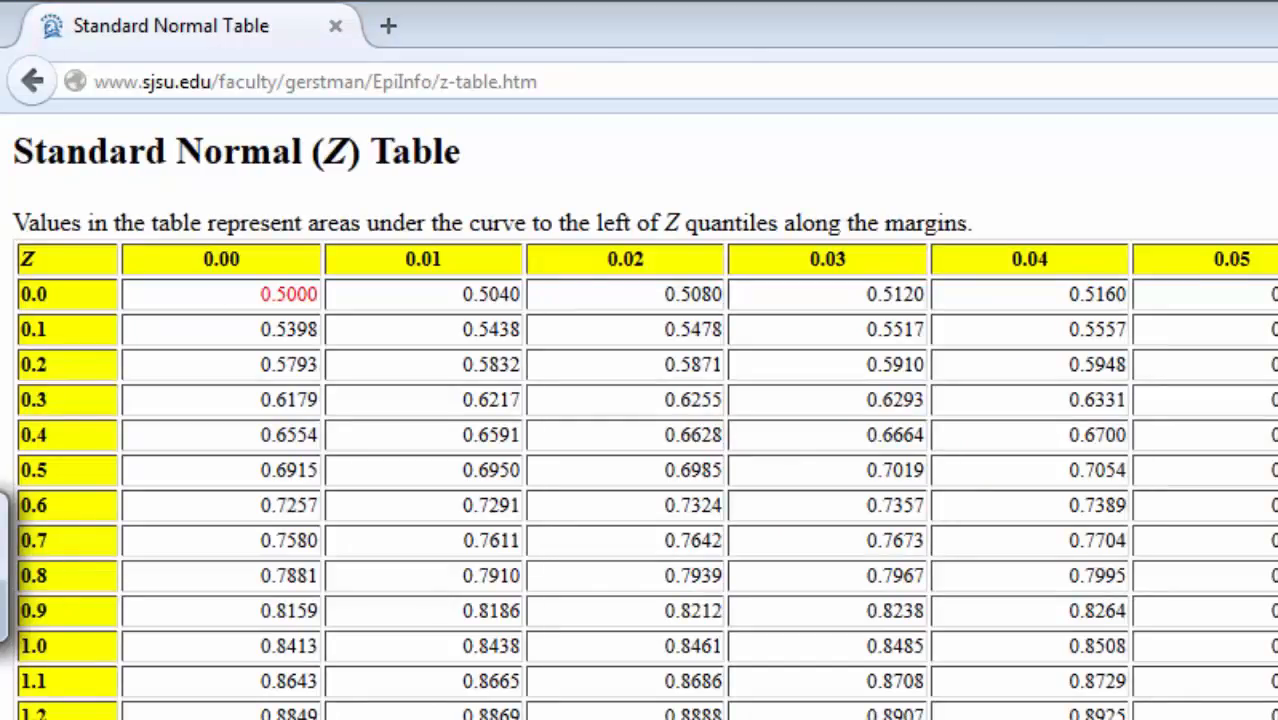
{"action": "key", "text": "alt+Tab"}
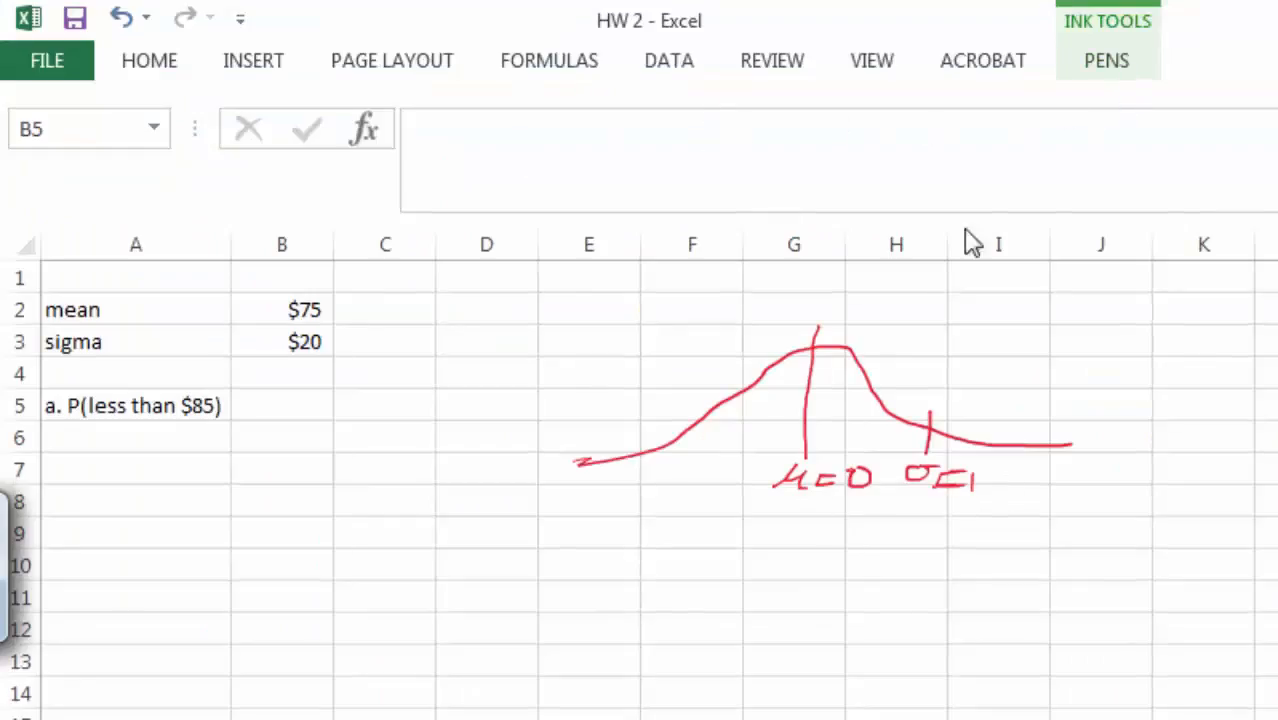
- Handwrite the z-score formula z = (x − μ)/σ in red ink to the right of the bell curve
{"action": "mouse_move", "coordinate": [1133, 337]}
{"action": "left_mouse_down"}
{"action": "mouse_move", "coordinate": [1201, 364]}
{"action": "mouse_move", "coordinate": [1243, 346]}
{"action": "left_mouse_up"}
{"action": "left_click_drag", "start_coordinate": [1222, 362], "coordinate": [1247, 358]}
{"action": "mouse_move", "coordinate": [1129, 272]}
{"action": "left_mouse_down"}
{"action": "mouse_move", "coordinate": [1146, 295]}
{"action": "mouse_move", "coordinate": [1146, 272]}
{"action": "mouse_move", "coordinate": [1169, 288]}
{"action": "left_mouse_up"}
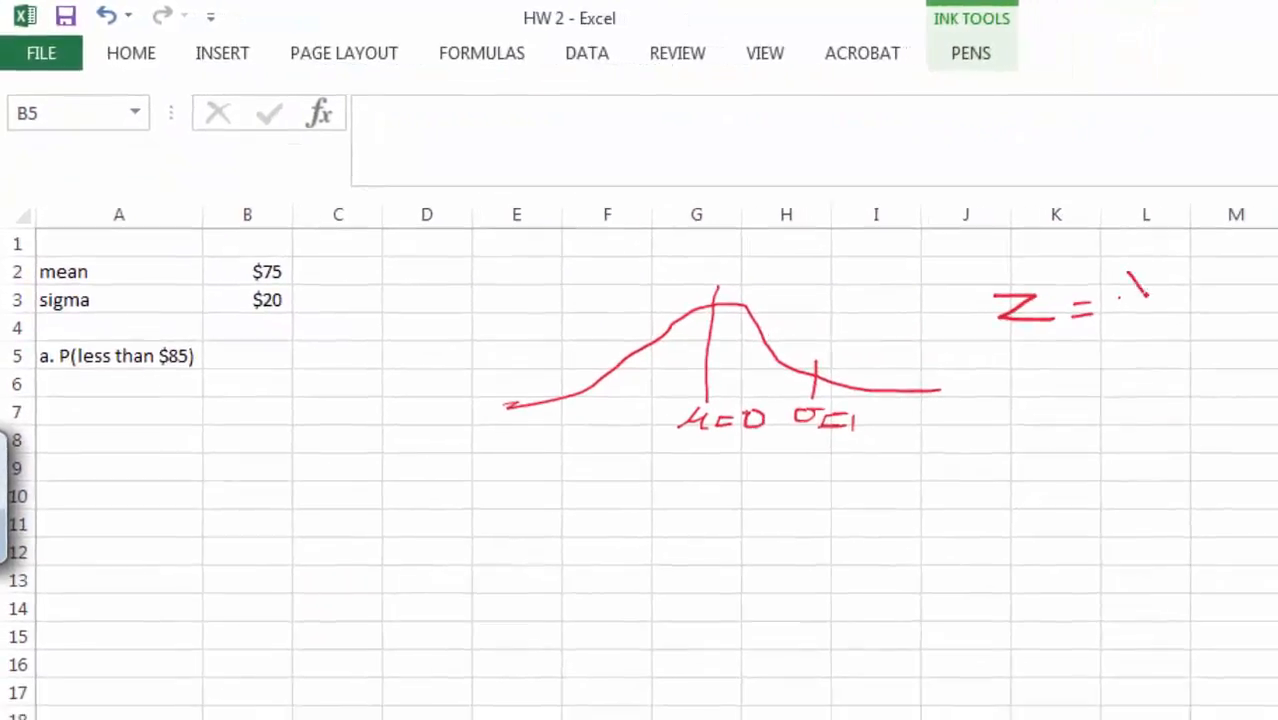
{"action": "left_click_drag", "start_coordinate": [1168, 298], "coordinate": [1226, 281]}
{"action": "mouse_move", "coordinate": [1116, 306]}
{"action": "left_mouse_down"}
{"action": "mouse_move", "coordinate": [1226, 305]}
{"action": "mouse_move", "coordinate": [1138, 308]}
{"action": "mouse_move", "coordinate": [1218, 285]}
{"action": "left_mouse_up"}
- Continue the handwritten z formula with the substituted values = (85 − 75)/20
{"action": "left_click_drag", "start_coordinate": [1187, 296], "coordinate": [1225, 295]}
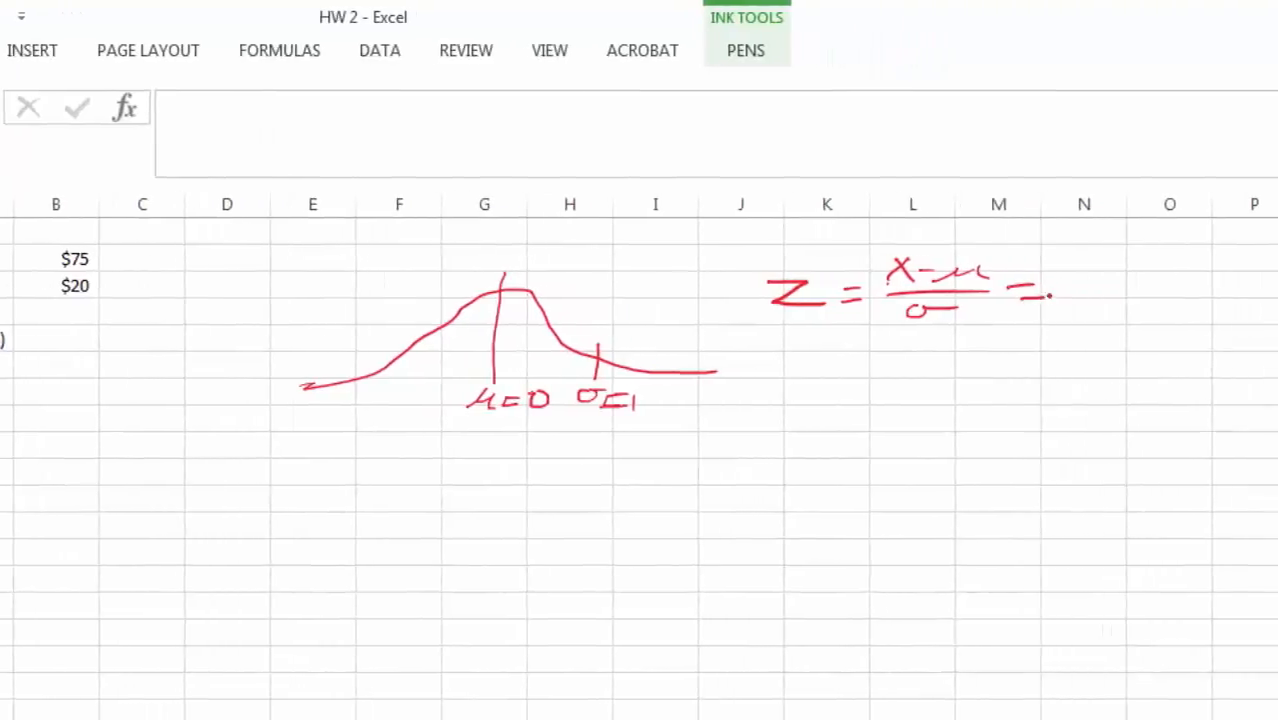
{"action": "mouse_move", "coordinate": [1104, 250]}
{"action": "left_mouse_down"}
{"action": "mouse_move", "coordinate": [1090, 268]}
{"action": "mouse_move", "coordinate": [1100, 258]}
{"action": "mouse_move", "coordinate": [1034, 274]}
{"action": "mouse_move", "coordinate": [1110, 273]}
{"action": "left_mouse_up"}
{"action": "left_click", "coordinate": [1137, 259]}
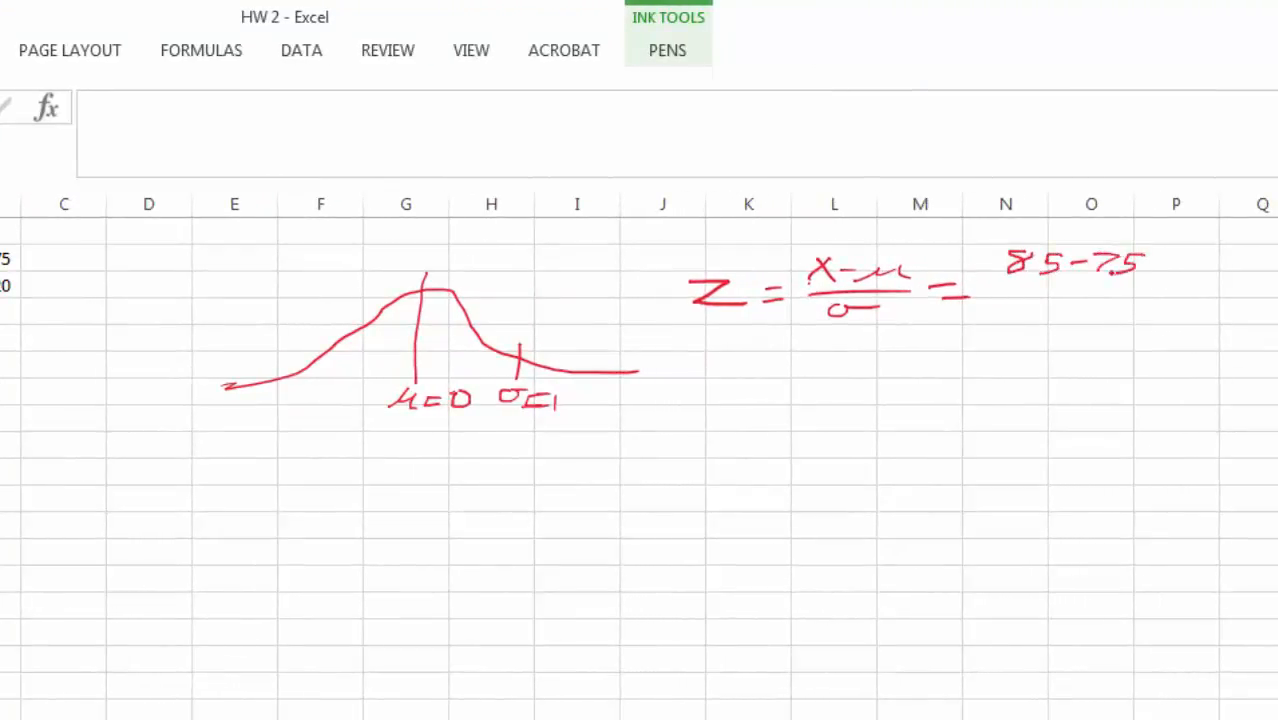
{"action": "left_click_drag", "start_coordinate": [1006, 286], "coordinate": [1156, 288]}
{"action": "left_click_drag", "start_coordinate": [1046, 304], "coordinate": [1070, 316]}
{"action": "left_click_drag", "start_coordinate": [1082, 304], "coordinate": [1083, 304]}
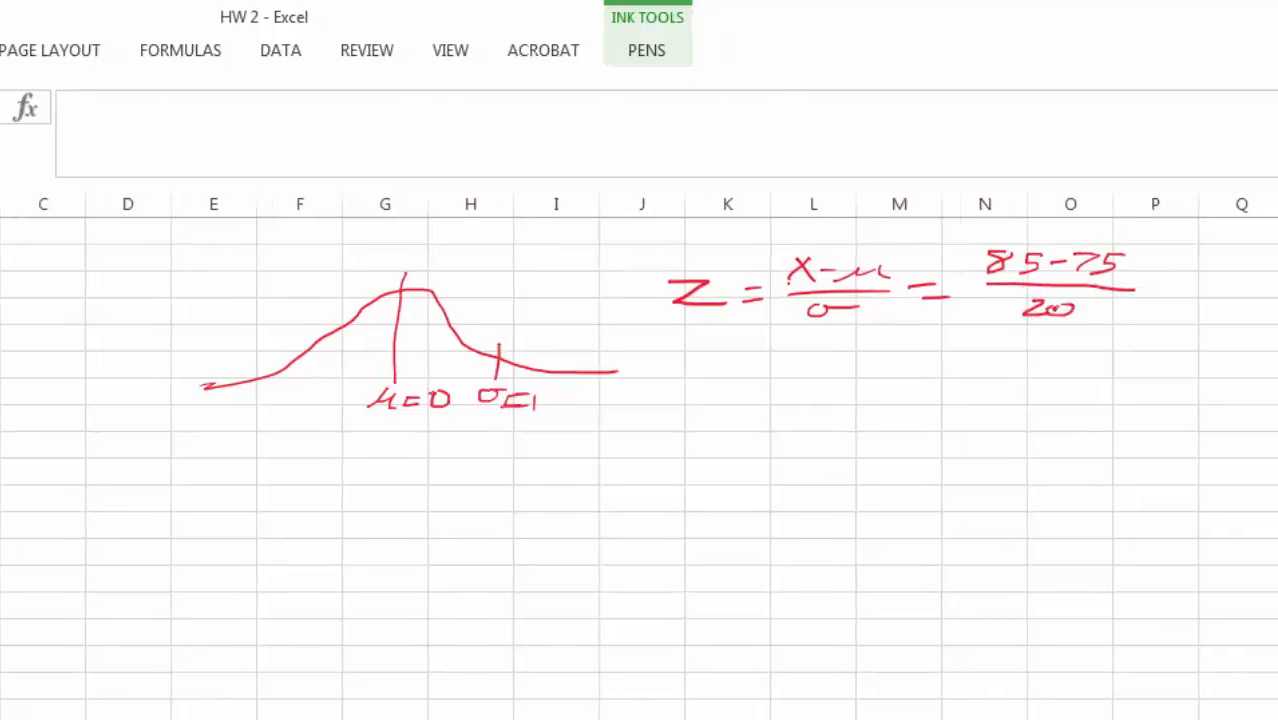
- Complete the handwritten z calculation with = 10/20 = .5
{"action": "left_click_drag", "start_coordinate": [1158, 287], "coordinate": [1175, 285]}
{"action": "left_click_drag", "start_coordinate": [1155, 297], "coordinate": [1175, 294]}
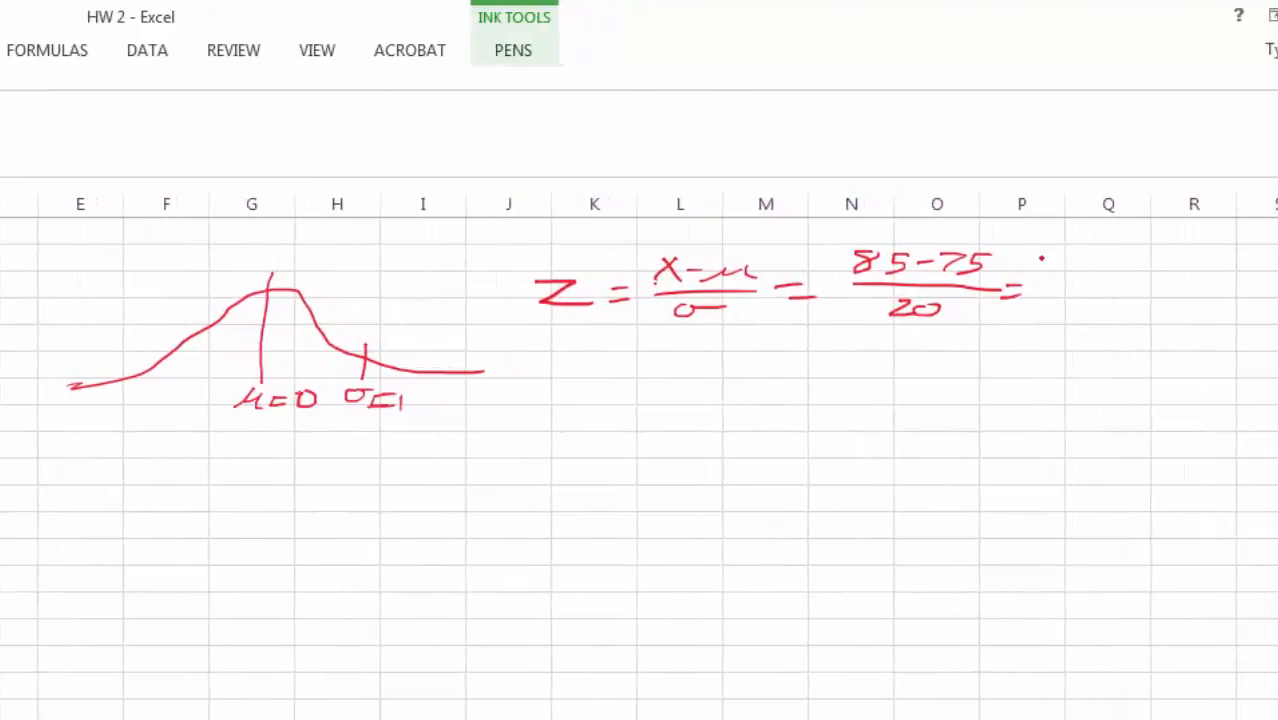
{"action": "left_click_drag", "start_coordinate": [1046, 258], "coordinate": [1044, 280]}
{"action": "mouse_move", "coordinate": [1066, 260]}
{"action": "left_mouse_down"}
{"action": "mouse_move", "coordinate": [1083, 286]}
{"action": "mouse_move", "coordinate": [1049, 312]}
{"action": "mouse_move", "coordinate": [1115, 287]}
{"action": "left_mouse_up"}
{"action": "left_click_drag", "start_coordinate": [1092, 298], "coordinate": [1117, 296]}
{"action": "left_click", "coordinate": [1130, 295]}
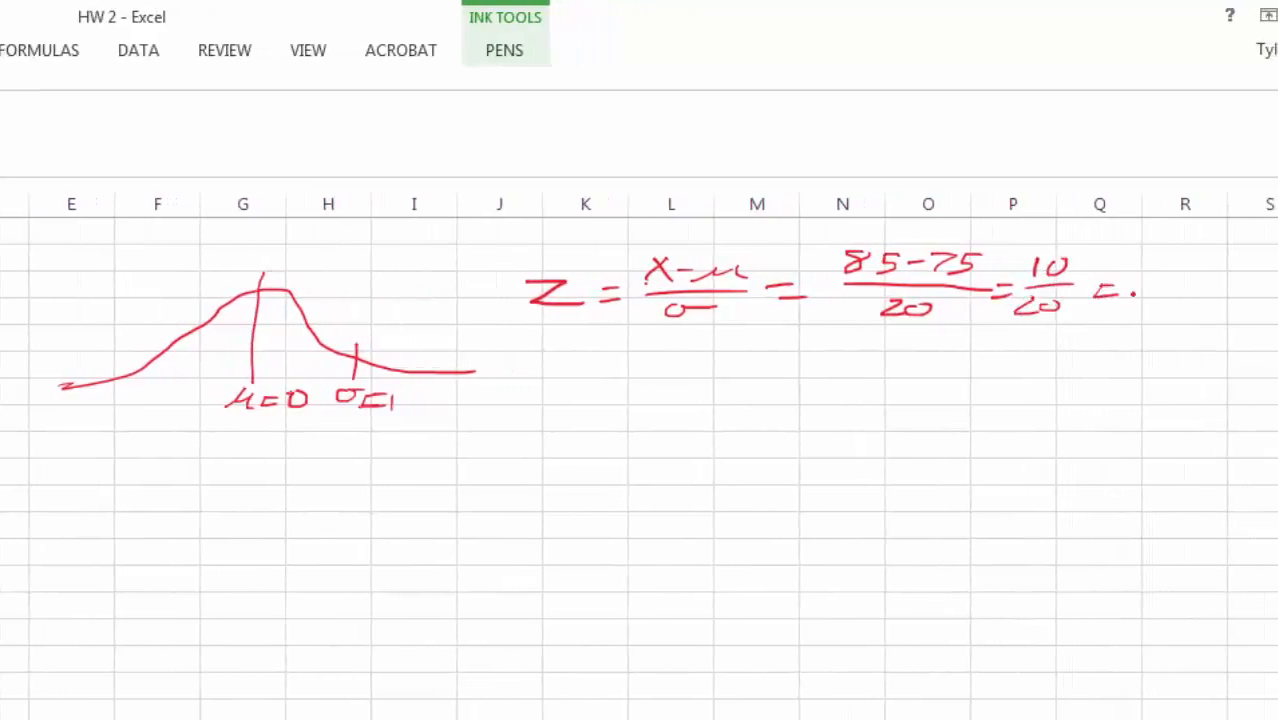
{"action": "mouse_move", "coordinate": [1180, 267]}
{"action": "left_mouse_down"}
{"action": "mouse_move", "coordinate": [1158, 270]}
{"action": "mouse_move", "coordinate": [1151, 290]}
{"action": "left_mouse_up"}
- Handwrite 85 = .5σ below the z formula, striking out the stray character before the 85
{"action": "mouse_move", "coordinate": [590, 373]}
{"action": "left_mouse_down"}
{"action": "mouse_move", "coordinate": [598, 392]}
{"action": "mouse_move", "coordinate": [588, 368]}
{"action": "mouse_move", "coordinate": [610, 382]}
{"action": "mouse_move", "coordinate": [606, 394]}
{"action": "left_mouse_up"}
{"action": "left_click_drag", "start_coordinate": [550, 352], "coordinate": [544, 382]}
{"action": "left_click_drag", "start_coordinate": [572, 350], "coordinate": [567, 385]}
{"action": "left_click_drag", "start_coordinate": [540, 372], "coordinate": [590, 366]}
{"action": "left_click_drag", "start_coordinate": [658, 373], "coordinate": [688, 373]}
{"action": "left_click_drag", "start_coordinate": [658, 388], "coordinate": [799, 382]}
{"action": "left_click", "coordinate": [704, 390]}
{"action": "left_click", "coordinate": [720, 388]}
{"action": "left_click", "coordinate": [708, 389]}
- Draw a dashed vertical red line through the bell curve halfway between the μ and σ marks
{"action": "left_click", "coordinate": [318, 254]}
{"action": "left_click", "coordinate": [321, 272]}
{"action": "left_click_drag", "start_coordinate": [317, 290], "coordinate": [313, 301]}
{"action": "left_click_drag", "start_coordinate": [316, 318], "coordinate": [306, 353]}
{"action": "left_click_drag", "start_coordinate": [303, 361], "coordinate": [303, 373]}
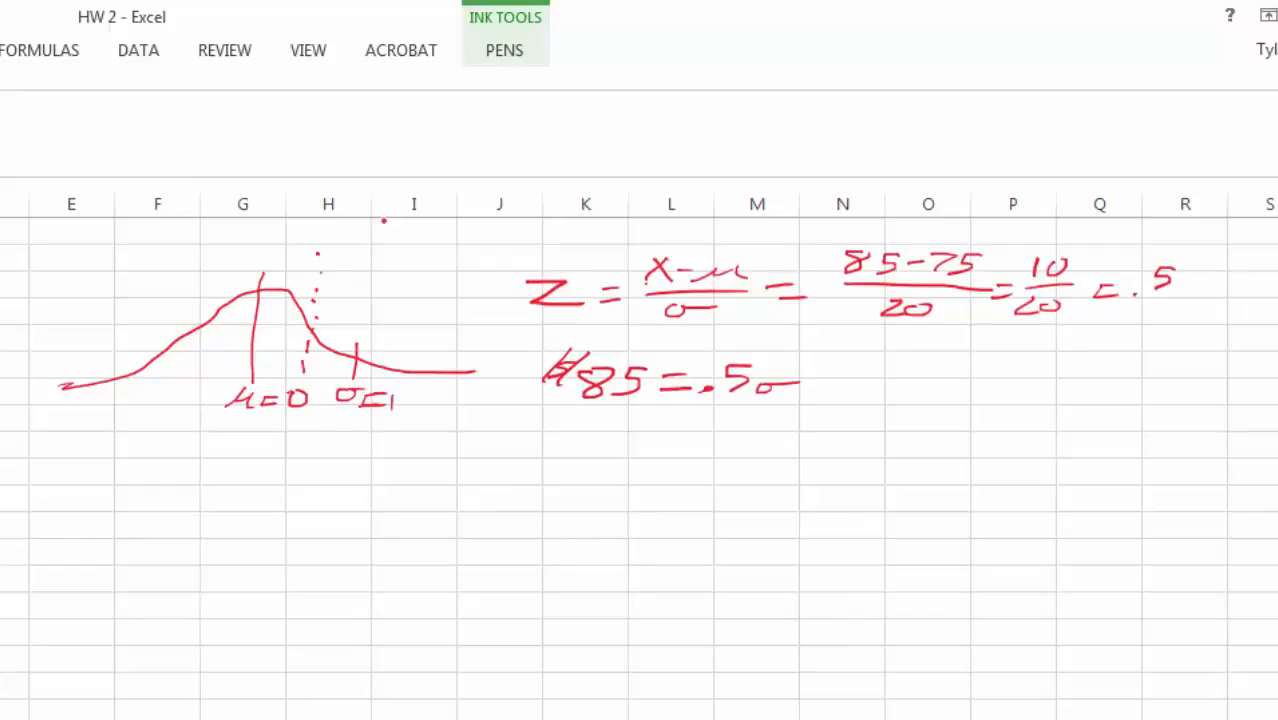
- Switch to a blue pen, hatch the area under the curve left of the dashed line, and label that line .5σ
{"action": "left_click", "coordinate": [514, 50]}
{"action": "left_click", "coordinate": [37, 100]}
{"action": "left_click_drag", "start_coordinate": [96, 387], "coordinate": [110, 380]}
{"action": "left_click_drag", "start_coordinate": [124, 378], "coordinate": [222, 314]}
{"action": "mouse_move", "coordinate": [196, 380]}
{"action": "left_mouse_down"}
{"action": "mouse_move", "coordinate": [252, 302]}
{"action": "mouse_move", "coordinate": [274, 303]}
{"action": "left_mouse_up"}
{"action": "mouse_move", "coordinate": [238, 379]}
{"action": "left_mouse_down"}
{"action": "mouse_move", "coordinate": [291, 307]}
{"action": "mouse_move", "coordinate": [303, 325]}
{"action": "left_mouse_up"}
{"action": "mouse_move", "coordinate": [274, 372]}
{"action": "left_mouse_down"}
{"action": "mouse_move", "coordinate": [306, 337]}
{"action": "mouse_move", "coordinate": [303, 391]}
{"action": "mouse_move", "coordinate": [318, 377]}
{"action": "left_mouse_up"}
{"action": "left_click", "coordinate": [296, 387]}
{"action": "left_click_drag", "start_coordinate": [322, 385], "coordinate": [338, 388]}
- Look up Z = 0.50 in the browser's Standard Normal Table, highlight its probability, and return to the Excel worksheet
{"action": "key", "text": "alt+Tab"}
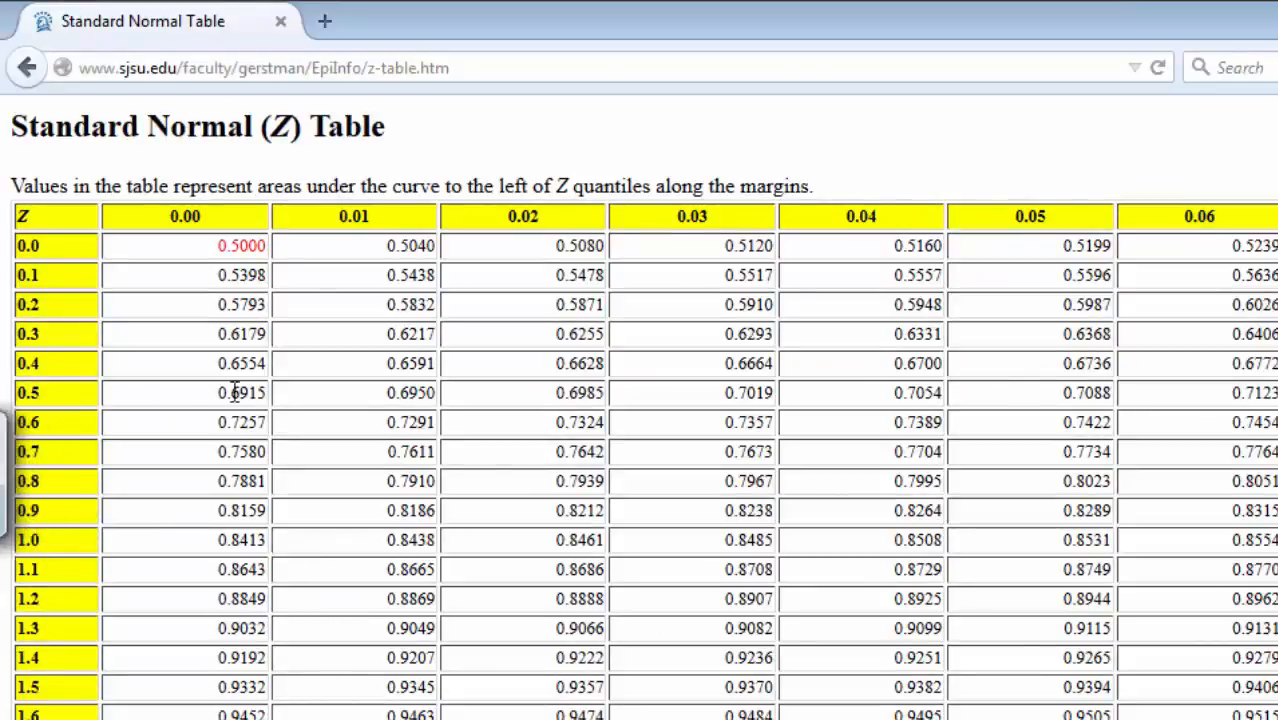
{"action": "left_click_drag", "start_coordinate": [217, 392], "coordinate": [303, 452]}
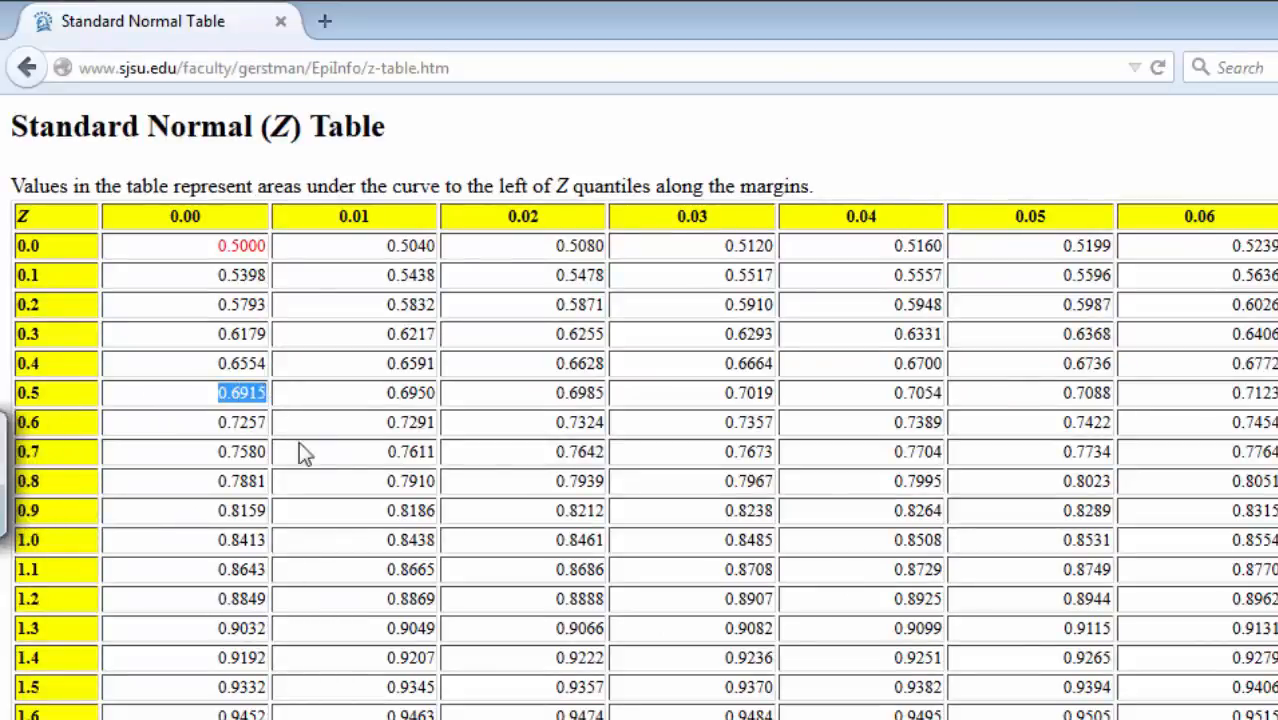
{"action": "key", "text": "alt+Tab"}
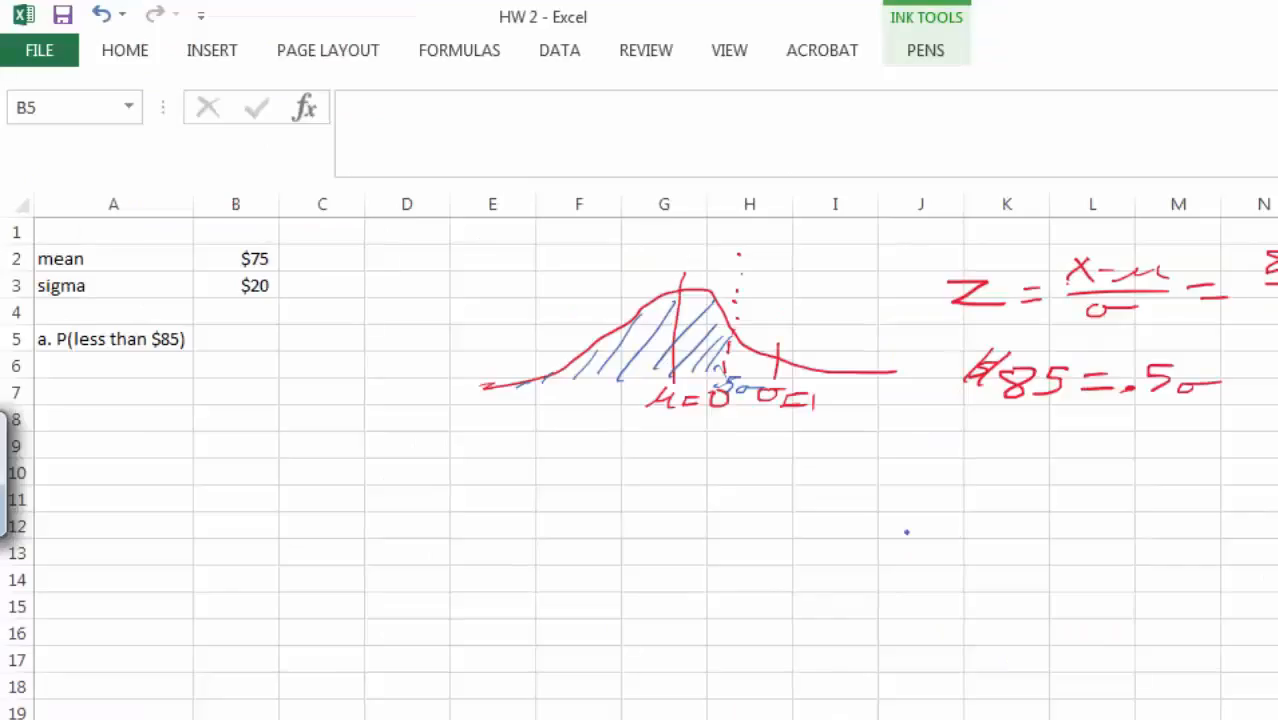
- Handwrite 69.15% in blue ink below the bell curve and leave inking mode
{"action": "mouse_move", "coordinate": [706, 456]}
{"action": "left_mouse_down"}
{"action": "mouse_move", "coordinate": [692, 478]}
{"action": "mouse_move", "coordinate": [703, 466]}
{"action": "mouse_move", "coordinate": [782, 482]}
{"action": "mouse_move", "coordinate": [812, 470]}
{"action": "left_mouse_up"}
{"action": "left_click", "coordinate": [768, 478]}
{"action": "left_click_drag", "start_coordinate": [804, 453], "coordinate": [828, 460]}
{"action": "mouse_move", "coordinate": [853, 452]}
{"action": "left_mouse_down"}
{"action": "mouse_move", "coordinate": [820, 488]}
{"action": "mouse_move", "coordinate": [836, 486]}
{"action": "left_mouse_up"}
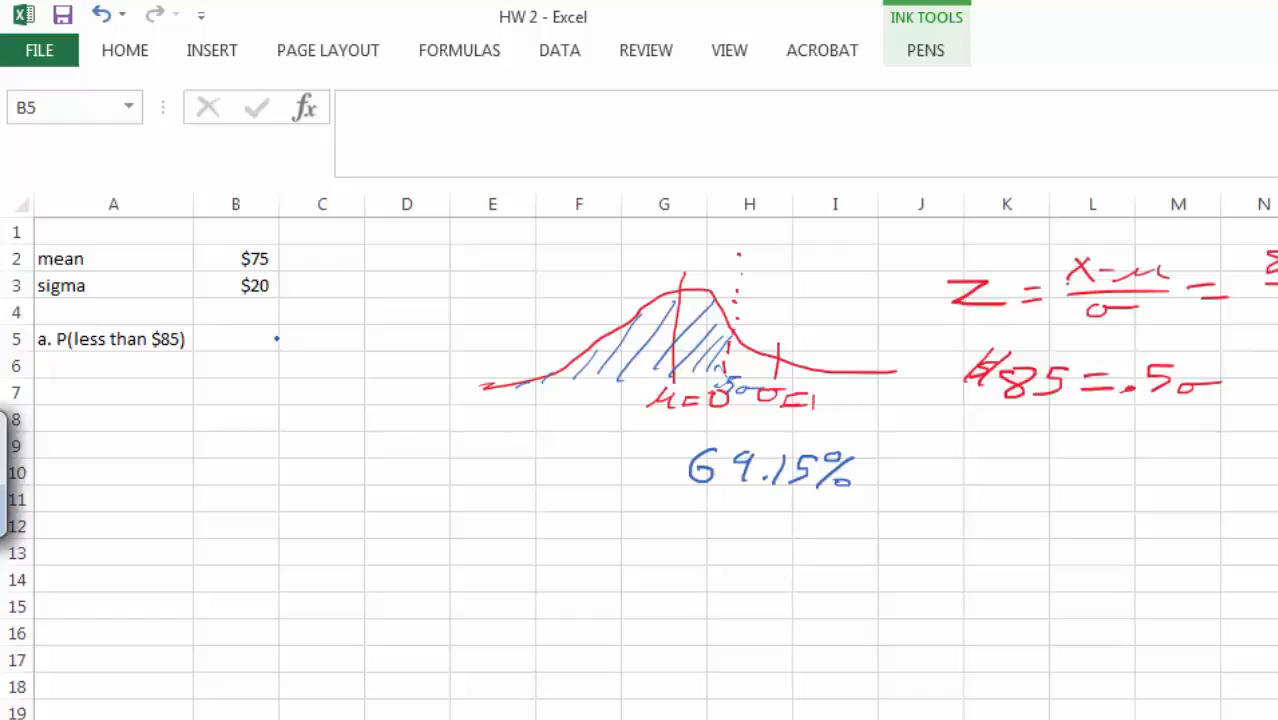
{"action": "key", "text": "Escape"}
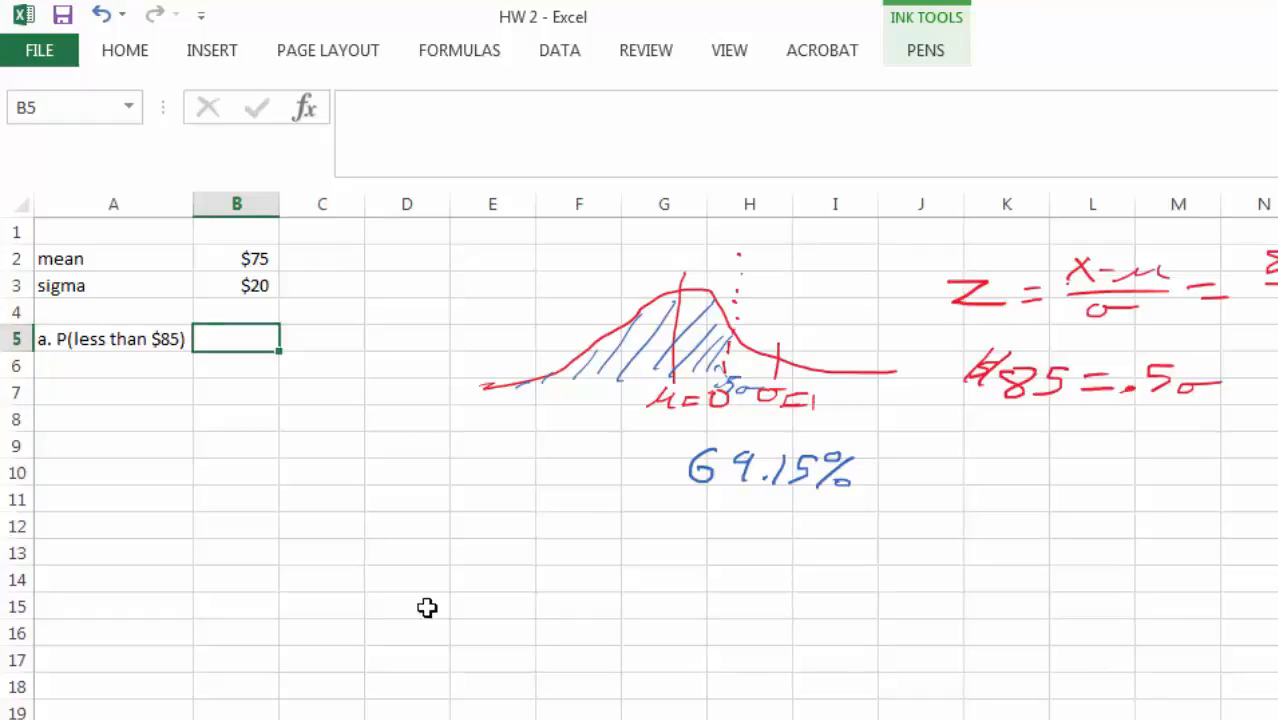
- Enter =NORM.DIST(85,B2,B3,TRUE) in cell B5 to calculate the cumulative probability of less than $85
{"action": "type", "text": "=no"}
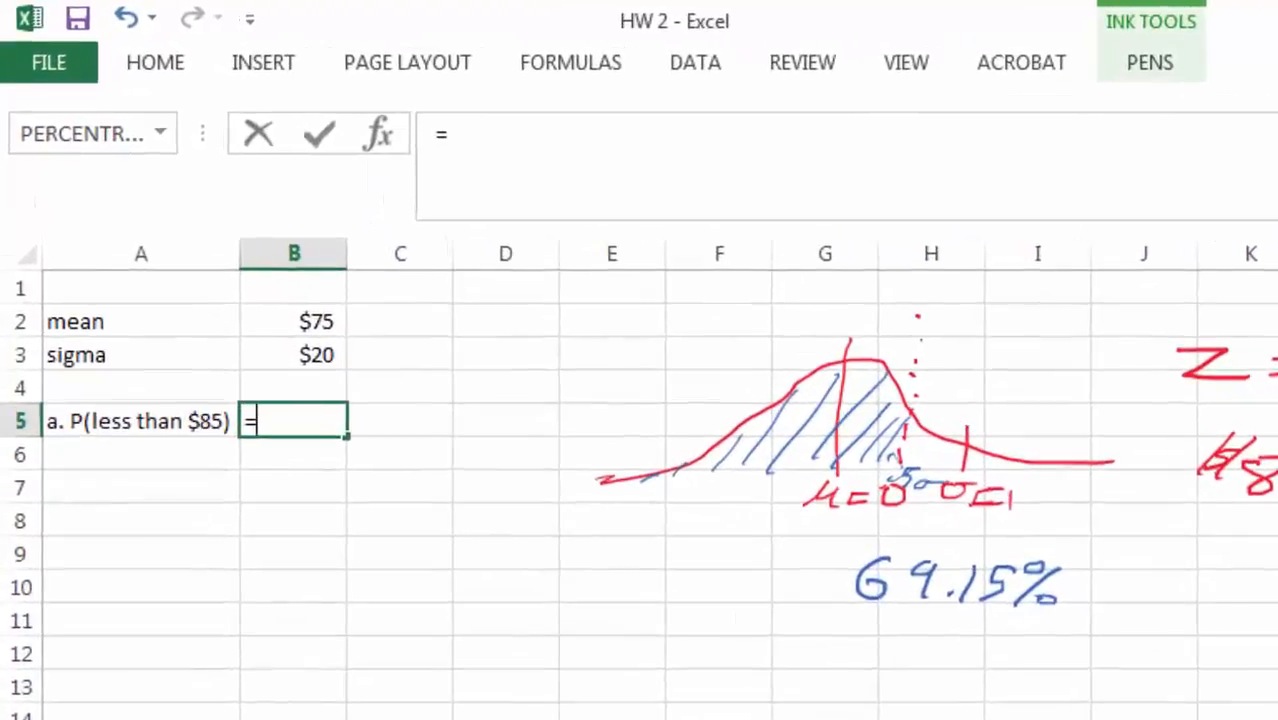
{"action": "type", "text": "rm."}
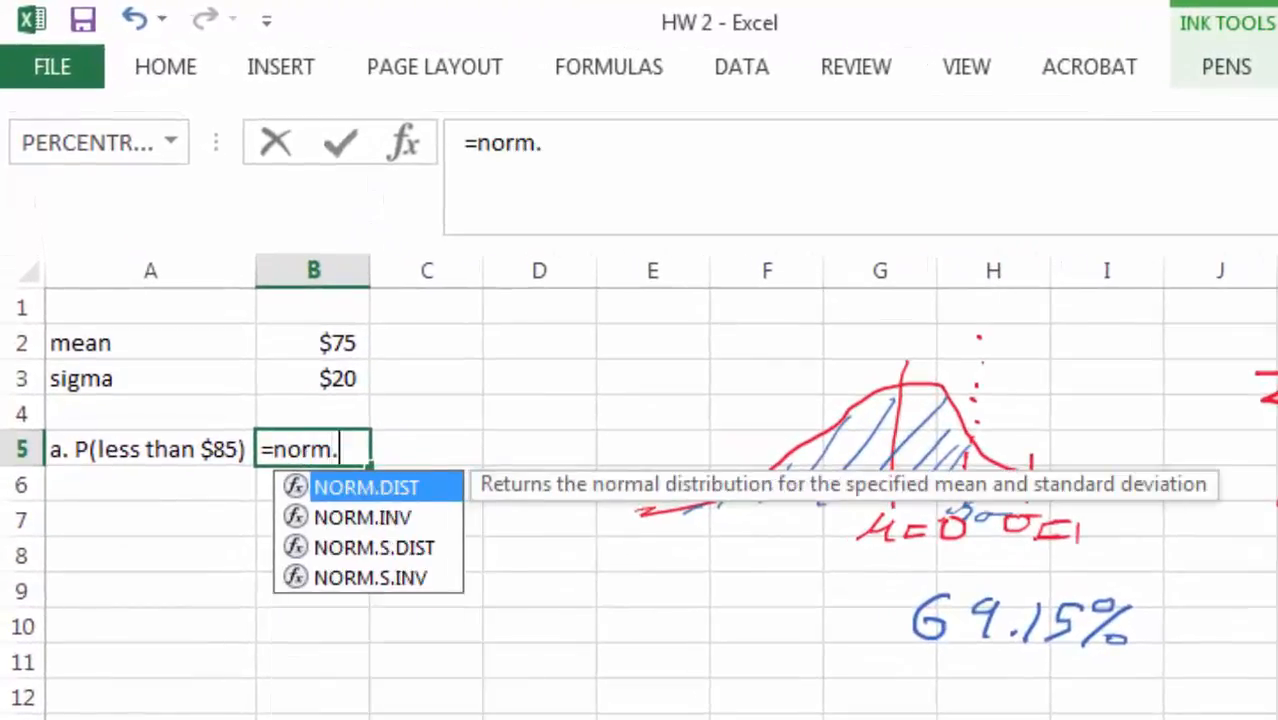
{"action": "type", "text": "dist"}
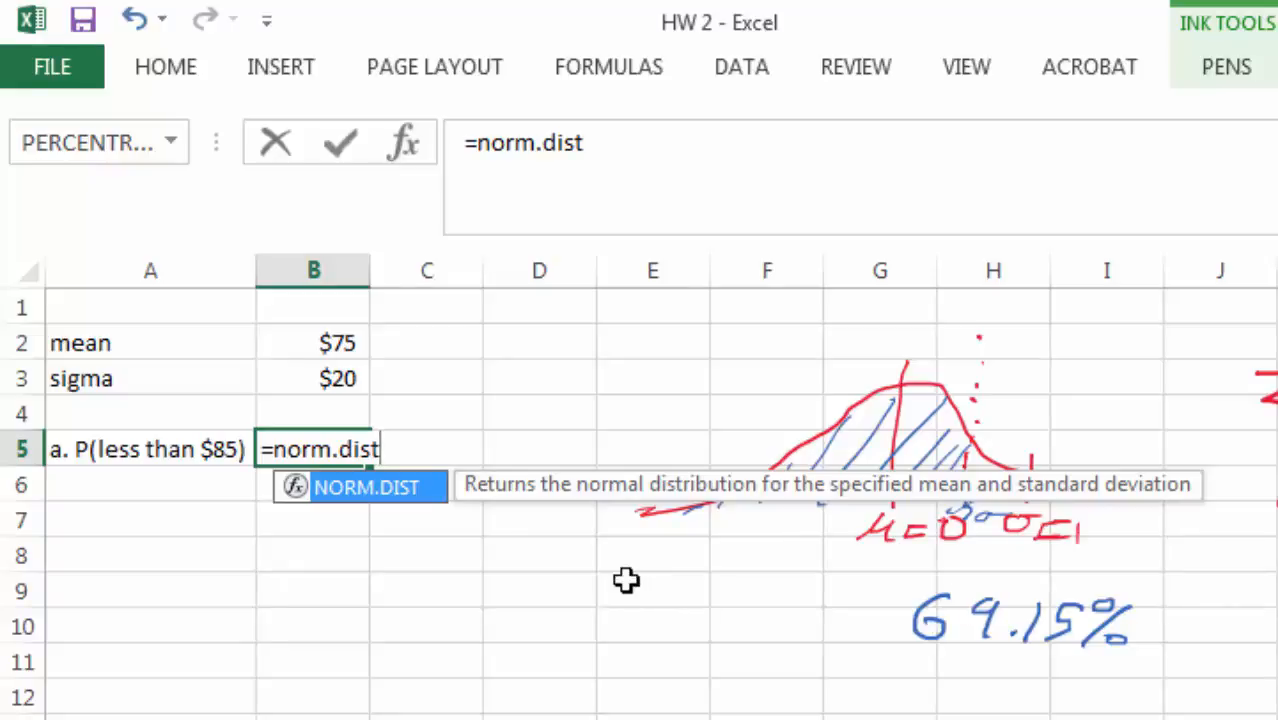
{"action": "type", "text": "("}
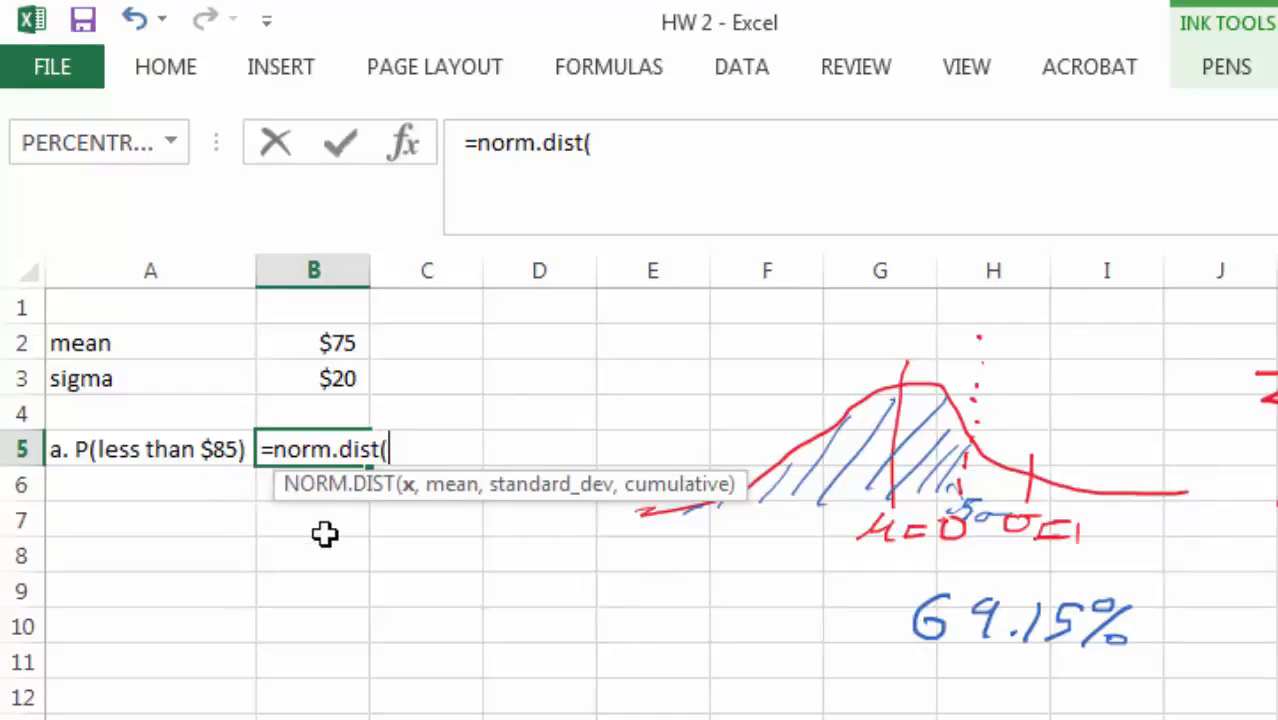
{"action": "type", "text": "85,"}
{"action": "key", "text": "Up"}
{"action": "key", "text": "Up"}
{"action": "key", "text": "Up"}
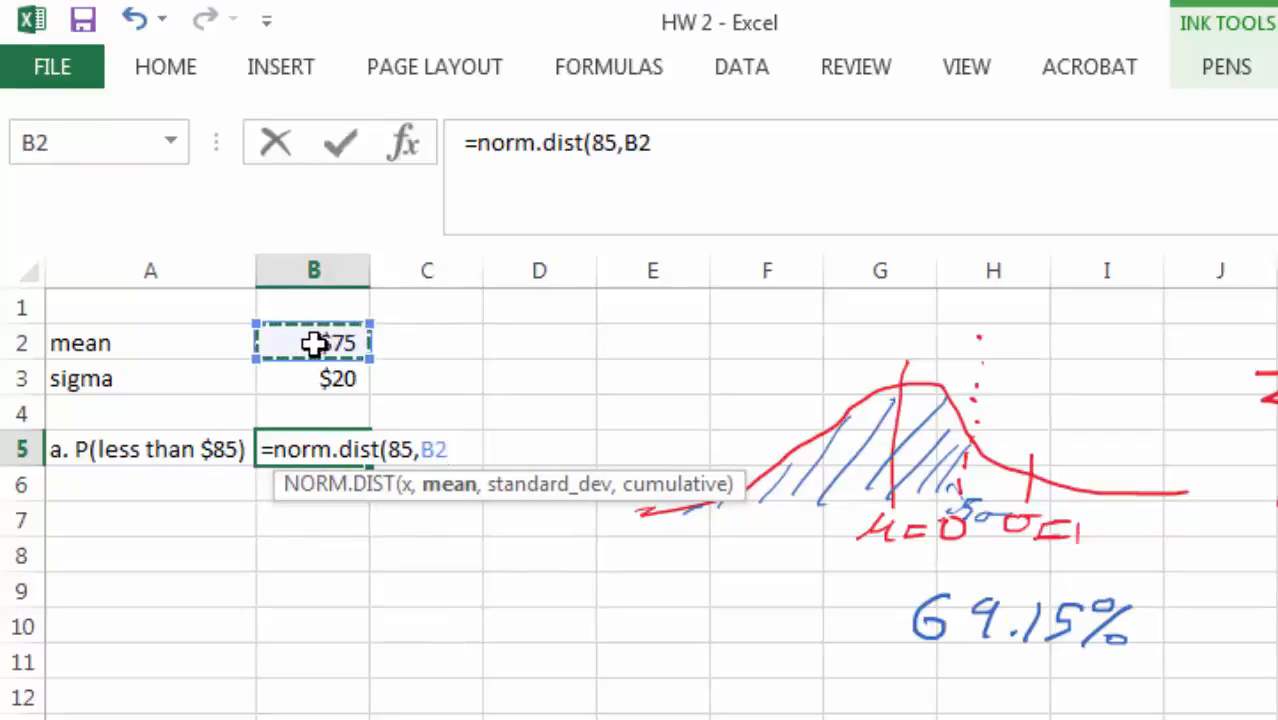
{"action": "type", "text": ","}
{"action": "left_click", "coordinate": [296, 386]}
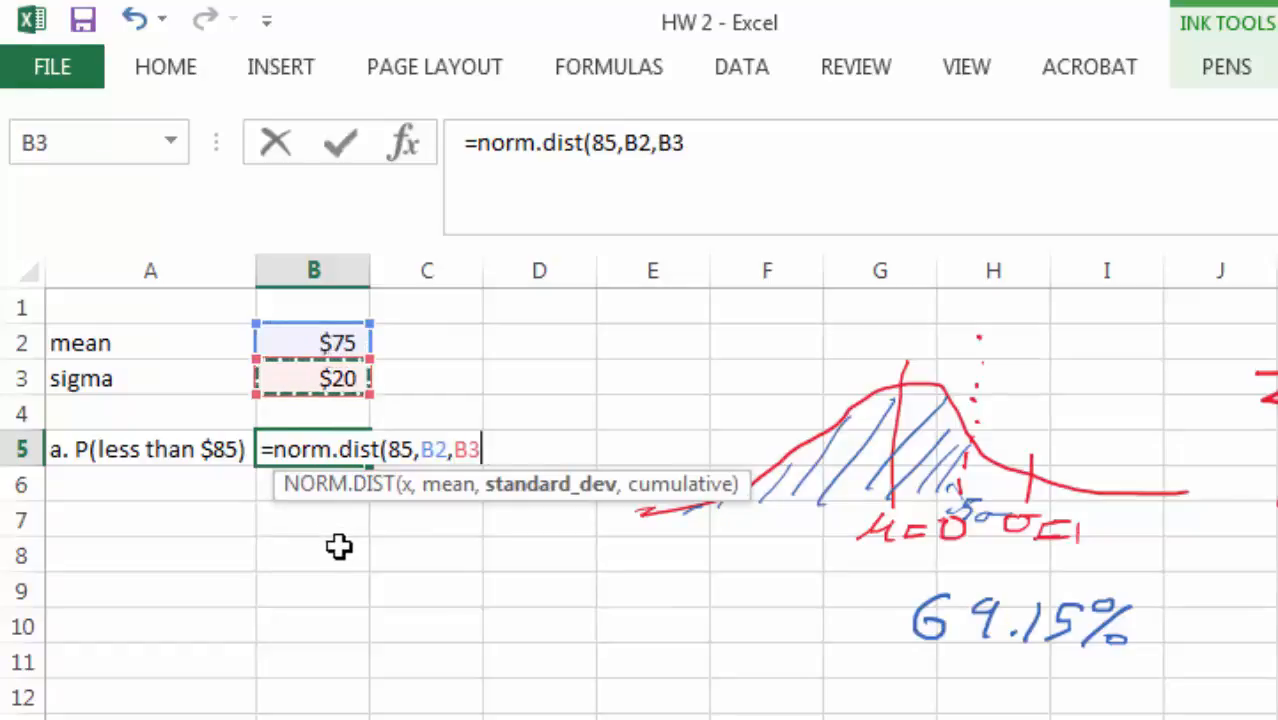
{"action": "type", "text": ","}
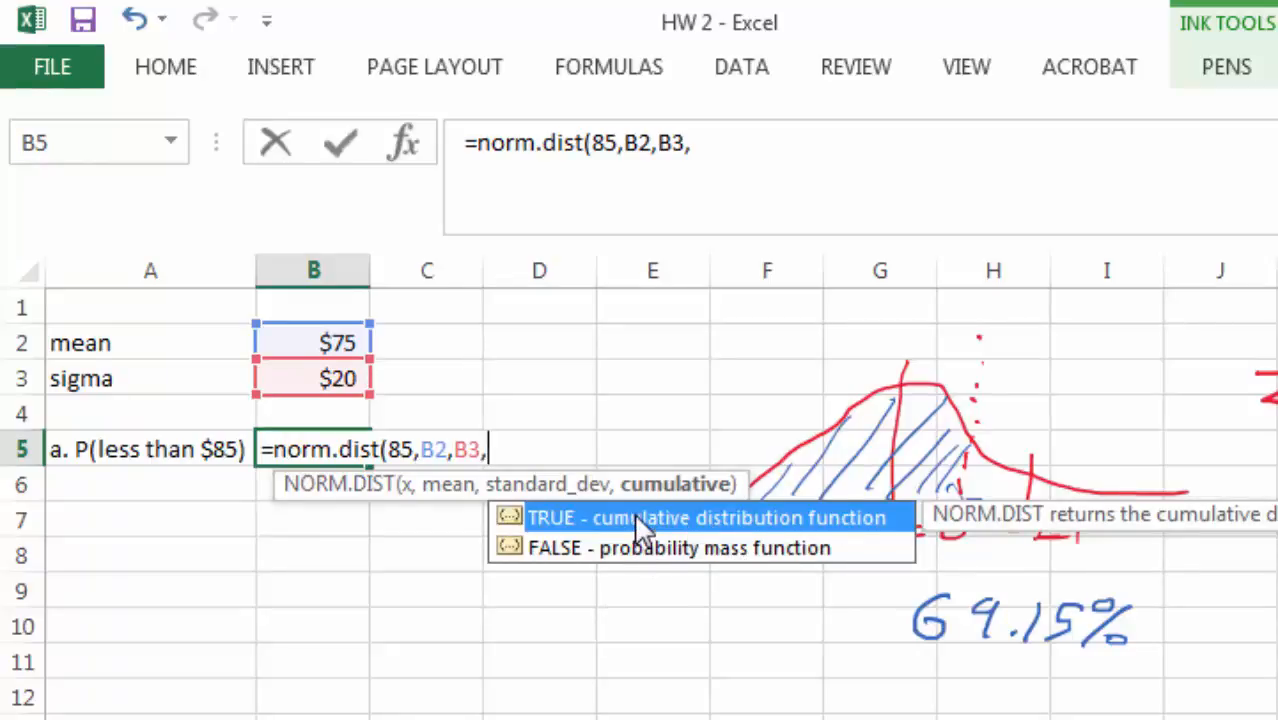
{"action": "key", "text": "Return"}
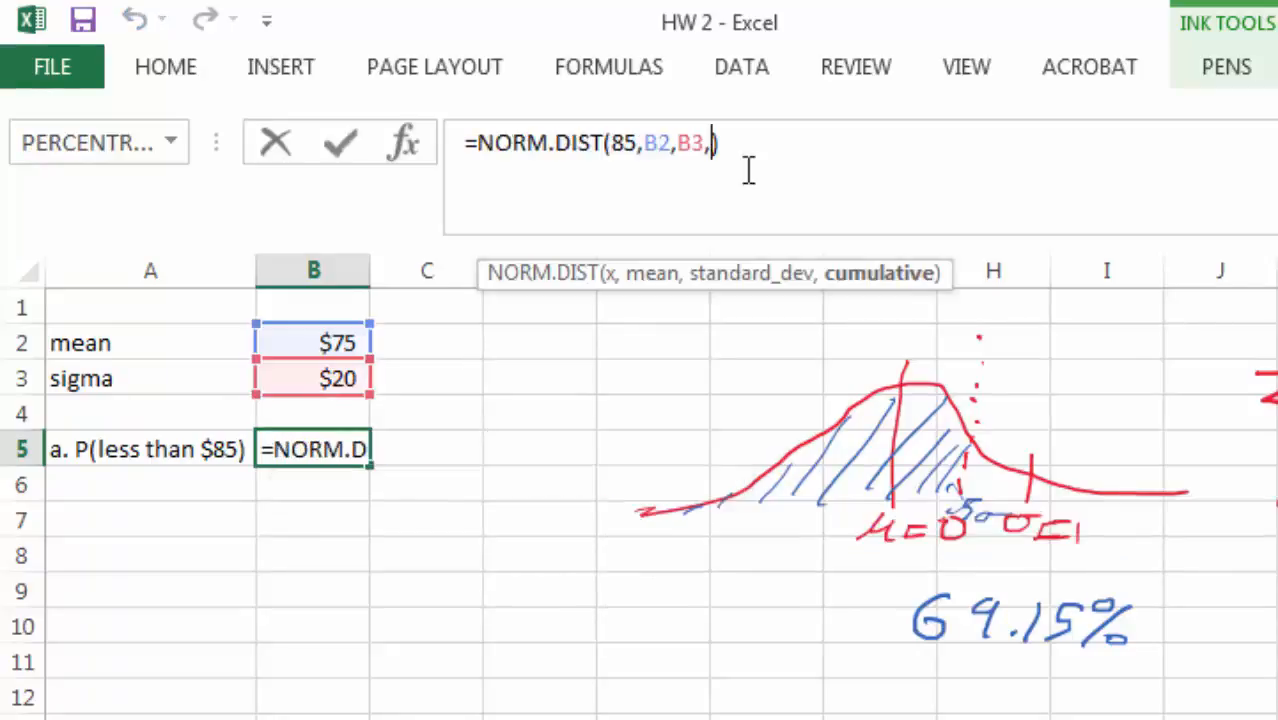
{"action": "type", "text": "true"}
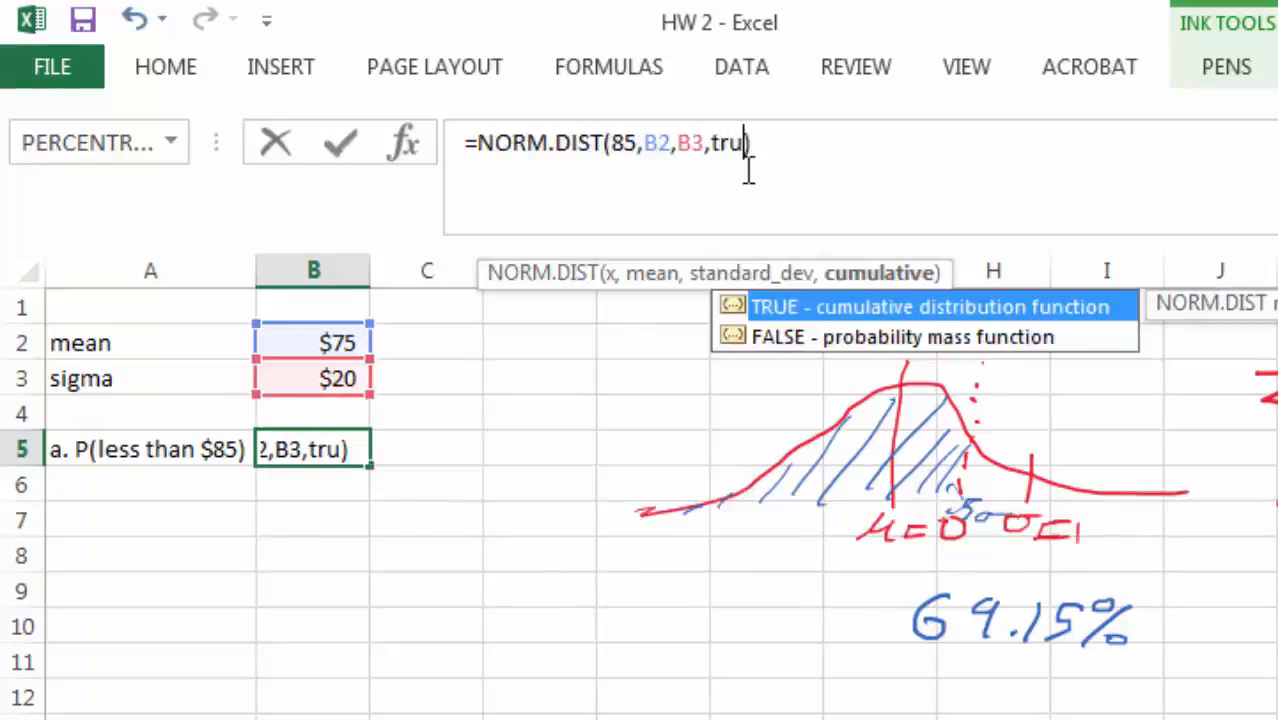
{"action": "key", "text": "Return"}
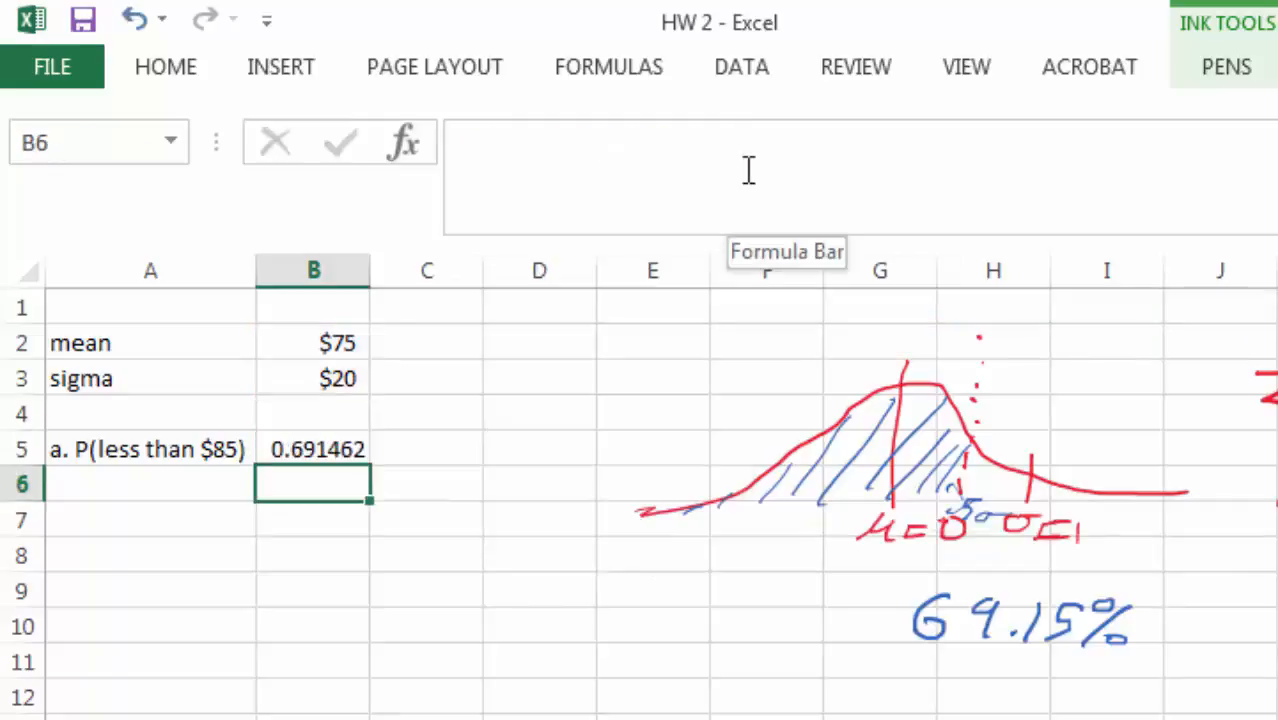
- Format the probability in B5 as a percentage with two decimal places
{"action": "left_click", "coordinate": [436, 506]}
{"action": "left_click", "coordinate": [315, 455]}
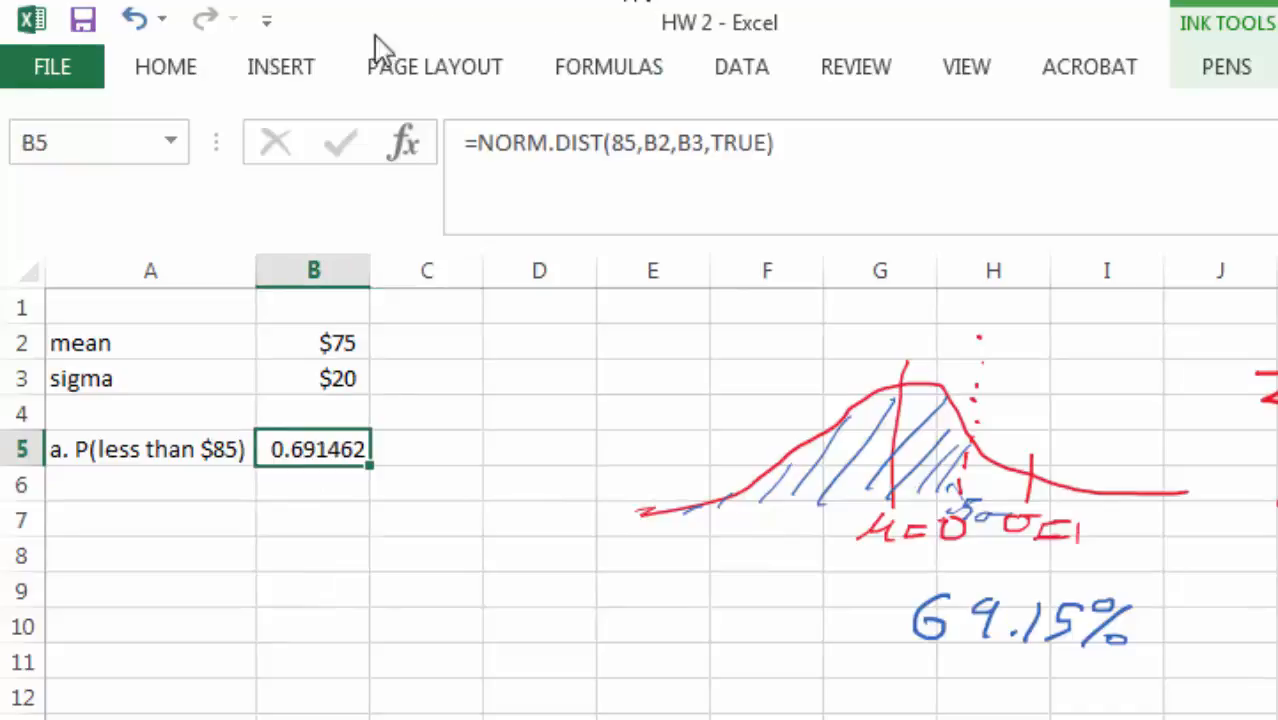
{"action": "left_click", "coordinate": [187, 78]}
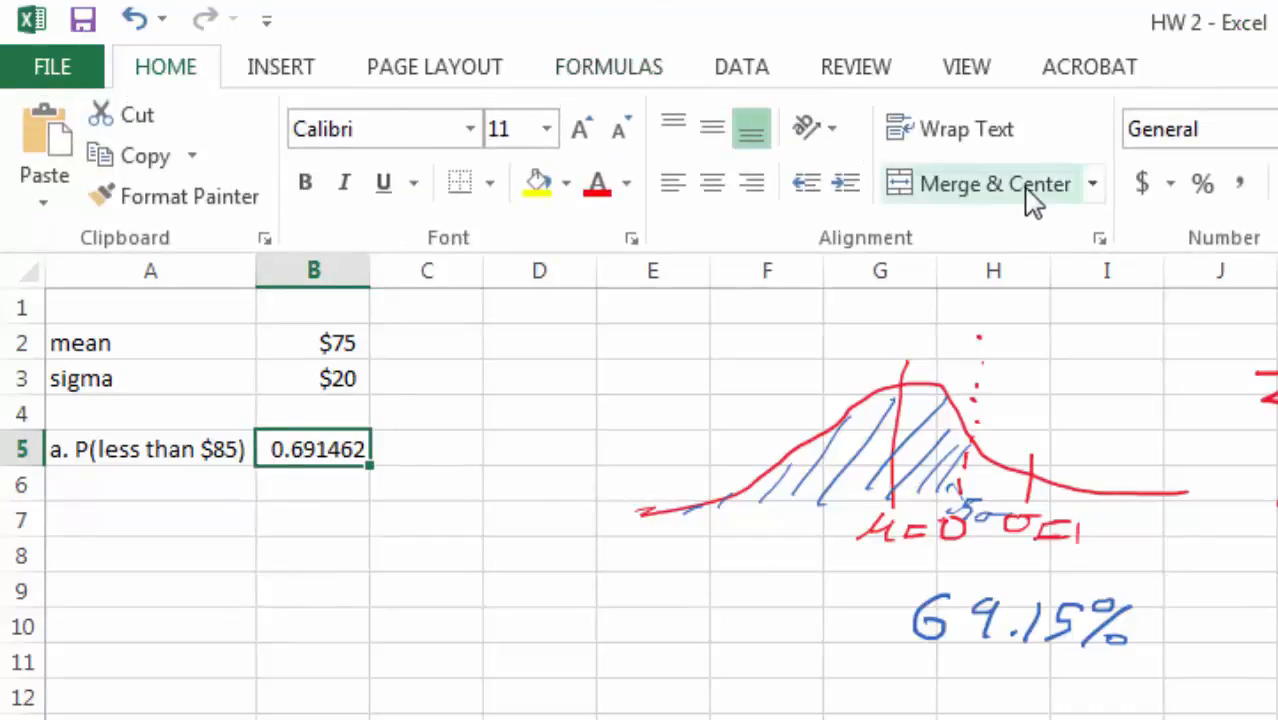
{"action": "left_click", "coordinate": [1277, 184]}
{"action": "left_click", "coordinate": [1277, 184]}
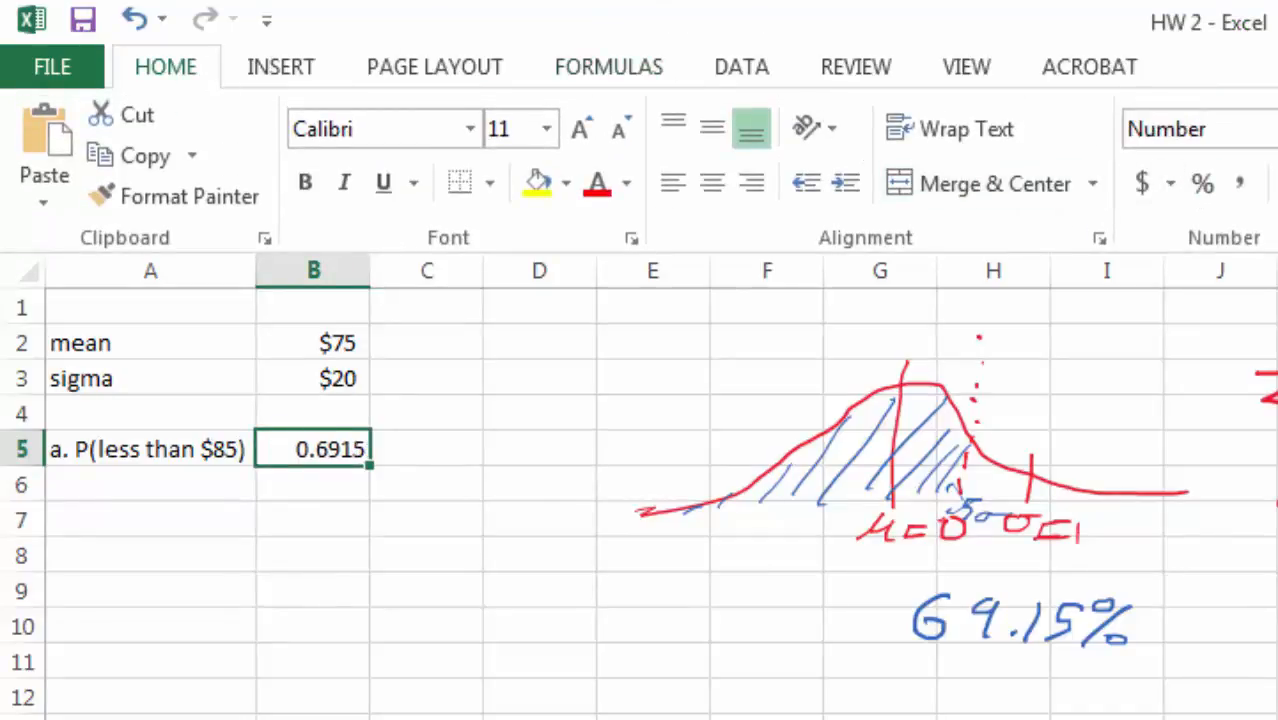
{"action": "left_click", "coordinate": [1202, 184]}
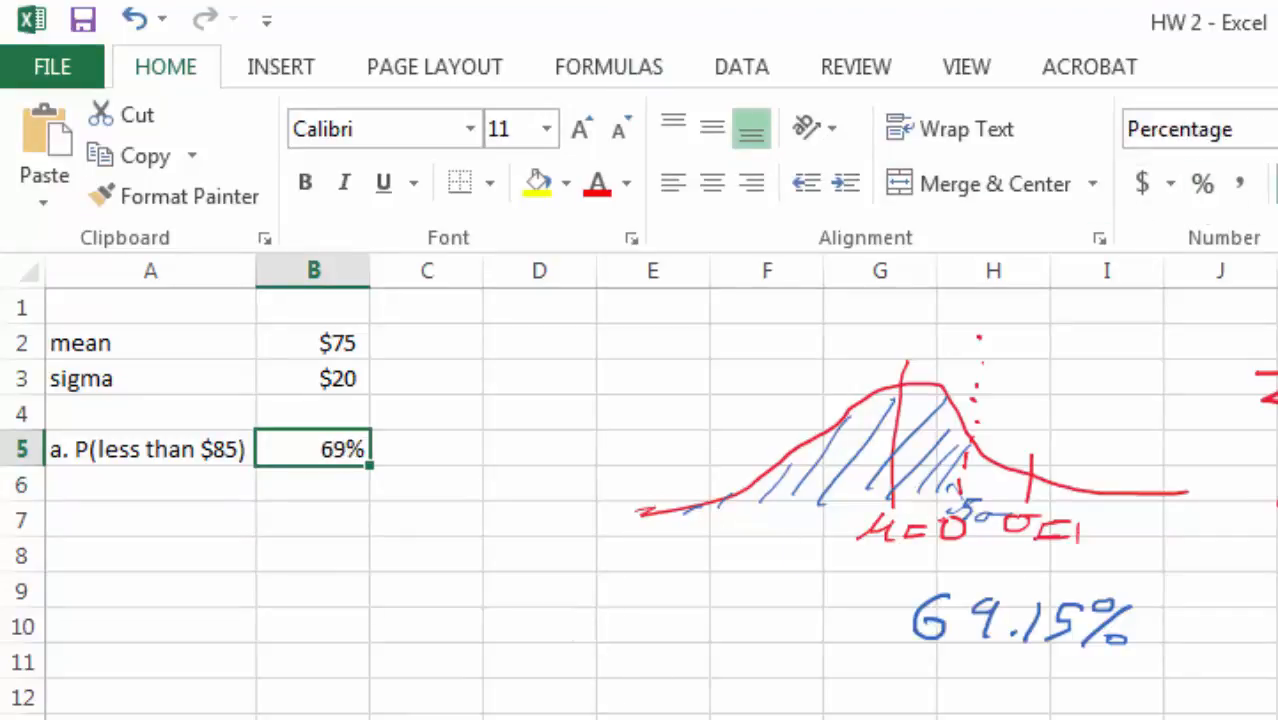
{"action": "left_click", "coordinate": [1277, 184]}
{"action": "left_click", "coordinate": [1277, 184]}
{"action": "key", "text": "ctrl+F1"}
{"action": "left_click", "coordinate": [613, 568]}
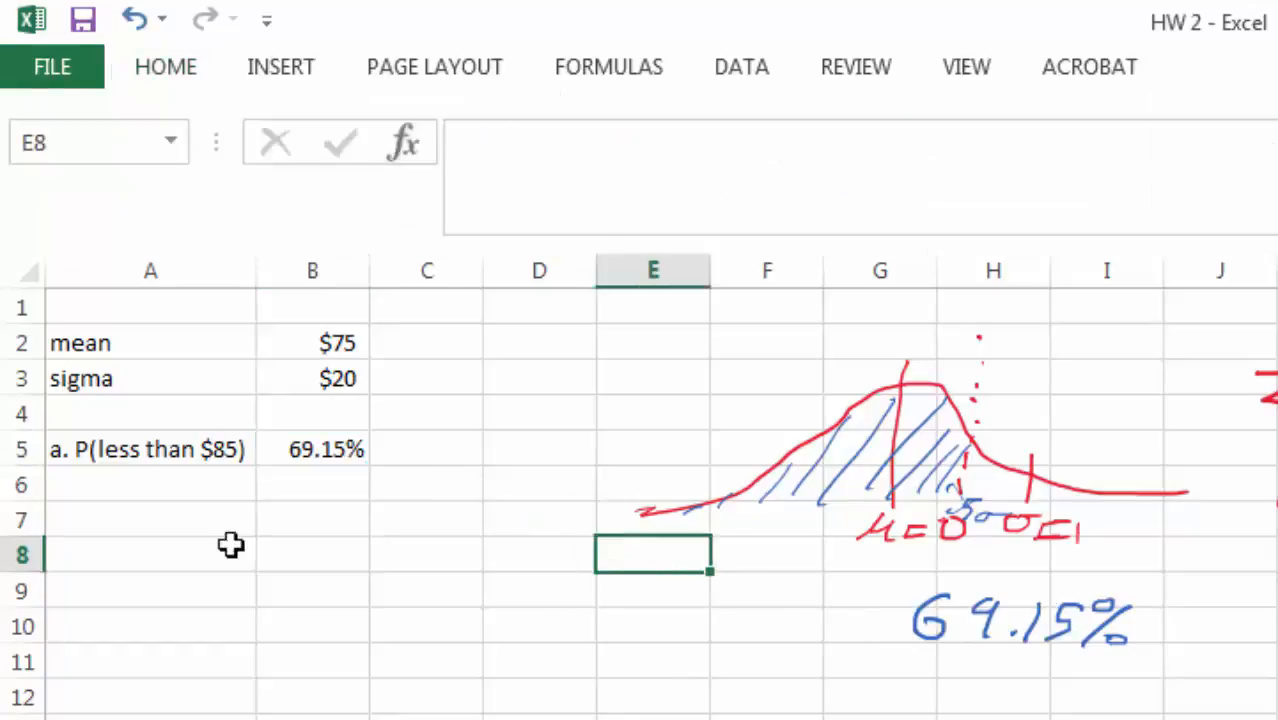
- Enter the label "b. P(between $65 and $85)" in cell A7
{"action": "left_click", "coordinate": [161, 533]}
{"action": "type", "text": "b"}
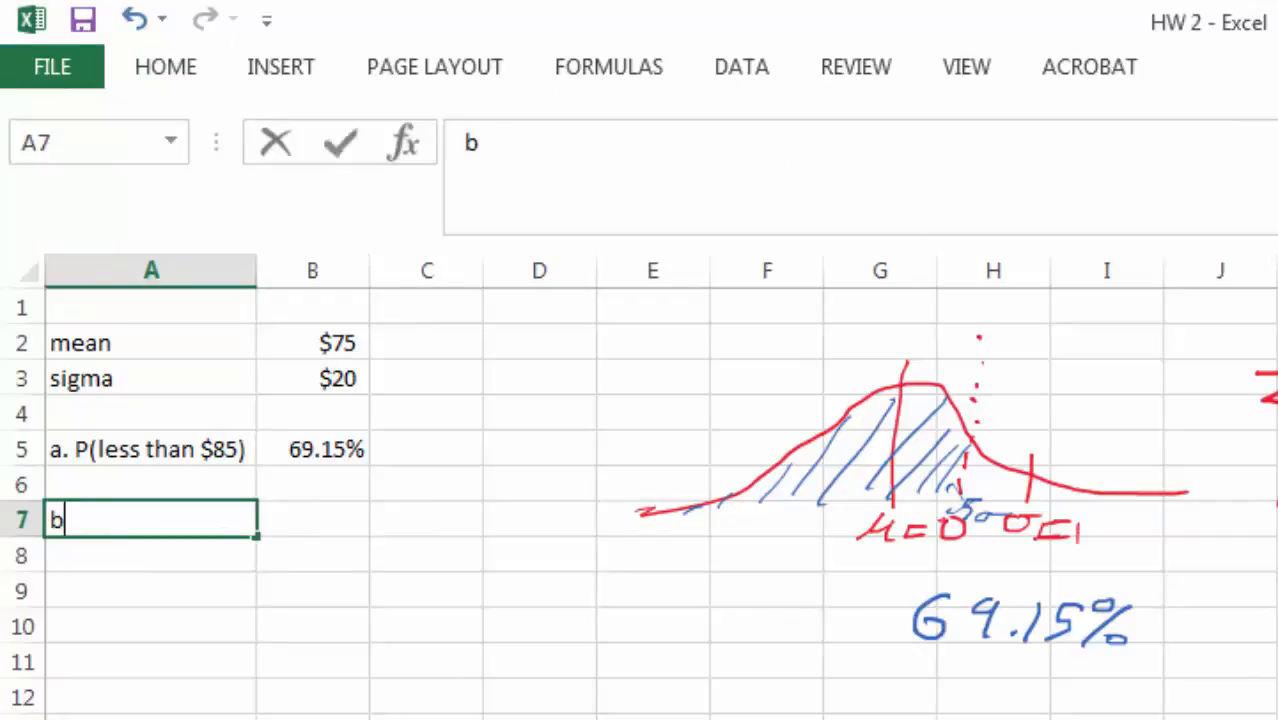
{"action": "type", "text": ". P(between $65 and $85"}
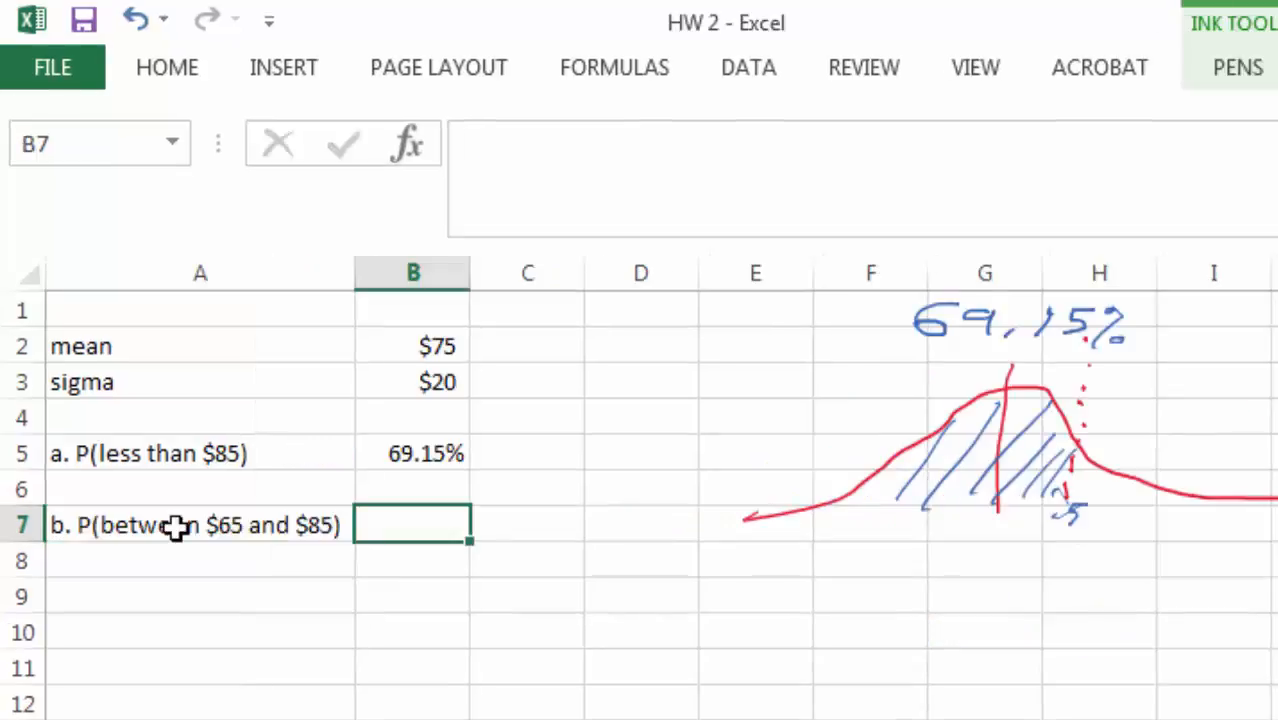
- Handwrite $85 in blue below the bell curve's dashed line and add σ to the .5 label
{"action": "left_click", "coordinate": [1233, 80]}
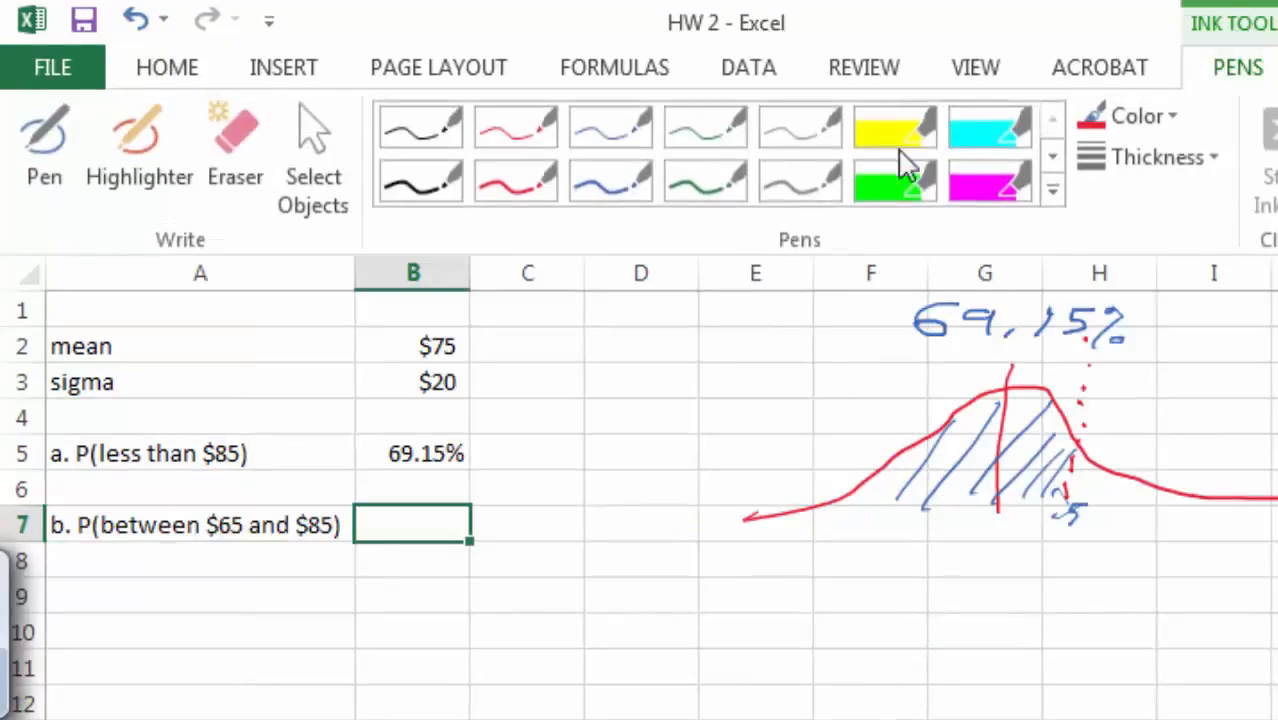
{"action": "left_click", "coordinate": [542, 171]}
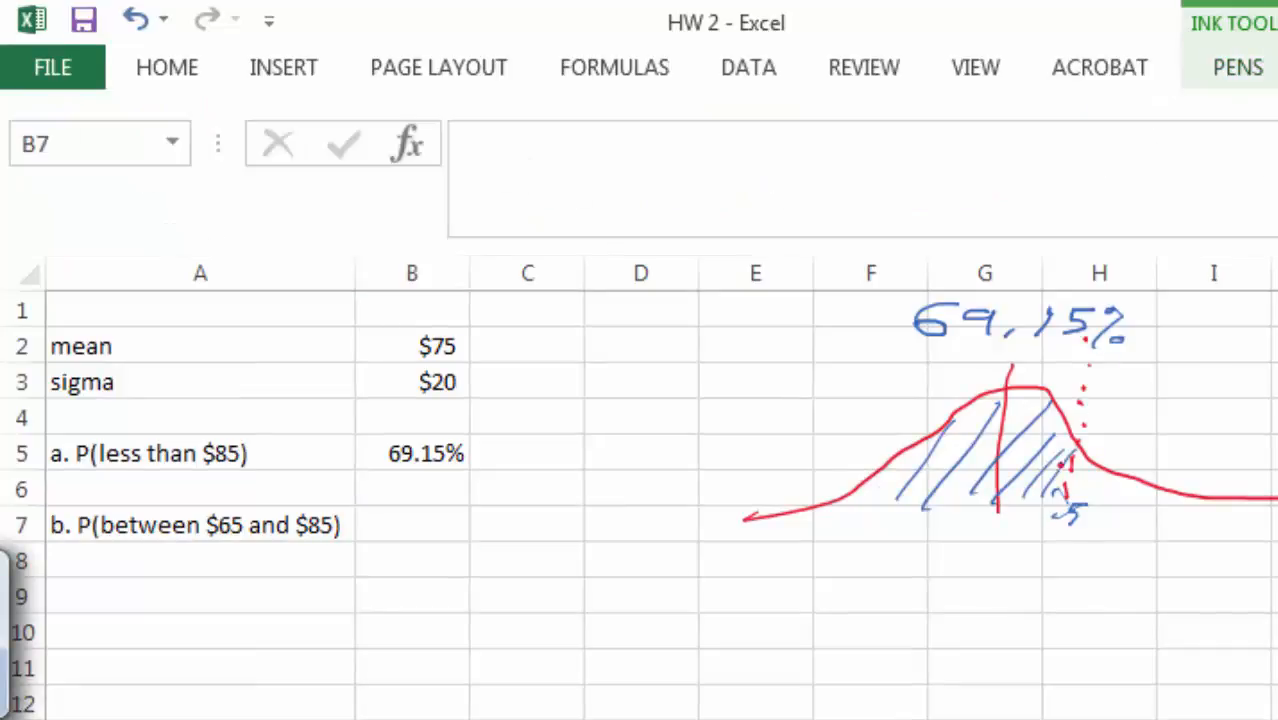
{"action": "left_click", "coordinate": [1238, 67]}
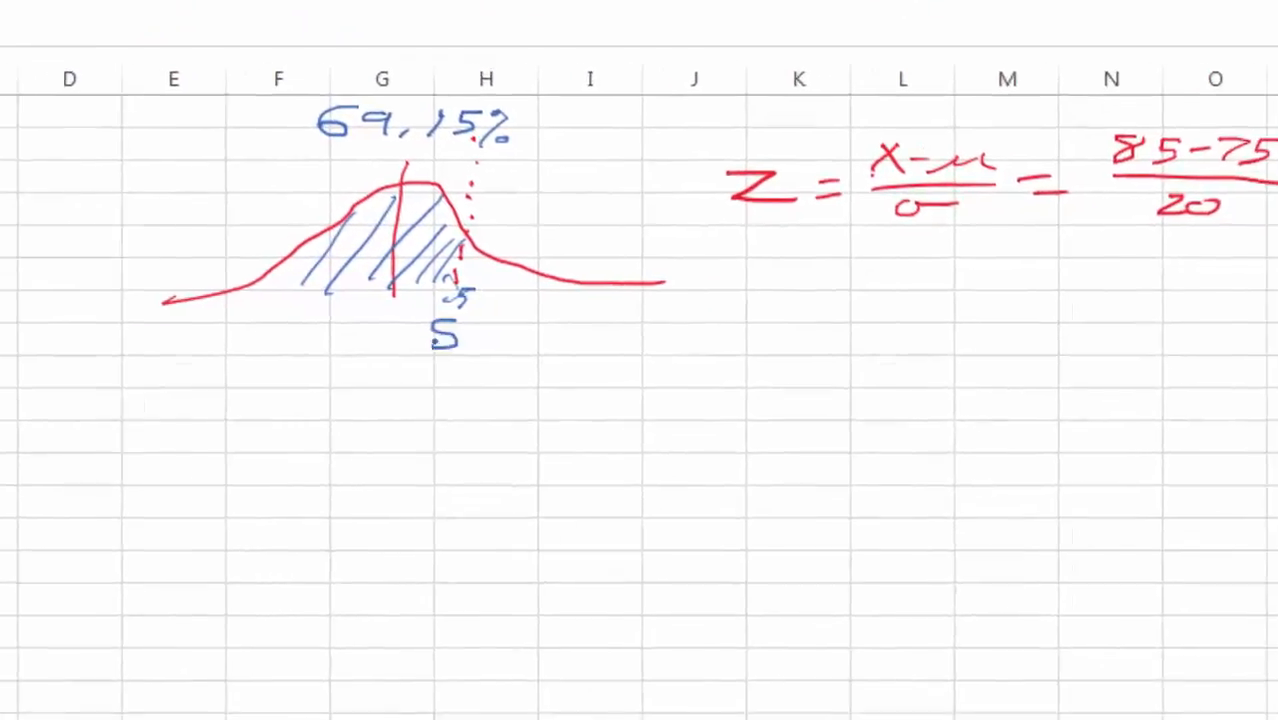
{"action": "left_click_drag", "start_coordinate": [610, 371], "coordinate": [630, 401]}
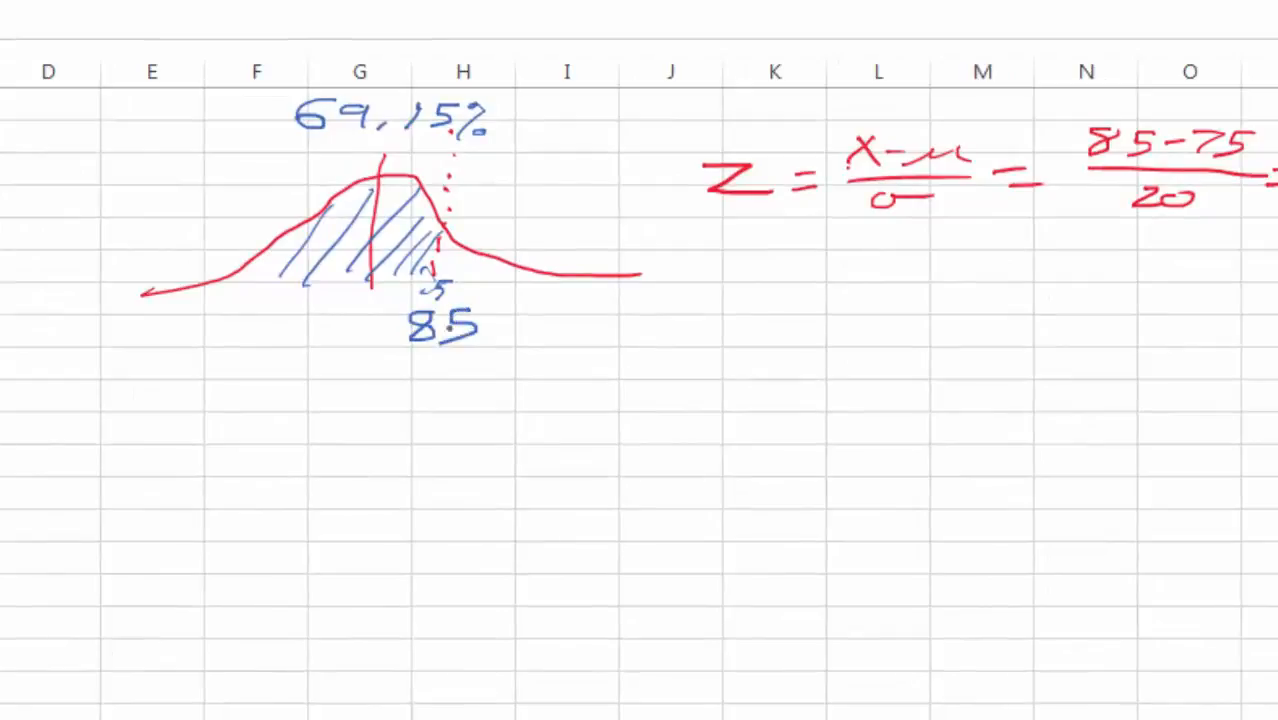
{"action": "mouse_move", "coordinate": [393, 310]}
{"action": "left_mouse_down"}
{"action": "mouse_move", "coordinate": [362, 344]}
{"action": "mouse_move", "coordinate": [378, 356]}
{"action": "left_mouse_up"}
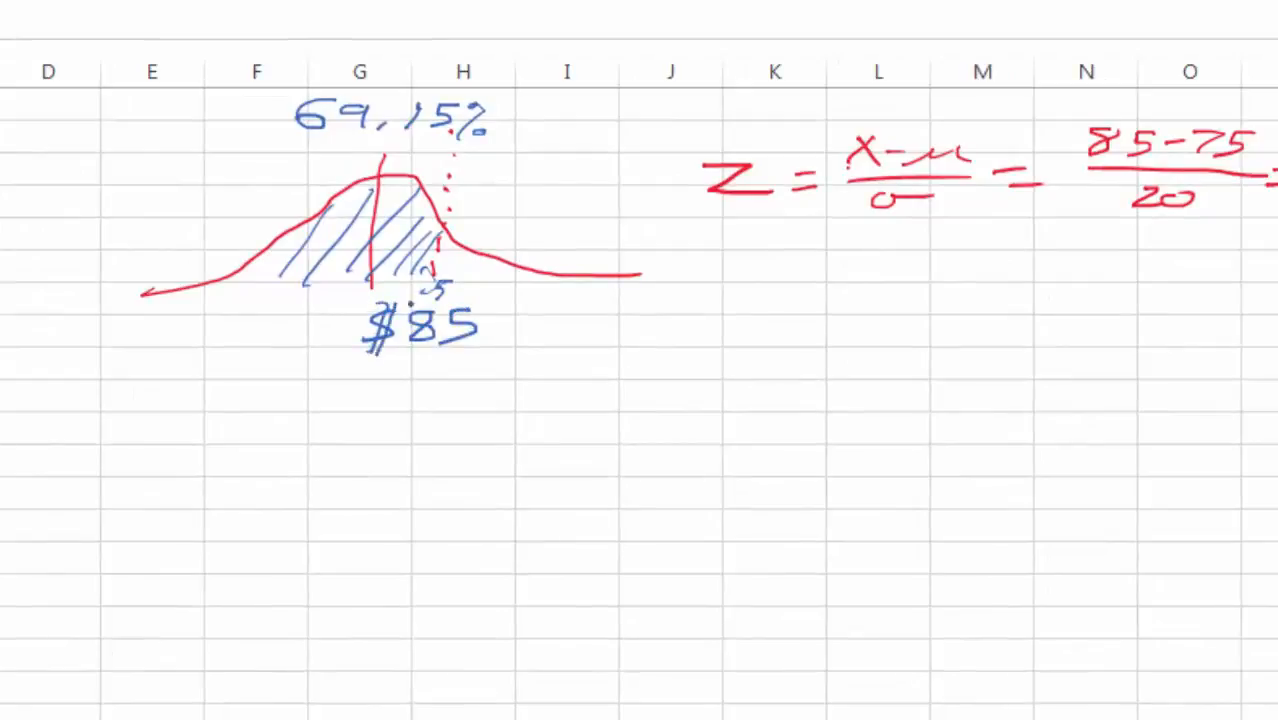
{"action": "mouse_move", "coordinate": [460, 281]}
{"action": "left_mouse_down"}
{"action": "mouse_move", "coordinate": [422, 299]}
{"action": "mouse_move", "coordinate": [510, 290]}
{"action": "left_mouse_up"}
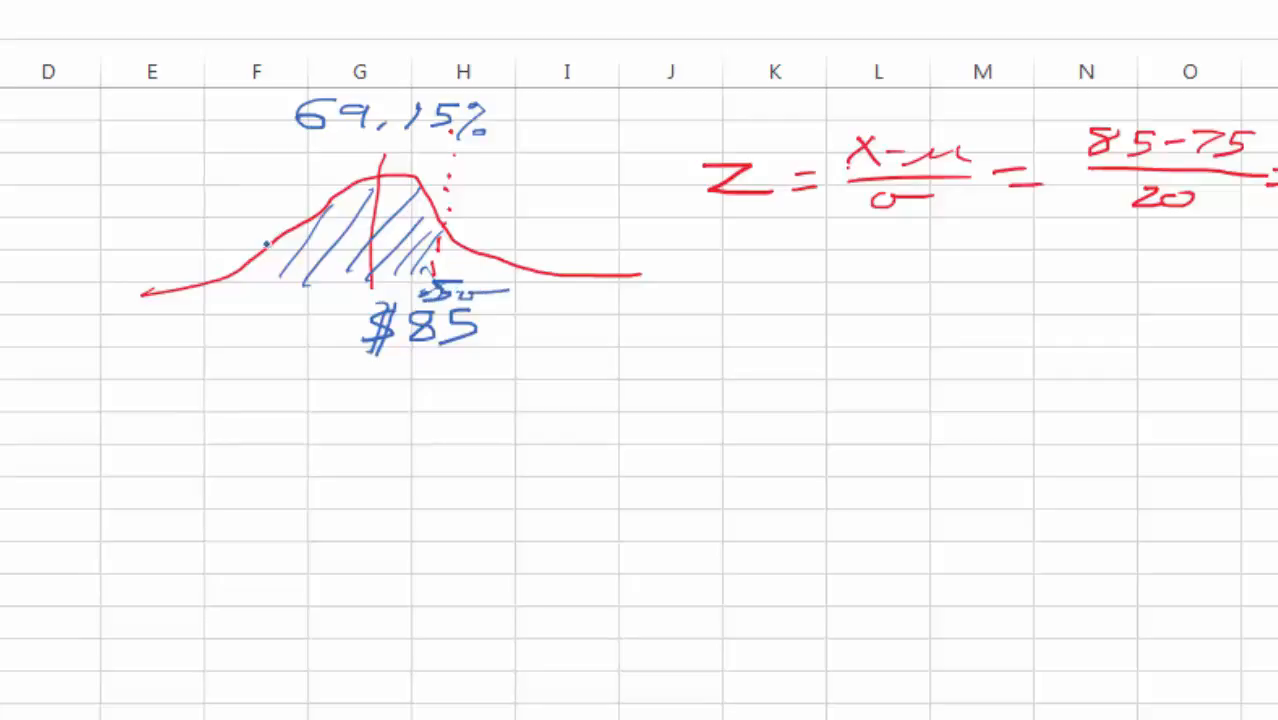
- Mark a point on the lower side of the bell curve with a green vertical line and label it $65
{"action": "left_click_drag", "start_coordinate": [265, 230], "coordinate": [236, 312]}
{"action": "left_click_drag", "start_coordinate": [280, 294], "coordinate": [256, 314]}
{"action": "left_click_drag", "start_coordinate": [214, 292], "coordinate": [186, 318]}
{"action": "left_click_drag", "start_coordinate": [210, 284], "coordinate": [198, 325]}
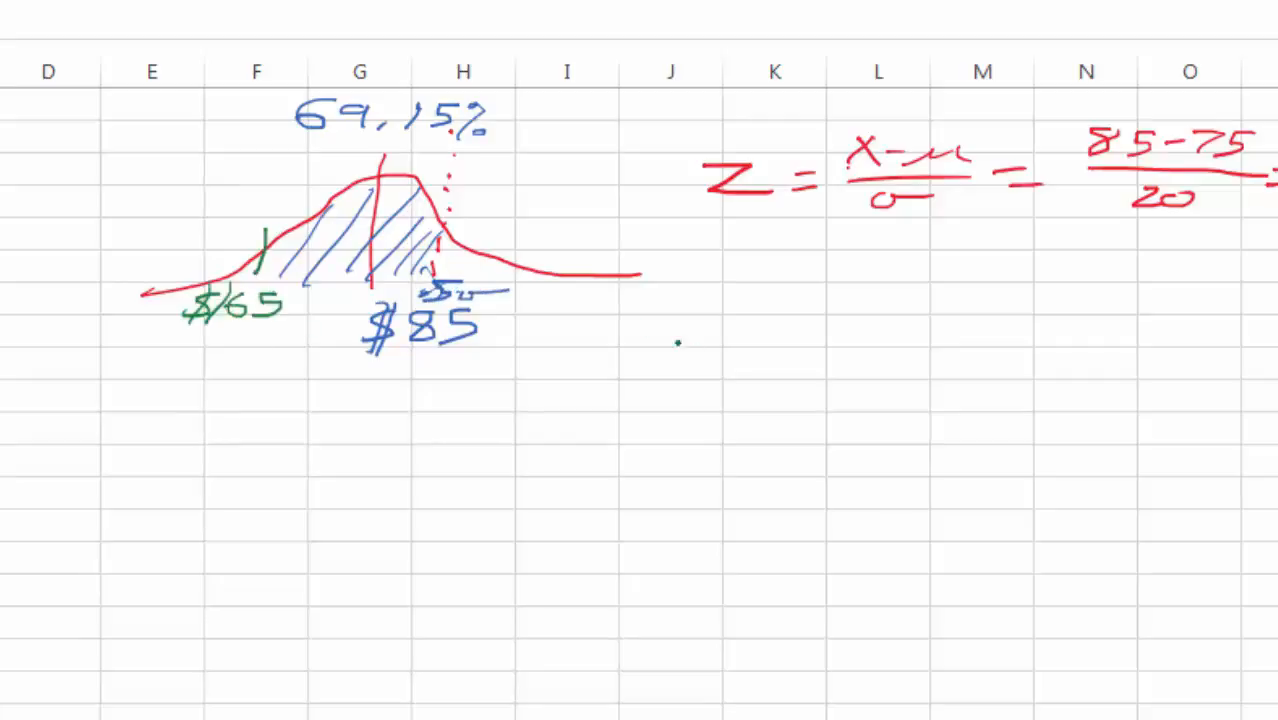
- Handwrite the equation Z = (65−75)/20 in green below the red Z formula
{"action": "mouse_move", "coordinate": [714, 320]}
{"action": "left_mouse_down"}
{"action": "mouse_move", "coordinate": [716, 340]}
{"action": "mouse_move", "coordinate": [768, 341]}
{"action": "left_mouse_up"}
{"action": "mouse_move", "coordinate": [778, 318]}
{"action": "left_mouse_down"}
{"action": "mouse_move", "coordinate": [808, 313]}
{"action": "mouse_move", "coordinate": [798, 326]}
{"action": "left_mouse_up"}
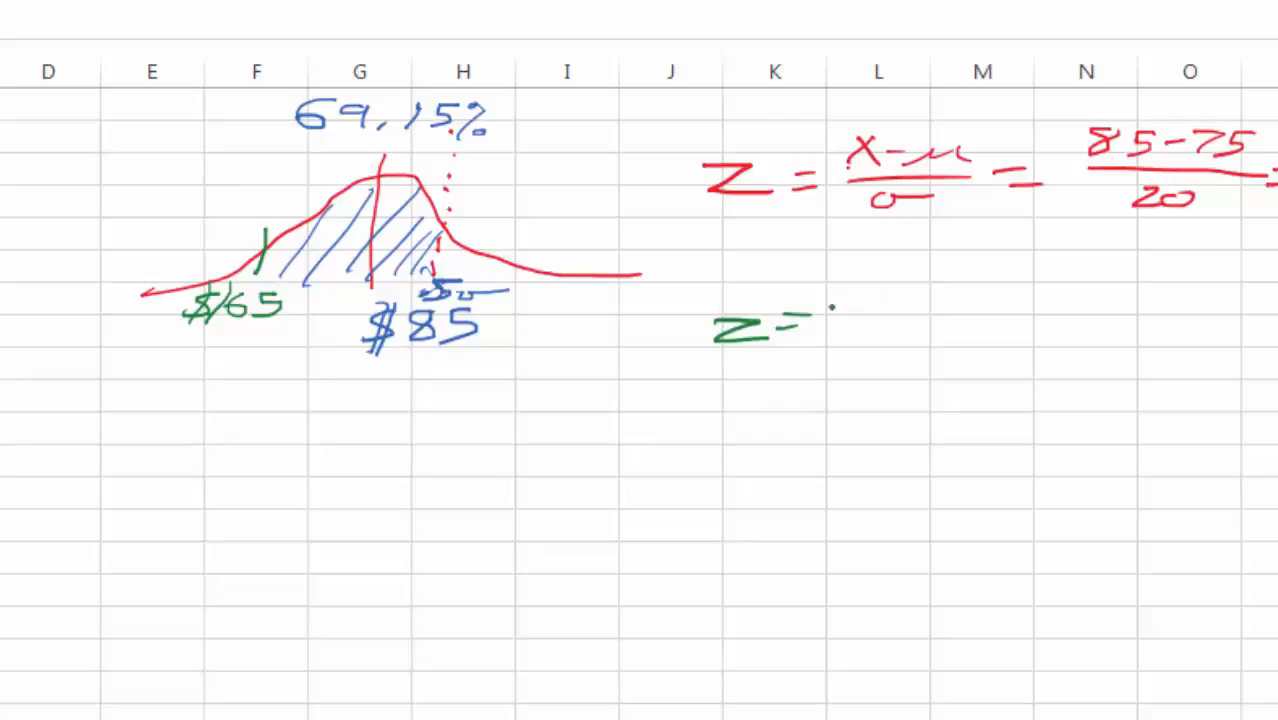
{"action": "mouse_move", "coordinate": [848, 286]}
{"action": "left_mouse_down"}
{"action": "mouse_move", "coordinate": [832, 304]}
{"action": "mouse_move", "coordinate": [970, 300]}
{"action": "left_mouse_up"}
{"action": "left_click", "coordinate": [851, 302]}
{"action": "left_click_drag", "start_coordinate": [846, 314], "coordinate": [974, 310]}
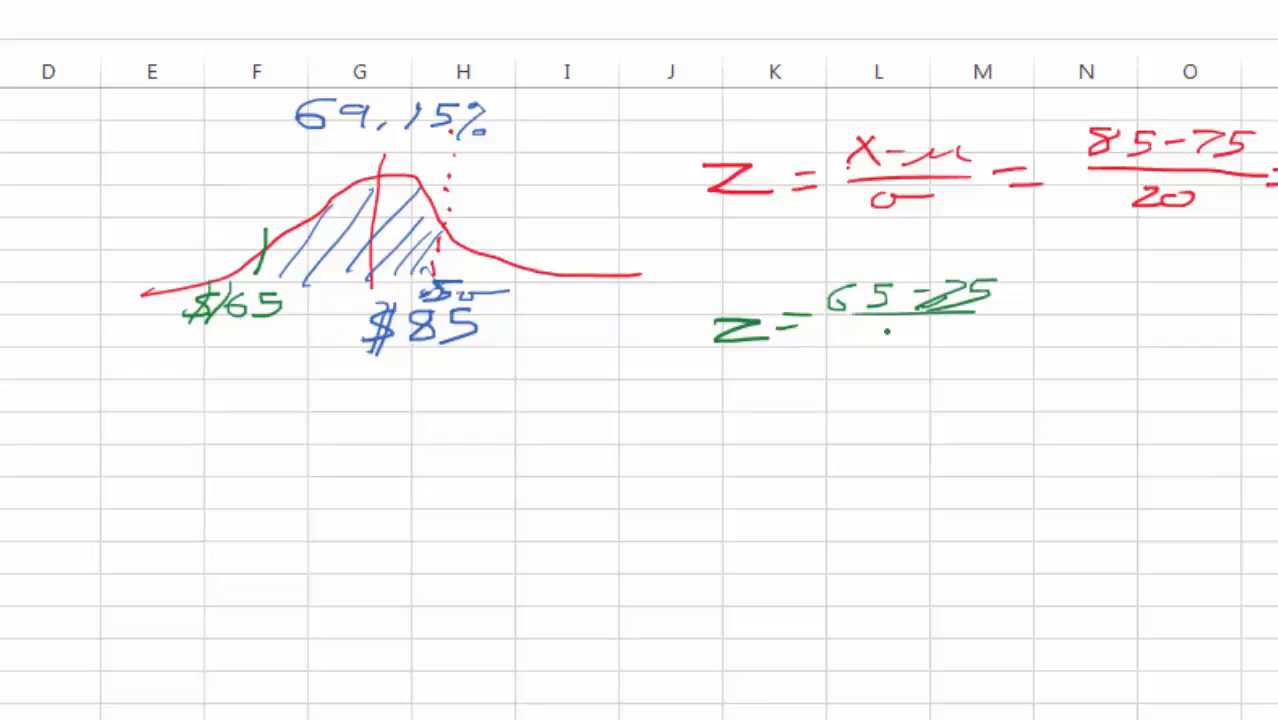
{"action": "left_click_drag", "start_coordinate": [886, 334], "coordinate": [912, 346]}
{"action": "left_click_drag", "start_coordinate": [932, 334], "coordinate": [928, 337]}
- Continue the green Z equation with = −10/20 = −.5
{"action": "left_click_drag", "start_coordinate": [1013, 322], "coordinate": [1038, 318]}
{"action": "left_click_drag", "start_coordinate": [1066, 293], "coordinate": [1104, 302]}
{"action": "left_click_drag", "start_coordinate": [1136, 286], "coordinate": [1138, 287]}
{"action": "left_click_drag", "start_coordinate": [1067, 319], "coordinate": [1158, 311]}
{"action": "left_click_drag", "start_coordinate": [1091, 331], "coordinate": [1120, 347]}
{"action": "left_click_drag", "start_coordinate": [1136, 333], "coordinate": [1148, 337]}
{"action": "left_click_drag", "start_coordinate": [1016, 289], "coordinate": [1050, 289]}
{"action": "mouse_move", "coordinate": [1012, 307]}
{"action": "left_mouse_down"}
{"action": "mouse_move", "coordinate": [1108, 285]}
{"action": "mouse_move", "coordinate": [1080, 304]}
{"action": "left_mouse_up"}
{"action": "left_click", "coordinate": [1086, 307]}
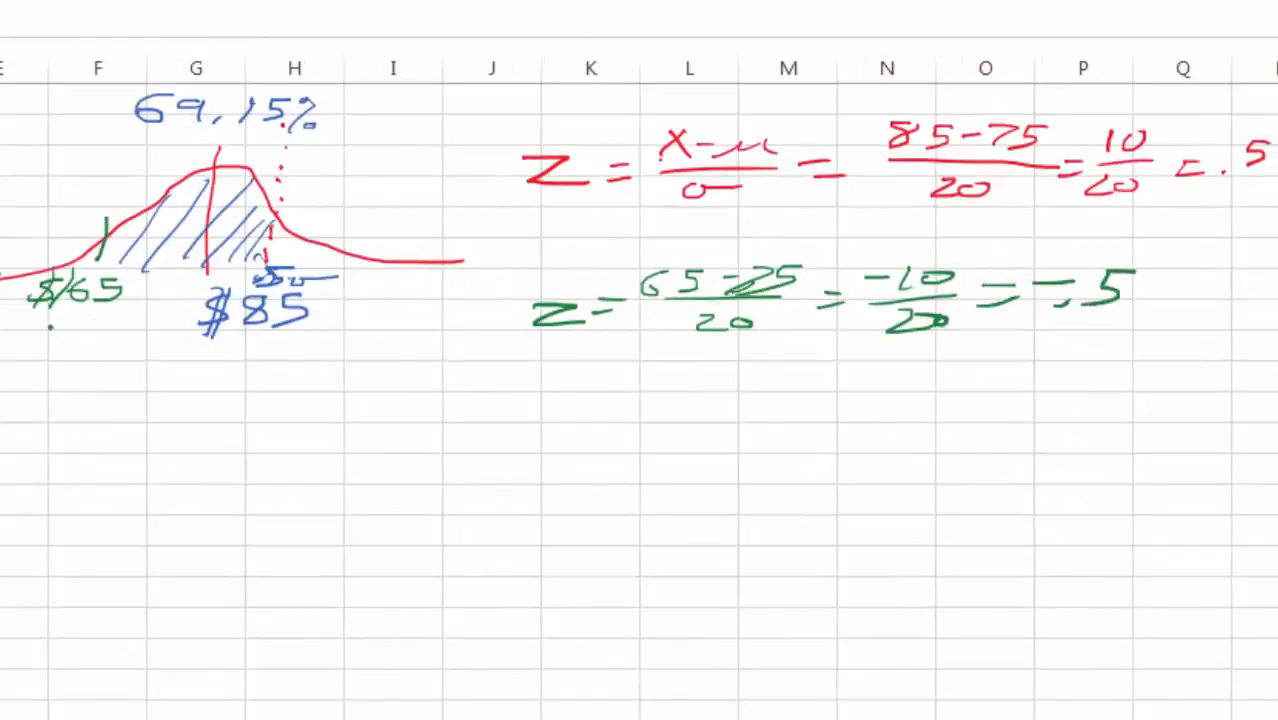
- Handwrite −.5σ in green below the $65 label and switch to a yellow highlighter
{"action": "left_click_drag", "start_coordinate": [40, 326], "coordinate": [56, 326]}
{"action": "left_click", "coordinate": [77, 335]}
{"action": "left_click_drag", "start_coordinate": [112, 316], "coordinate": [93, 336]}
{"action": "left_click_drag", "start_coordinate": [122, 330], "coordinate": [150, 326]}
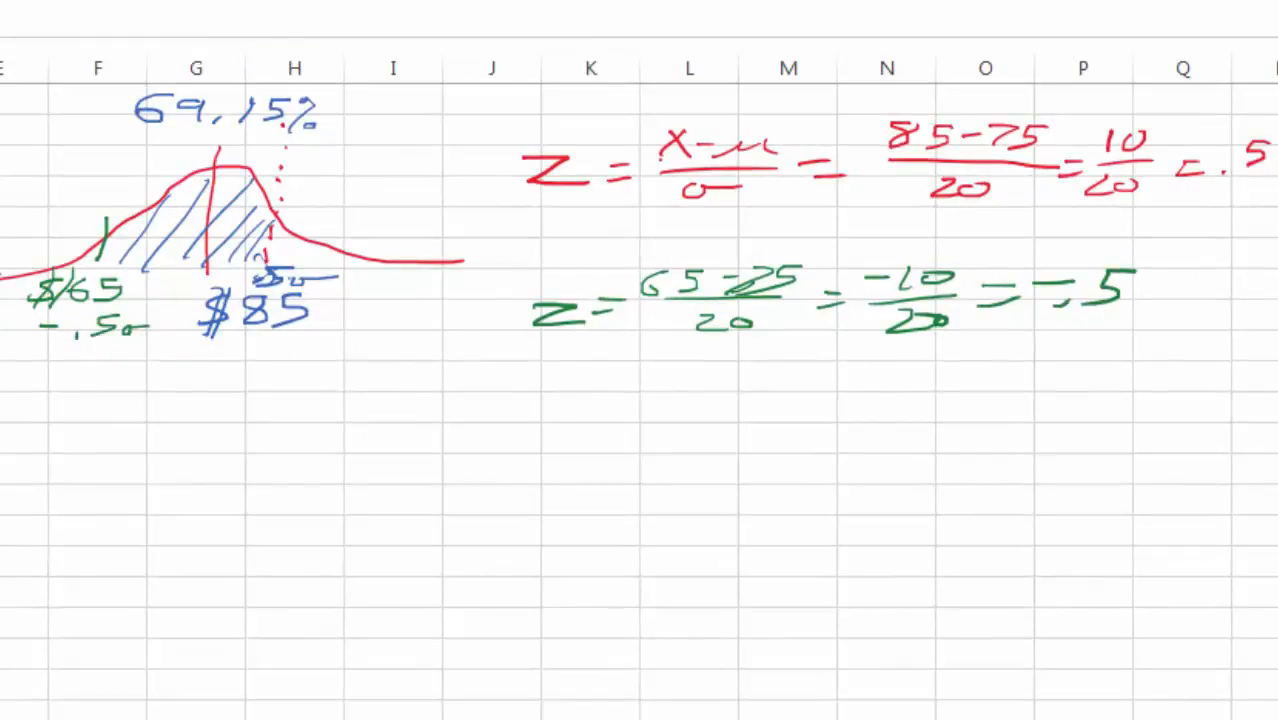
{"action": "left_click", "coordinate": [280, 2]}
{"action": "left_click", "coordinate": [20, 3]}
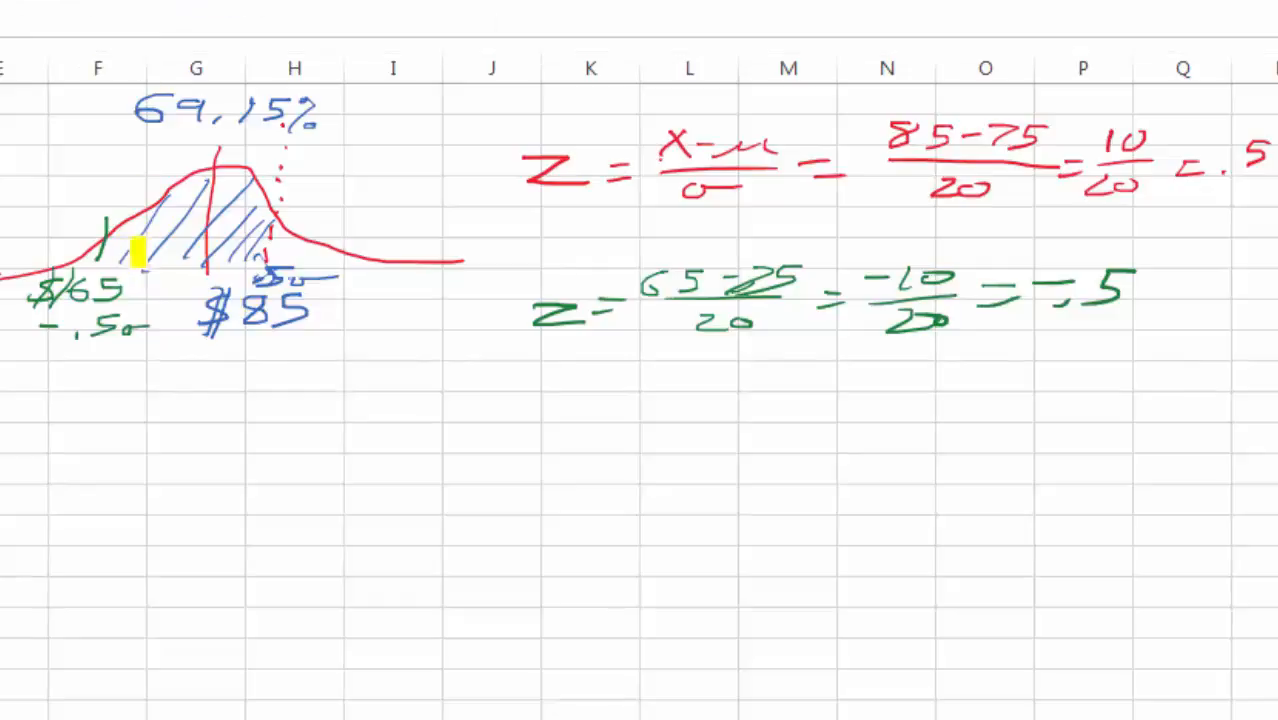
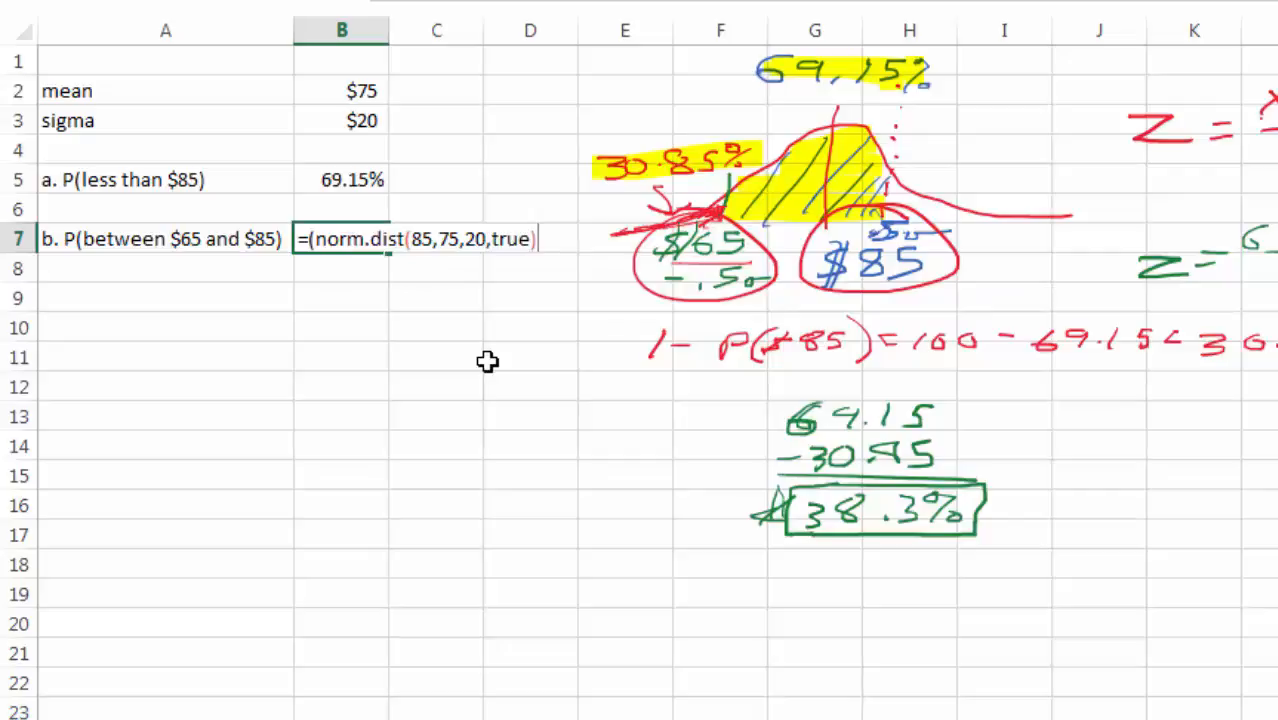
- Finish the between-$65-and-$85 formula by subtracting norm.dist(65,75,20,true), enter it, and accept the added closing parenthesis
{"action": "type", "text": "-norm.dist"}
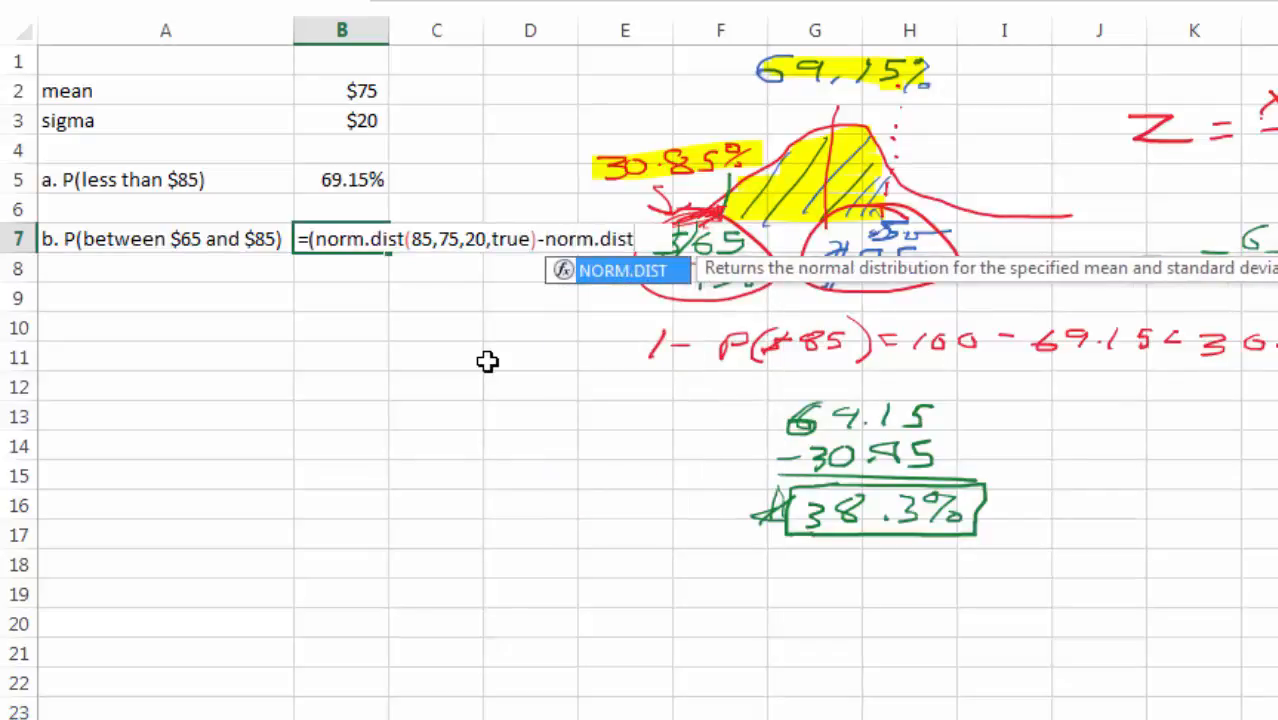
{"action": "type", "text": "(65,"}
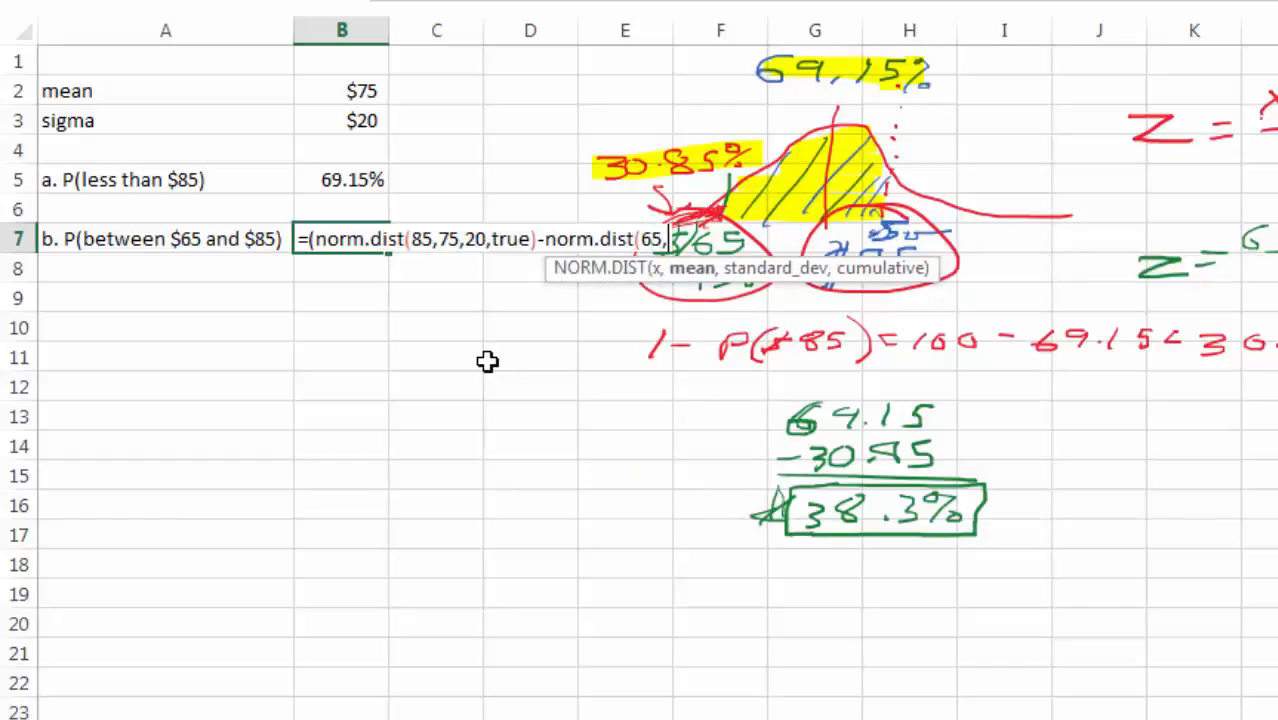
{"action": "type", "text": "75,20"}
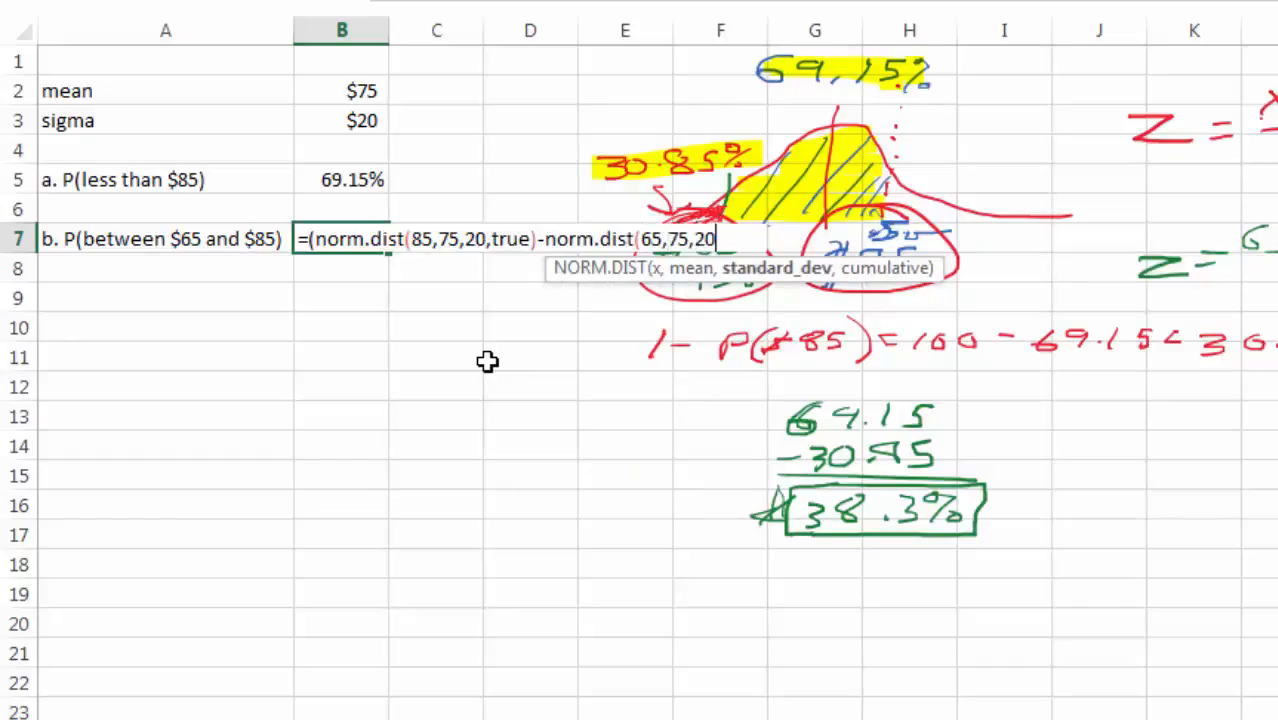
{"action": "type", "text": ",true)"}
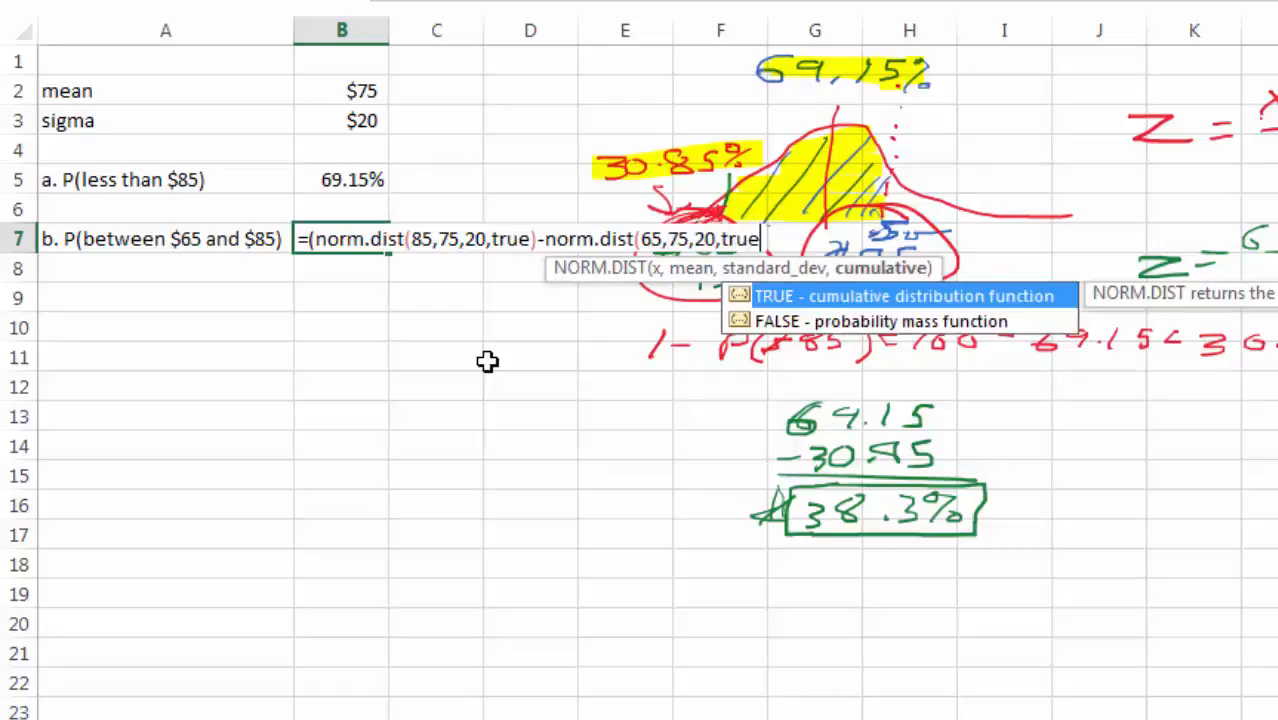
{"action": "key", "text": "Return"}
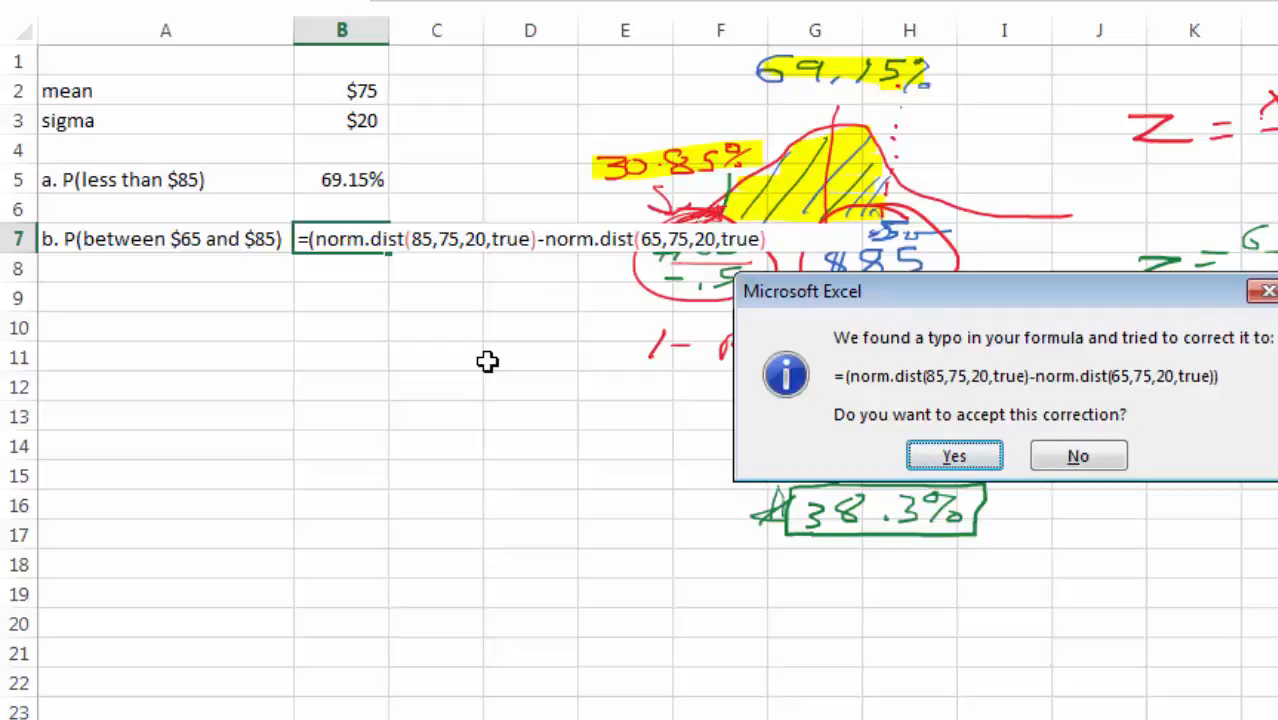
{"action": "key", "text": "Return"}
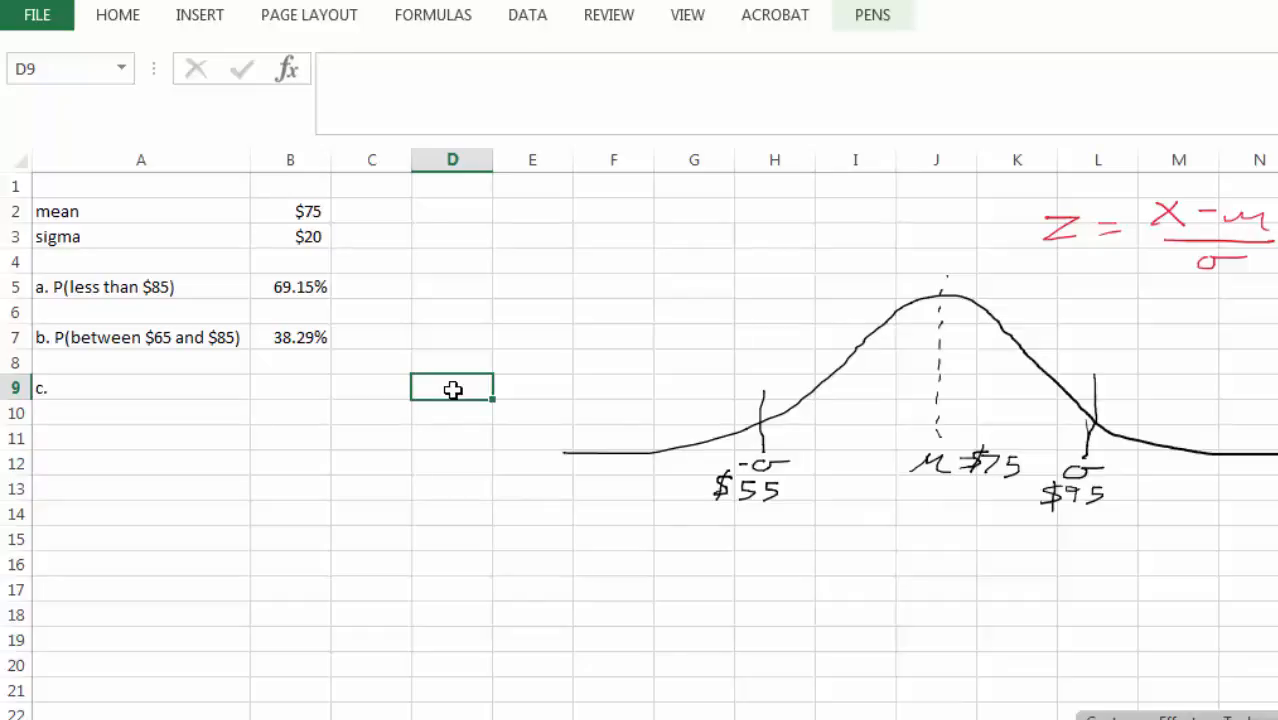
- With a red pen, mark a point on the lower tail of the bell curve and label it $45
{"action": "left_click", "coordinate": [850, 20]}
{"action": "left_click", "coordinate": [357, 56]}
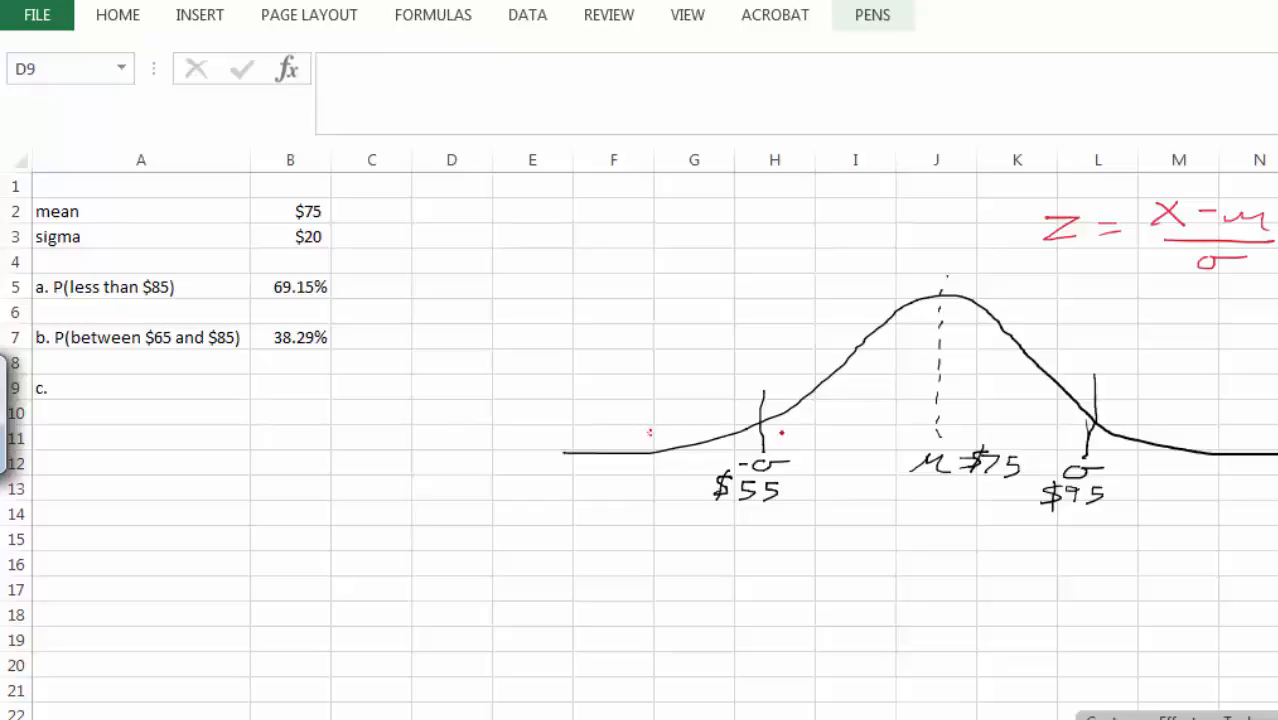
{"action": "left_click_drag", "start_coordinate": [639, 438], "coordinate": [631, 462]}
{"action": "left_click_drag", "start_coordinate": [604, 479], "coordinate": [629, 491]}
{"action": "left_click_drag", "start_coordinate": [618, 478], "coordinate": [607, 507]}
{"action": "left_click_drag", "start_coordinate": [638, 480], "coordinate": [637, 501]}
{"action": "mouse_move", "coordinate": [638, 480]}
{"action": "left_mouse_down"}
{"action": "mouse_move", "coordinate": [653, 479]}
{"action": "mouse_move", "coordinate": [564, 504]}
{"action": "mouse_move", "coordinate": [577, 510]}
{"action": "left_mouse_up"}
{"action": "left_click_drag", "start_coordinate": [597, 473], "coordinate": [586, 525]}
- Highlight the area under the bell curve above $45 in yellow, out to the upper tail
{"action": "left_click_drag", "start_coordinate": [650, 440], "coordinate": [1214, 440]}
{"action": "left_click_drag", "start_coordinate": [864, 400], "coordinate": [1080, 410]}
{"action": "left_click_drag", "start_coordinate": [830, 375], "coordinate": [1005, 325]}
{"action": "left_click_drag", "start_coordinate": [912, 378], "coordinate": [948, 365]}
{"action": "left_click_drag", "start_coordinate": [870, 390], "coordinate": [968, 365]}
{"action": "left_click_drag", "start_coordinate": [1020, 382], "coordinate": [1046, 396]}
{"action": "left_click_drag", "start_coordinate": [1168, 456], "coordinate": [1258, 448]}
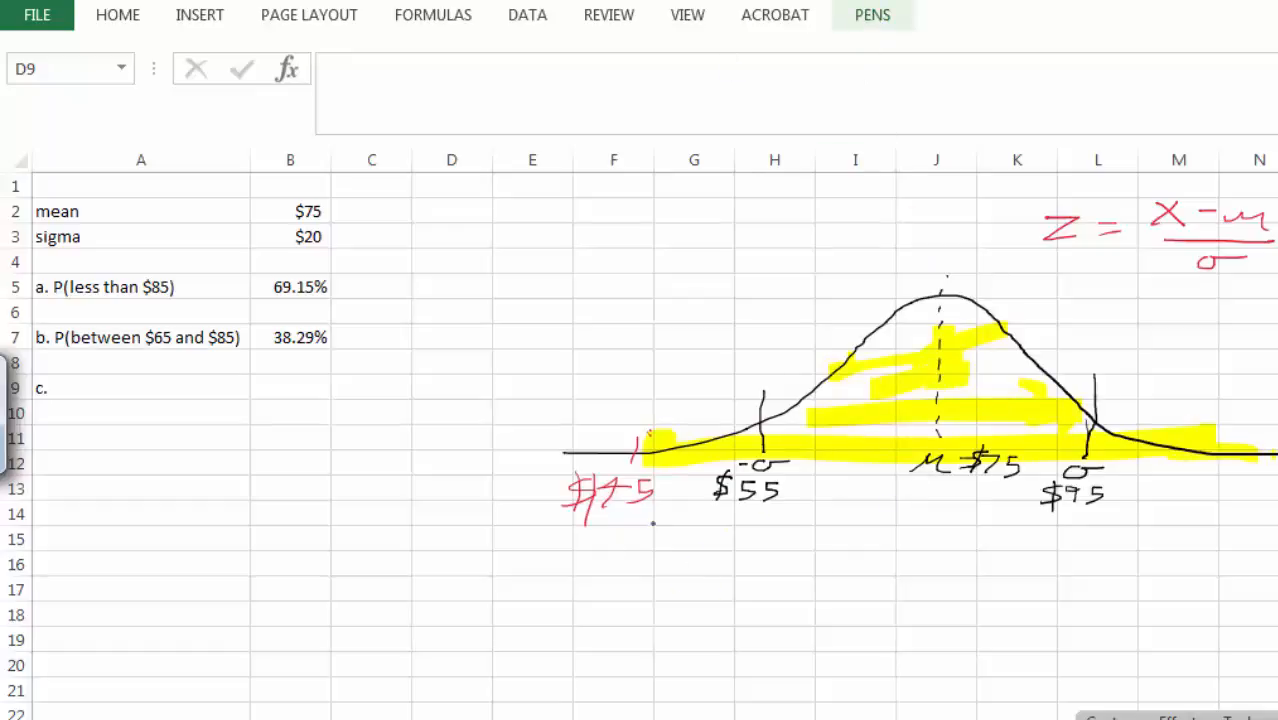
- Draw a blue arrow below the curve from the mean to $45 and label the distance −$30
{"action": "mouse_move", "coordinate": [937, 489]}
{"action": "left_mouse_down"}
{"action": "mouse_move", "coordinate": [931, 510]}
{"action": "mouse_move", "coordinate": [616, 537]}
{"action": "mouse_move", "coordinate": [658, 555]}
{"action": "mouse_move", "coordinate": [622, 568]}
{"action": "left_mouse_up"}
{"action": "left_click_drag", "start_coordinate": [636, 562], "coordinate": [638, 581]}
{"action": "left_click_drag", "start_coordinate": [672, 563], "coordinate": [617, 579]}
{"action": "left_click_drag", "start_coordinate": [522, 549], "coordinate": [514, 585]}
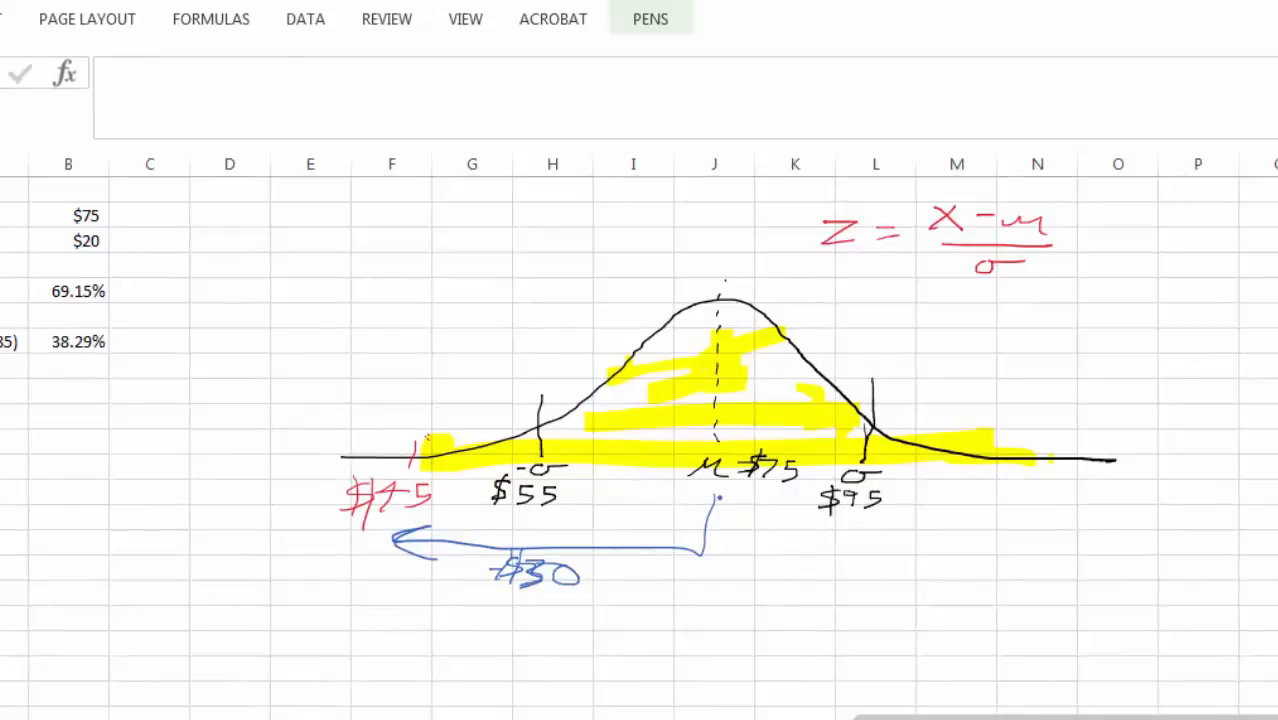
- Draw a matching blue arrow labelled +$30 from the mean to the upper side, and mark the point $105 there
{"action": "mouse_move", "coordinate": [712, 501]}
{"action": "left_mouse_down"}
{"action": "mouse_move", "coordinate": [712, 552]}
{"action": "mouse_move", "coordinate": [1036, 556]}
{"action": "mouse_move", "coordinate": [1016, 568]}
{"action": "left_mouse_up"}
{"action": "mouse_move", "coordinate": [829, 572]}
{"action": "left_mouse_down"}
{"action": "mouse_move", "coordinate": [812, 578]}
{"action": "mouse_move", "coordinate": [908, 590]}
{"action": "mouse_move", "coordinate": [832, 566]}
{"action": "mouse_move", "coordinate": [831, 588]}
{"action": "left_mouse_up"}
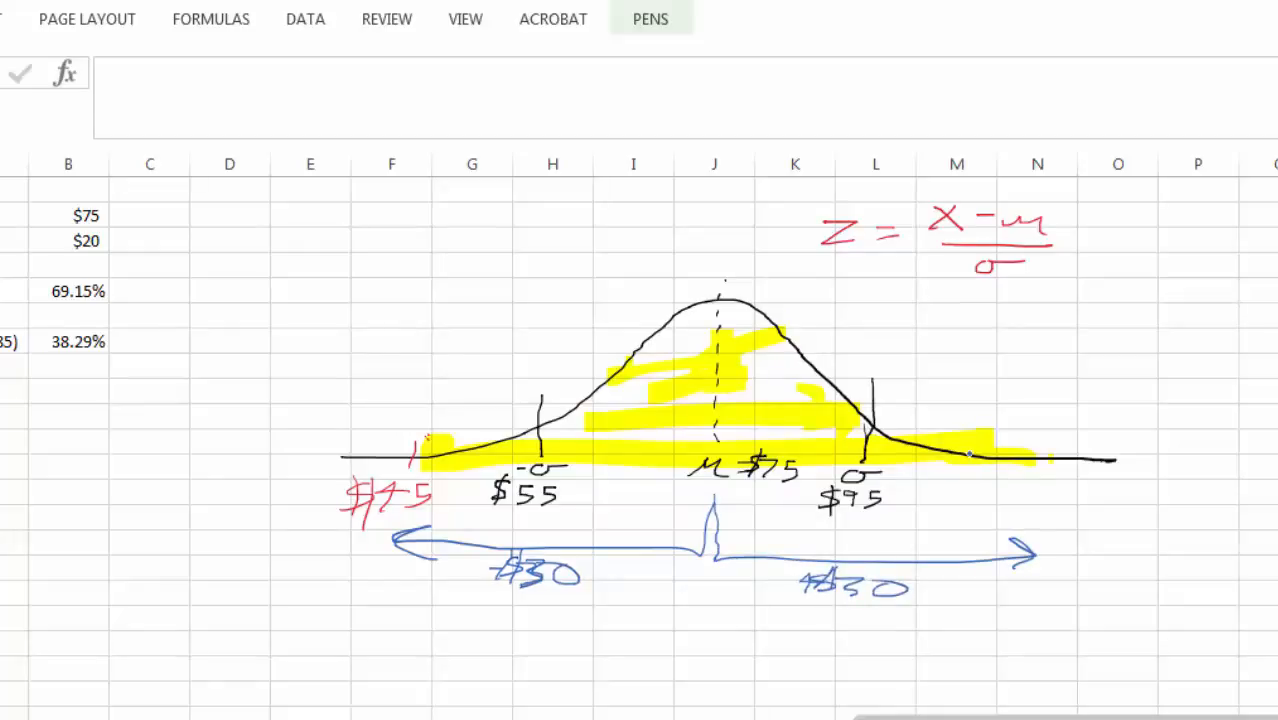
{"action": "mouse_move", "coordinate": [990, 444]}
{"action": "left_mouse_down"}
{"action": "mouse_move", "coordinate": [961, 496]}
{"action": "mouse_move", "coordinate": [986, 486]}
{"action": "mouse_move", "coordinate": [1002, 508]}
{"action": "mouse_move", "coordinate": [926, 498]}
{"action": "mouse_move", "coordinate": [946, 502]}
{"action": "left_mouse_up"}
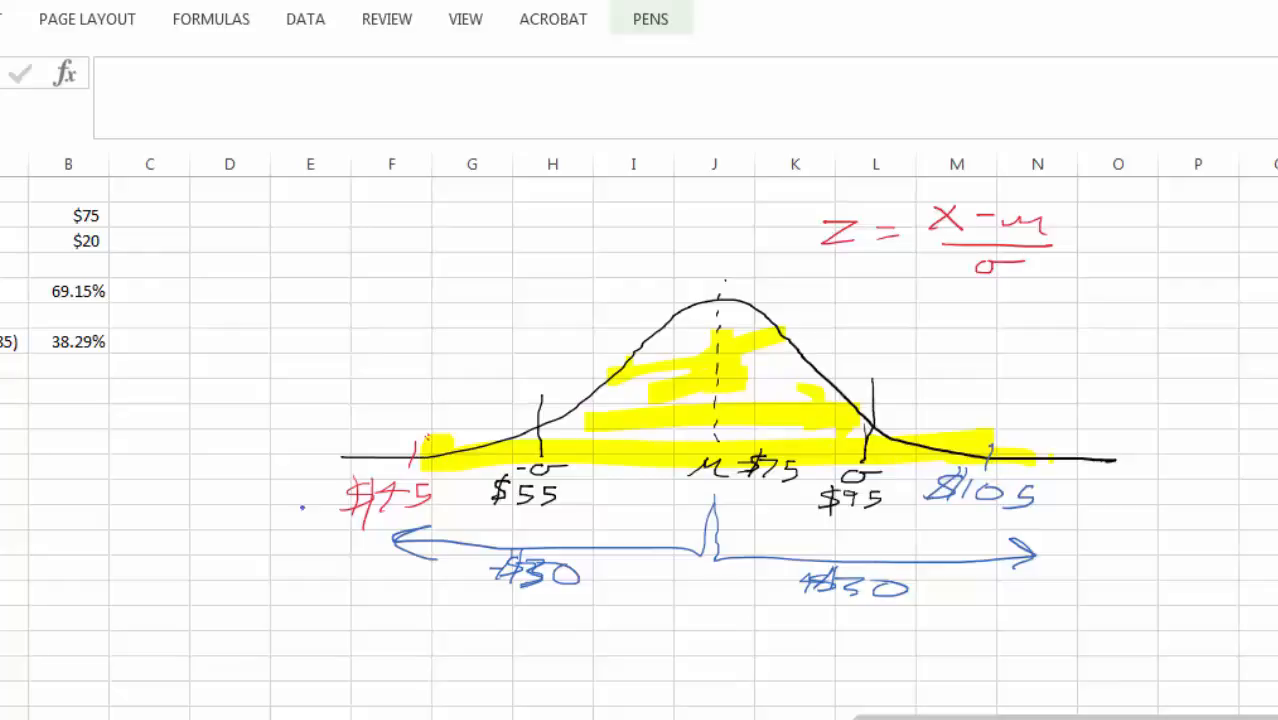
{"action": "mouse_move", "coordinate": [1020, 462]}
{"action": "left_mouse_down"}
{"action": "mouse_move", "coordinate": [930, 458]}
{"action": "mouse_move", "coordinate": [1000, 446]}
{"action": "left_mouse_up"}
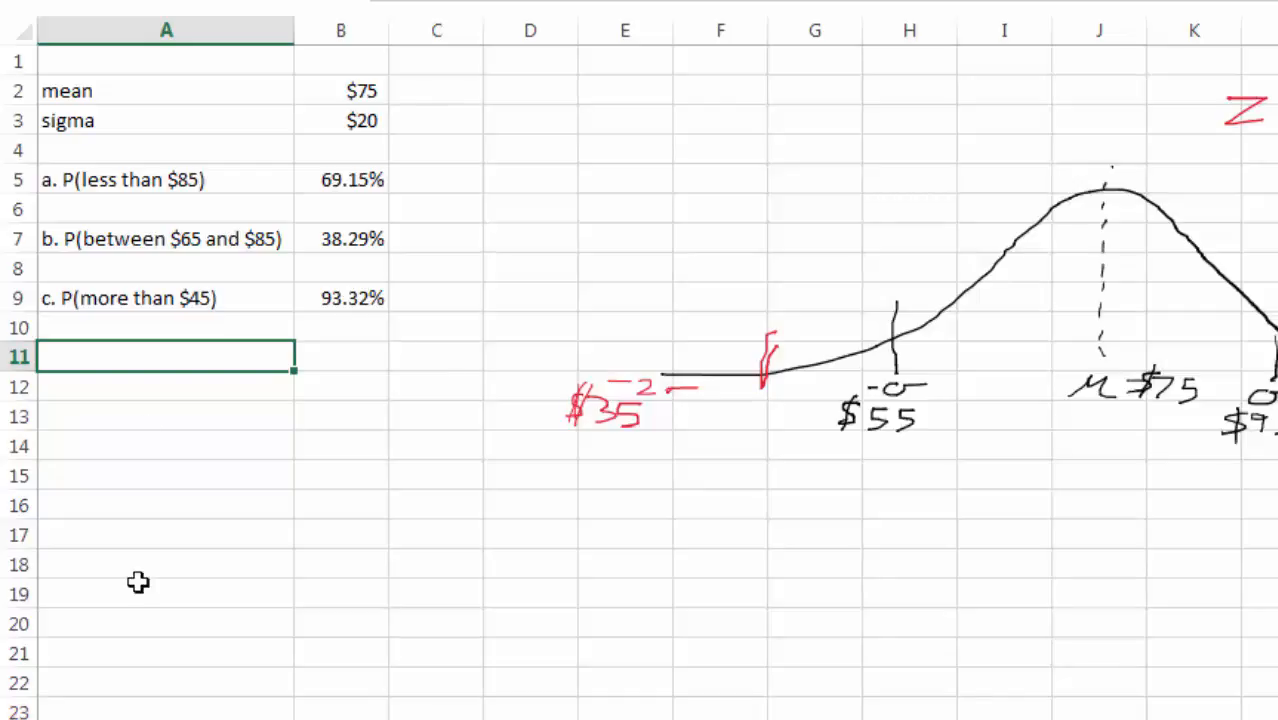
- Enter the label "d. $ value at > 75% of dist." in cell A11
{"action": "type", "text": "d. $ value at "}
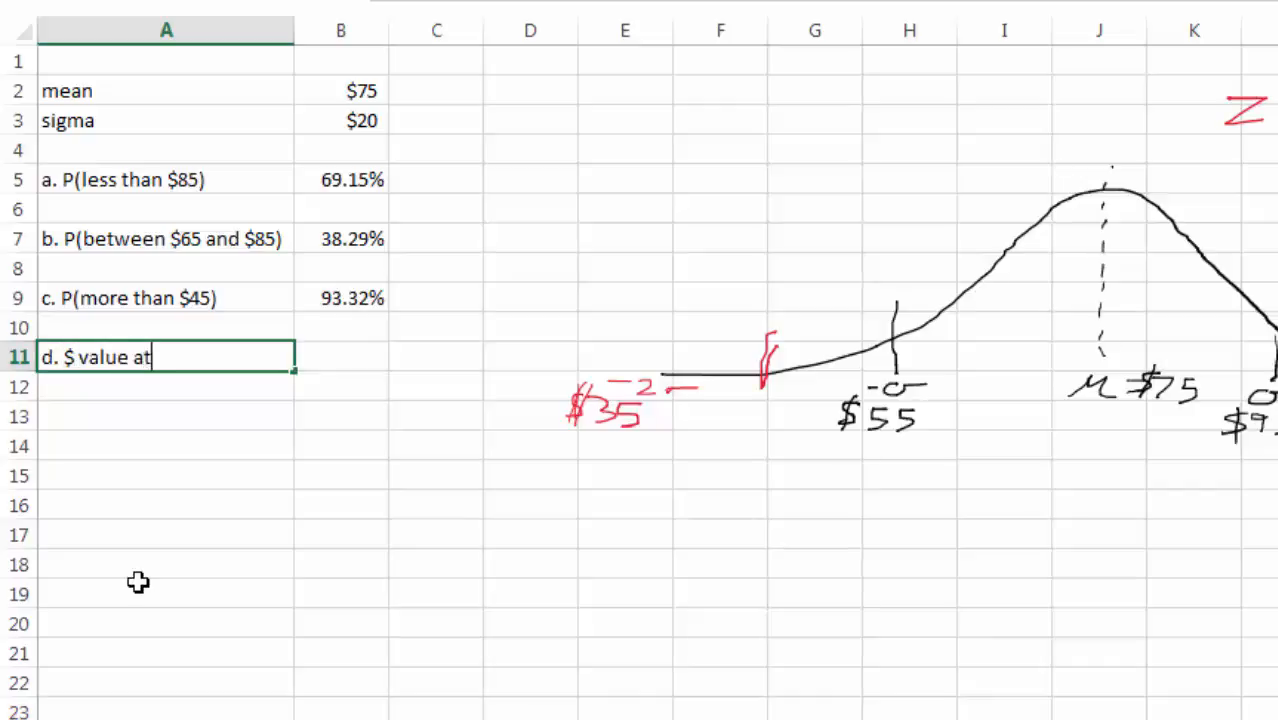
{"action": "type", "text": ">"}
{"action": "key", "text": "BackSpace"}
{"action": "type", "text": "> 75% of dist."}
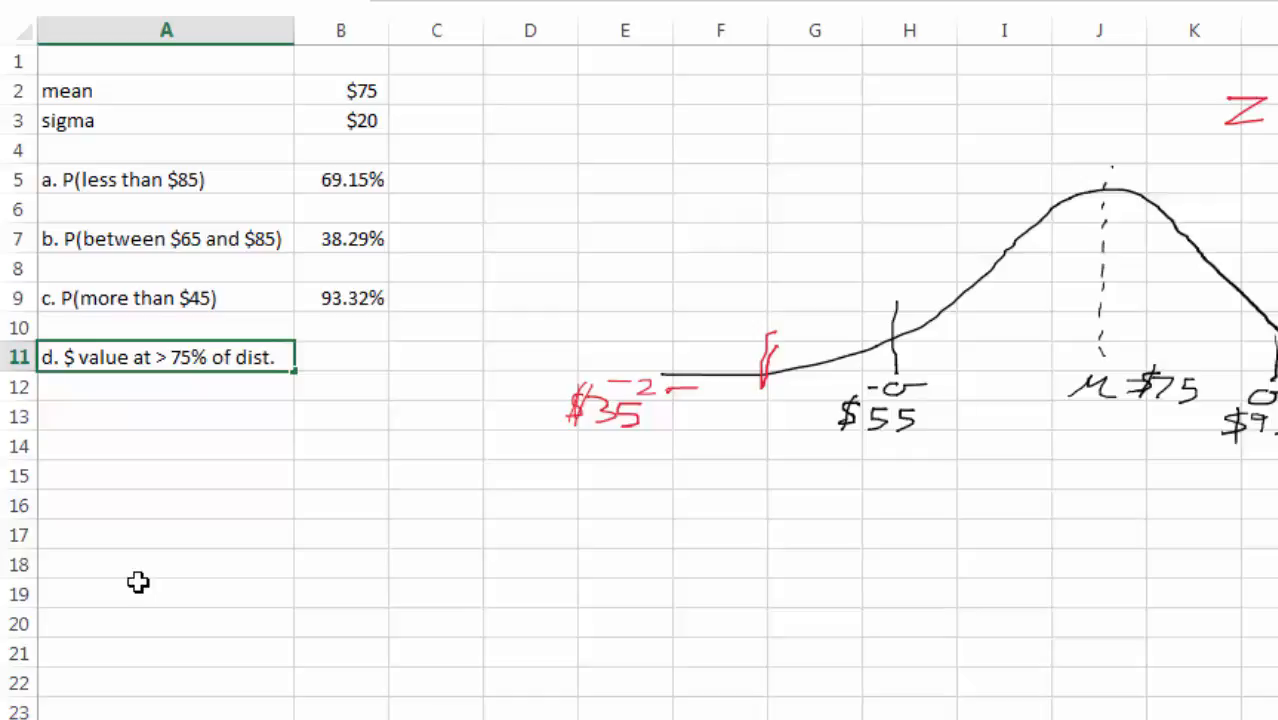
{"action": "key", "text": "Tab"}
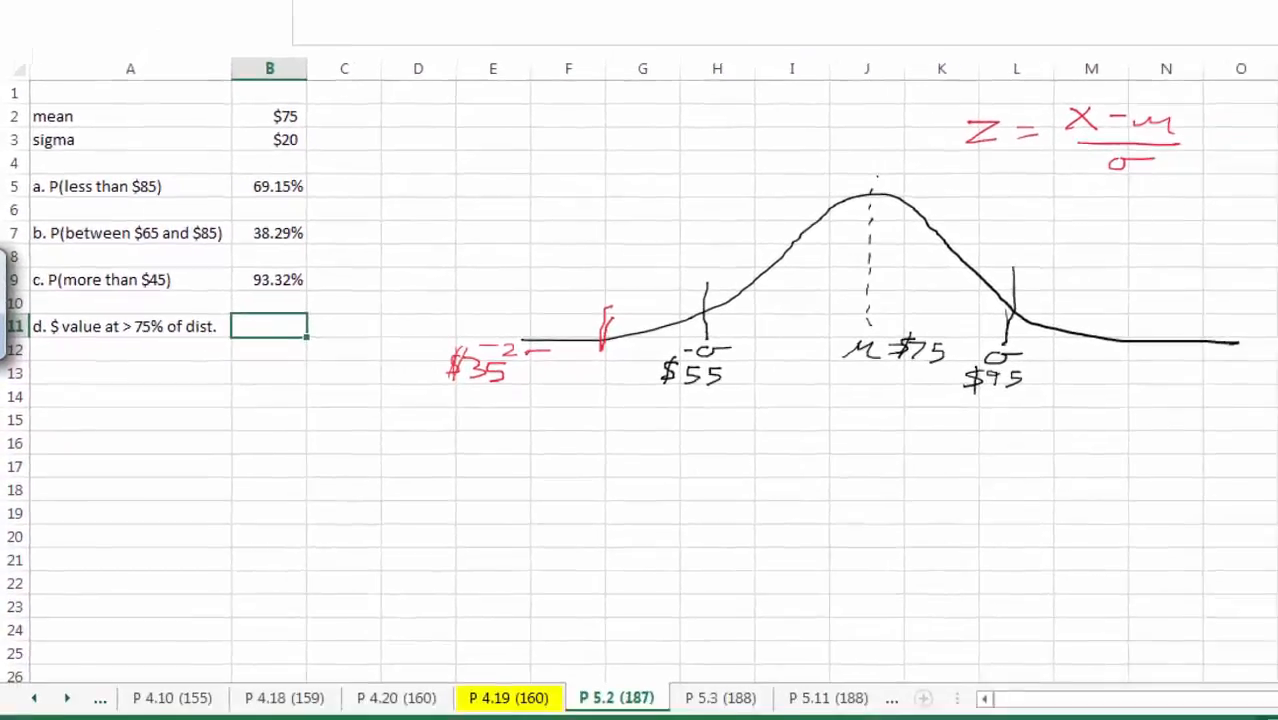
- Switch to the Standard Normal Z table in the browser, select the 0.7486 and 0.7517 entries, and return to Excel
{"action": "key", "text": "alt+Tab"}
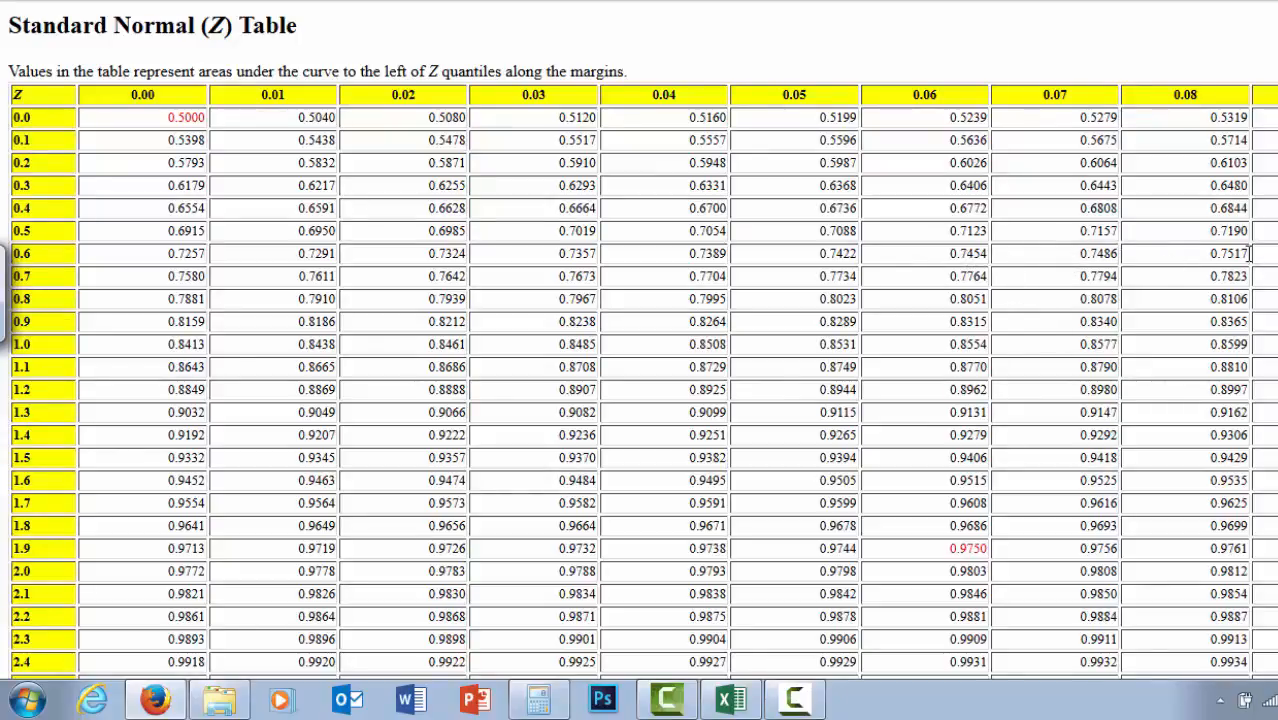
{"action": "left_click_drag", "start_coordinate": [1076, 253], "coordinate": [1248, 253]}
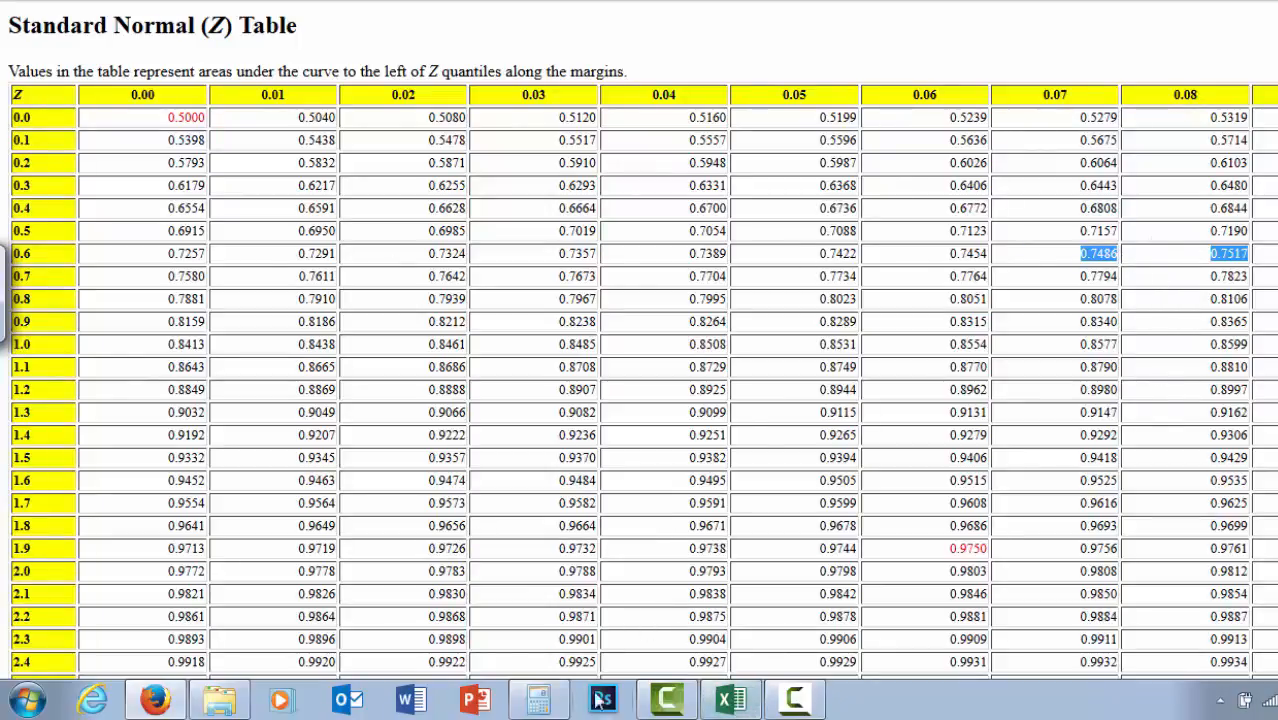
{"action": "left_click", "coordinate": [731, 699]}
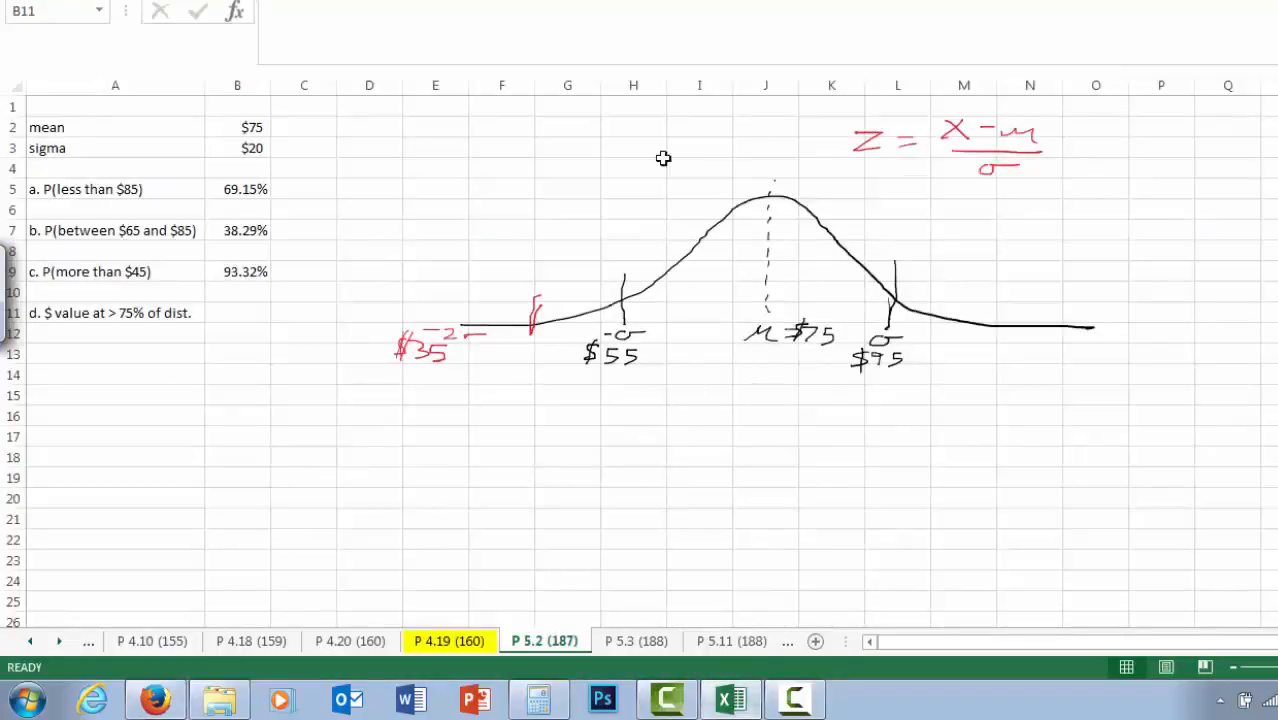
- Handwrite Z = .675 in green below the curve and draw a green vertical line between the mean and $95
{"action": "left_click_drag", "start_coordinate": [470, 423], "coordinate": [501, 445]}
{"action": "left_click_drag", "start_coordinate": [508, 427], "coordinate": [614, 442]}
{"action": "left_click", "coordinate": [552, 433]}
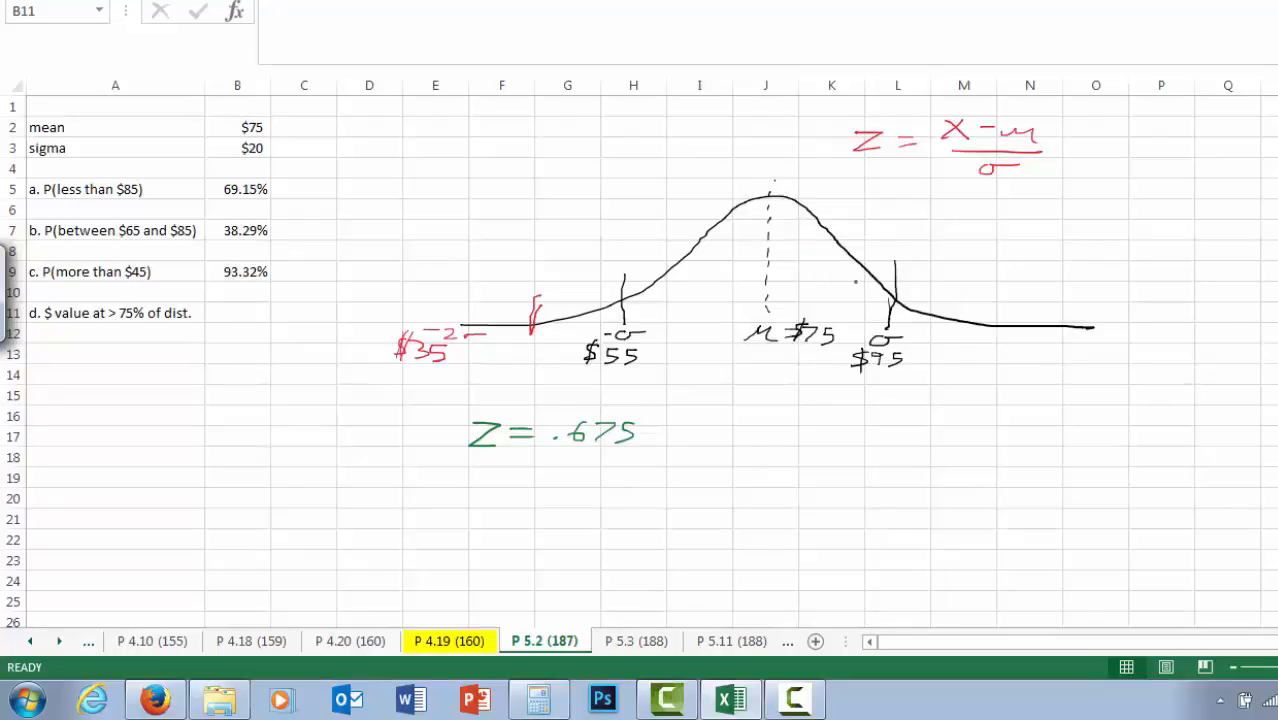
{"action": "mouse_move", "coordinate": [836, 307]}
{"action": "left_mouse_down"}
{"action": "mouse_move", "coordinate": [855, 232]}
{"action": "mouse_move", "coordinate": [841, 318]}
{"action": "mouse_move", "coordinate": [857, 209]}
{"action": "left_mouse_up"}
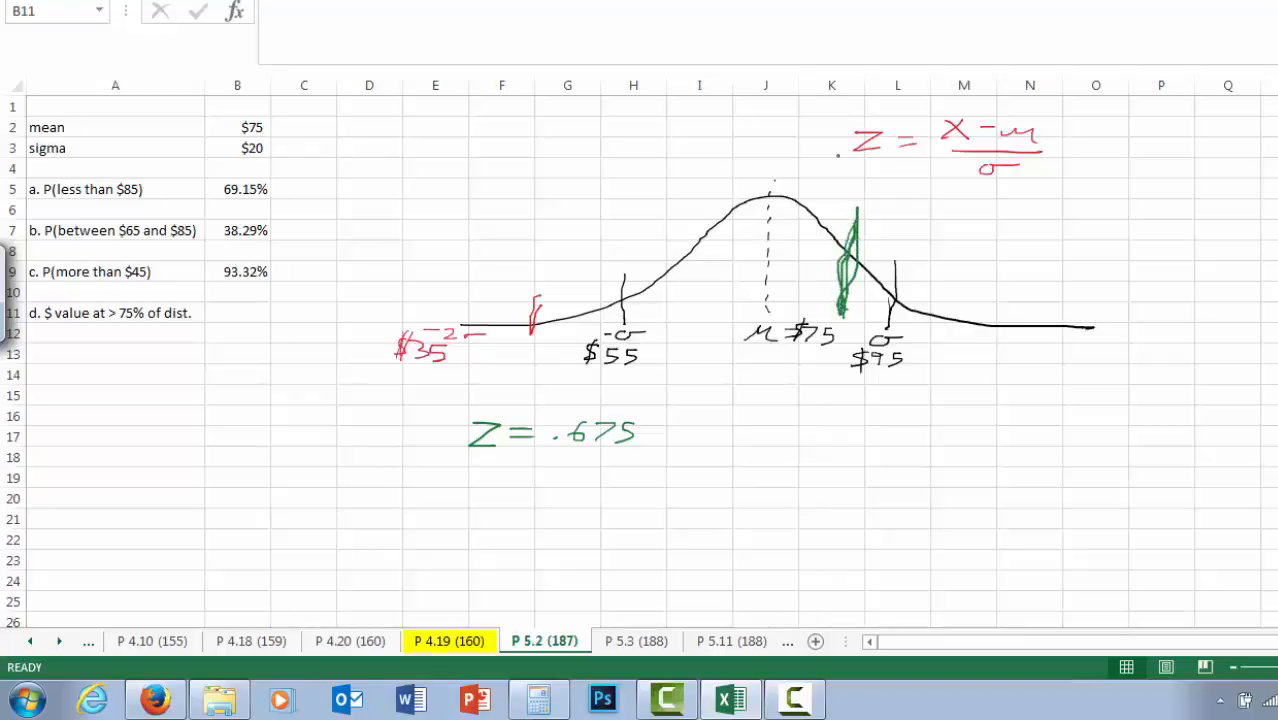
- Highlight the area under the curve below the green line in yellow and write 75% inside it in red
{"action": "left_click", "coordinate": [512, 1]}
{"action": "left_click", "coordinate": [514, 8]}
{"action": "mouse_move", "coordinate": [844, 262]}
{"action": "left_mouse_down"}
{"action": "mouse_move", "coordinate": [740, 238]}
{"action": "mouse_move", "coordinate": [475, 322]}
{"action": "mouse_move", "coordinate": [820, 305]}
{"action": "mouse_move", "coordinate": [700, 255]}
{"action": "mouse_move", "coordinate": [790, 240]}
{"action": "left_mouse_up"}
{"action": "left_click", "coordinate": [512, 1]}
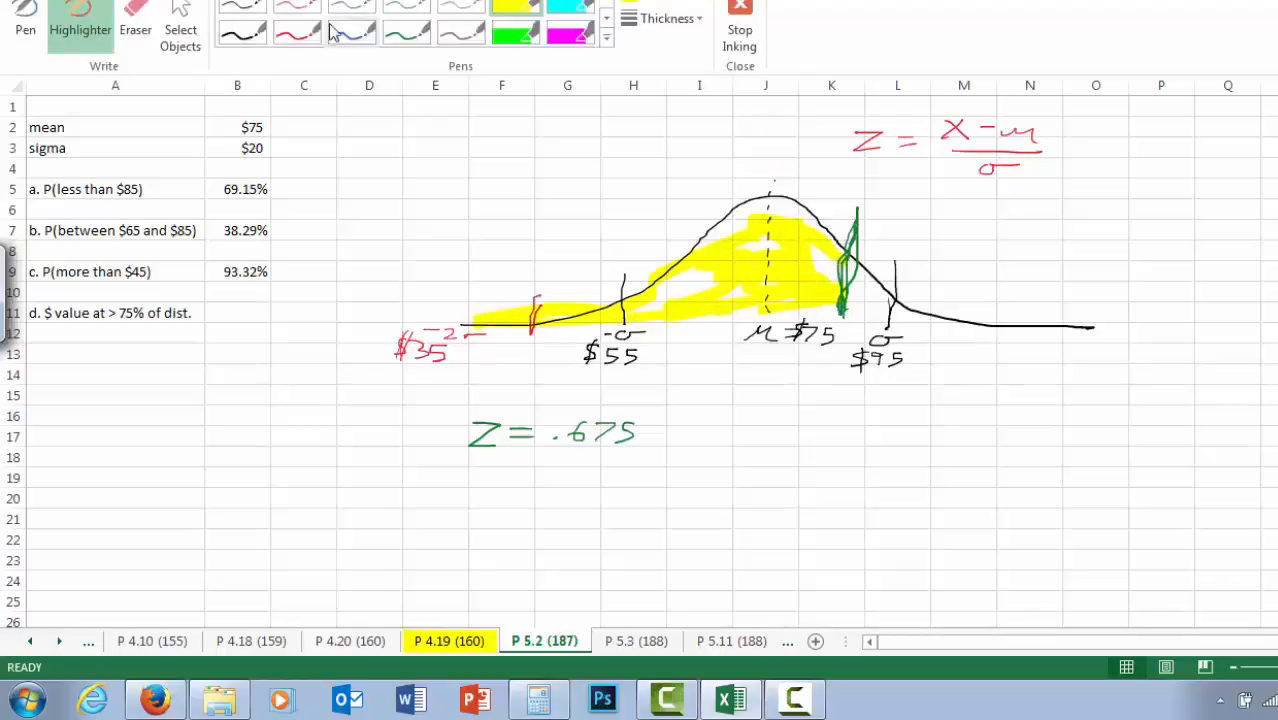
{"action": "left_click", "coordinate": [394, 34]}
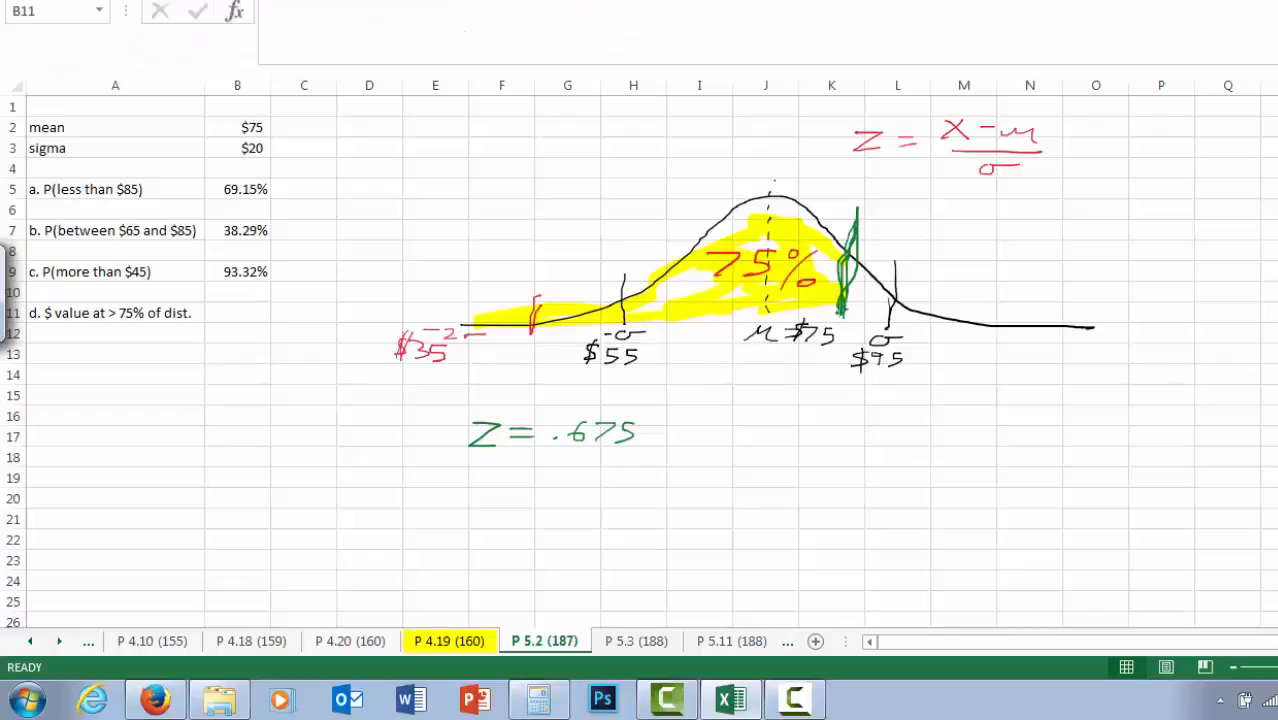
- Write a green σ at the foot of the green line and handwrite z = (x−μ)/σ beside Z = .675
{"action": "left_click_drag", "start_coordinate": [834, 320], "coordinate": [858, 316]}
{"action": "mouse_move", "coordinate": [747, 429]}
{"action": "left_mouse_down"}
{"action": "mouse_move", "coordinate": [749, 441]}
{"action": "mouse_move", "coordinate": [788, 434]}
{"action": "left_mouse_up"}
{"action": "mouse_move", "coordinate": [799, 413]}
{"action": "left_mouse_down"}
{"action": "mouse_move", "coordinate": [828, 428]}
{"action": "mouse_move", "coordinate": [804, 428]}
{"action": "mouse_move", "coordinate": [852, 419]}
{"action": "left_mouse_up"}
{"action": "left_click_drag", "start_coordinate": [856, 424], "coordinate": [912, 420]}
{"action": "mouse_move", "coordinate": [814, 440]}
{"action": "left_mouse_down"}
{"action": "mouse_move", "coordinate": [906, 437]}
{"action": "mouse_move", "coordinate": [846, 457]}
{"action": "mouse_move", "coordinate": [871, 451]}
{"action": "left_mouse_up"}
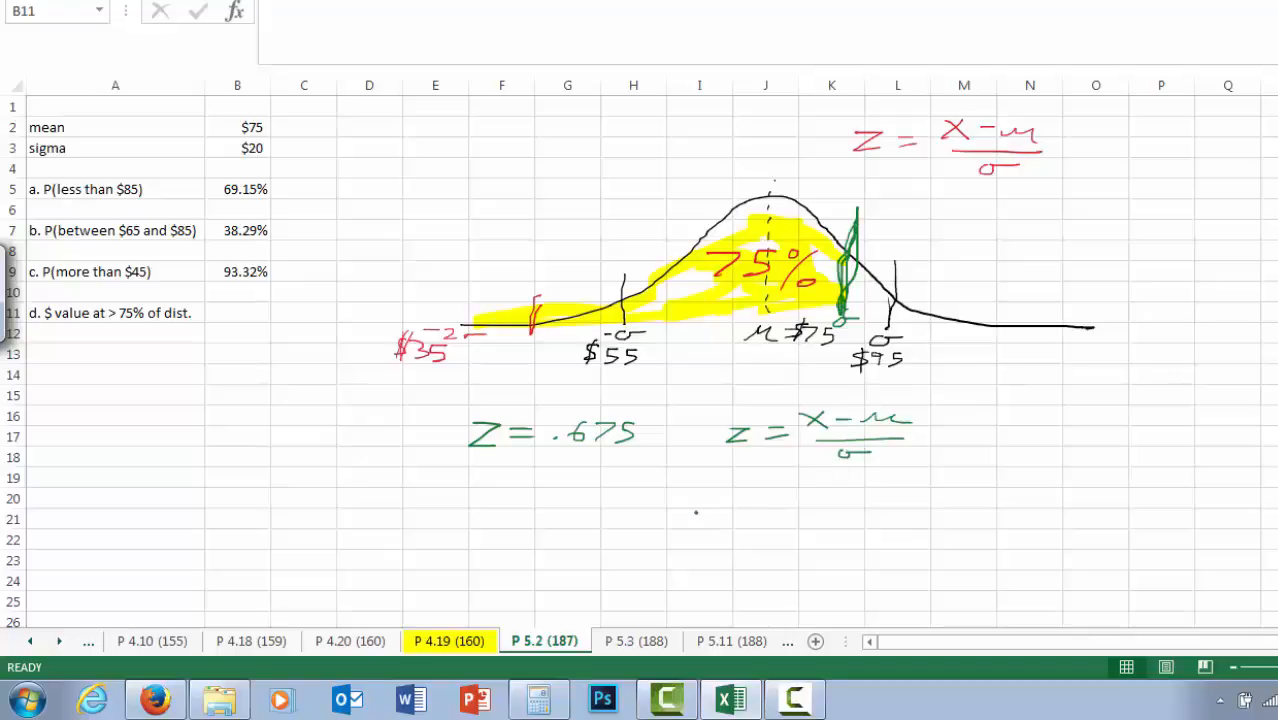
- Handwrite the substituted equation .675 = (x−75)/20 in green below the z formula
{"action": "mouse_move", "coordinate": [716, 492]}
{"action": "left_mouse_down"}
{"action": "mouse_move", "coordinate": [712, 506]}
{"action": "mouse_move", "coordinate": [748, 508]}
{"action": "left_mouse_up"}
{"action": "mouse_move", "coordinate": [780, 490]}
{"action": "left_mouse_down"}
{"action": "mouse_move", "coordinate": [764, 508]}
{"action": "mouse_move", "coordinate": [822, 490]}
{"action": "left_mouse_up"}
{"action": "left_click_drag", "start_coordinate": [800, 502], "coordinate": [930, 490]}
{"action": "left_click_drag", "start_coordinate": [838, 502], "coordinate": [954, 502]}
{"action": "left_click_drag", "start_coordinate": [872, 514], "coordinate": [894, 528]}
{"action": "left_click_drag", "start_coordinate": [904, 514], "coordinate": [908, 514]}
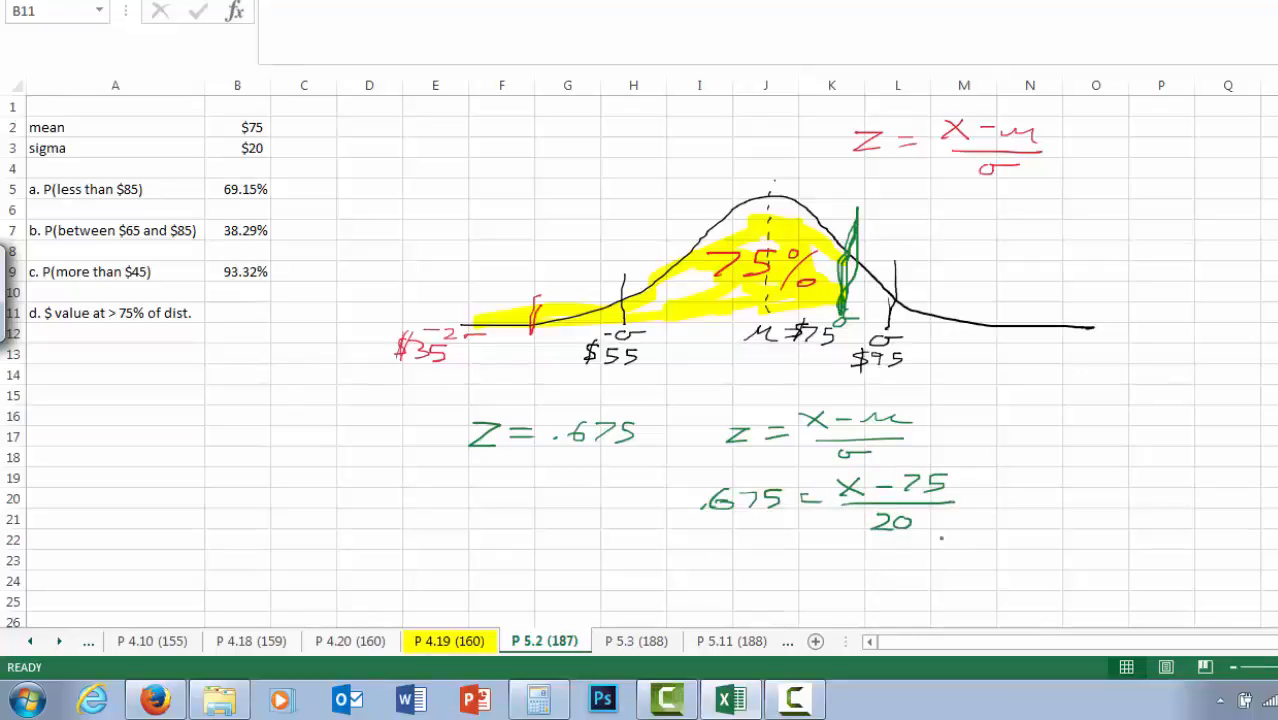
- Multiply both sides of the equation by 20, striking out the 20s and writing 20(.675) on the other side
{"action": "left_click_drag", "start_coordinate": [975, 481], "coordinate": [988, 490]}
{"action": "left_click_drag", "start_coordinate": [1004, 478], "coordinate": [1003, 479]}
{"action": "left_click_drag", "start_coordinate": [872, 524], "coordinate": [1022, 478]}
{"action": "mouse_move", "coordinate": [648, 490]}
{"action": "left_mouse_down"}
{"action": "mouse_move", "coordinate": [666, 506]}
{"action": "mouse_move", "coordinate": [678, 491]}
{"action": "mouse_move", "coordinate": [706, 516]}
{"action": "left_mouse_up"}
{"action": "left_click_drag", "start_coordinate": [776, 472], "coordinate": [784, 500]}
- Compute 20 * 0.675 in the Calculator and return to Excel
{"action": "left_click", "coordinate": [538, 700]}
{"action": "left_click_drag", "start_coordinate": [607, 243], "coordinate": [578, 124]}
{"action": "type", "text": "20 "}
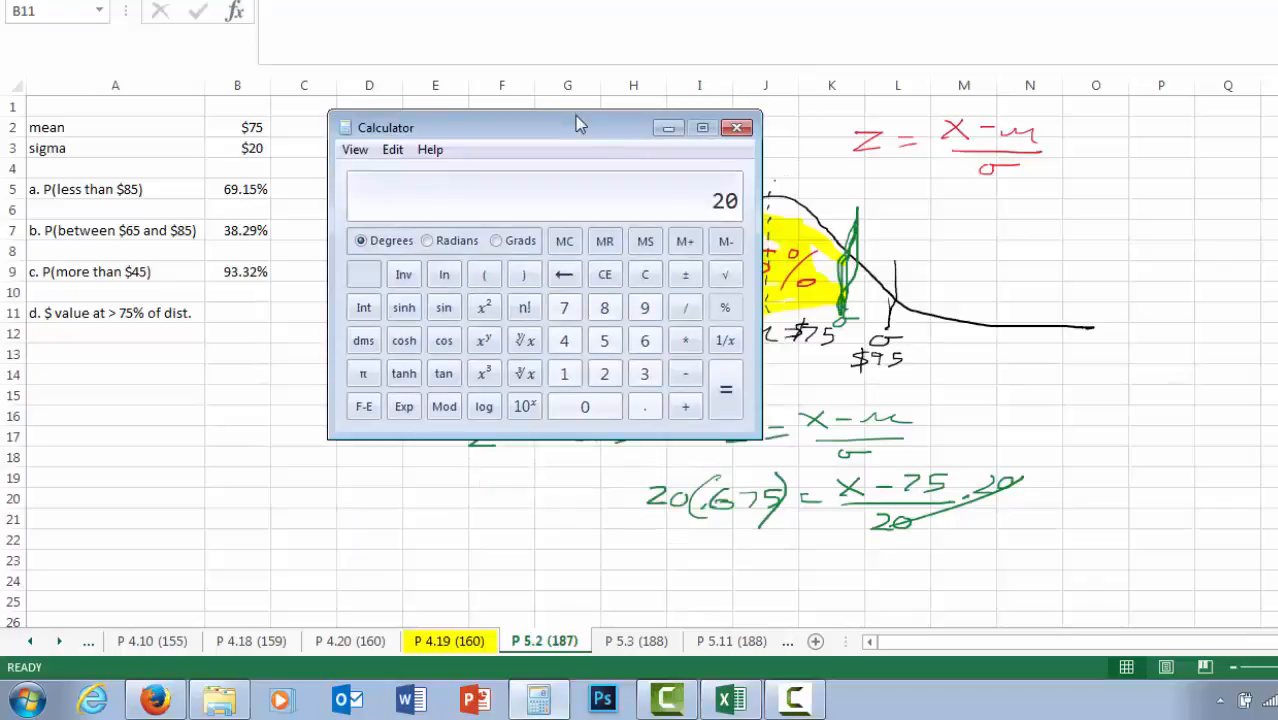
{"action": "type", "text": "* 0.675"}
{"action": "key", "text": "Return"}
{"action": "left_click", "coordinate": [747, 704]}
- Handwrite 13.5 = x − 75 in green as the next line of the solution
{"action": "left_click_drag", "start_coordinate": [686, 541], "coordinate": [672, 563]}
{"action": "mouse_move", "coordinate": [696, 545]}
{"action": "left_mouse_down"}
{"action": "mouse_move", "coordinate": [713, 546]}
{"action": "mouse_move", "coordinate": [689, 563]}
{"action": "left_mouse_up"}
{"action": "left_click", "coordinate": [729, 561]}
{"action": "left_click_drag", "start_coordinate": [766, 540], "coordinate": [746, 561]}
{"action": "left_click", "coordinate": [787, 547]}
{"action": "mouse_move", "coordinate": [819, 545]}
{"action": "left_mouse_down"}
{"action": "mouse_move", "coordinate": [832, 559]}
{"action": "mouse_move", "coordinate": [814, 561]}
{"action": "mouse_move", "coordinate": [845, 550]}
{"action": "left_mouse_up"}
{"action": "mouse_move", "coordinate": [857, 547]}
{"action": "left_mouse_down"}
{"action": "mouse_move", "coordinate": [874, 545]}
{"action": "mouse_move", "coordinate": [862, 562]}
{"action": "left_mouse_up"}
- Strike out the −75, write +75 under both sides, and handwrite the solution $88.5 = x below a line
{"action": "left_click_drag", "start_coordinate": [901, 545], "coordinate": [849, 568]}
{"action": "mouse_move", "coordinate": [842, 562]}
{"action": "left_mouse_down"}
{"action": "mouse_move", "coordinate": [841, 576]}
{"action": "mouse_move", "coordinate": [882, 564]}
{"action": "left_mouse_up"}
{"action": "mouse_move", "coordinate": [882, 564]}
{"action": "left_mouse_down"}
{"action": "mouse_move", "coordinate": [875, 576]}
{"action": "mouse_move", "coordinate": [893, 571]}
{"action": "left_mouse_up"}
{"action": "left_click_drag", "start_coordinate": [692, 572], "coordinate": [738, 584]}
{"action": "mouse_move", "coordinate": [761, 569]}
{"action": "left_mouse_down"}
{"action": "mouse_move", "coordinate": [748, 584]}
{"action": "mouse_move", "coordinate": [781, 585]}
{"action": "mouse_move", "coordinate": [711, 605]}
{"action": "mouse_move", "coordinate": [743, 597]}
{"action": "mouse_move", "coordinate": [762, 612]}
{"action": "mouse_move", "coordinate": [819, 596]}
{"action": "mouse_move", "coordinate": [834, 607]}
{"action": "mouse_move", "coordinate": [812, 607]}
{"action": "left_mouse_up"}
{"action": "left_click", "coordinate": [754, 606]}
{"action": "left_click_drag", "start_coordinate": [702, 594], "coordinate": [687, 620]}
- Highlight the handwritten solution $88.5 = x in yellow
{"action": "left_click", "coordinate": [262, 2]}
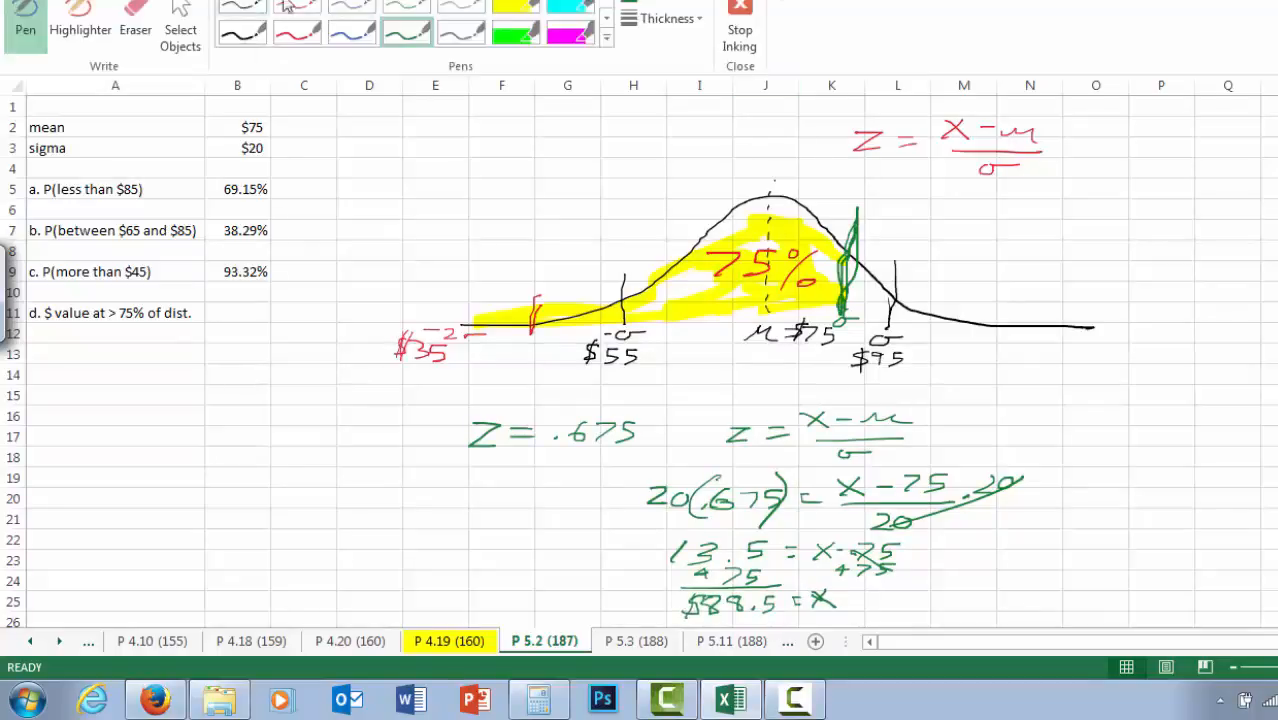
{"action": "left_click", "coordinate": [518, 12]}
{"action": "left_click_drag", "start_coordinate": [680, 603], "coordinate": [852, 598]}
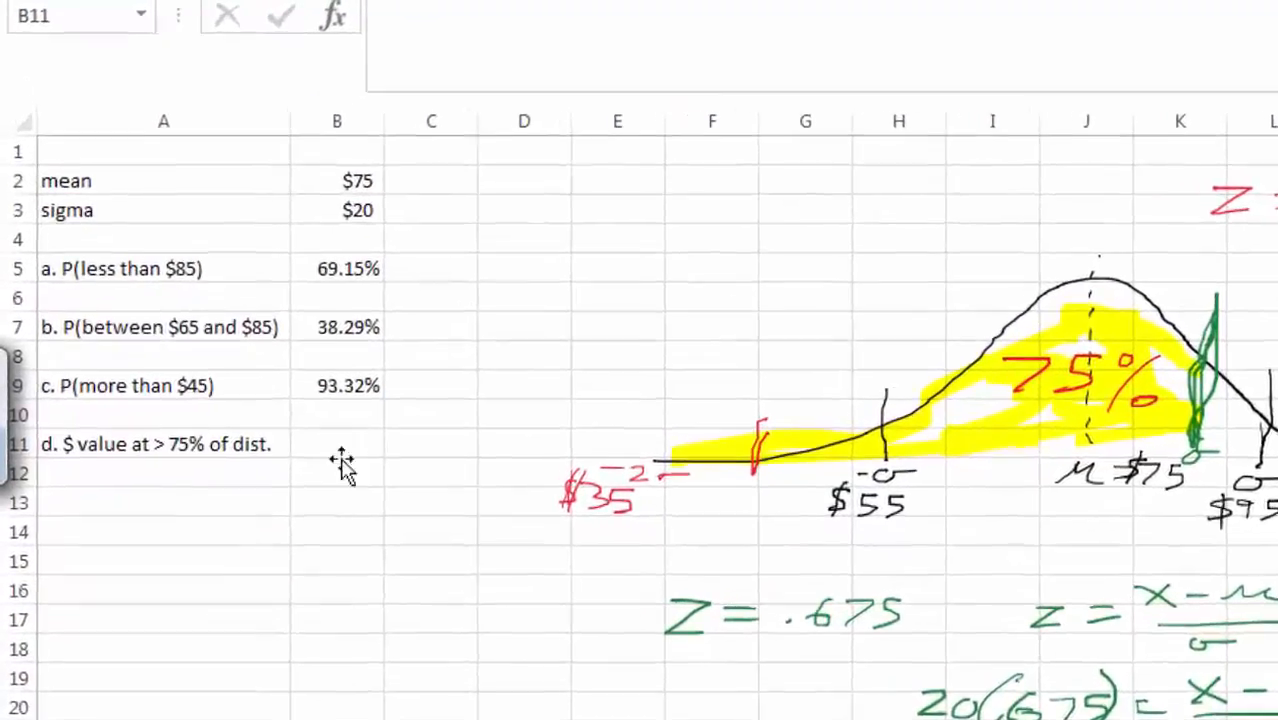
- Enter =NORM.INV(.75,B2,B3) in B11 as the part d answer
{"action": "left_click", "coordinate": [341, 465]}
{"action": "left_click", "coordinate": [338, 440]}
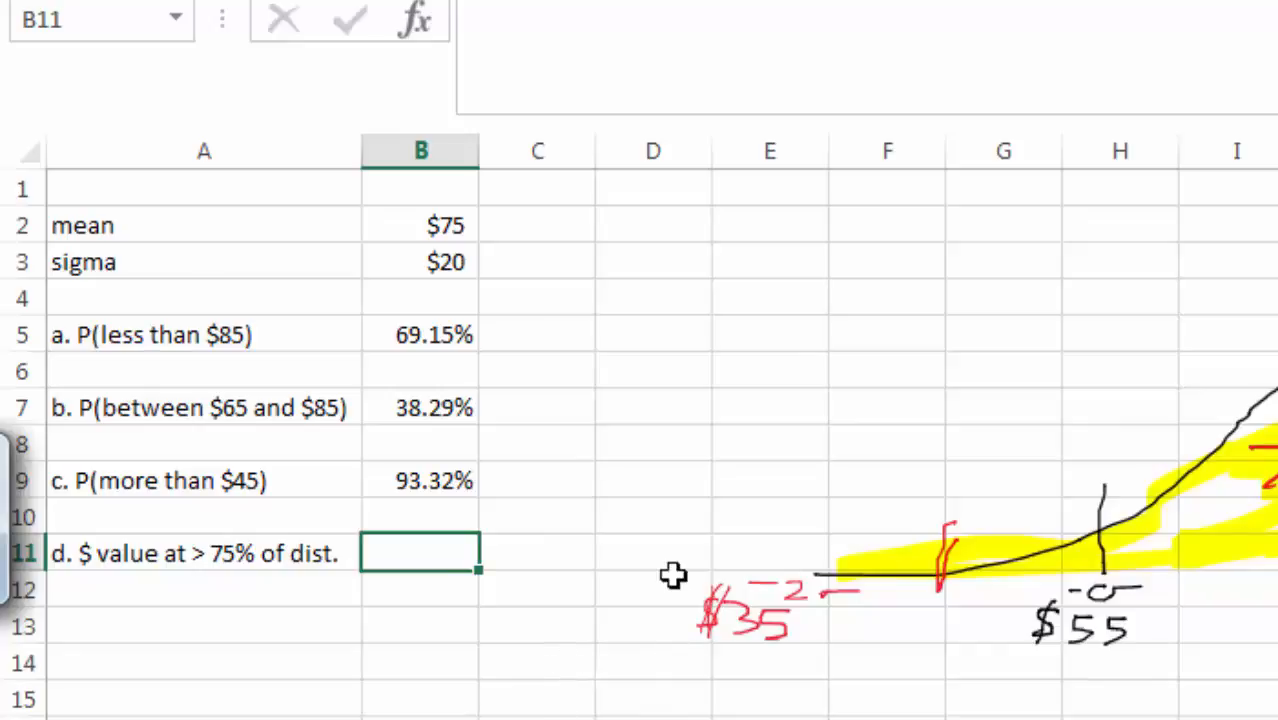
{"action": "type", "text": "=norm"}
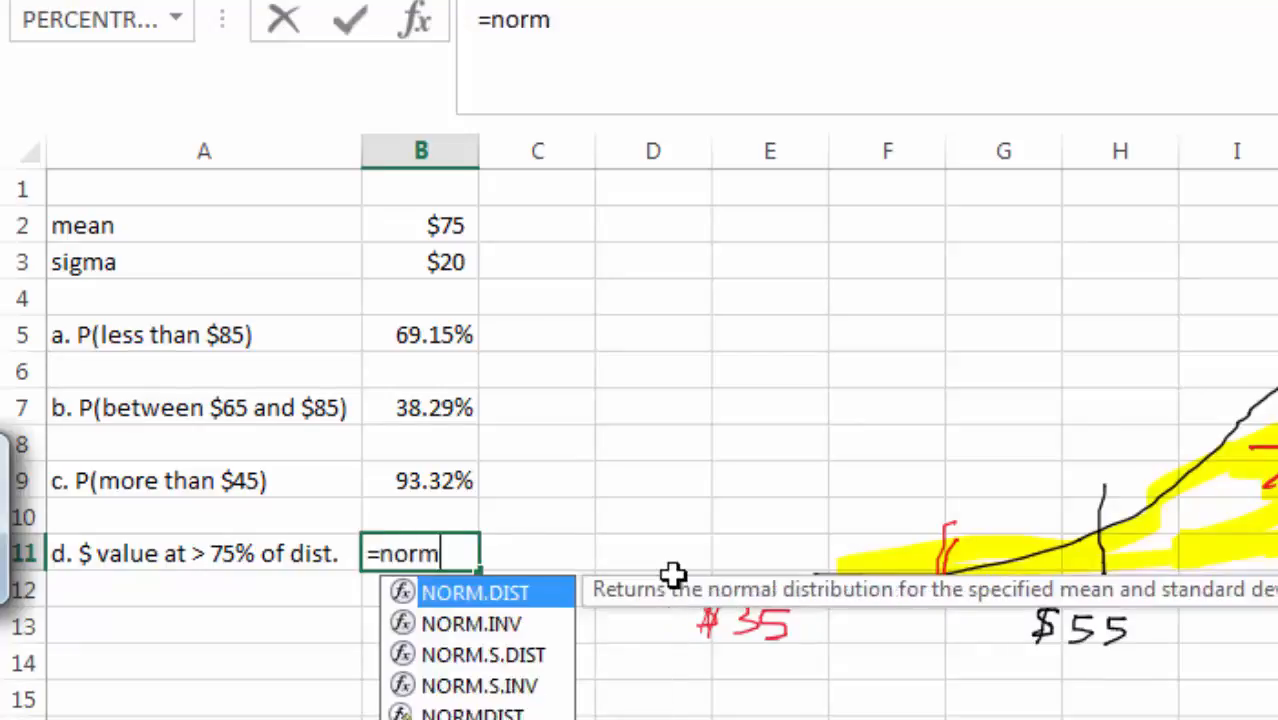
{"action": "type", "text": ".inv"}
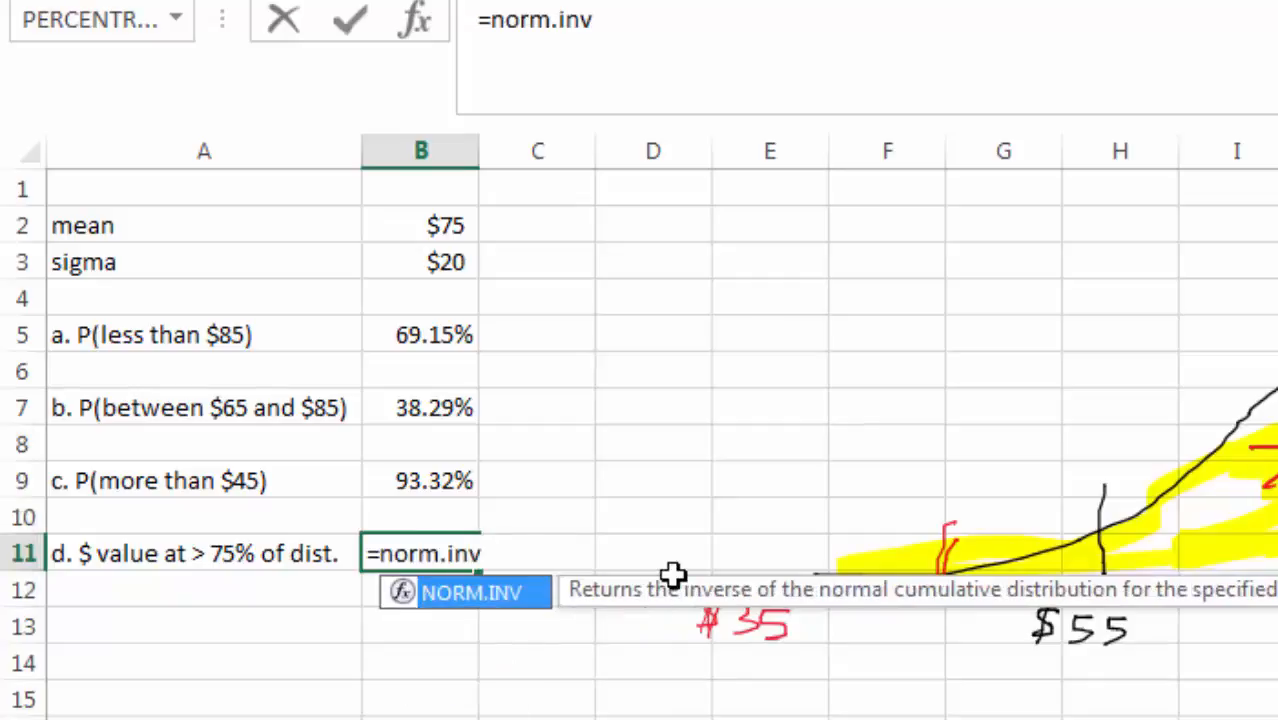
{"action": "type", "text": "("}
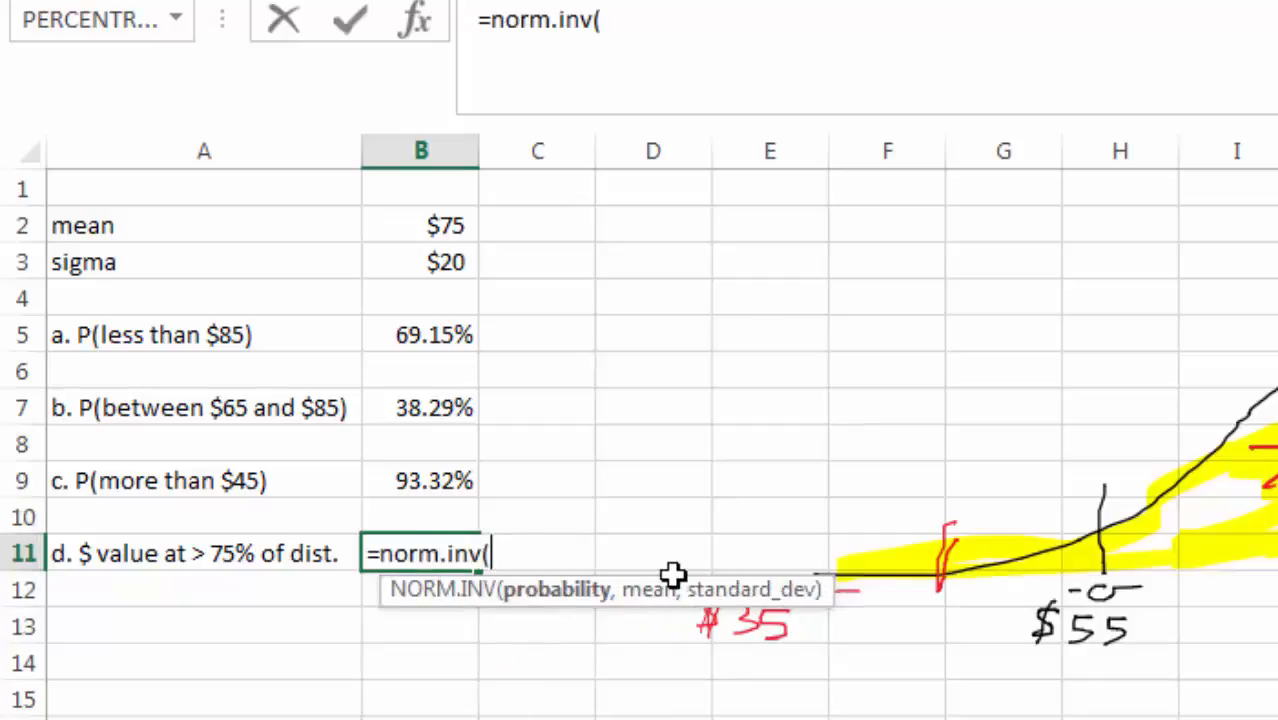
{"action": "key", "text": "BackSpace"}
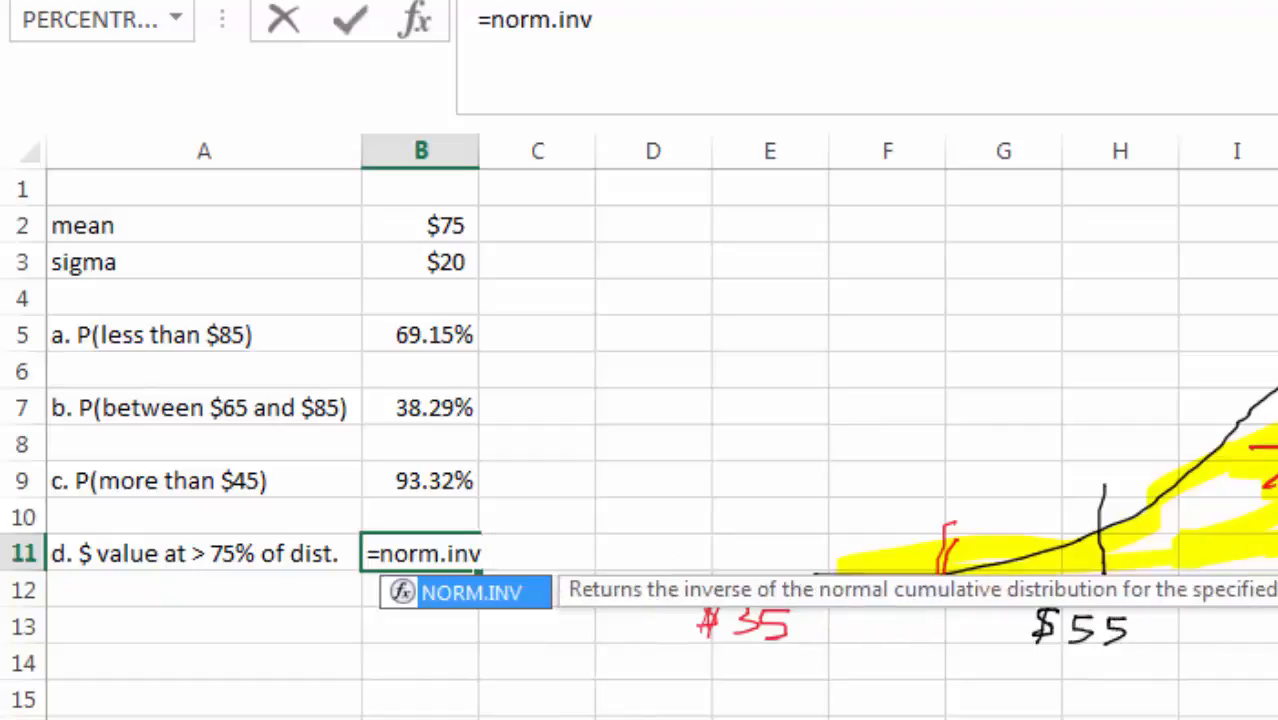
{"action": "type", "text": "("}
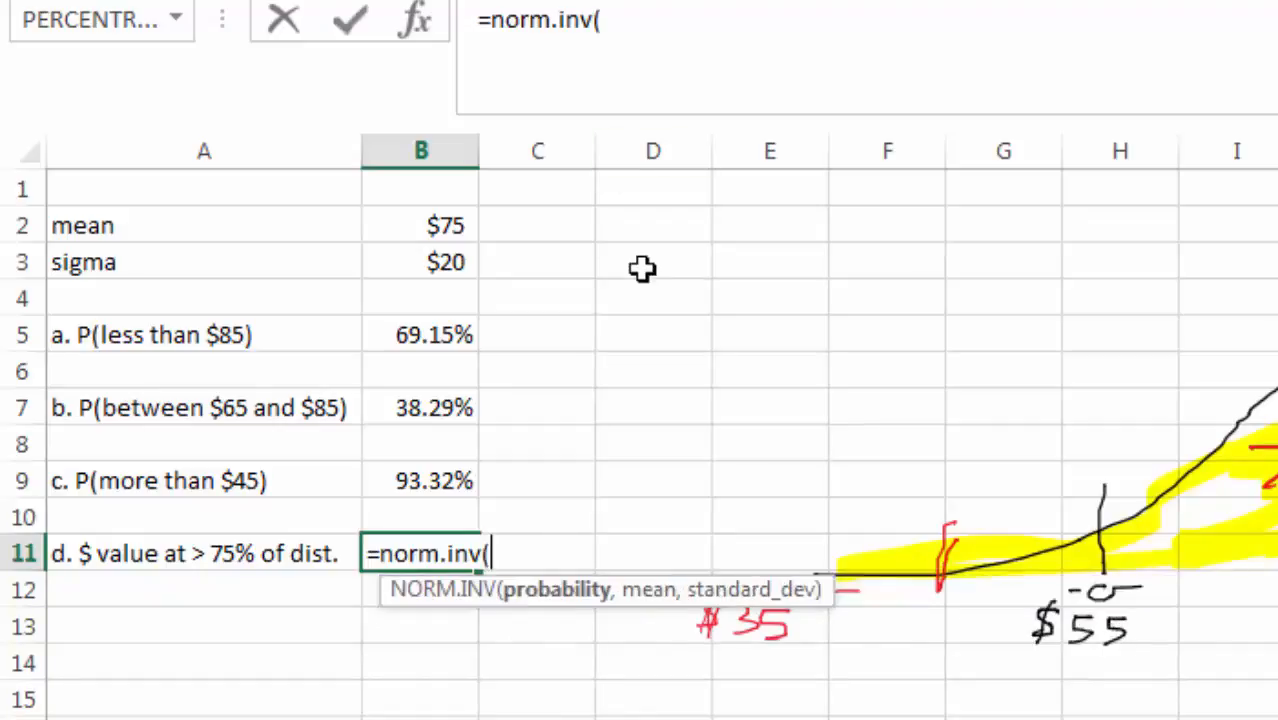
{"action": "type", "text": ".75"}
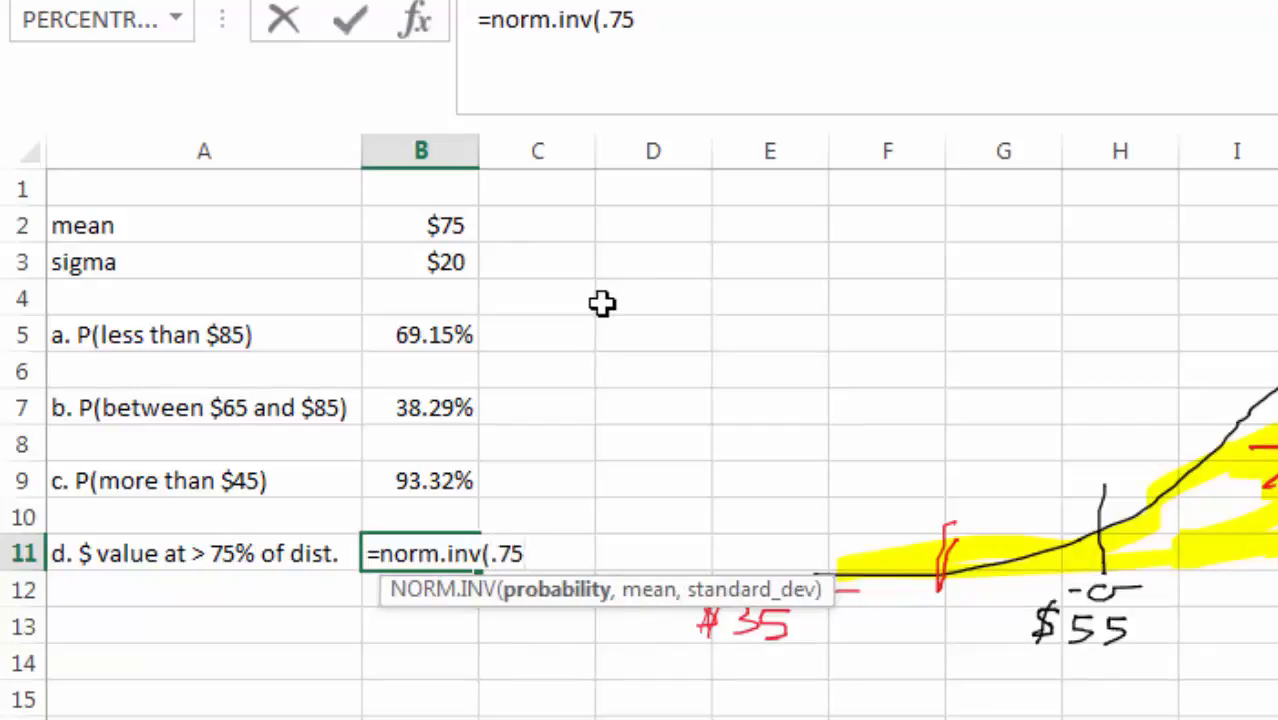
{"action": "type", "text": ","}
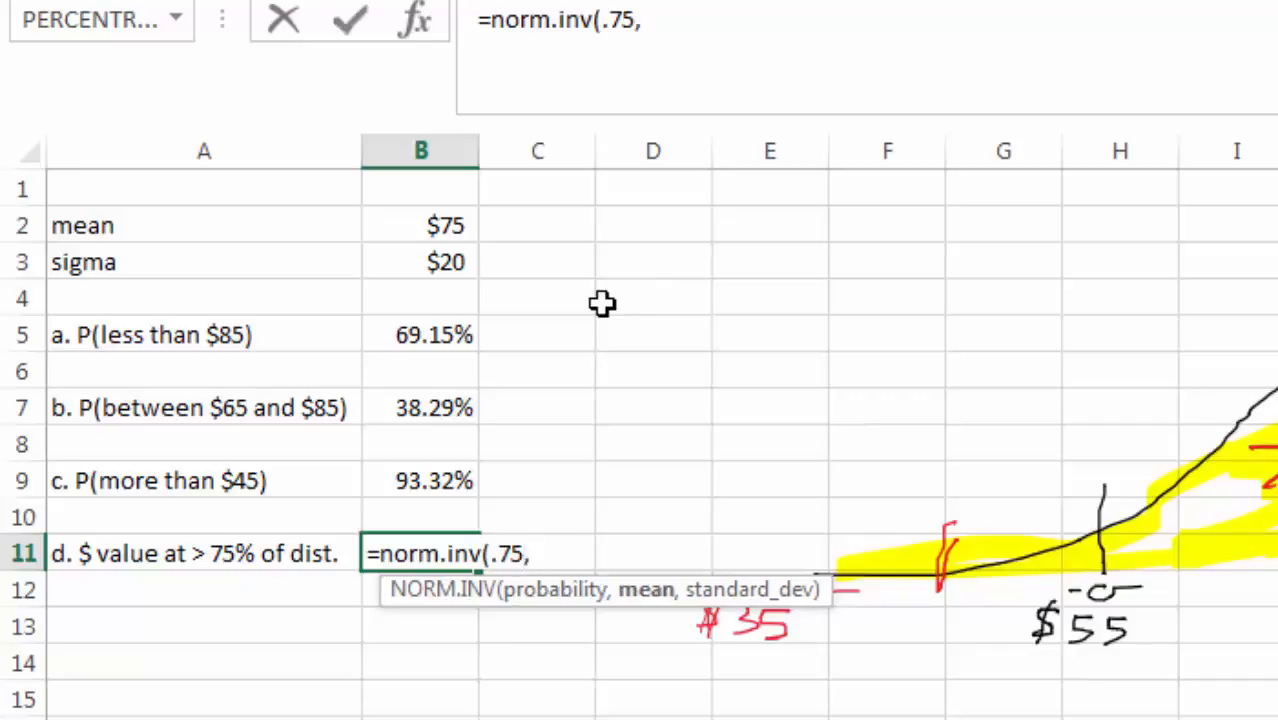
{"action": "left_click", "coordinate": [444, 227]}
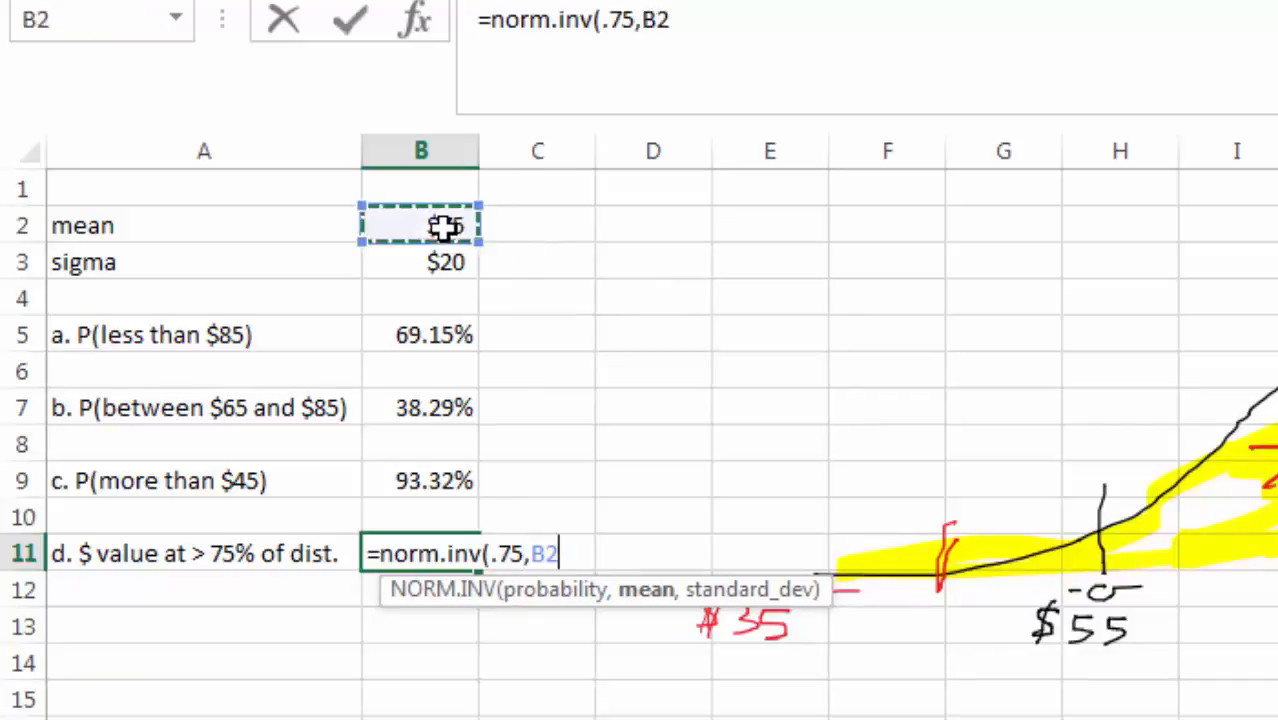
{"action": "type", "text": ","}
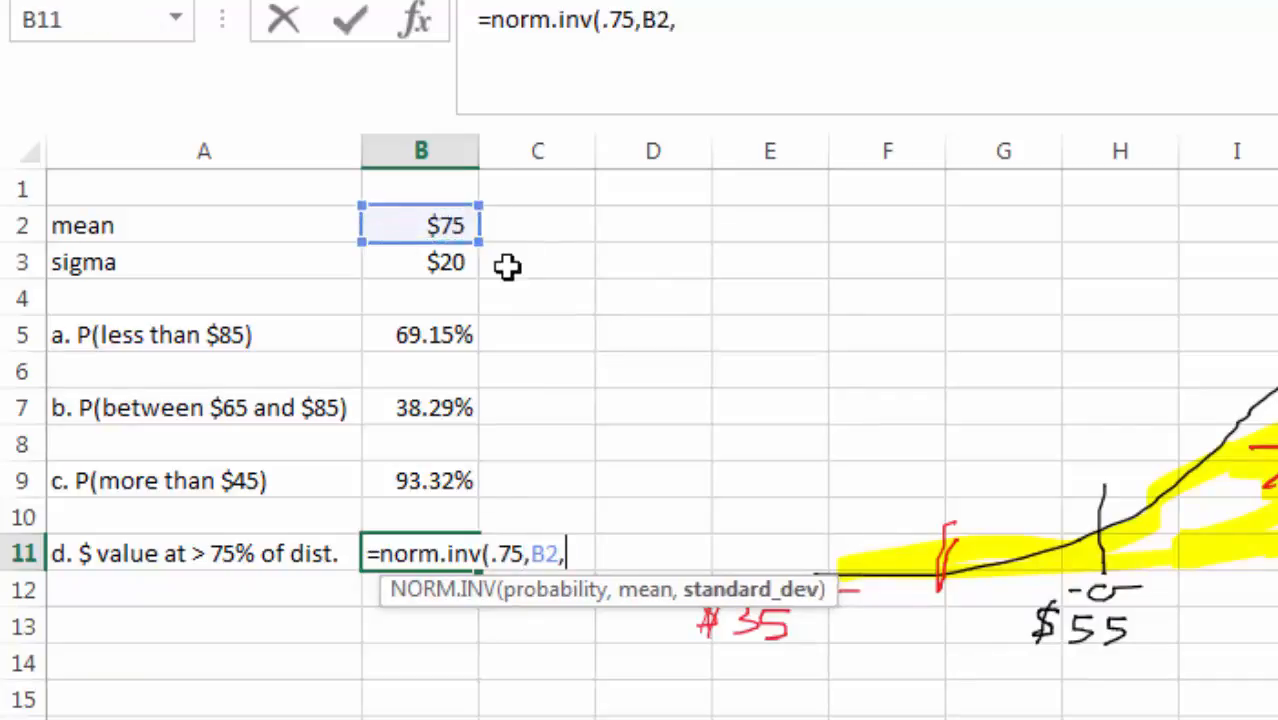
{"action": "left_click", "coordinate": [444, 262]}
{"action": "type", "text": ")"}
{"action": "key", "text": "Return"}
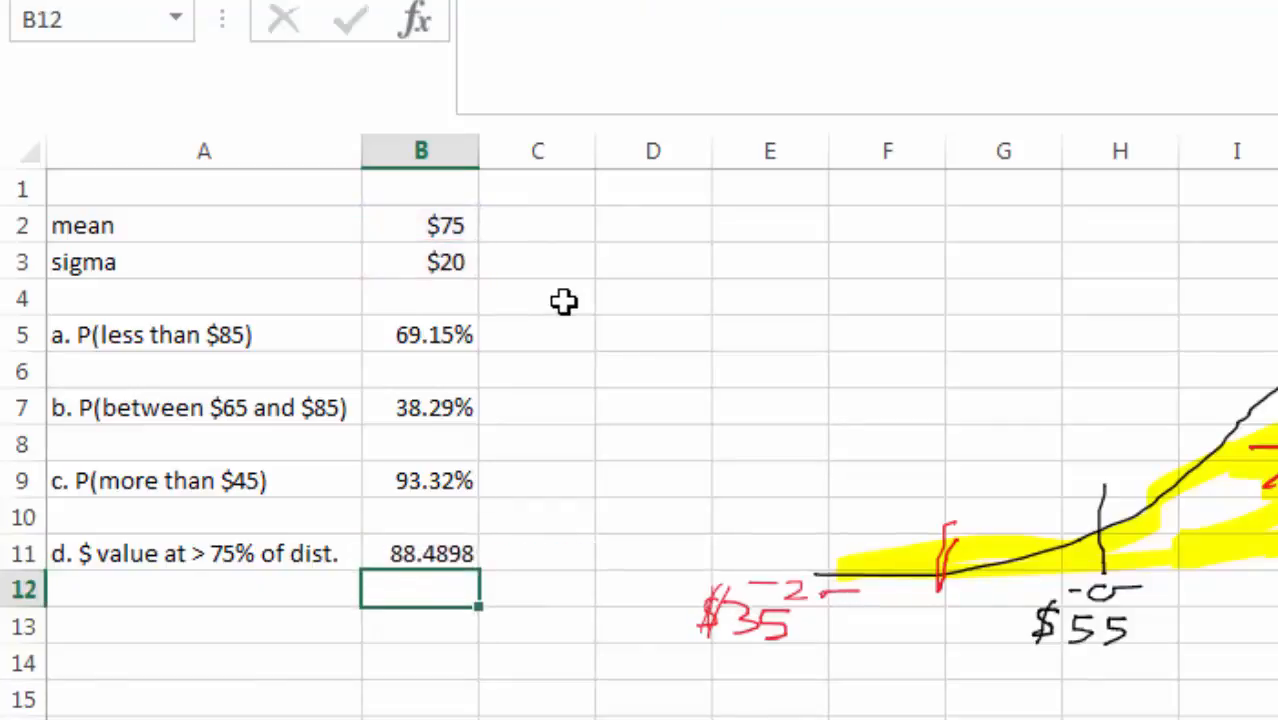
- Format the part d result in B11 with the Accounting number format
{"action": "left_click", "coordinate": [405, 552]}
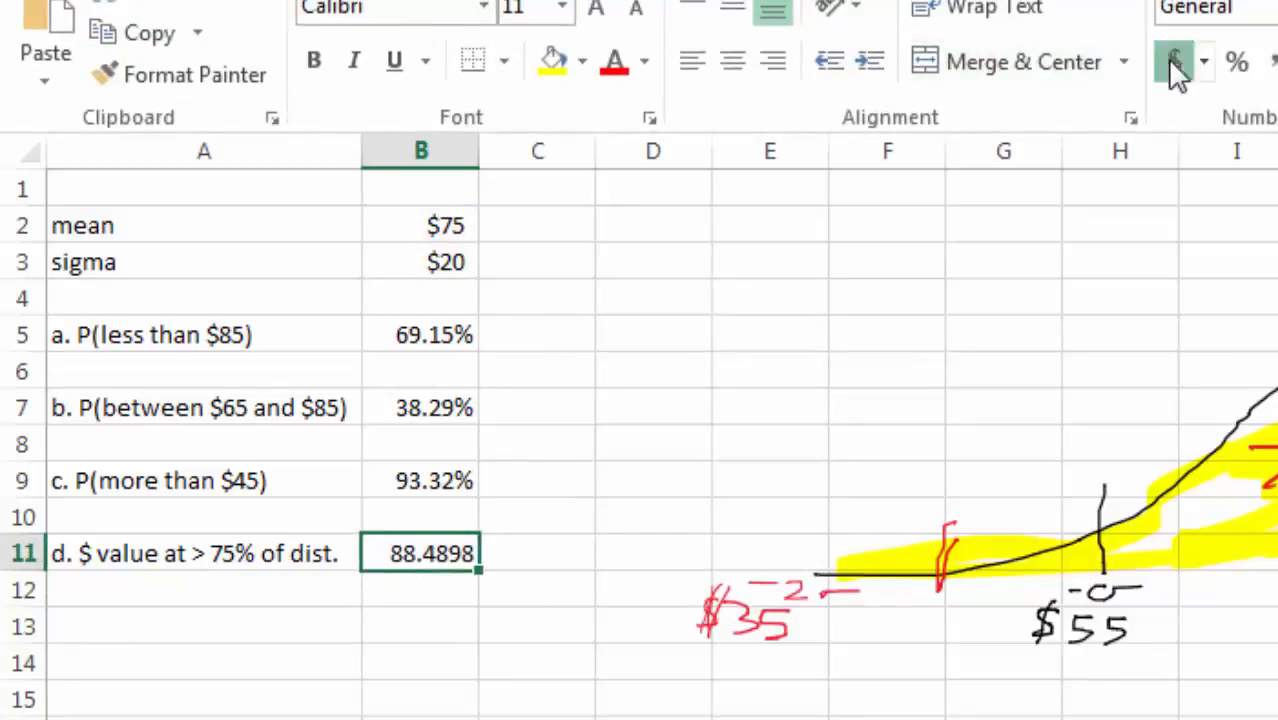
{"action": "left_click", "coordinate": [1176, 62]}
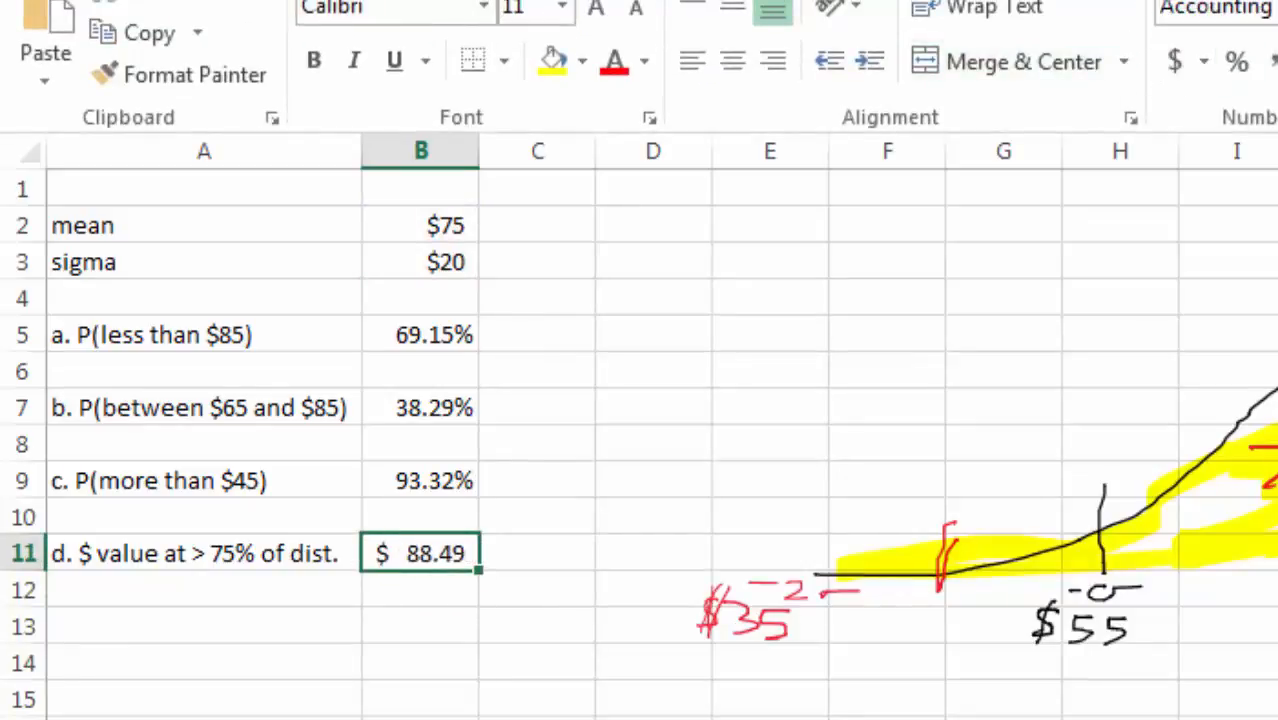
{"action": "left_click", "coordinate": [414, 620]}
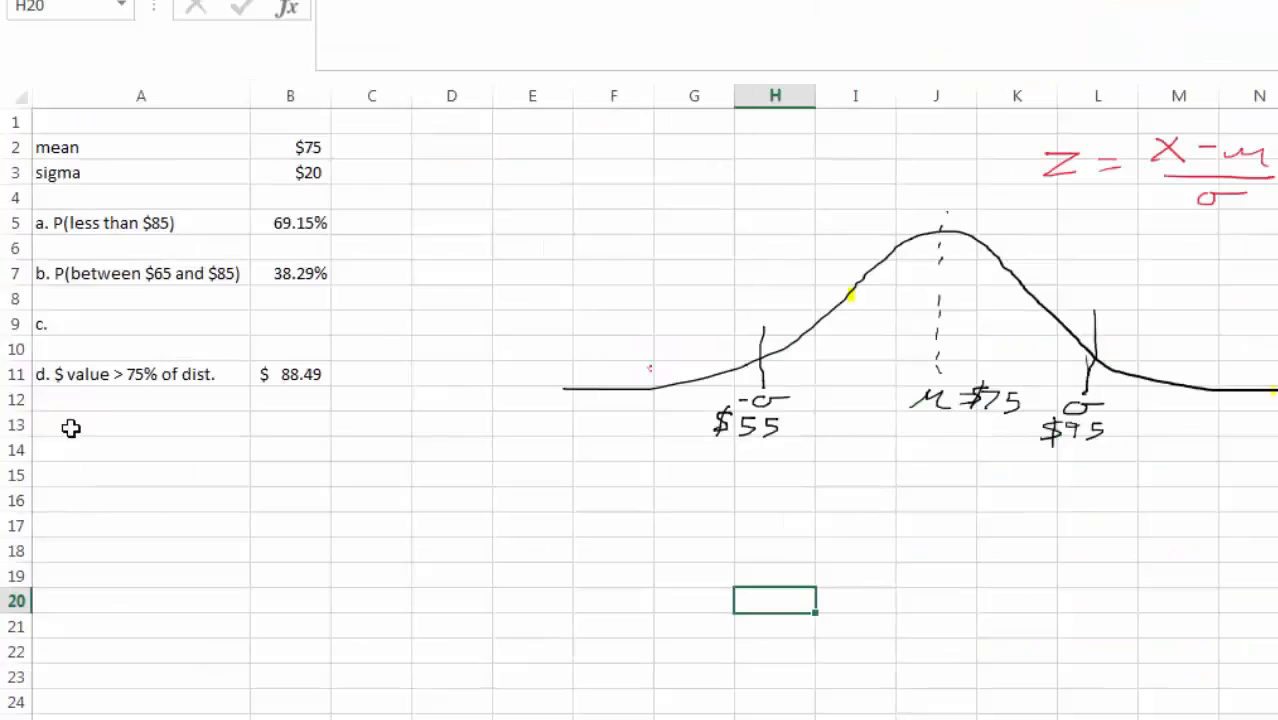
- Draw a red tick on the curve's right tail with a circled σ beneath it
{"action": "left_click", "coordinate": [70, 425]}
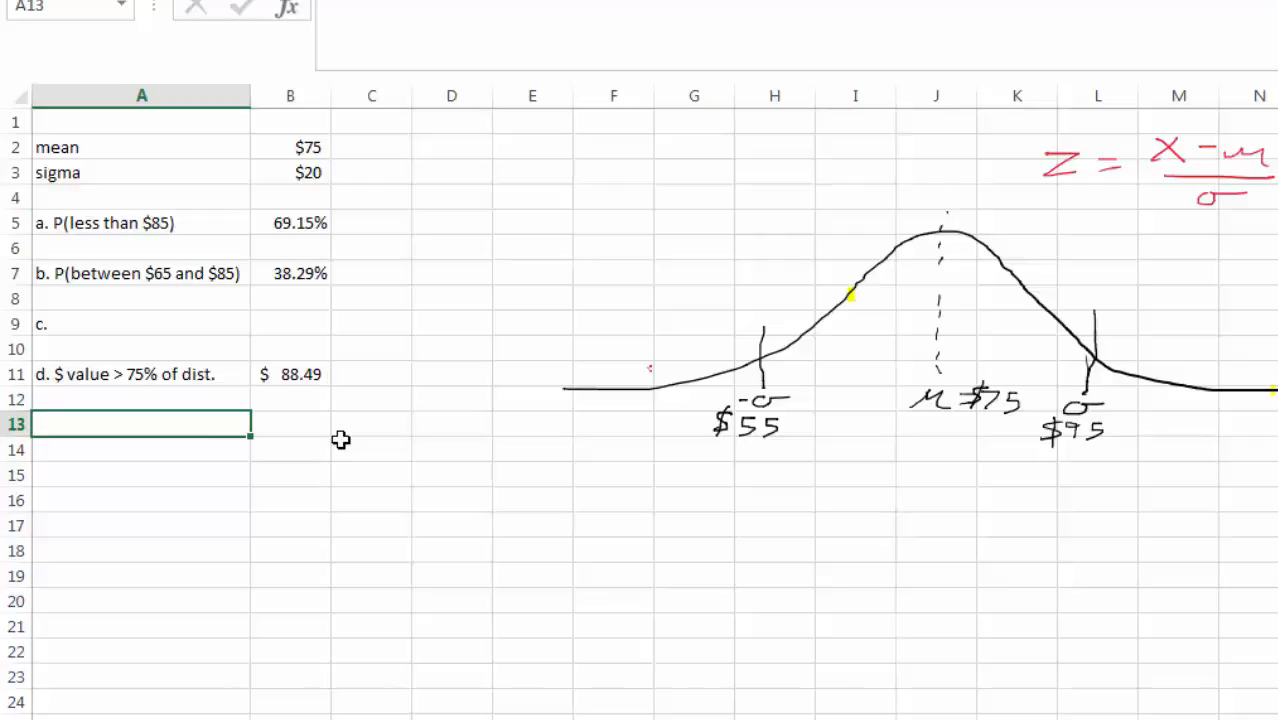
{"action": "left_click", "coordinate": [1277, 223]}
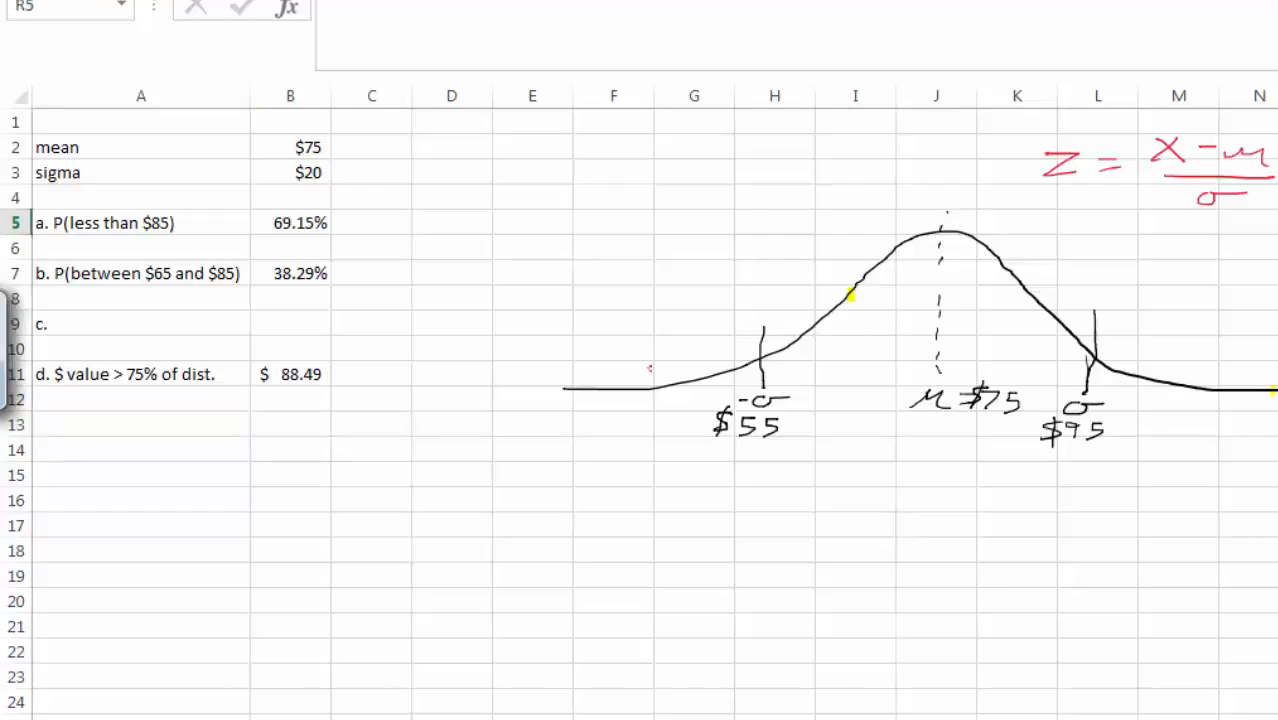
{"action": "left_click", "coordinate": [366, 6]}
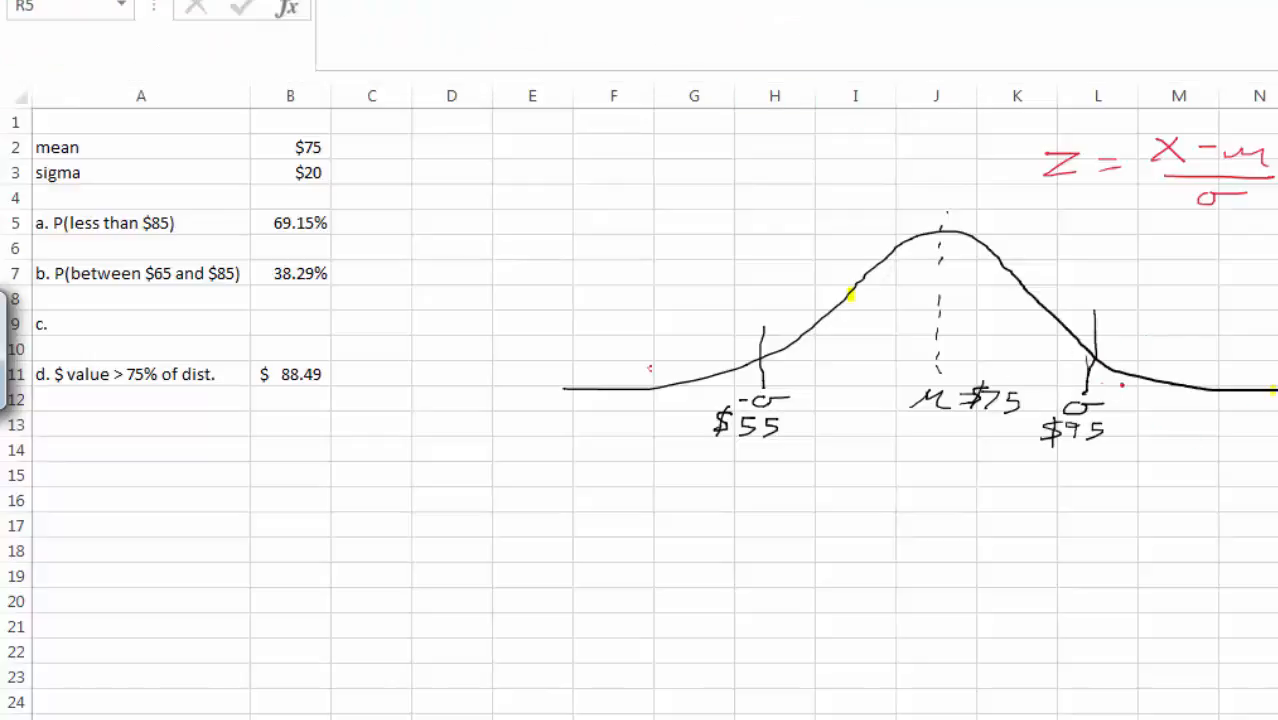
{"action": "mouse_move", "coordinate": [1188, 364]}
{"action": "left_mouse_down"}
{"action": "mouse_move", "coordinate": [1172, 388]}
{"action": "mouse_move", "coordinate": [1178, 406]}
{"action": "mouse_move", "coordinate": [1196, 400]}
{"action": "mouse_move", "coordinate": [1140, 412]}
{"action": "mouse_move", "coordinate": [1186, 398]}
{"action": "left_mouse_up"}
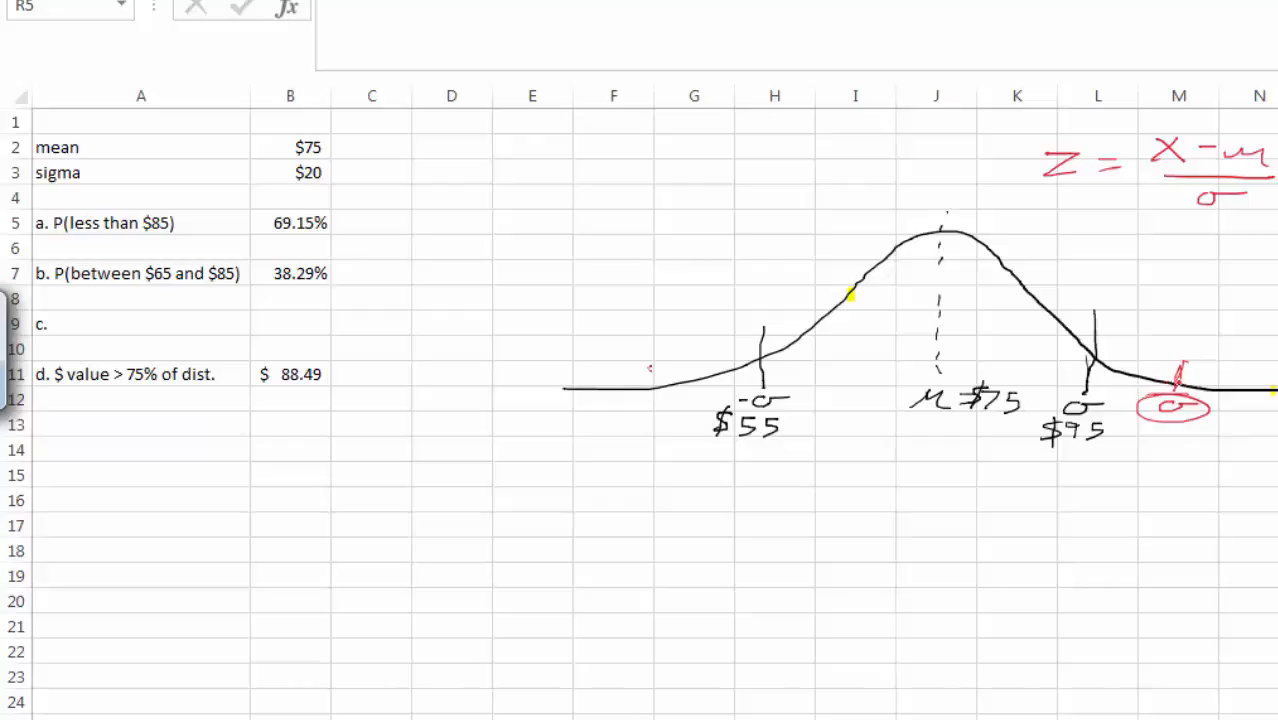
{"action": "left_click_drag", "start_coordinate": [1190, 373], "coordinate": [1274, 375]}
{"action": "mouse_move", "coordinate": [605, 404]}
{"action": "left_mouse_down"}
{"action": "mouse_move", "coordinate": [667, 401]}
{"action": "mouse_move", "coordinate": [598, 420]}
{"action": "mouse_move", "coordinate": [598, 392]}
{"action": "left_mouse_up"}
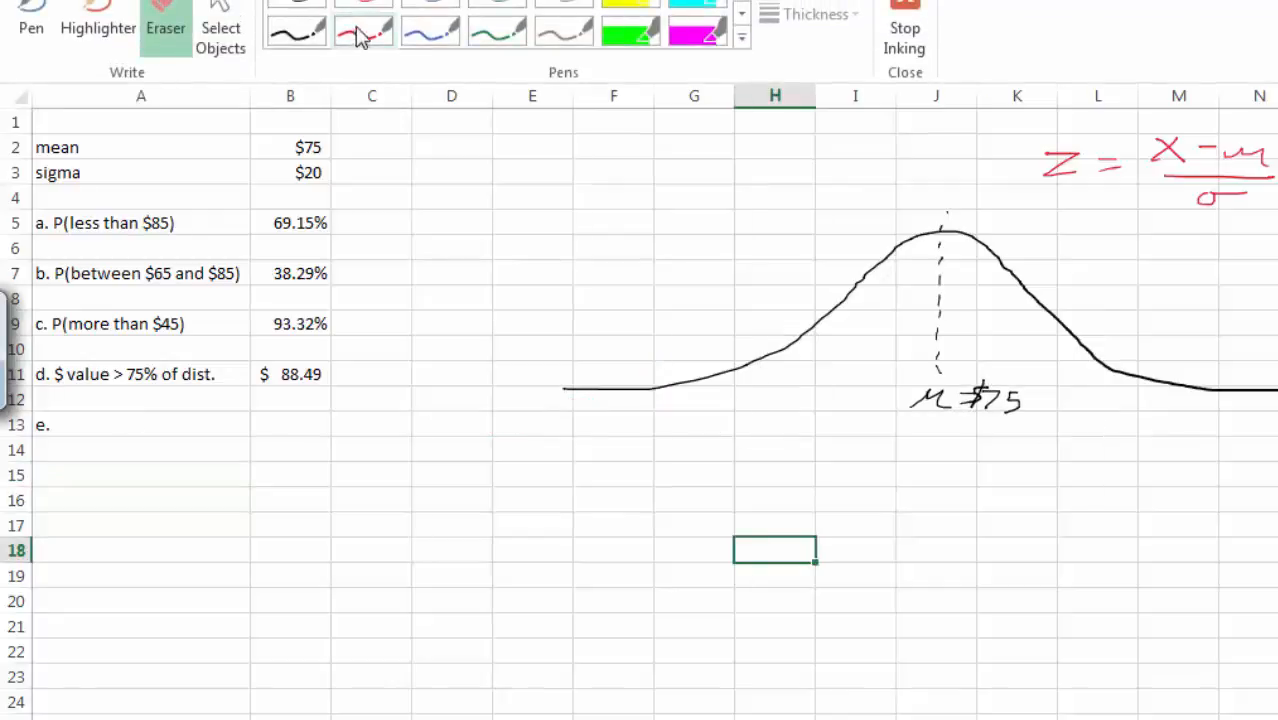
- Handwrite 90% in red under the curve and draw a red limit tick on each tail
{"action": "left_click", "coordinate": [362, 37]}
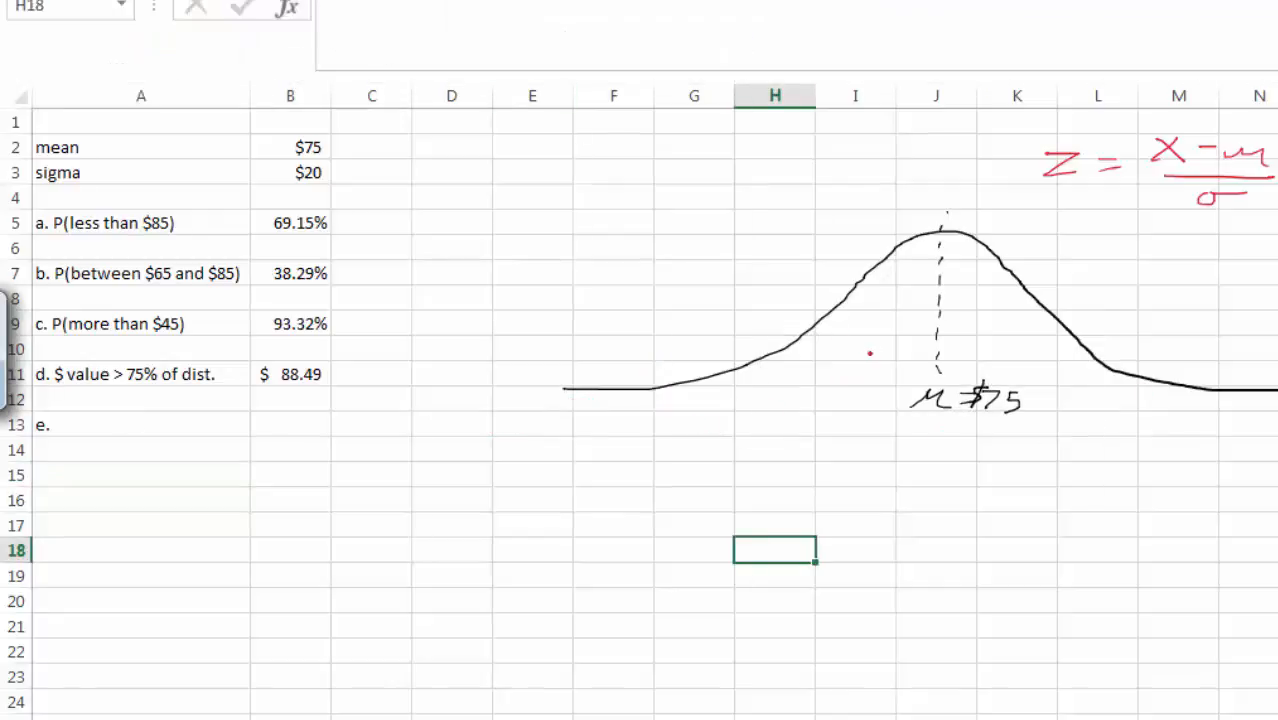
{"action": "left_click_drag", "start_coordinate": [906, 302], "coordinate": [897, 334]}
{"action": "left_click_drag", "start_coordinate": [936, 304], "coordinate": [973, 299]}
{"action": "left_click_drag", "start_coordinate": [998, 298], "coordinate": [988, 332]}
{"action": "left_click_drag", "start_coordinate": [1008, 322], "coordinate": [1020, 328]}
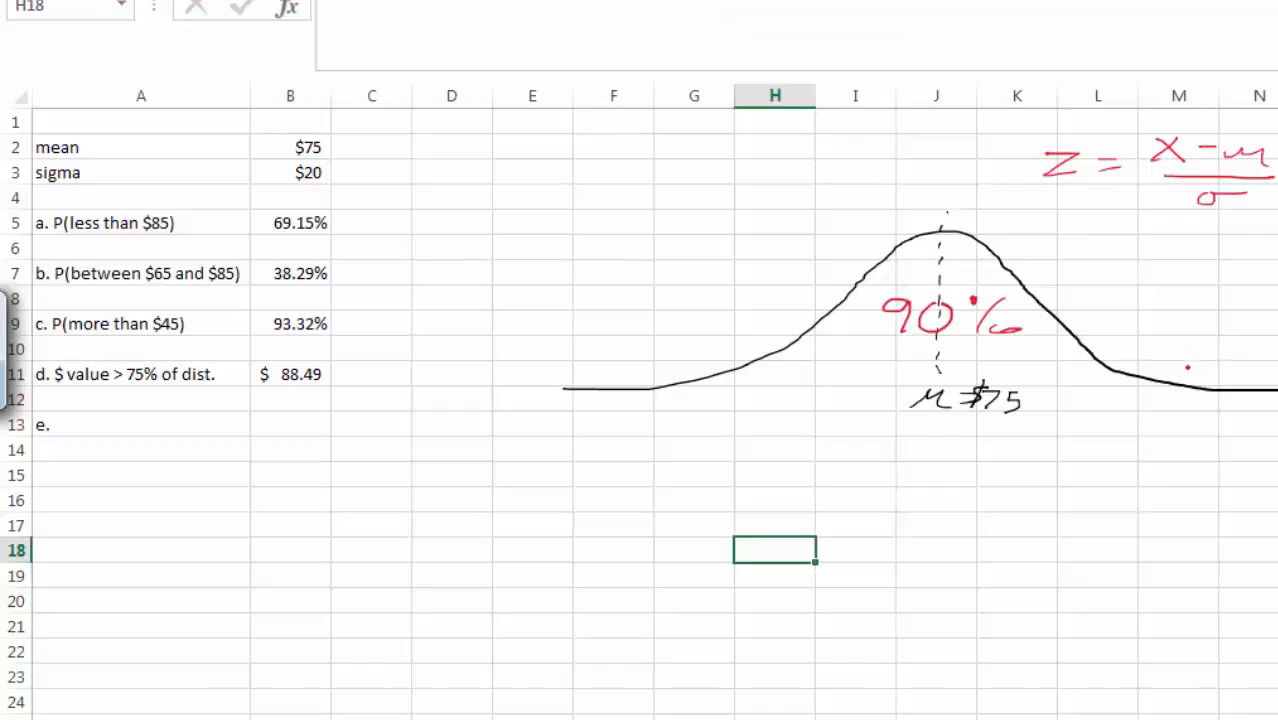
{"action": "left_click_drag", "start_coordinate": [1178, 366], "coordinate": [1177, 400]}
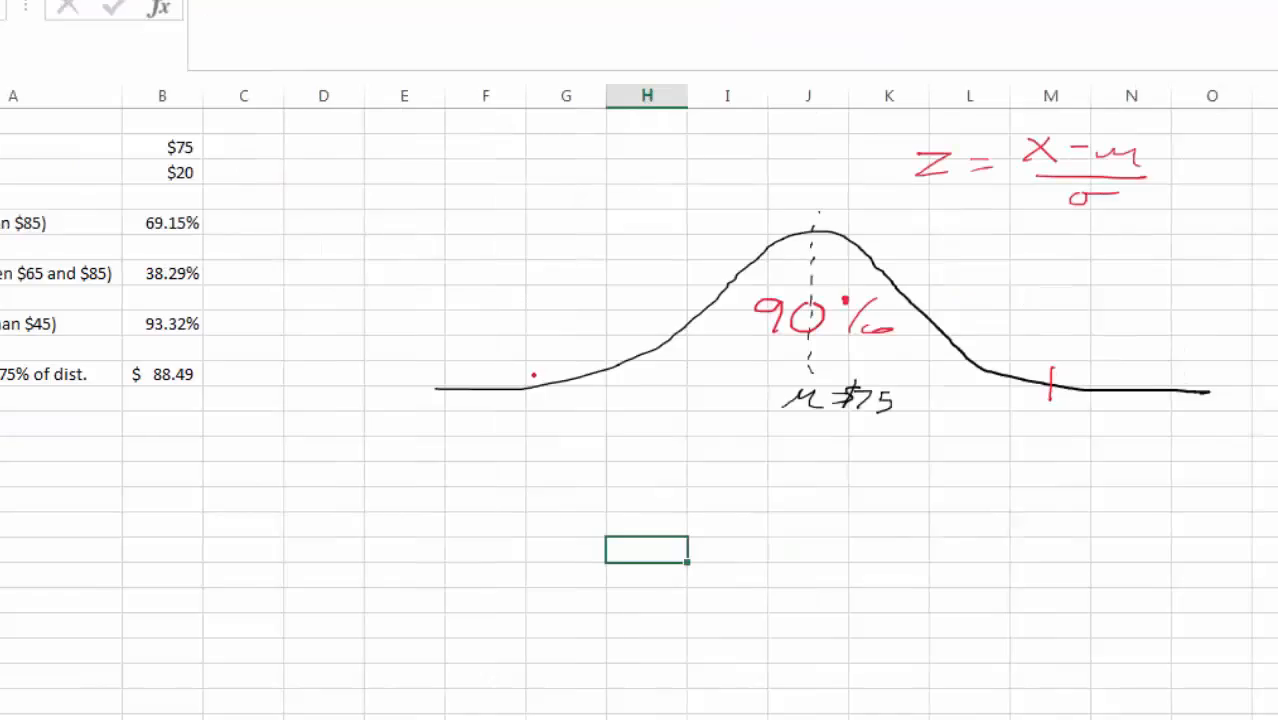
{"action": "left_click_drag", "start_coordinate": [525, 369], "coordinate": [517, 403]}
- Shade the area under the curve between the two red ticks with the yellow highlighter
{"action": "left_click", "coordinate": [505, 12]}
{"action": "mouse_move", "coordinate": [570, 398]}
{"action": "left_mouse_down"}
{"action": "mouse_move", "coordinate": [990, 397]}
{"action": "mouse_move", "coordinate": [870, 366]}
{"action": "mouse_move", "coordinate": [612, 368]}
{"action": "left_mouse_up"}
{"action": "mouse_move", "coordinate": [897, 347]}
{"action": "left_mouse_down"}
{"action": "mouse_move", "coordinate": [760, 320]}
{"action": "mouse_move", "coordinate": [830, 240]}
{"action": "mouse_move", "coordinate": [700, 340]}
{"action": "mouse_move", "coordinate": [946, 352]}
{"action": "mouse_move", "coordinate": [552, 392]}
{"action": "mouse_move", "coordinate": [750, 340]}
{"action": "mouse_move", "coordinate": [815, 258]}
{"action": "left_mouse_up"}
- Handwrite 50% in red directly below the μ = $75 label
{"action": "left_click", "coordinate": [600, 1]}
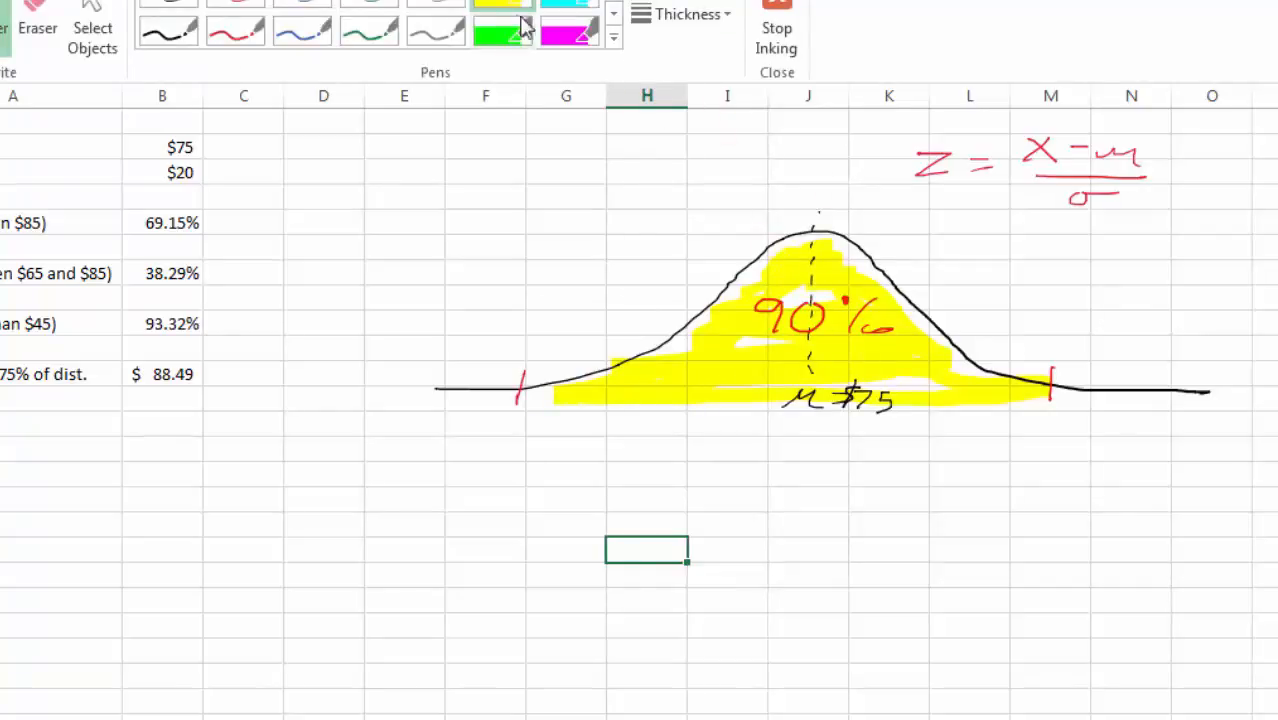
{"action": "left_click", "coordinate": [236, 32]}
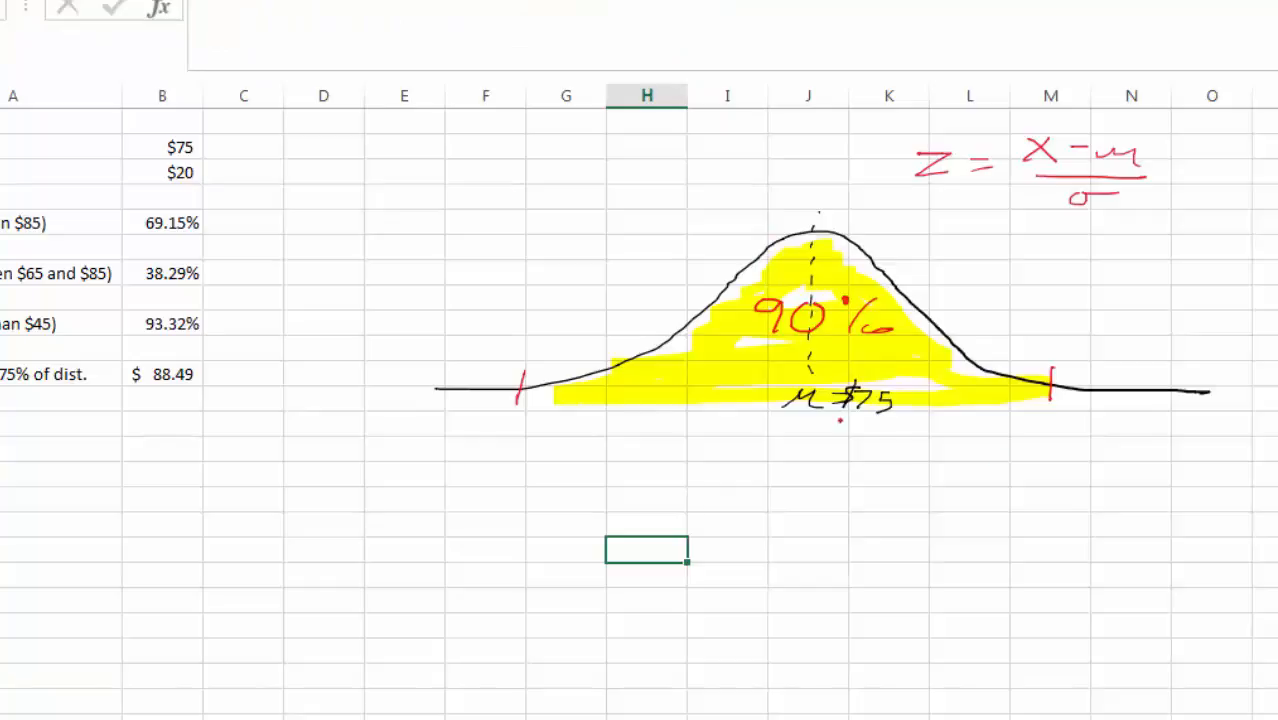
{"action": "mouse_move", "coordinate": [803, 435]}
{"action": "left_mouse_down"}
{"action": "mouse_move", "coordinate": [780, 447]}
{"action": "mouse_move", "coordinate": [855, 461]}
{"action": "left_mouse_up"}
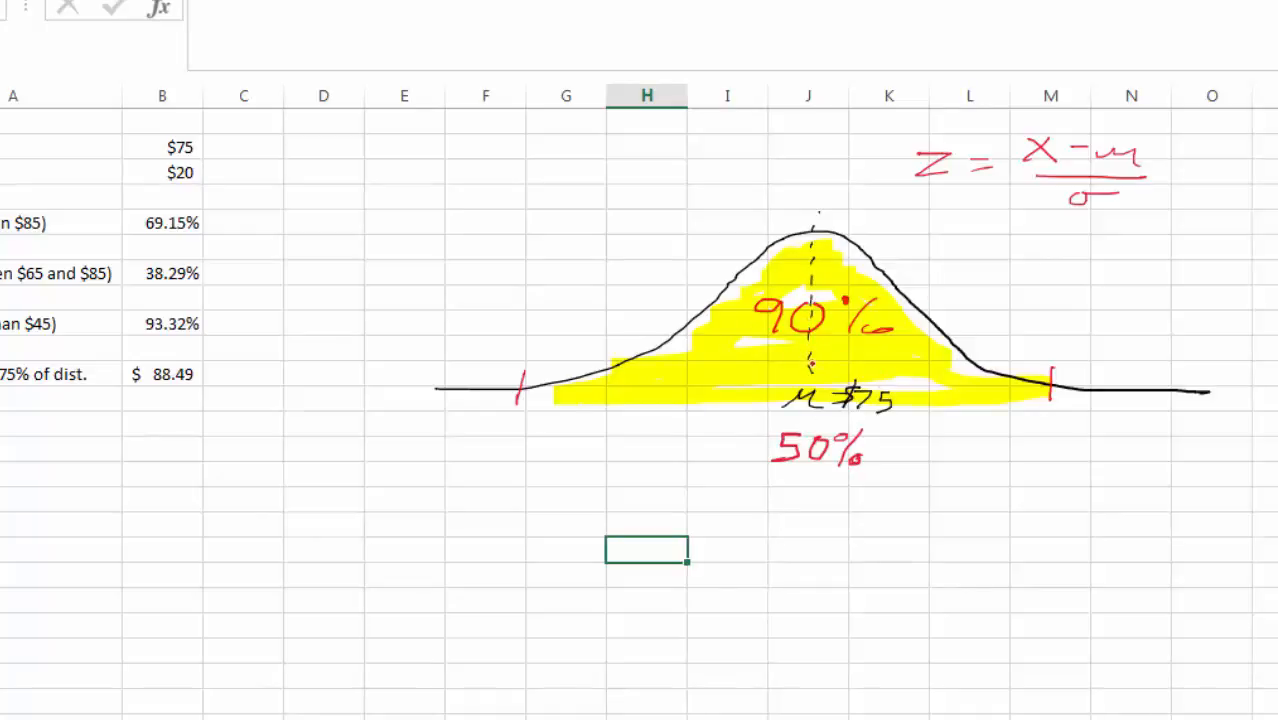
- Draw red arrows from the mean line toward both tails and label each half 45%
{"action": "mouse_move", "coordinate": [813, 366]}
{"action": "left_mouse_down"}
{"action": "mouse_move", "coordinate": [972, 362]}
{"action": "mouse_move", "coordinate": [955, 372]}
{"action": "left_mouse_up"}
{"action": "mouse_move", "coordinate": [878, 343]}
{"action": "left_mouse_down"}
{"action": "mouse_move", "coordinate": [892, 356]}
{"action": "mouse_move", "coordinate": [879, 366]}
{"action": "left_mouse_up"}
{"action": "mouse_move", "coordinate": [907, 343]}
{"action": "left_mouse_down"}
{"action": "mouse_move", "coordinate": [888, 364]}
{"action": "mouse_move", "coordinate": [921, 341]}
{"action": "mouse_move", "coordinate": [925, 368]}
{"action": "left_mouse_up"}
{"action": "left_click", "coordinate": [936, 348]}
{"action": "left_click_drag", "start_coordinate": [934, 364], "coordinate": [933, 370]}
{"action": "left_click_drag", "start_coordinate": [812, 366], "coordinate": [598, 372]}
{"action": "mouse_move", "coordinate": [604, 368]}
{"action": "left_mouse_down"}
{"action": "mouse_move", "coordinate": [601, 394]}
{"action": "mouse_move", "coordinate": [612, 372]}
{"action": "mouse_move", "coordinate": [692, 396]}
{"action": "left_mouse_up"}
{"action": "left_click", "coordinate": [690, 385]}
{"action": "mouse_move", "coordinate": [726, 380]}
{"action": "left_mouse_down"}
{"action": "mouse_move", "coordinate": [712, 396]}
{"action": "mouse_move", "coordinate": [744, 396]}
{"action": "left_mouse_up"}
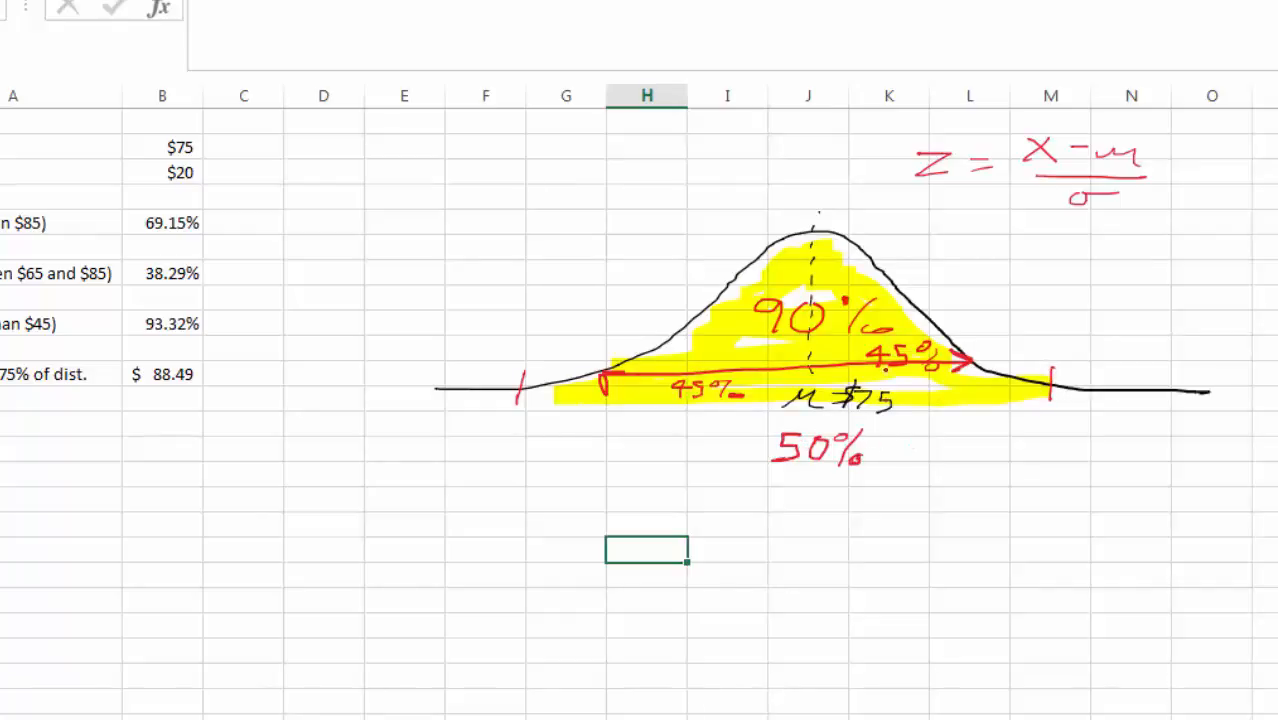
- Add +45% after the handwritten 50% and write 95% below the right tail's tick in red
{"action": "mouse_move", "coordinate": [874, 446]}
{"action": "left_mouse_down"}
{"action": "mouse_move", "coordinate": [906, 456]}
{"action": "mouse_move", "coordinate": [943, 440]}
{"action": "left_mouse_up"}
{"action": "mouse_move", "coordinate": [962, 431]}
{"action": "left_mouse_down"}
{"action": "mouse_move", "coordinate": [945, 456]}
{"action": "mouse_move", "coordinate": [972, 452]}
{"action": "left_mouse_up"}
{"action": "left_click_drag", "start_coordinate": [1040, 424], "coordinate": [1030, 447]}
{"action": "left_click_drag", "start_coordinate": [1056, 424], "coordinate": [1054, 446]}
{"action": "mouse_move", "coordinate": [1068, 421]}
{"action": "left_mouse_down"}
{"action": "mouse_move", "coordinate": [1056, 424]}
{"action": "mouse_move", "coordinate": [1080, 443]}
{"action": "left_mouse_up"}
{"action": "left_click_drag", "start_coordinate": [1094, 430], "coordinate": [1100, 444]}
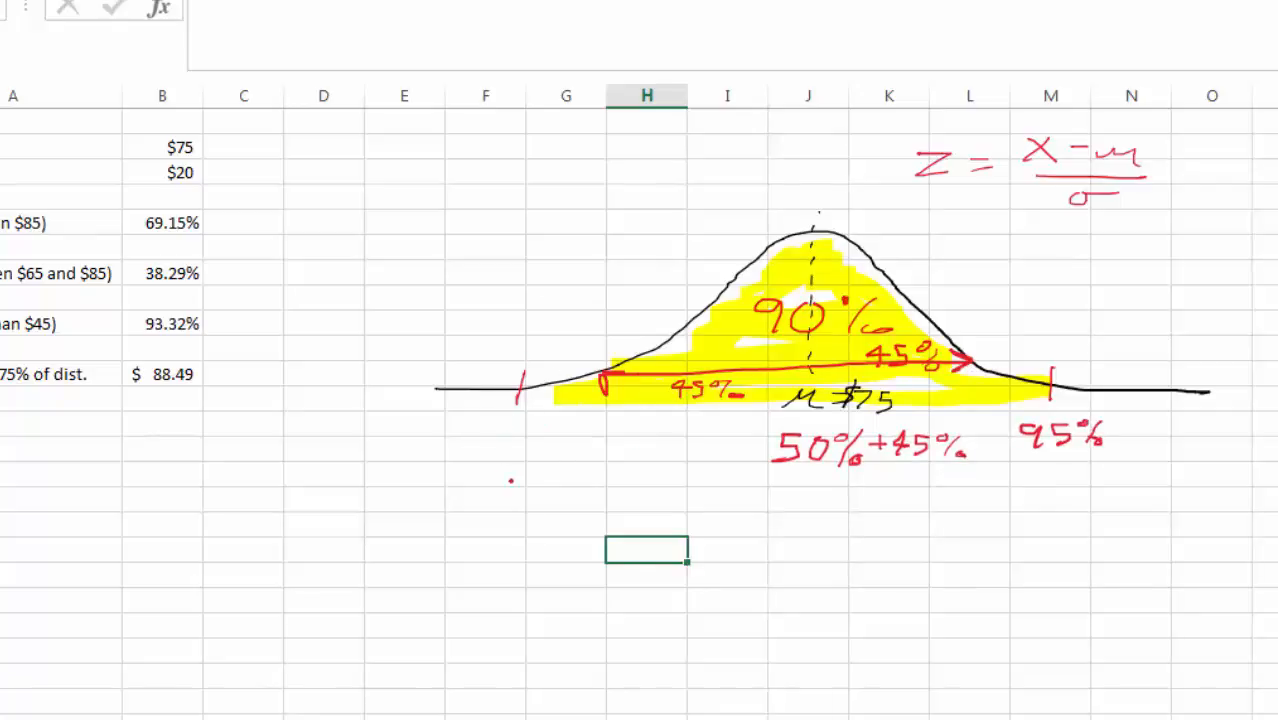
- Handwrite 50−45 in red near the left tail and write 5% below that tail's tick
{"action": "left_click_drag", "start_coordinate": [510, 466], "coordinate": [500, 489]}
{"action": "left_click_drag", "start_coordinate": [532, 470], "coordinate": [530, 486]}
{"action": "mouse_move", "coordinate": [552, 472]}
{"action": "left_mouse_down"}
{"action": "mouse_move", "coordinate": [602, 474]}
{"action": "mouse_move", "coordinate": [596, 484]}
{"action": "left_mouse_up"}
{"action": "mouse_move", "coordinate": [622, 462]}
{"action": "left_mouse_down"}
{"action": "mouse_move", "coordinate": [604, 482]}
{"action": "mouse_move", "coordinate": [643, 470]}
{"action": "left_mouse_up"}
{"action": "left_click", "coordinate": [636, 479]}
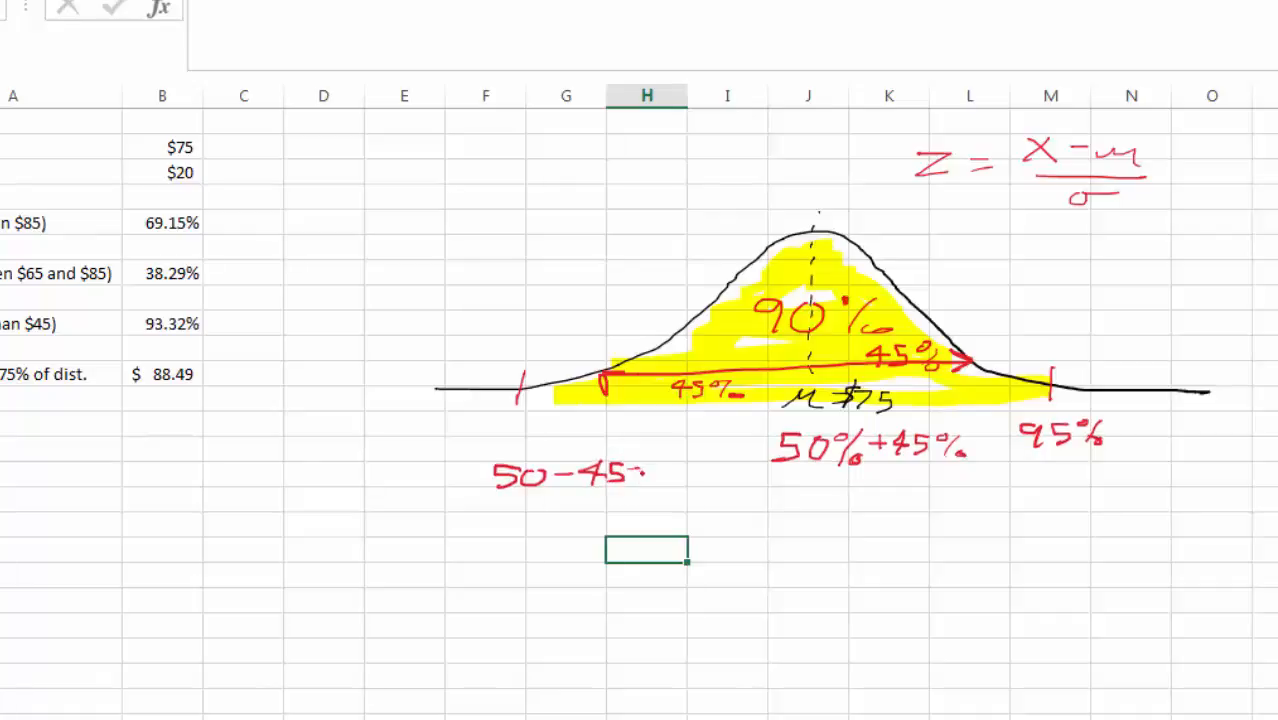
{"action": "mouse_move", "coordinate": [533, 410]}
{"action": "left_mouse_down"}
{"action": "mouse_move", "coordinate": [518, 430]}
{"action": "mouse_move", "coordinate": [540, 425]}
{"action": "left_mouse_up"}
{"action": "left_click_drag", "start_coordinate": [556, 416], "coordinate": [552, 440]}
{"action": "left_click", "coordinate": [564, 435]}
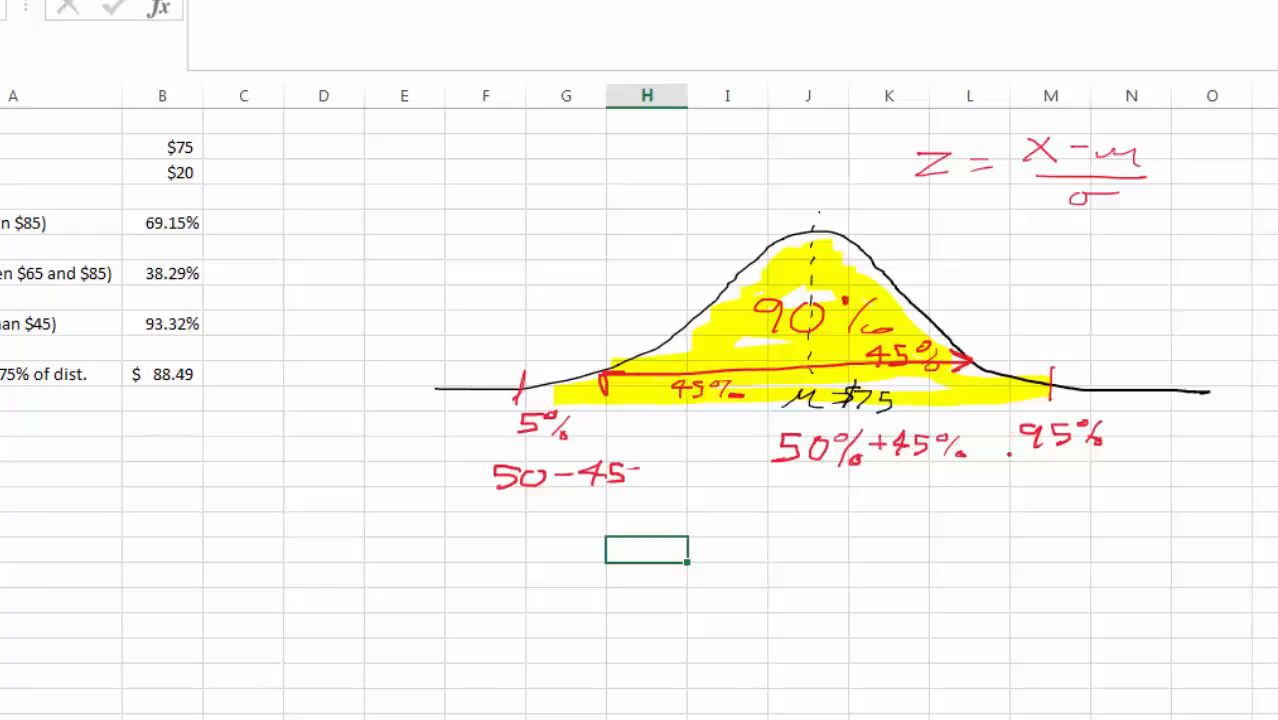
- Draw red boxes around the handwritten 95% and 5% labels
{"action": "left_click_drag", "start_coordinate": [1040, 439], "coordinate": [1034, 447]}
{"action": "mouse_move", "coordinate": [1015, 414]}
{"action": "left_mouse_down"}
{"action": "mouse_move", "coordinate": [1099, 411]}
{"action": "mouse_move", "coordinate": [1104, 450]}
{"action": "mouse_move", "coordinate": [1012, 458]}
{"action": "mouse_move", "coordinate": [1014, 416]}
{"action": "left_mouse_up"}
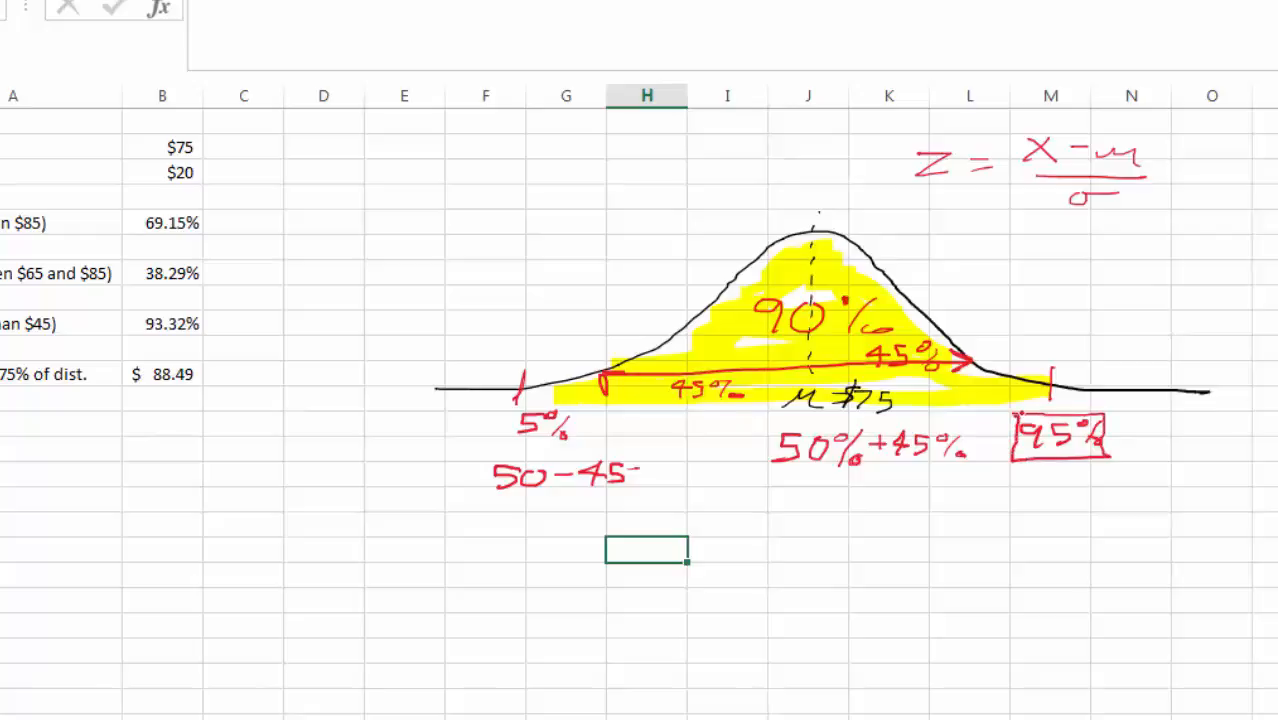
{"action": "mouse_move", "coordinate": [512, 404]}
{"action": "left_mouse_down"}
{"action": "mouse_move", "coordinate": [548, 404]}
{"action": "mouse_move", "coordinate": [596, 446]}
{"action": "mouse_move", "coordinate": [508, 404]}
{"action": "left_mouse_up"}
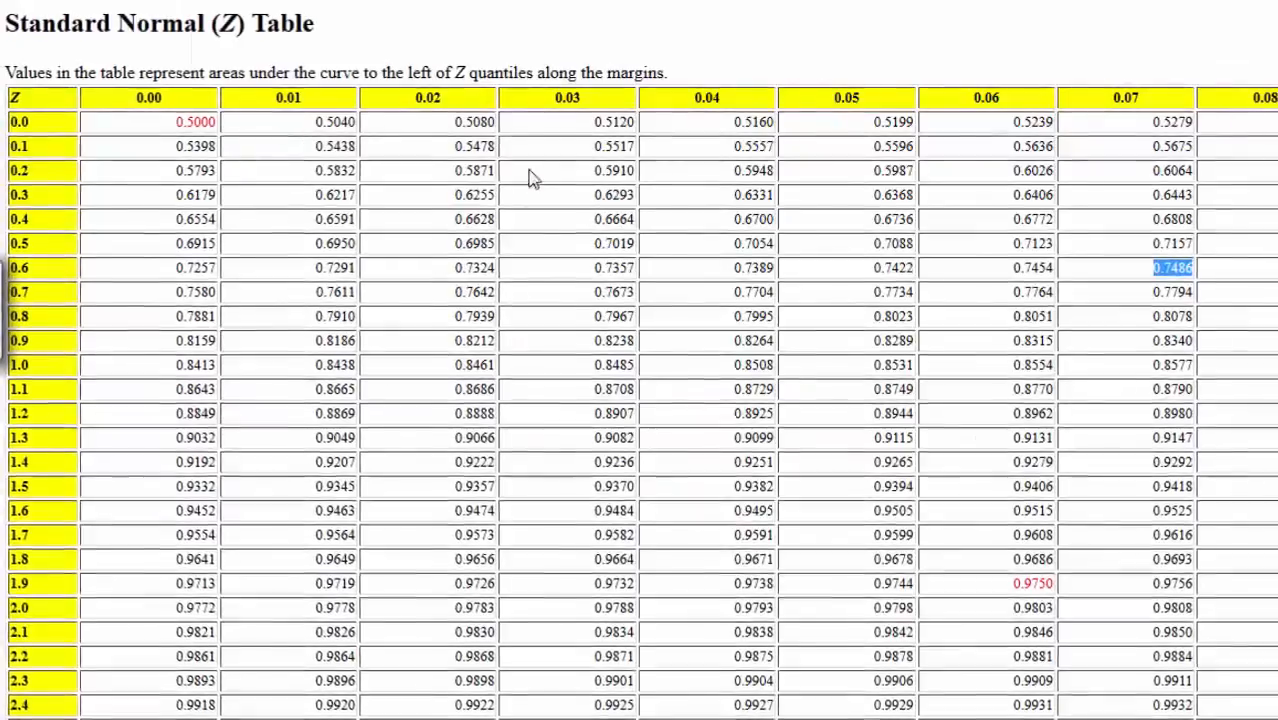
- Select the entries 0.9495 and 0.9505 in row 1.6 of the Z table and return to Excel
{"action": "left_click", "coordinate": [379, 230]}
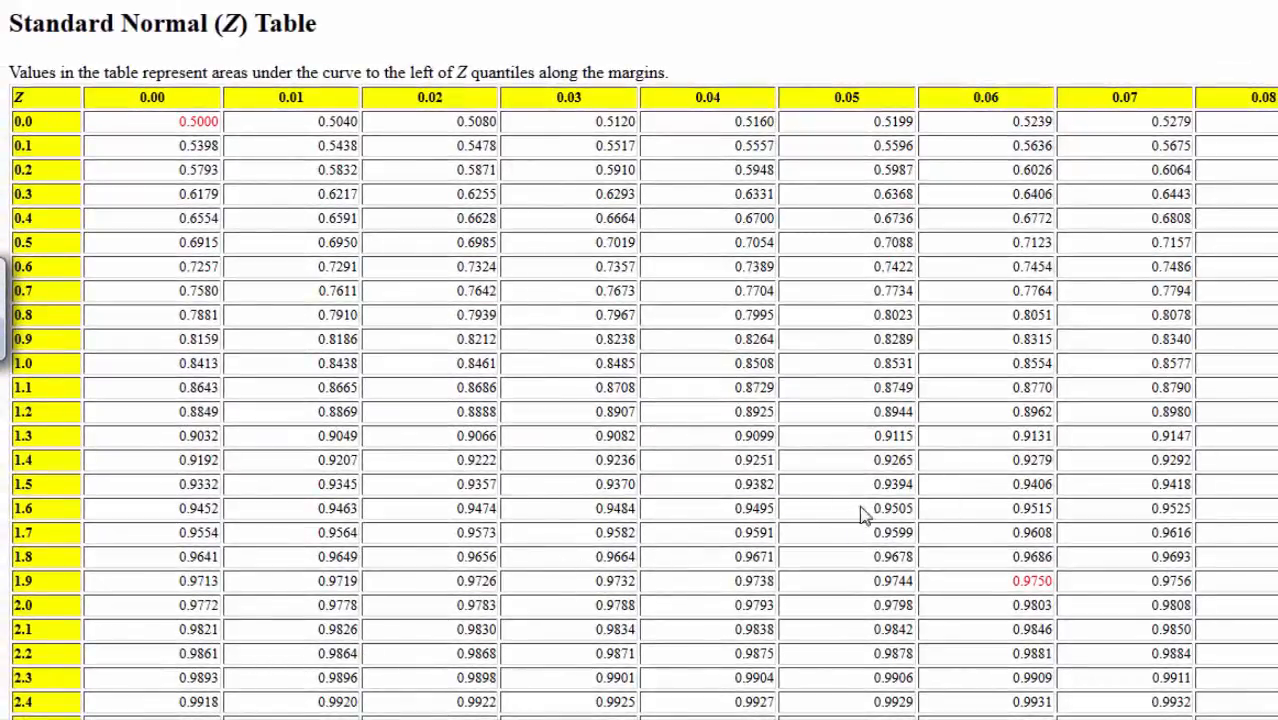
{"action": "left_click_drag", "start_coordinate": [737, 503], "coordinate": [917, 515]}
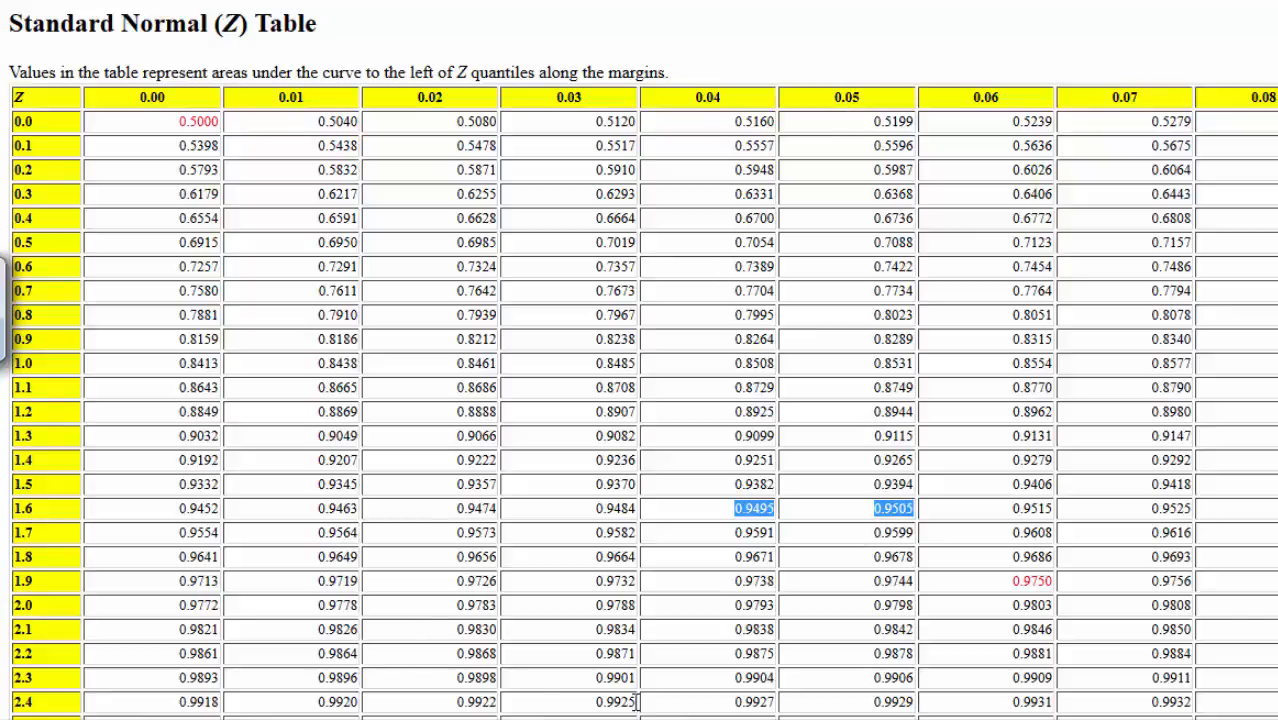
{"action": "left_click", "coordinate": [592, 718]}
- Handwrite Z = 1.645 in red below the boxed 95%
{"action": "mouse_move", "coordinate": [996, 432]}
{"action": "left_mouse_down"}
{"action": "mouse_move", "coordinate": [1026, 431]}
{"action": "mouse_move", "coordinate": [985, 455]}
{"action": "mouse_move", "coordinate": [1016, 456]}
{"action": "left_mouse_up"}
{"action": "mouse_move", "coordinate": [1034, 437]}
{"action": "left_mouse_down"}
{"action": "mouse_move", "coordinate": [1061, 452]}
{"action": "mouse_move", "coordinate": [1133, 440]}
{"action": "left_mouse_up"}
{"action": "left_click", "coordinate": [1074, 451]}
{"action": "mouse_move", "coordinate": [1124, 425]}
{"action": "left_mouse_down"}
{"action": "mouse_move", "coordinate": [1123, 451]}
{"action": "mouse_move", "coordinate": [1148, 438]}
{"action": "mouse_move", "coordinate": [1143, 451]}
{"action": "left_mouse_up"}
{"action": "left_click", "coordinate": [1196, 436]}
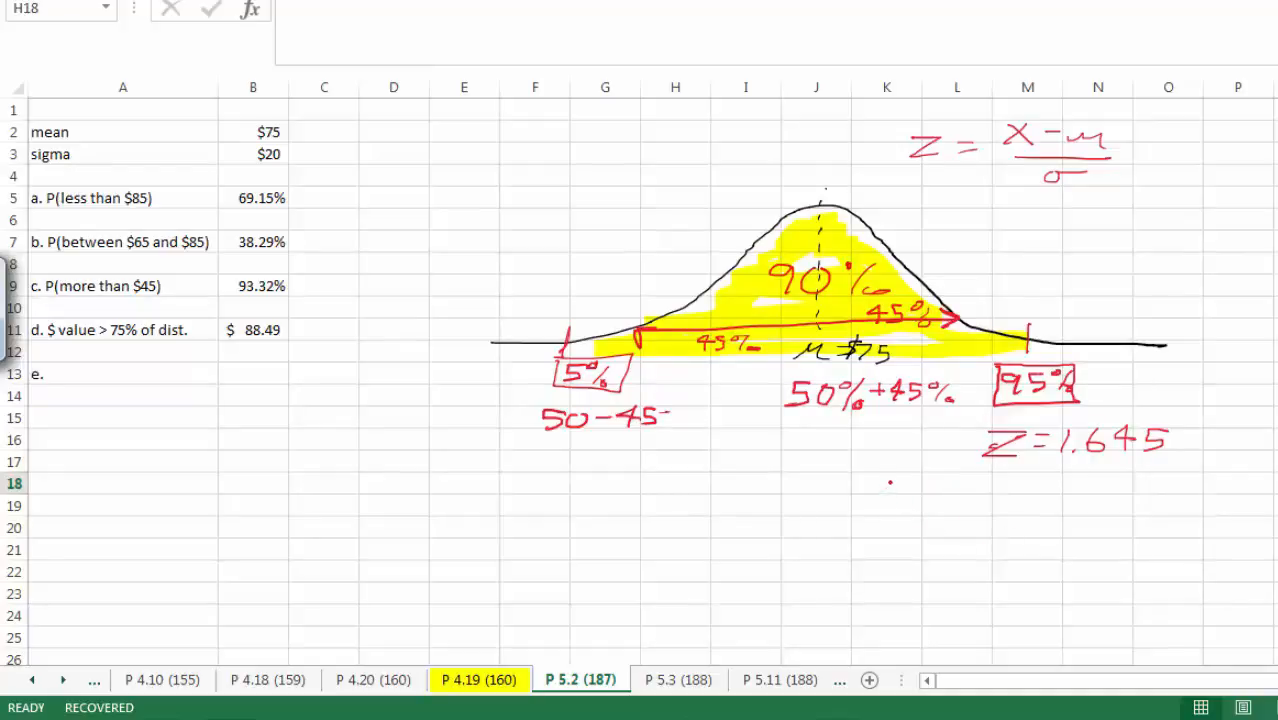
- Handwrite the formula z = (x − μ)/σ in red below Z = 1.645
{"action": "mouse_move", "coordinate": [873, 480]}
{"action": "left_mouse_down"}
{"action": "mouse_move", "coordinate": [896, 494]}
{"action": "mouse_move", "coordinate": [1056, 482]}
{"action": "left_mouse_up"}
{"action": "left_click_drag", "start_coordinate": [930, 498], "coordinate": [1062, 495]}
{"action": "left_click_drag", "start_coordinate": [990, 507], "coordinate": [1030, 509]}
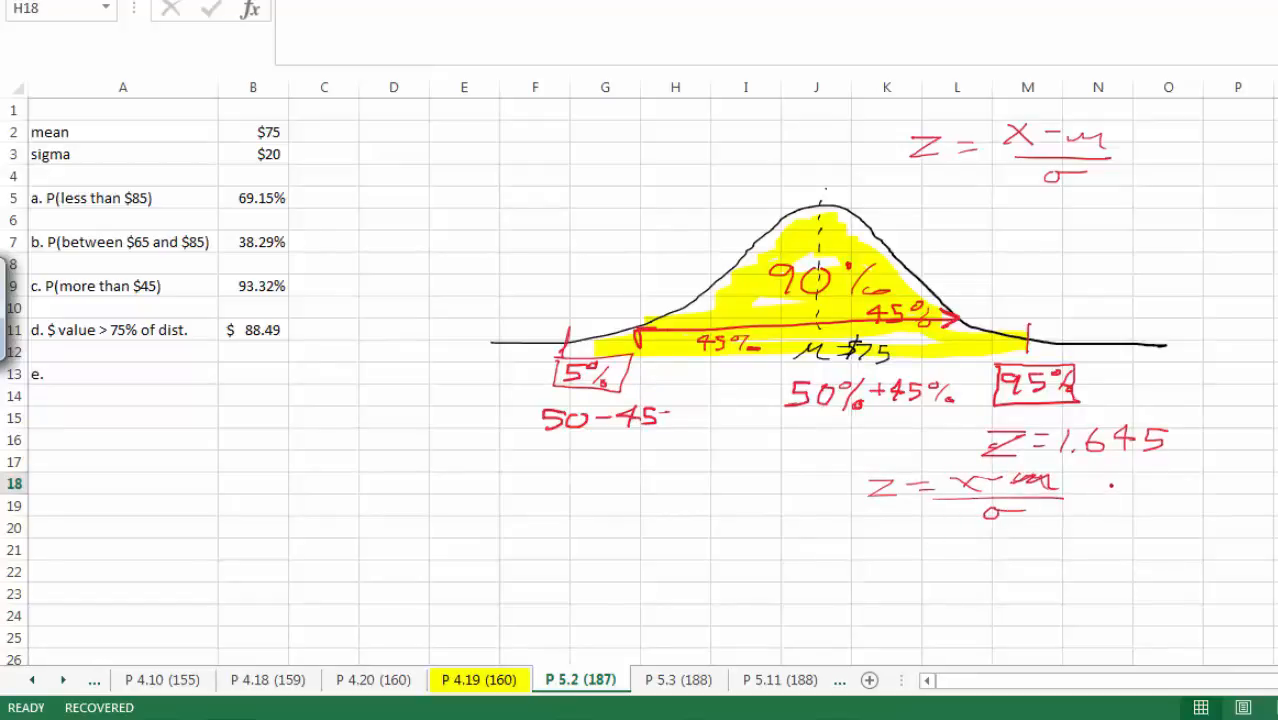
- Handwrite 20(1.645) = (x − 75)/20 · 20 in red below the Z formula and strike out the cancelling 20s
{"action": "left_click", "coordinate": [858, 540]}
{"action": "mouse_move", "coordinate": [850, 526]}
{"action": "left_mouse_down"}
{"action": "mouse_move", "coordinate": [846, 543]}
{"action": "mouse_move", "coordinate": [910, 545]}
{"action": "left_mouse_up"}
{"action": "mouse_move", "coordinate": [932, 522]}
{"action": "left_mouse_down"}
{"action": "mouse_move", "coordinate": [921, 524]}
{"action": "mouse_move", "coordinate": [930, 539]}
{"action": "left_mouse_up"}
{"action": "left_click_drag", "start_coordinate": [950, 529], "coordinate": [997, 544]}
{"action": "mouse_move", "coordinate": [996, 530]}
{"action": "left_mouse_down"}
{"action": "mouse_move", "coordinate": [983, 545]}
{"action": "mouse_move", "coordinate": [1066, 547]}
{"action": "mouse_move", "coordinate": [1016, 572]}
{"action": "mouse_move", "coordinate": [1028, 561]}
{"action": "left_mouse_up"}
{"action": "mouse_move", "coordinate": [1080, 525]}
{"action": "left_mouse_down"}
{"action": "mouse_move", "coordinate": [1094, 540]}
{"action": "mouse_move", "coordinate": [1104, 528]}
{"action": "left_mouse_up"}
{"action": "left_click_drag", "start_coordinate": [1000, 578], "coordinate": [1100, 532]}
{"action": "mouse_move", "coordinate": [811, 530]}
{"action": "left_mouse_down"}
{"action": "mouse_move", "coordinate": [823, 540]}
{"action": "mouse_move", "coordinate": [831, 529]}
{"action": "mouse_move", "coordinate": [852, 556]}
{"action": "left_mouse_up"}
{"action": "left_click_drag", "start_coordinate": [930, 508], "coordinate": [934, 552]}
- Handwrite 32.9 = x − 75 on the next line, adding + 75 under both sides with a line beneath
{"action": "left_click", "coordinate": [911, 574]}
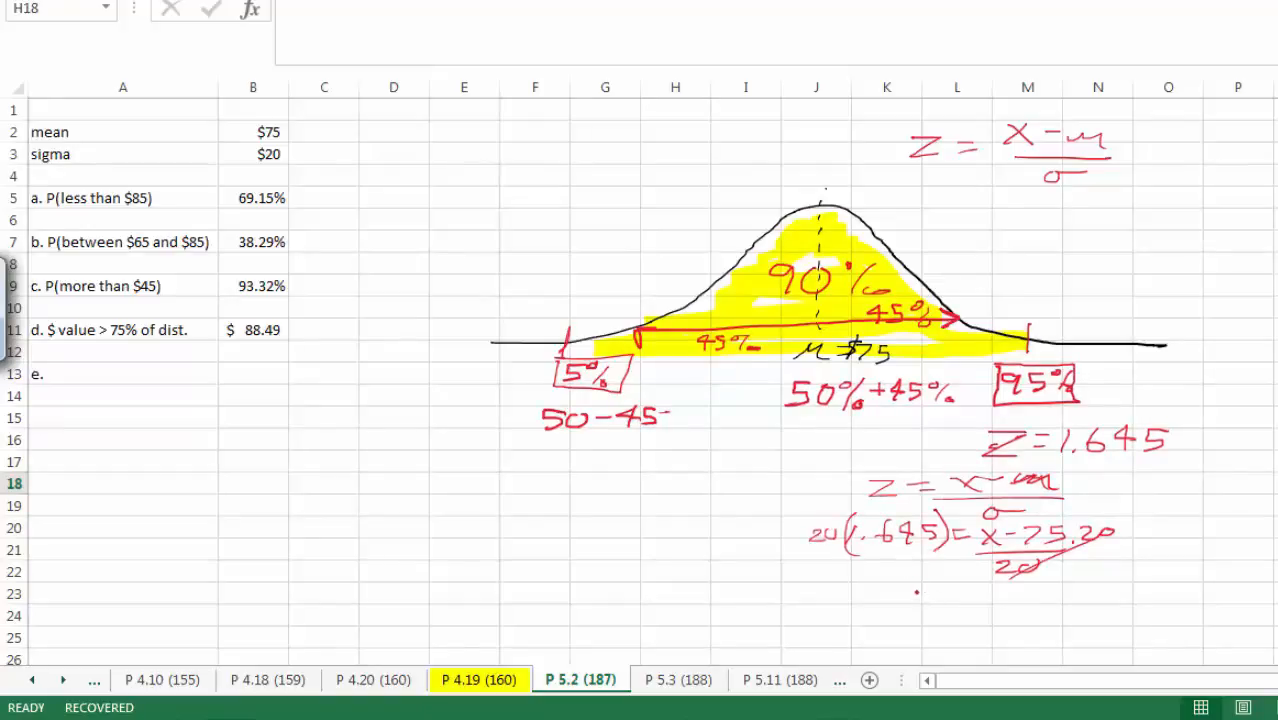
{"action": "mouse_move", "coordinate": [858, 574]}
{"action": "left_mouse_down"}
{"action": "mouse_move", "coordinate": [862, 590]}
{"action": "mouse_move", "coordinate": [918, 574]}
{"action": "mouse_move", "coordinate": [922, 590]}
{"action": "mouse_move", "coordinate": [1040, 580]}
{"action": "mouse_move", "coordinate": [991, 600]}
{"action": "left_mouse_up"}
{"action": "left_click", "coordinate": [945, 578]}
{"action": "left_click_drag", "start_coordinate": [1004, 593], "coordinate": [1018, 602]}
{"action": "mouse_move", "coordinate": [1022, 593]}
{"action": "left_mouse_down"}
{"action": "mouse_move", "coordinate": [1037, 593]}
{"action": "mouse_move", "coordinate": [1032, 583]}
{"action": "left_mouse_up"}
{"action": "left_click_drag", "start_coordinate": [869, 603], "coordinate": [882, 610]}
{"action": "mouse_move", "coordinate": [888, 596]}
{"action": "left_mouse_down"}
{"action": "mouse_move", "coordinate": [906, 604]}
{"action": "mouse_move", "coordinate": [894, 610]}
{"action": "left_mouse_up"}
{"action": "left_click_drag", "start_coordinate": [922, 594], "coordinate": [920, 606]}
{"action": "left_click_drag", "start_coordinate": [856, 612], "coordinate": [1044, 610]}
{"action": "mouse_move", "coordinate": [867, 604]}
{"action": "left_mouse_down"}
{"action": "mouse_move", "coordinate": [891, 603]}
{"action": "mouse_move", "coordinate": [876, 609]}
{"action": "left_mouse_up"}
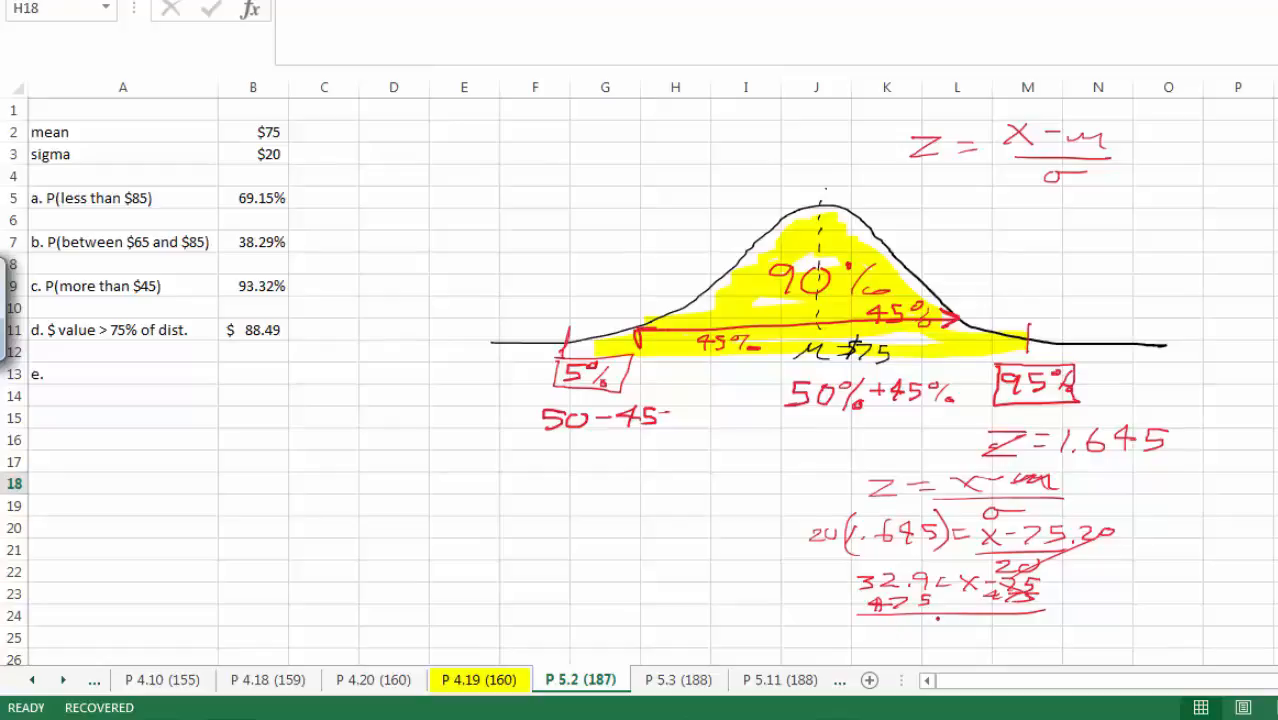
- Handwrite the solution 107.9 = x below the line of the red working
{"action": "left_click_drag", "start_coordinate": [905, 629], "coordinate": [900, 622]}
{"action": "mouse_move", "coordinate": [911, 621]}
{"action": "left_mouse_down"}
{"action": "mouse_move", "coordinate": [919, 632]}
{"action": "mouse_move", "coordinate": [976, 622]}
{"action": "left_mouse_up"}
{"action": "left_click", "coordinate": [935, 630]}
{"action": "left_click_drag", "start_coordinate": [962, 631], "coordinate": [1006, 638]}
{"action": "left_click_drag", "start_coordinate": [1006, 618], "coordinate": [984, 638]}
- Handwrite $107.29 below the boxed 95% and draw a curved red arrow over the curve to the 5% mark
{"action": "left_click_drag", "start_coordinate": [1003, 405], "coordinate": [1004, 426]}
{"action": "mouse_move", "coordinate": [1022, 405]}
{"action": "left_mouse_down"}
{"action": "mouse_move", "coordinate": [1018, 419]}
{"action": "mouse_move", "coordinate": [1022, 405]}
{"action": "left_mouse_up"}
{"action": "mouse_move", "coordinate": [1040, 404]}
{"action": "left_mouse_down"}
{"action": "mouse_move", "coordinate": [1054, 404]}
{"action": "mouse_move", "coordinate": [1046, 424]}
{"action": "mouse_move", "coordinate": [1084, 421]}
{"action": "left_mouse_up"}
{"action": "left_click", "coordinate": [1062, 422]}
{"action": "left_click_drag", "start_coordinate": [1097, 408], "coordinate": [1096, 426]}
{"action": "left_click_drag", "start_coordinate": [1000, 406], "coordinate": [986, 422]}
{"action": "left_click_drag", "start_coordinate": [994, 402], "coordinate": [991, 427]}
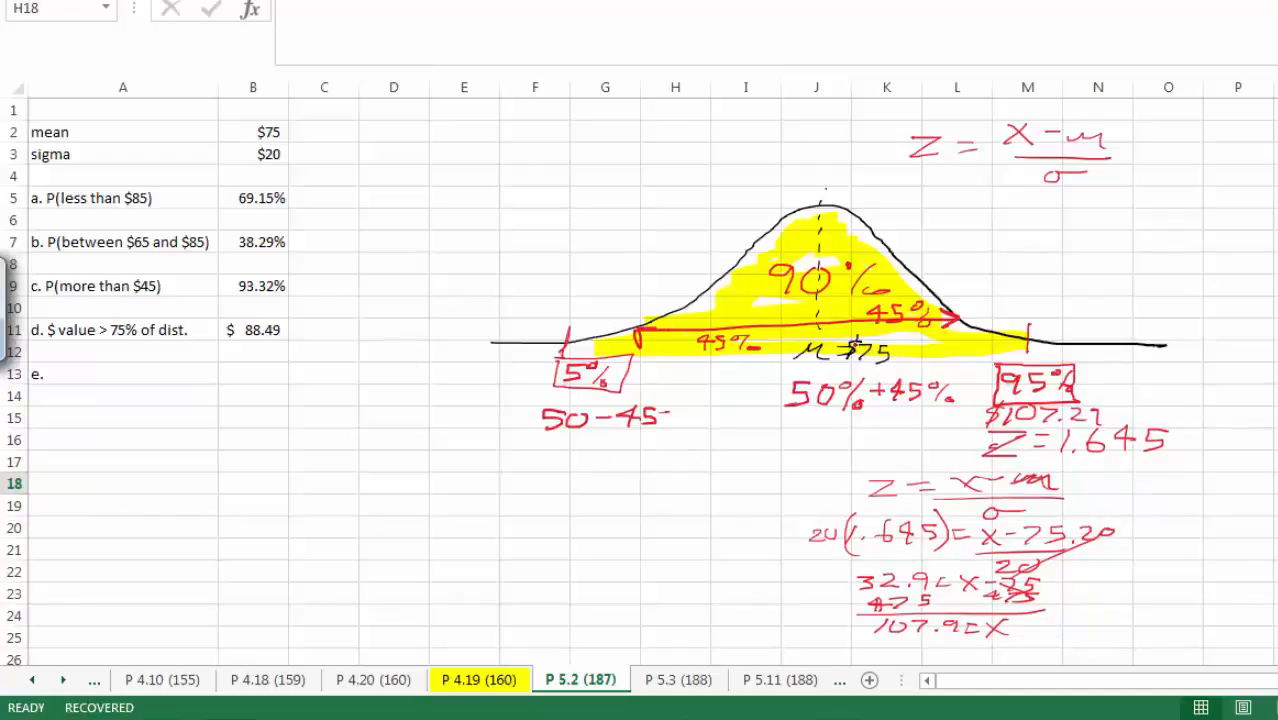
{"action": "mouse_move", "coordinate": [1022, 300]}
{"action": "left_mouse_down"}
{"action": "mouse_move", "coordinate": [958, 206]}
{"action": "mouse_move", "coordinate": [617, 221]}
{"action": "mouse_move", "coordinate": [570, 305]}
{"action": "mouse_move", "coordinate": [642, 307]}
{"action": "left_mouse_up"}
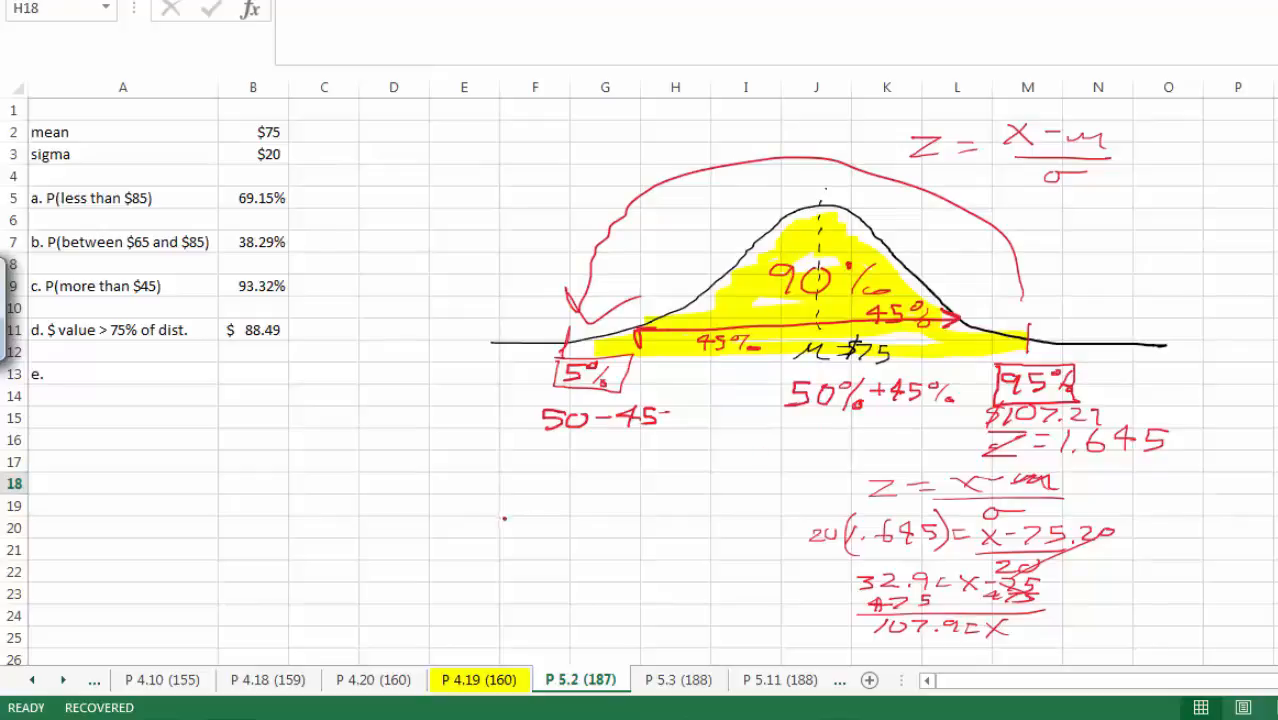
- Handwrite the subtraction 107.29 − 75 in red below the 5% side, with a line beneath it
{"action": "mouse_move", "coordinate": [498, 478]}
{"action": "left_mouse_down"}
{"action": "mouse_move", "coordinate": [494, 497]}
{"action": "mouse_move", "coordinate": [511, 481]}
{"action": "mouse_move", "coordinate": [584, 497]}
{"action": "left_mouse_up"}
{"action": "left_click", "coordinate": [553, 494]}
{"action": "left_click_drag", "start_coordinate": [604, 480], "coordinate": [602, 502]}
{"action": "left_click_drag", "start_coordinate": [488, 519], "coordinate": [505, 519]}
{"action": "left_click", "coordinate": [548, 521]}
{"action": "mouse_move", "coordinate": [518, 512]}
{"action": "left_mouse_down"}
{"action": "mouse_move", "coordinate": [530, 531]}
{"action": "mouse_move", "coordinate": [622, 540]}
{"action": "left_mouse_up"}
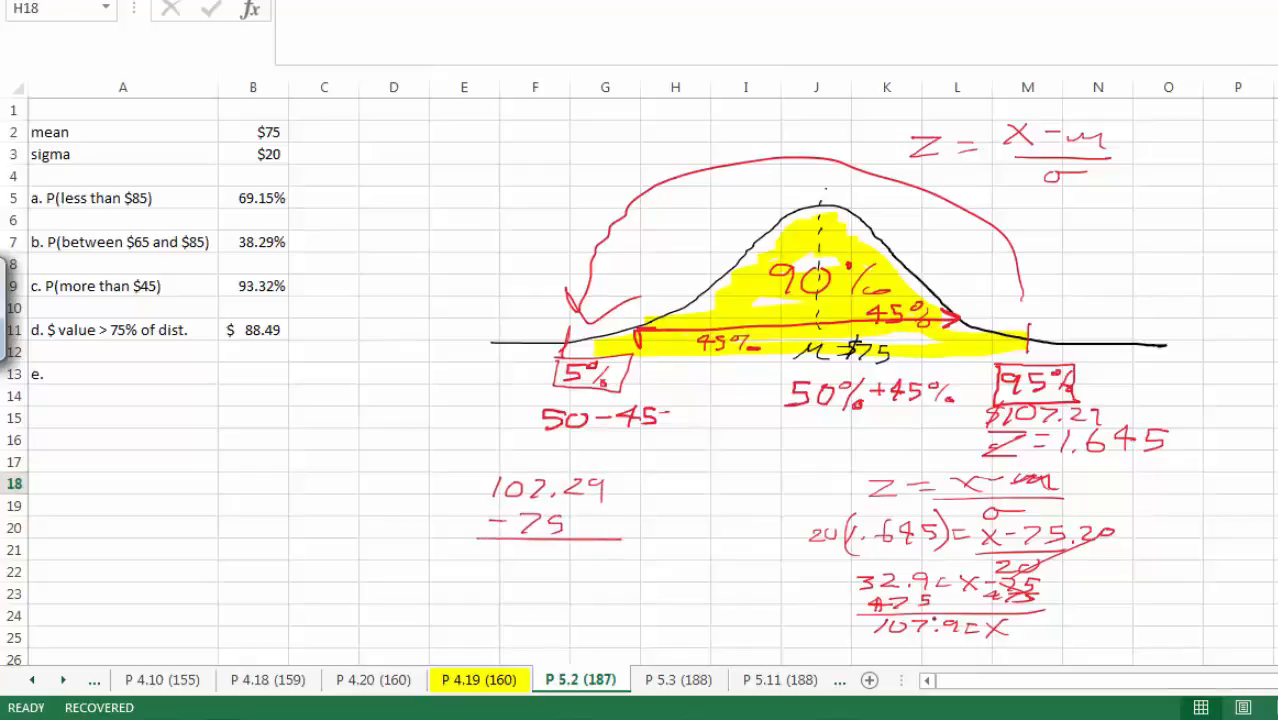
- Circle 32.9 in the red working and handwrite $32.9 as the result of the subtraction
{"action": "mouse_move", "coordinate": [884, 566]}
{"action": "left_mouse_down"}
{"action": "mouse_move", "coordinate": [905, 549]}
{"action": "mouse_move", "coordinate": [806, 582]}
{"action": "left_mouse_up"}
{"action": "mouse_move", "coordinate": [498, 548]}
{"action": "left_mouse_down"}
{"action": "mouse_move", "coordinate": [518, 552]}
{"action": "mouse_move", "coordinate": [504, 572]}
{"action": "left_mouse_up"}
{"action": "left_click_drag", "start_coordinate": [530, 556], "coordinate": [584, 580]}
{"action": "left_click", "coordinate": [558, 574]}
{"action": "left_click_drag", "start_coordinate": [490, 546], "coordinate": [466, 568]}
{"action": "left_click_drag", "start_coordinate": [482, 538], "coordinate": [464, 579]}
- Handwrite $32.90 in red below the boxed 5% label
{"action": "left_click_drag", "start_coordinate": [534, 380], "coordinate": [536, 398]}
{"action": "left_click_drag", "start_coordinate": [558, 384], "coordinate": [576, 400]}
{"action": "left_click", "coordinate": [590, 398]}
{"action": "mouse_move", "coordinate": [610, 386]}
{"action": "left_mouse_down"}
{"action": "mouse_move", "coordinate": [604, 398]}
{"action": "mouse_move", "coordinate": [622, 388]}
{"action": "left_mouse_up"}
{"action": "mouse_move", "coordinate": [528, 374]}
{"action": "left_mouse_down"}
{"action": "mouse_move", "coordinate": [508, 394]}
{"action": "mouse_move", "coordinate": [516, 402]}
{"action": "left_mouse_up"}
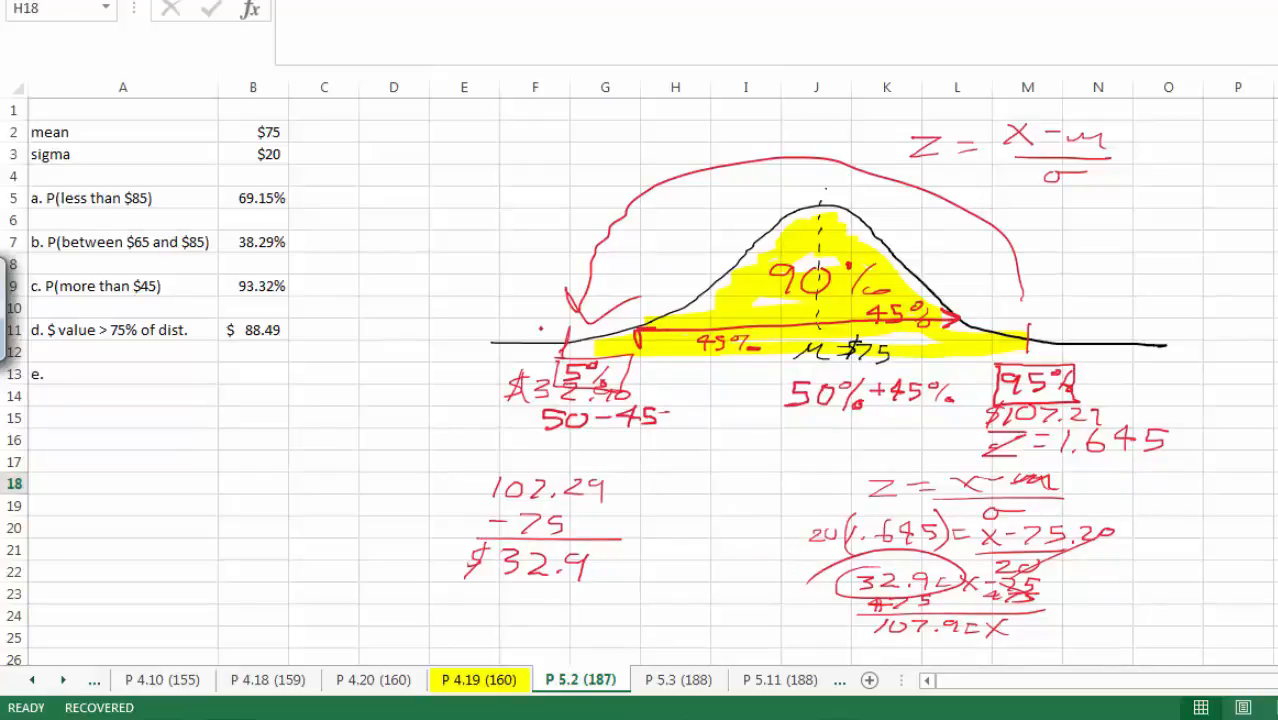
- Complete the label in A13 as "e. $ value > 95% of dist."
{"action": "left_click", "coordinate": [70, 370]}
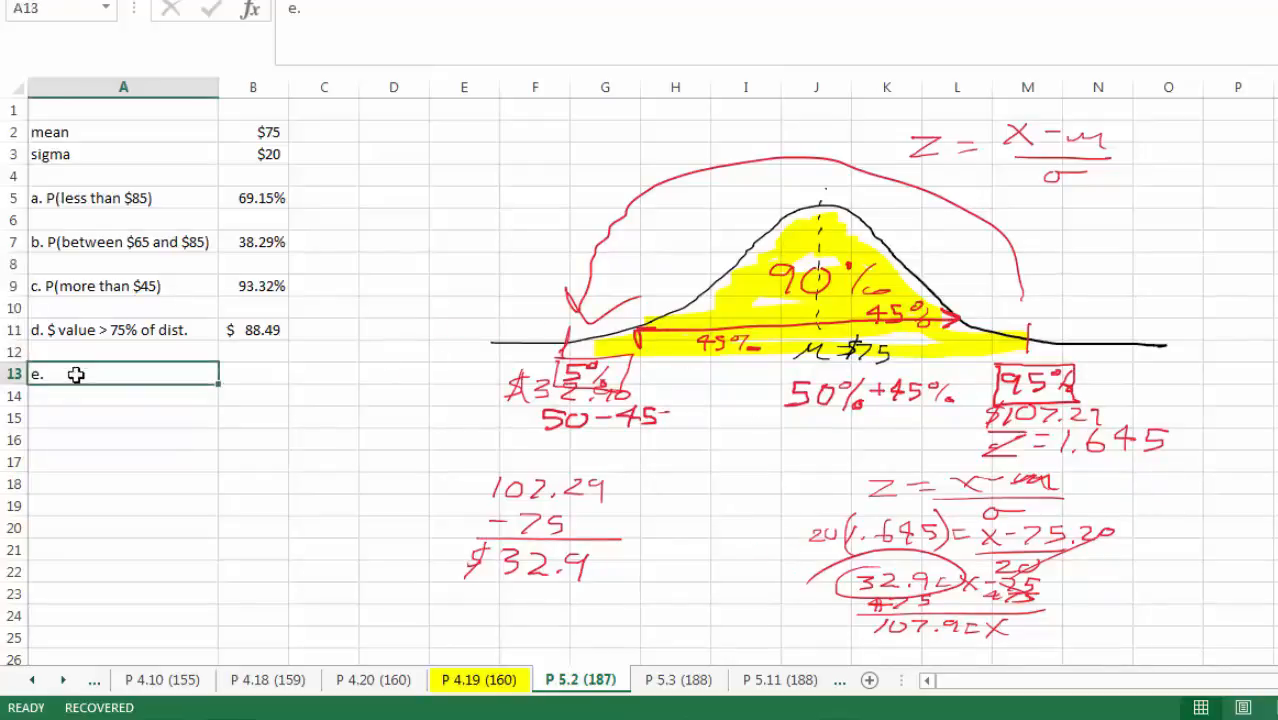
{"action": "left_click", "coordinate": [377, 26]}
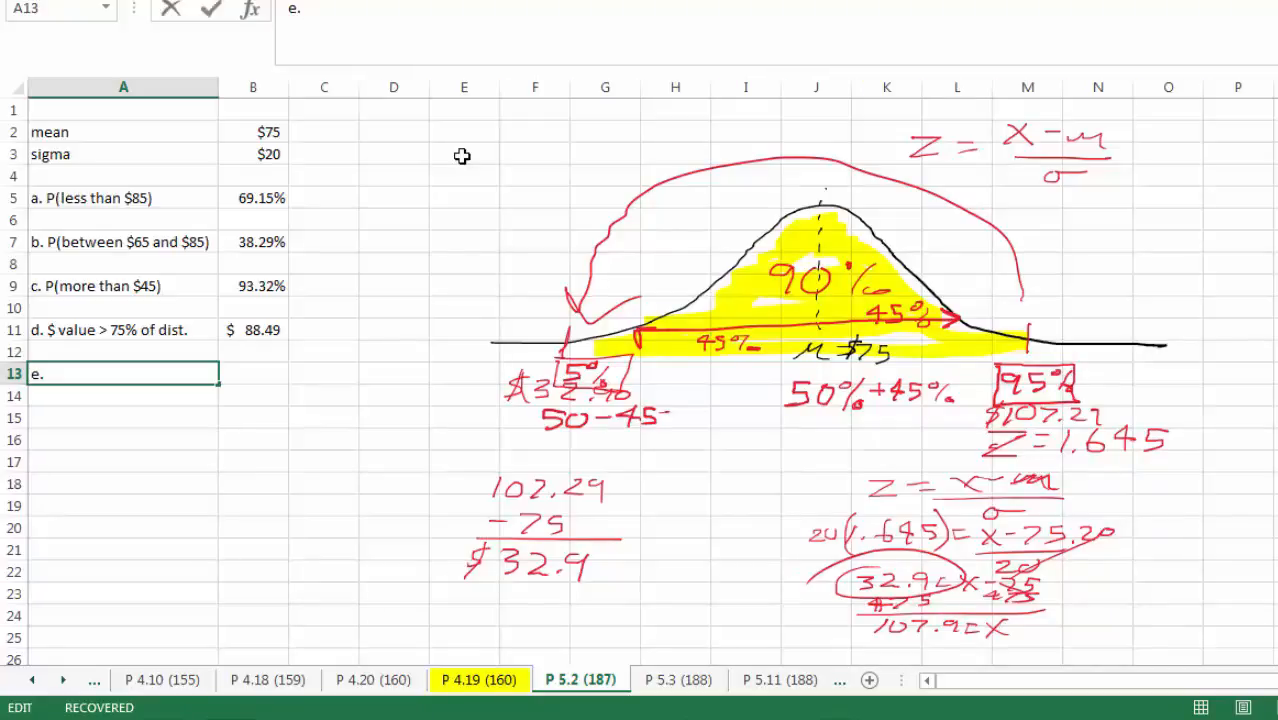
{"action": "double_click", "coordinate": [171, 380]}
{"action": "left_click", "coordinate": [345, 26]}
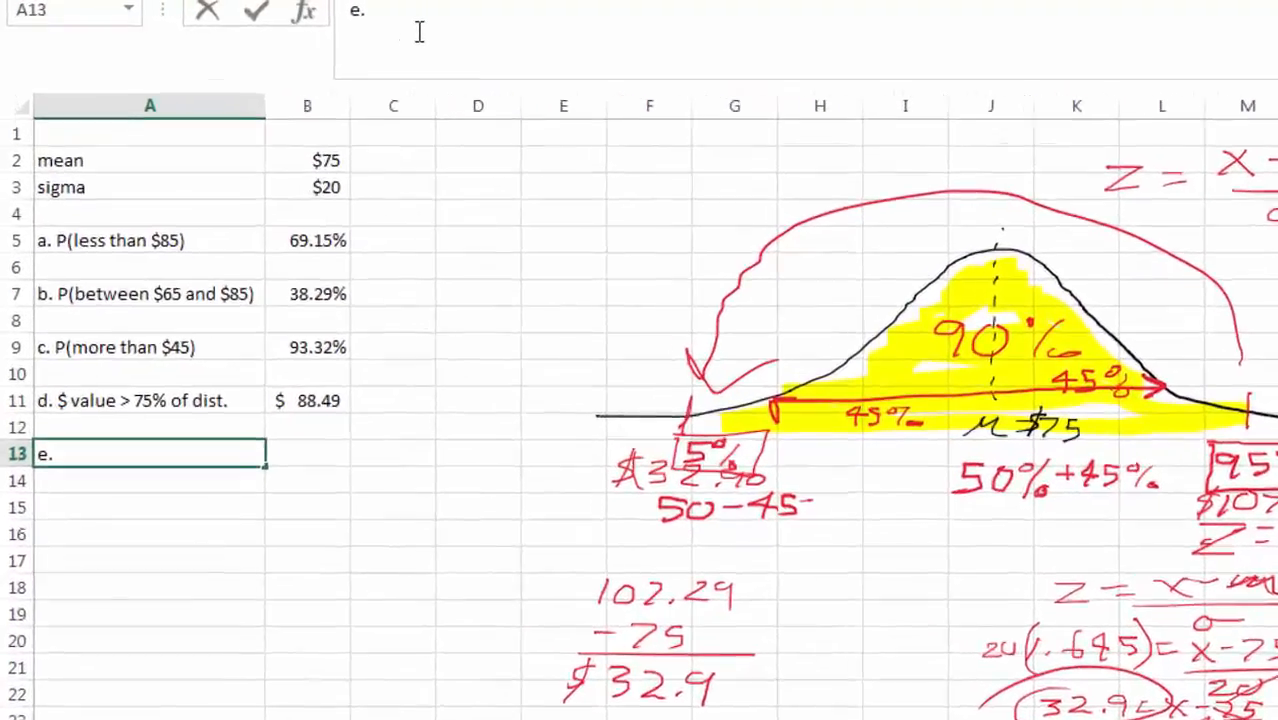
{"action": "type", "text": "$ va"}
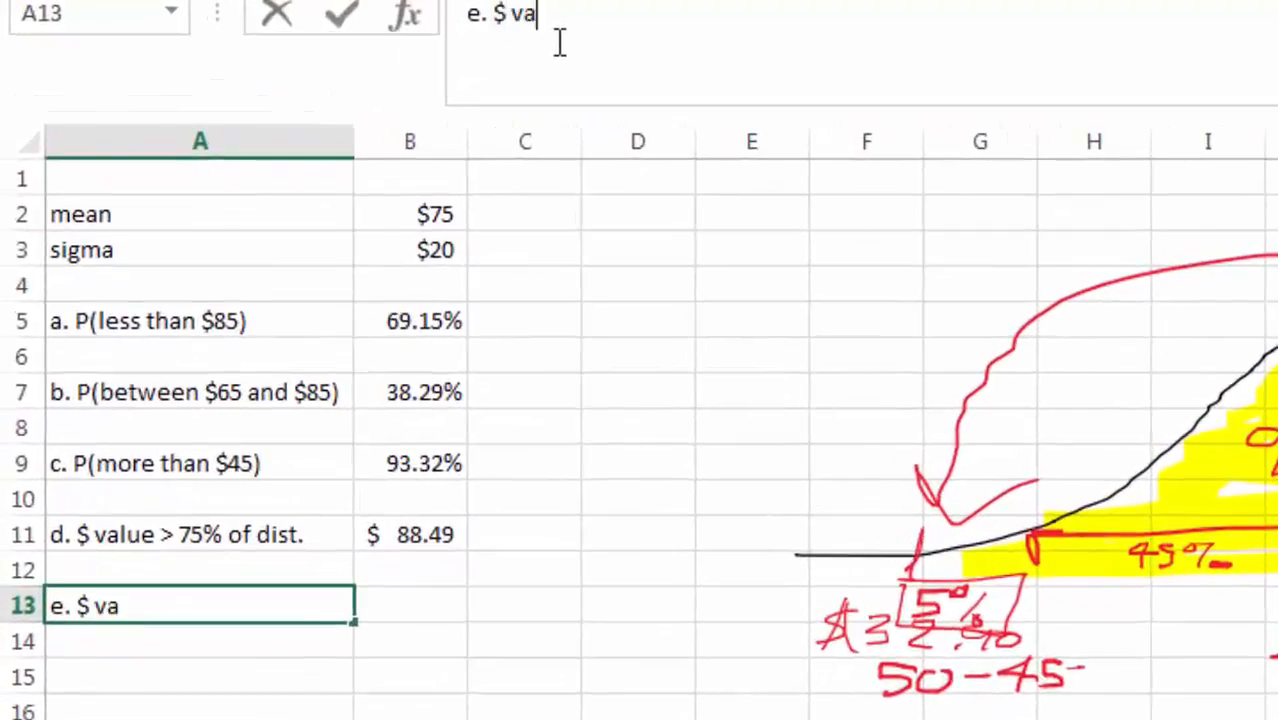
{"action": "type", "text": "lue > 95%"}
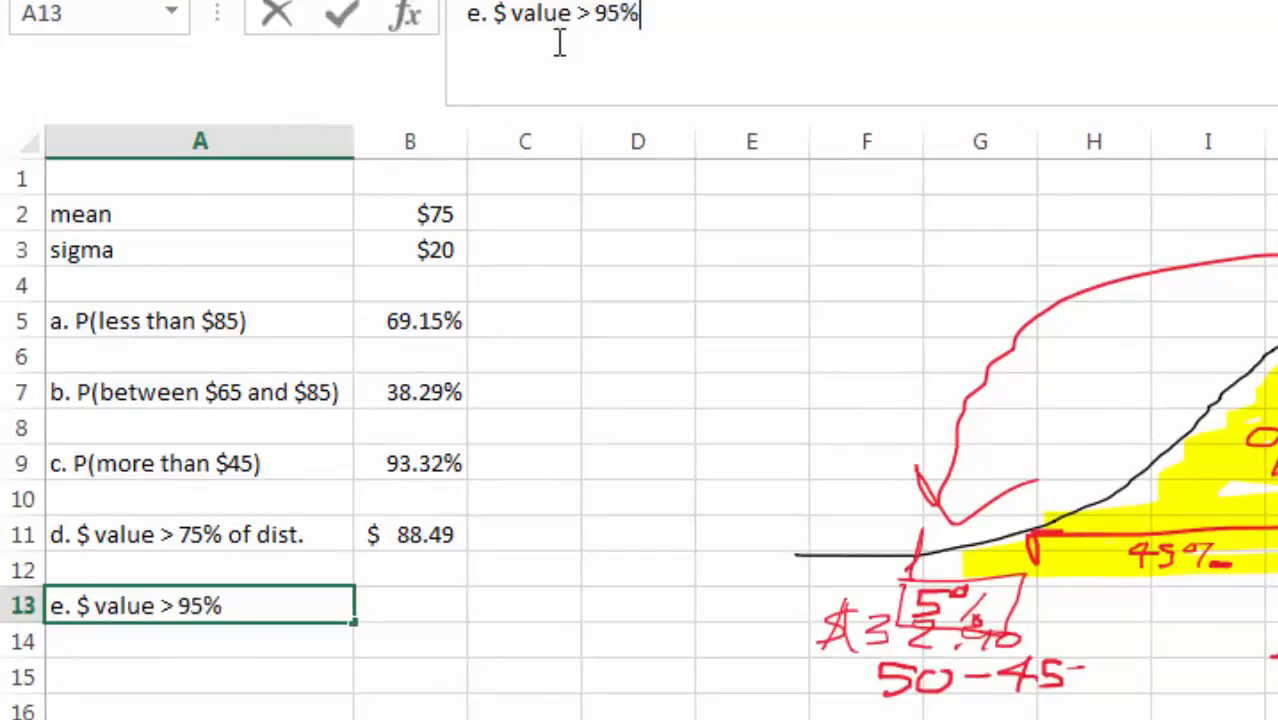
{"action": "type", "text": " of dist."}
- Enter =NORM.INV(.95,75,20) in B13 for the upper dollar limit
{"action": "key", "text": "Tab"}
{"action": "type", "text": "=norm."}
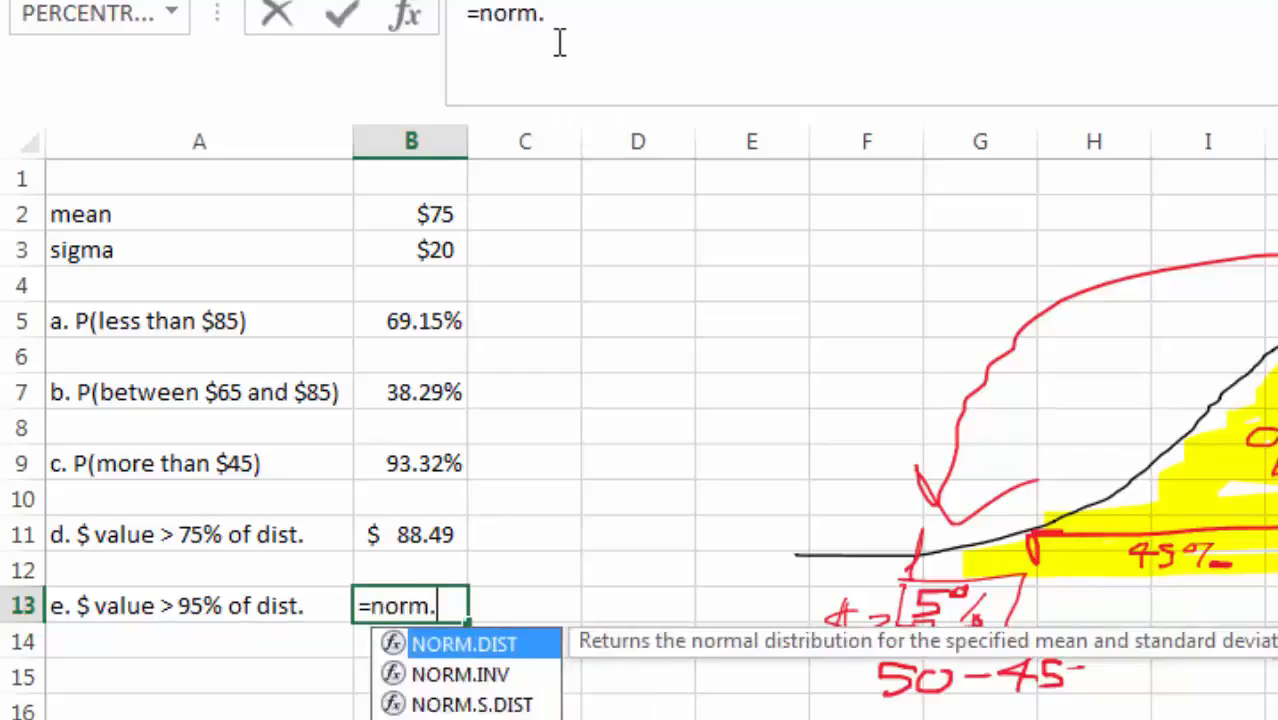
{"action": "type", "text": "inv(."}
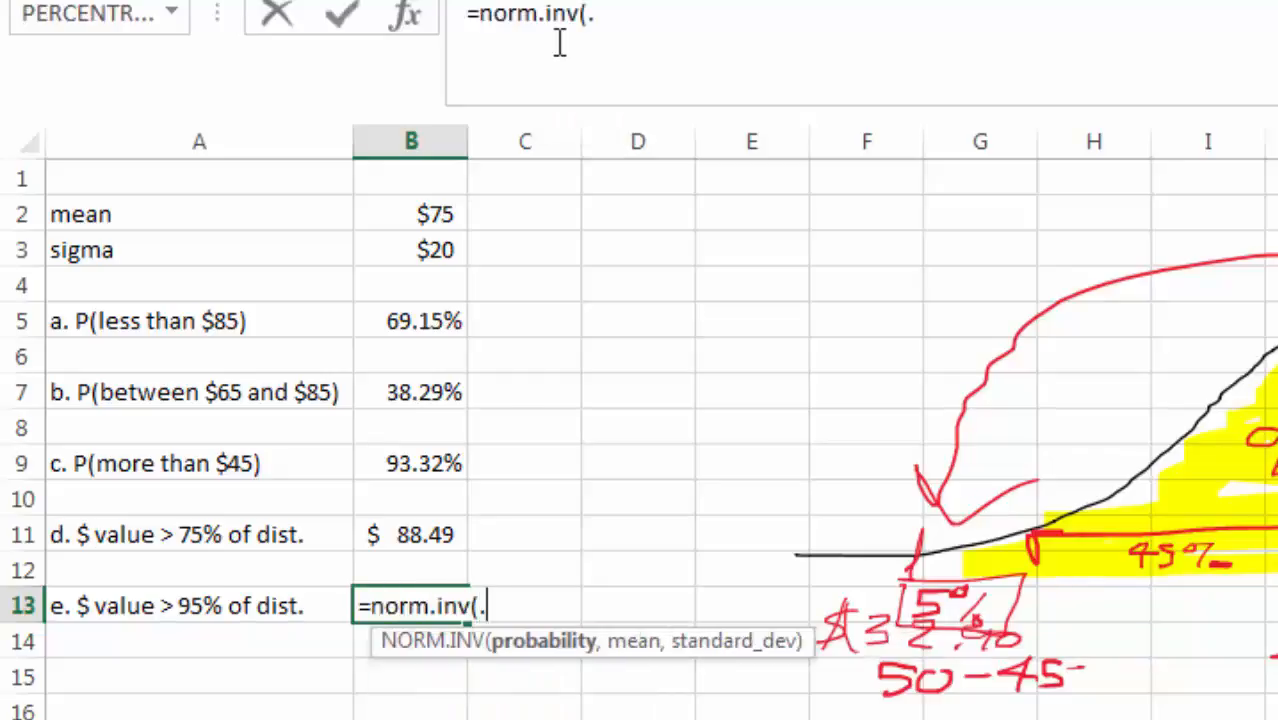
{"action": "type", "text": "95,75"}
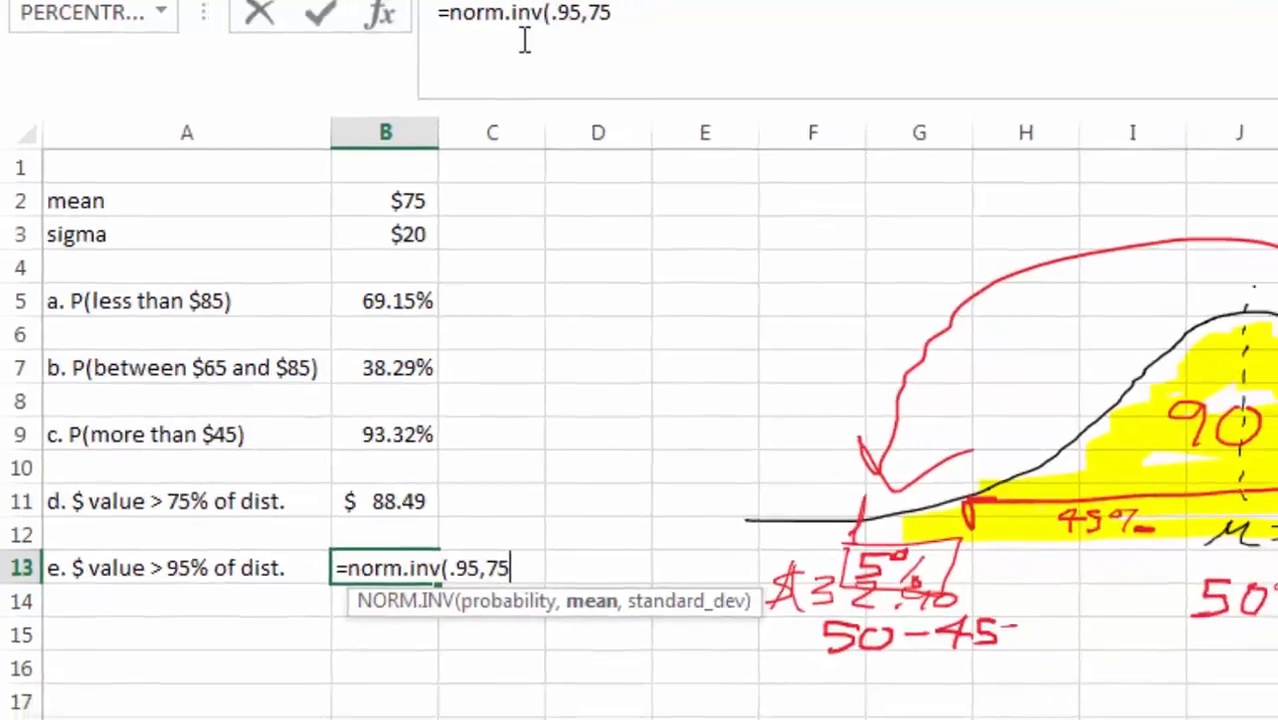
{"action": "type", "text": ",20"}
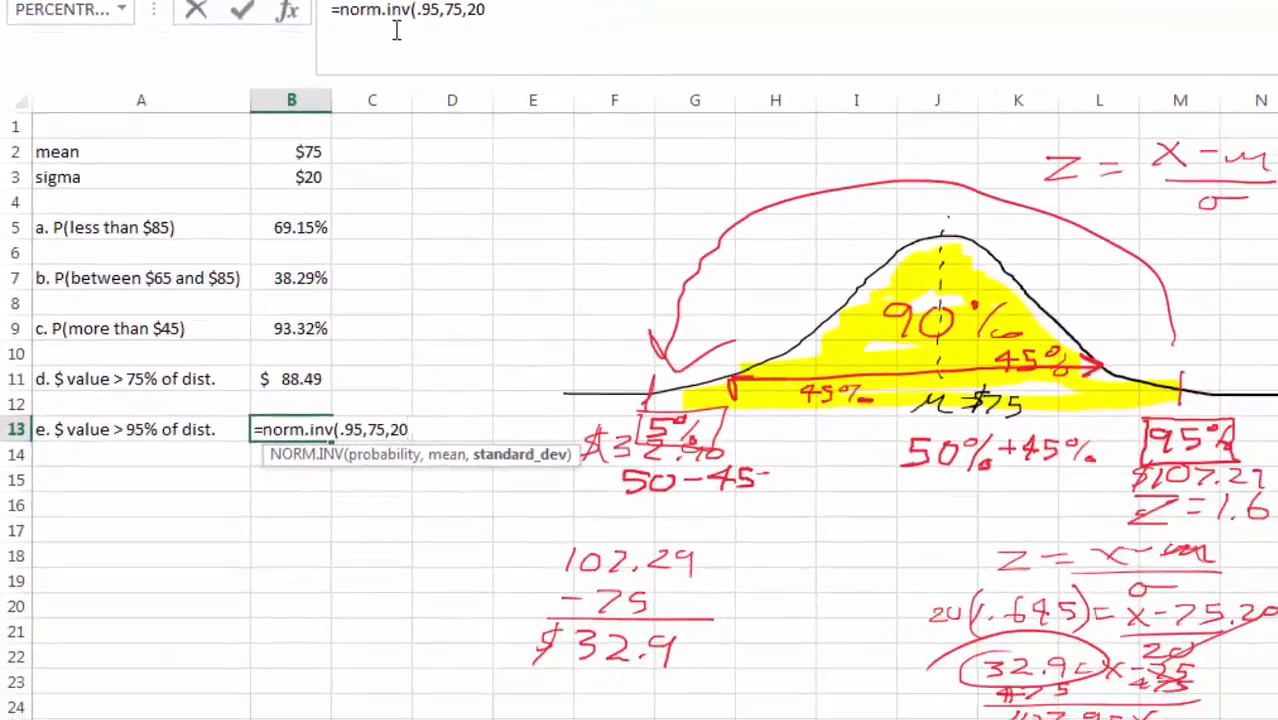
{"action": "key", "text": "Return"}
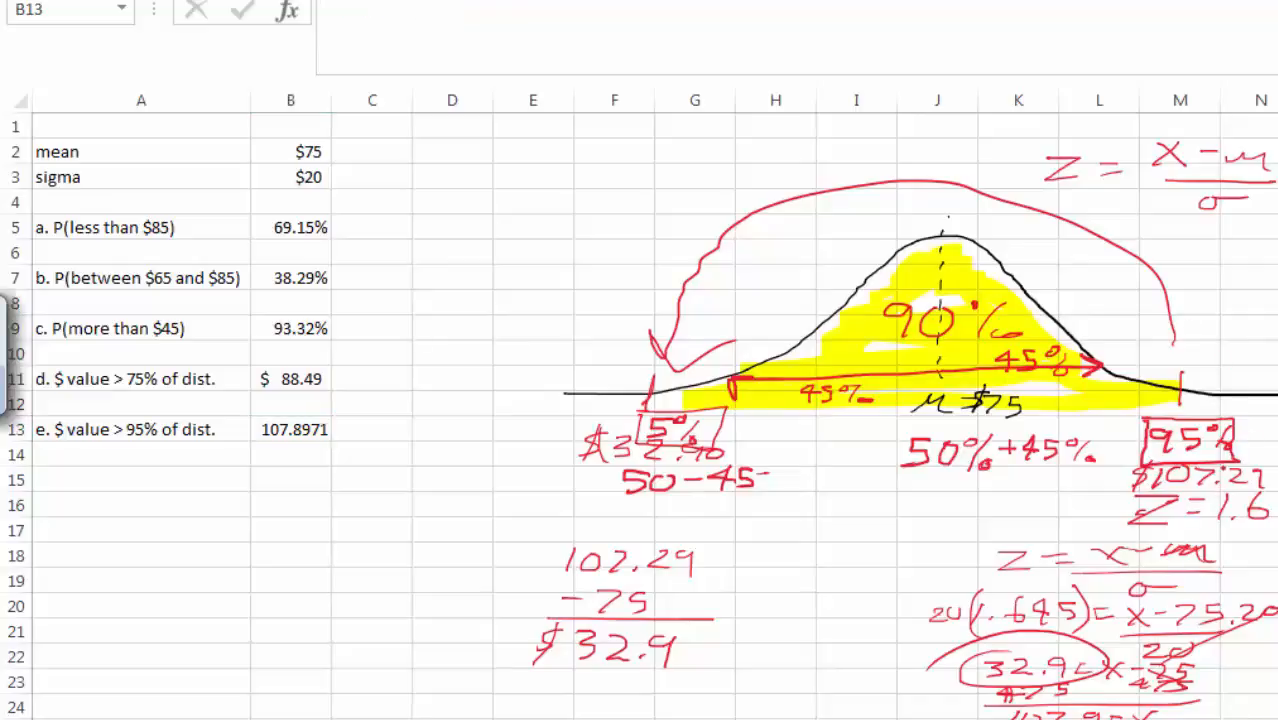
- Leave inking and format the upper limit in B13 in dollars with two decimals
{"action": "mouse_move", "coordinate": [1228, 467]}
{"action": "left_mouse_down"}
{"action": "mouse_move", "coordinate": [1238, 492]}
{"action": "mouse_move", "coordinate": [1262, 476]}
{"action": "left_mouse_up"}
{"action": "key", "text": "Escape"}
{"action": "left_click", "coordinate": [284, 432]}
{"action": "left_click", "coordinate": [815, 40]}
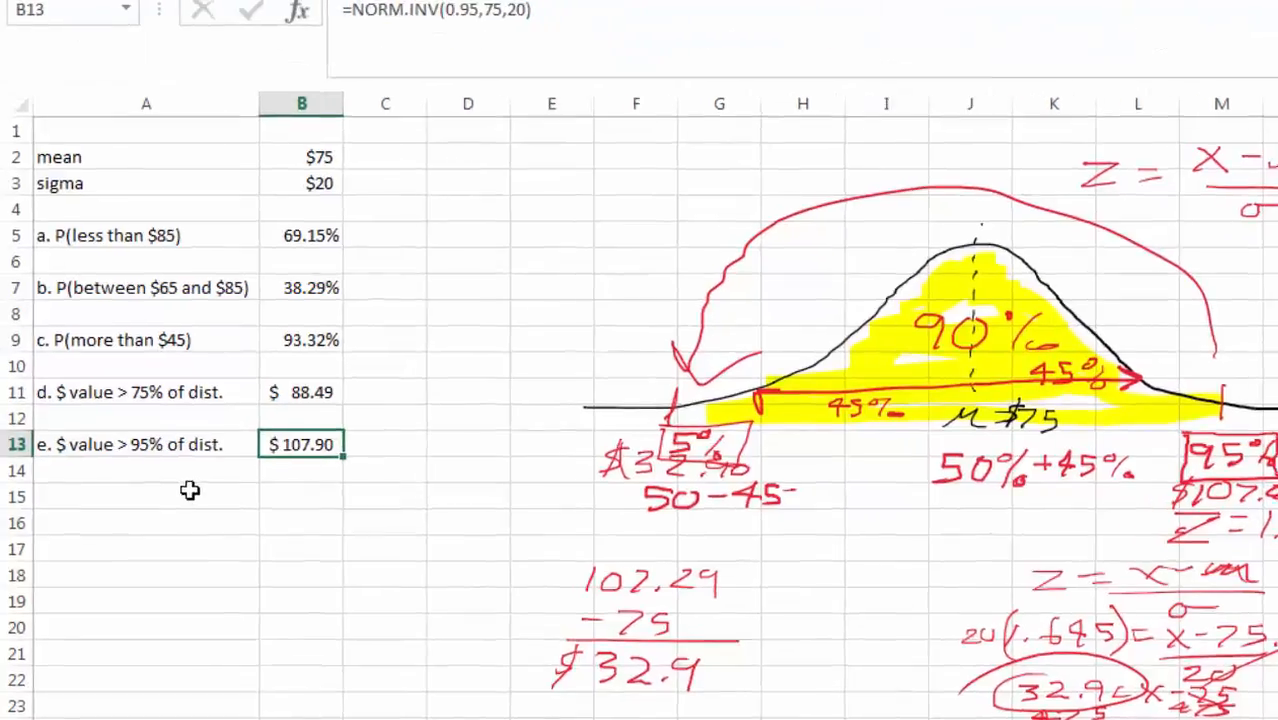
- Enter the label "$ value < 5% of dist." in A14
{"action": "left_click", "coordinate": [183, 456]}
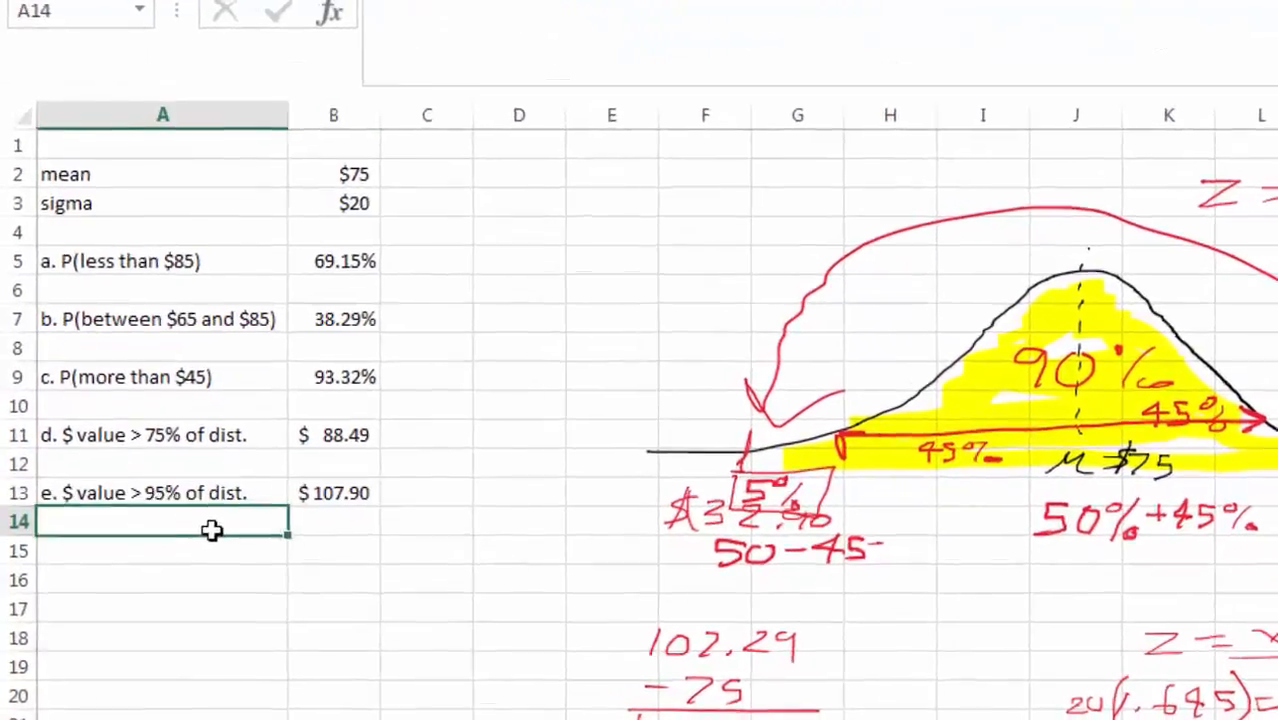
{"action": "type", "text": "$"}
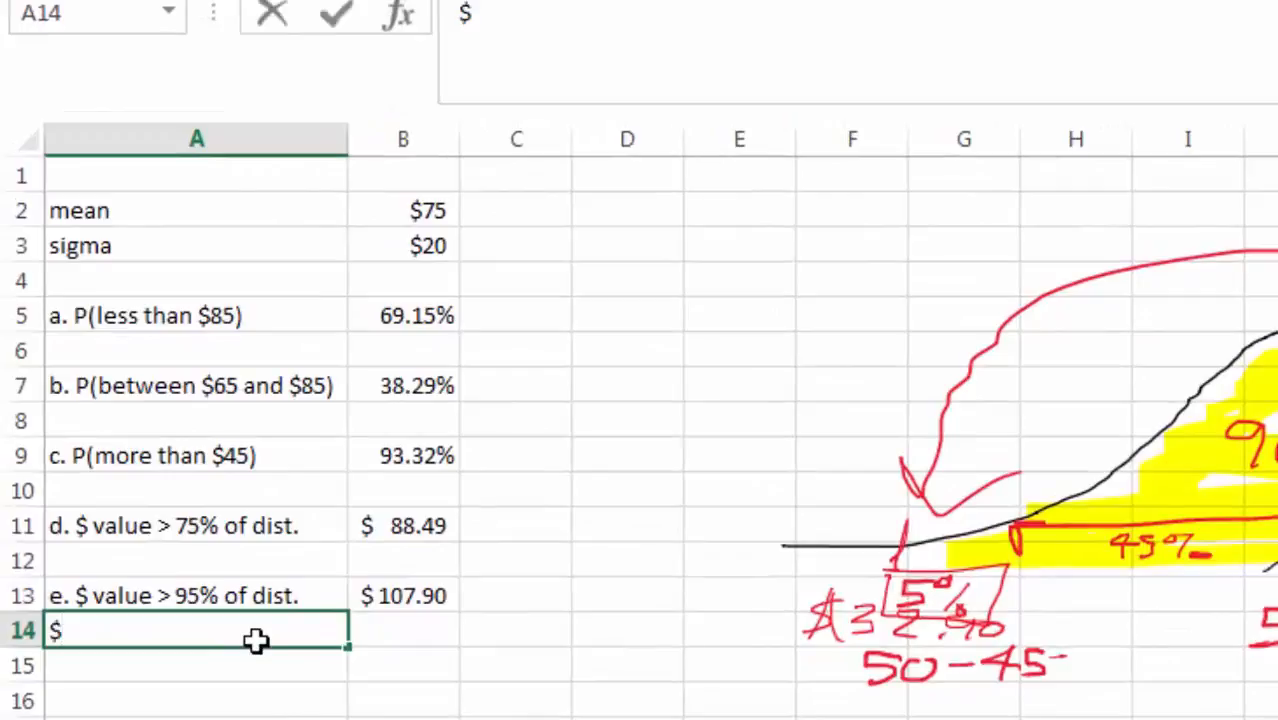
{"action": "type", "text": " value"}
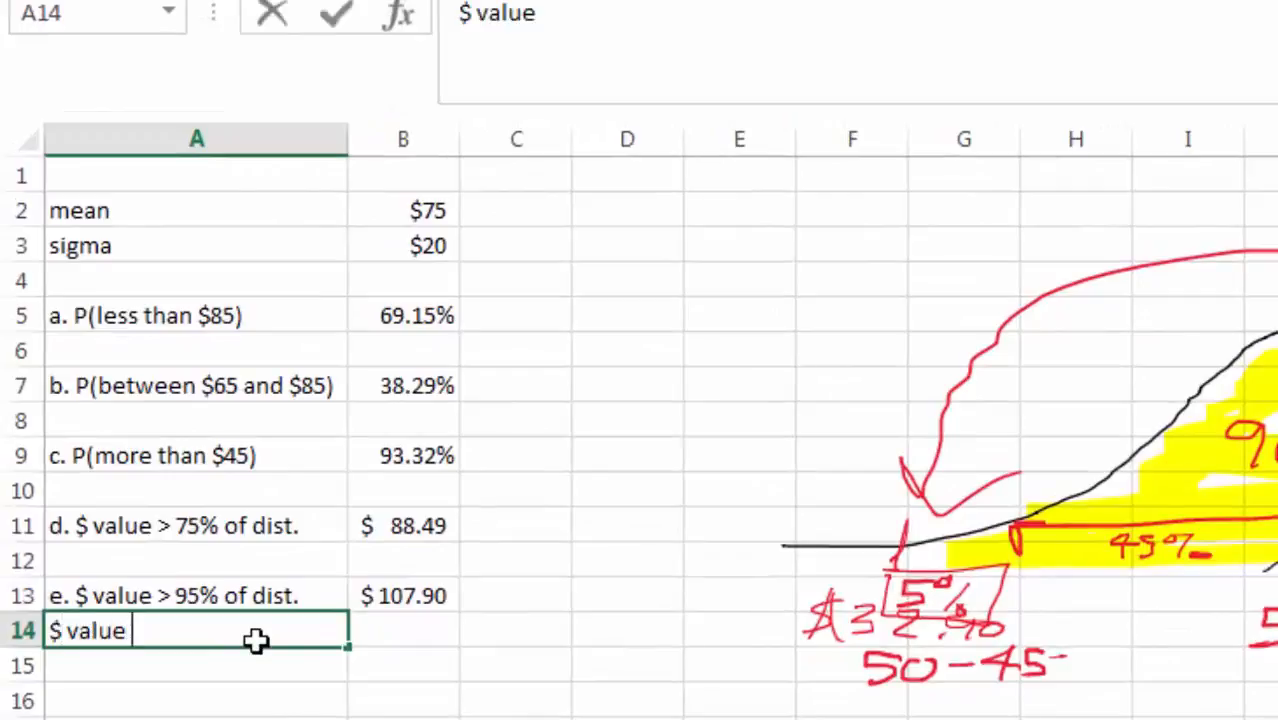
{"action": "type", "text": " < 5%"}
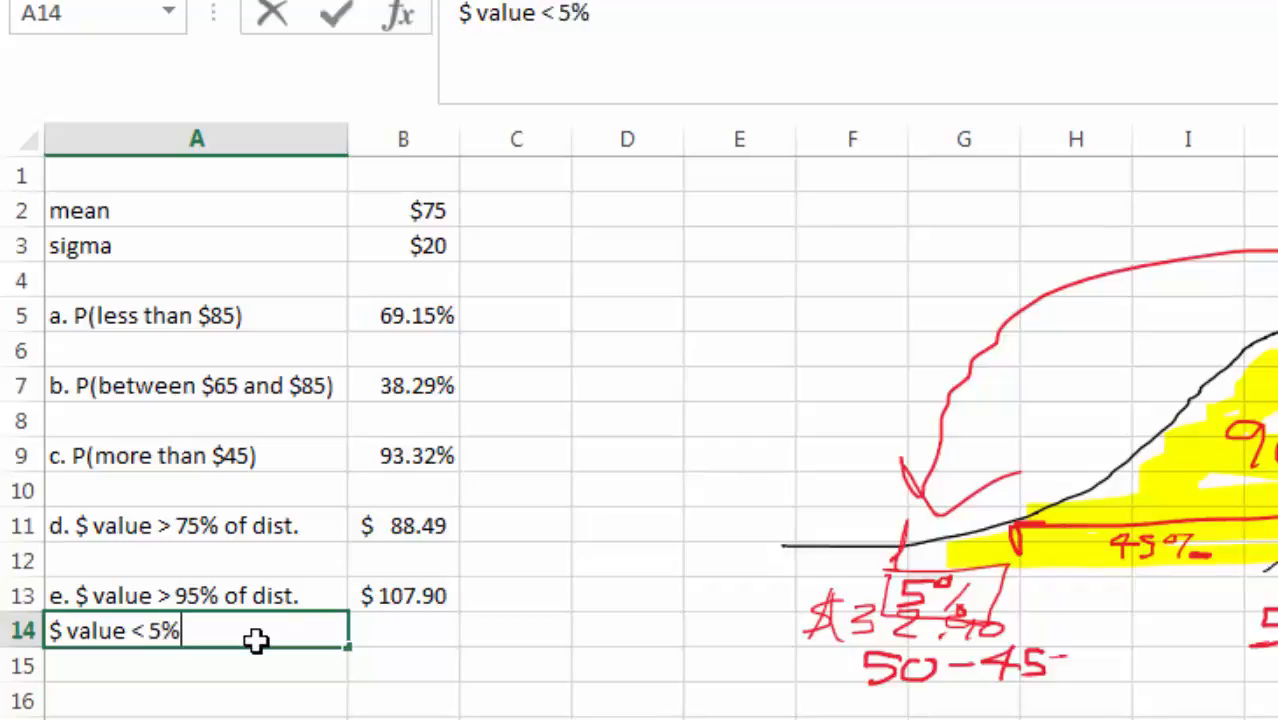
{"action": "type", "text": " of dist."}
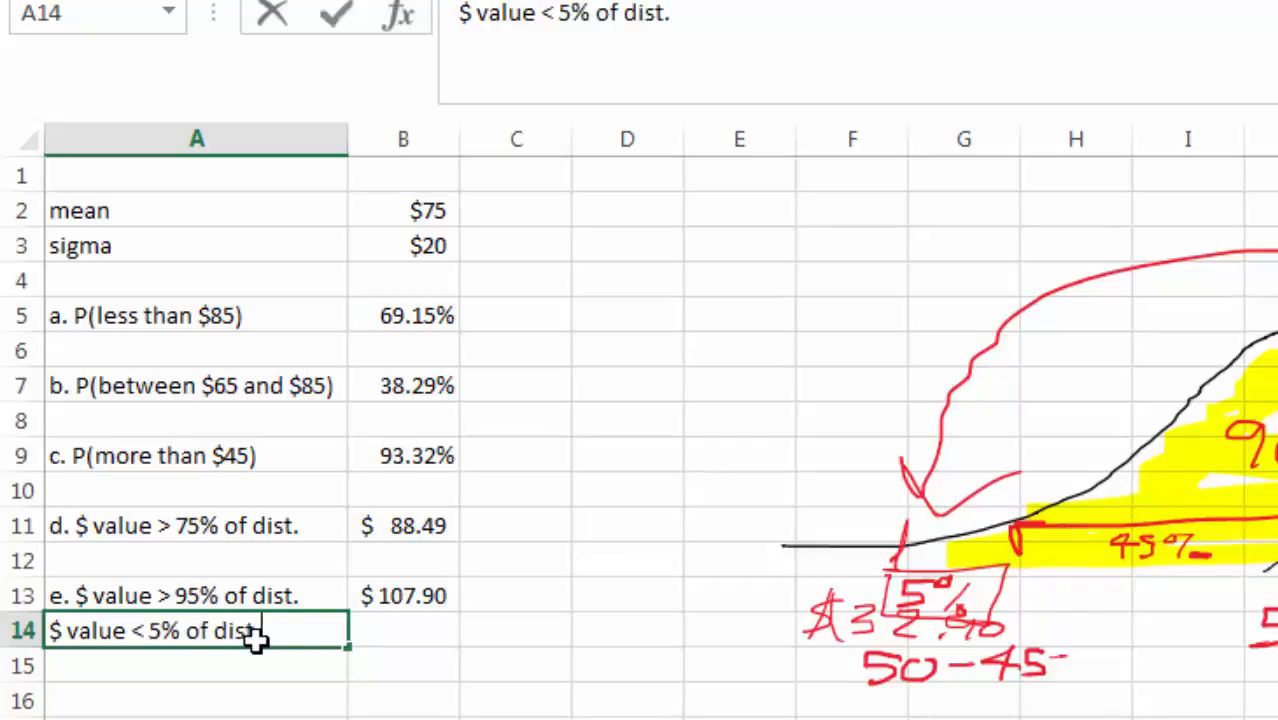
- Enter =NORM.INV(.05,75,20) in B14 for the lower dollar limit
{"action": "key", "text": "Tab"}
{"action": "type", "text": "=norm.iv"}
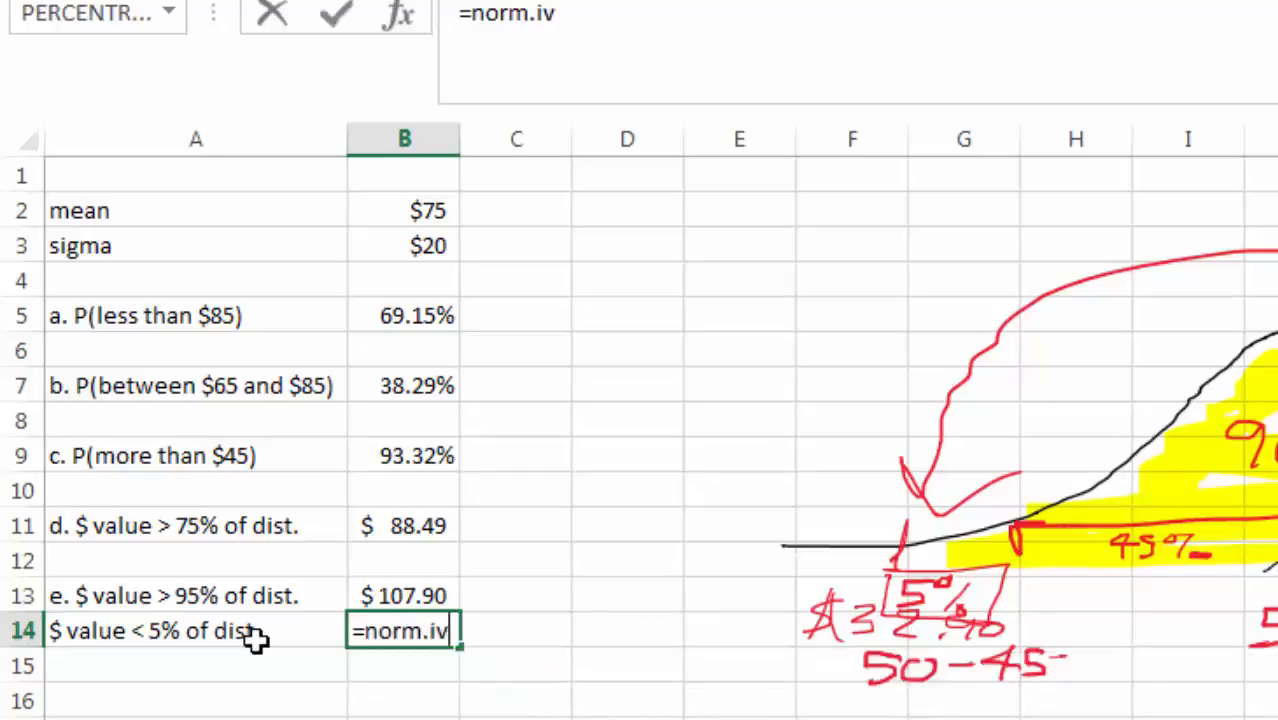
{"action": "key", "text": "BackSpace"}
{"action": "type", "text": "nv"}
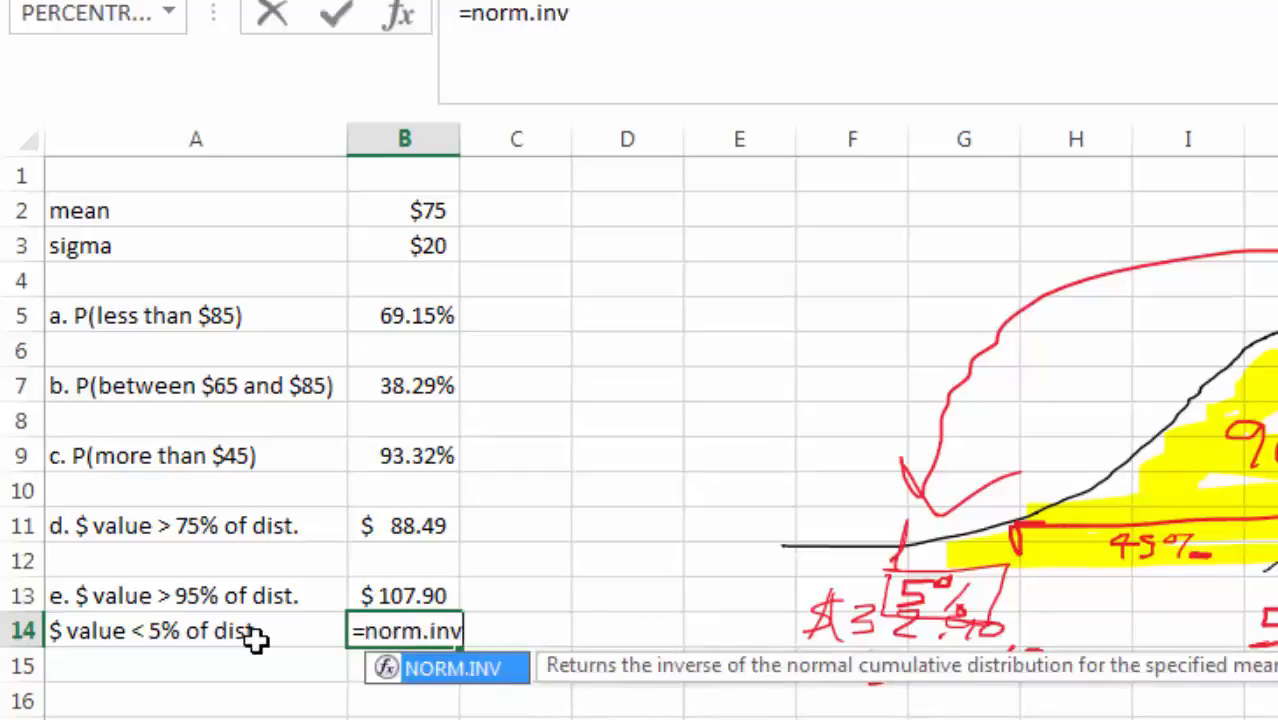
{"action": "type", "text": "(.05"}
{"action": "key", "text": "BackSpace"}
{"action": "type", "text": "05"}
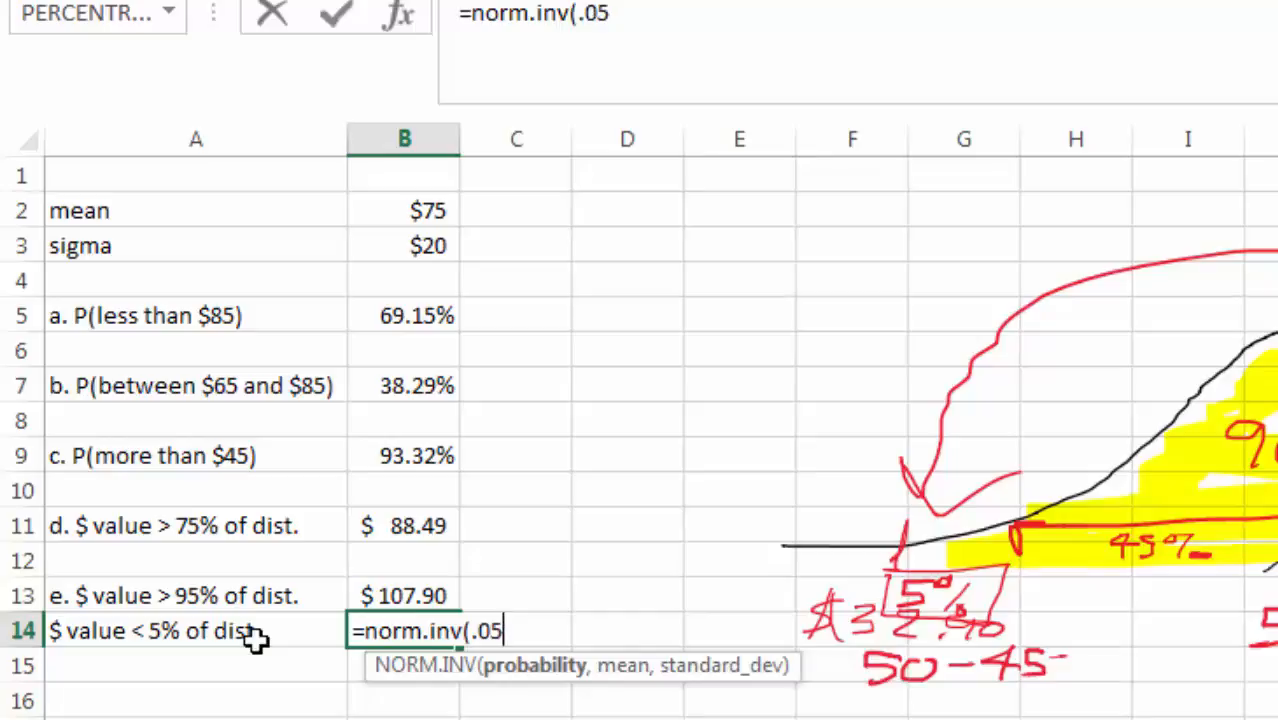
{"action": "type", "text": ",75,20)"}
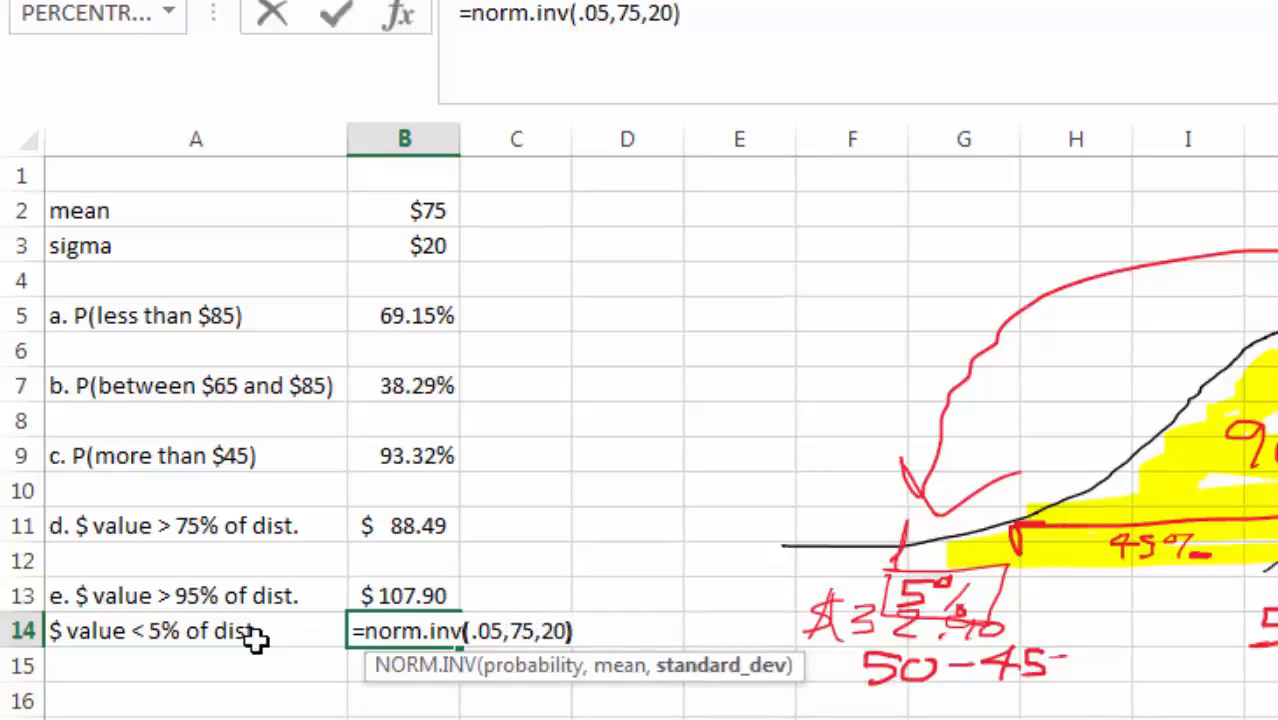
{"action": "key", "text": "Return"}
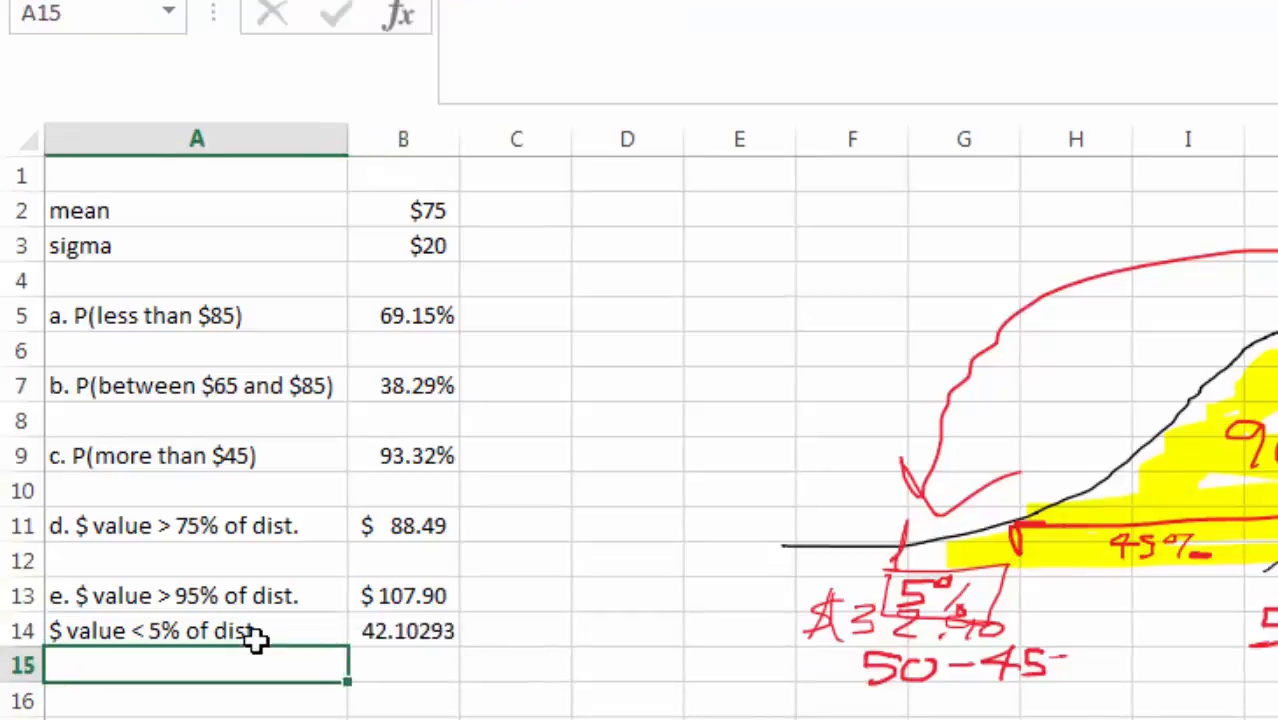
- Apply the dollar accounting format to the lower limit in B14
{"action": "left_click", "coordinate": [380, 630]}
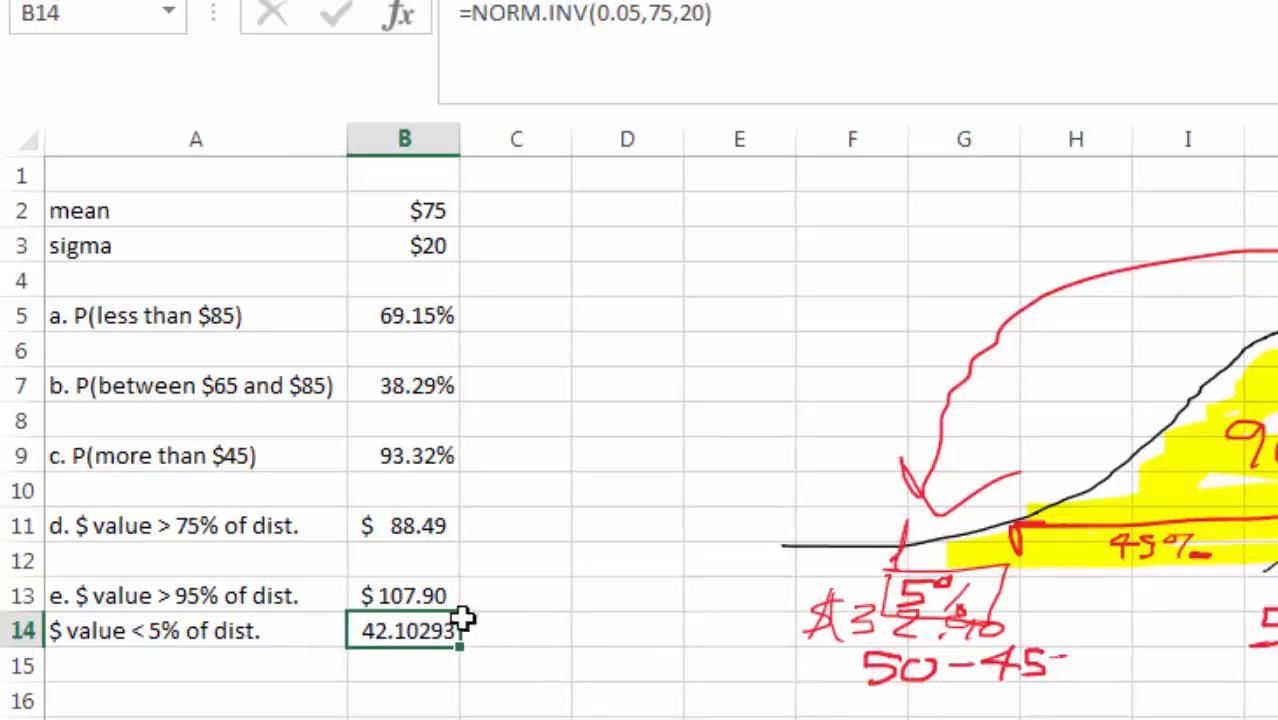
{"action": "left_click", "coordinate": [140, 0]}
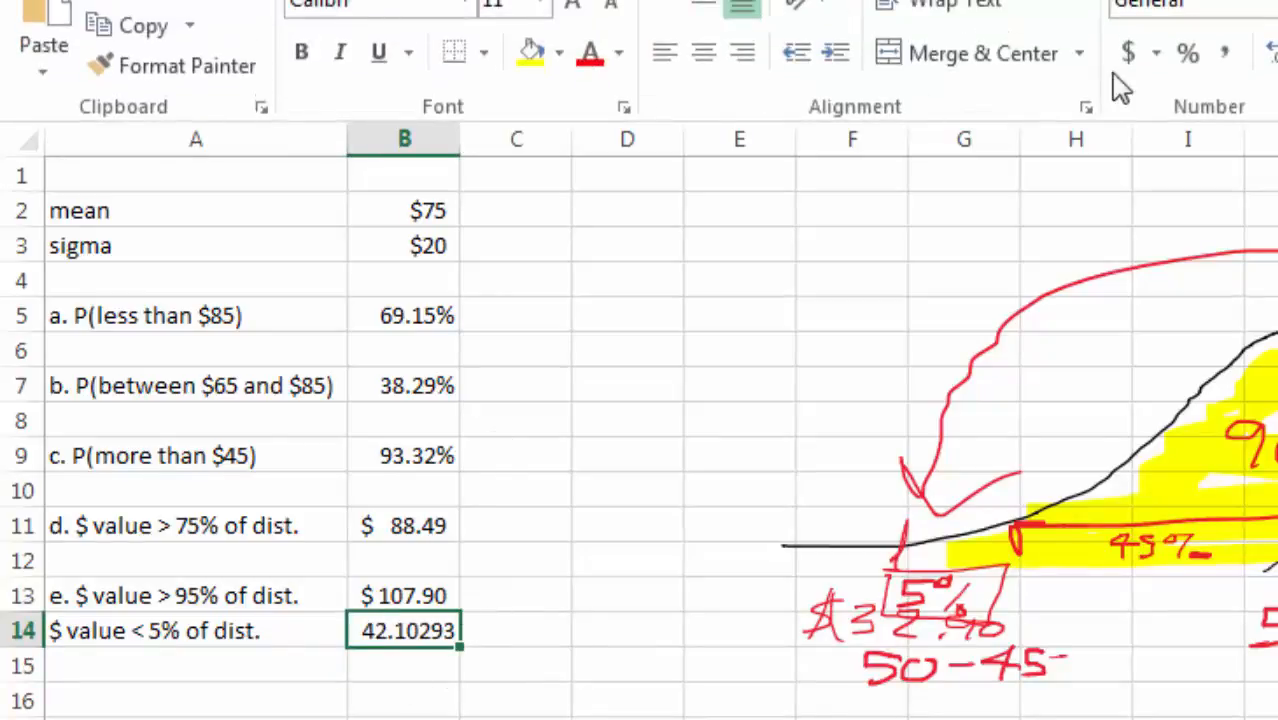
{"action": "left_click", "coordinate": [1156, 56]}
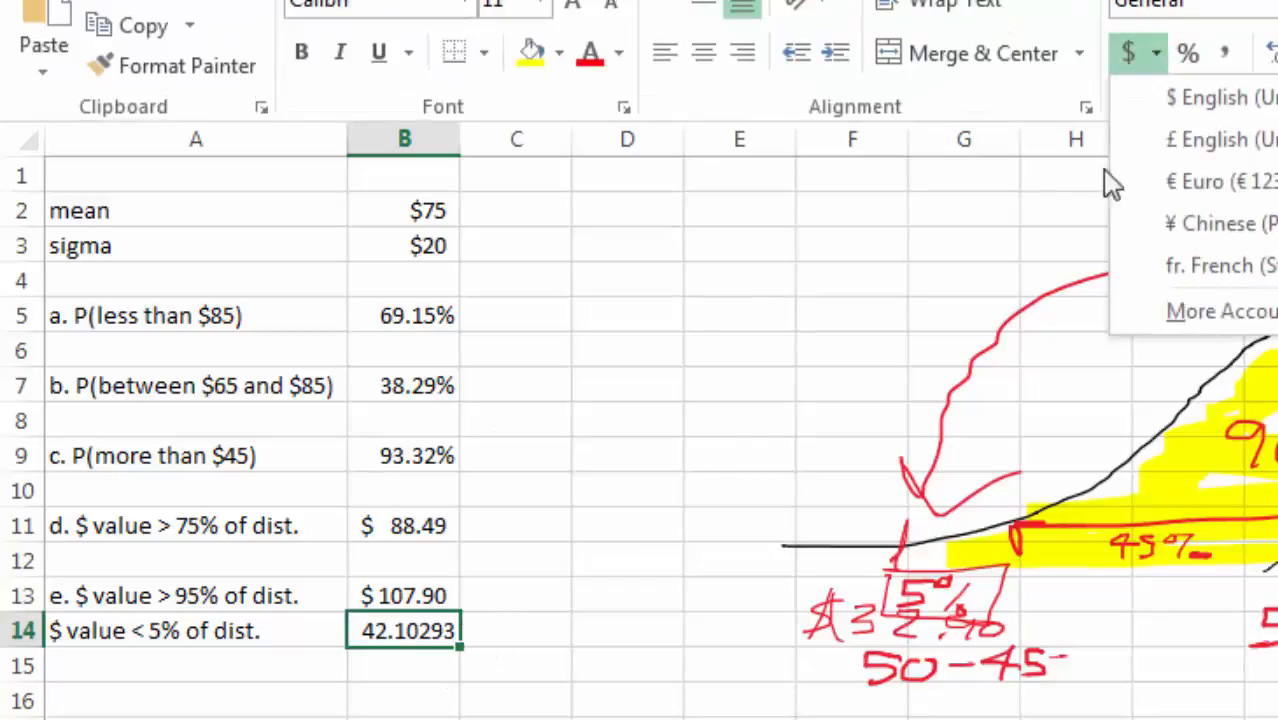
{"action": "left_click", "coordinate": [1155, 58]}
{"action": "left_click", "coordinate": [1130, 53]}
{"action": "left_click", "coordinate": [539, 614]}
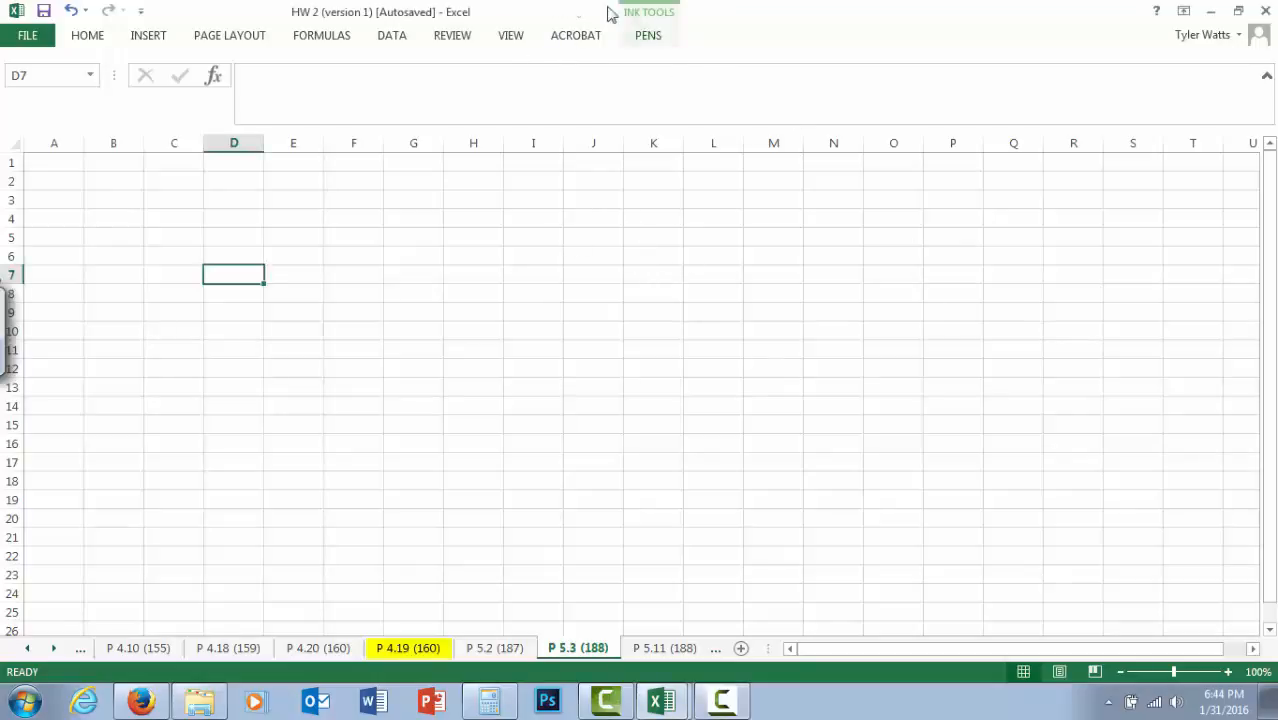
- Sketch a bell curve with the thin black pen on the P 5.3 (188) sheet, spanning about columns F to P
{"action": "left_click", "coordinate": [649, 36]}
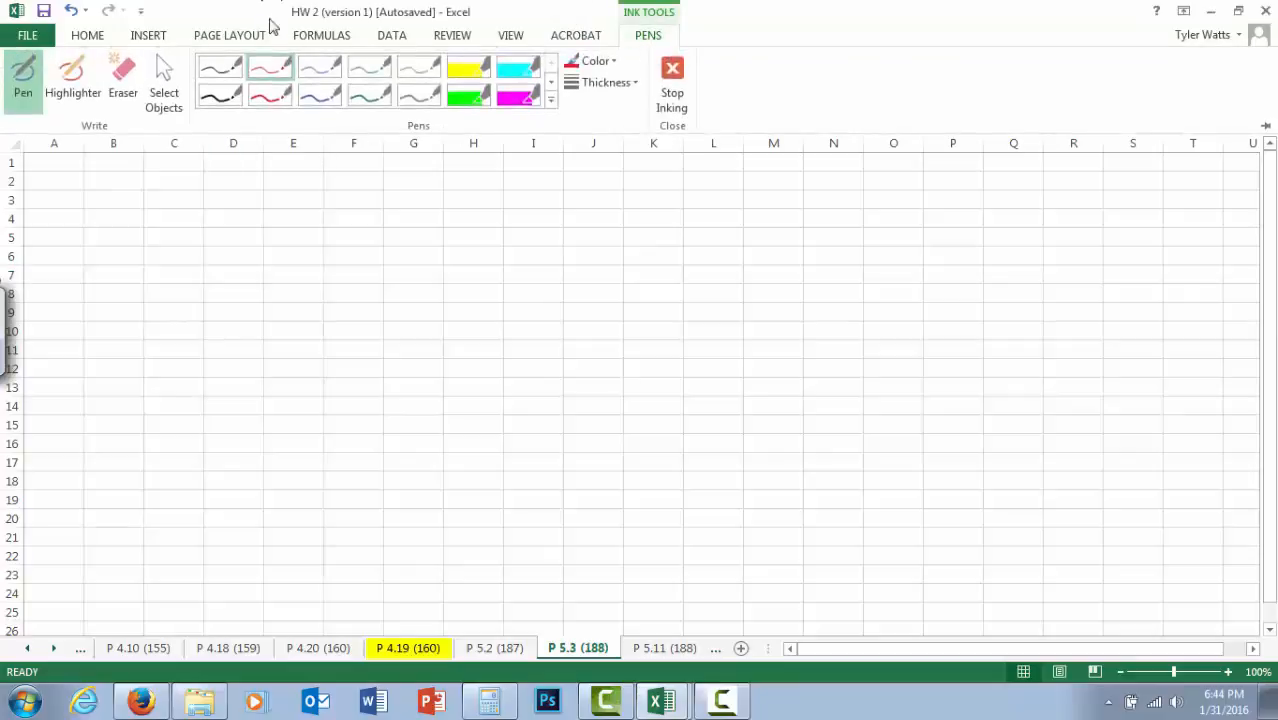
{"action": "left_click", "coordinate": [216, 72]}
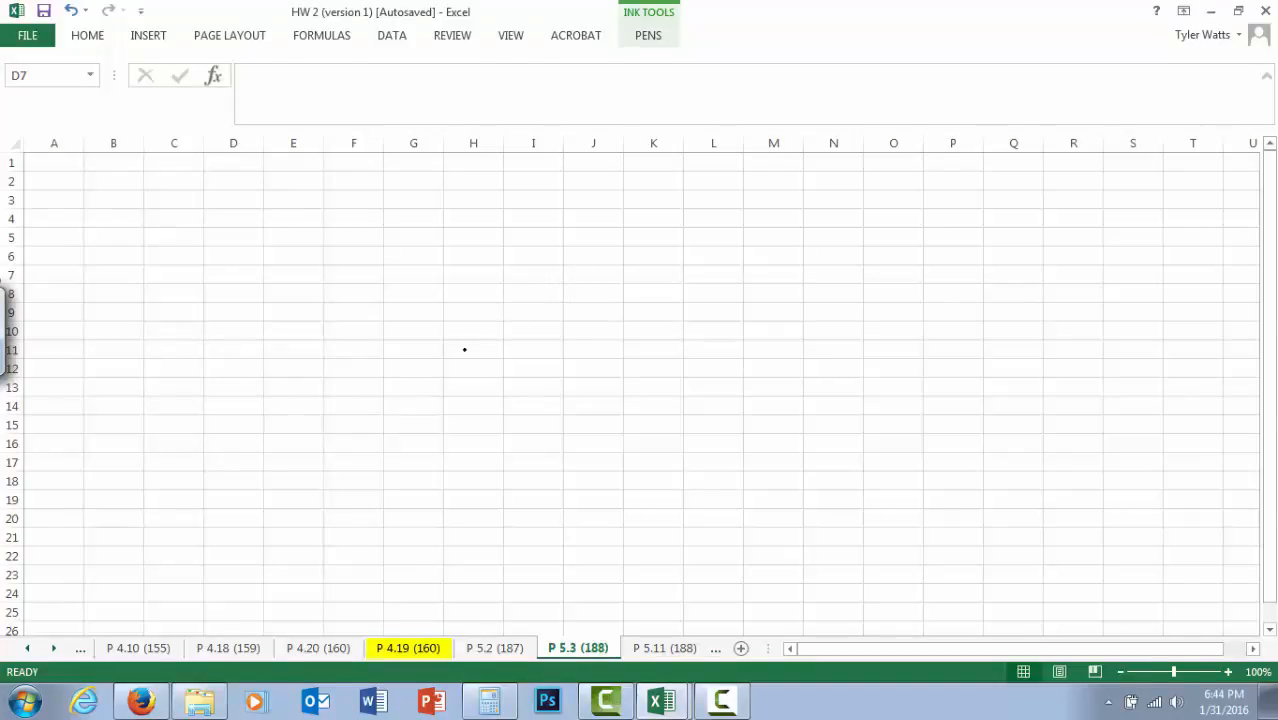
{"action": "left_click_drag", "start_coordinate": [351, 363], "coordinate": [568, 219]}
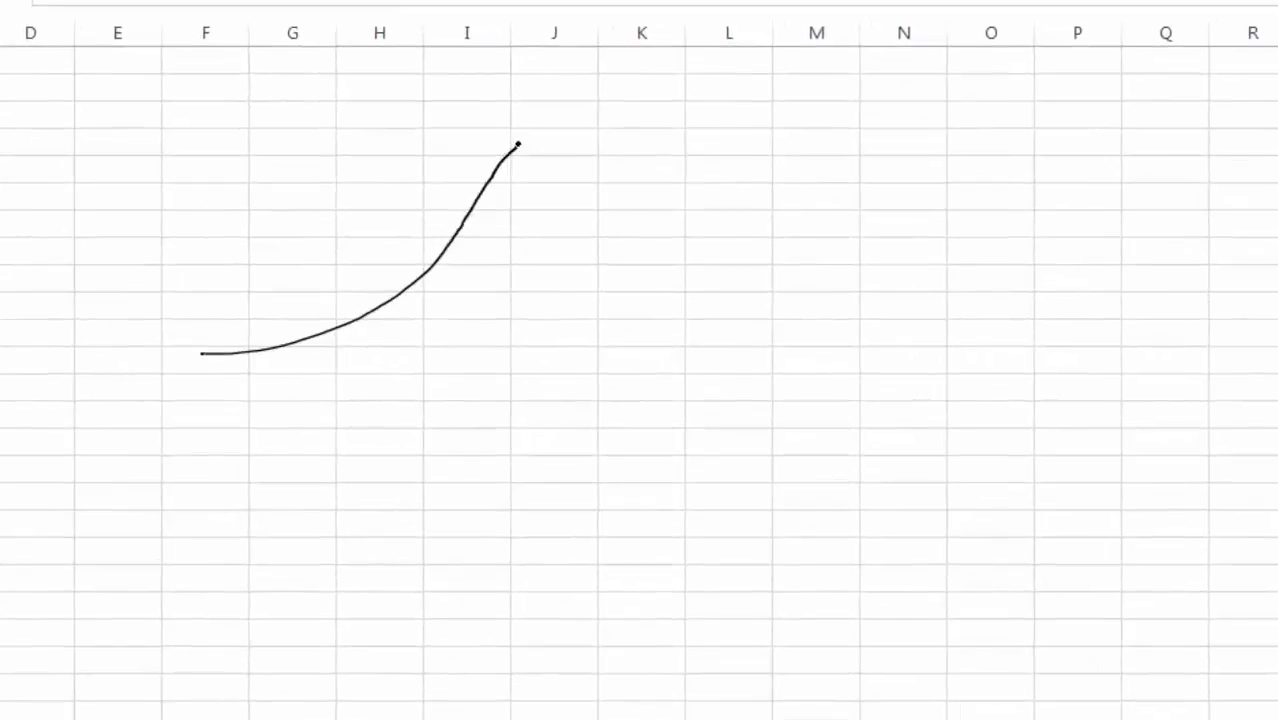
{"action": "mouse_move", "coordinate": [518, 144]}
{"action": "left_mouse_down"}
{"action": "mouse_move", "coordinate": [610, 160]}
{"action": "mouse_move", "coordinate": [984, 354]}
{"action": "mouse_move", "coordinate": [1118, 355]}
{"action": "left_mouse_up"}
- Draw a dashed vertical line through the peak of the curve and handwrite μ beneath it
{"action": "left_click_drag", "start_coordinate": [547, 123], "coordinate": [554, 144]}
{"action": "left_click_drag", "start_coordinate": [564, 161], "coordinate": [564, 167]}
{"action": "left_click_drag", "start_coordinate": [563, 253], "coordinate": [562, 267]}
{"action": "left_click_drag", "start_coordinate": [556, 286], "coordinate": [551, 314]}
{"action": "mouse_move", "coordinate": [546, 334]}
{"action": "left_mouse_down"}
{"action": "mouse_move", "coordinate": [557, 362]}
{"action": "mouse_move", "coordinate": [530, 391]}
{"action": "mouse_move", "coordinate": [570, 371]}
{"action": "mouse_move", "coordinate": [584, 392]}
{"action": "left_mouse_up"}
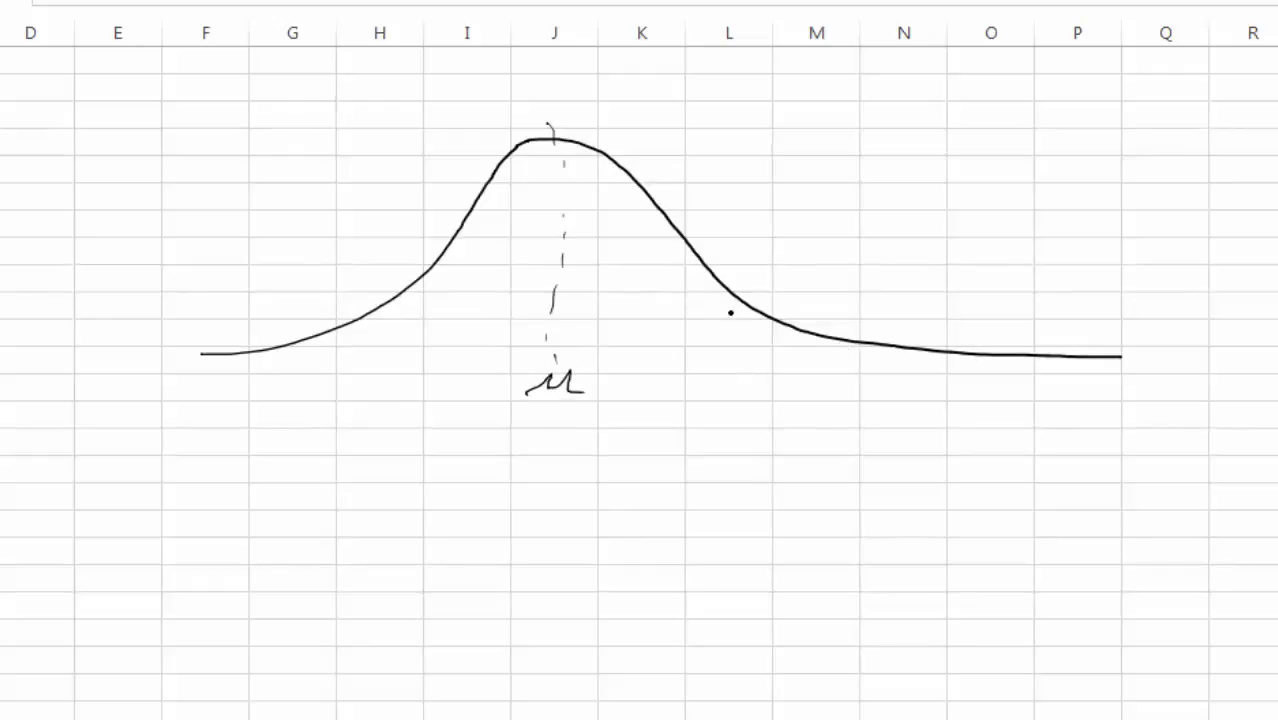
- Draw a black tick on the curve's right slope and handwrite σ and .250 ml beneath it
{"action": "left_click_drag", "start_coordinate": [742, 282], "coordinate": [740, 332]}
{"action": "left_click_drag", "start_coordinate": [742, 364], "coordinate": [768, 366]}
{"action": "left_click_drag", "start_coordinate": [711, 413], "coordinate": [737, 426]}
{"action": "left_click_drag", "start_coordinate": [760, 407], "coordinate": [799, 424]}
{"action": "left_click_drag", "start_coordinate": [811, 408], "coordinate": [810, 424]}
- Draw a matching tick on the curve's left slope and handwrite -σ and -.250 beneath it
{"action": "mouse_move", "coordinate": [314, 320]}
{"action": "left_mouse_down"}
{"action": "mouse_move", "coordinate": [300, 373]}
{"action": "mouse_move", "coordinate": [351, 370]}
{"action": "left_mouse_up"}
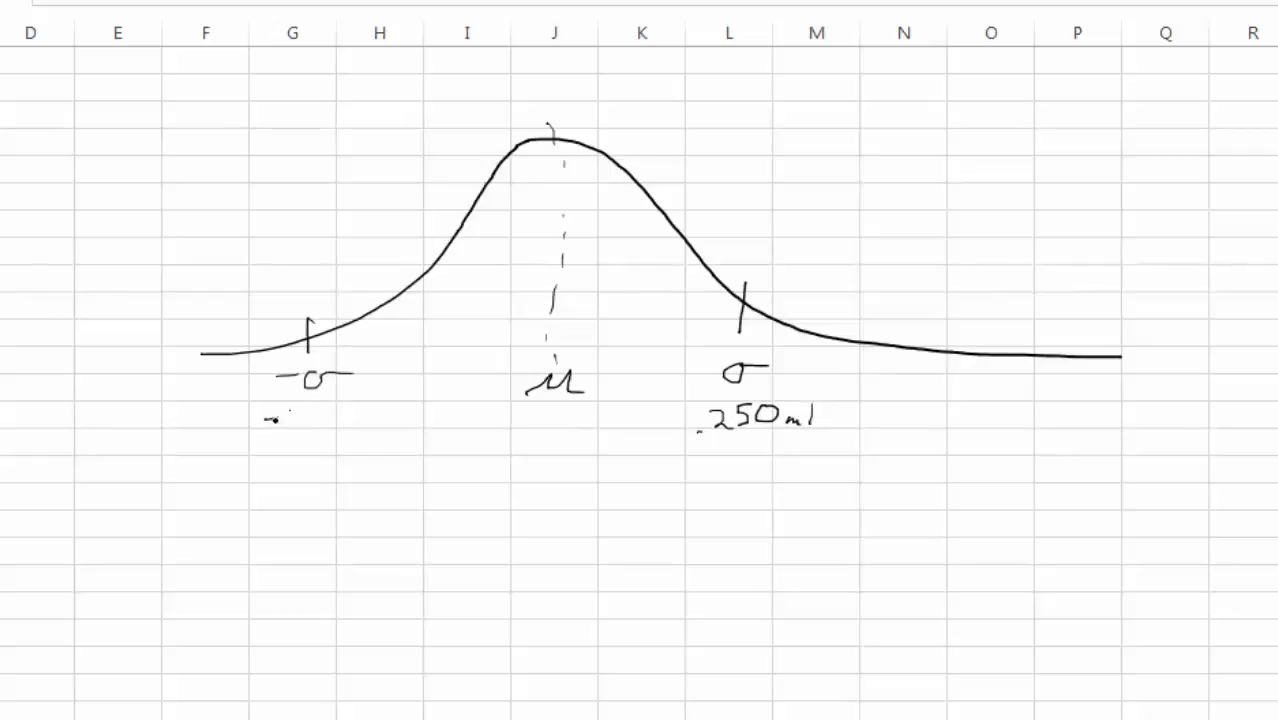
{"action": "left_click_drag", "start_coordinate": [267, 423], "coordinate": [294, 436]}
{"action": "left_click_drag", "start_coordinate": [316, 417], "coordinate": [302, 432]}
{"action": "left_click_drag", "start_coordinate": [332, 417], "coordinate": [334, 418]}
{"action": "left_click", "coordinate": [257, 437]}
{"action": "left_click_drag", "start_coordinate": [227, 427], "coordinate": [240, 427]}
{"action": "mouse_move", "coordinate": [325, 417]}
{"action": "left_mouse_down"}
{"action": "mouse_move", "coordinate": [340, 434]}
{"action": "mouse_move", "coordinate": [332, 416]}
{"action": "left_mouse_up"}
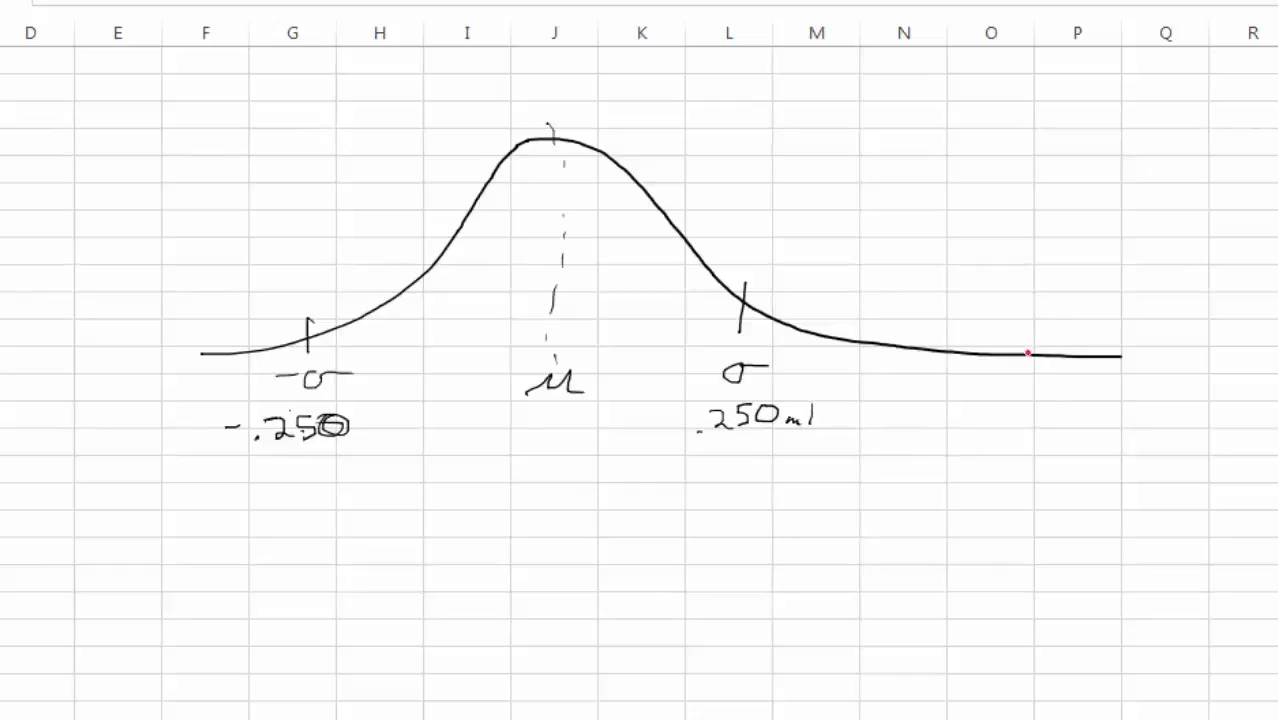
- Mark the far right tail of the curve in red and handwrite 2mL and 99% below the mark
{"action": "mouse_move", "coordinate": [1045, 338]}
{"action": "left_mouse_down"}
{"action": "mouse_move", "coordinate": [1038, 405]}
{"action": "mouse_move", "coordinate": [1095, 404]}
{"action": "left_mouse_up"}
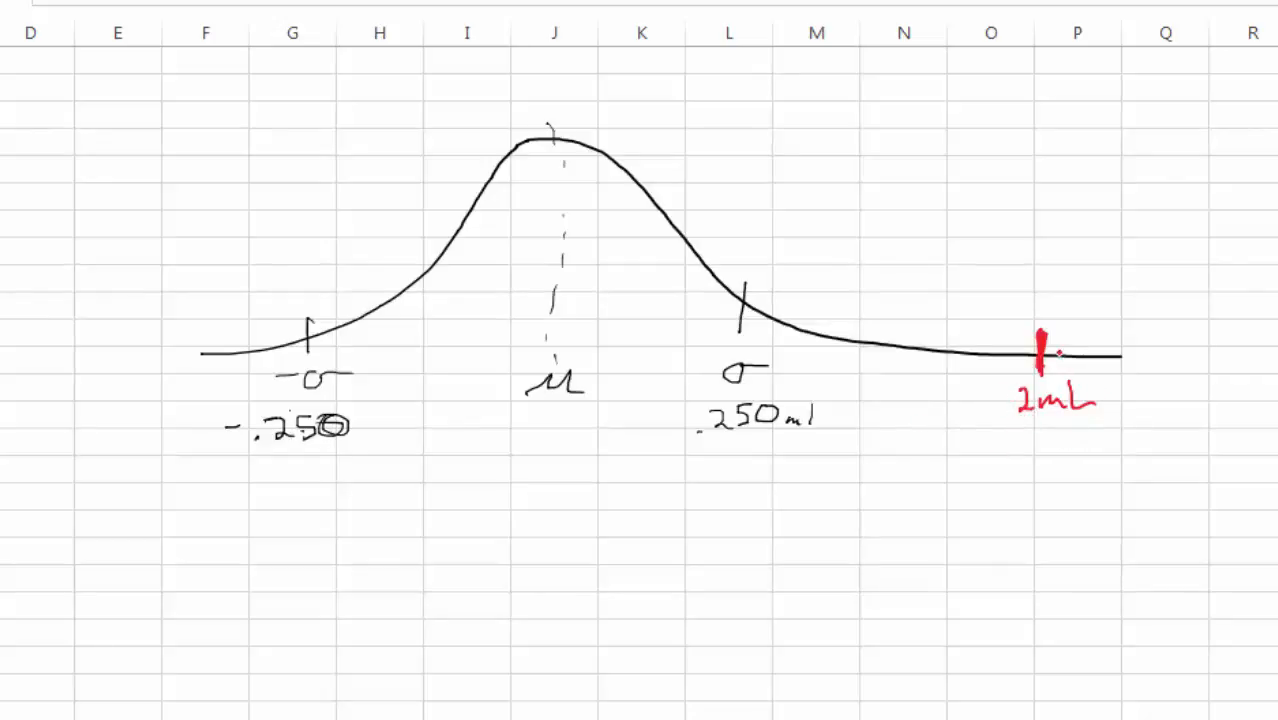
{"action": "mouse_move", "coordinate": [1032, 441]}
{"action": "left_mouse_down"}
{"action": "mouse_move", "coordinate": [1040, 468]}
{"action": "mouse_move", "coordinate": [1059, 474]}
{"action": "mouse_move", "coordinate": [1039, 445]}
{"action": "mouse_move", "coordinate": [1066, 438]}
{"action": "left_mouse_up"}
{"action": "mouse_move", "coordinate": [1090, 428]}
{"action": "left_mouse_down"}
{"action": "mouse_move", "coordinate": [1072, 470]}
{"action": "mouse_move", "coordinate": [1087, 462]}
{"action": "left_mouse_up"}
- Hatch the area under the curve in red from the 2mL mark to the far left tail
{"action": "mouse_move", "coordinate": [1040, 352]}
{"action": "left_mouse_down"}
{"action": "mouse_move", "coordinate": [1016, 366]}
{"action": "mouse_move", "coordinate": [880, 366]}
{"action": "left_mouse_up"}
{"action": "left_click_drag", "start_coordinate": [876, 361], "coordinate": [774, 352]}
{"action": "left_click_drag", "start_coordinate": [798, 329], "coordinate": [632, 353]}
{"action": "mouse_move", "coordinate": [607, 251]}
{"action": "left_mouse_down"}
{"action": "mouse_move", "coordinate": [545, 324]}
{"action": "mouse_move", "coordinate": [663, 222]}
{"action": "left_mouse_up"}
{"action": "left_click_drag", "start_coordinate": [592, 207], "coordinate": [478, 299]}
{"action": "left_click_drag", "start_coordinate": [551, 161], "coordinate": [416, 304]}
{"action": "left_click_drag", "start_coordinate": [430, 272], "coordinate": [303, 343]}
{"action": "left_click_drag", "start_coordinate": [320, 336], "coordinate": [200, 365]}
- Handwrite a large 99% inside the hatched area and redraw the first 9 of the 99% label below 2mL
{"action": "mouse_move", "coordinate": [542, 262]}
{"action": "left_mouse_down"}
{"action": "mouse_move", "coordinate": [496, 272]}
{"action": "mouse_move", "coordinate": [550, 325]}
{"action": "left_mouse_up"}
{"action": "mouse_move", "coordinate": [602, 258]}
{"action": "left_mouse_down"}
{"action": "mouse_move", "coordinate": [598, 324]}
{"action": "mouse_move", "coordinate": [626, 268]}
{"action": "left_mouse_up"}
{"action": "left_click_drag", "start_coordinate": [640, 270], "coordinate": [616, 318]}
{"action": "left_click_drag", "start_coordinate": [650, 298], "coordinate": [646, 298]}
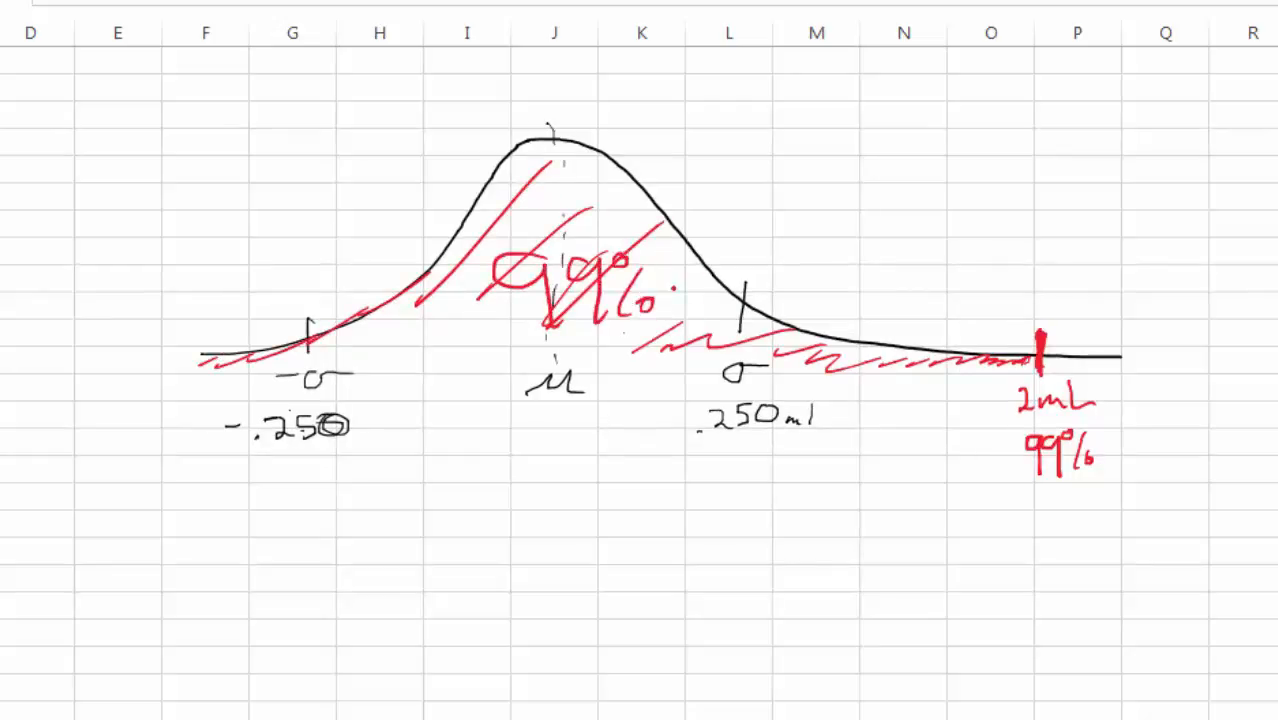
{"action": "left_click_drag", "start_coordinate": [1033, 466], "coordinate": [1045, 462]}
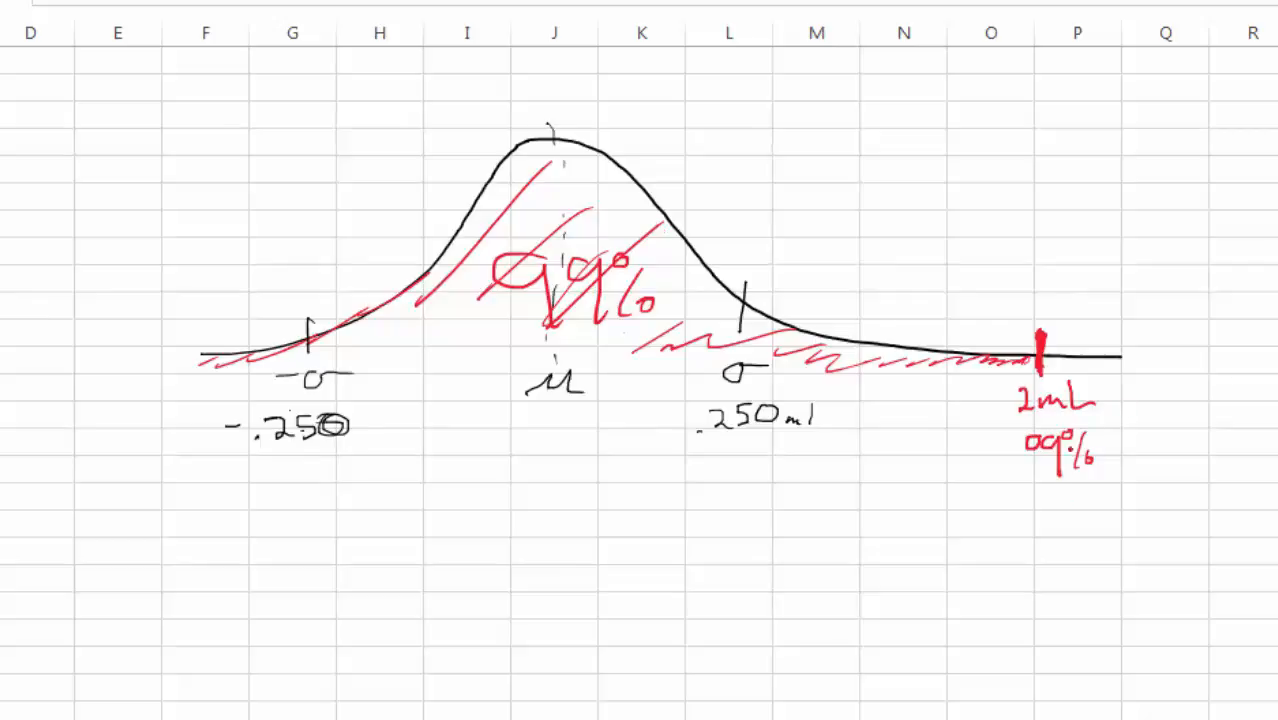
{"action": "left_click_drag", "start_coordinate": [1042, 434], "coordinate": [1040, 476]}
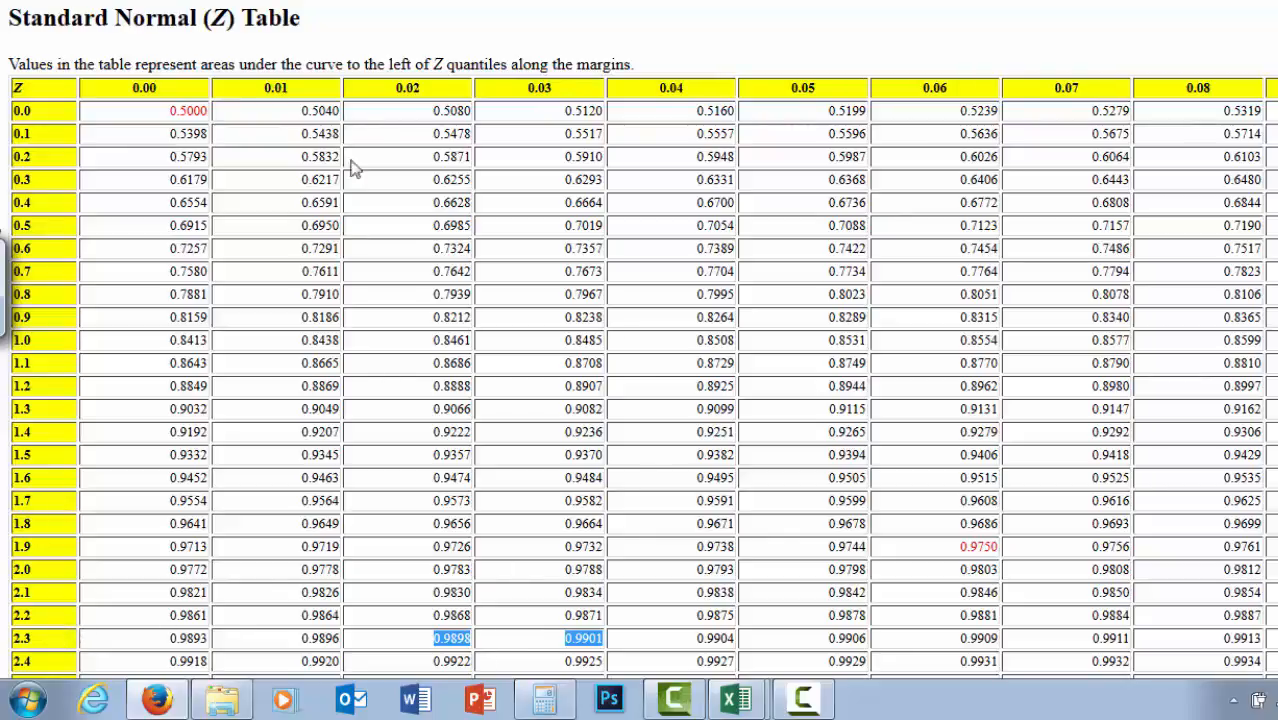
- Switch from the Z table back to the Excel sketch and handwrite z=2.325 below the 99% label
{"action": "left_click", "coordinate": [737, 699]}
{"action": "left_click", "coordinate": [710, 619]}
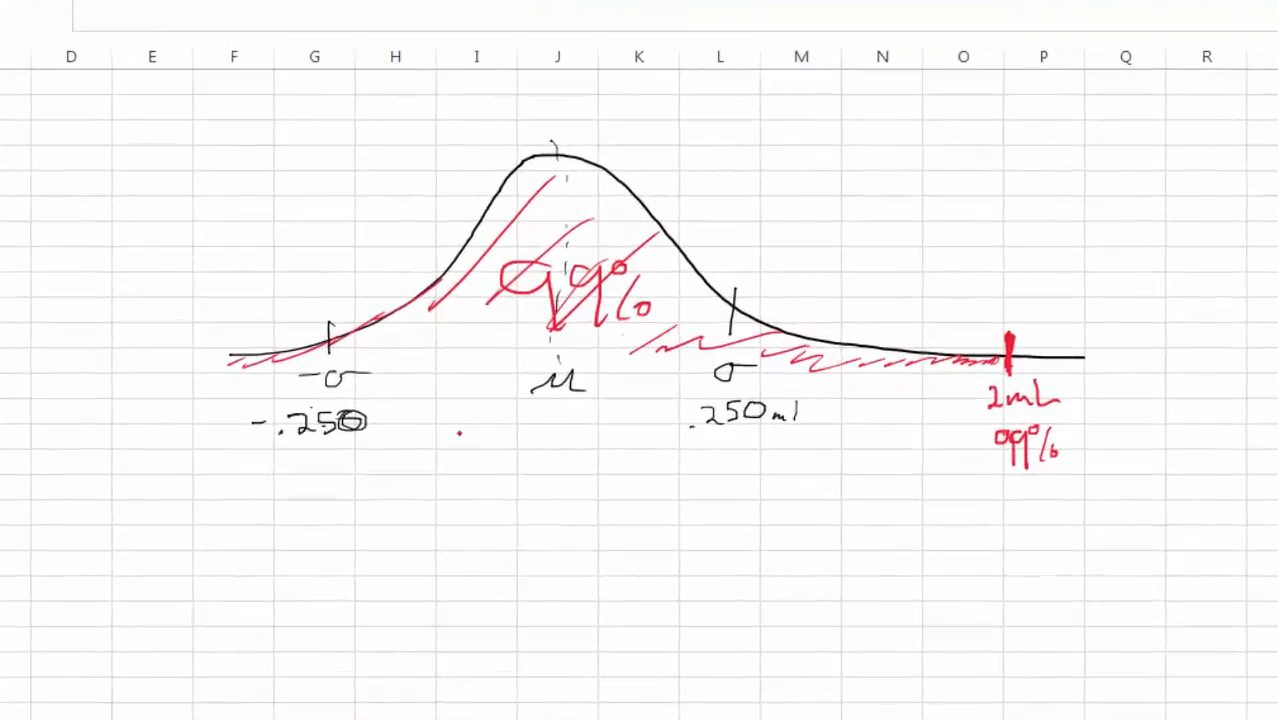
{"action": "mouse_move", "coordinate": [946, 490]}
{"action": "left_mouse_down"}
{"action": "mouse_move", "coordinate": [940, 512]}
{"action": "mouse_move", "coordinate": [976, 512]}
{"action": "left_mouse_up"}
{"action": "left_click_drag", "start_coordinate": [988, 494], "coordinate": [1010, 504]}
{"action": "mouse_move", "coordinate": [1018, 492]}
{"action": "left_mouse_down"}
{"action": "mouse_move", "coordinate": [1040, 516]}
{"action": "mouse_move", "coordinate": [1096, 498]}
{"action": "mouse_move", "coordinate": [1086, 514]}
{"action": "left_mouse_up"}
{"action": "mouse_move", "coordinate": [1106, 488]}
{"action": "left_mouse_down"}
{"action": "mouse_move", "coordinate": [1112, 508]}
{"action": "mouse_move", "coordinate": [1134, 510]}
{"action": "left_mouse_up"}
{"action": "mouse_move", "coordinate": [1158, 482]}
{"action": "left_mouse_down"}
{"action": "mouse_move", "coordinate": [1140, 484]}
{"action": "mouse_move", "coordinate": [1142, 512]}
{"action": "left_mouse_up"}
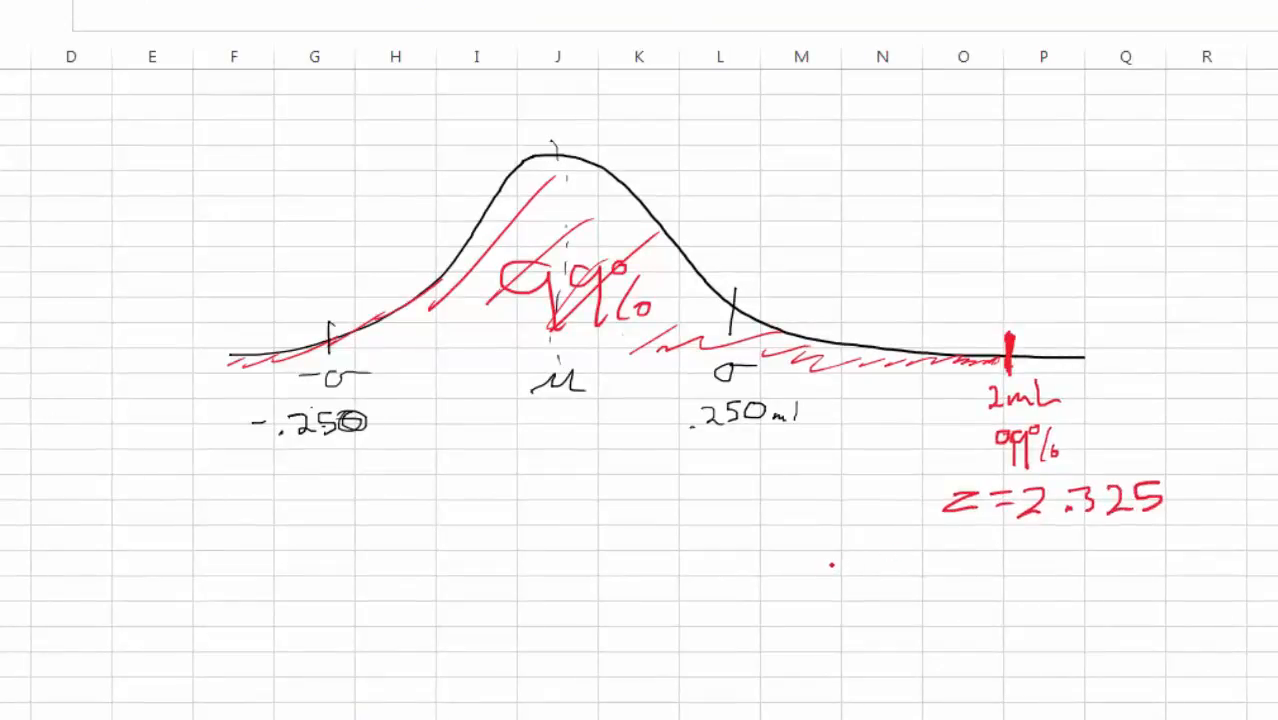
- Handwrite the formula z = (x - μ) / σ in red above the right side of the curve
{"action": "mouse_move", "coordinate": [797, 126]}
{"action": "left_mouse_down"}
{"action": "mouse_move", "coordinate": [796, 153]}
{"action": "mouse_move", "coordinate": [840, 142]}
{"action": "left_mouse_up"}
{"action": "mouse_move", "coordinate": [840, 130]}
{"action": "left_mouse_down"}
{"action": "mouse_move", "coordinate": [884, 118]}
{"action": "mouse_move", "coordinate": [890, 131]}
{"action": "left_mouse_up"}
{"action": "mouse_move", "coordinate": [925, 88]}
{"action": "left_mouse_down"}
{"action": "mouse_move", "coordinate": [962, 112]}
{"action": "mouse_move", "coordinate": [932, 114]}
{"action": "left_mouse_up"}
{"action": "mouse_move", "coordinate": [975, 100]}
{"action": "left_mouse_down"}
{"action": "mouse_move", "coordinate": [1050, 92]}
{"action": "mouse_move", "coordinate": [1084, 104]}
{"action": "left_mouse_up"}
{"action": "left_click_drag", "start_coordinate": [932, 124], "coordinate": [1084, 120]}
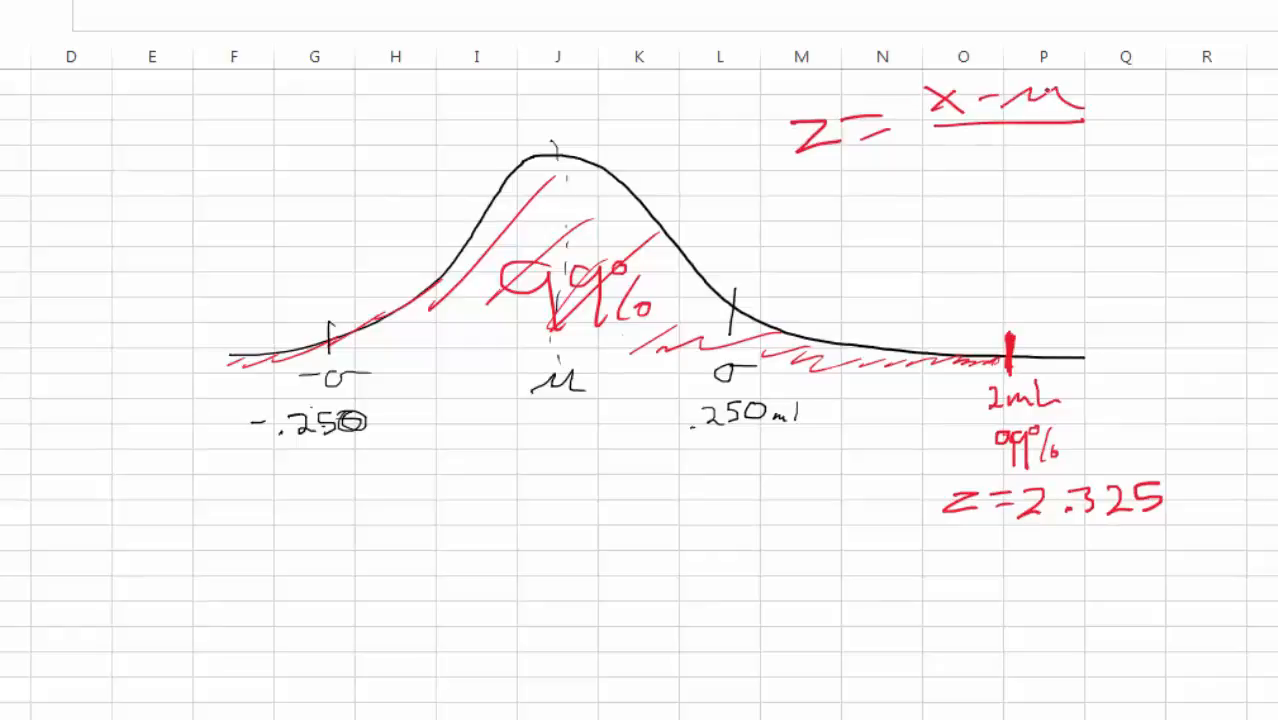
{"action": "left_click_drag", "start_coordinate": [990, 145], "coordinate": [1028, 139]}
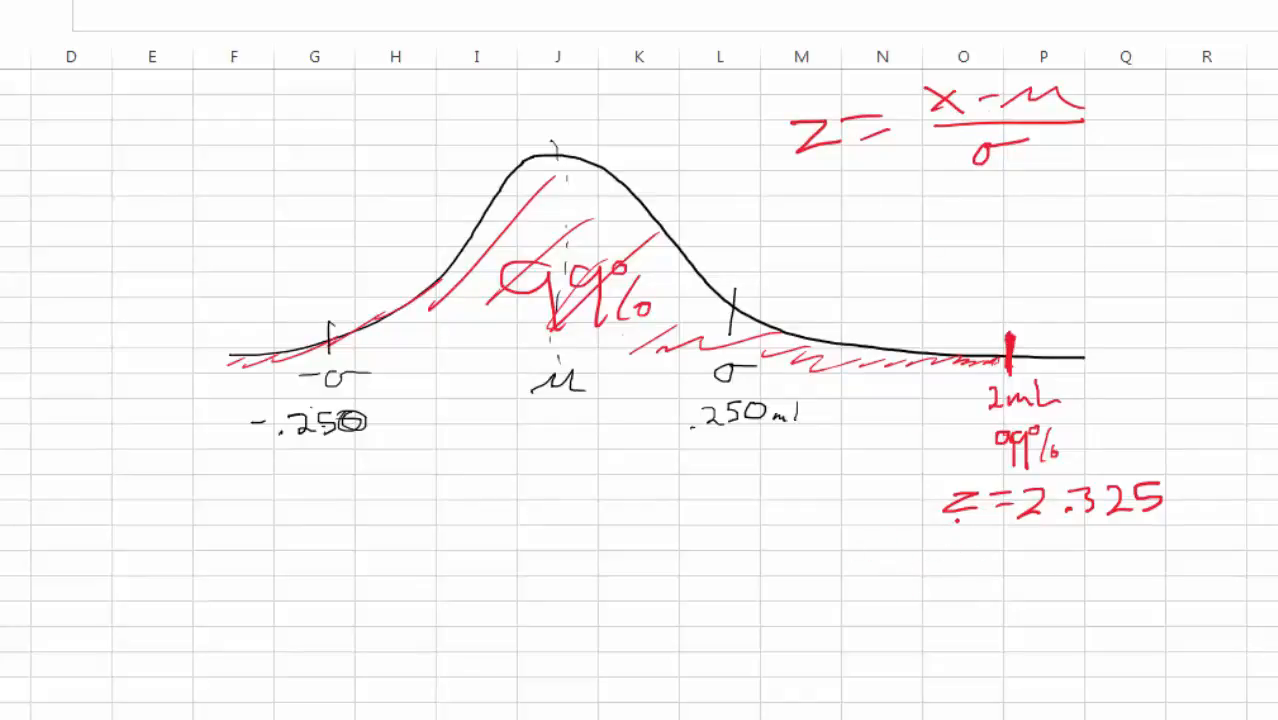
- Handwrite the substituted equation 2.325 = (2 - μ) / .250 beneath z=2.325
{"action": "mouse_move", "coordinate": [800, 548]}
{"action": "left_mouse_down"}
{"action": "mouse_move", "coordinate": [822, 568]}
{"action": "mouse_move", "coordinate": [846, 546]}
{"action": "mouse_move", "coordinate": [856, 564]}
{"action": "mouse_move", "coordinate": [900, 566]}
{"action": "mouse_move", "coordinate": [930, 536]}
{"action": "mouse_move", "coordinate": [912, 562]}
{"action": "left_mouse_up"}
{"action": "left_click", "coordinate": [834, 562]}
{"action": "mouse_move", "coordinate": [946, 546]}
{"action": "left_mouse_down"}
{"action": "mouse_move", "coordinate": [1012, 568]}
{"action": "mouse_move", "coordinate": [1048, 550]}
{"action": "mouse_move", "coordinate": [1104, 564]}
{"action": "left_mouse_up"}
{"action": "left_click_drag", "start_coordinate": [978, 577], "coordinate": [1110, 570]}
{"action": "mouse_move", "coordinate": [1024, 592]}
{"action": "left_mouse_down"}
{"action": "mouse_move", "coordinate": [1036, 607]}
{"action": "mouse_move", "coordinate": [1074, 590]}
{"action": "left_mouse_up"}
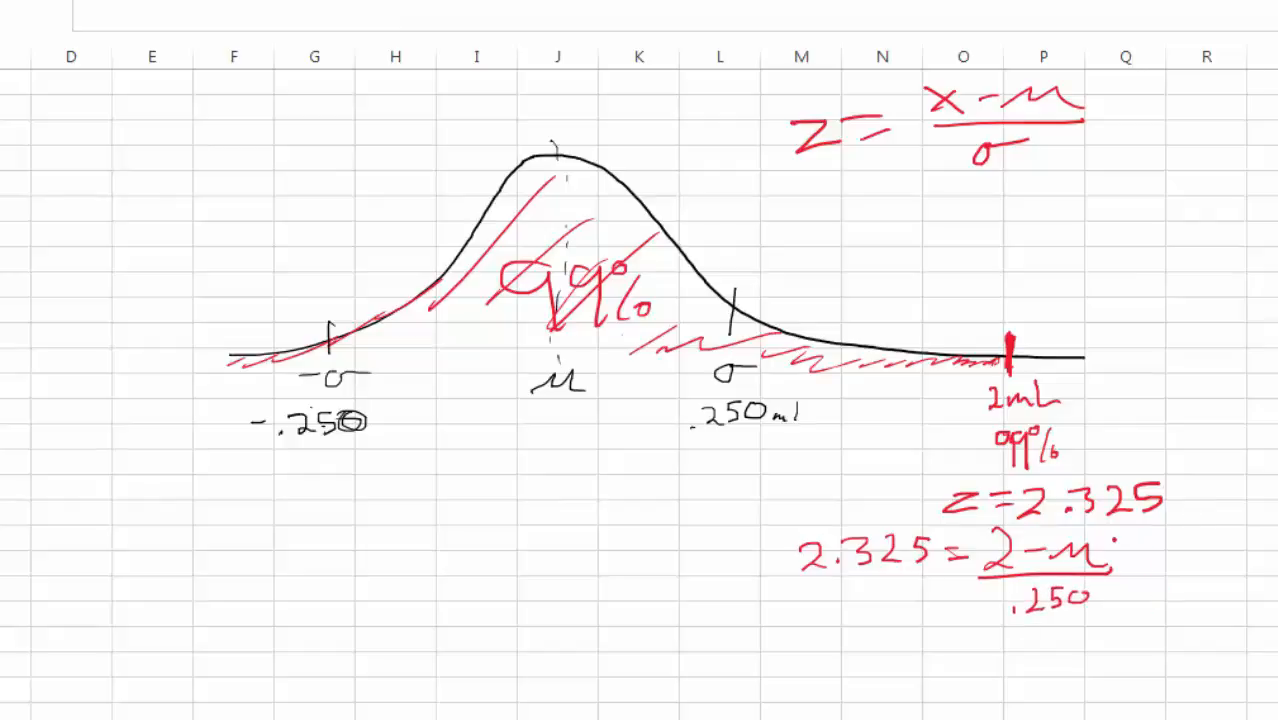
- Multiply both sides of the equation by .250 in handwriting and strike out the cancelling .250 terms
{"action": "mouse_move", "coordinate": [1126, 537]}
{"action": "left_mouse_down"}
{"action": "mouse_move", "coordinate": [1119, 572]}
{"action": "mouse_move", "coordinate": [1184, 546]}
{"action": "mouse_move", "coordinate": [1036, 611]}
{"action": "left_mouse_up"}
{"action": "left_click_drag", "start_coordinate": [1194, 530], "coordinate": [1196, 556]}
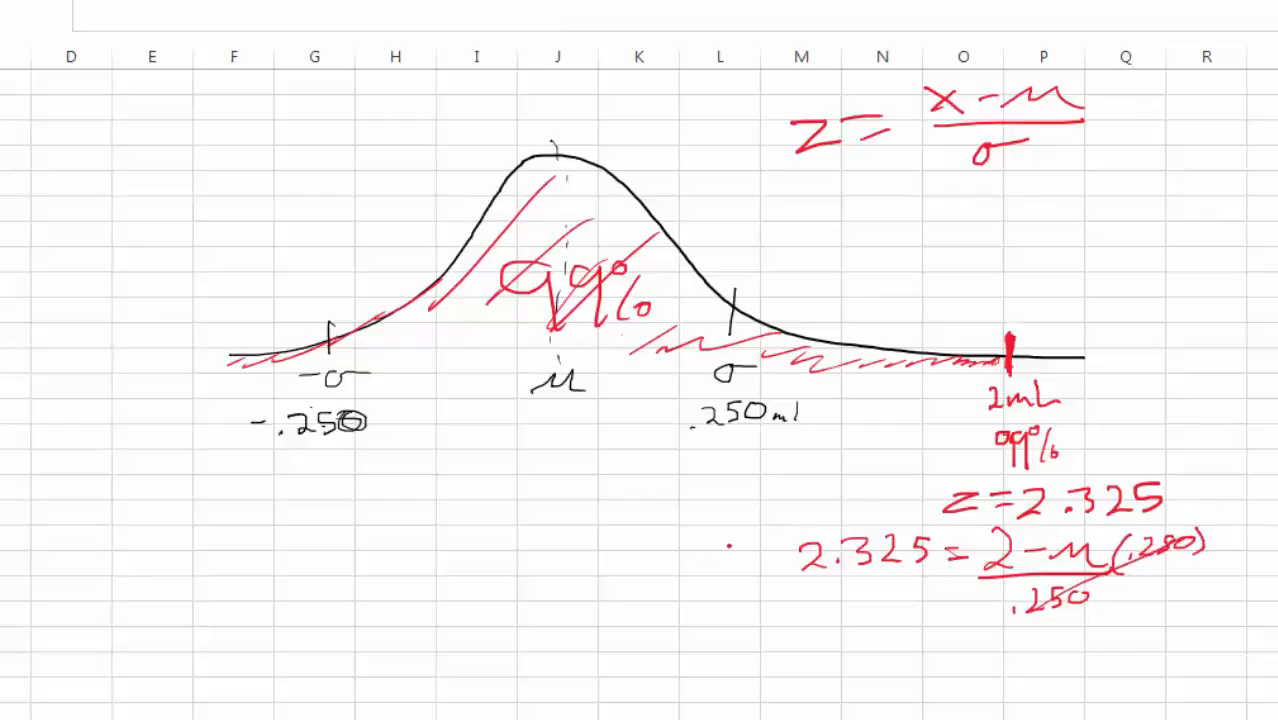
{"action": "mouse_move", "coordinate": [712, 541]}
{"action": "left_mouse_down"}
{"action": "mouse_move", "coordinate": [728, 558]}
{"action": "mouse_move", "coordinate": [778, 552]}
{"action": "mouse_move", "coordinate": [804, 576]}
{"action": "left_mouse_up"}
{"action": "left_click_drag", "start_coordinate": [921, 527], "coordinate": [927, 567]}
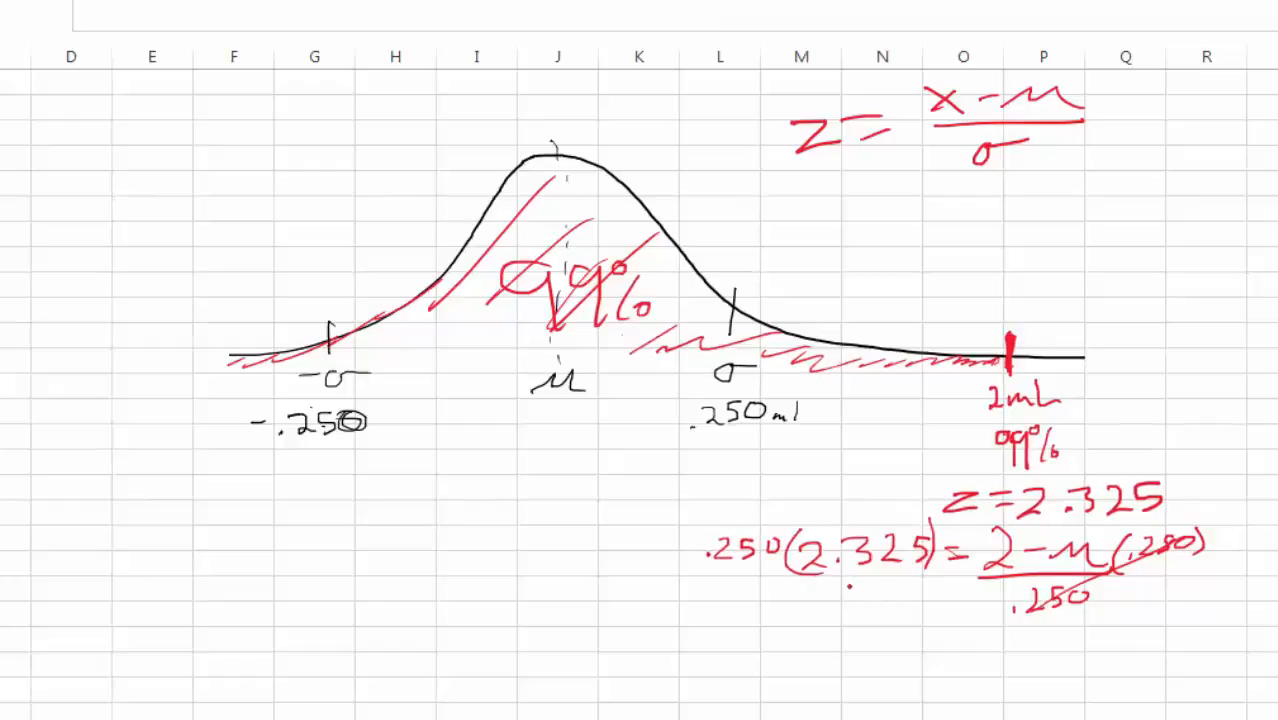
- Handwrite .581 = 2 - μ on the next line, add μ beneath it and strike out the cancelling terms
{"action": "left_click_drag", "start_coordinate": [826, 594], "coordinate": [806, 620]}
{"action": "left_click_drag", "start_coordinate": [862, 592], "coordinate": [852, 620]}
{"action": "left_click_drag", "start_coordinate": [878, 592], "coordinate": [878, 624]}
{"action": "mouse_move", "coordinate": [892, 604]}
{"action": "left_mouse_down"}
{"action": "mouse_move", "coordinate": [936, 626]}
{"action": "mouse_move", "coordinate": [962, 606]}
{"action": "mouse_move", "coordinate": [1006, 614]}
{"action": "mouse_move", "coordinate": [957, 638]}
{"action": "mouse_move", "coordinate": [1004, 641]}
{"action": "left_mouse_up"}
{"action": "left_click", "coordinate": [980, 612]}
{"action": "left_click_drag", "start_coordinate": [958, 598], "coordinate": [962, 640]}
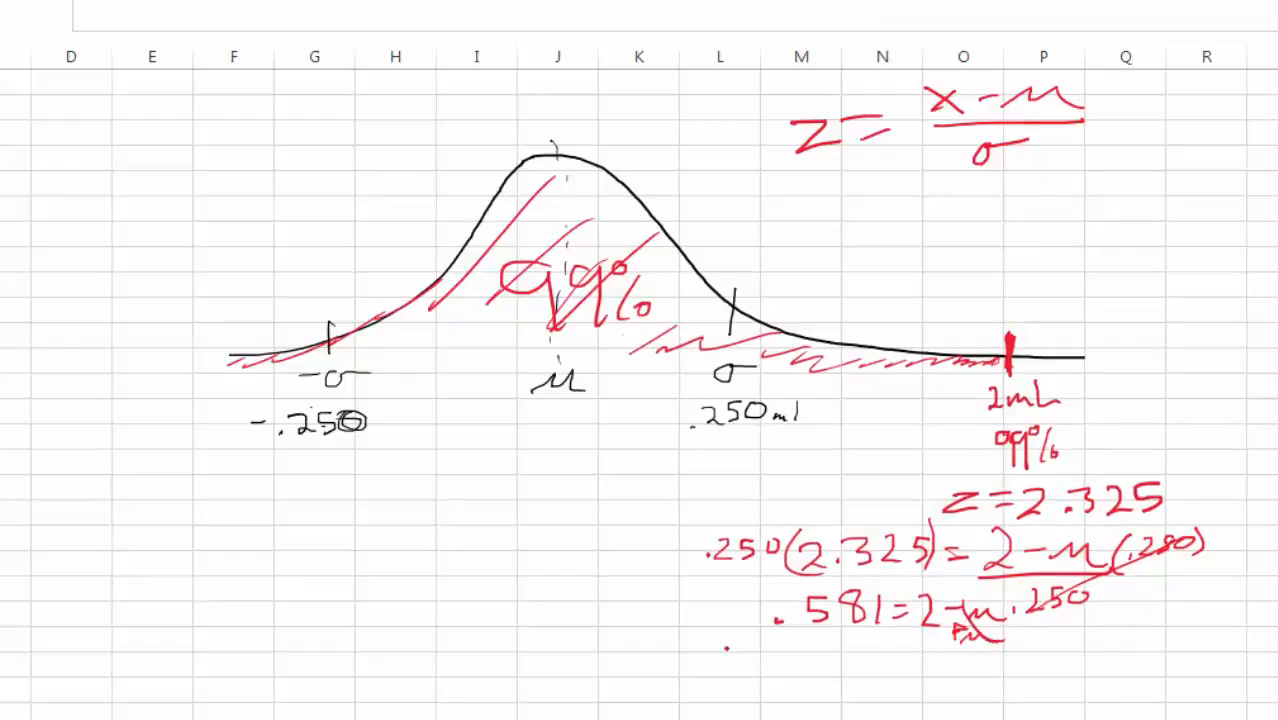
- Handwrite .581 + μ = 2, subtract .581 from both sides and strike out the cancelling .581 terms
{"action": "left_click", "coordinate": [729, 652]}
{"action": "mouse_move", "coordinate": [768, 638]}
{"action": "left_mouse_down"}
{"action": "mouse_move", "coordinate": [746, 658]}
{"action": "mouse_move", "coordinate": [790, 641]}
{"action": "mouse_move", "coordinate": [808, 660]}
{"action": "left_mouse_up"}
{"action": "mouse_move", "coordinate": [816, 650]}
{"action": "left_mouse_down"}
{"action": "mouse_move", "coordinate": [876, 656]}
{"action": "mouse_move", "coordinate": [823, 660]}
{"action": "mouse_move", "coordinate": [895, 646]}
{"action": "left_mouse_up"}
{"action": "left_click_drag", "start_coordinate": [880, 658], "coordinate": [935, 657]}
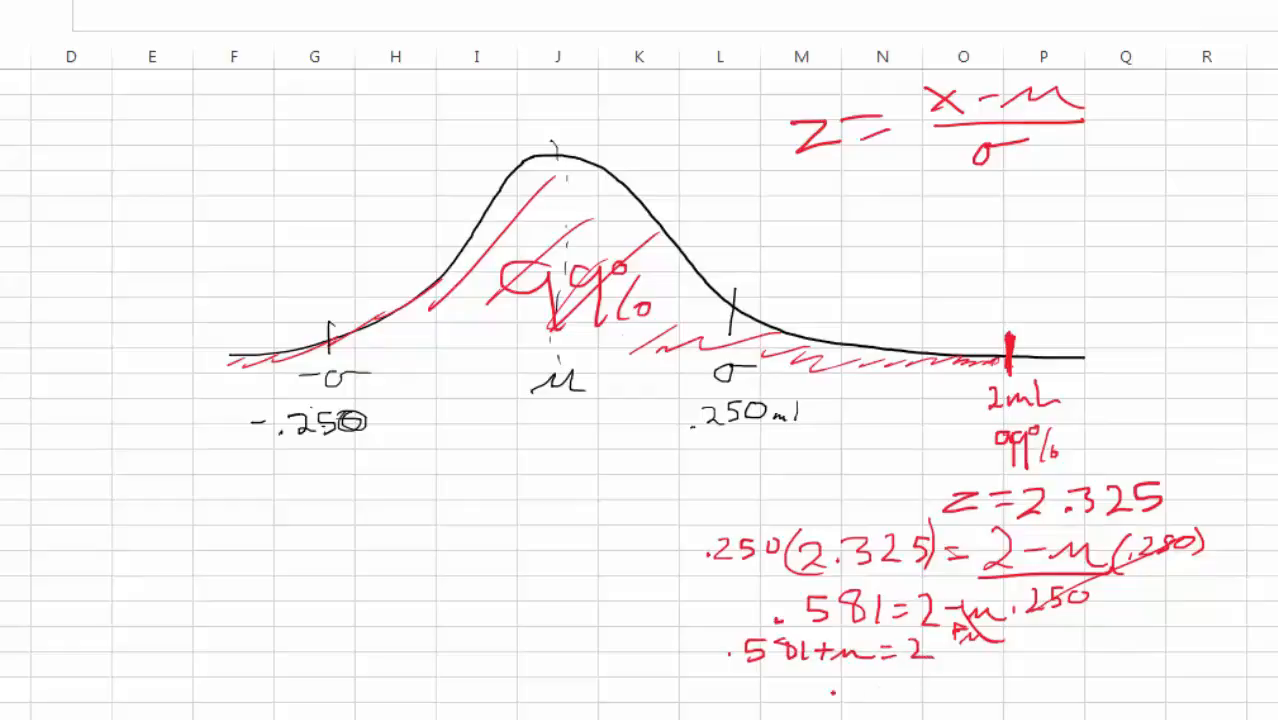
{"action": "left_click_drag", "start_coordinate": [762, 669], "coordinate": [757, 684]}
{"action": "mouse_move", "coordinate": [763, 669]}
{"action": "left_mouse_down"}
{"action": "mouse_move", "coordinate": [808, 670]}
{"action": "mouse_move", "coordinate": [820, 686]}
{"action": "left_mouse_up"}
{"action": "left_click_drag", "start_coordinate": [733, 648], "coordinate": [802, 682]}
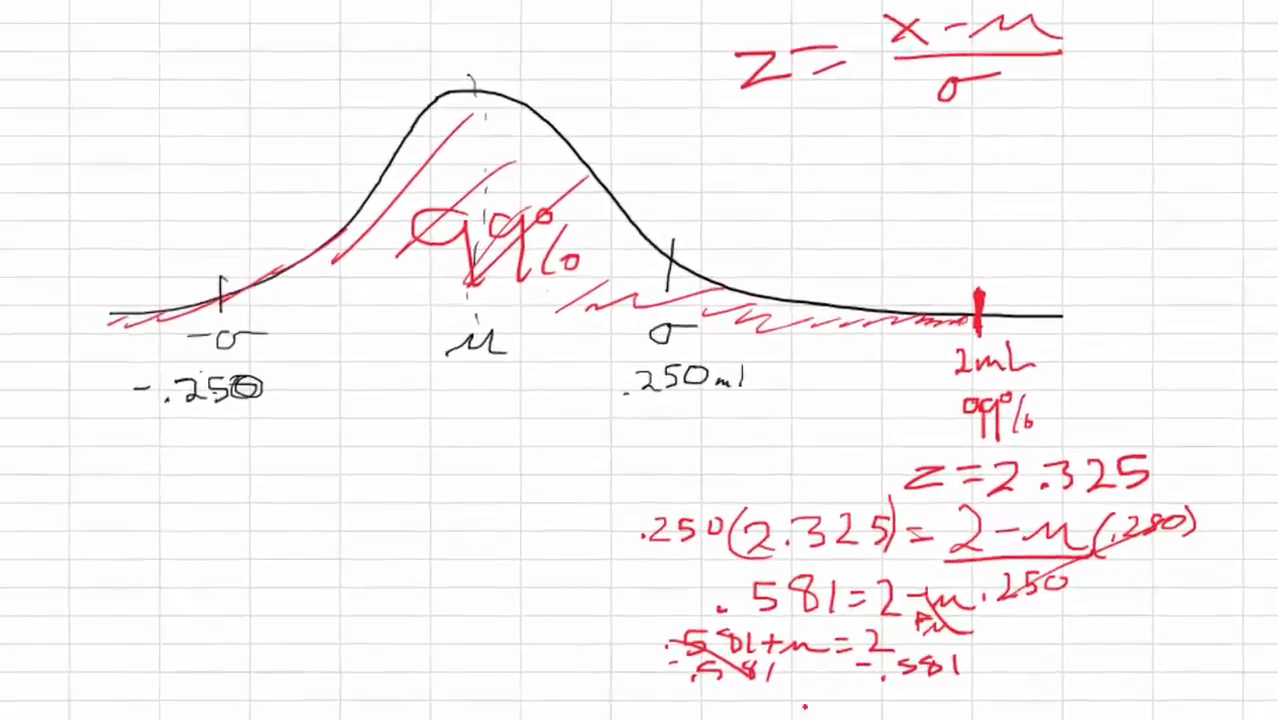
- Handwrite and box μ = 1.419 below the equations, and write μ = 1.49 near the upper left of the curve
{"action": "left_click_drag", "start_coordinate": [829, 708], "coordinate": [847, 705]}
{"action": "left_click_drag", "start_coordinate": [596, 698], "coordinate": [708, 682]}
{"action": "left_click_drag", "start_coordinate": [669, 697], "coordinate": [711, 695]}
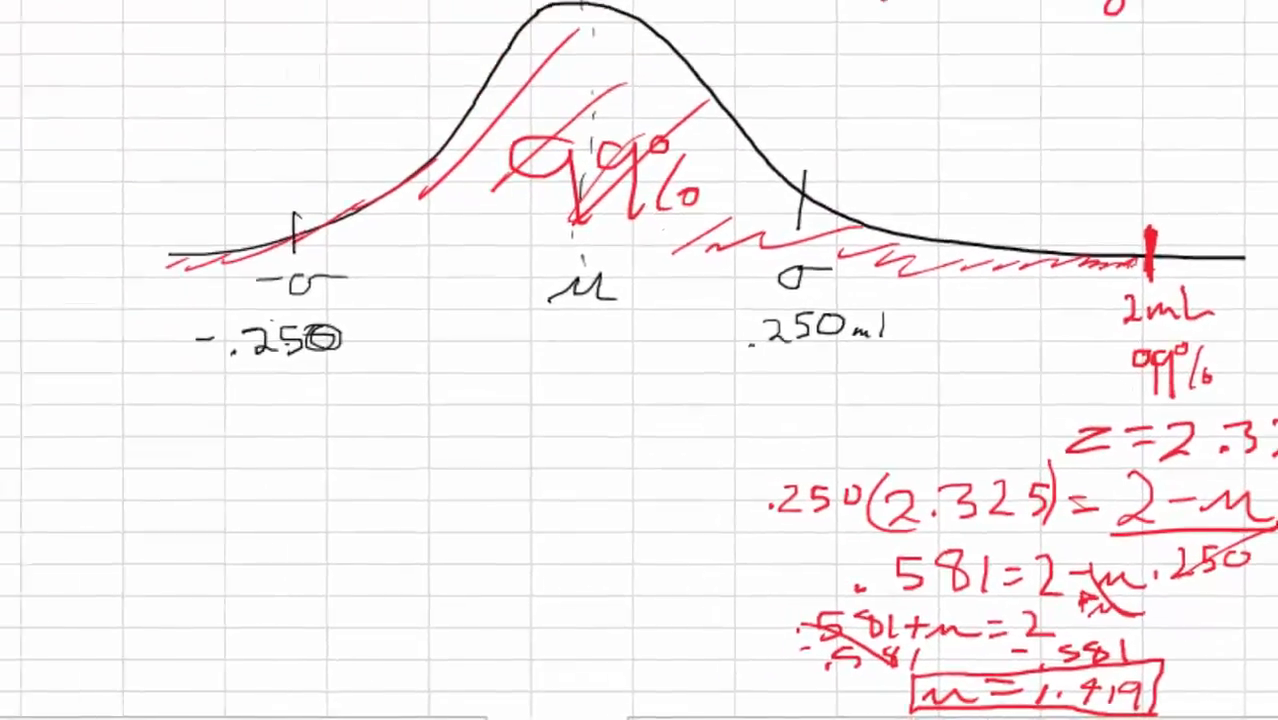
{"action": "left_click_drag", "start_coordinate": [393, 82], "coordinate": [429, 101]}
{"action": "left_click", "coordinate": [440, 97]}
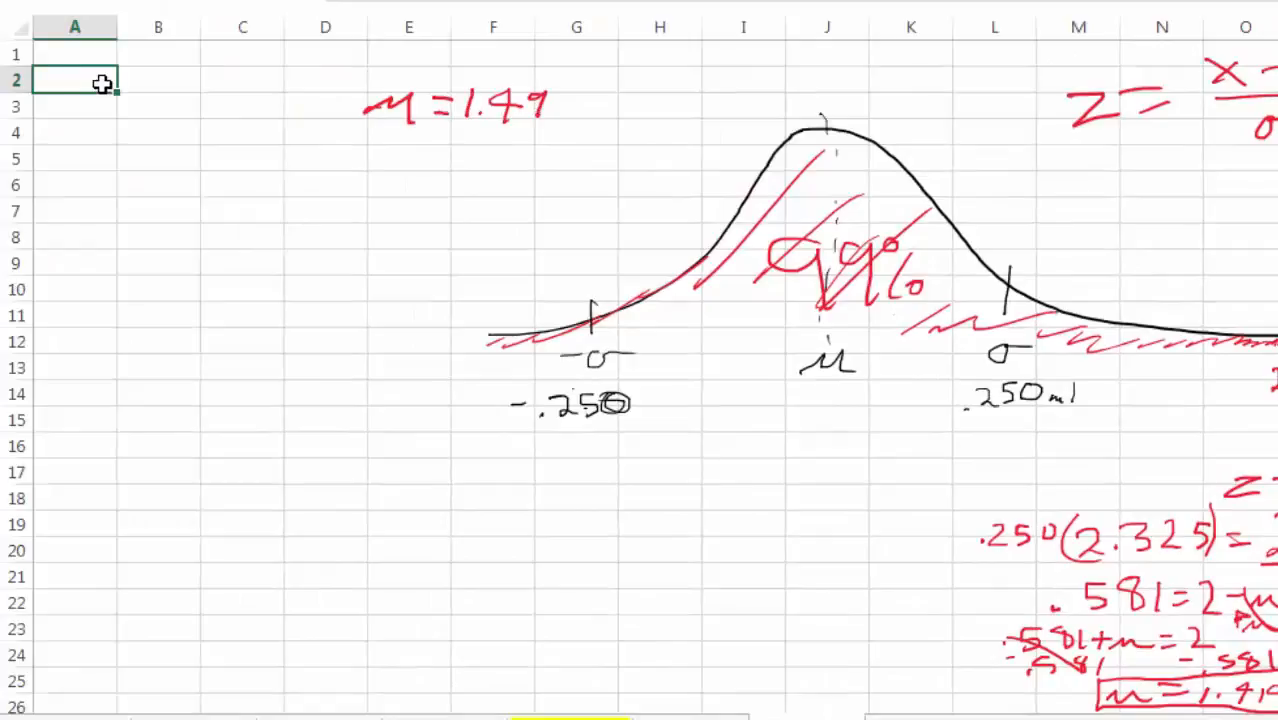
- Label A2 mean and A3 sigma, and enter .250 as the sigma value in B3
{"action": "type", "text": "mean"}
{"action": "key", "text": "Tab"}
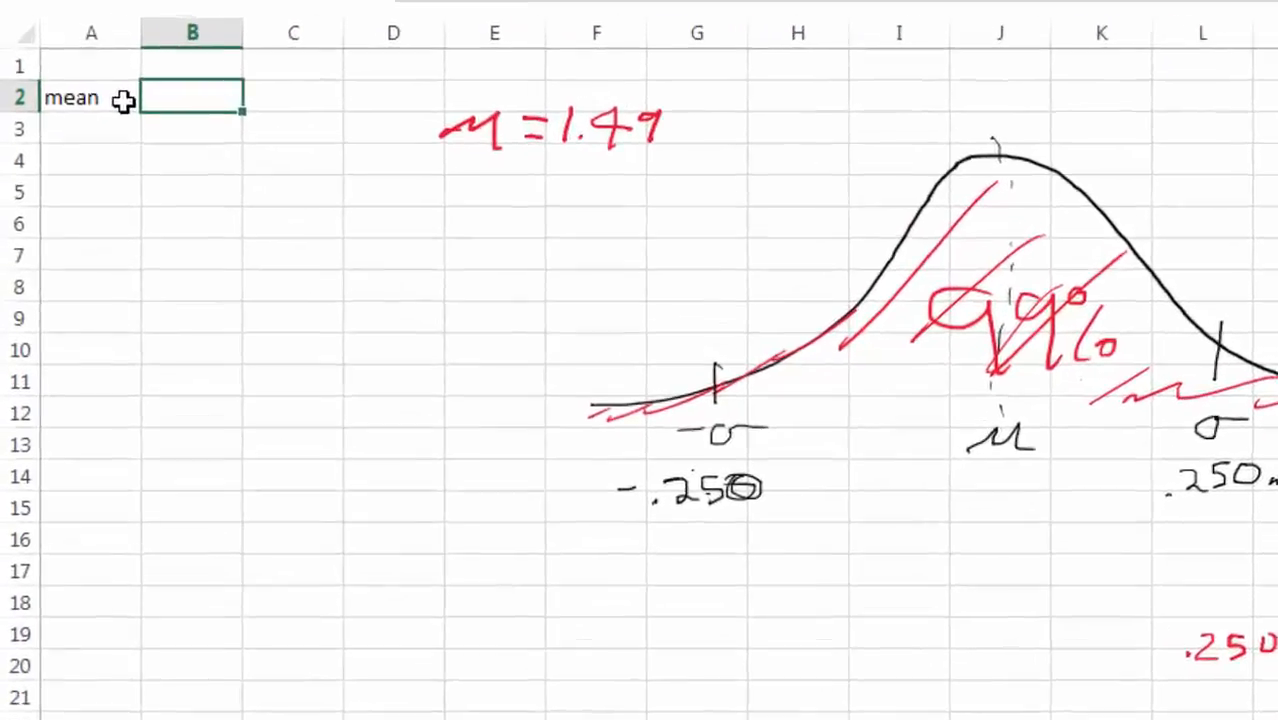
{"action": "key", "text": "Down"}
{"action": "key", "text": "Left"}
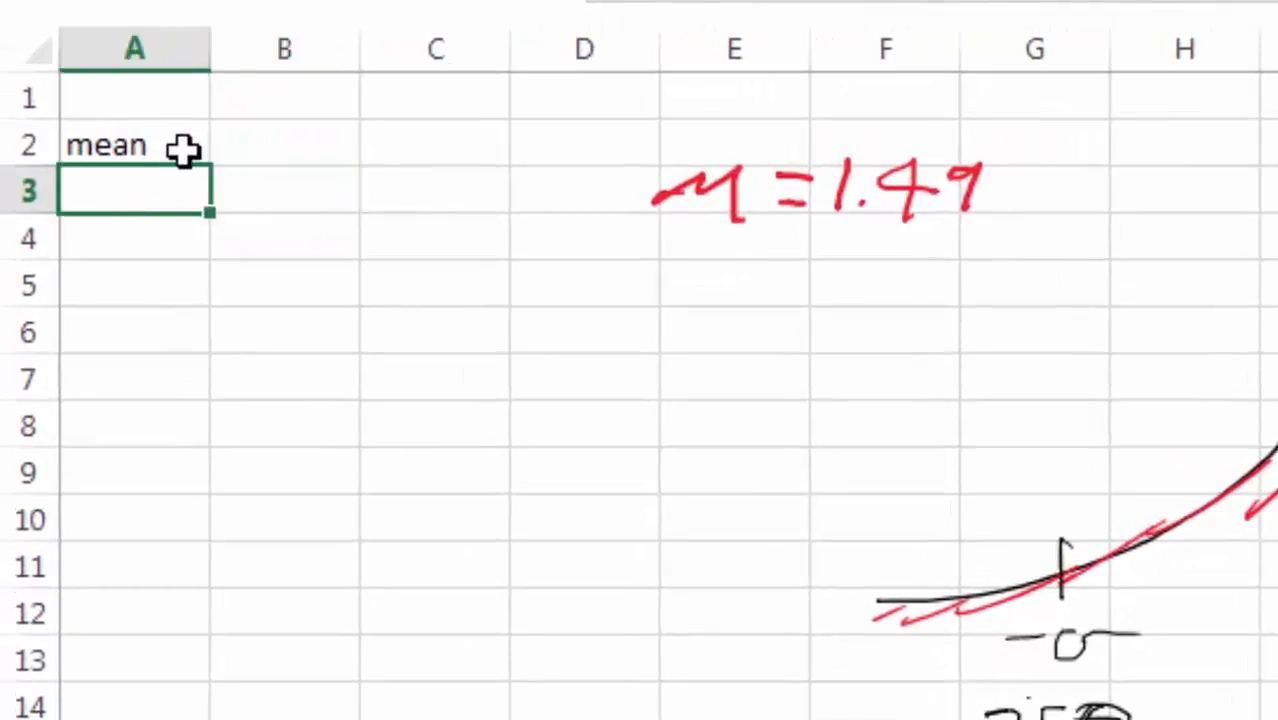
{"action": "type", "text": "sigma"}
{"action": "key", "text": "Tab"}
{"action": "type", "text": ".25"}
{"action": "type", "text": "0"}
{"action": "key", "text": "Down"}
- Enter the label X > 99% of dist. in A5 and widen column A to fit it
{"action": "key", "text": "Down"}
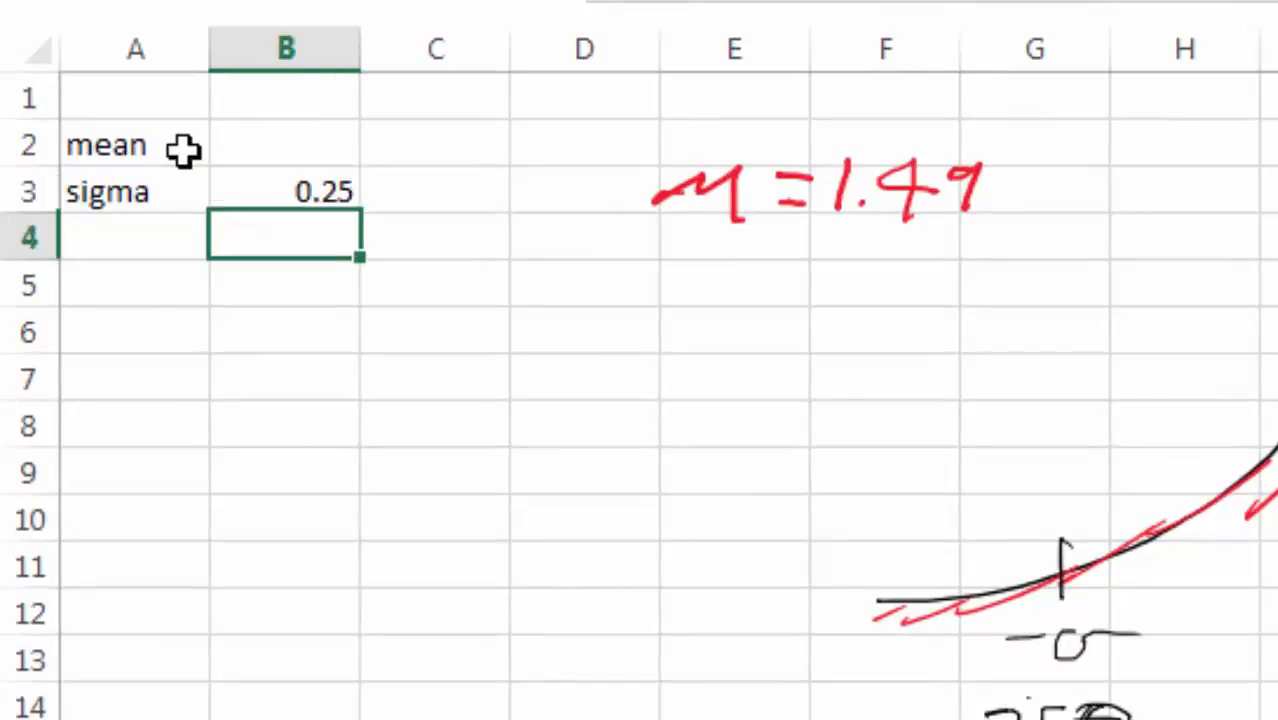
{"action": "key", "text": "Left"}
{"action": "key", "text": "F2"}
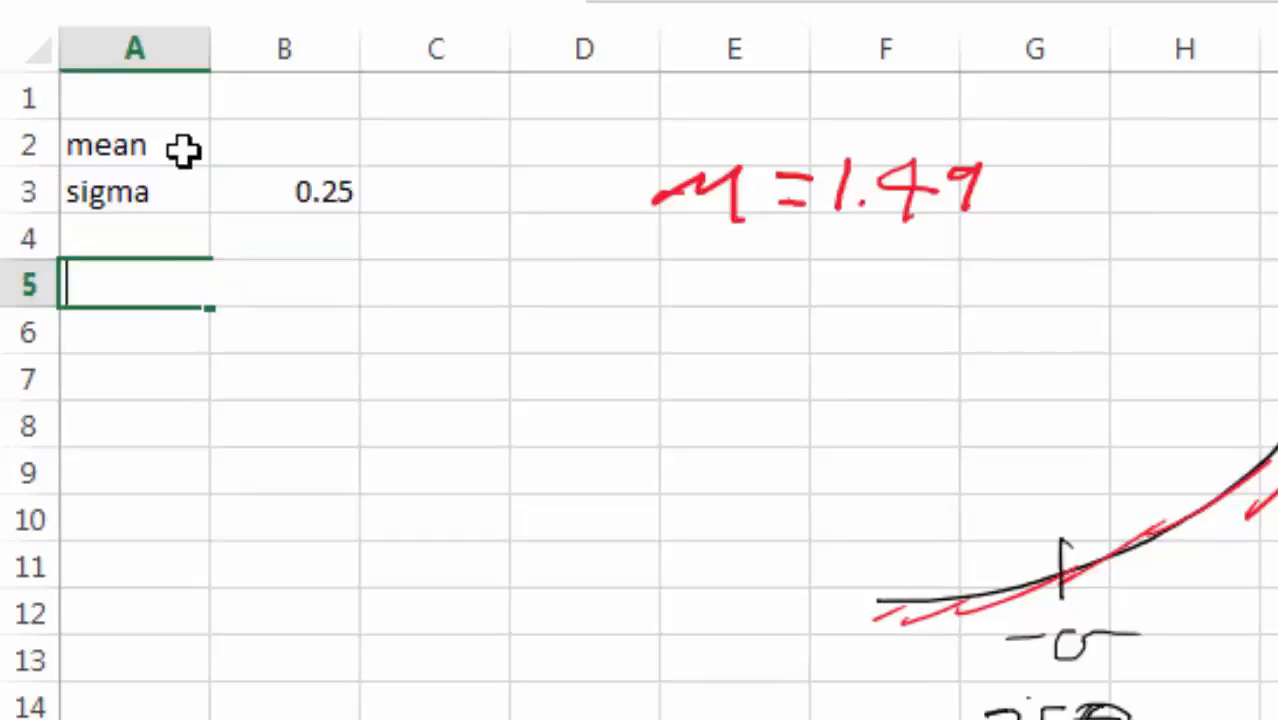
{"action": "type", "text": "x > 99"}
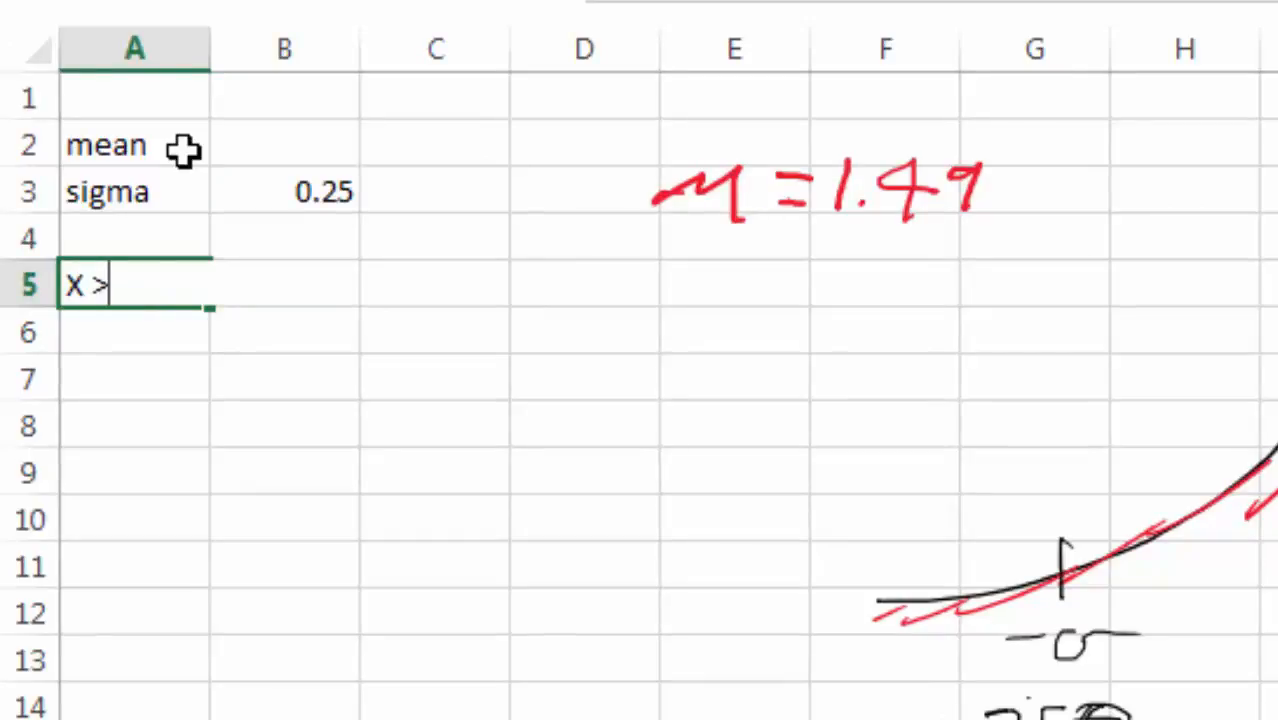
{"action": "type", "text": "% of dist."}
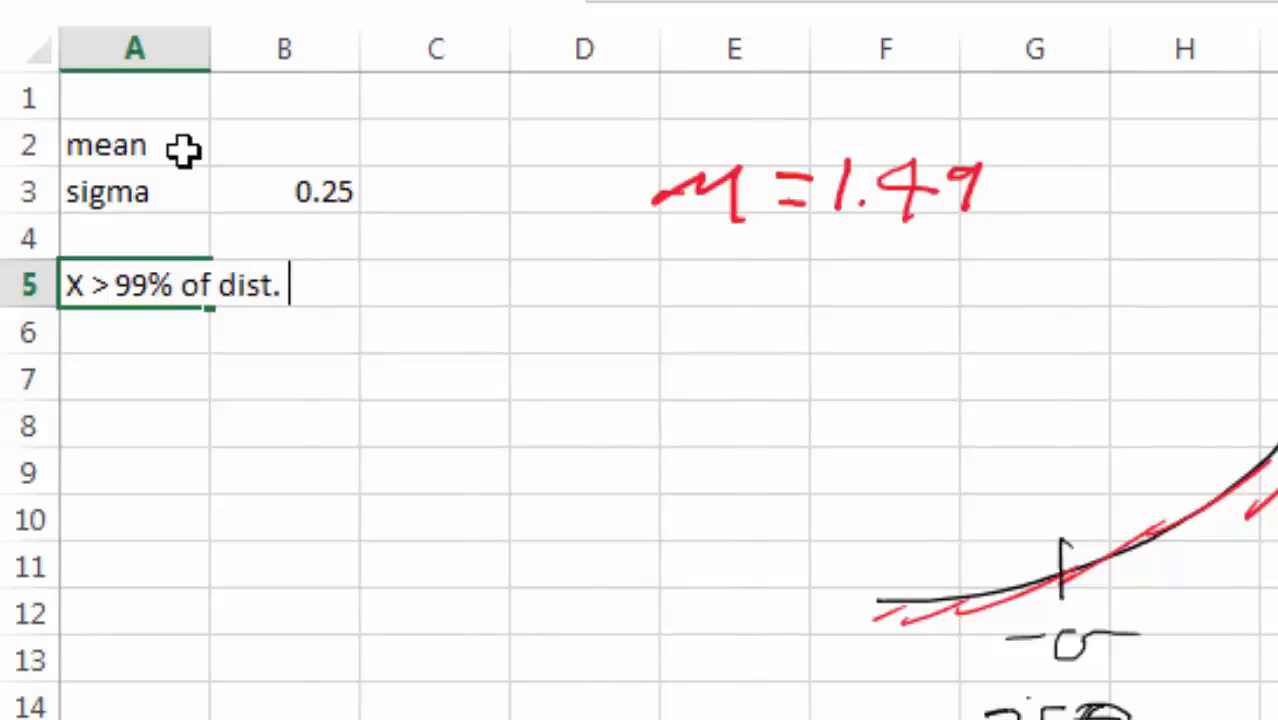
{"action": "left_click", "coordinate": [336, 291]}
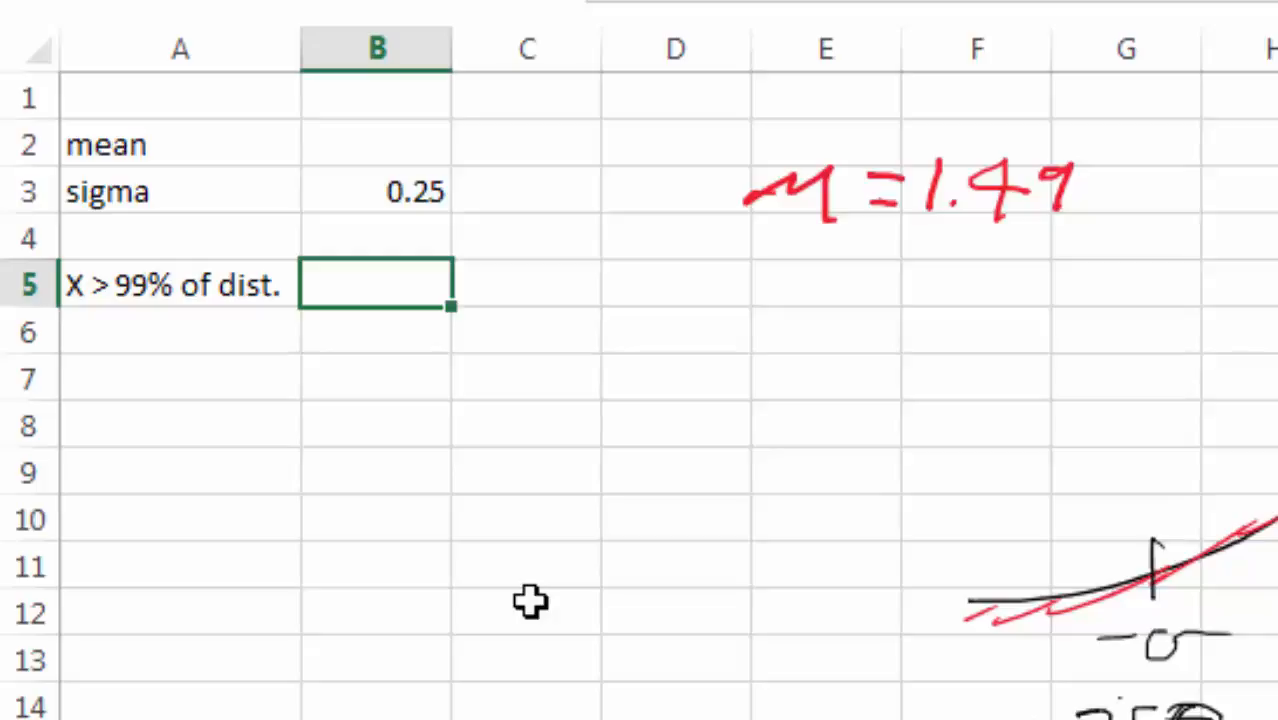
- Try the formula =norm.inv(.99,1.49,.25) in B5 for the 99% limit
{"action": "type", "text": "=norm"}
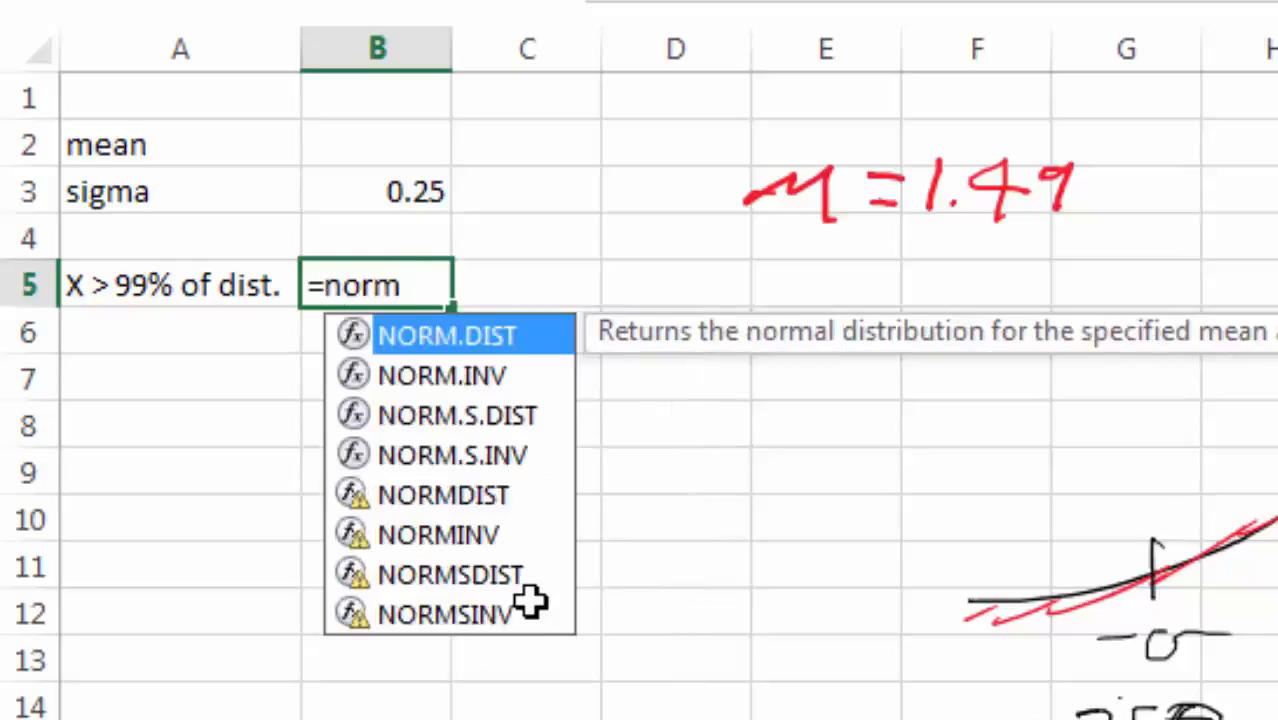
{"action": "type", "text": ".inv(.99,"}
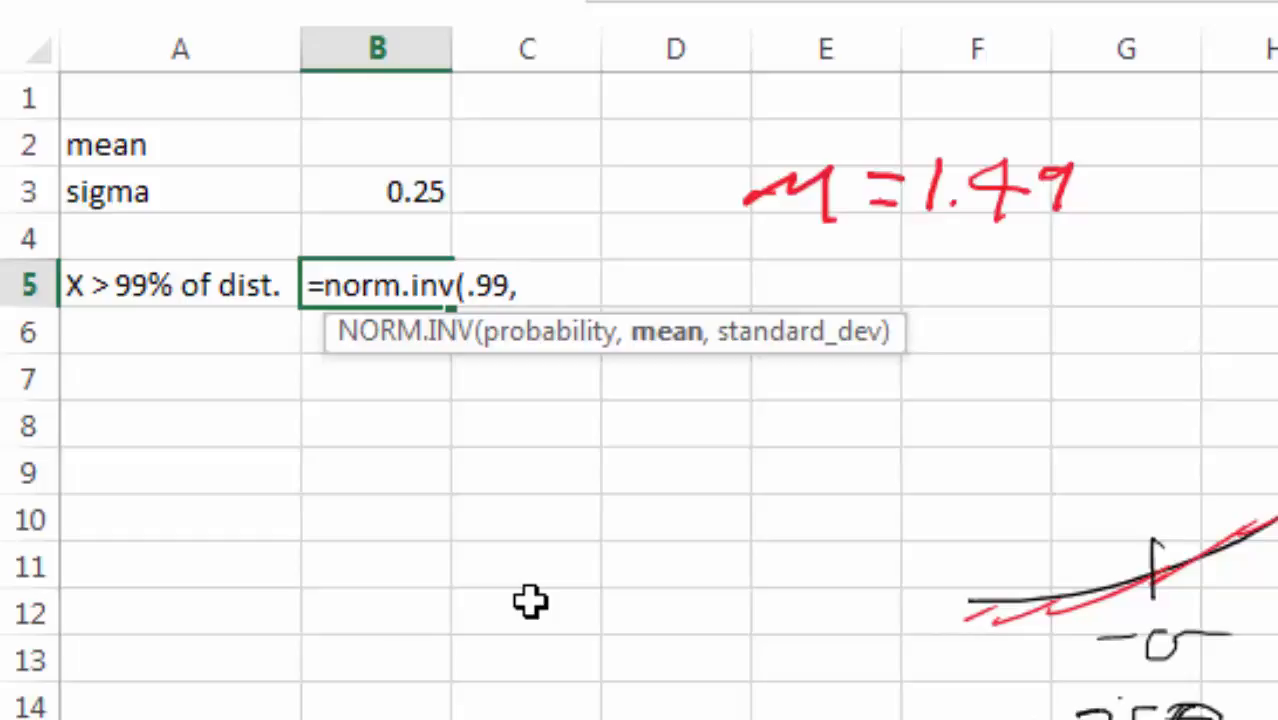
{"action": "type", "text": "1.49"}
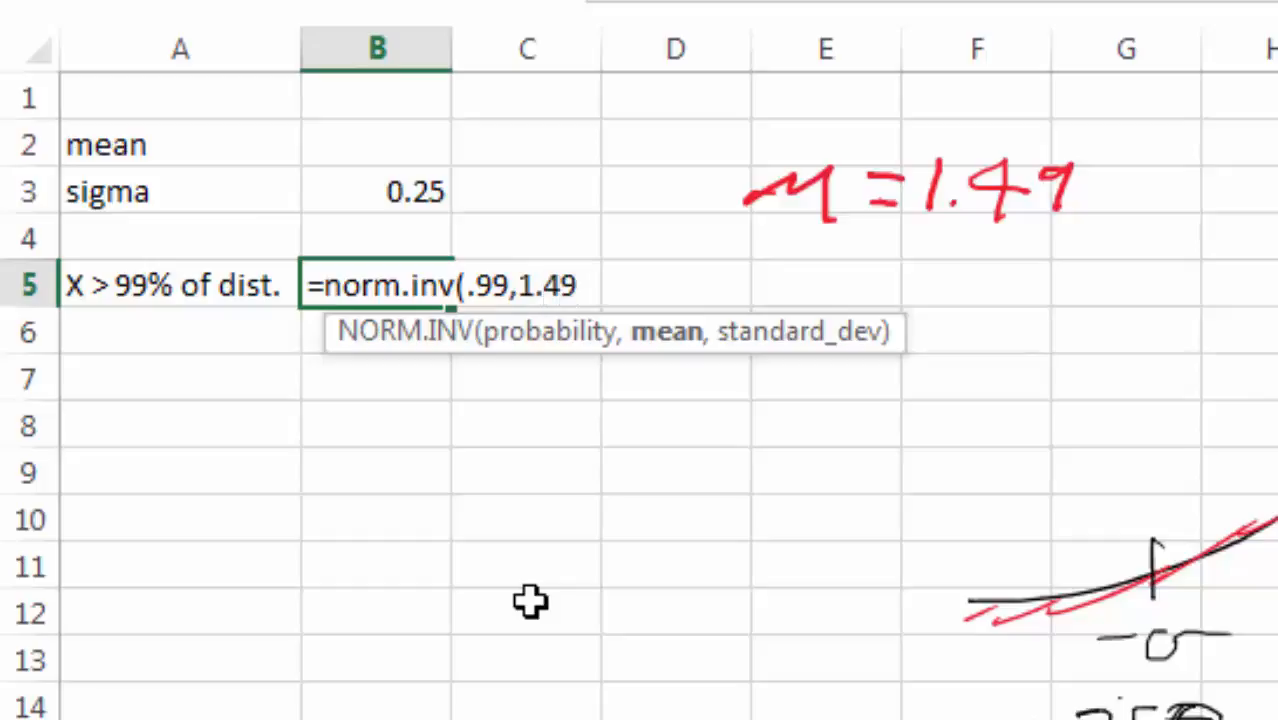
{"action": "type", "text": ",.25"}
{"action": "key", "text": "Return"}
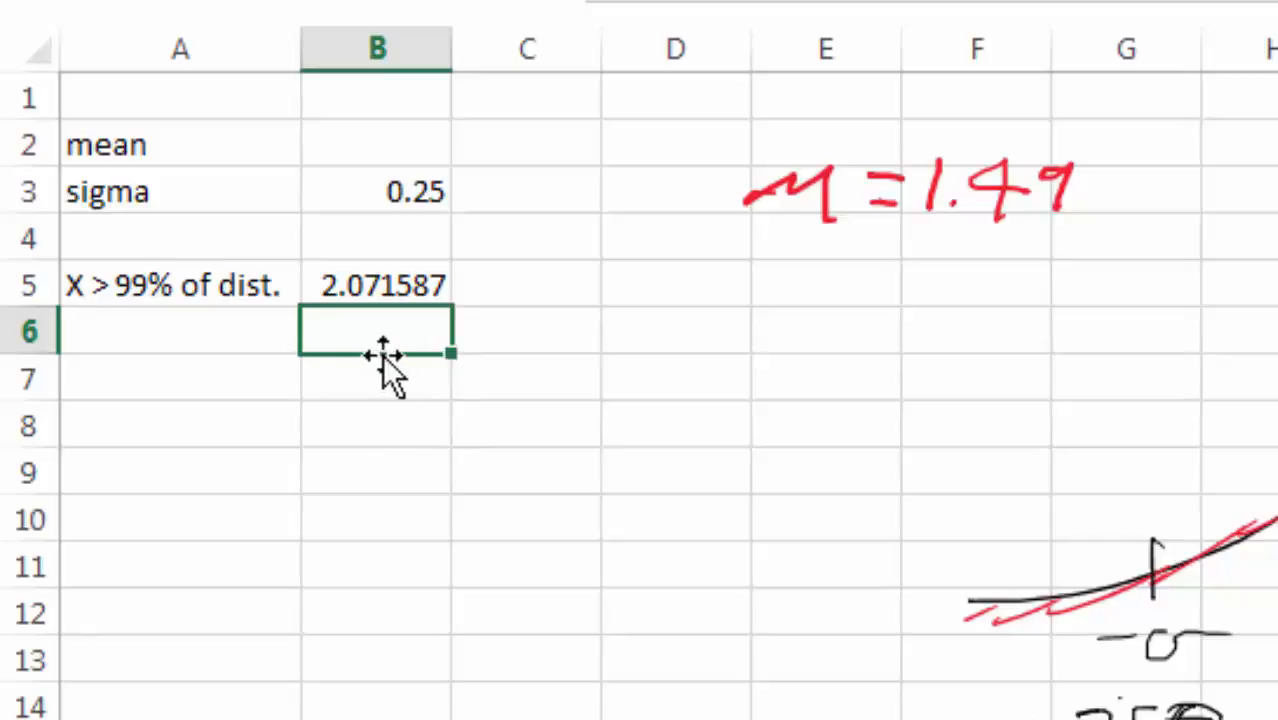
- Check the mean and sigma cells, and clear the norm.inv formula from B5
{"action": "left_click", "coordinate": [510, 380]}
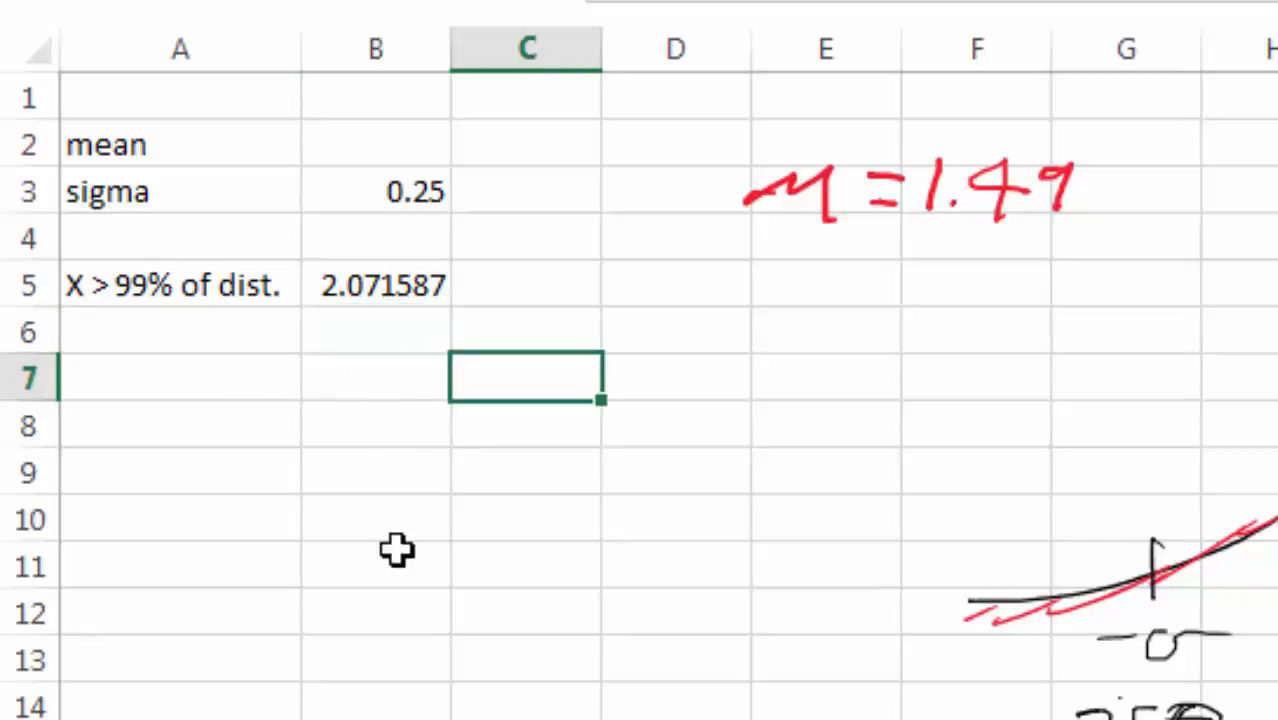
{"action": "left_click", "coordinate": [415, 180]}
{"action": "left_click", "coordinate": [431, 135]}
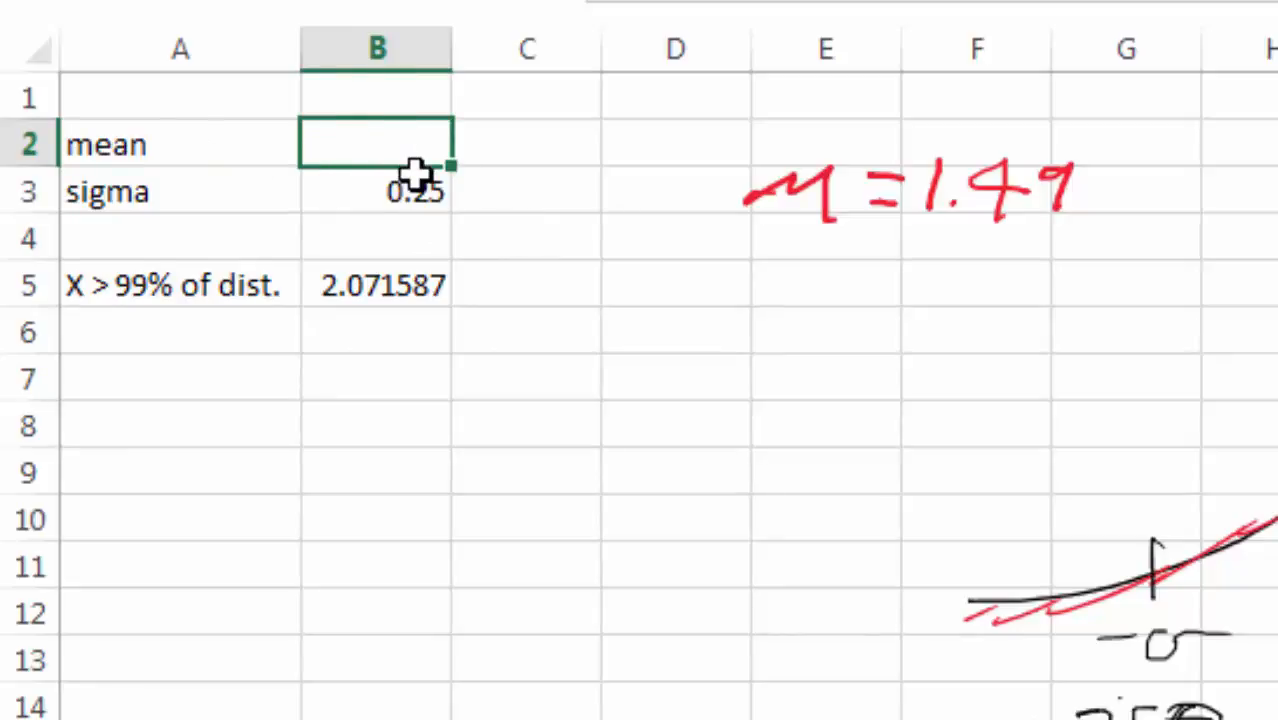
{"action": "left_click", "coordinate": [417, 285]}
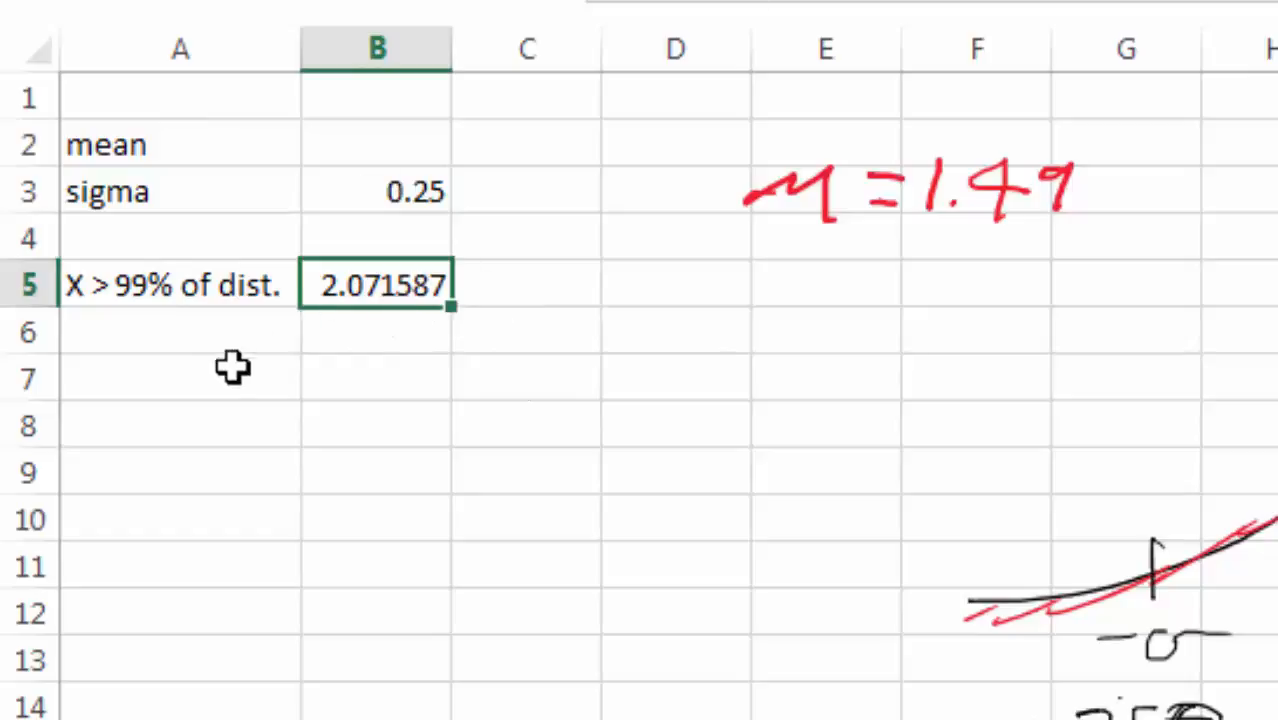
{"action": "type", "text": "="}
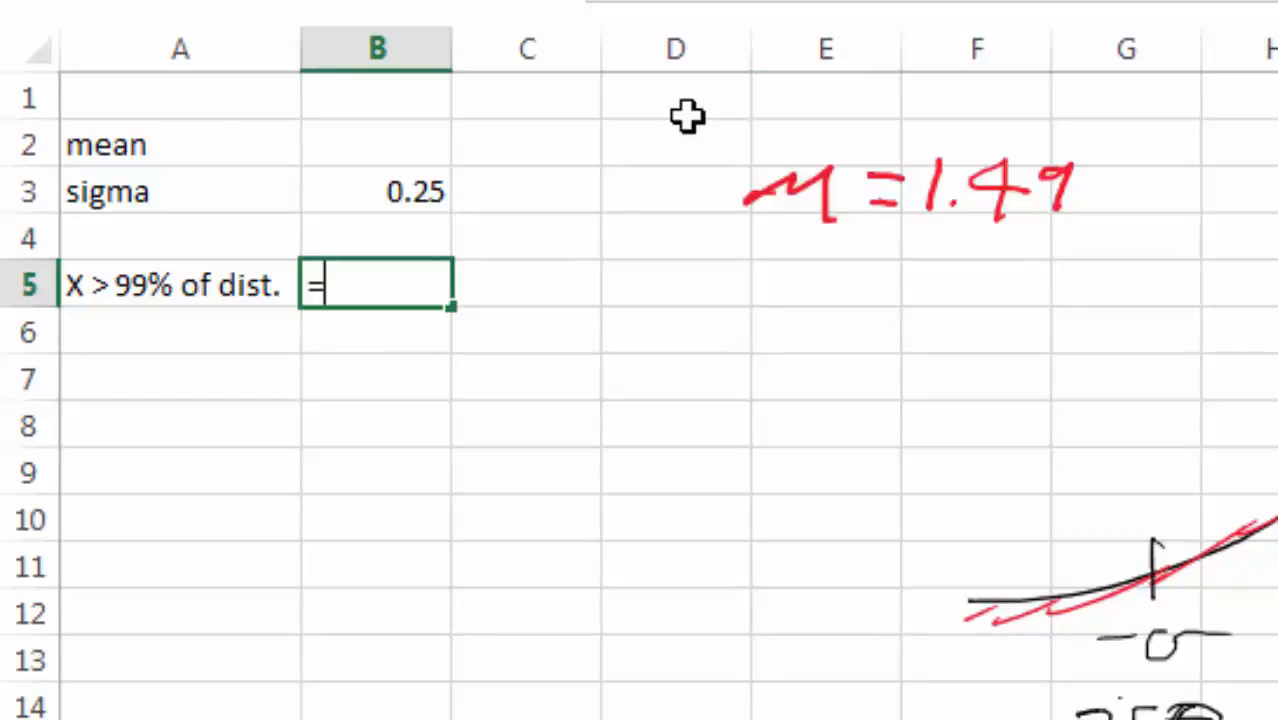
{"action": "key", "text": "BackSpace"}
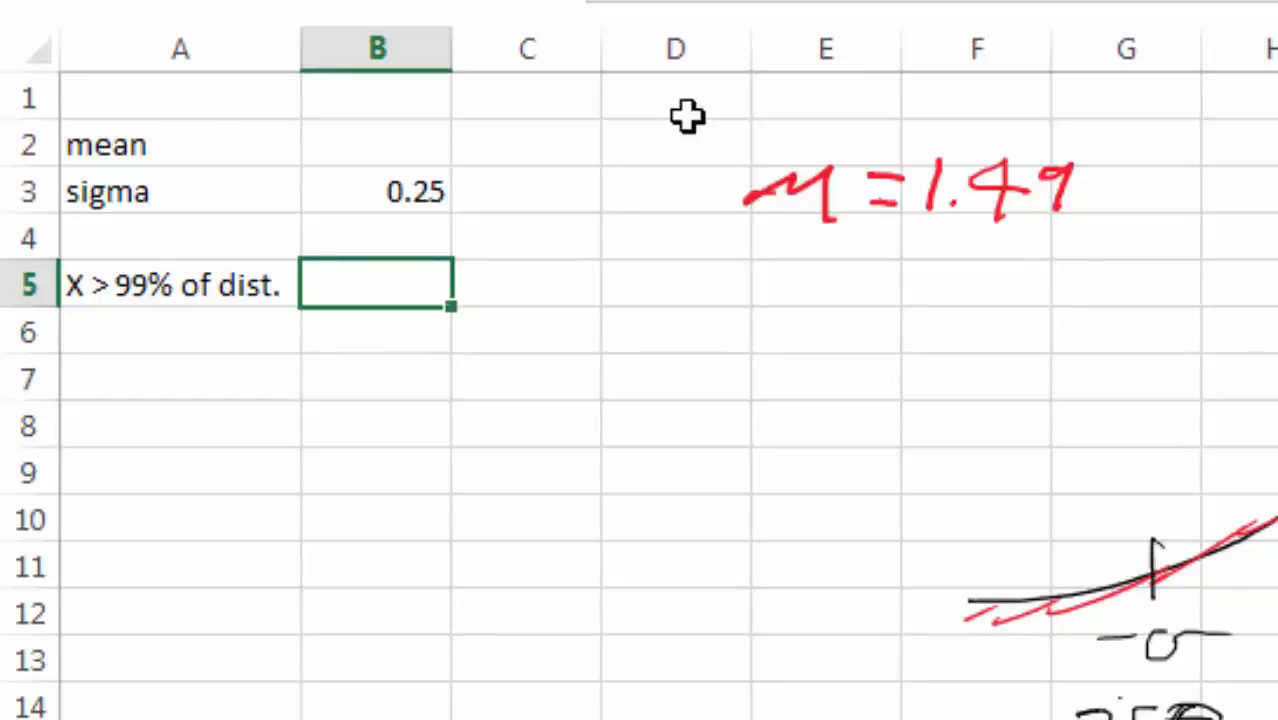
- Enter 1 as the trial mean in B2
{"action": "left_click", "coordinate": [408, 140]}
{"action": "type", "text": "1"}
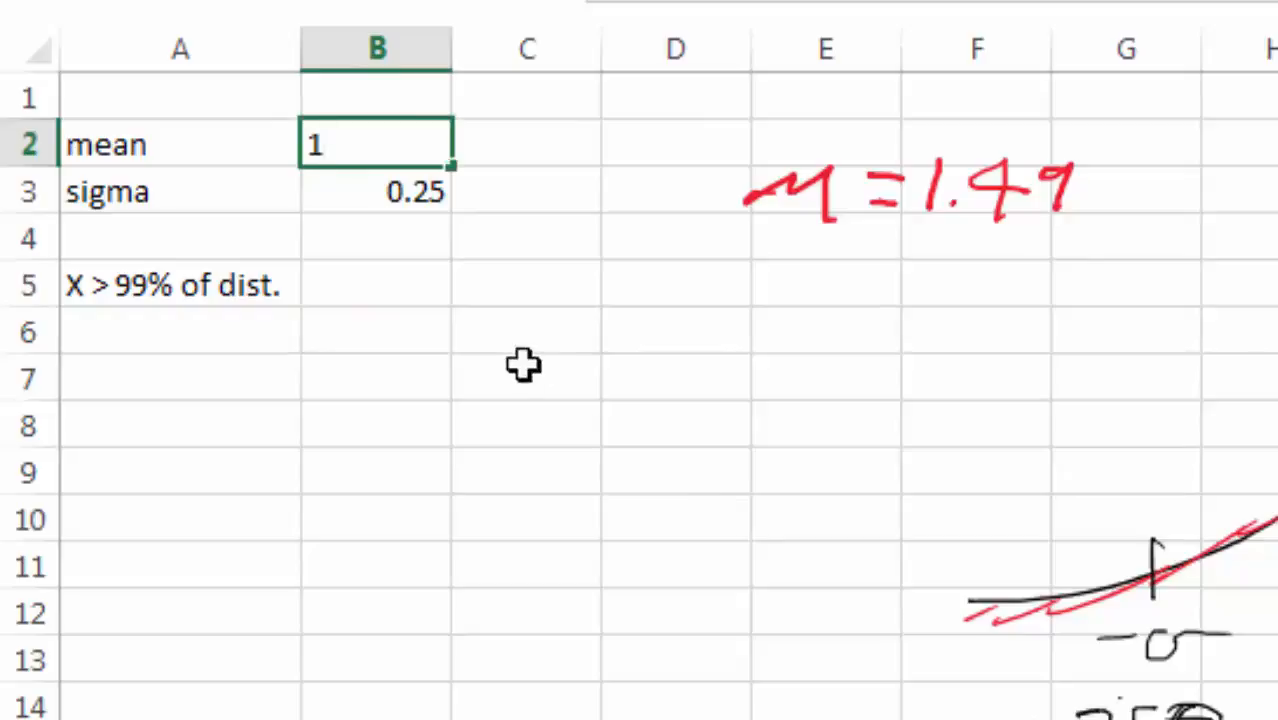
{"action": "left_click", "coordinate": [436, 295]}
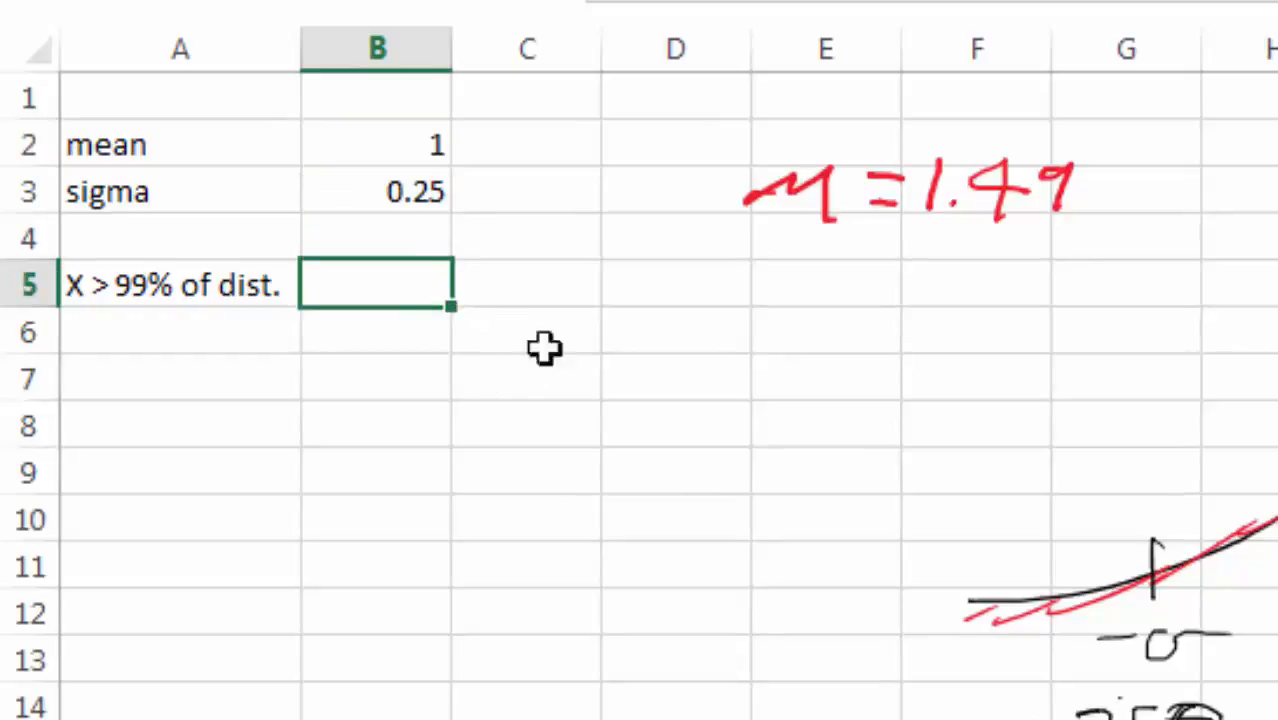
{"action": "left_click", "coordinate": [424, 152]}
- Enter the formula =norm.inv(.99,B2,B3) in B5 so the 99% limit references the mean and sigma cells
{"action": "left_click", "coordinate": [416, 298]}
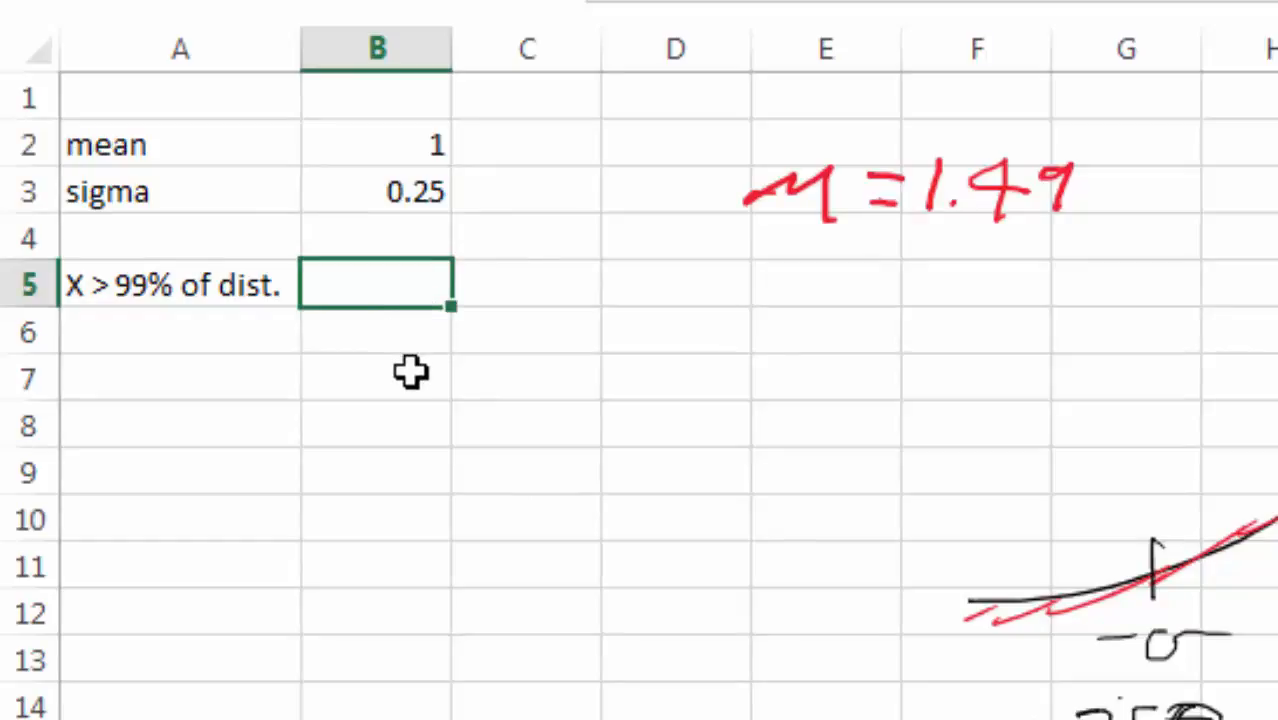
{"action": "type", "text": "=norm"}
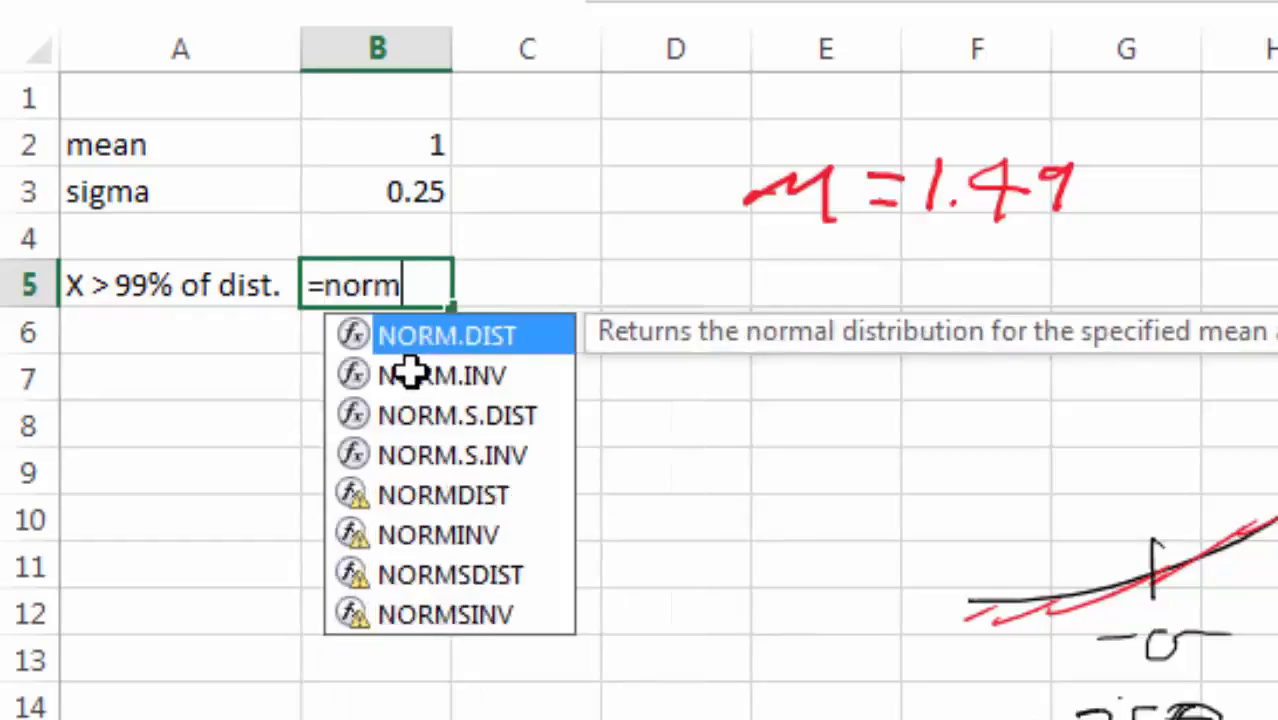
{"action": "type", "text": ".inv("}
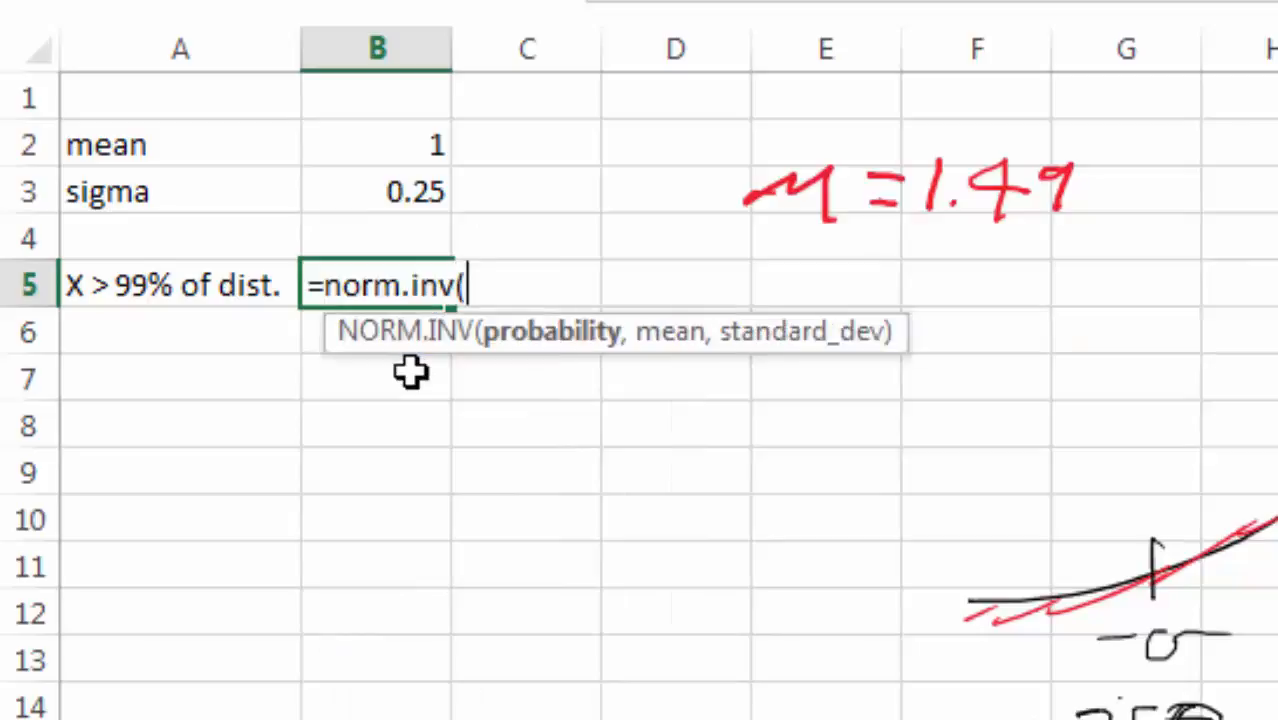
{"action": "type", "text": ".99,"}
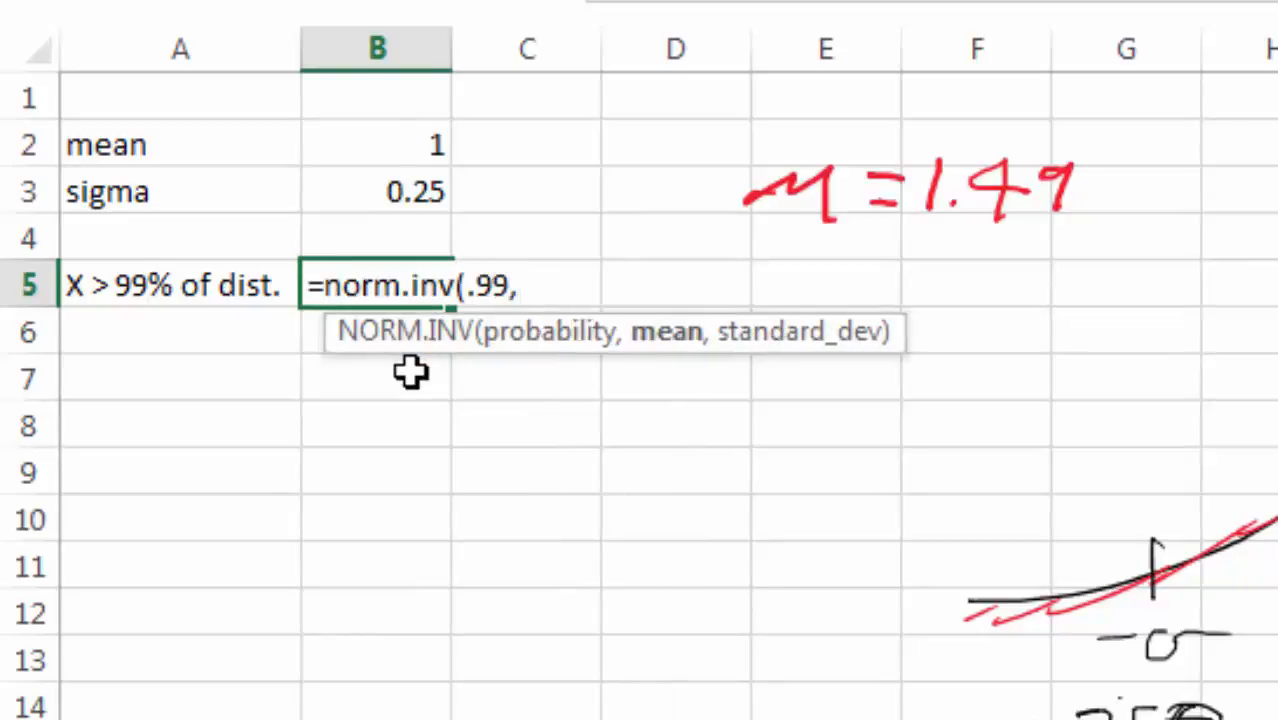
{"action": "left_click", "coordinate": [373, 140]}
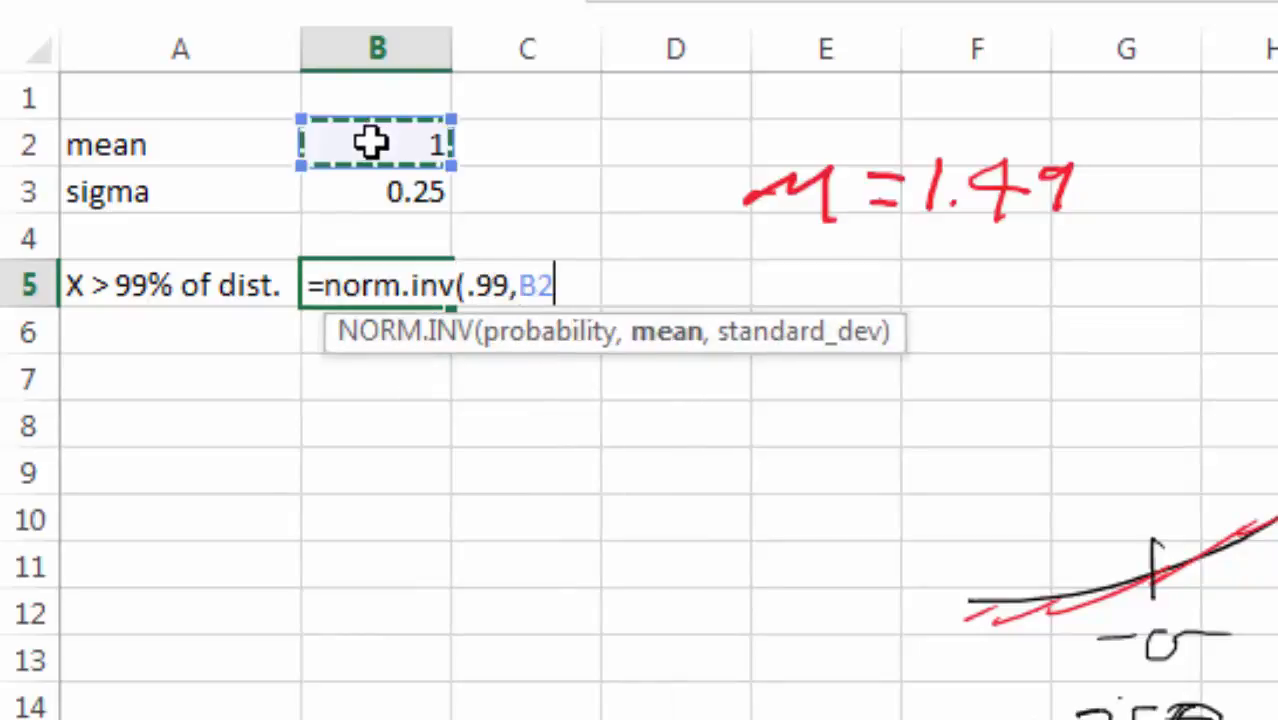
{"action": "type", "text": ","}
{"action": "left_click", "coordinate": [363, 190]}
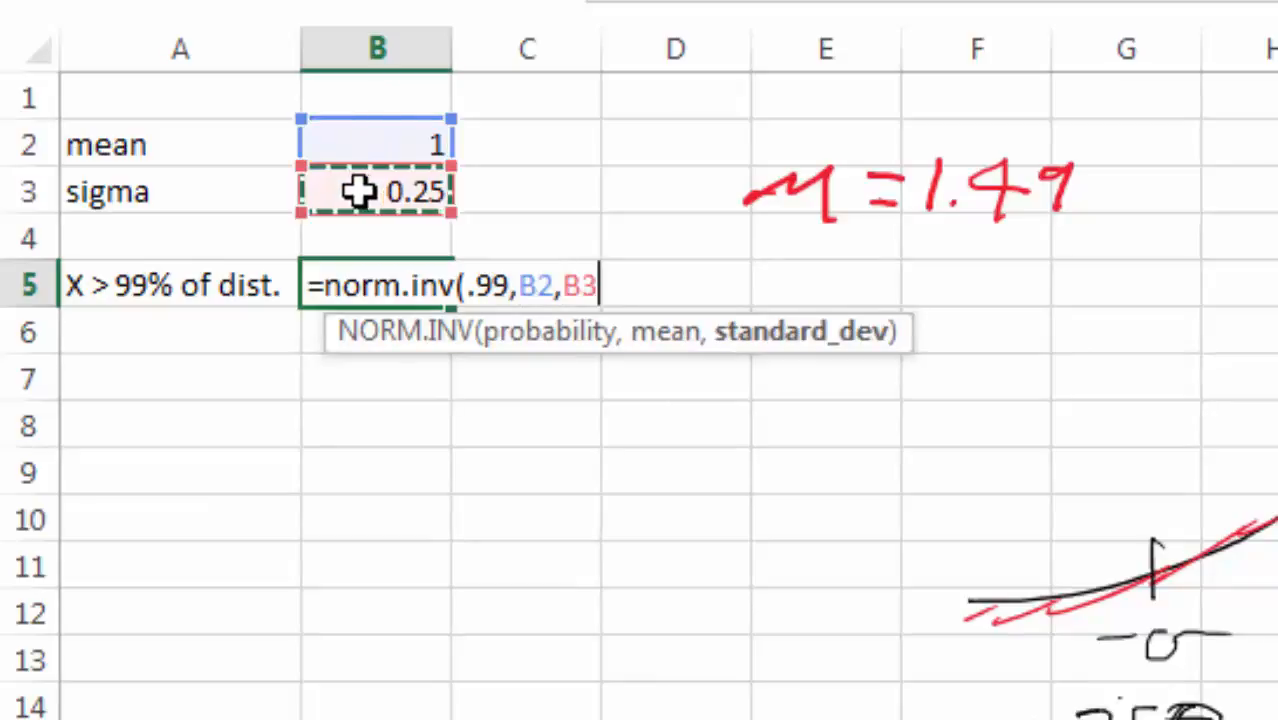
{"action": "key", "text": "Return"}
- Try mean values of 1.5, 1.4, 1.45 and 1.44 in B2 to bring the 99% limit close to 2
{"action": "left_click", "coordinate": [430, 145]}
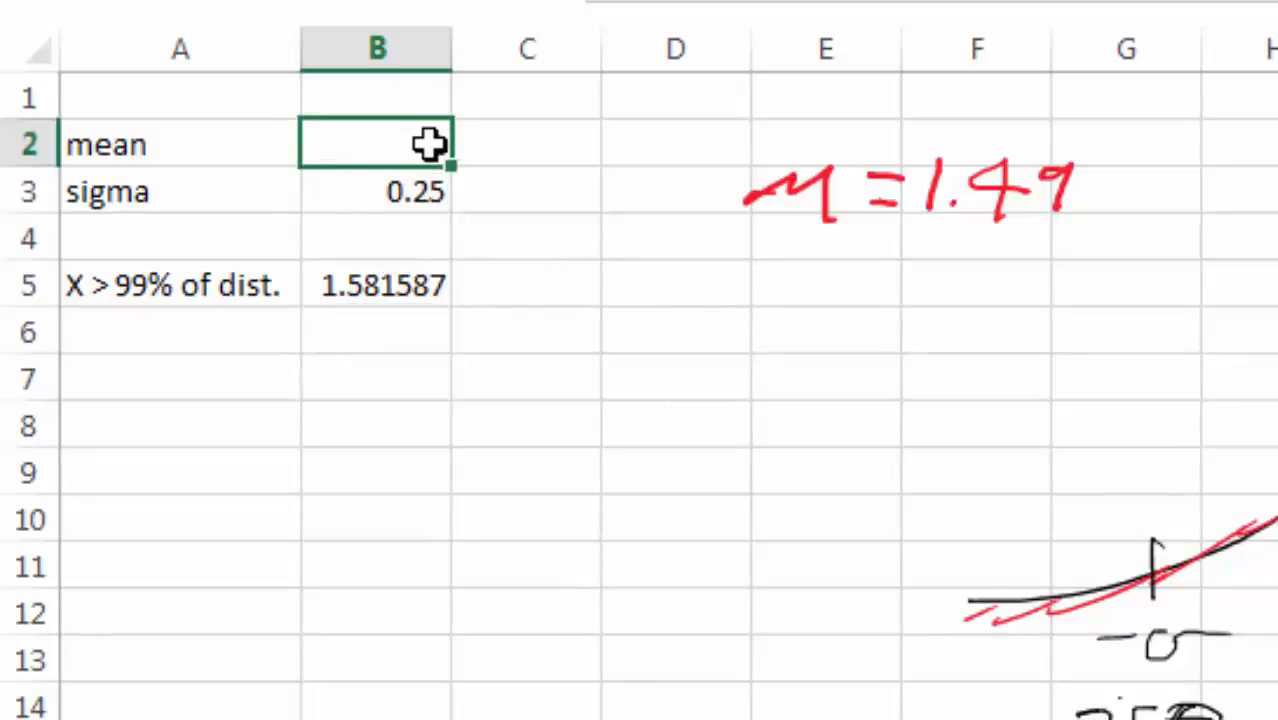
{"action": "type", "text": "1.5"}
{"action": "key", "text": "Return"}
{"action": "key", "text": "Up"}
{"action": "type", "text": "1.4"}
{"action": "key", "text": "Return"}
{"action": "key", "text": "Up"}
{"action": "type", "text": "1.1"}
{"action": "key", "text": "BackSpace"}
{"action": "type", "text": "45"}
{"action": "key", "text": "Return"}
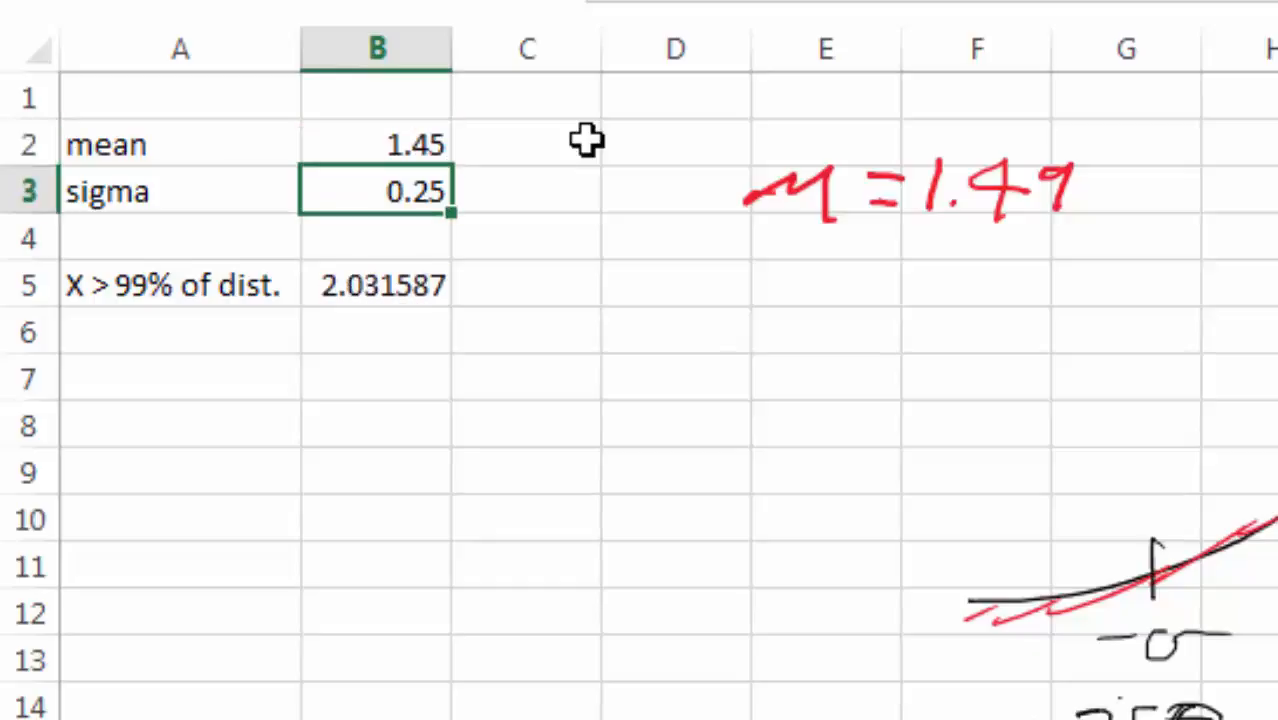
{"action": "key", "text": "Up"}
{"action": "type", "text": "1.44"}
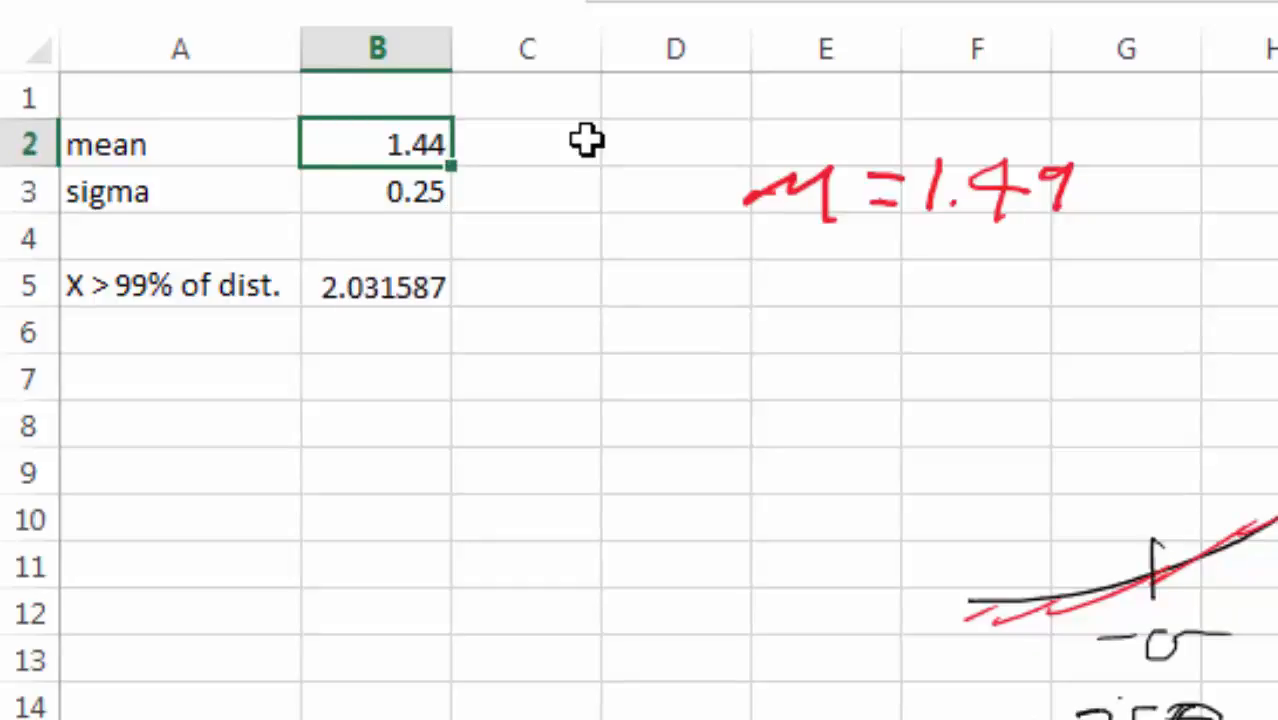
{"action": "key", "text": "Return"}
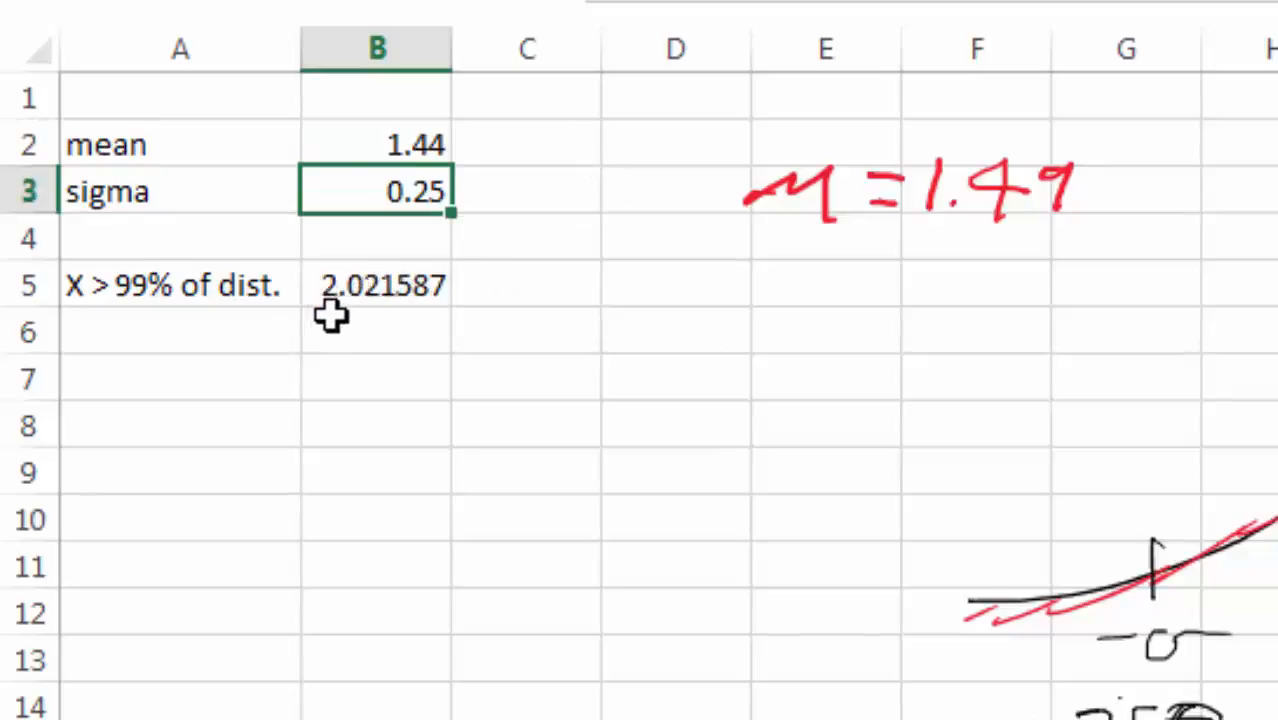
- Review the mean and 99% limit cells, and set the mean in B2 back to 1
{"action": "left_click", "coordinate": [405, 150]}
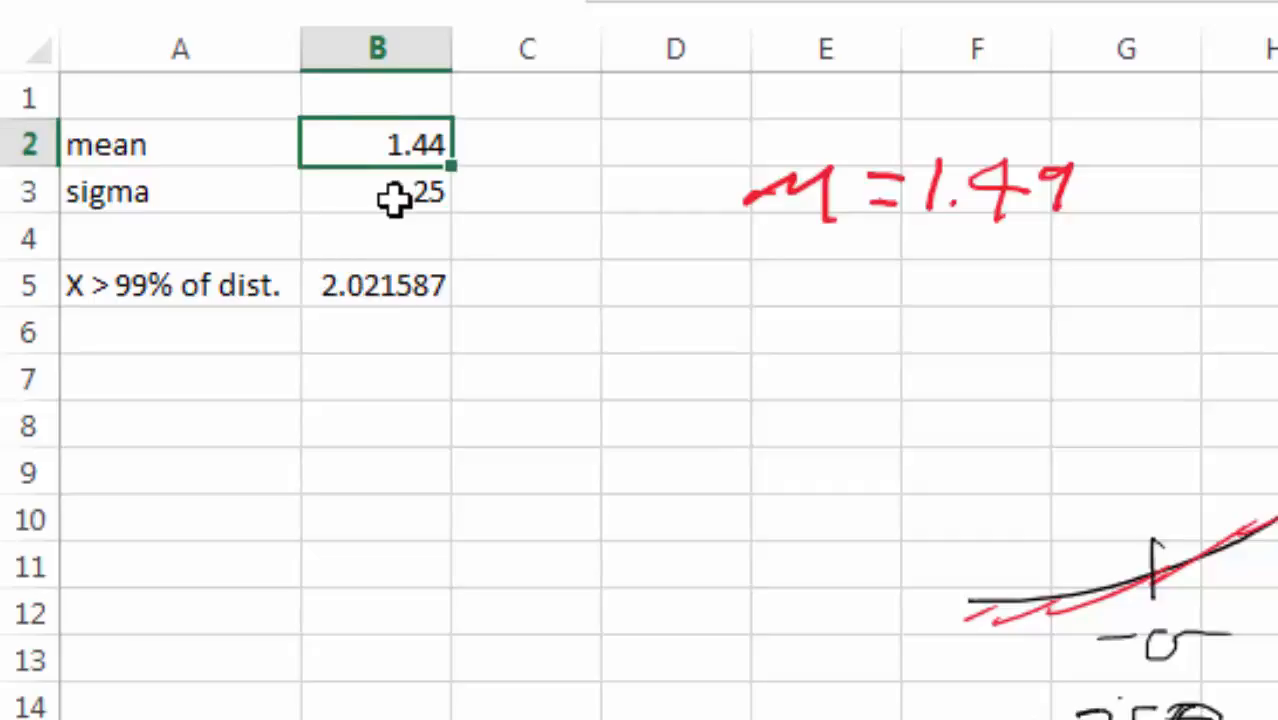
{"action": "left_click", "coordinate": [417, 382]}
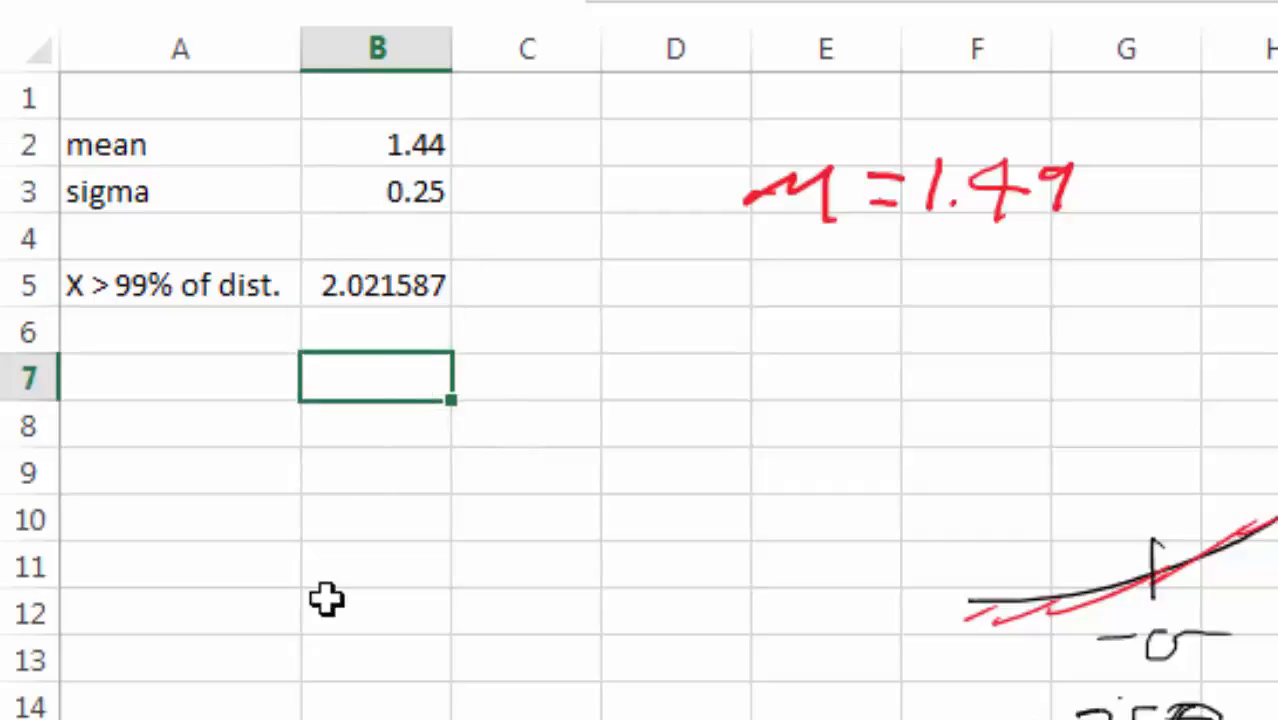
{"action": "left_click", "coordinate": [419, 152]}
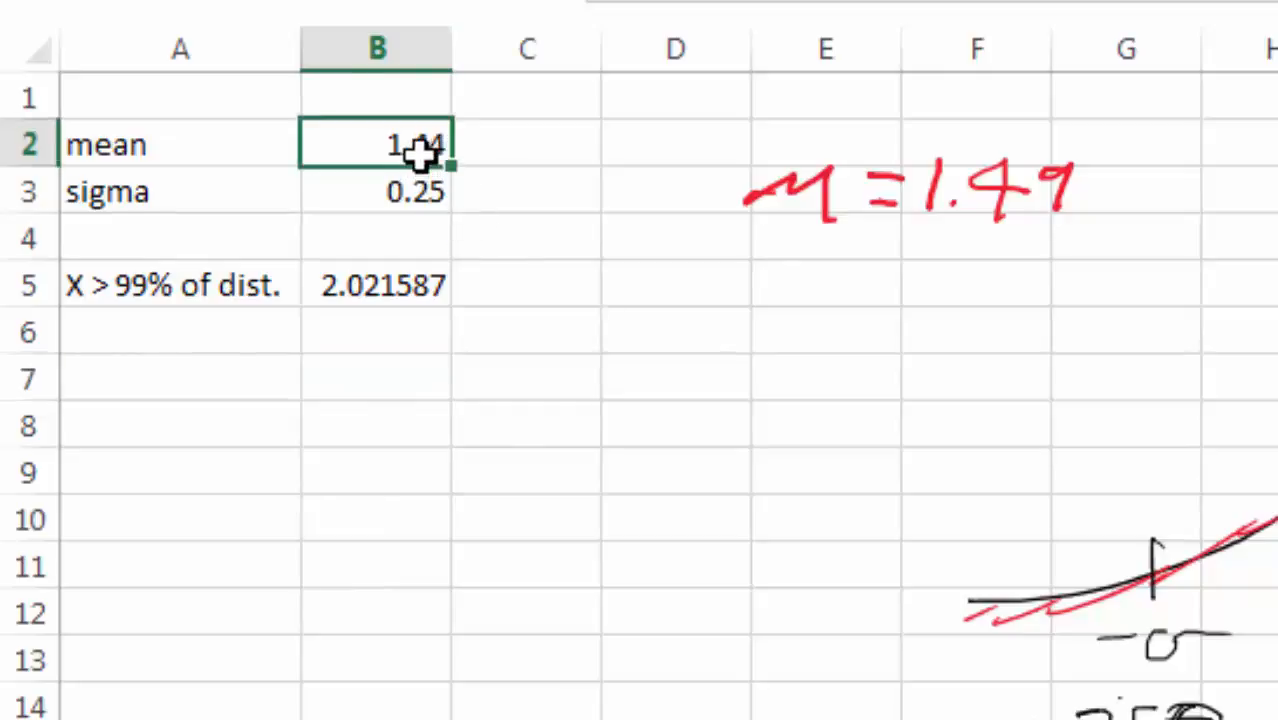
{"action": "left_click", "coordinate": [371, 291]}
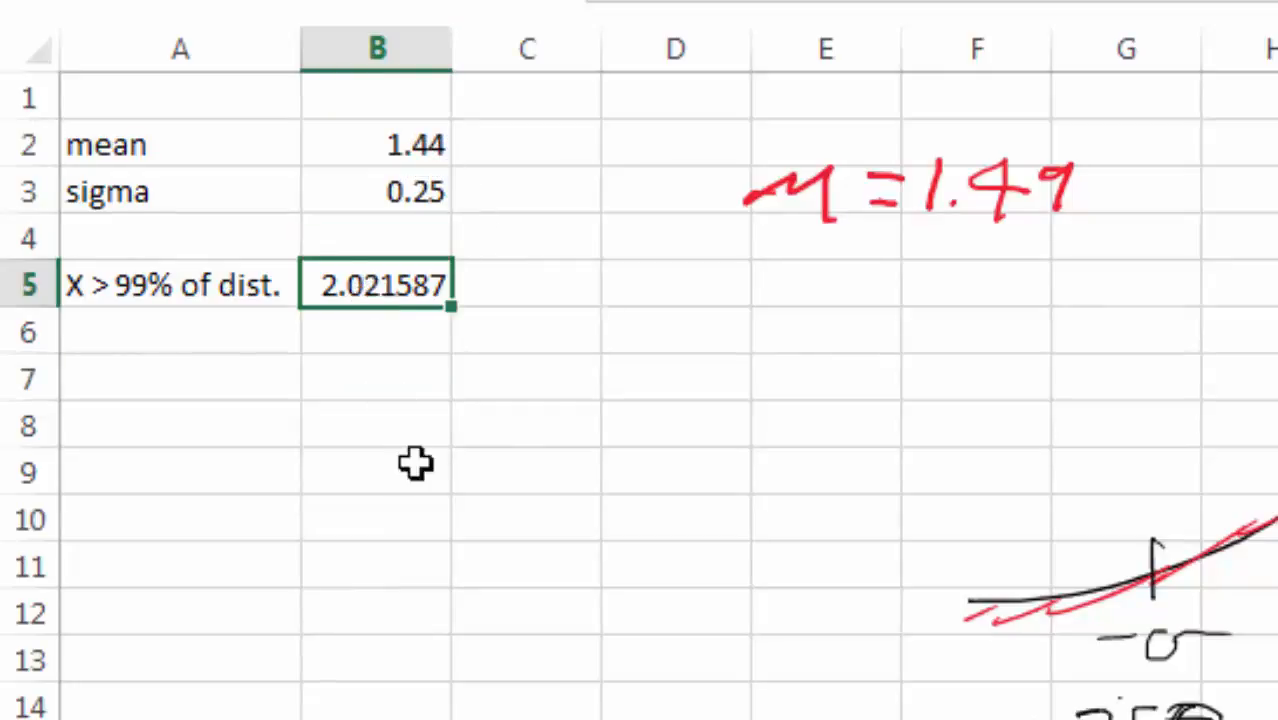
{"action": "left_click", "coordinate": [391, 143]}
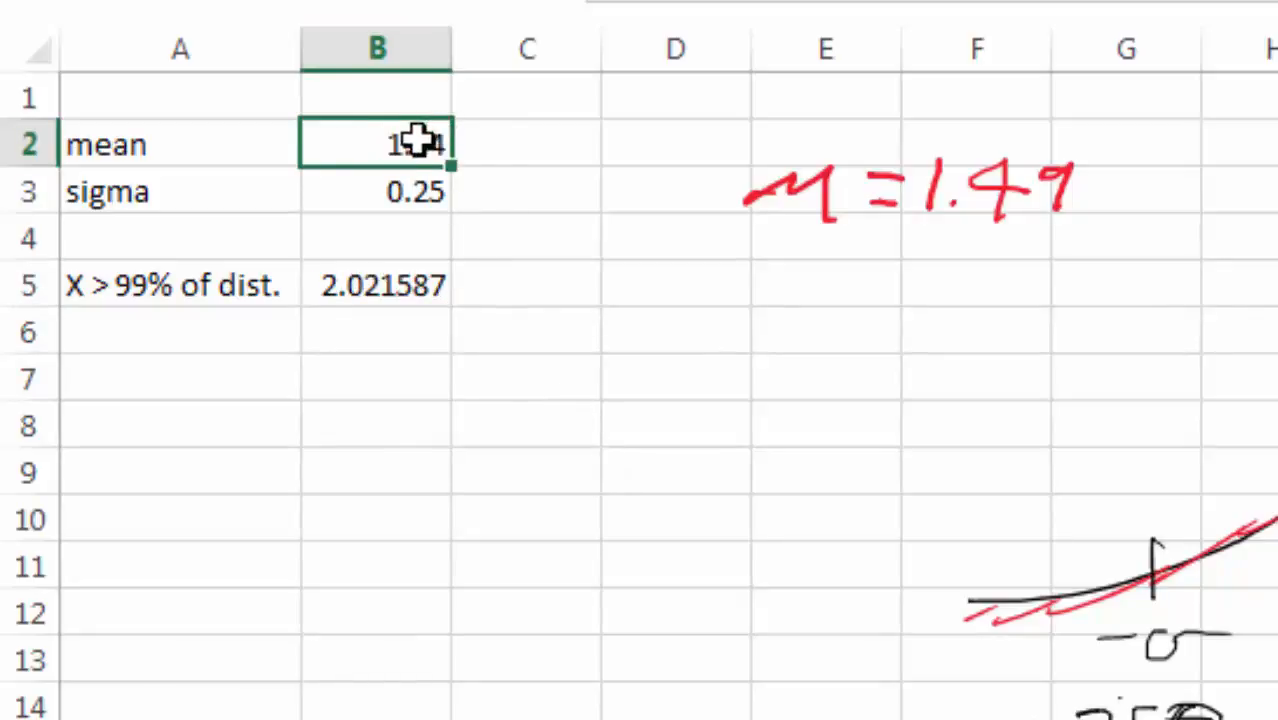
{"action": "type", "text": "1"}
{"action": "left_click", "coordinate": [582, 263]}
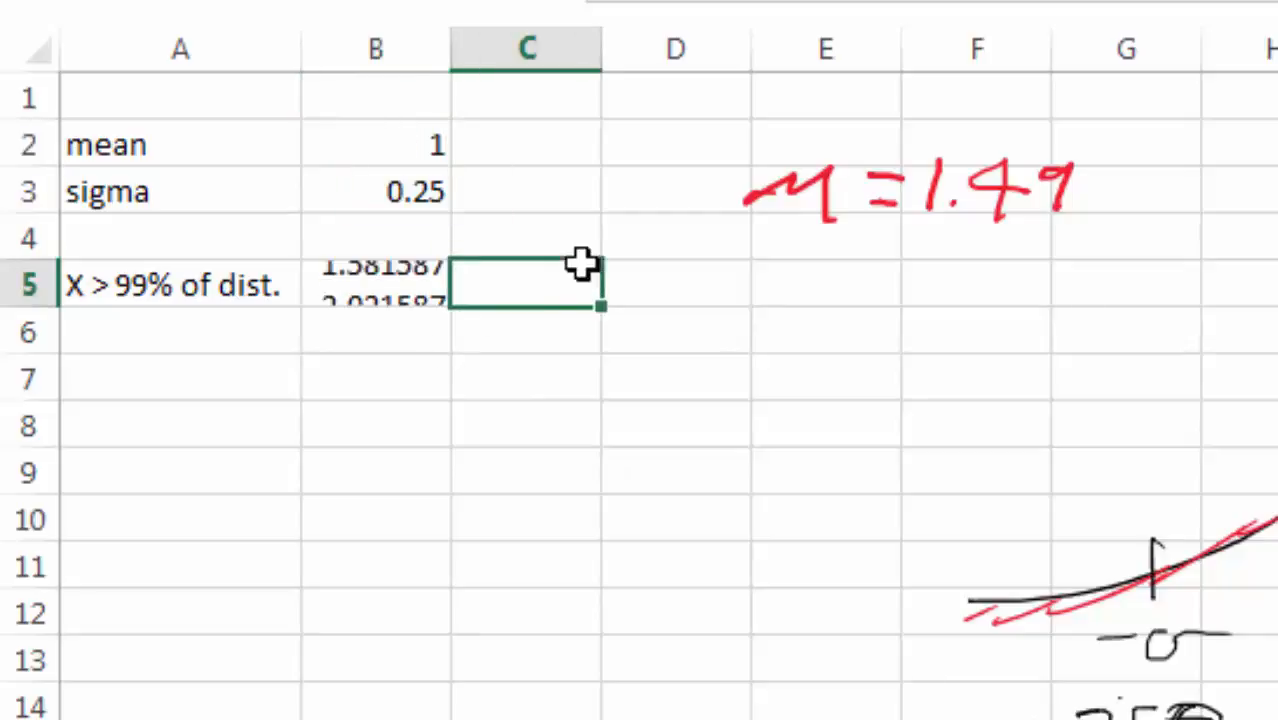
{"action": "left_click", "coordinate": [383, 394]}
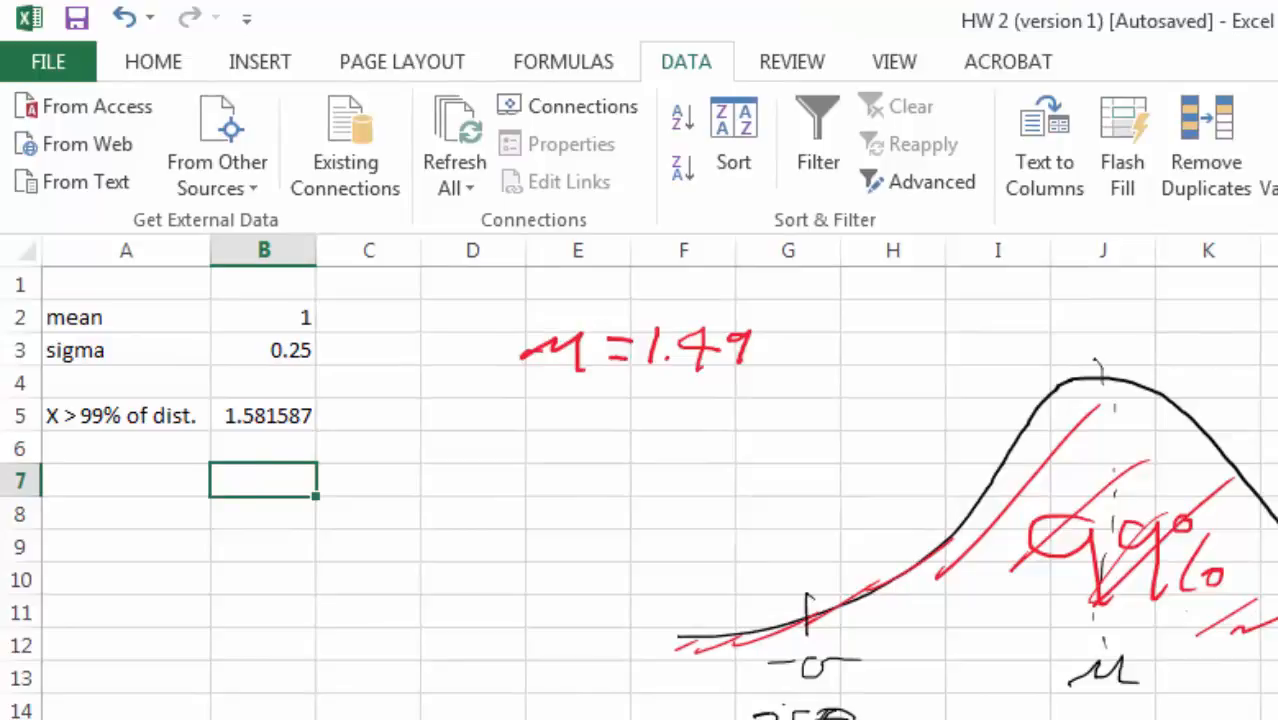
{"action": "key", "text": "alt+a"}
{"action": "key", "text": "w"}
{"action": "key", "text": "g"}
{"action": "left_click_drag", "start_coordinate": [761, 542], "coordinate": [479, 487]}
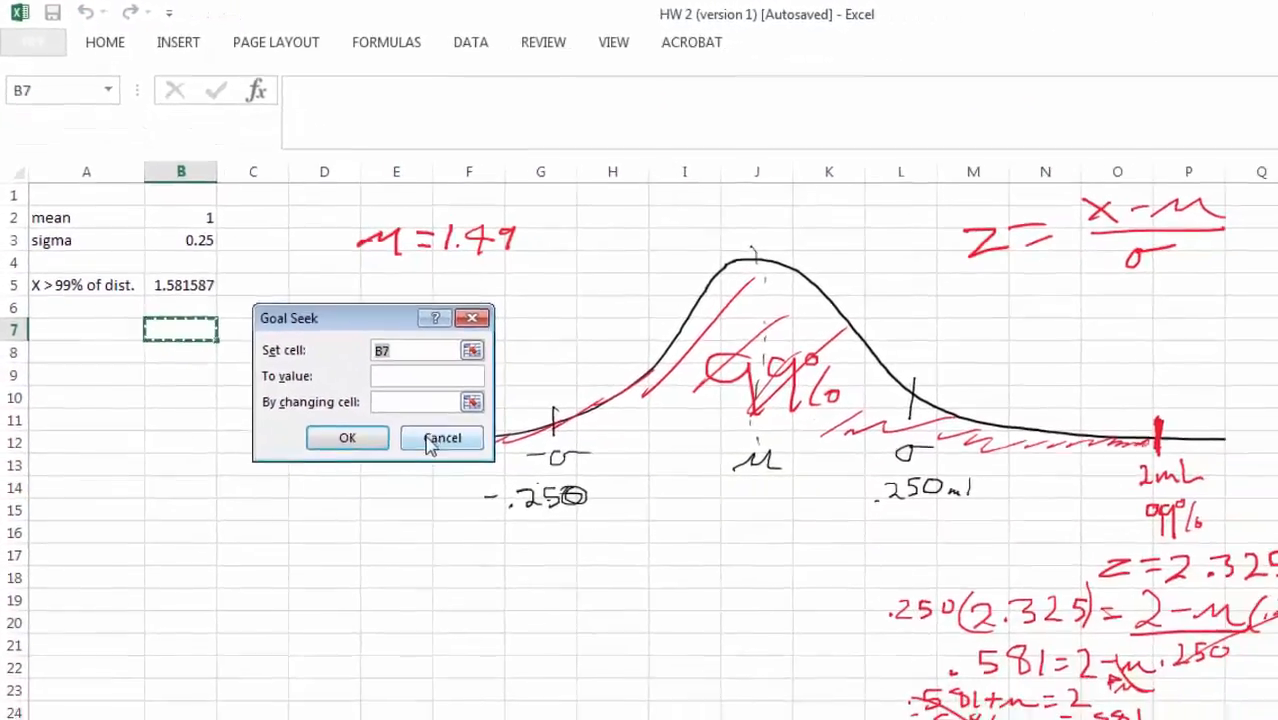
{"action": "left_click", "coordinate": [428, 445]}
- Open the What-If Analysis Goal Seek dialog, move it clear of the data and go through its input fields
{"action": "left_click", "coordinate": [467, 44]}
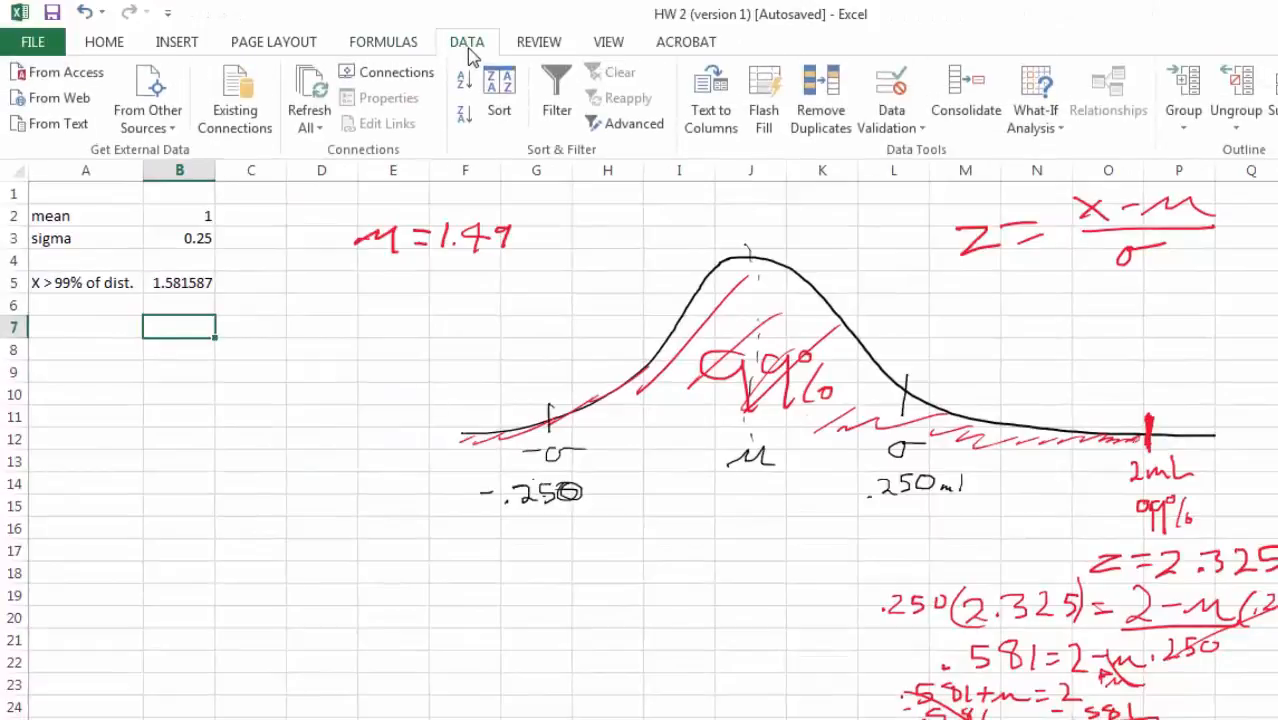
{"action": "left_click", "coordinate": [1039, 92]}
{"action": "left_click", "coordinate": [1057, 188]}
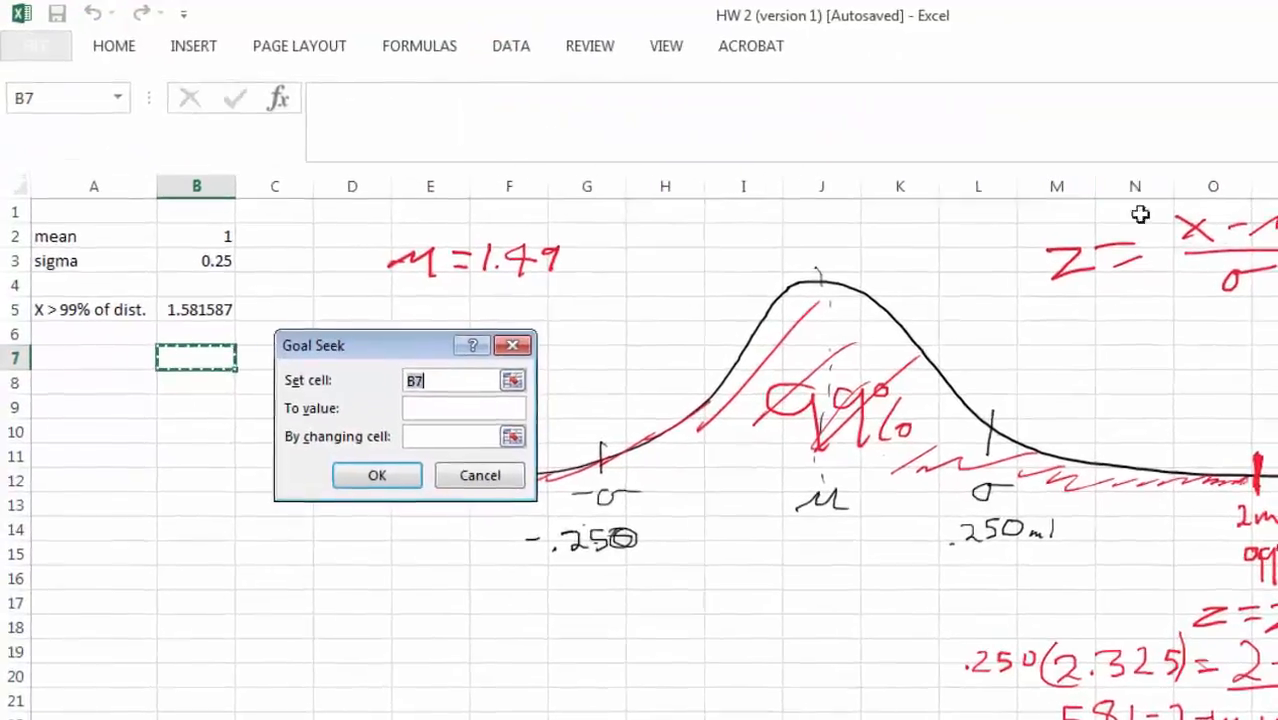
{"action": "left_click_drag", "start_coordinate": [490, 445], "coordinate": [537, 547]}
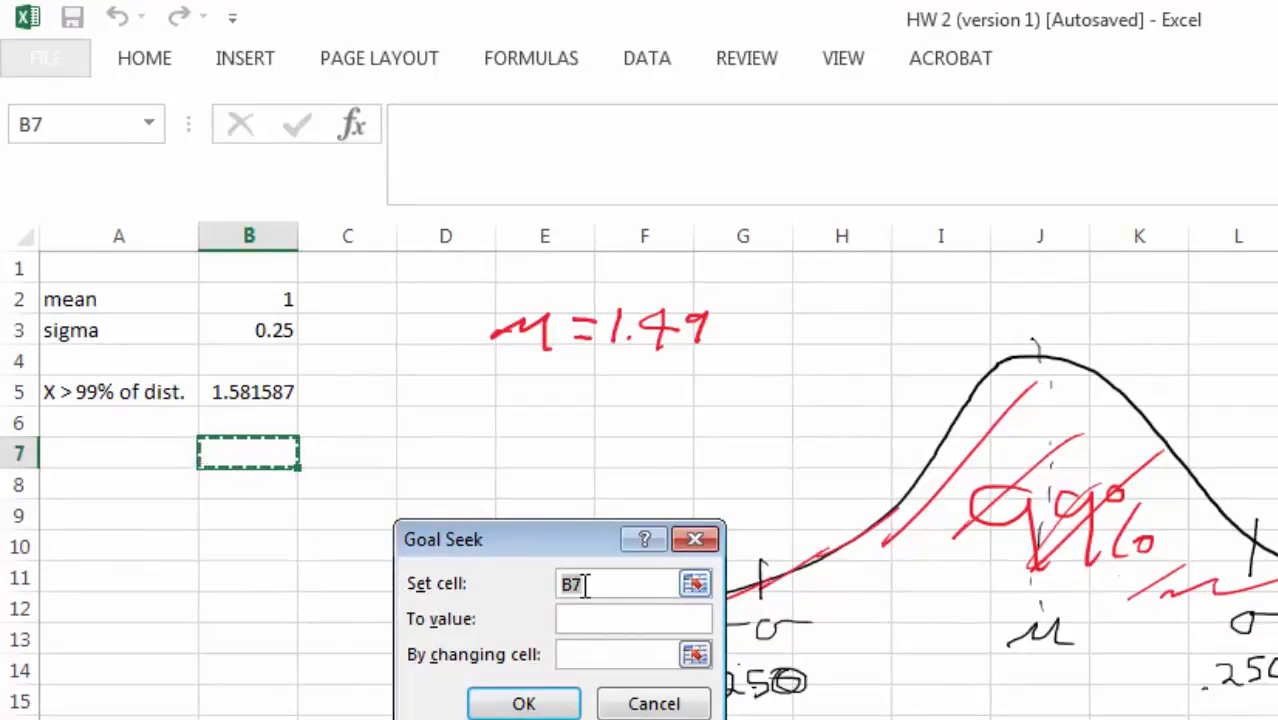
{"action": "left_click", "coordinate": [581, 626]}
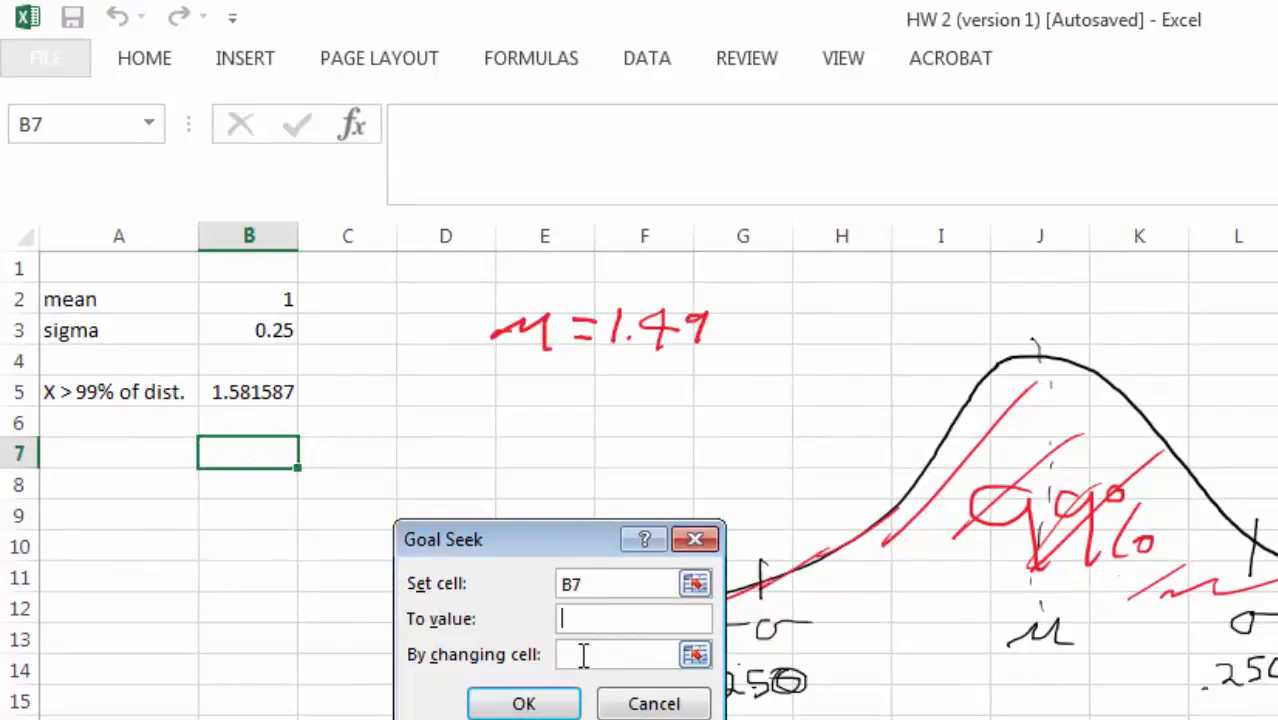
{"action": "left_click", "coordinate": [556, 655]}
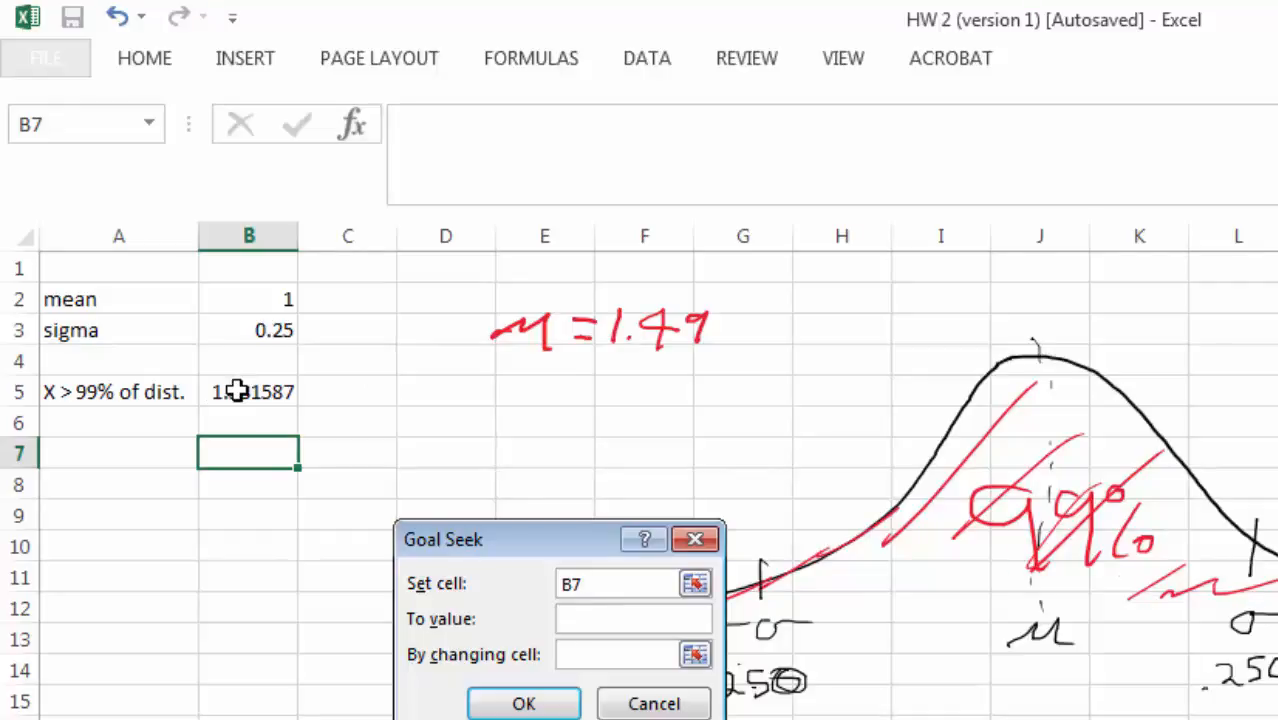
- Run Goal Seek to bring B5 to 2 by changing the mean in B2, and discard the solution
{"action": "left_click_drag", "start_coordinate": [578, 583], "coordinate": [551, 590]}
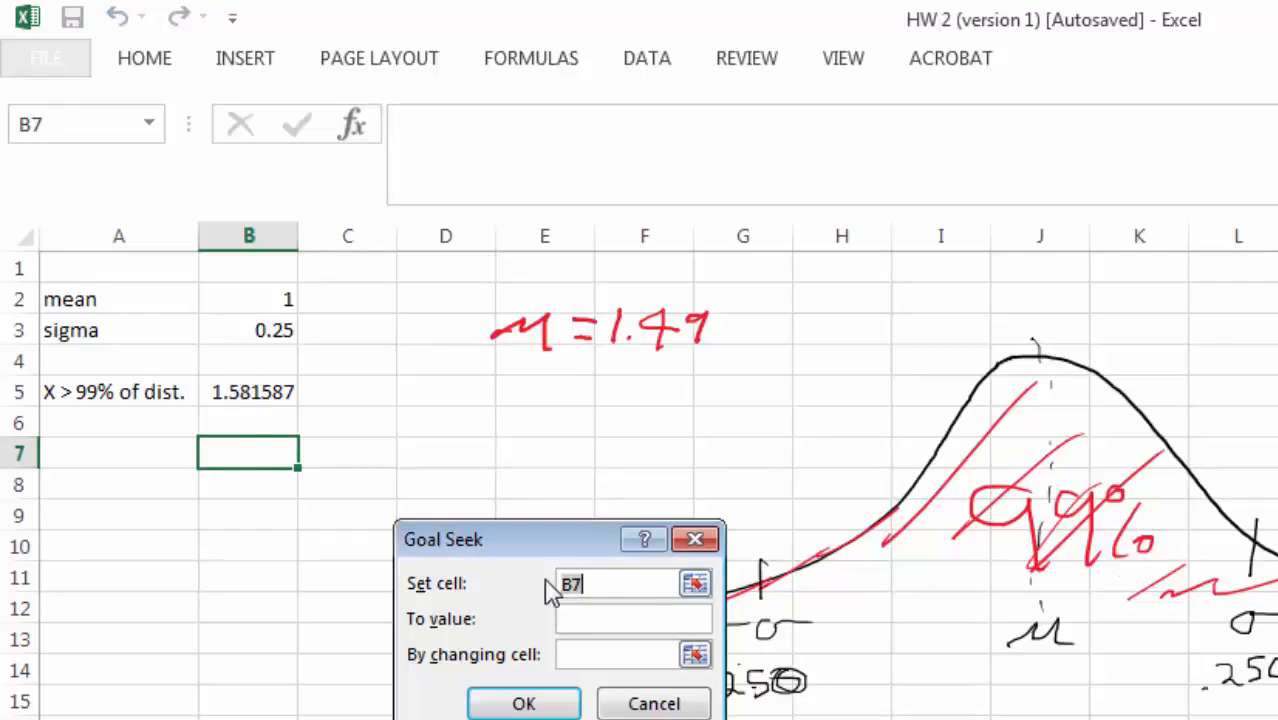
{"action": "left_click", "coordinate": [255, 393]}
{"action": "left_click", "coordinate": [580, 620]}
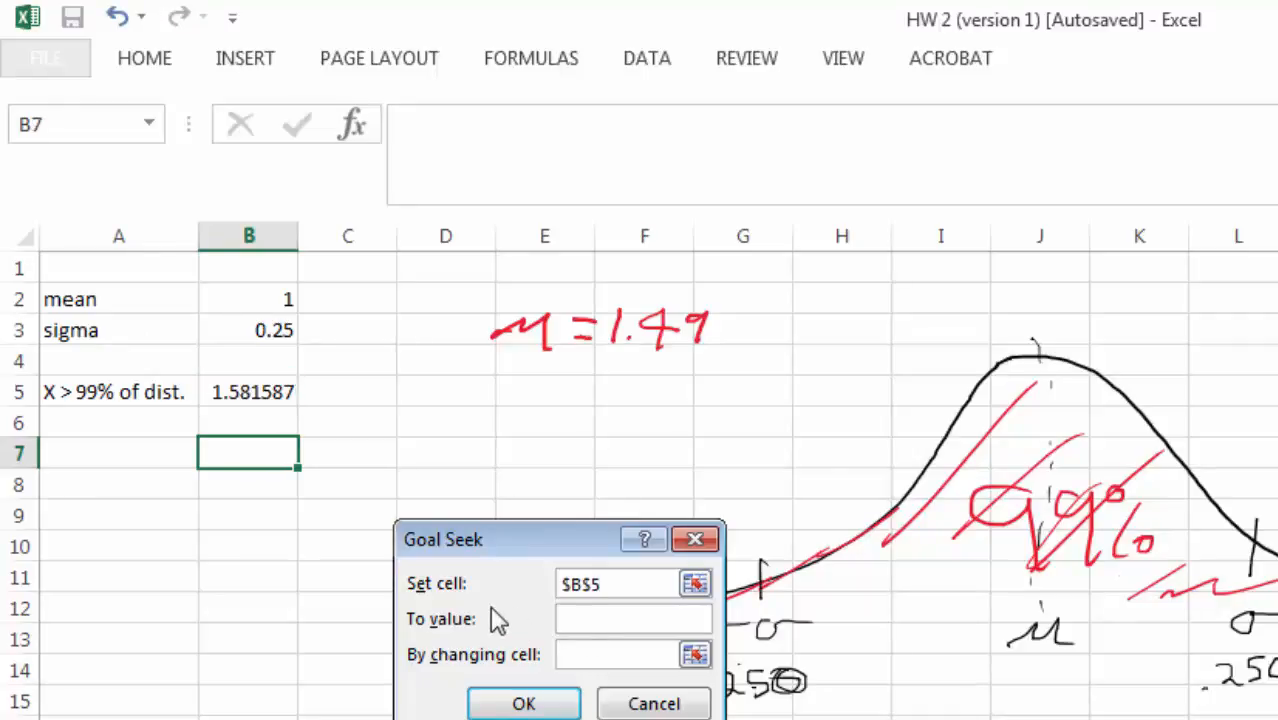
{"action": "left_click", "coordinate": [623, 654]}
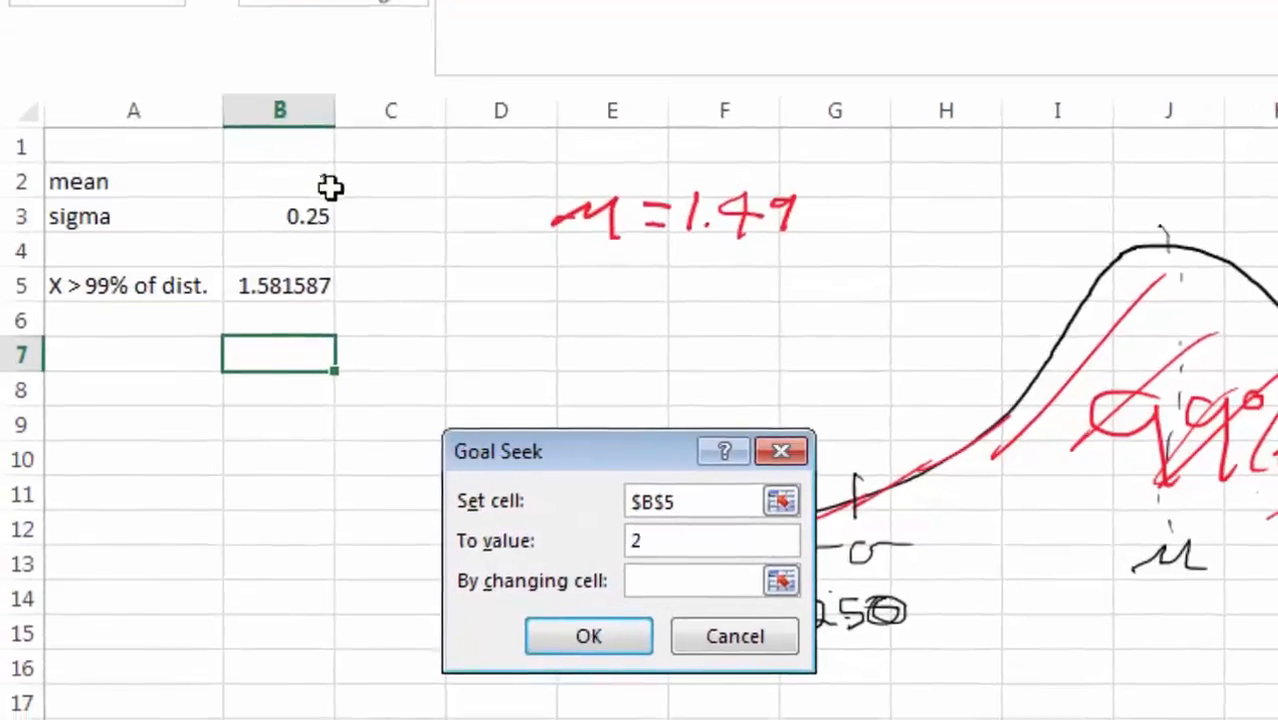
{"action": "left_click", "coordinate": [288, 300]}
{"action": "left_click", "coordinate": [600, 617]}
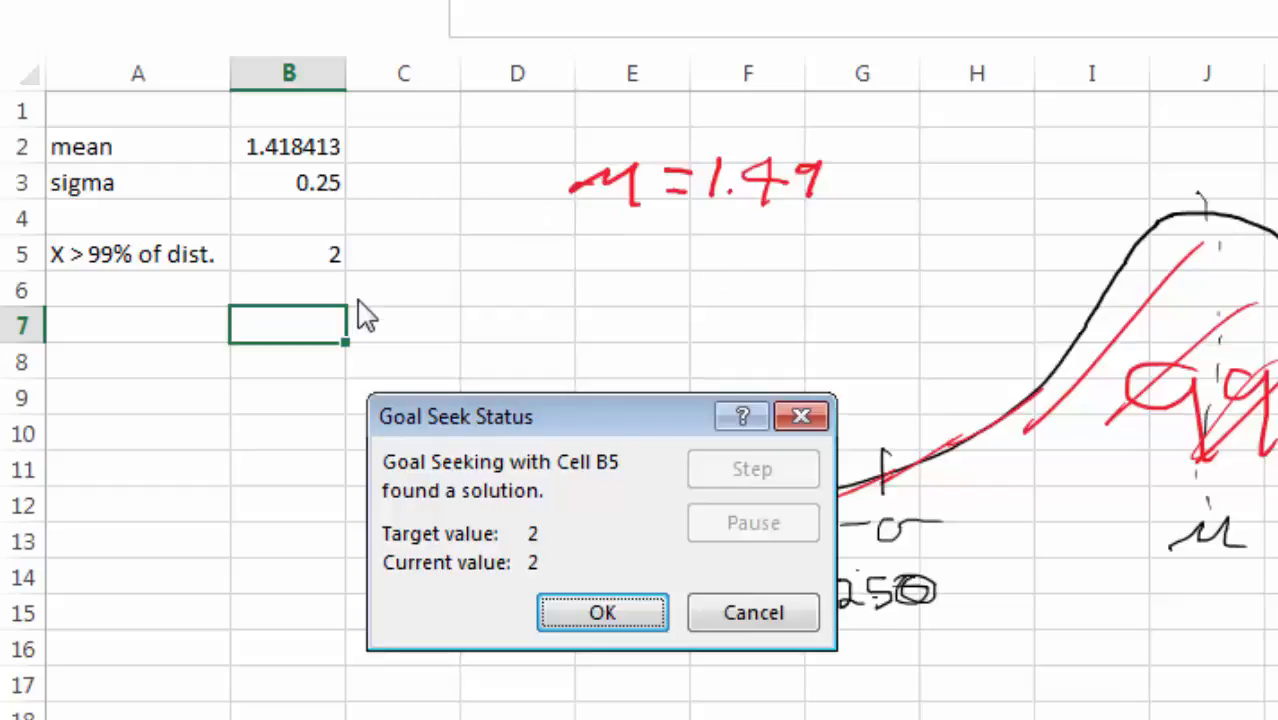
{"action": "left_click", "coordinate": [733, 625]}
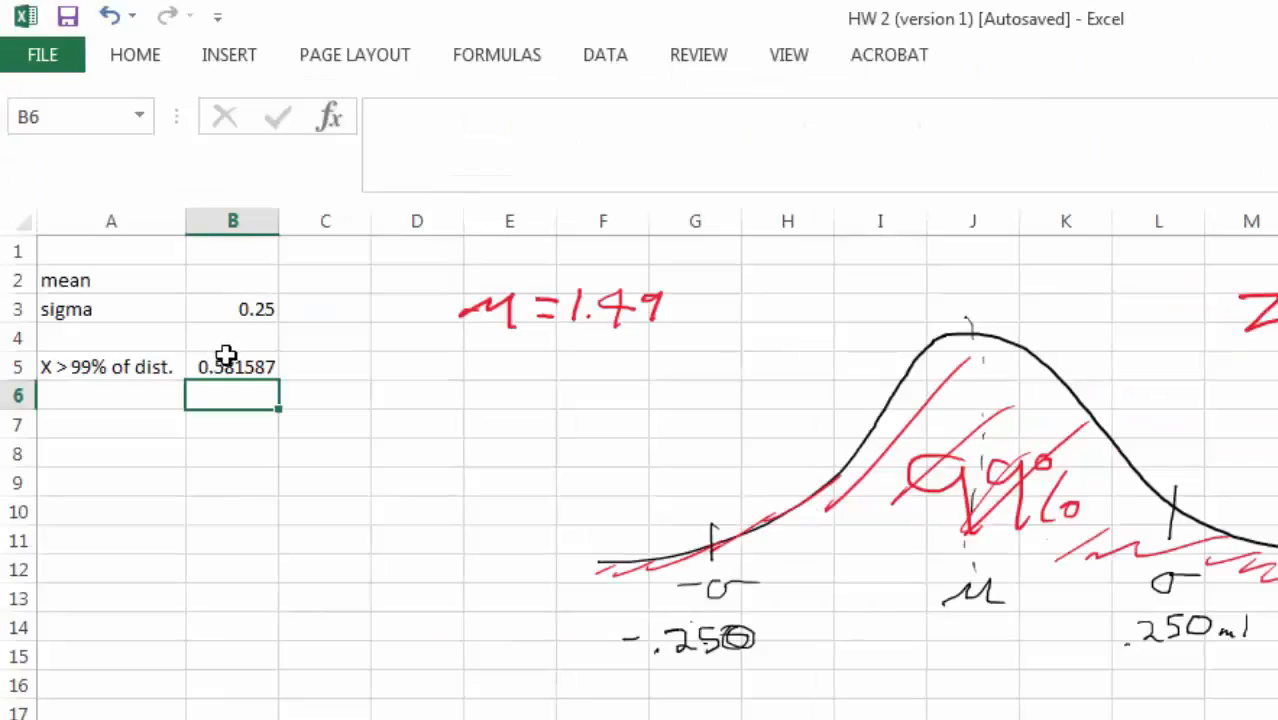
- Enter 1 as the mean in B2 and review the NORM.INV formula in B5
{"action": "left_click", "coordinate": [250, 281]}
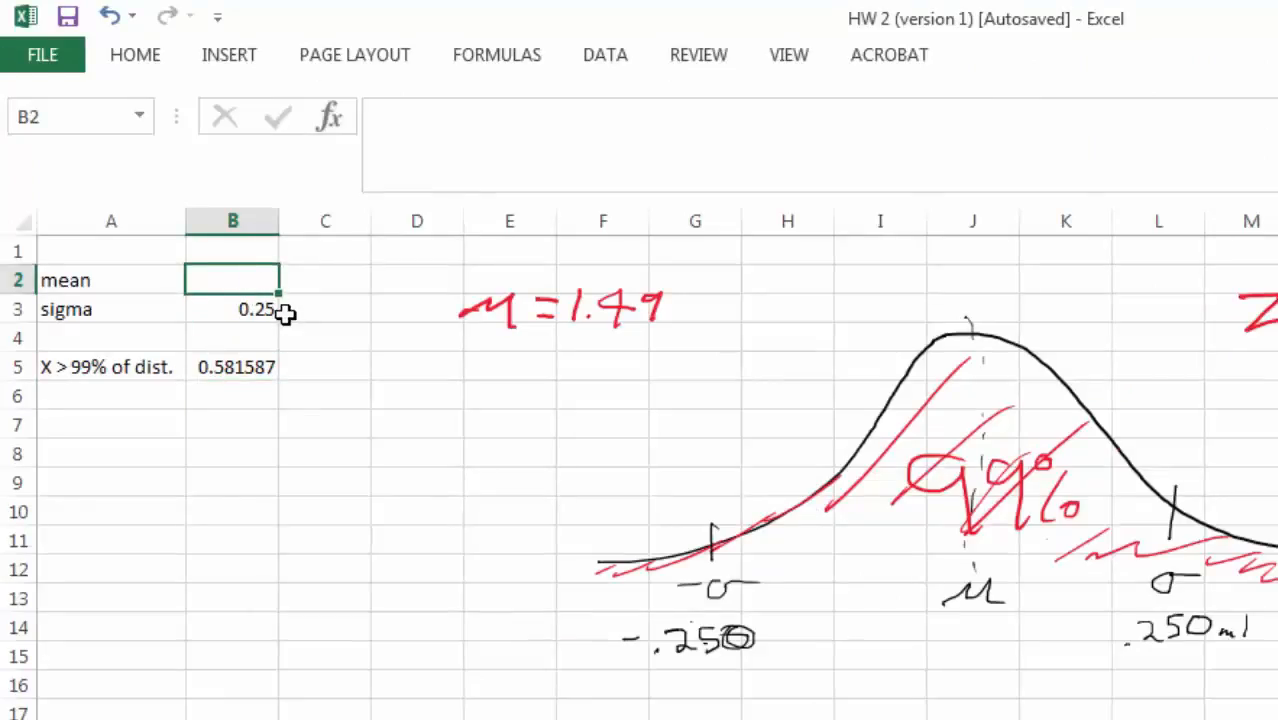
{"action": "type", "text": "1"}
{"action": "key", "text": "Return"}
{"action": "left_click", "coordinate": [230, 280]}
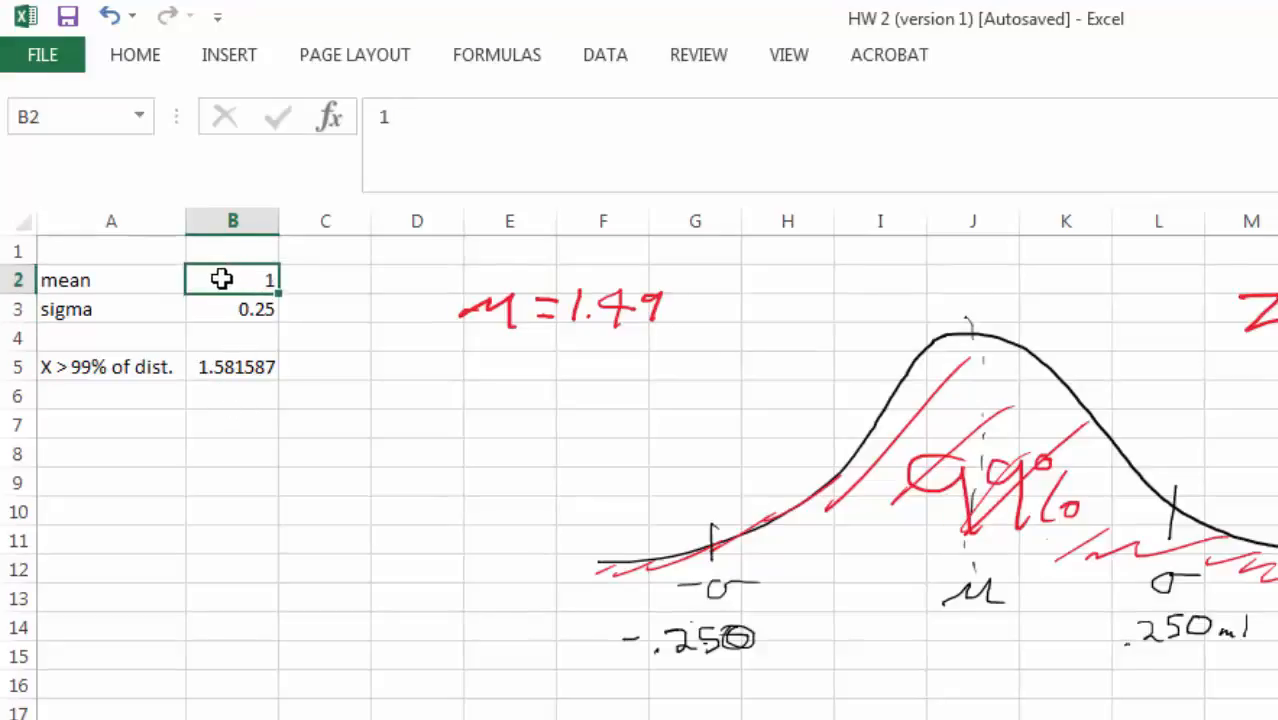
{"action": "left_click", "coordinate": [205, 371]}
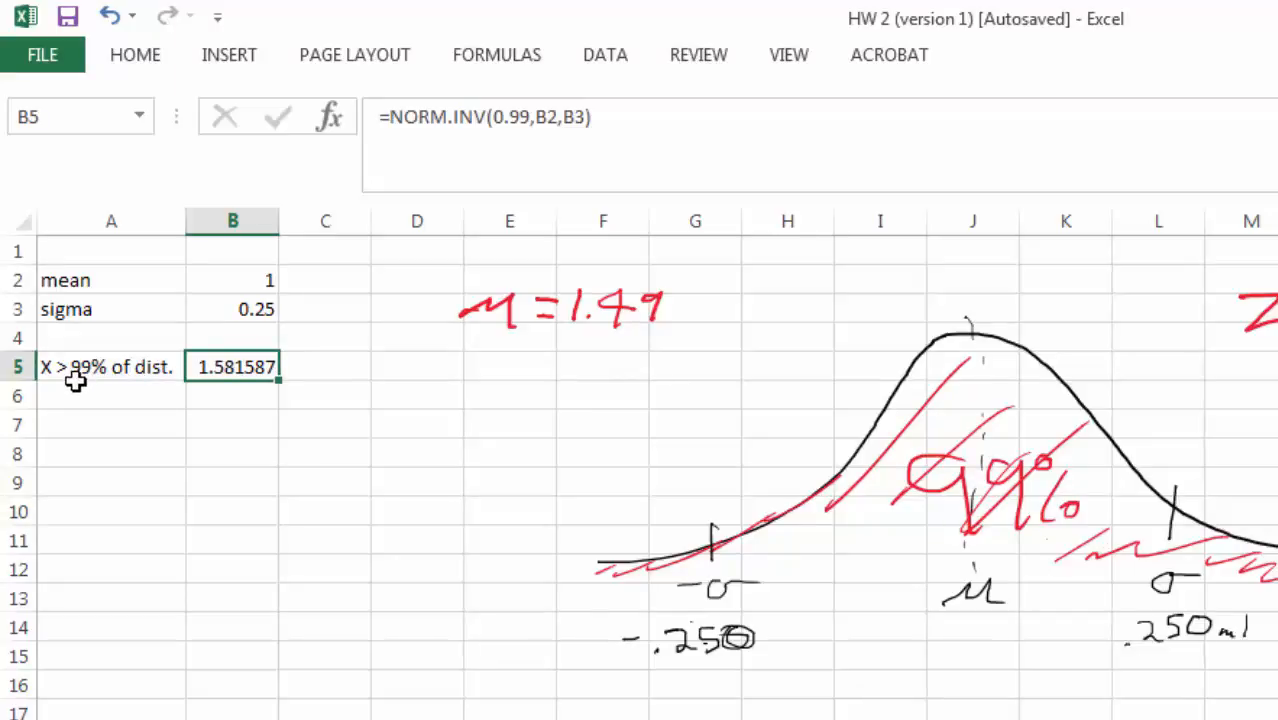
- Change the mean in B2 to 1.5
{"action": "left_click", "coordinate": [238, 276]}
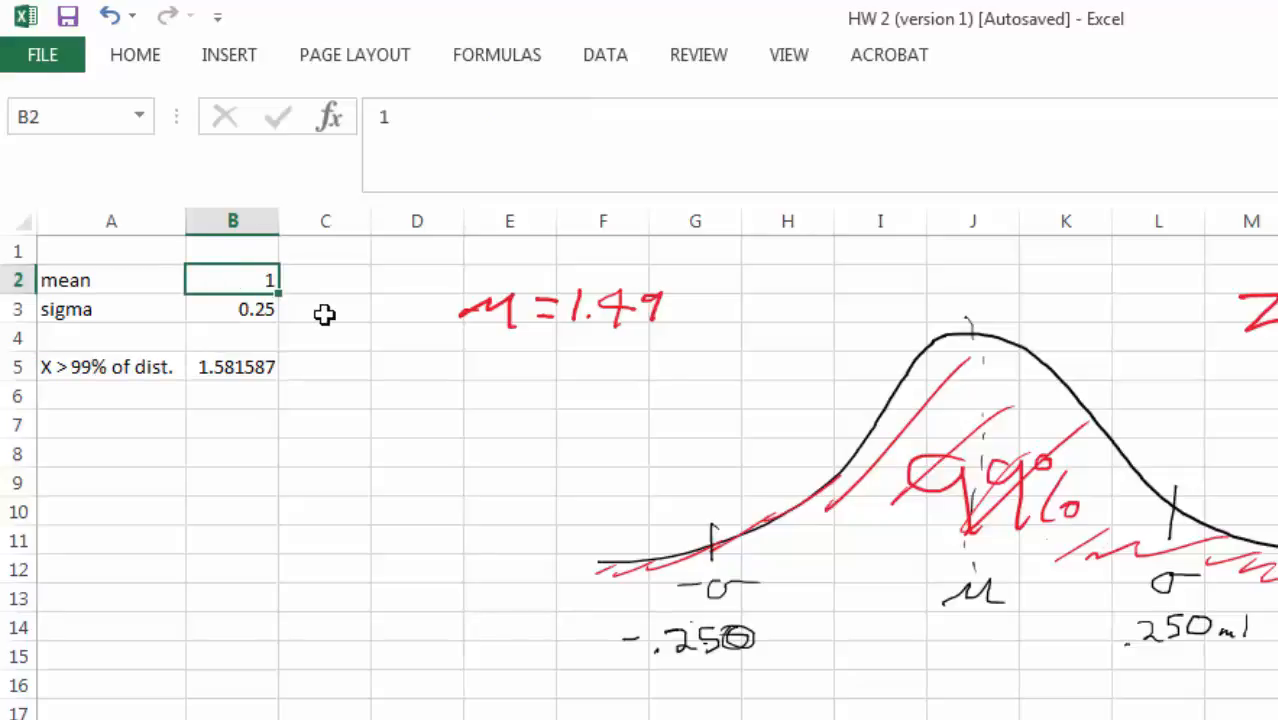
{"action": "key", "text": "F2"}
{"action": "type", "text": ".5"}
{"action": "key", "text": "Return"}
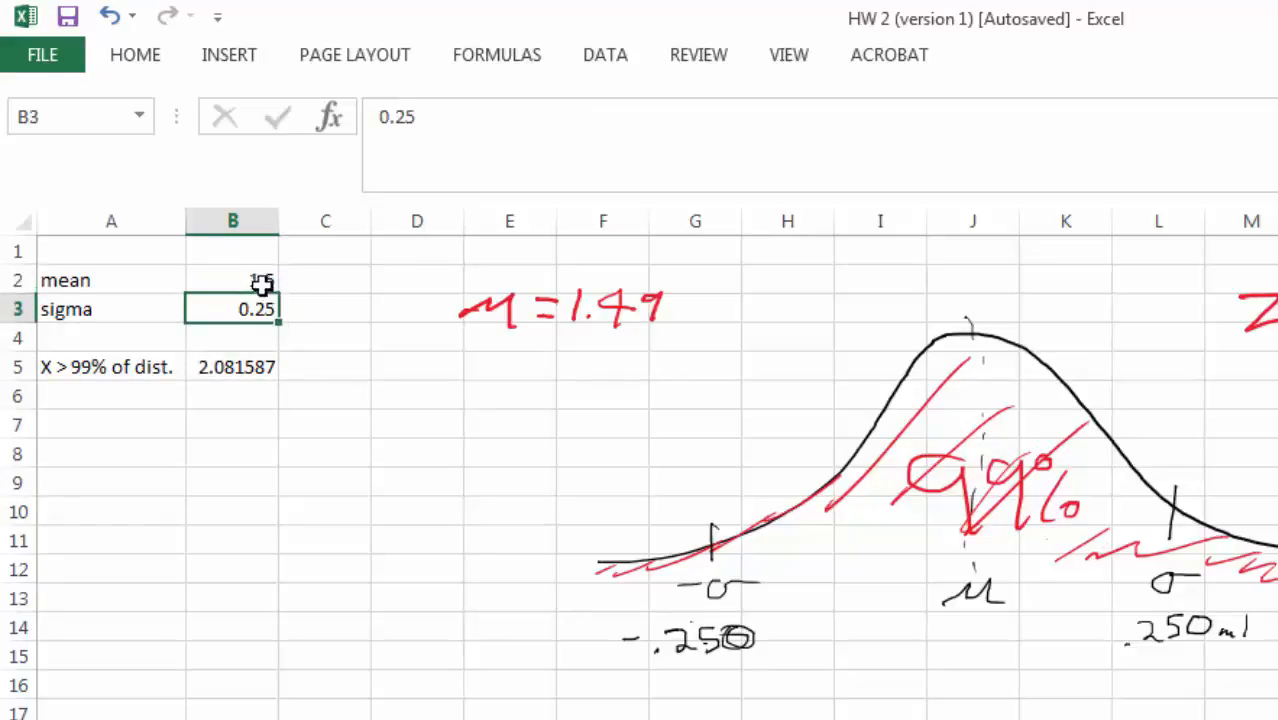
- Try means of 1.4 and 1.43 in B2 and check the resulting 99% limit and its formula in B5
{"action": "left_click", "coordinate": [262, 282]}
{"action": "type", "text": "1.4"}
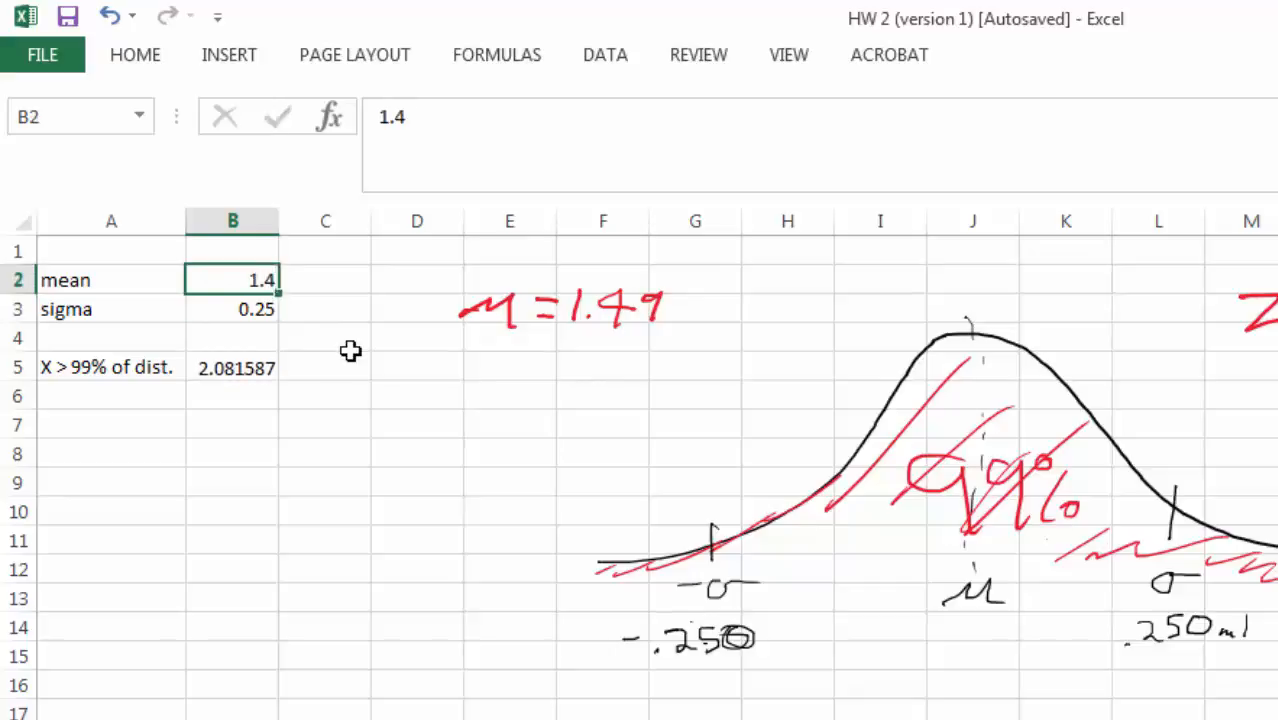
{"action": "key", "text": "Return"}
{"action": "left_click", "coordinate": [236, 285]}
{"action": "type", "text": "1.43"}
{"action": "key", "text": "Return"}
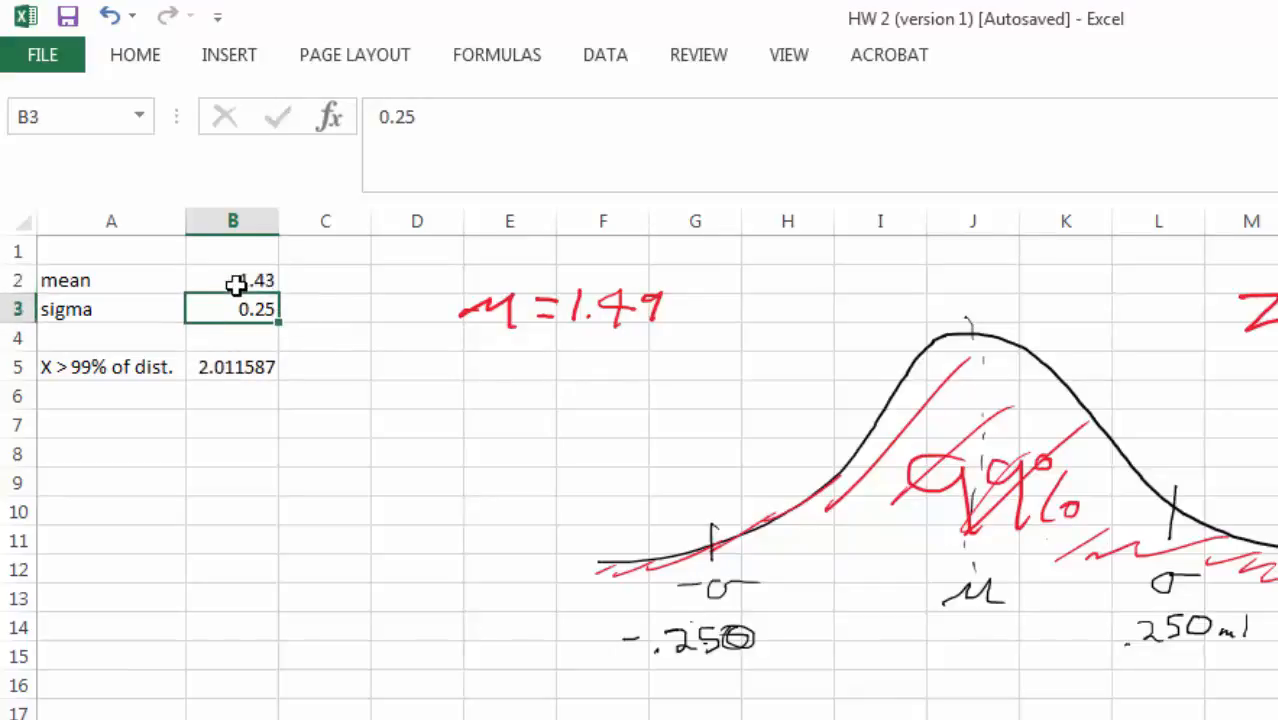
{"action": "left_click", "coordinate": [265, 366]}
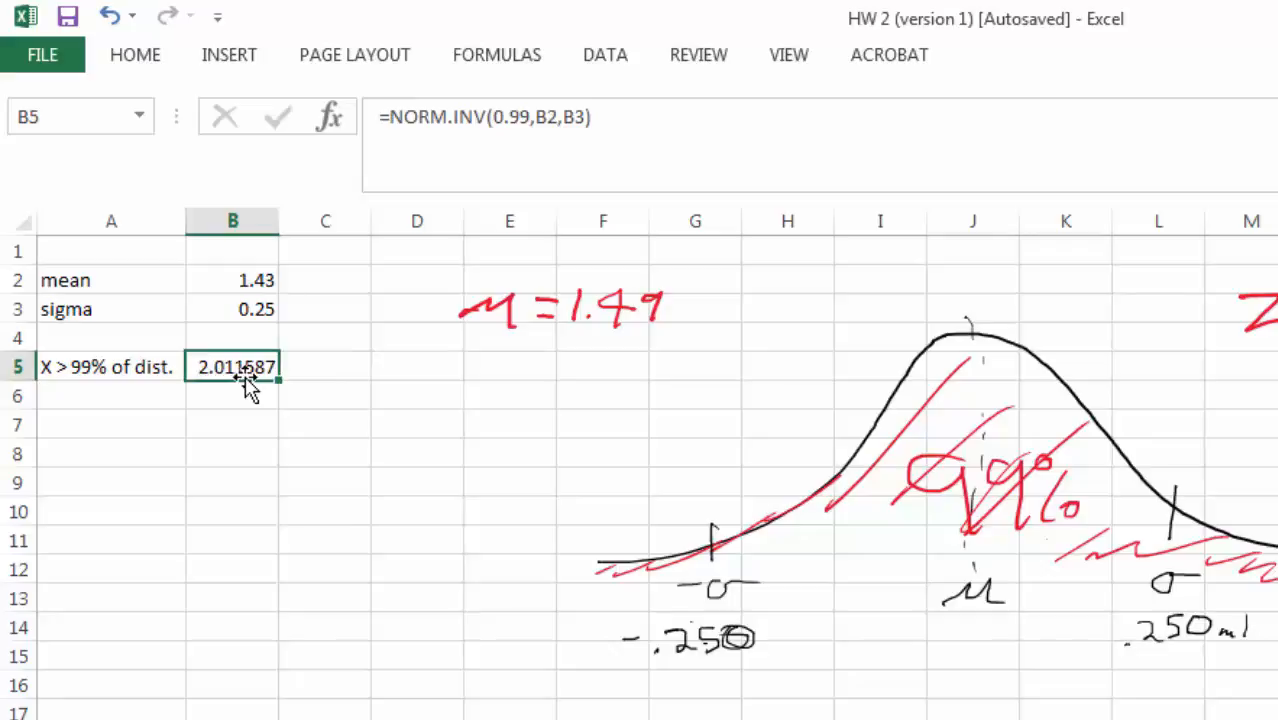
{"action": "left_click", "coordinate": [326, 380]}
{"action": "left_click", "coordinate": [222, 423]}
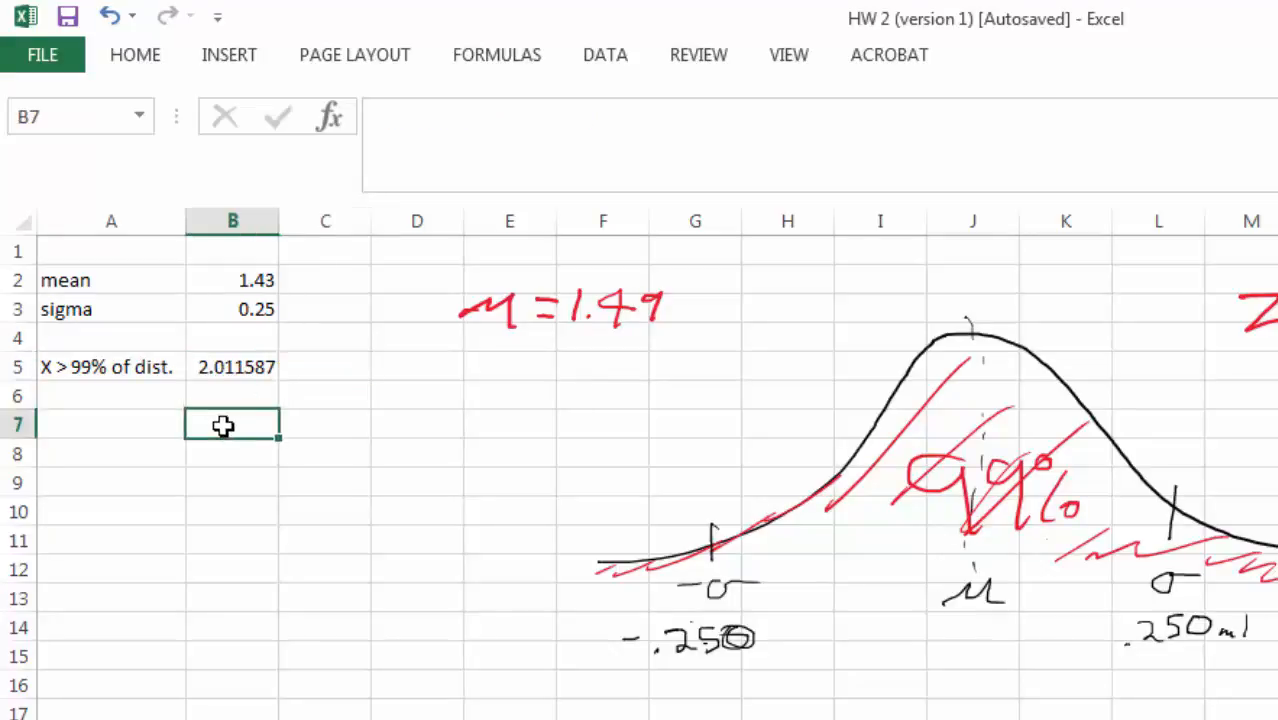
- Run Goal Seek to set B5 to 2 by changing the mean in B2, and keep the solution
{"action": "left_click", "coordinate": [607, 62]}
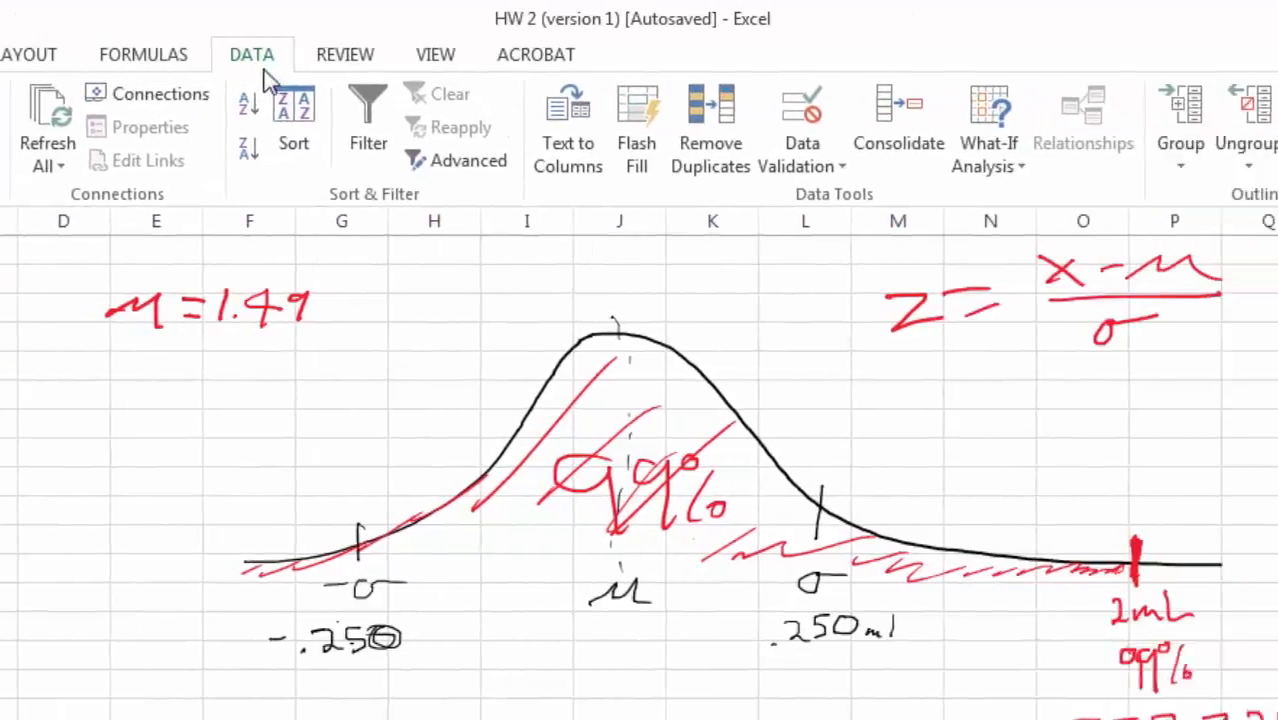
{"action": "left_click", "coordinate": [842, 152]}
{"action": "left_click", "coordinate": [878, 233]}
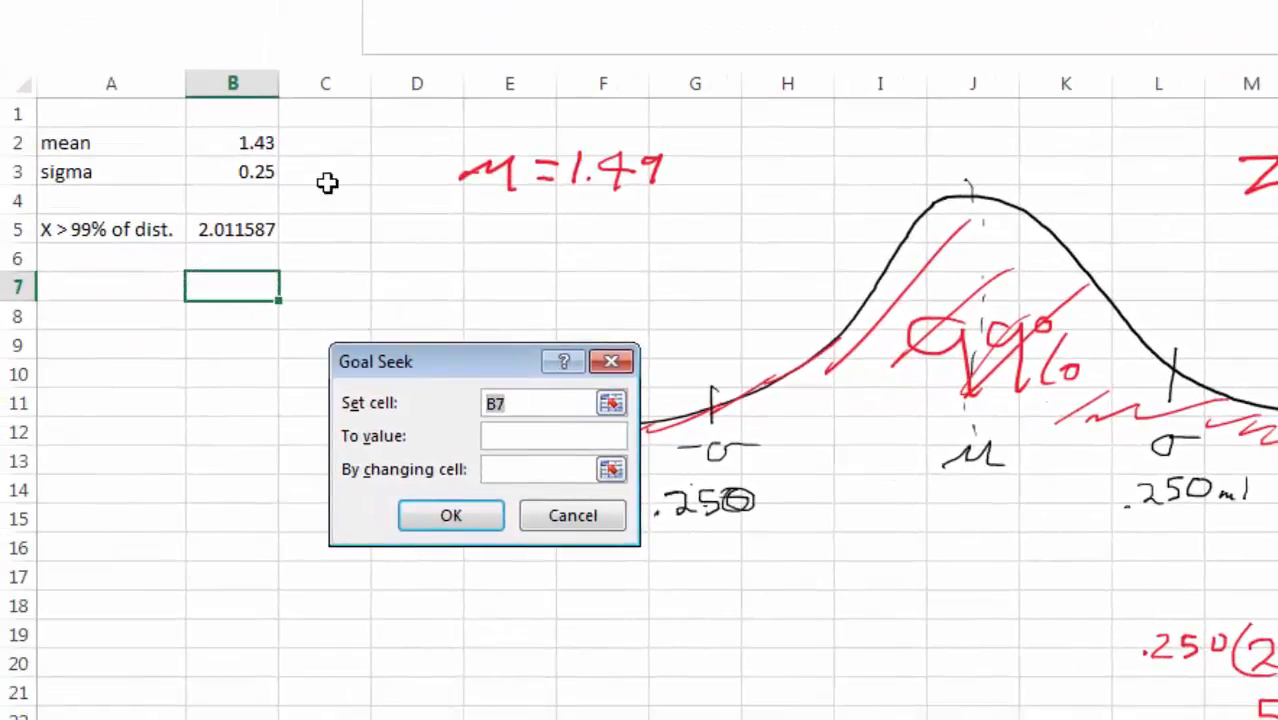
{"action": "left_click", "coordinate": [213, 236]}
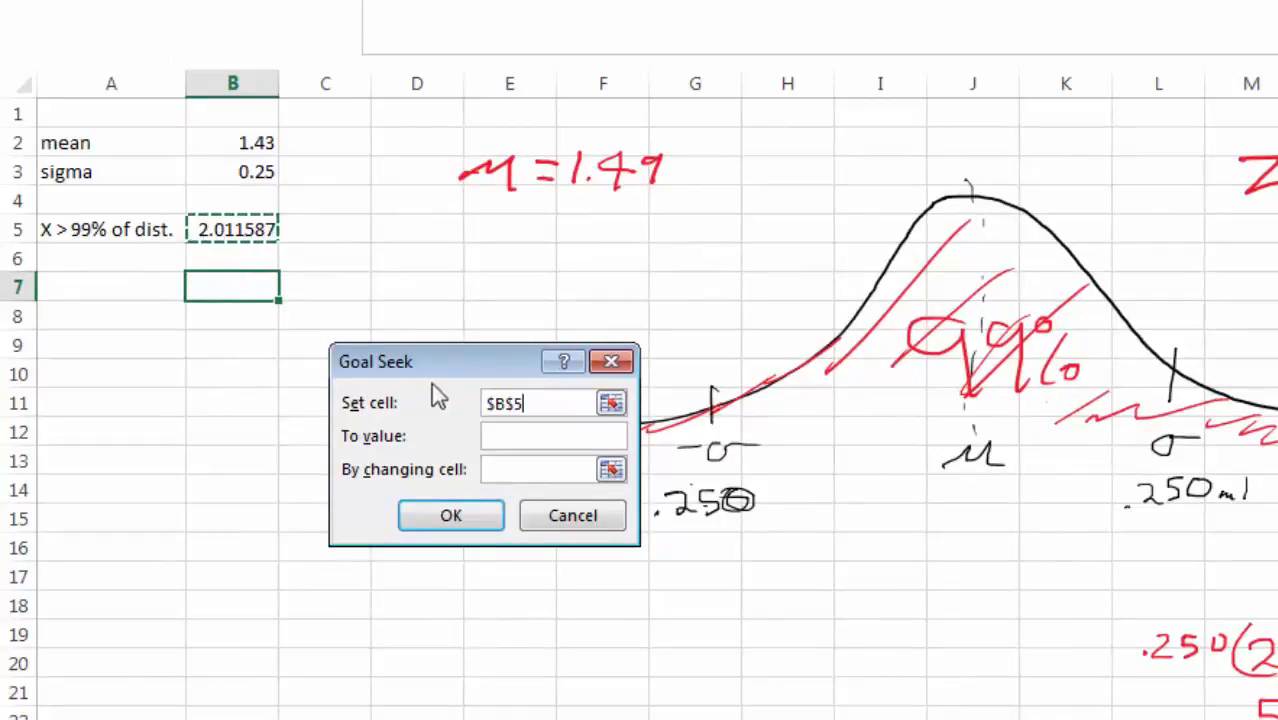
{"action": "left_click", "coordinate": [494, 430]}
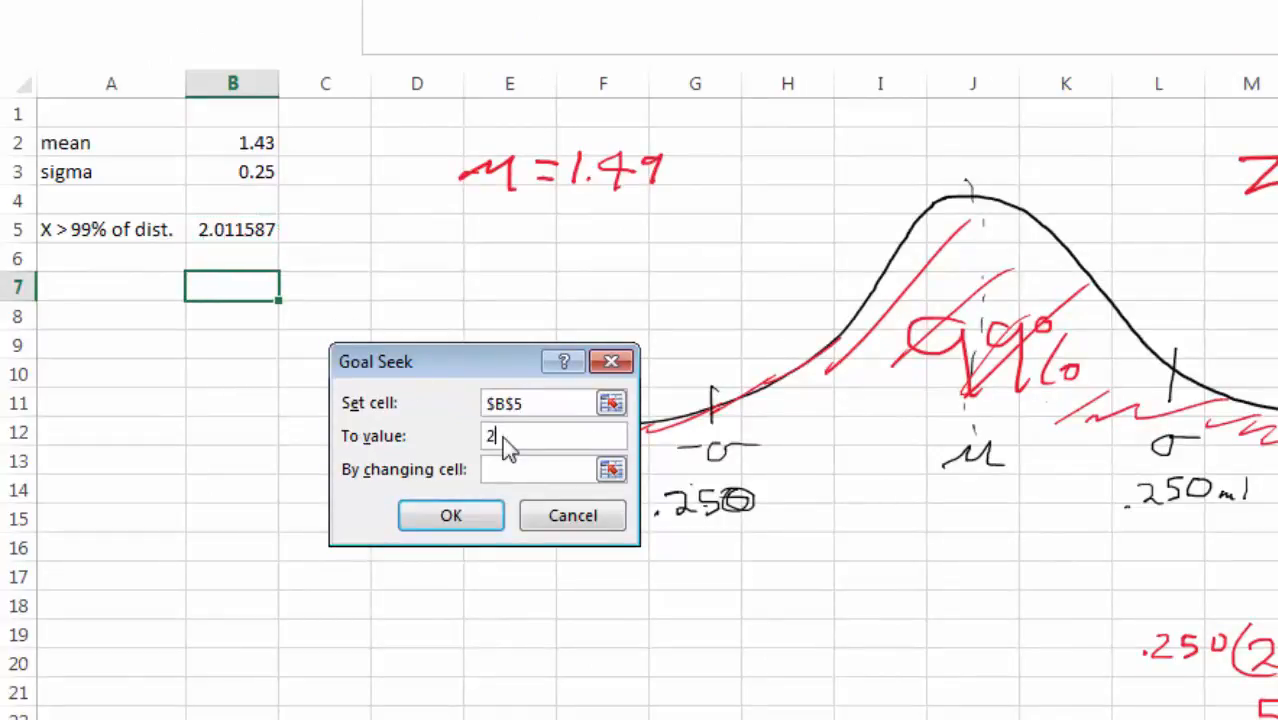
{"action": "left_click", "coordinate": [517, 468]}
{"action": "left_click", "coordinate": [258, 140]}
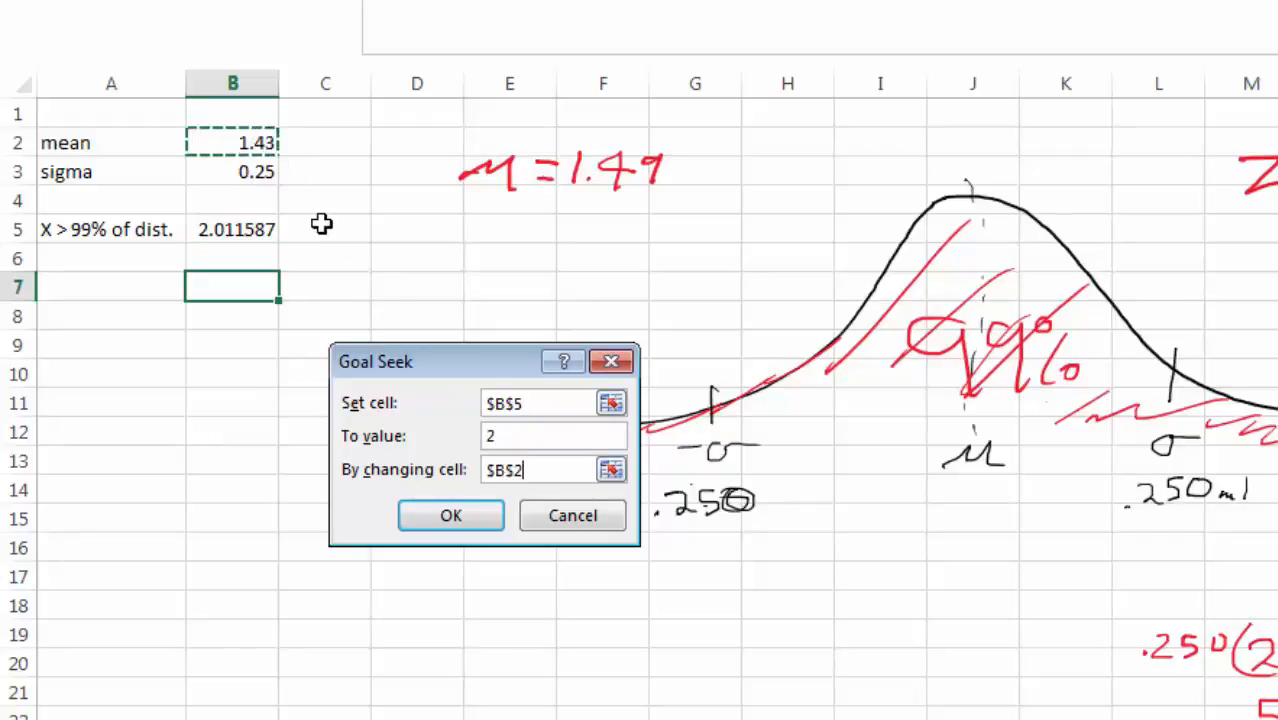
{"action": "left_click", "coordinate": [418, 517]}
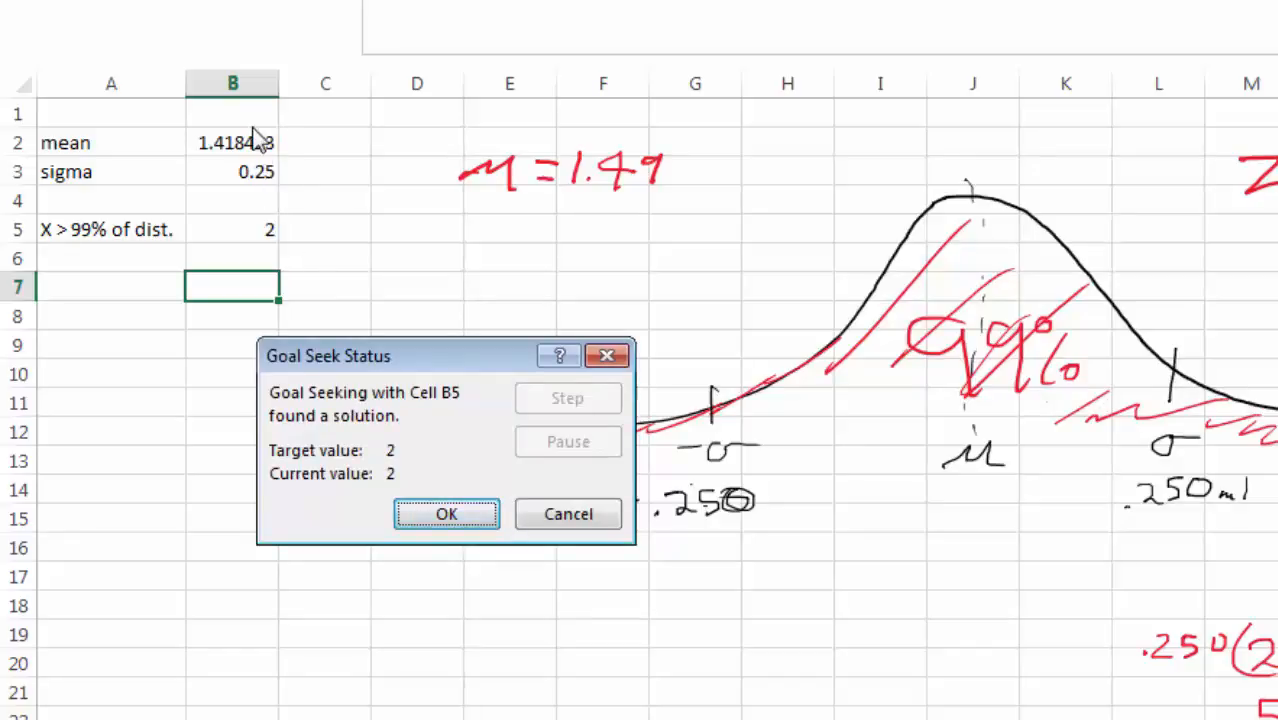
{"action": "left_click", "coordinate": [434, 513]}
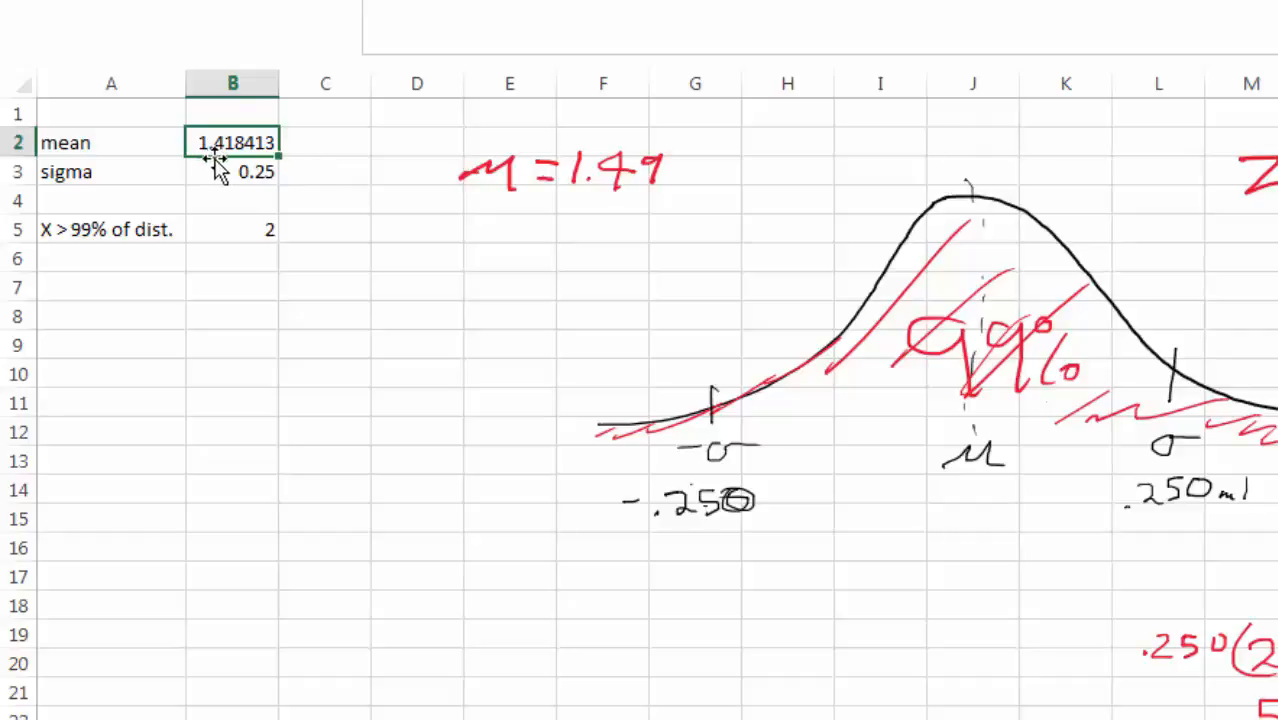
- Repeatedly increase the number of decimal places displayed for the 99% limit in B5
{"action": "left_click", "coordinate": [250, 229]}
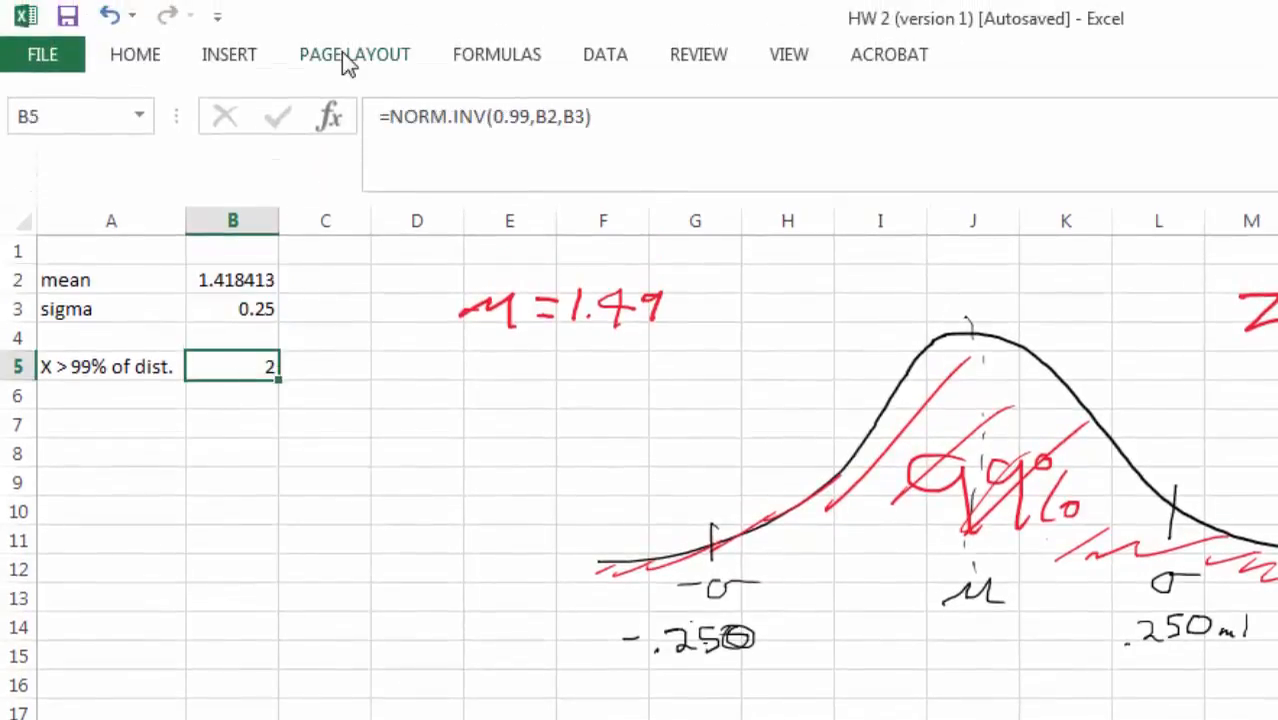
{"action": "left_click", "coordinate": [155, 60]}
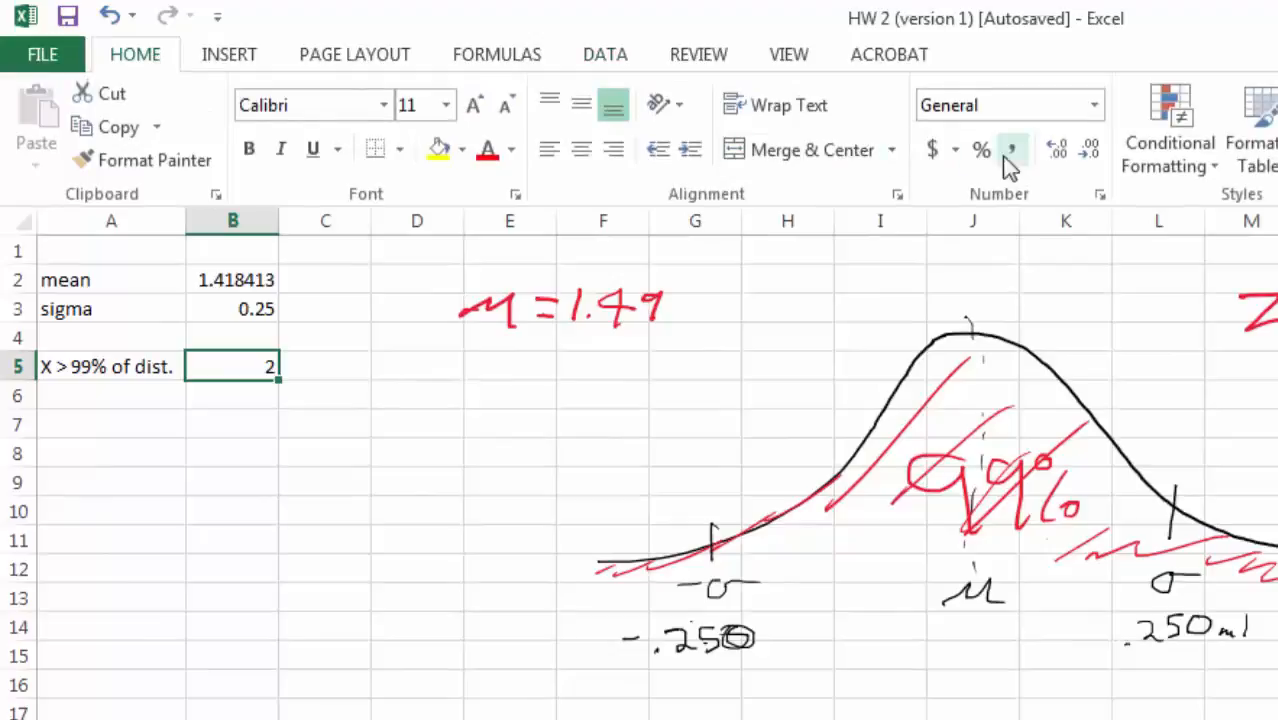
{"action": "left_click", "coordinate": [1065, 154]}
{"action": "left_click", "coordinate": [1065, 154]}
{"action": "left_click", "coordinate": [1065, 154]}
{"action": "left_click", "coordinate": [1065, 154]}
{"action": "left_click", "coordinate": [1065, 154]}
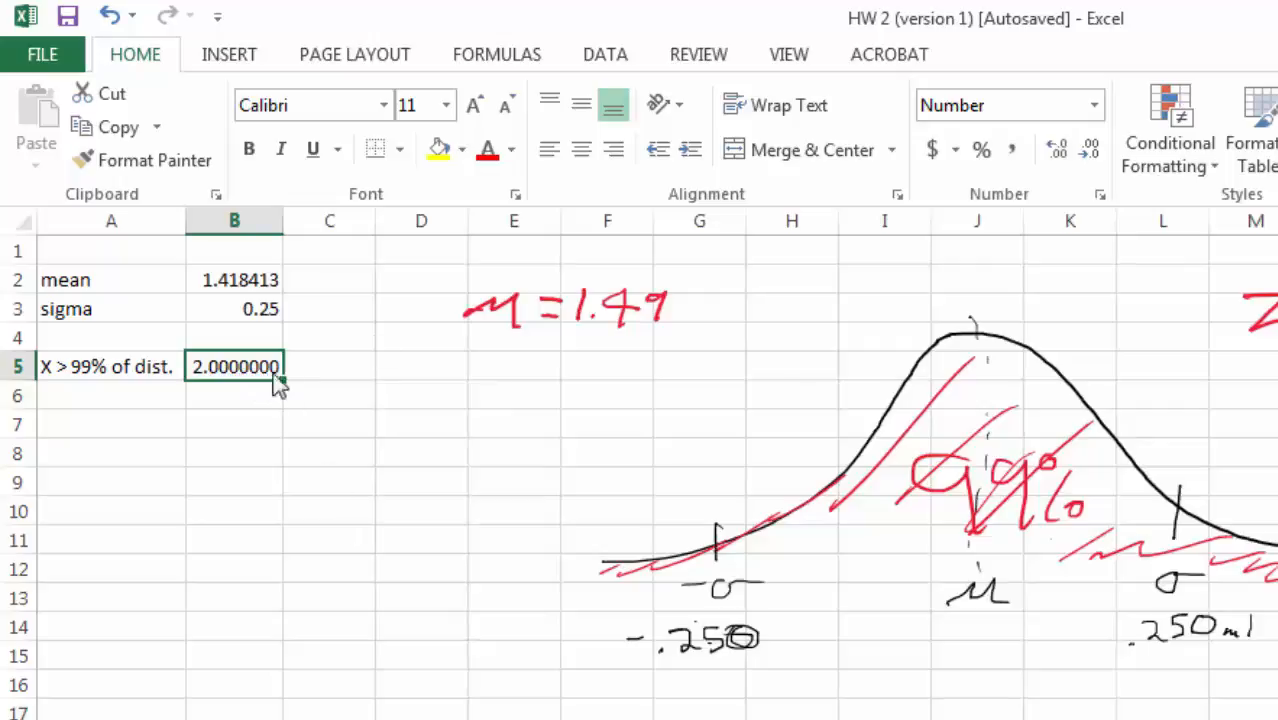
{"action": "left_click", "coordinate": [1060, 152]}
{"action": "left_click", "coordinate": [1060, 152]}
{"action": "left_click", "coordinate": [1060, 152]}
{"action": "left_click", "coordinate": [1060, 152]}
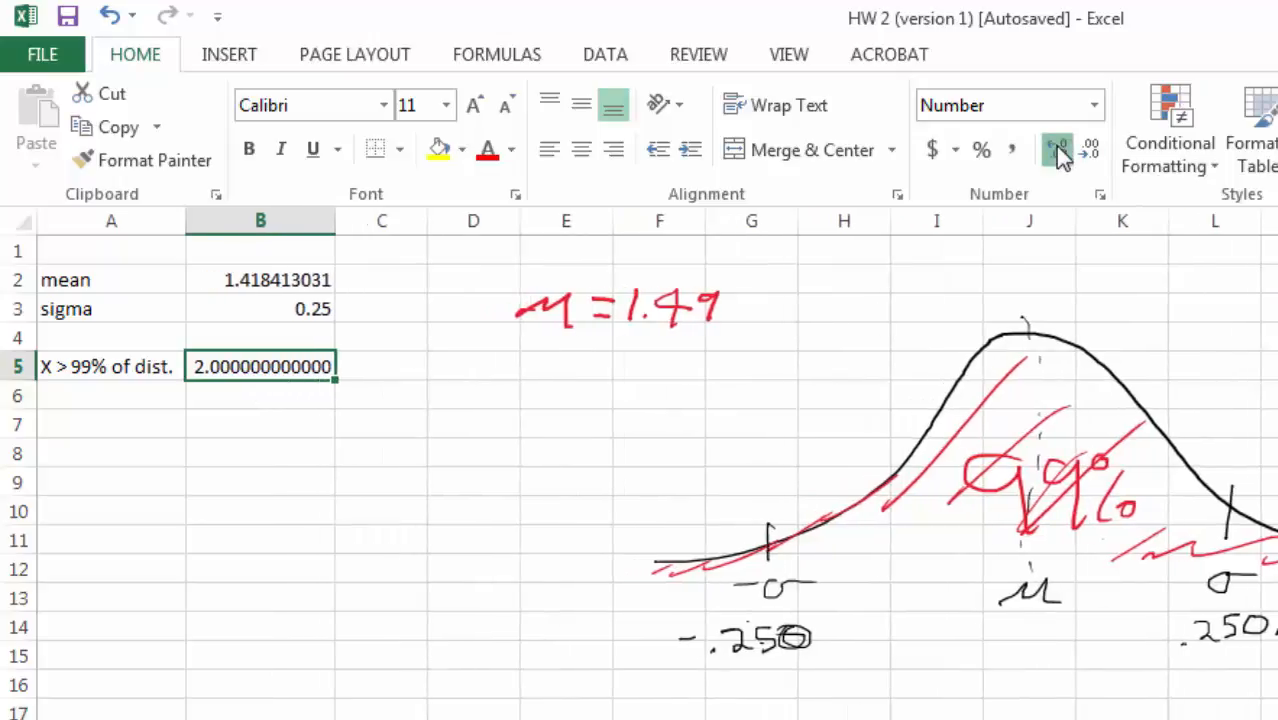
{"action": "left_click", "coordinate": [1060, 152]}
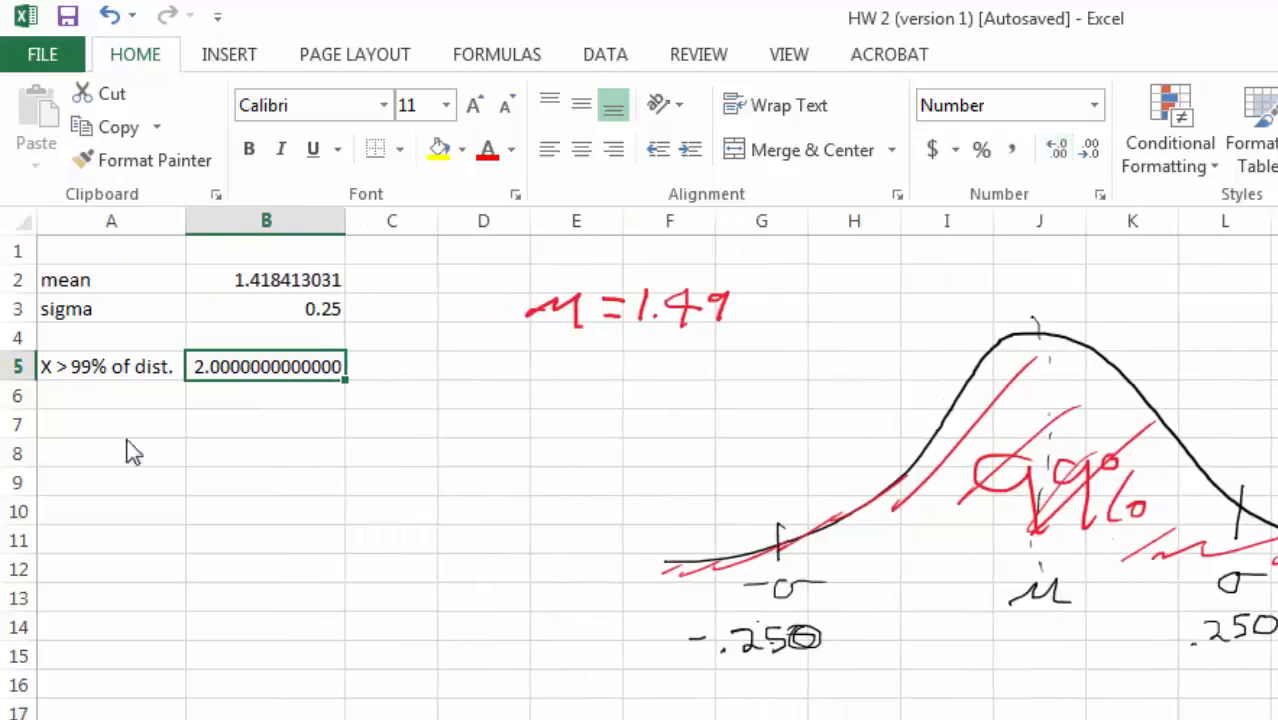
{"action": "left_click", "coordinate": [1066, 156]}
{"action": "left_click", "coordinate": [1066, 156]}
{"action": "left_click", "coordinate": [1066, 156]}
{"action": "left_click", "coordinate": [1066, 152]}
{"action": "left_click", "coordinate": [1066, 152]}
{"action": "left_click", "coordinate": [1066, 152]}
{"action": "left_click", "coordinate": [1066, 152]}
{"action": "left_click", "coordinate": [1066, 152]}
{"action": "left_click", "coordinate": [1066, 152]}
{"action": "left_click", "coordinate": [1066, 152]}
{"action": "left_click", "coordinate": [1066, 152]}
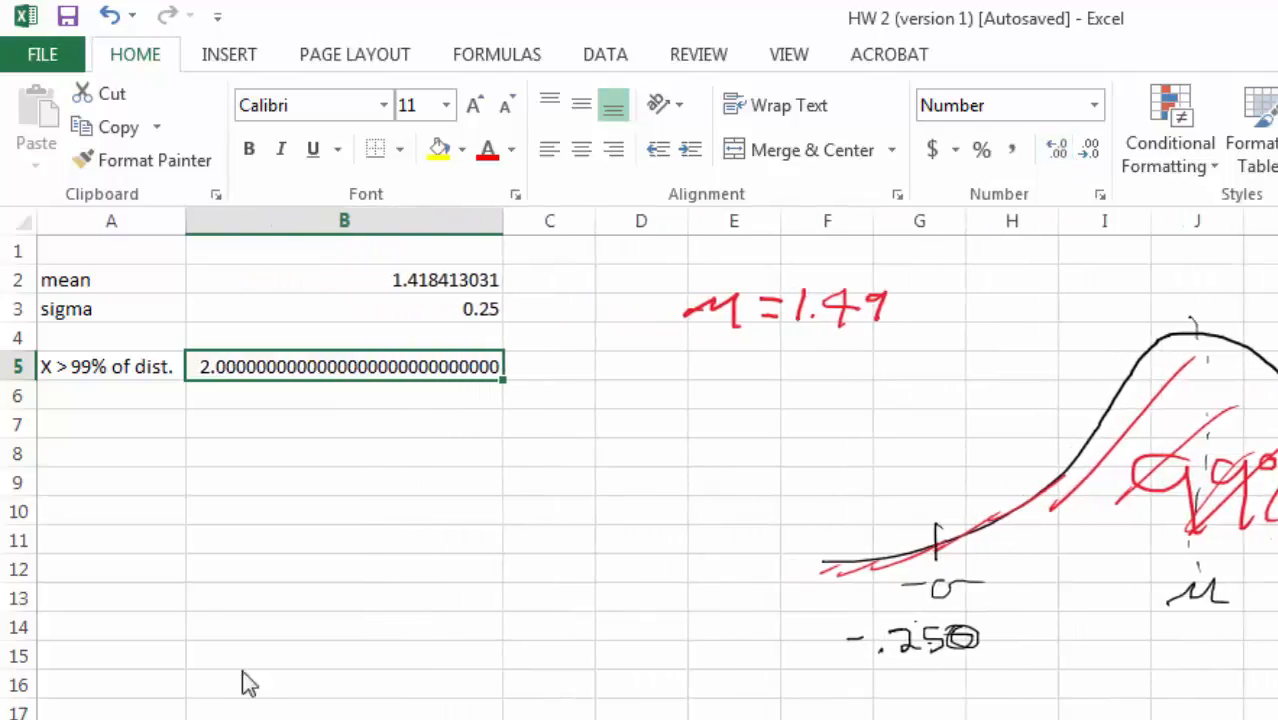
- Examine the full-precision mean stored in B2 beside the expanded 99% limit
{"action": "left_click", "coordinate": [321, 394]}
{"action": "left_click", "coordinate": [336, 392]}
{"action": "left_click", "coordinate": [369, 280]}
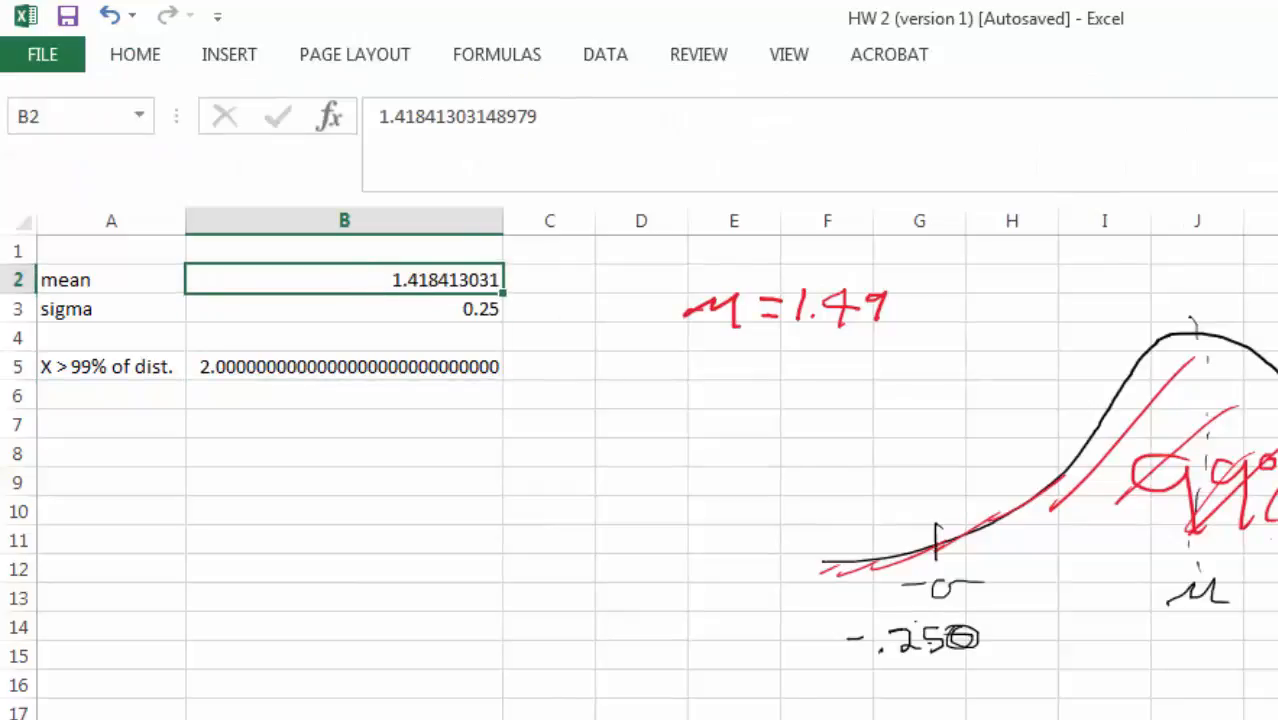
{"action": "left_click", "coordinate": [526, 360]}
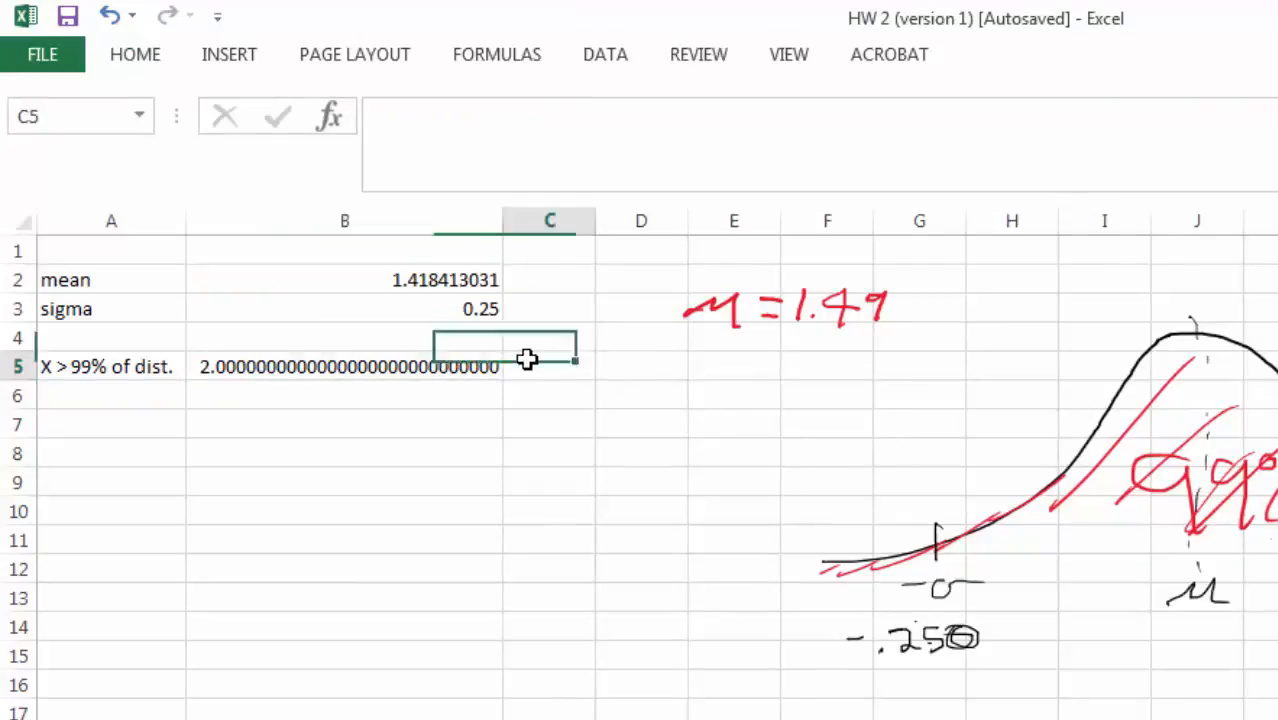
{"action": "left_click", "coordinate": [336, 283]}
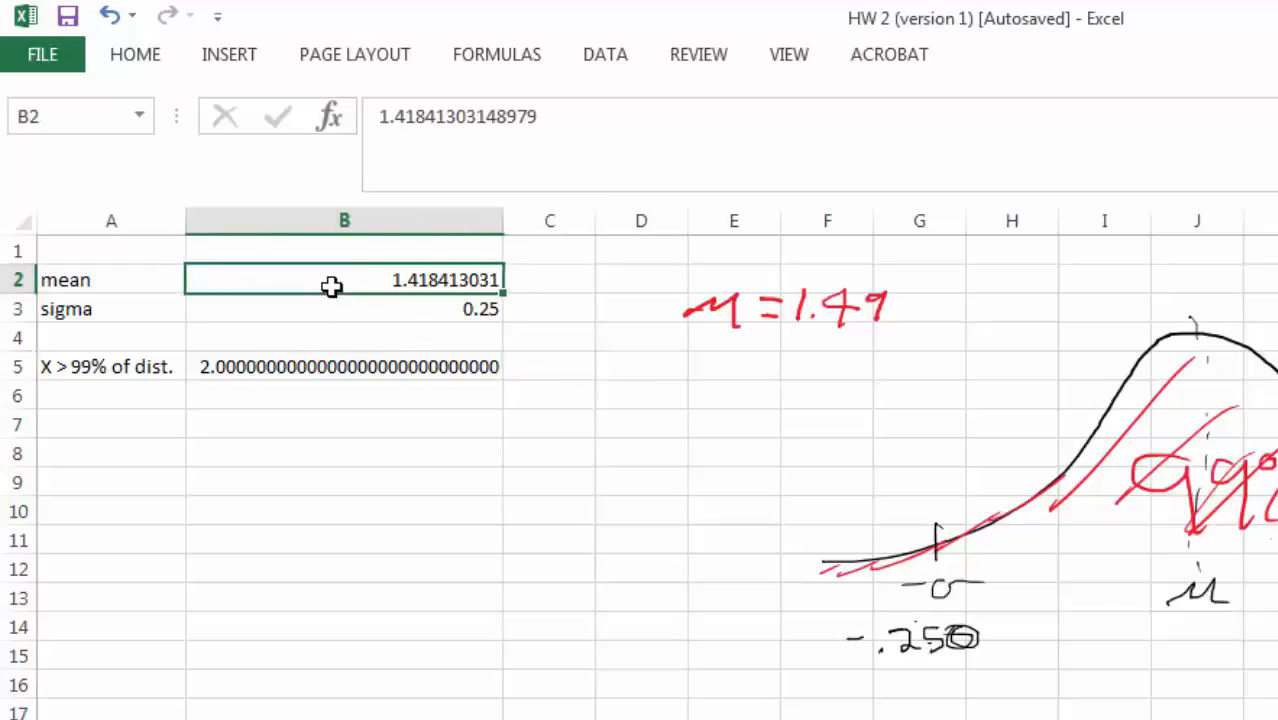
{"action": "left_click", "coordinate": [393, 455]}
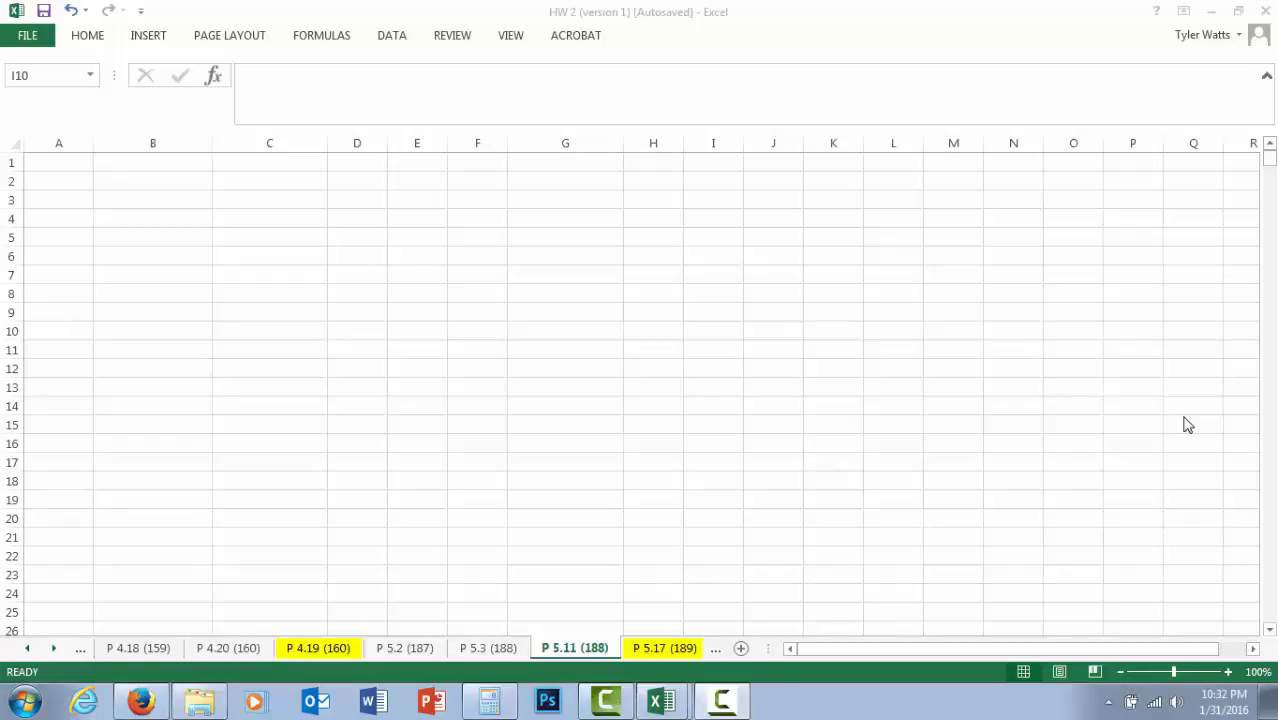
- On the P 5.11 (188) sheet, label B1 mean and B2 sigma, with 200 in C1 and 60 in C2
{"action": "left_click", "coordinate": [148, 161]}
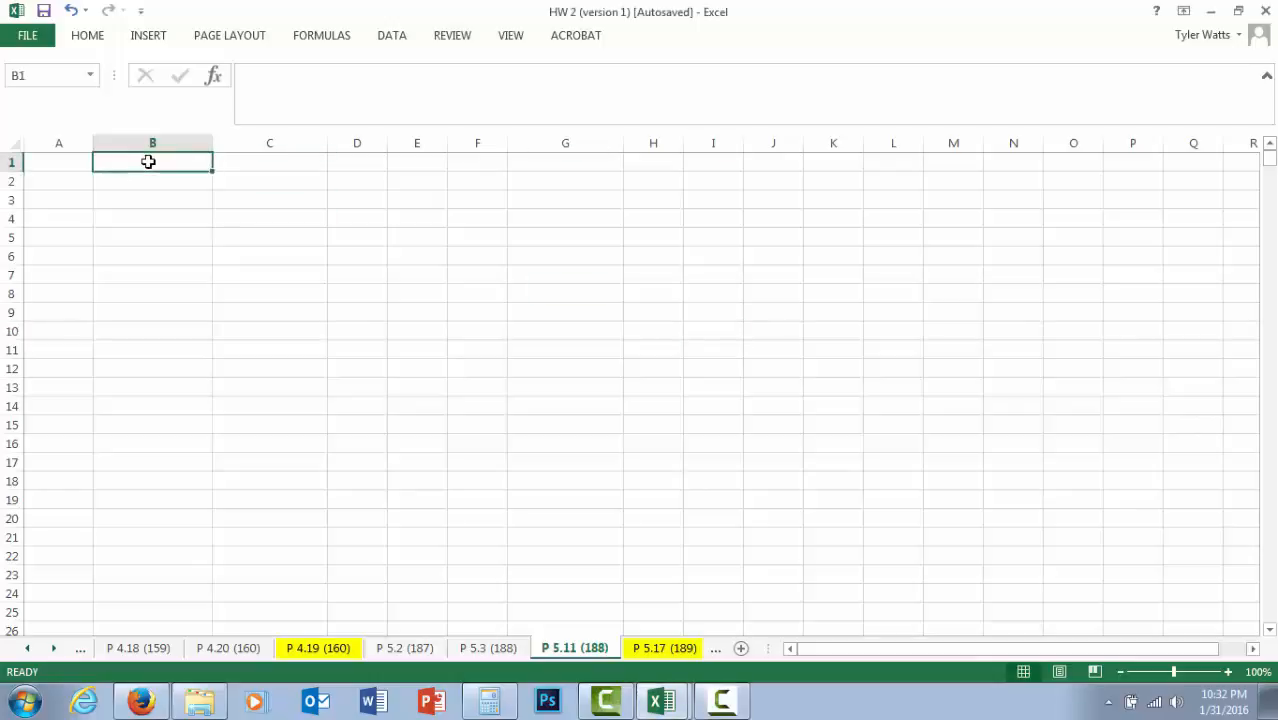
{"action": "type", "text": "mean"}
{"action": "key", "text": "Tab"}
{"action": "type", "text": "200"}
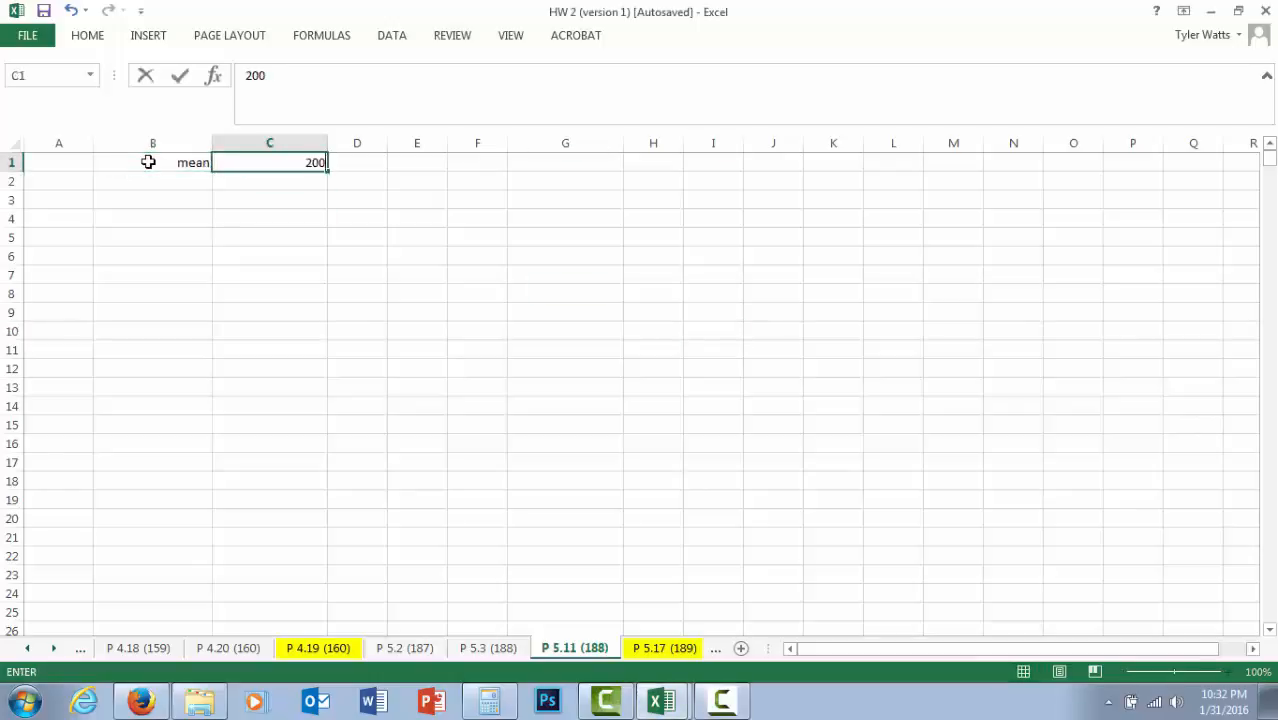
{"action": "key", "text": "Return"}
{"action": "type", "text": "sigma"}
{"action": "key", "text": "Tab"}
{"action": "type", "text": "60"}
{"action": "key", "text": "Down"}
{"action": "key", "text": "Down"}
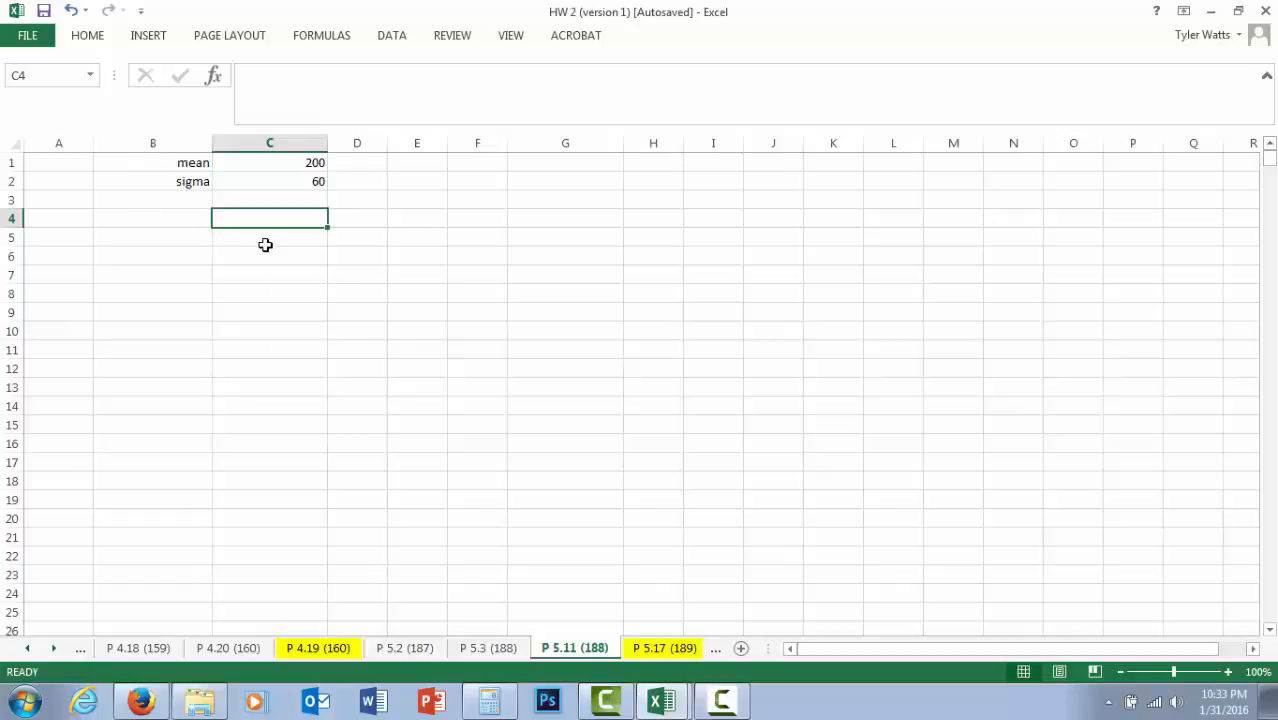
- Review the mean and sigma inputs and enter the column heading Random #s in A5
{"action": "left_click_drag", "start_coordinate": [292, 163], "coordinate": [288, 178]}
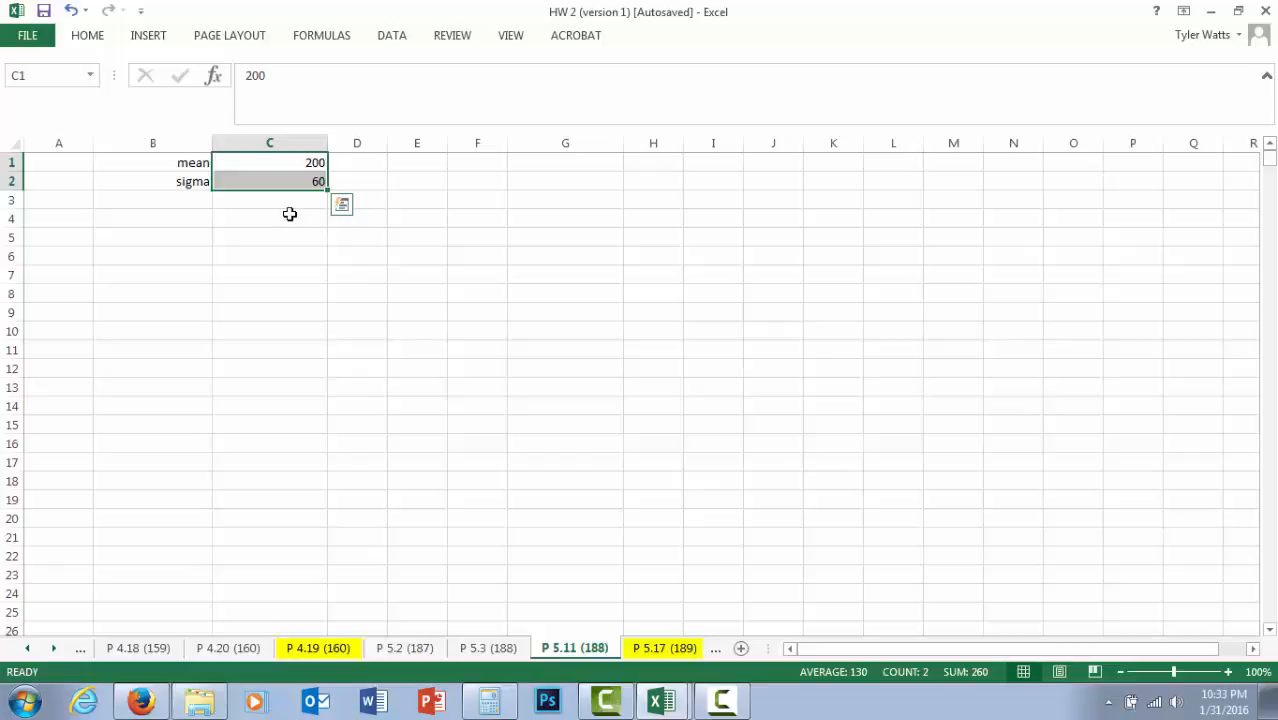
{"action": "left_click", "coordinate": [80, 218]}
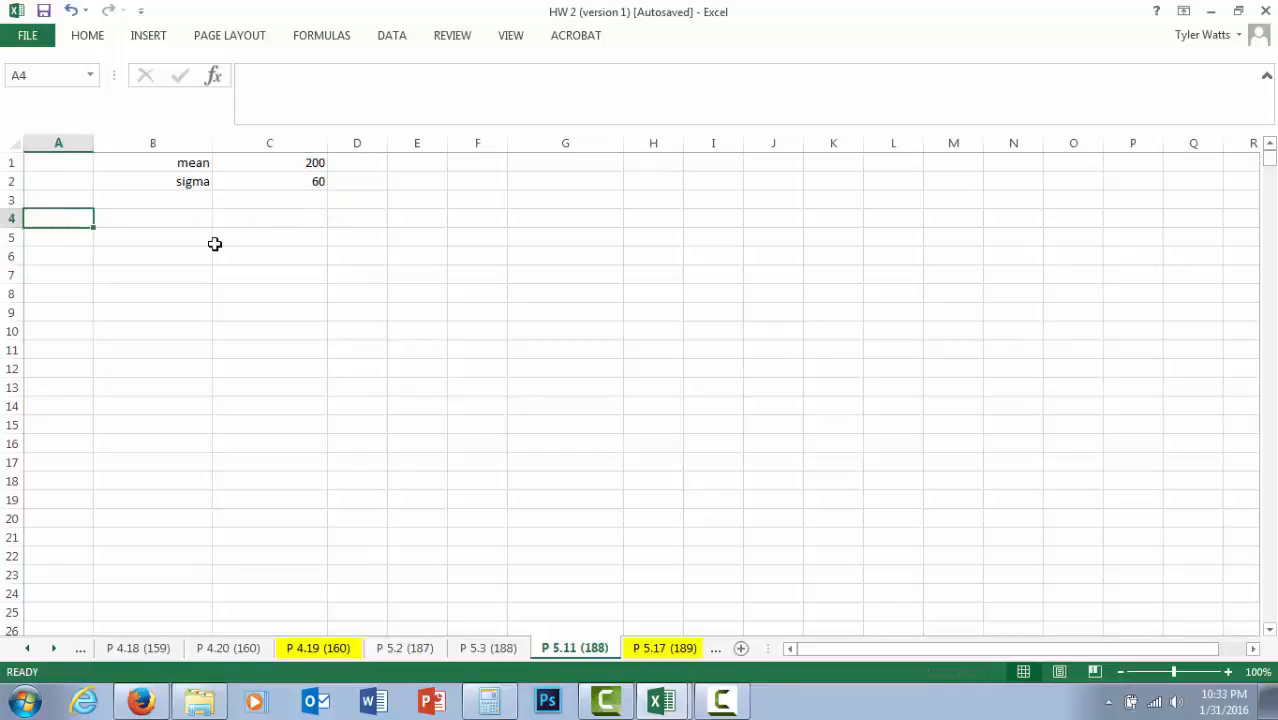
{"action": "left_click", "coordinate": [84, 238]}
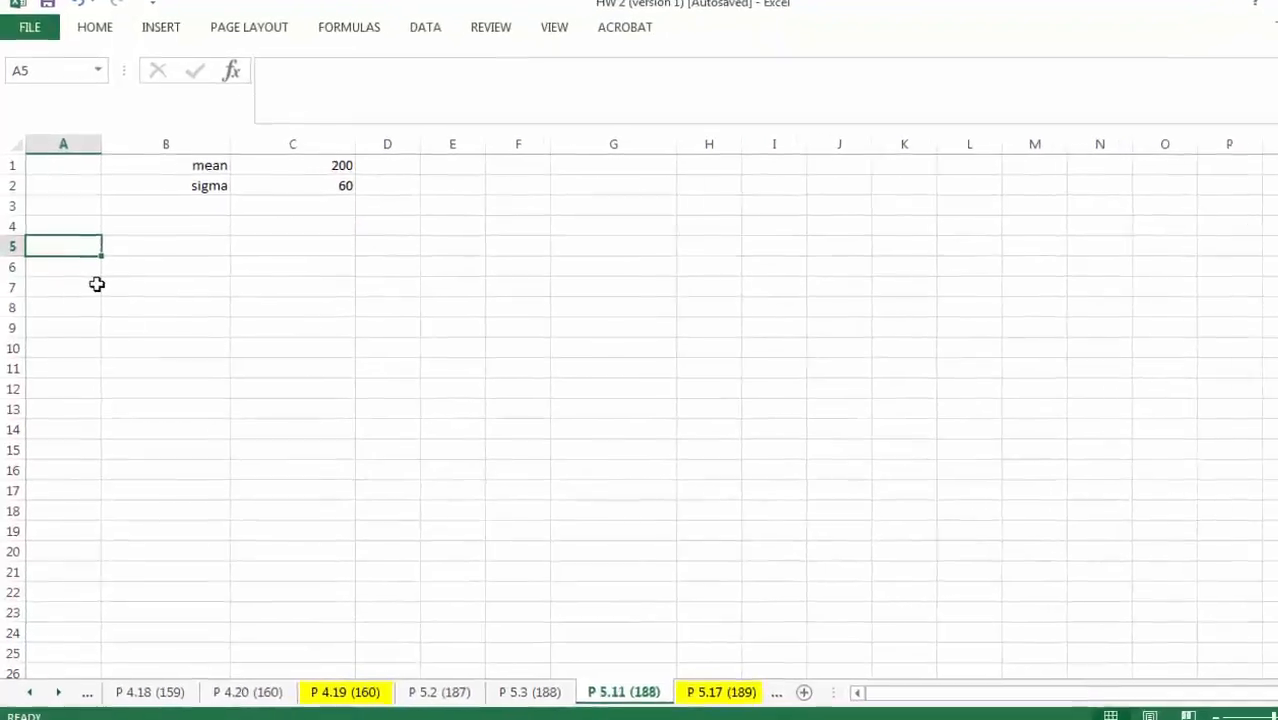
{"action": "type", "text": "Random #s"}
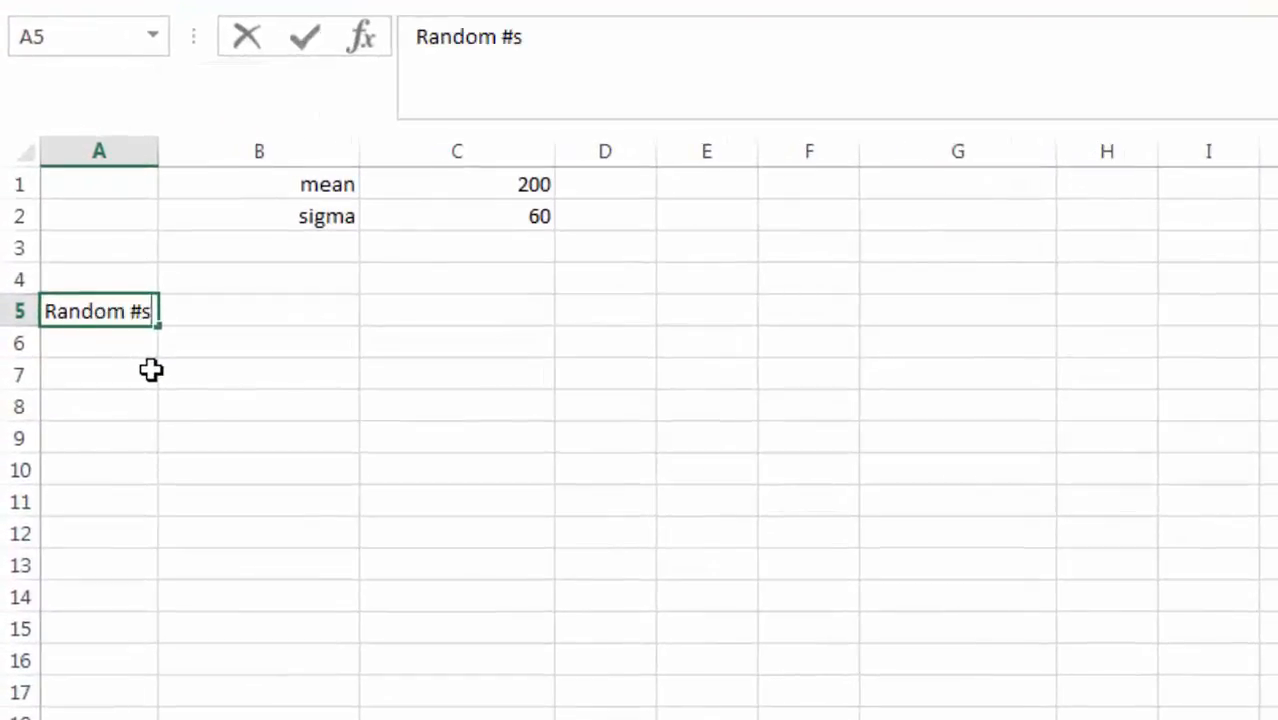
{"action": "key", "text": "Return"}
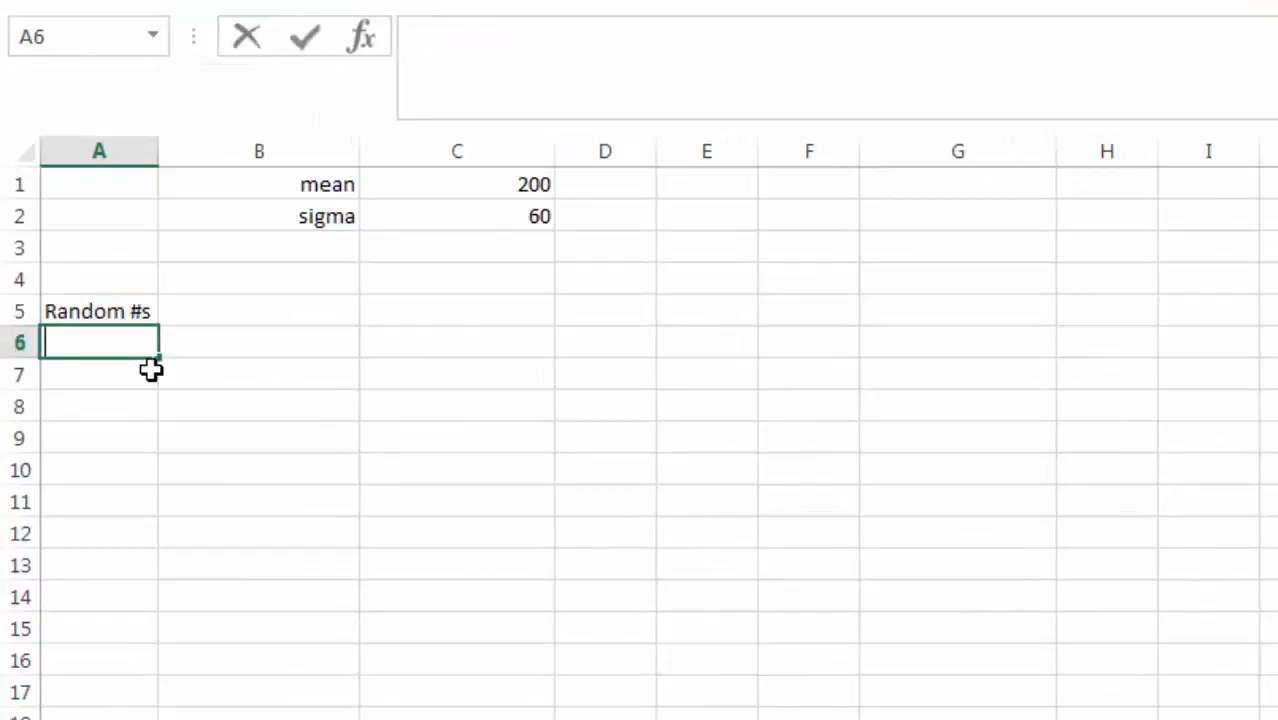
- Enter =RAND() in A6 and fill the formula down column A to row 1004
{"action": "type", "text": "=rand()"}
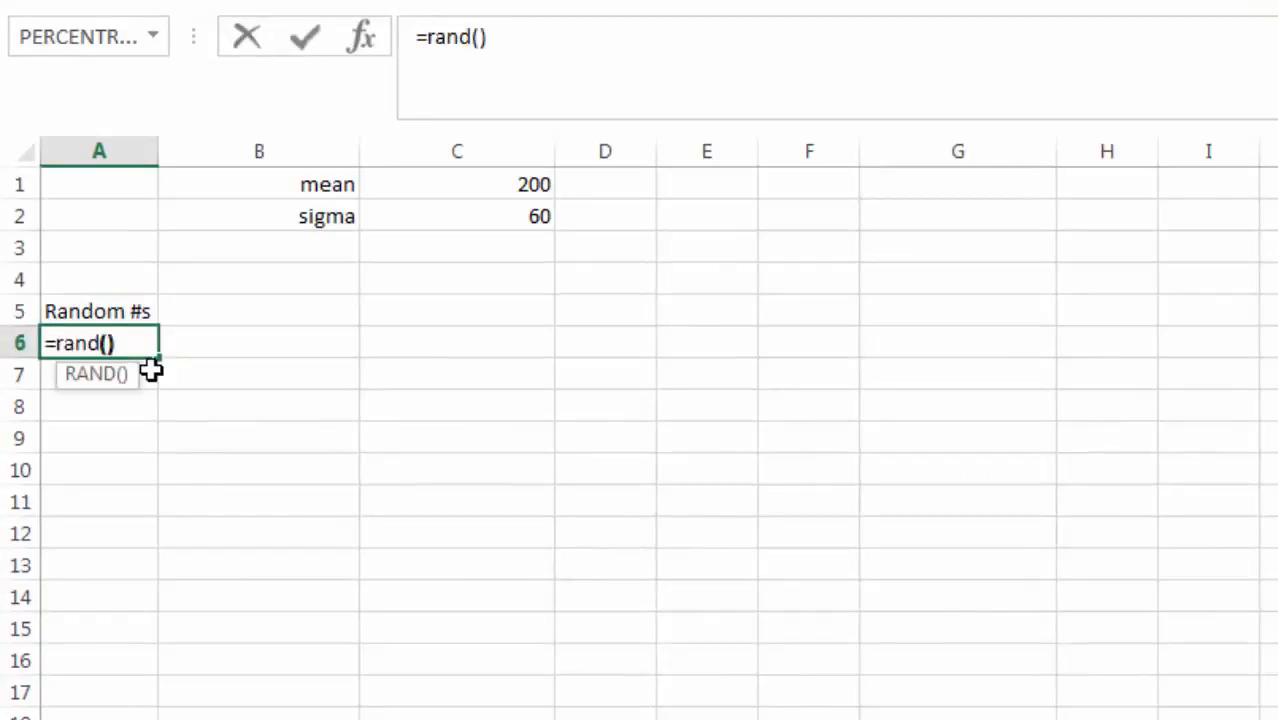
{"action": "key", "text": "Return"}
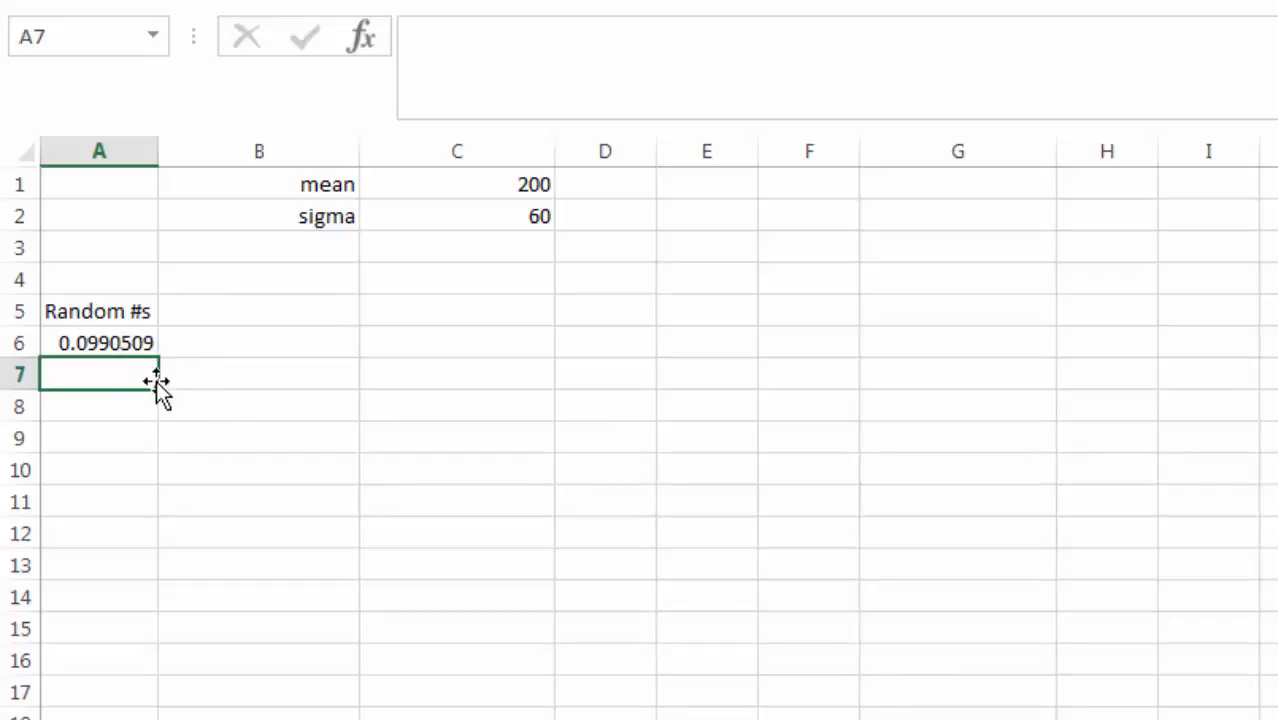
{"action": "left_click", "coordinate": [145, 343]}
{"action": "left_click_drag", "start_coordinate": [157, 357], "coordinate": [157, 715]}
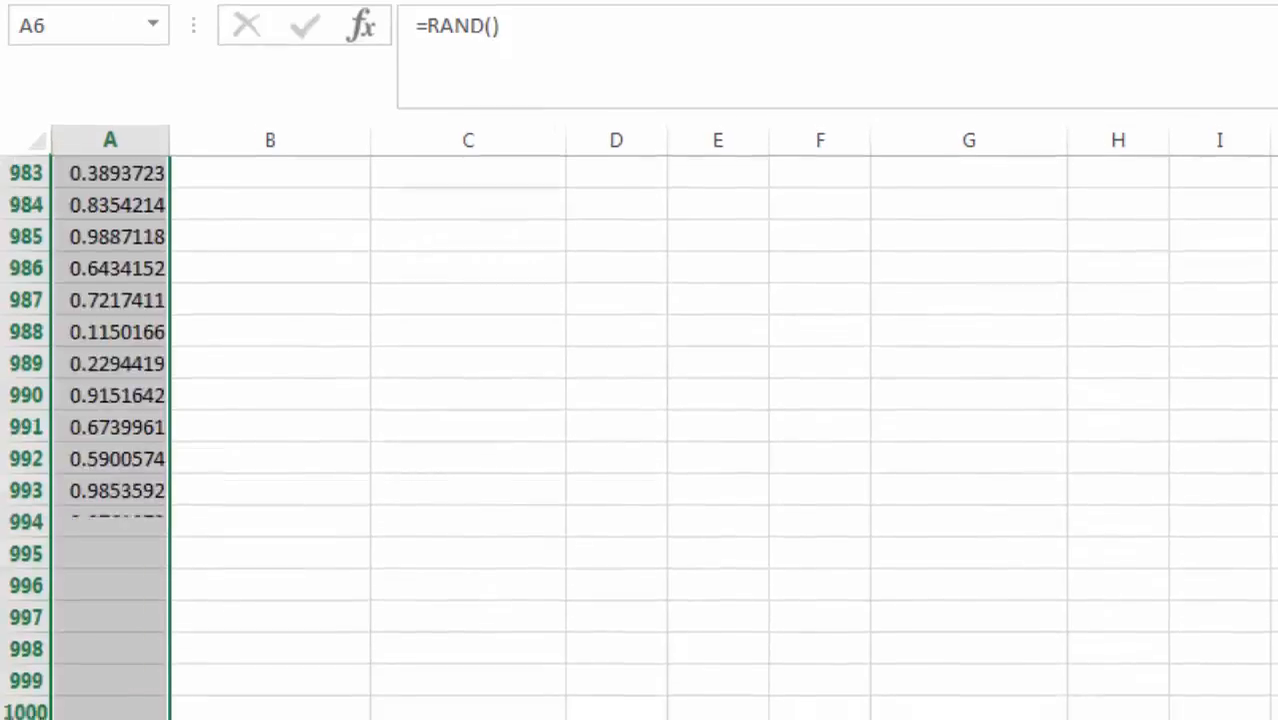
- Count the generated random numbers in A1006 with a COUNT formula over A1:A1004
{"action": "left_click", "coordinate": [111, 656]}
{"action": "type", "text": "=count"}
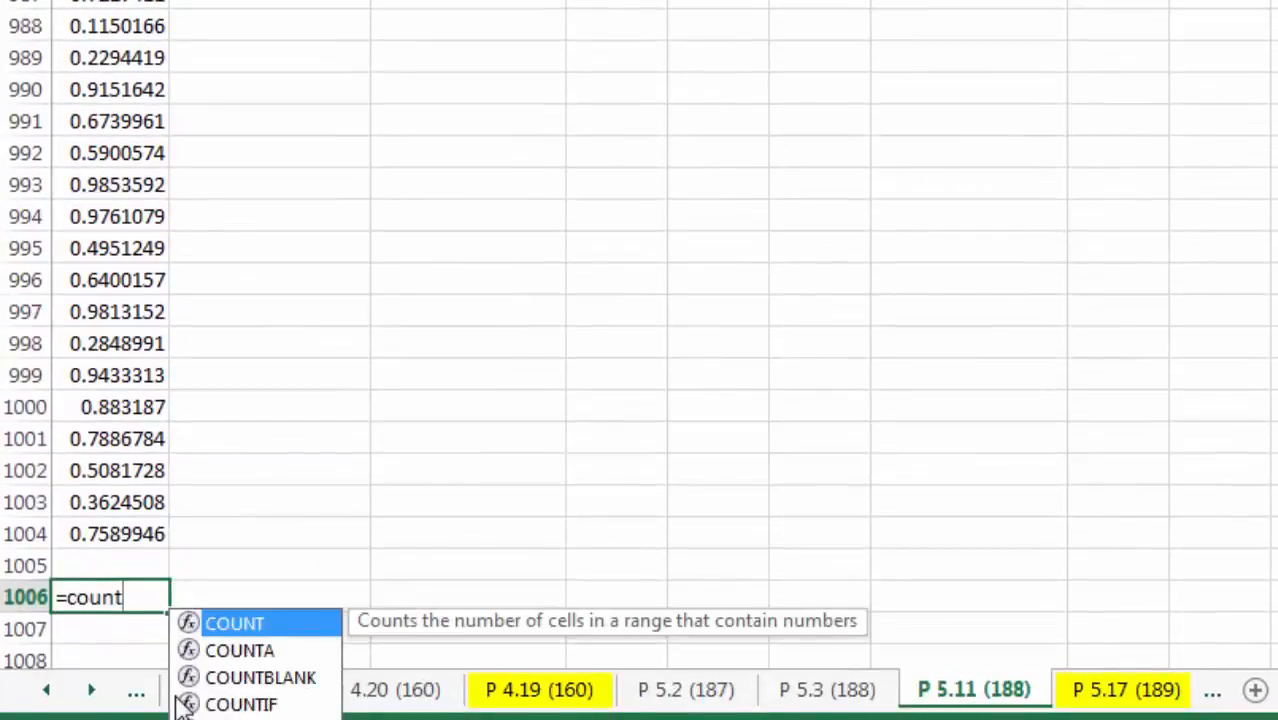
{"action": "type", "text": "(a1:a1004"}
{"action": "key", "text": "Return"}
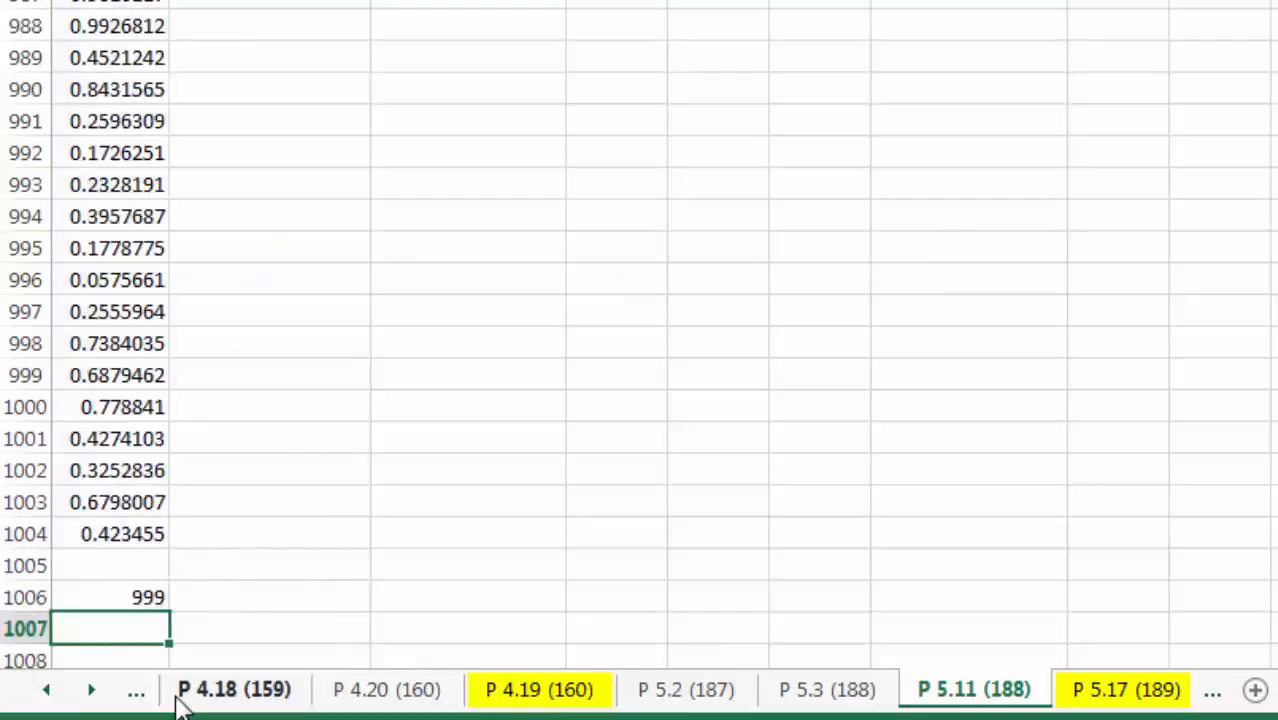
- Extend the random numbers by one row to A1005 and select the count formula in A1006
{"action": "left_click", "coordinate": [157, 533]}
{"action": "left_click_drag", "start_coordinate": [171, 549], "coordinate": [158, 582]}
{"action": "left_click", "coordinate": [117, 597]}
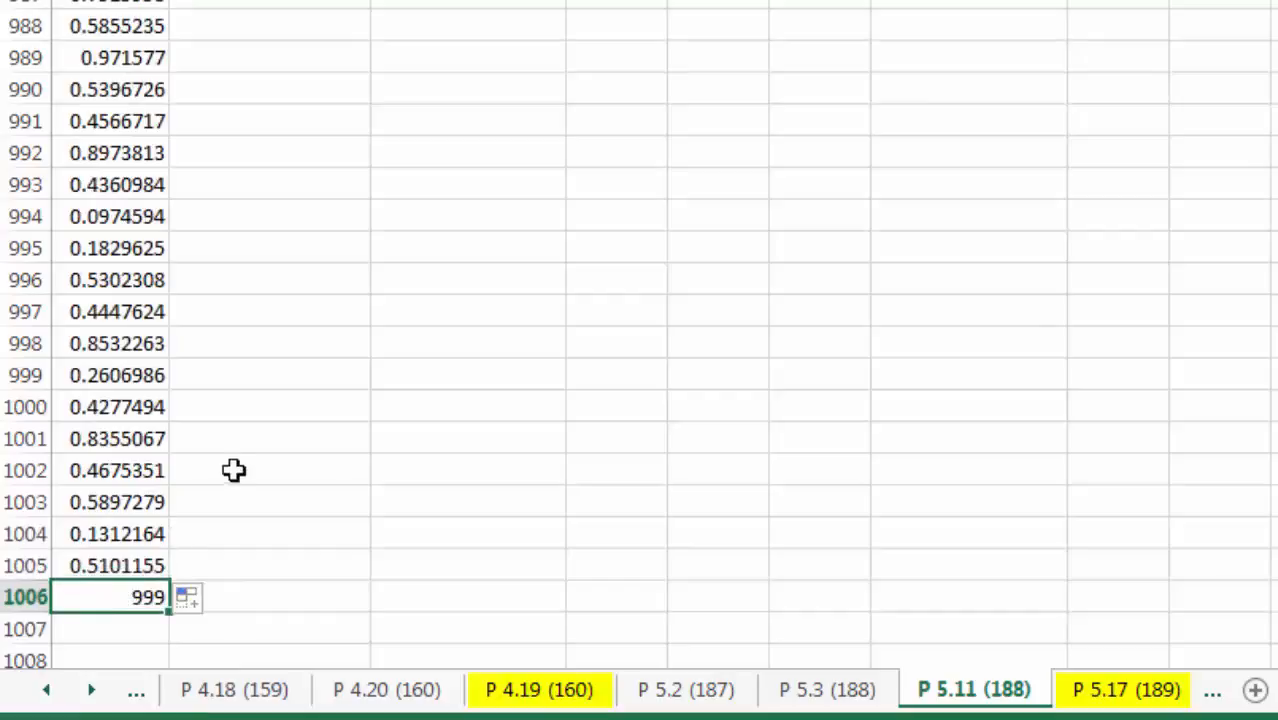
- Extend the COUNT formula's range in A1006 to end at A1005, and clear the formula after the check
{"action": "key", "text": "F2"}
{"action": "key", "text": "BackSpace"}
{"action": "type", "text": "5"}
{"action": "key", "text": "Return"}
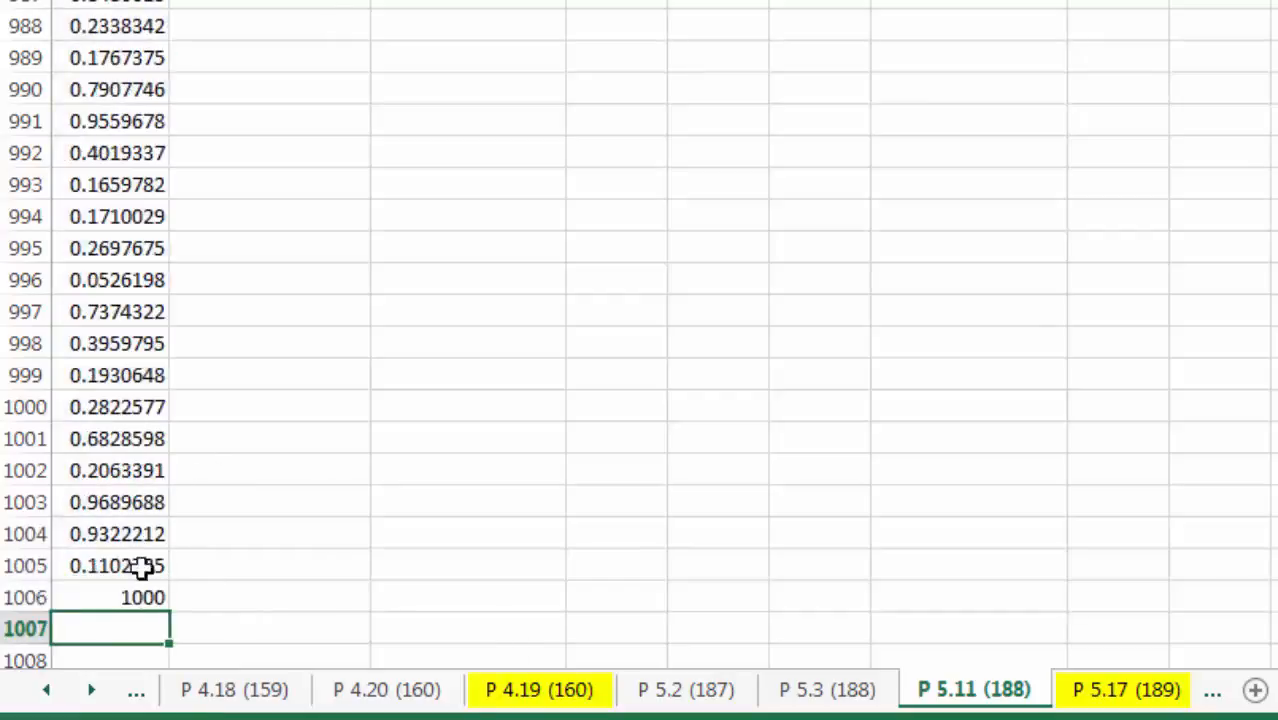
{"action": "left_click", "coordinate": [99, 602]}
{"action": "key", "text": "Delete"}
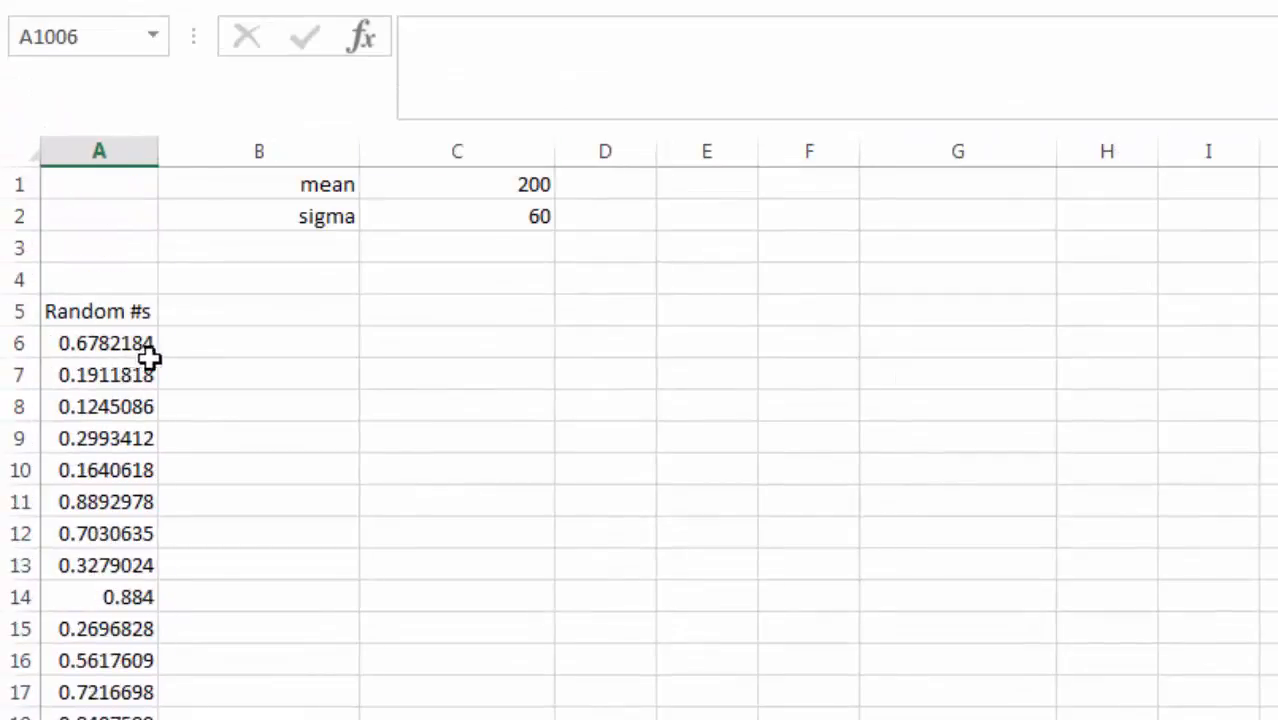
- Start a NORM.INV formula in B6 with A6 as the probability and the row-locked mean C$1
{"action": "left_click", "coordinate": [310, 316]}
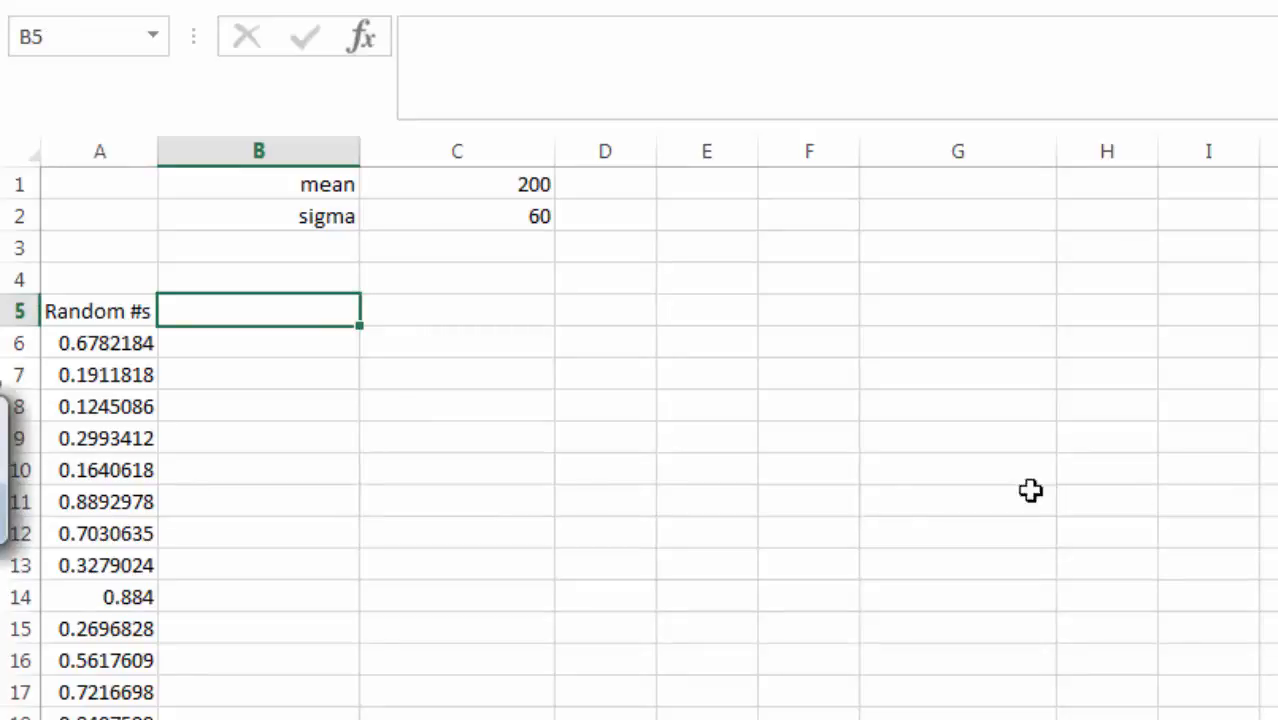
{"action": "left_click", "coordinate": [76, 346]}
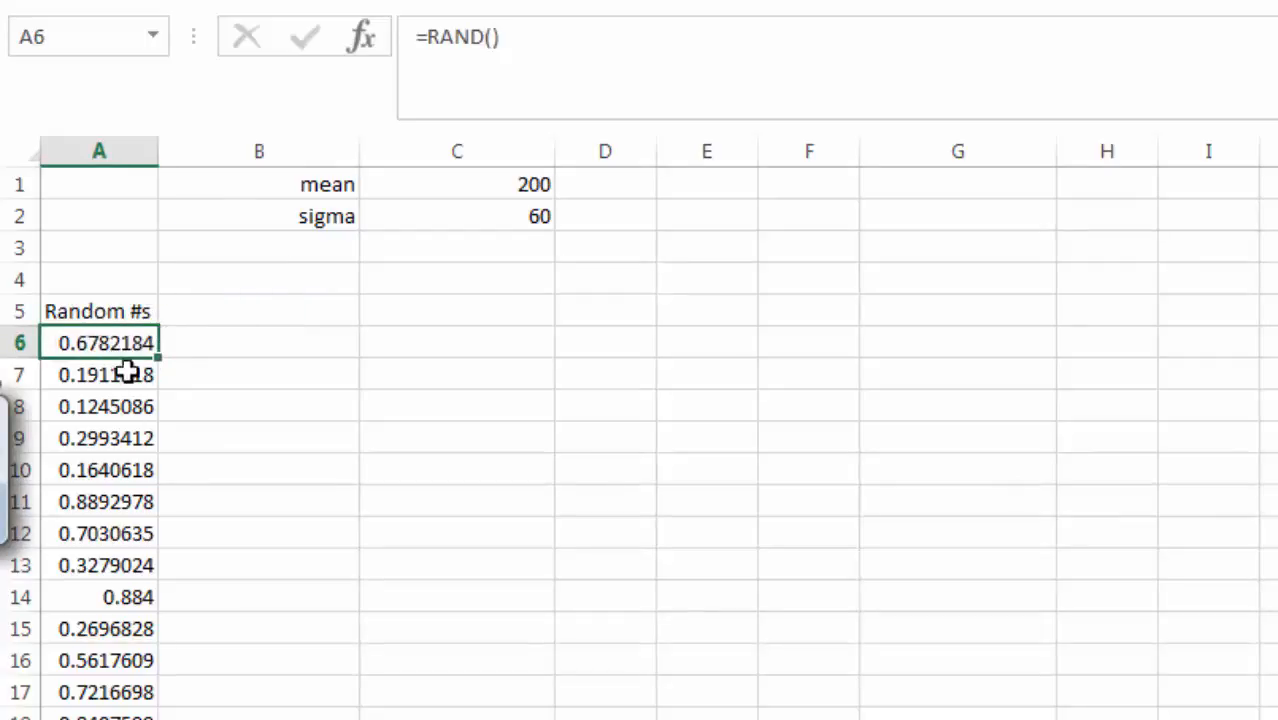
{"action": "left_click", "coordinate": [250, 338]}
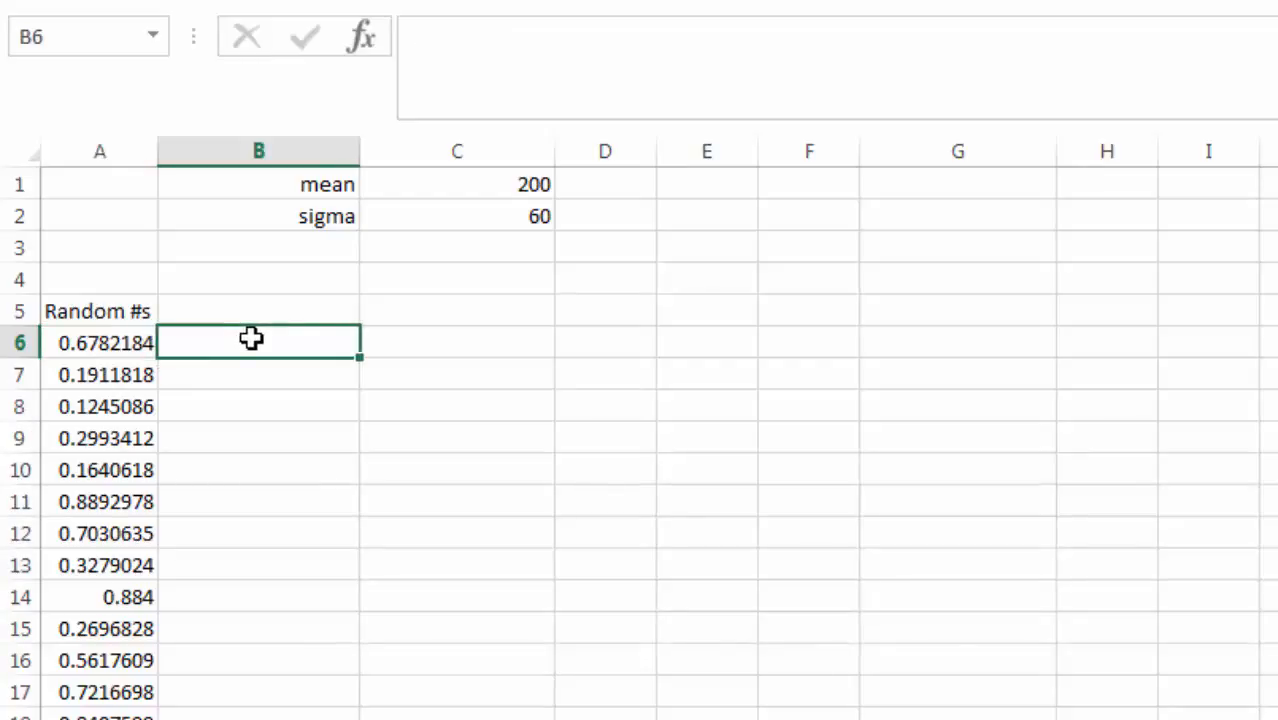
{"action": "type", "text": "="}
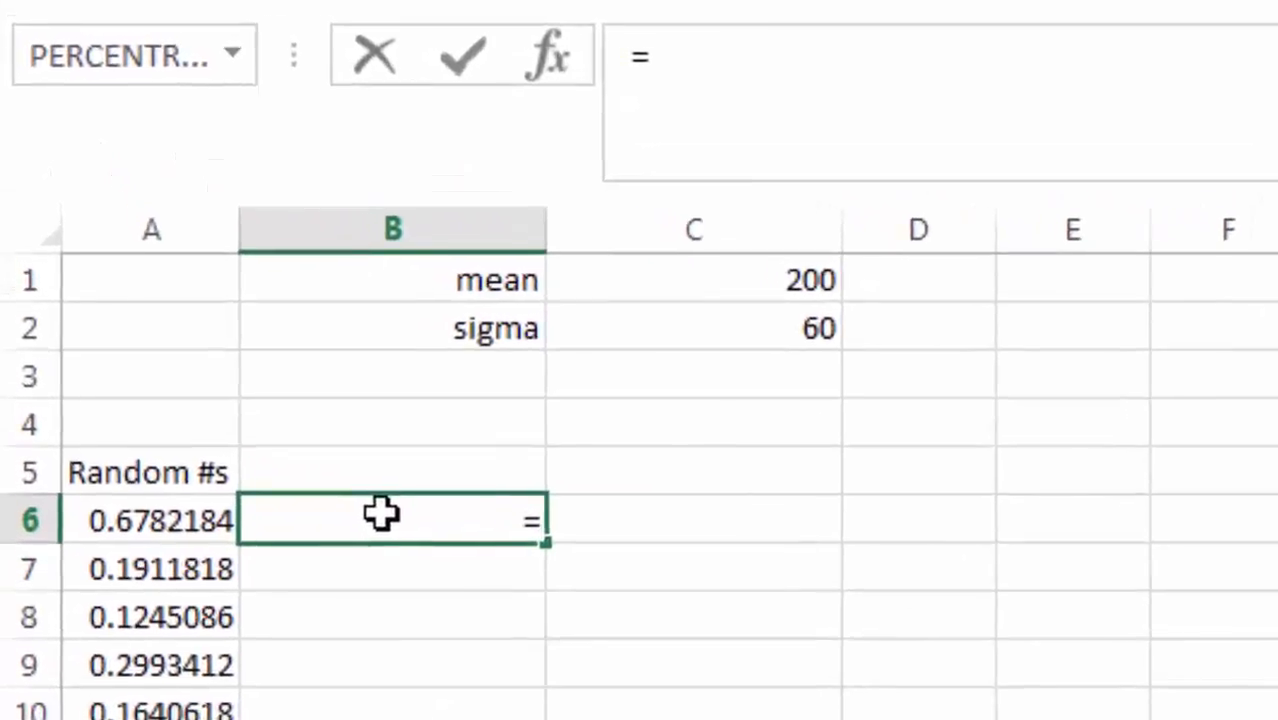
{"action": "type", "text": "norm"}
{"action": "type", "text": ".inv("}
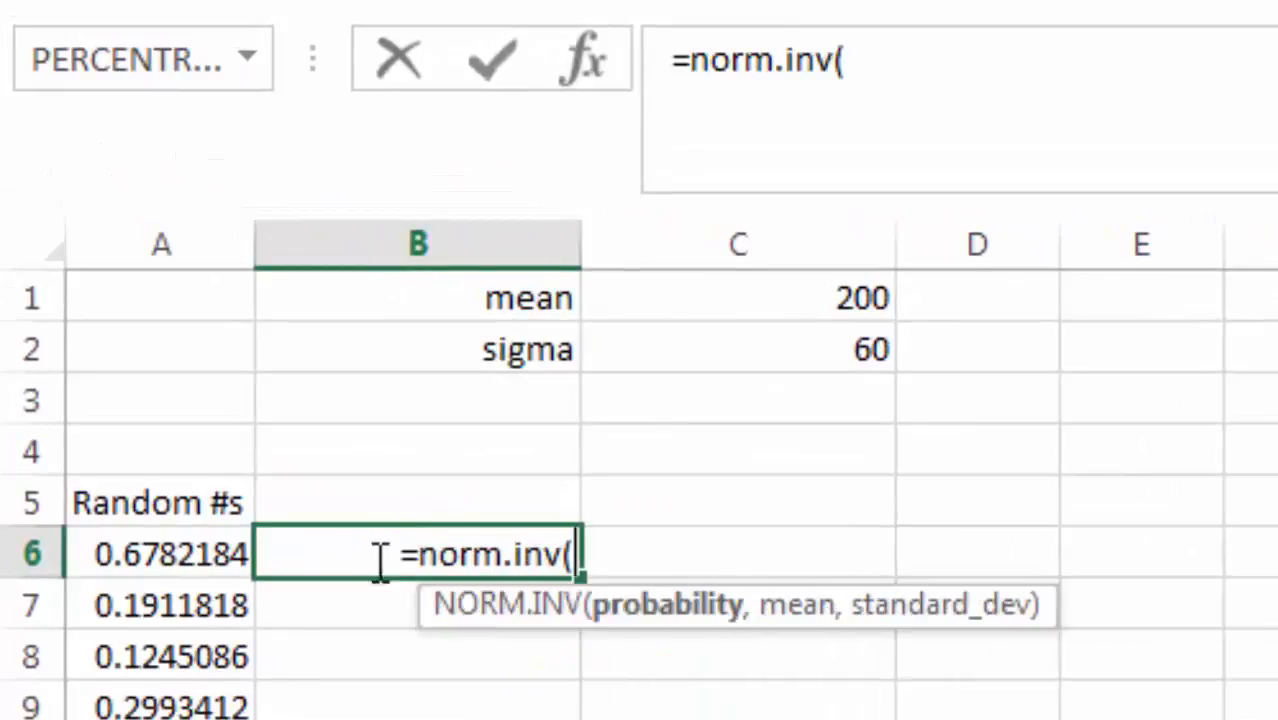
{"action": "left_click", "coordinate": [177, 553]}
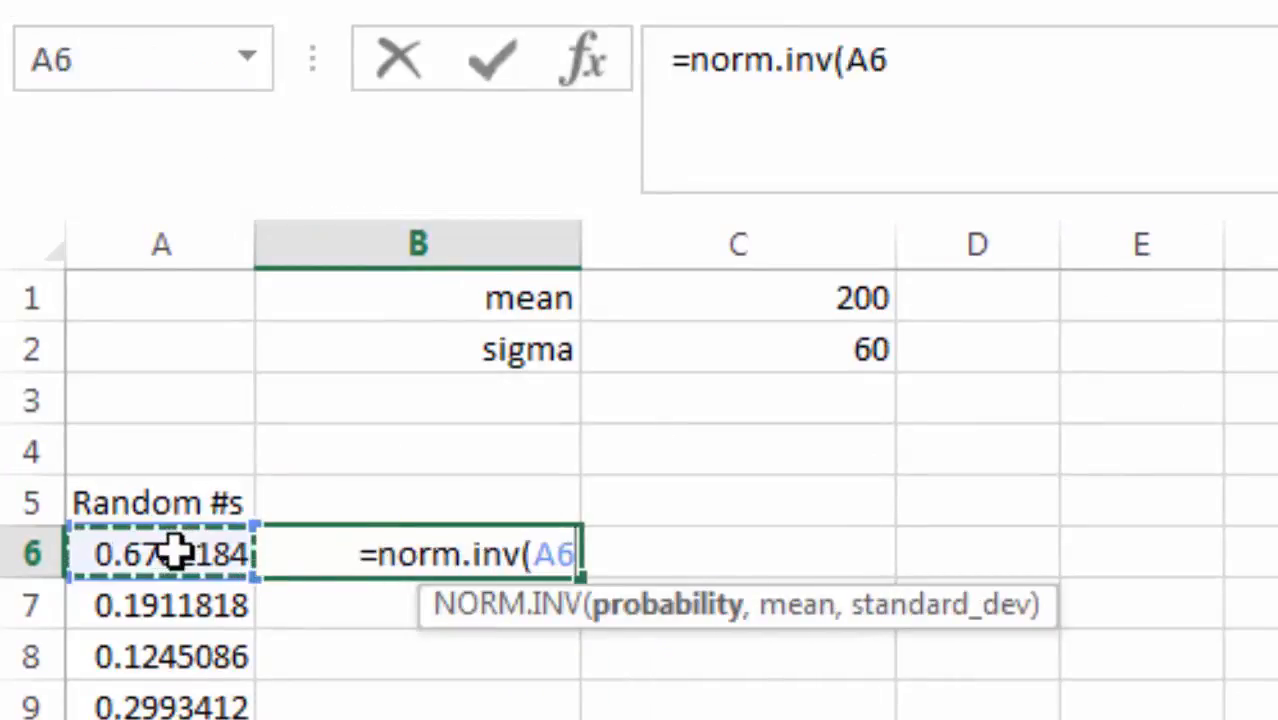
{"action": "type", "text": ","}
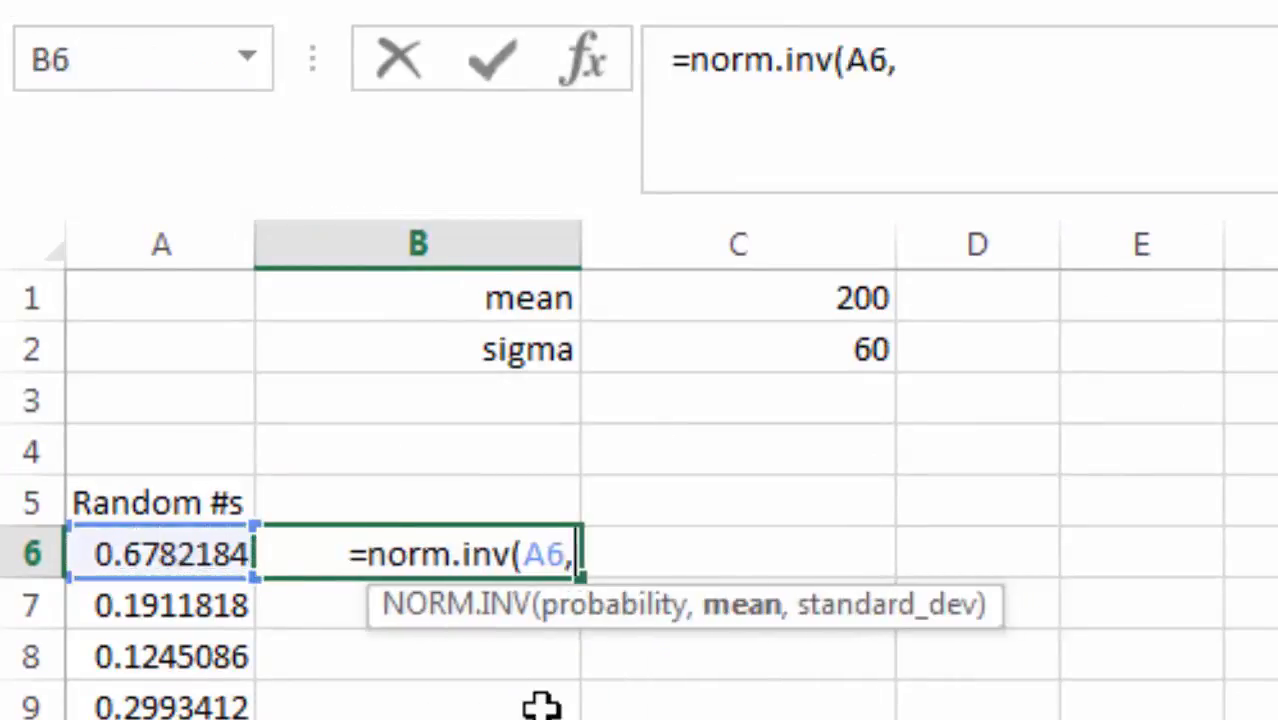
{"action": "left_click", "coordinate": [697, 305]}
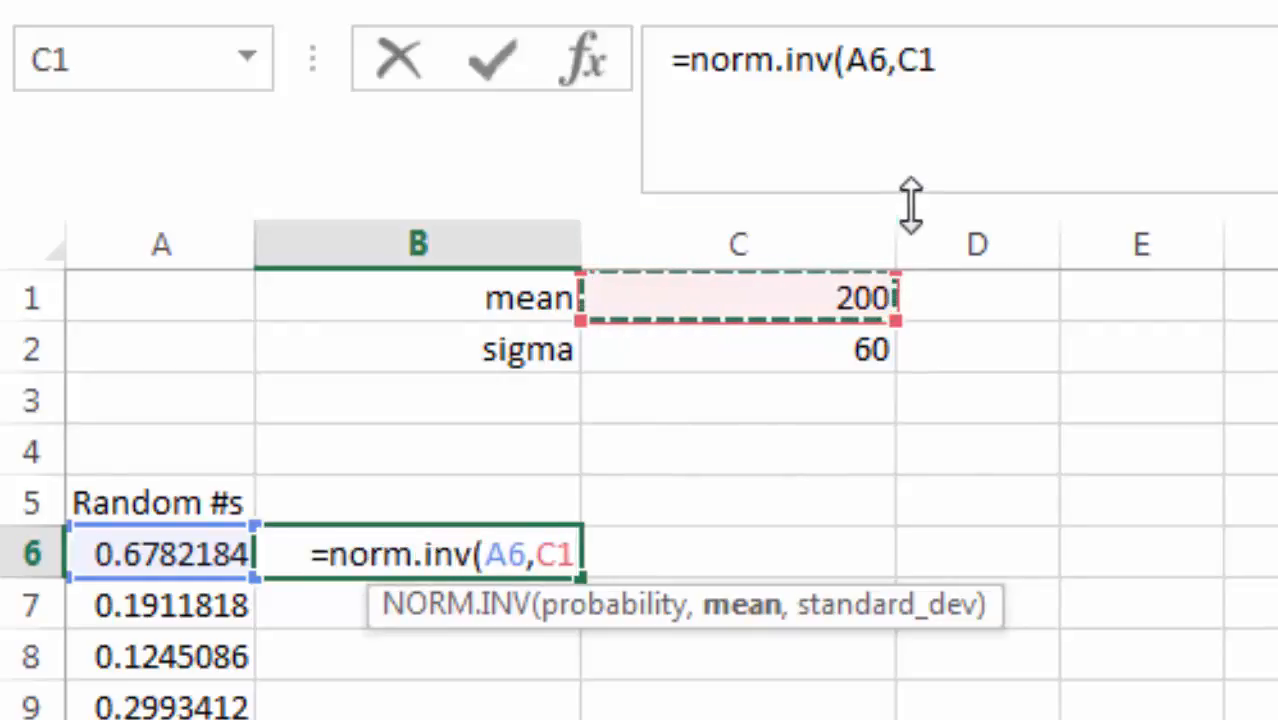
{"action": "left_click", "coordinate": [922, 80]}
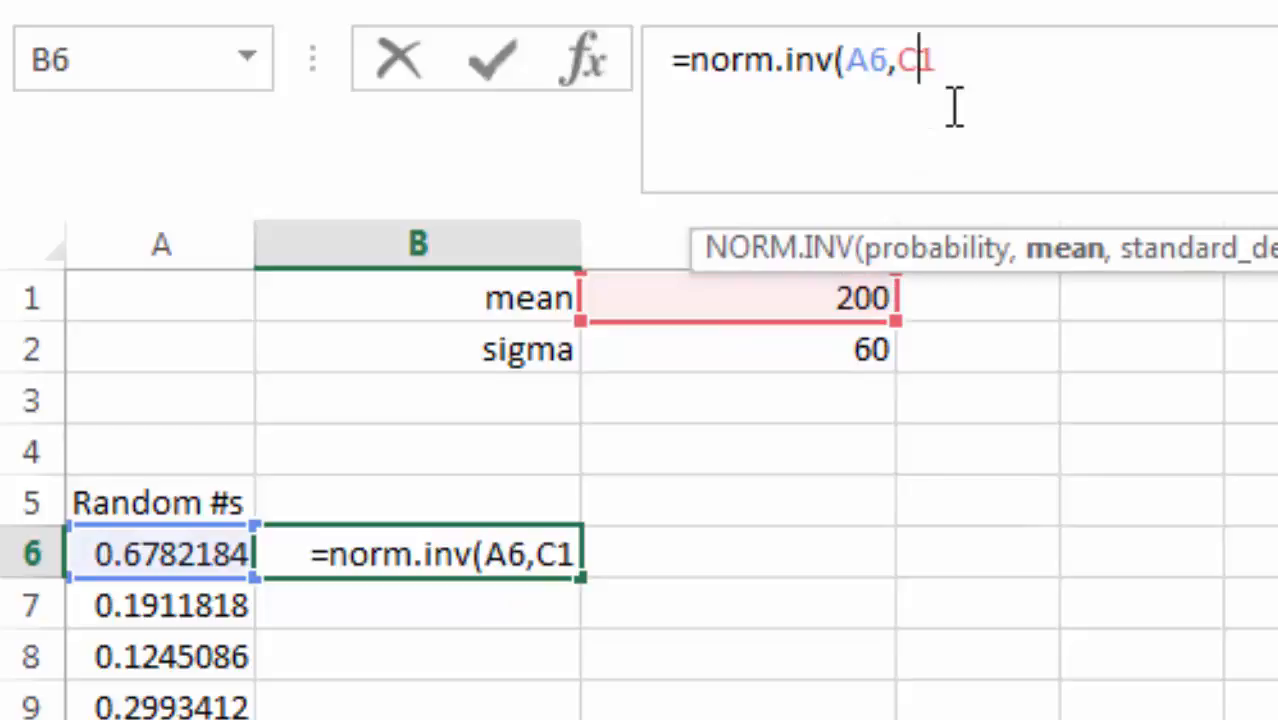
{"action": "type", "text": "$1"}
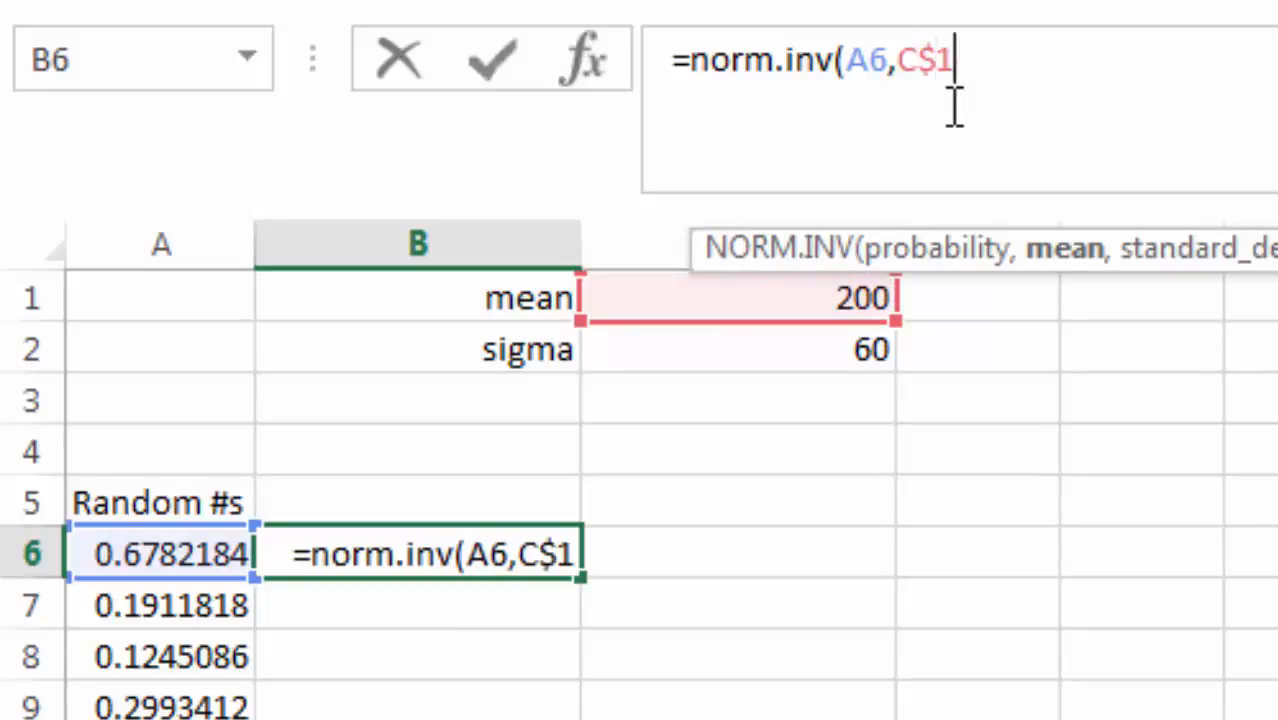
{"action": "type", "text": ","}
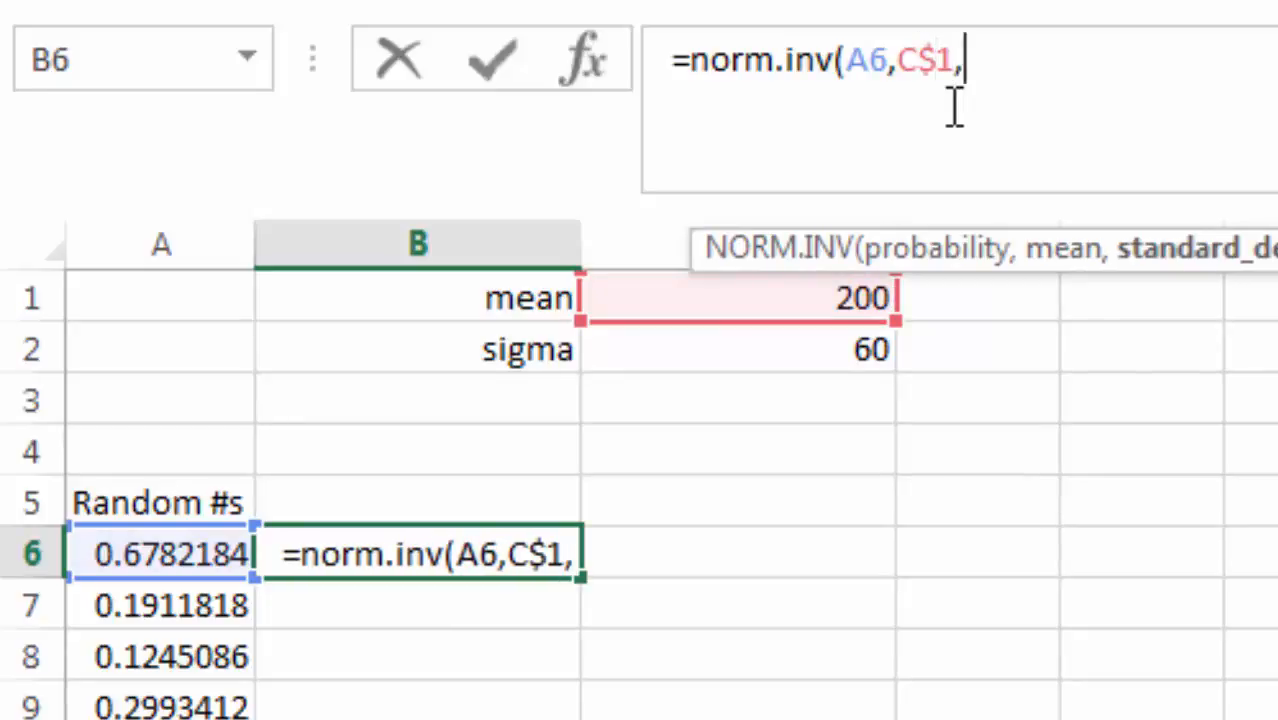
- Complete the B6 formula with row-locked C$2 as the standard deviation and fill it down column B
{"action": "left_click", "coordinate": [852, 348]}
{"action": "left_click", "coordinate": [983, 60]}
{"action": "type", "text": "$2"}
{"action": "left_click", "coordinate": [1084, 58]}
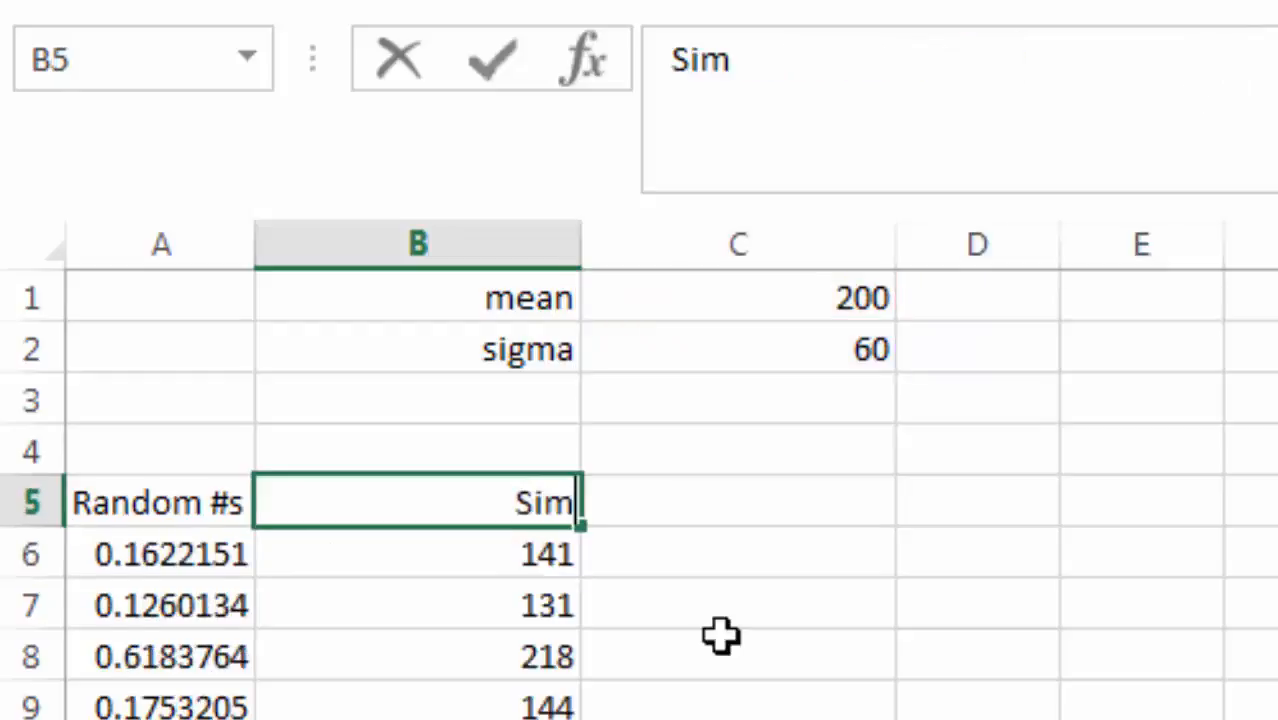
- Enter the column heading Simulated Demand in B5
{"action": "type", "text": "ulated Demand"}
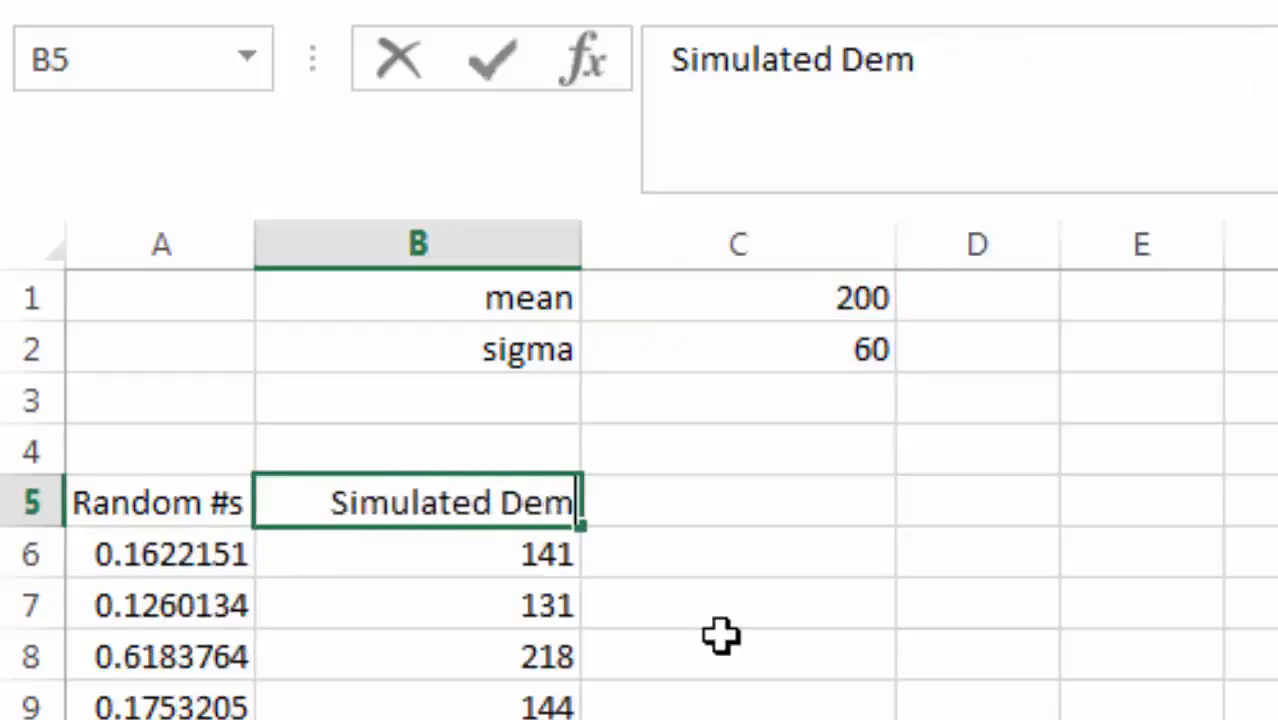
{"action": "left_click", "coordinate": [818, 712]}
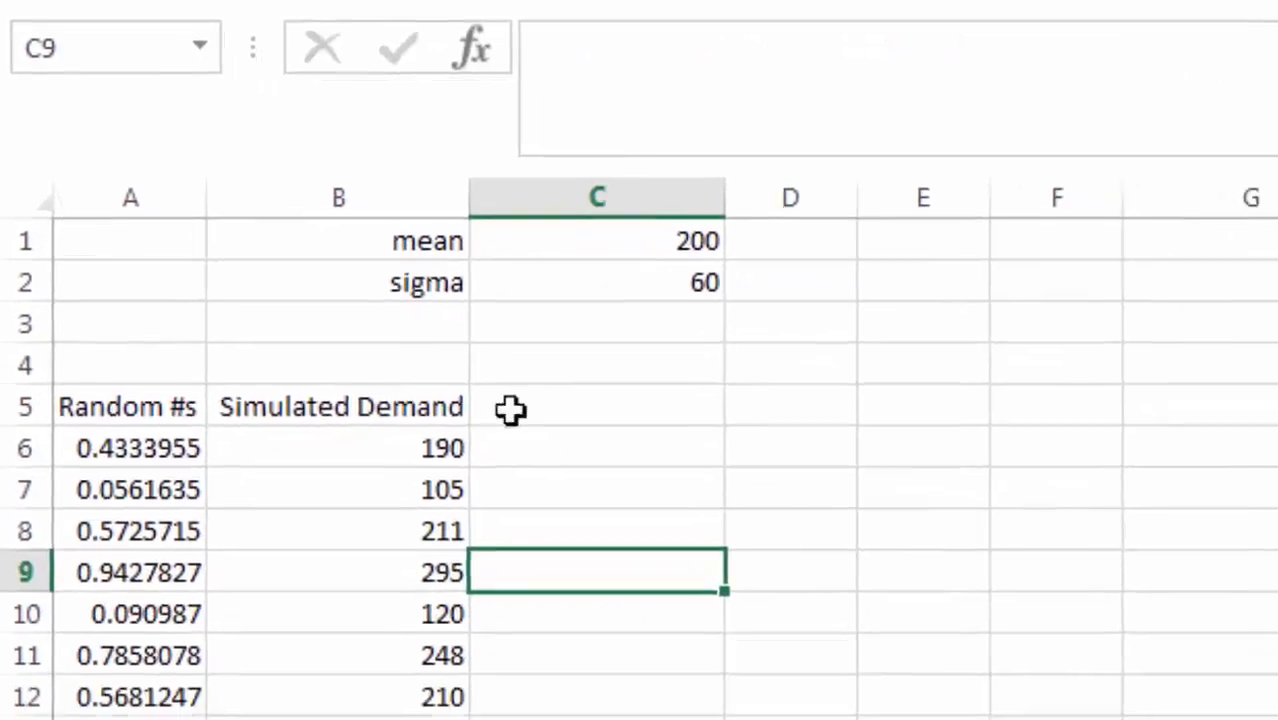
- Review the mean and sigma inputs and both column headings, and recalculate the sheet to refresh the simulated demands
{"action": "left_click_drag", "start_coordinate": [448, 176], "coordinate": [454, 209]}
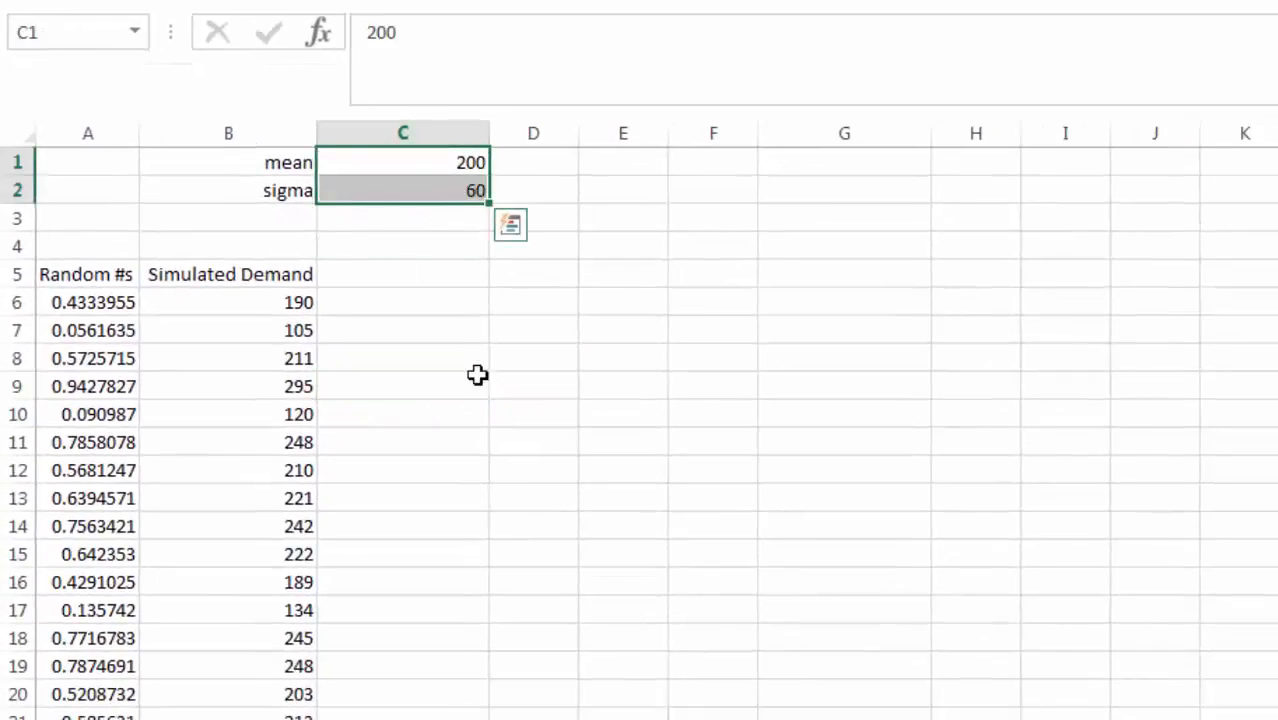
{"action": "left_click_drag", "start_coordinate": [238, 298], "coordinate": [218, 280]}
{"action": "left_click", "coordinate": [101, 281]}
{"action": "left_click", "coordinate": [282, 279]}
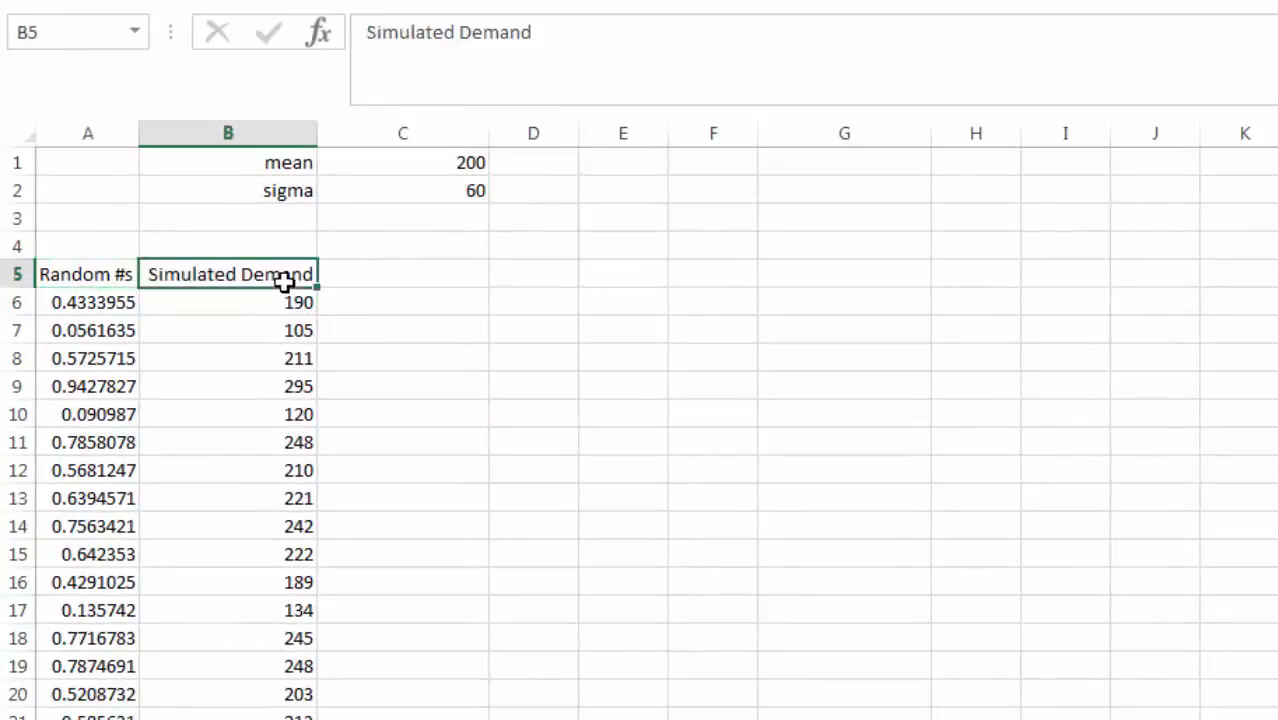
{"action": "left_click", "coordinate": [647, 218]}
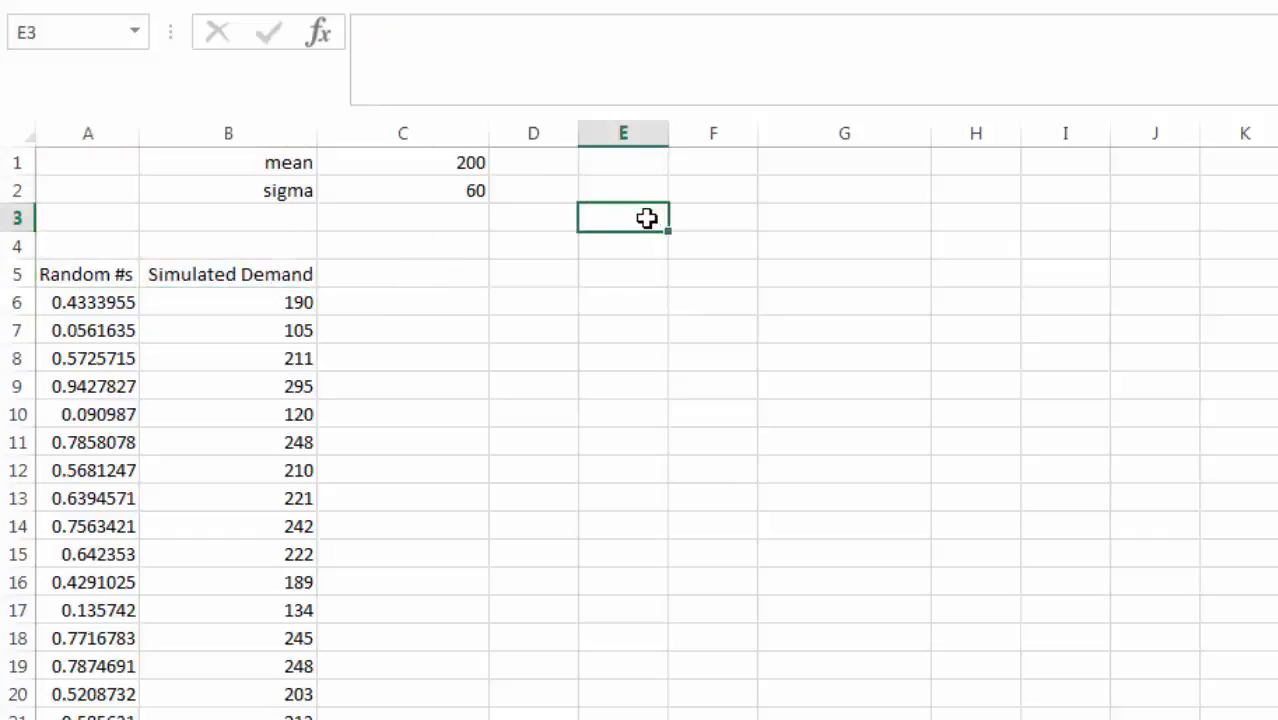
{"action": "double_click", "coordinate": [647, 218]}
{"action": "key", "text": "Return"}
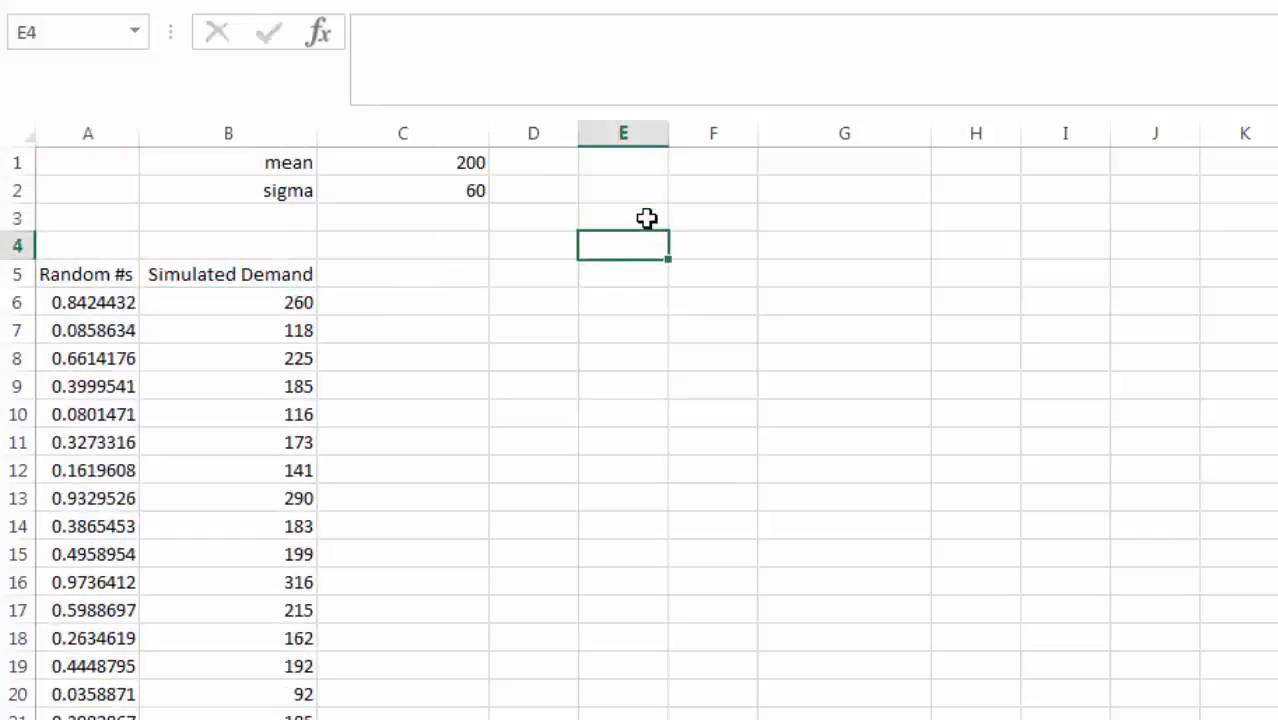
- Label B3 as production and set the production quantity in C3 to 200
{"action": "left_click", "coordinate": [431, 308]}
{"action": "left_click", "coordinate": [434, 280]}
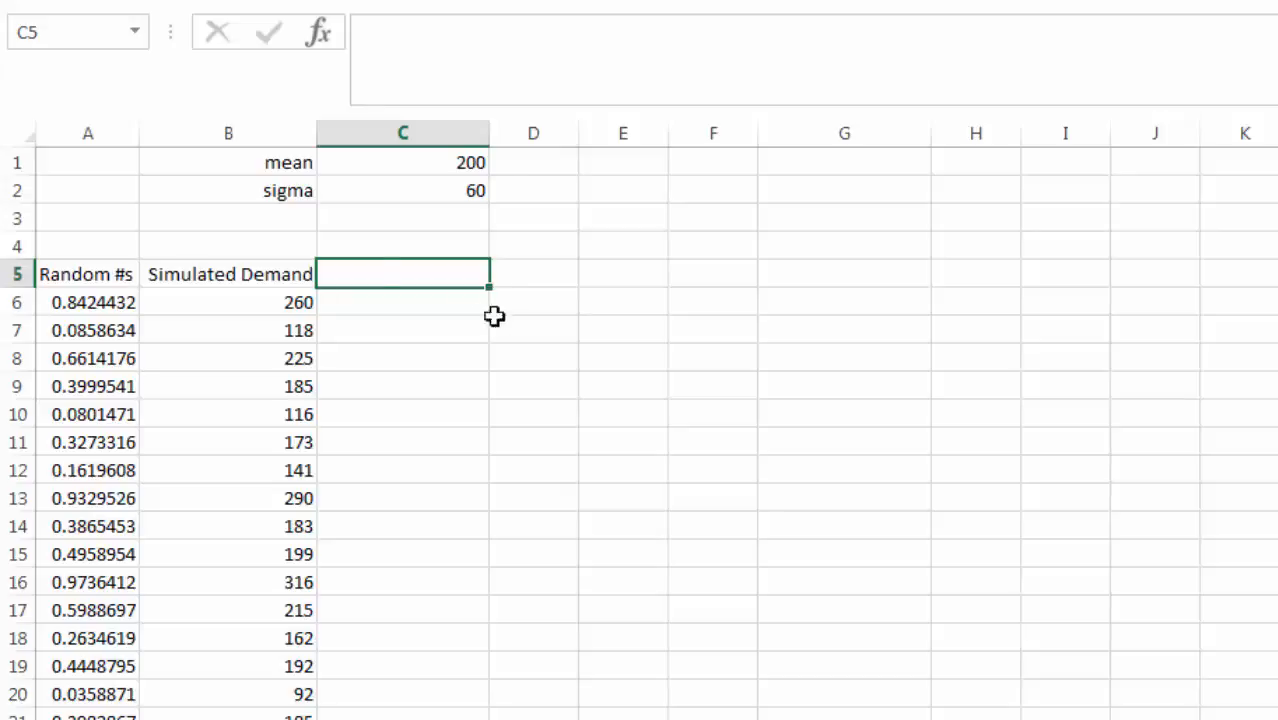
{"action": "left_click", "coordinate": [307, 223]}
{"action": "type", "text": "production"}
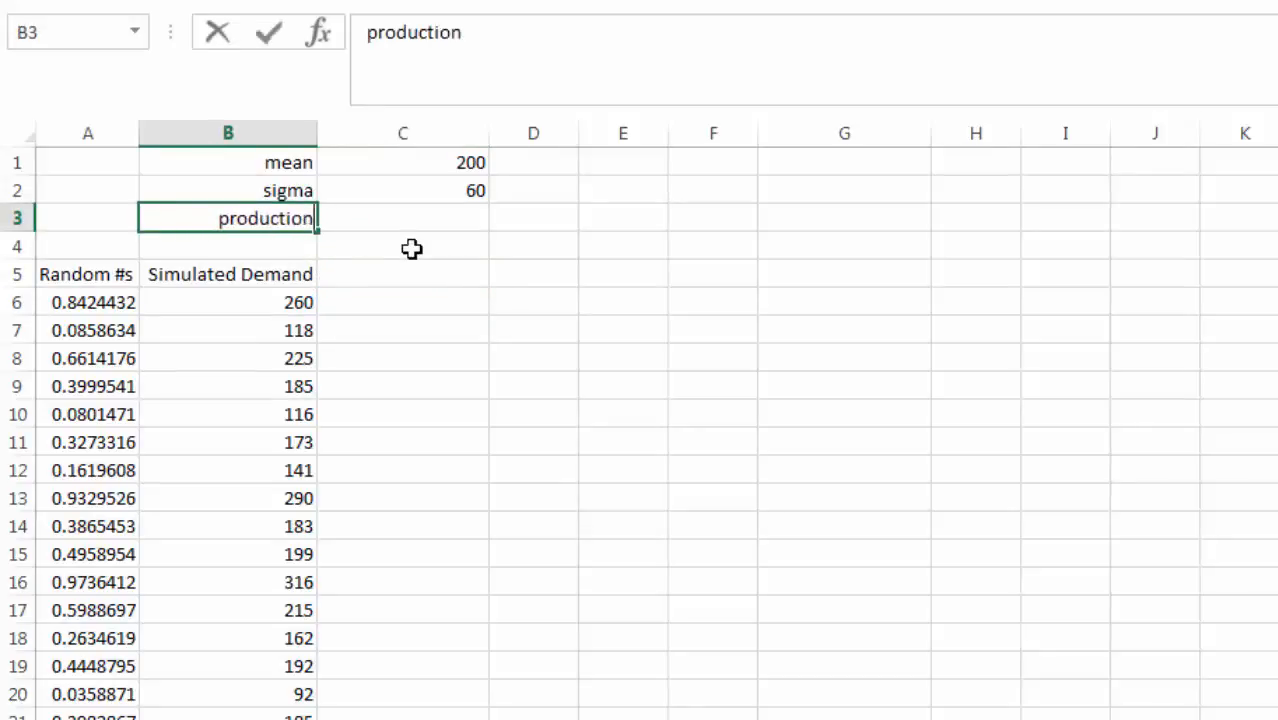
{"action": "key", "text": "Tab"}
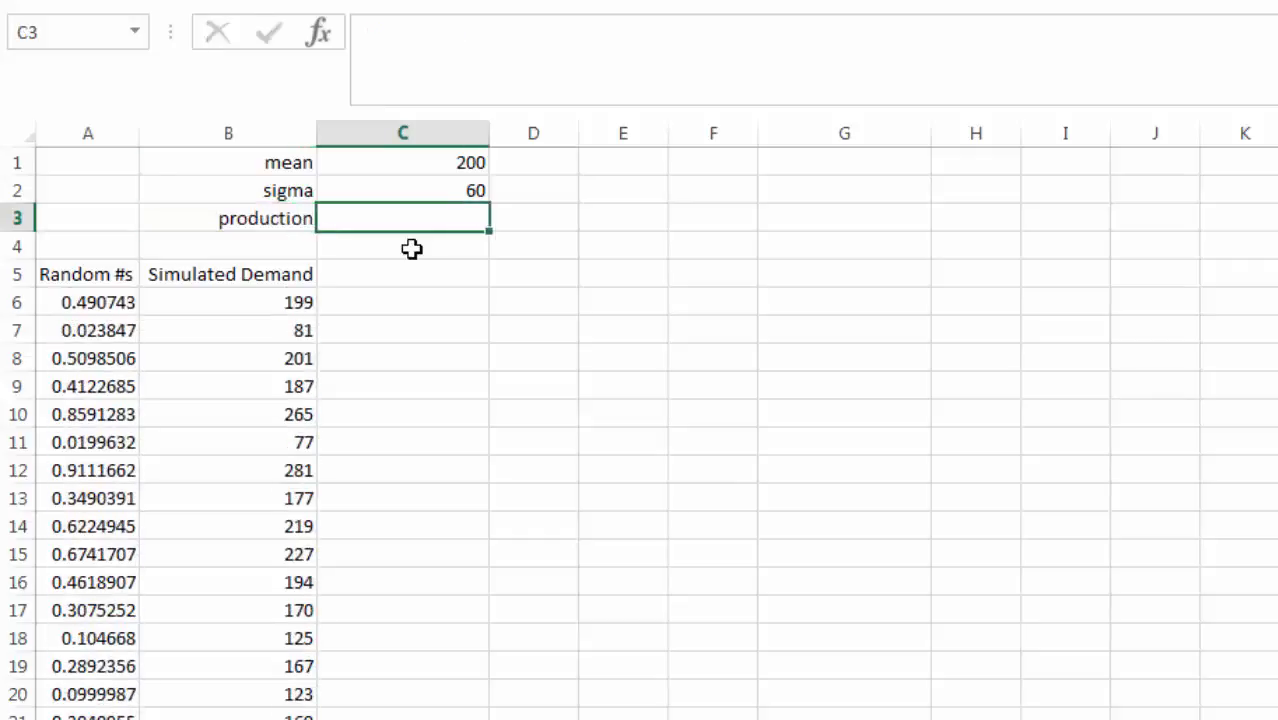
{"action": "type", "text": "200"}
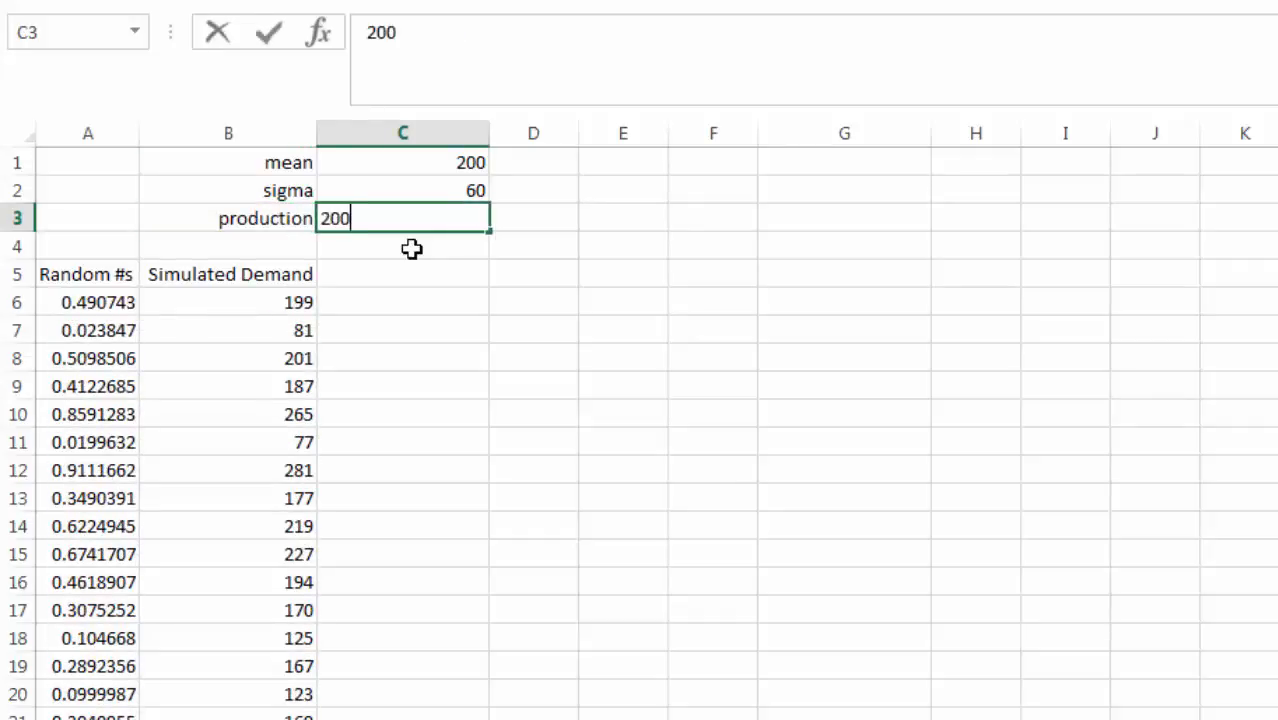
{"action": "key", "text": "Tab"}
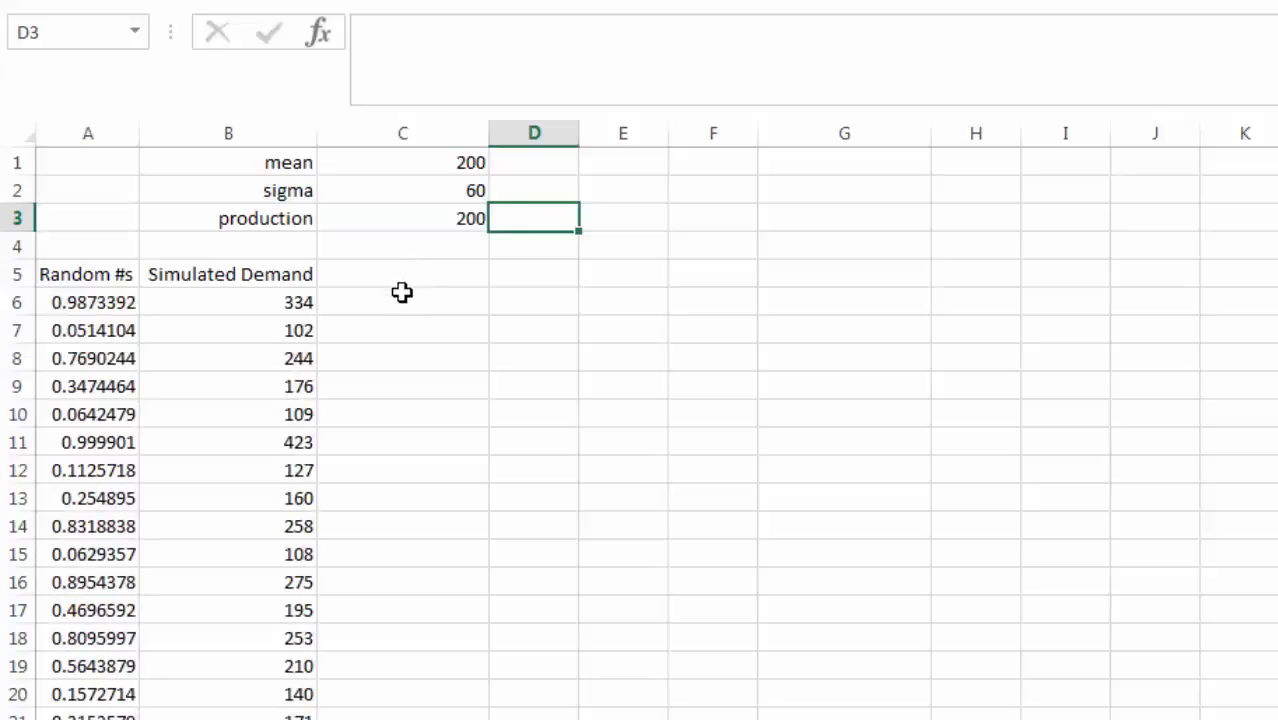
- Enter the column heading Profit in C5
{"action": "left_click", "coordinate": [416, 272]}
{"action": "type", "text": "Profit"}
{"action": "key", "text": "Return"}
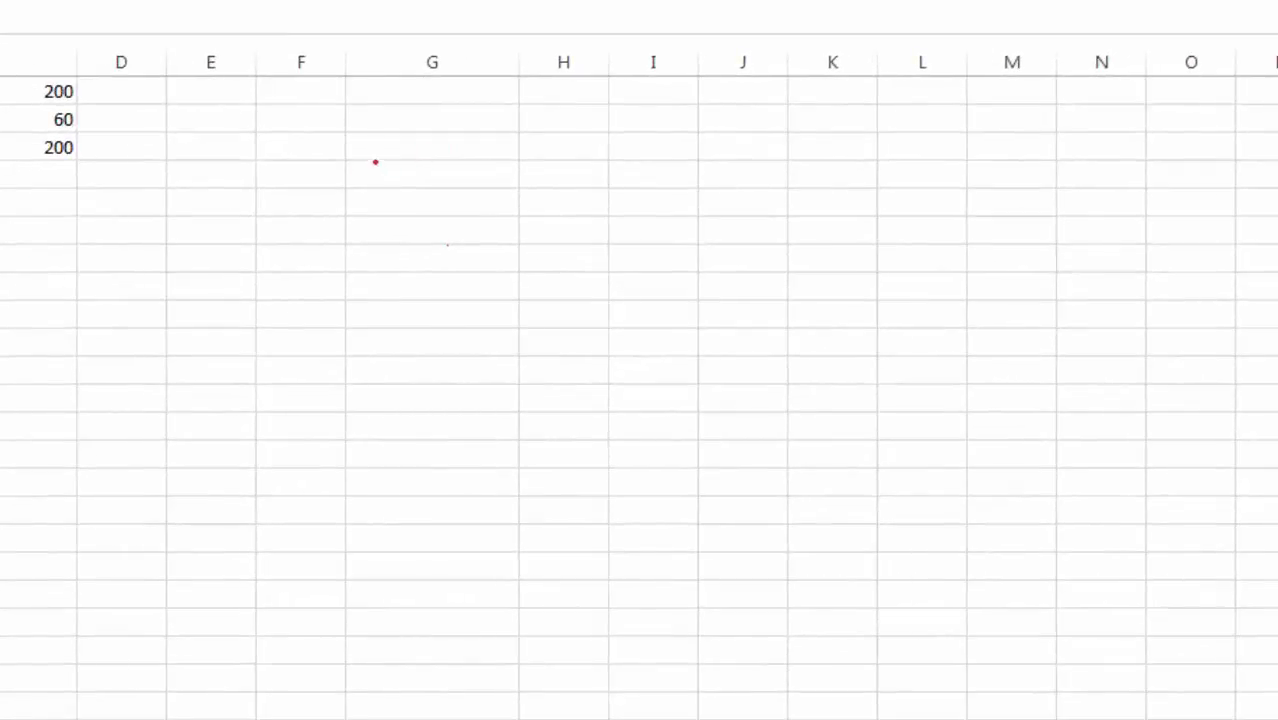
- Handwrite the annotation "Profit :" in red over the empty cells around columns G and H
{"action": "left_click_drag", "start_coordinate": [357, 141], "coordinate": [351, 165]}
{"action": "left_click_drag", "start_coordinate": [376, 166], "coordinate": [386, 166]}
{"action": "left_click_drag", "start_coordinate": [402, 167], "coordinate": [439, 187]}
{"action": "mouse_move", "coordinate": [426, 166]}
{"action": "left_mouse_down"}
{"action": "mouse_move", "coordinate": [463, 163]}
{"action": "mouse_move", "coordinate": [475, 183]}
{"action": "left_mouse_up"}
{"action": "mouse_move", "coordinate": [514, 133]}
{"action": "left_mouse_down"}
{"action": "mouse_move", "coordinate": [514, 185]}
{"action": "mouse_move", "coordinate": [543, 156]}
{"action": "mouse_move", "coordinate": [580, 177]}
{"action": "left_mouse_up"}
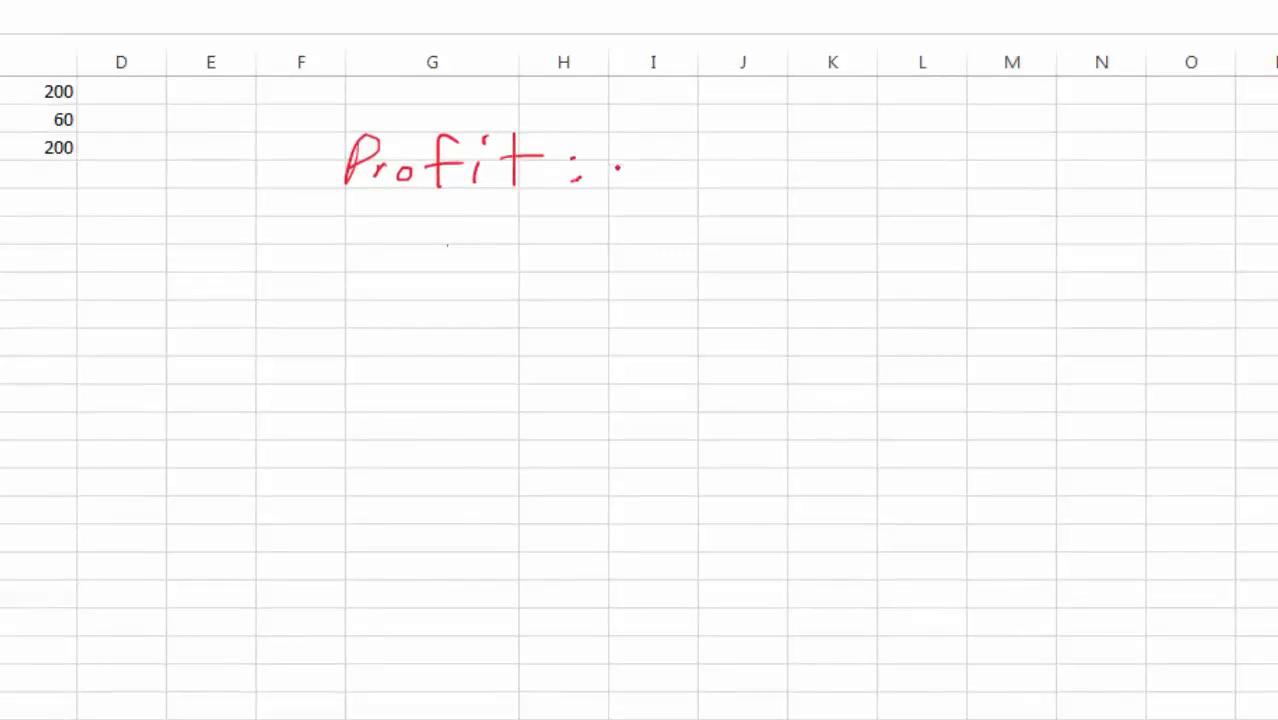
- Handwrite the margin equation $1.25 - $.50 = $.75/cookie beside the Profit note and circle the .75
{"action": "mouse_move", "coordinate": [639, 99]}
{"action": "left_mouse_down"}
{"action": "mouse_move", "coordinate": [641, 118]}
{"action": "mouse_move", "coordinate": [707, 120]}
{"action": "left_mouse_up"}
{"action": "left_click", "coordinate": [659, 111]}
{"action": "left_click_drag", "start_coordinate": [709, 97], "coordinate": [724, 97]}
{"action": "mouse_move", "coordinate": [631, 93]}
{"action": "left_mouse_down"}
{"action": "mouse_move", "coordinate": [612, 116]}
{"action": "mouse_move", "coordinate": [622, 120]}
{"action": "left_mouse_up"}
{"action": "mouse_move", "coordinate": [735, 111]}
{"action": "left_mouse_down"}
{"action": "mouse_move", "coordinate": [776, 124]}
{"action": "mouse_move", "coordinate": [910, 105]}
{"action": "mouse_move", "coordinate": [910, 117]}
{"action": "mouse_move", "coordinate": [942, 119]}
{"action": "left_mouse_up"}
{"action": "mouse_move", "coordinate": [955, 100]}
{"action": "left_mouse_down"}
{"action": "mouse_move", "coordinate": [968, 98]}
{"action": "mouse_move", "coordinate": [957, 118]}
{"action": "left_mouse_up"}
{"action": "mouse_move", "coordinate": [1005, 98]}
{"action": "left_mouse_down"}
{"action": "mouse_move", "coordinate": [979, 118]}
{"action": "mouse_move", "coordinate": [920, 107]}
{"action": "left_mouse_up"}
{"action": "left_click_drag", "start_coordinate": [942, 82], "coordinate": [926, 110]}
{"action": "mouse_move", "coordinate": [1117, 105]}
{"action": "left_mouse_down"}
{"action": "mouse_move", "coordinate": [1129, 122]}
{"action": "mouse_move", "coordinate": [1164, 121]}
{"action": "left_mouse_up"}
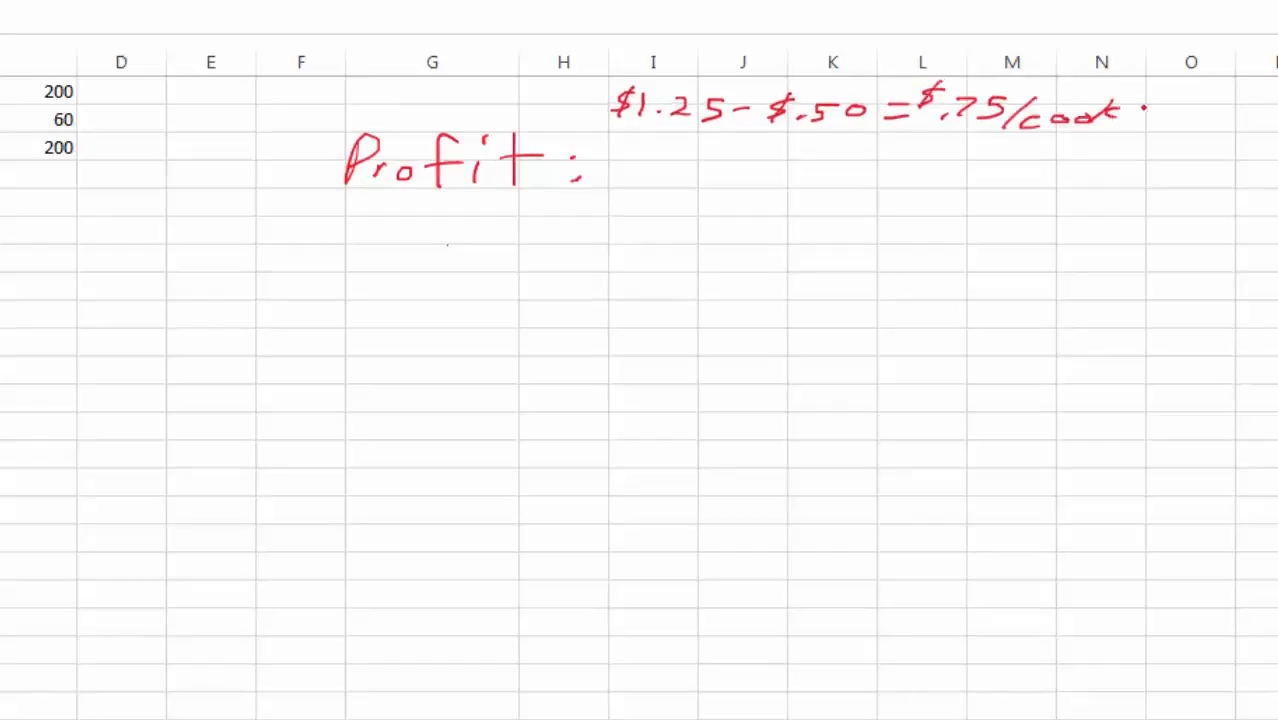
{"action": "left_click", "coordinate": [1147, 99]}
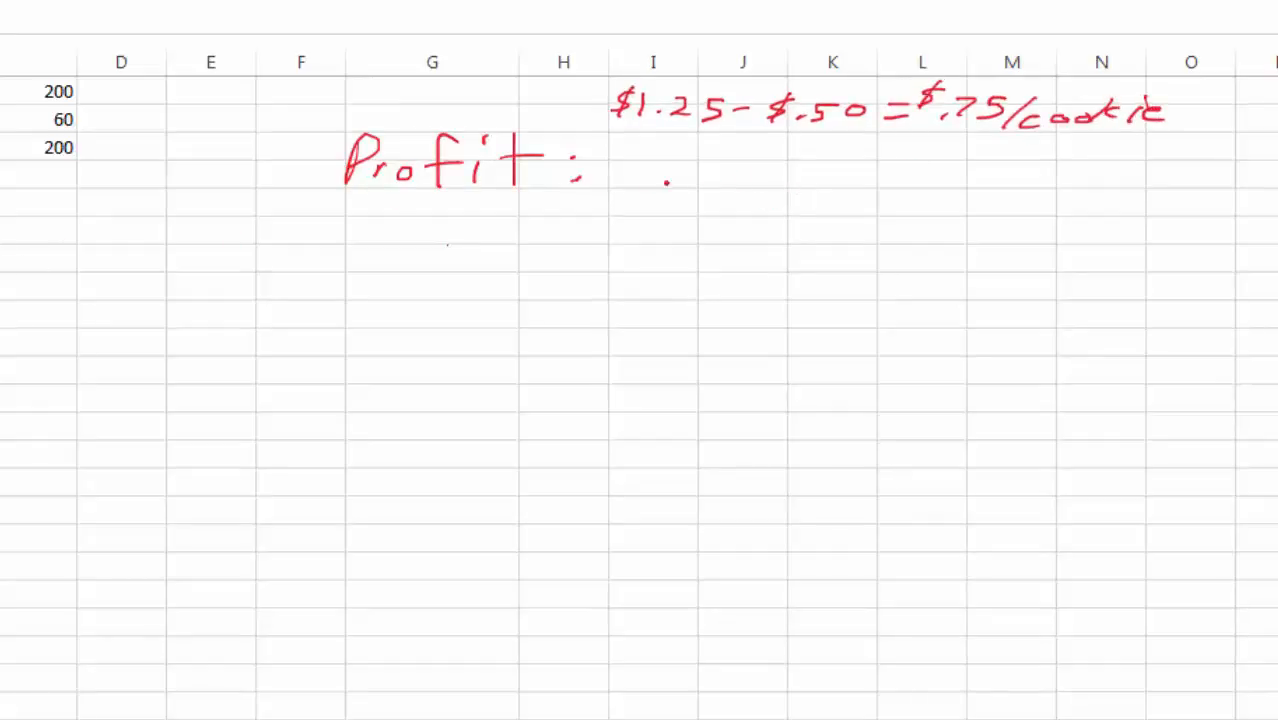
{"action": "mouse_move", "coordinate": [985, 84]}
{"action": "left_mouse_down"}
{"action": "mouse_move", "coordinate": [928, 126]}
{"action": "mouse_move", "coordinate": [1003, 86]}
{"action": "left_mouse_up"}
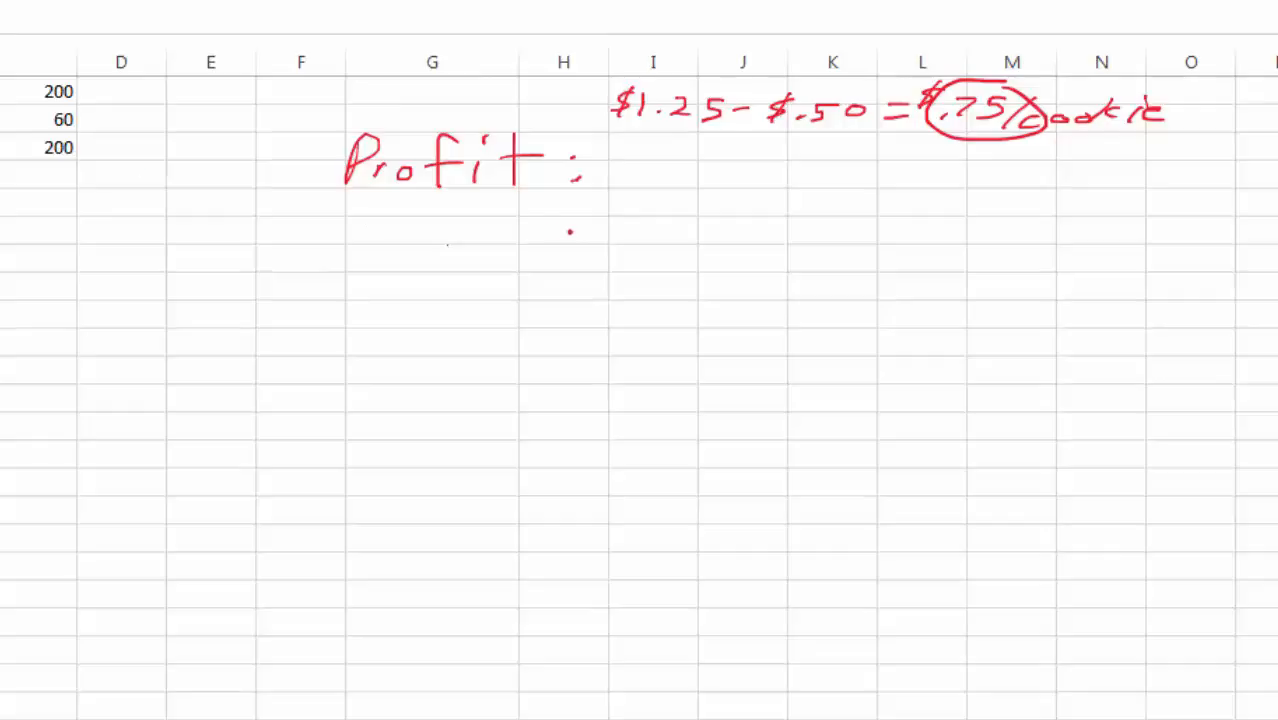
- Box the production quantity 200, circle the simulated demands 259 and 161, and handwrite 150 as the profit for demand 259
{"action": "mouse_move", "coordinate": [32, 161]}
{"action": "left_mouse_down"}
{"action": "mouse_move", "coordinate": [86, 165]}
{"action": "mouse_move", "coordinate": [78, 131]}
{"action": "mouse_move", "coordinate": [24, 127]}
{"action": "mouse_move", "coordinate": [20, 165]}
{"action": "mouse_move", "coordinate": [48, 165]}
{"action": "left_mouse_up"}
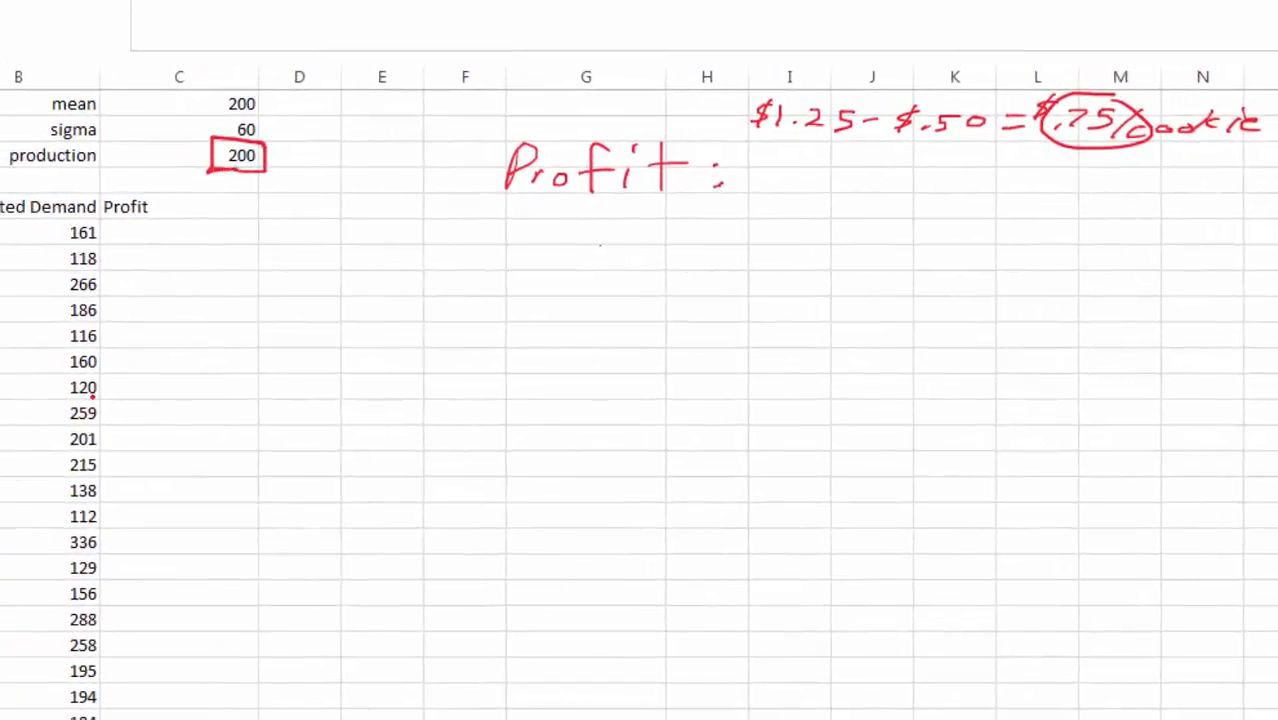
{"action": "mouse_move", "coordinate": [86, 397]}
{"action": "left_mouse_down"}
{"action": "mouse_move", "coordinate": [57, 419]}
{"action": "mouse_move", "coordinate": [92, 393]}
{"action": "mouse_move", "coordinate": [62, 400]}
{"action": "left_mouse_up"}
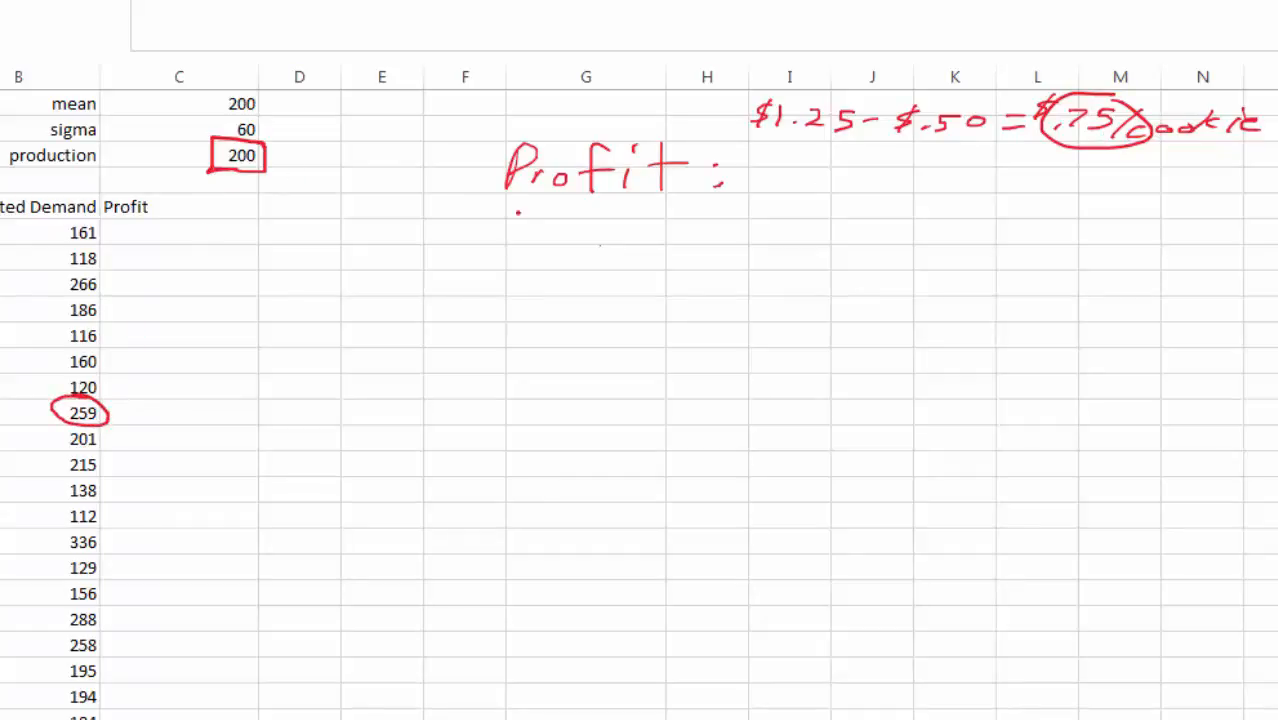
{"action": "mouse_move", "coordinate": [193, 402]}
{"action": "left_mouse_down"}
{"action": "mouse_move", "coordinate": [189, 421]}
{"action": "mouse_move", "coordinate": [240, 405]}
{"action": "left_mouse_up"}
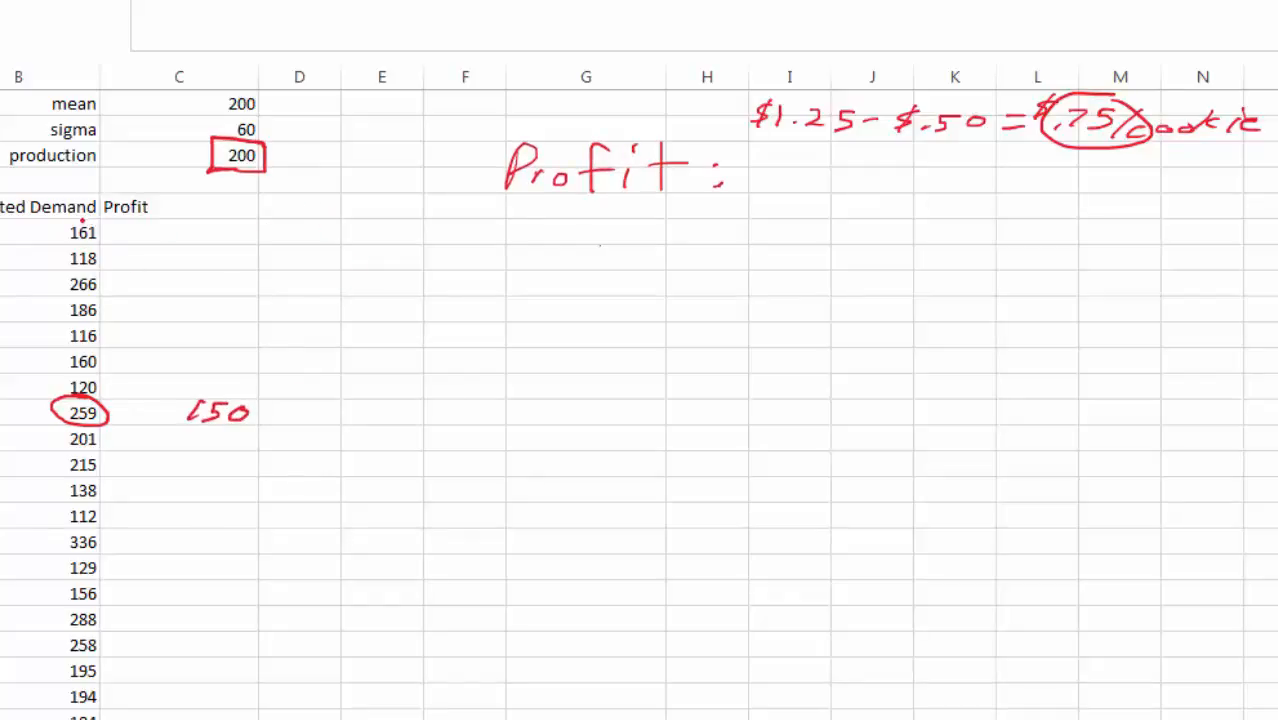
{"action": "left_click_drag", "start_coordinate": [81, 224], "coordinate": [84, 221]}
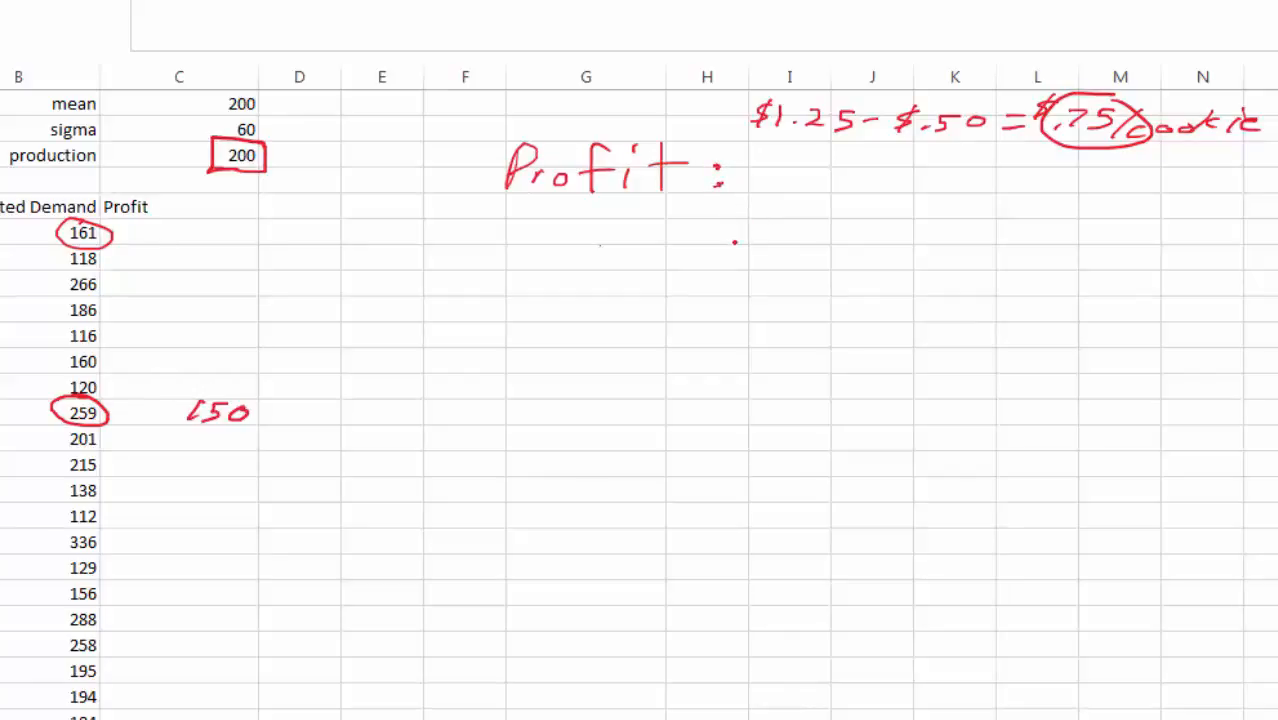
- Handwrite the word "if" below the Profit note and underline it
{"action": "left_click", "coordinate": [692, 237]}
{"action": "mouse_move", "coordinate": [682, 256]}
{"action": "left_mouse_down"}
{"action": "mouse_move", "coordinate": [676, 271]}
{"action": "mouse_move", "coordinate": [705, 238]}
{"action": "mouse_move", "coordinate": [701, 269]}
{"action": "left_mouse_up"}
{"action": "mouse_move", "coordinate": [696, 253]}
{"action": "left_mouse_down"}
{"action": "mouse_move", "coordinate": [725, 253]}
{"action": "mouse_move", "coordinate": [666, 277]}
{"action": "left_mouse_up"}
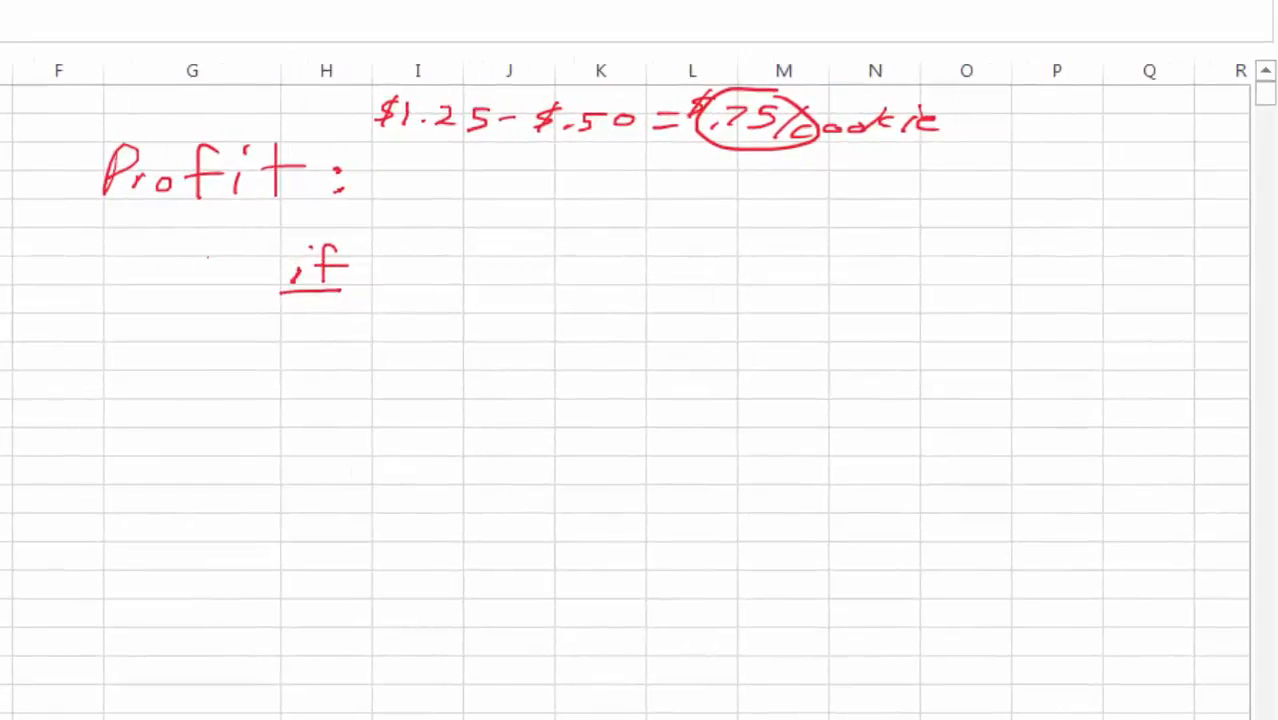
- Handwrite the condition B6>C$3 and the true-case profit .75×C$3 after the underlined word "if", separated by commas
{"action": "mouse_move", "coordinate": [382, 252]}
{"action": "left_mouse_down"}
{"action": "mouse_move", "coordinate": [402, 275]}
{"action": "mouse_move", "coordinate": [384, 275]}
{"action": "mouse_move", "coordinate": [540, 266]}
{"action": "left_mouse_up"}
{"action": "left_click_drag", "start_coordinate": [742, 267], "coordinate": [731, 273]}
{"action": "left_click_drag", "start_coordinate": [740, 253], "coordinate": [733, 280]}
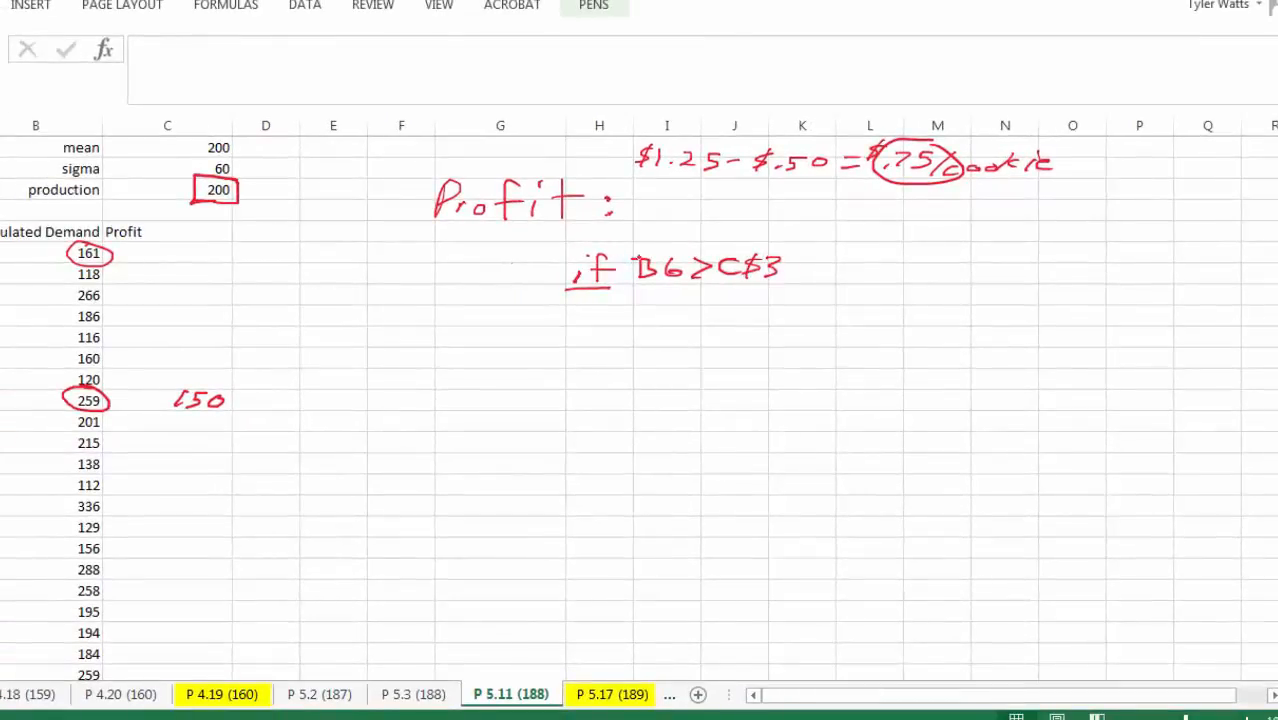
{"action": "left_click_drag", "start_coordinate": [785, 278], "coordinate": [782, 287]}
{"action": "mouse_move", "coordinate": [904, 257]}
{"action": "left_mouse_down"}
{"action": "mouse_move", "coordinate": [901, 273]}
{"action": "mouse_move", "coordinate": [923, 271]}
{"action": "left_mouse_up"}
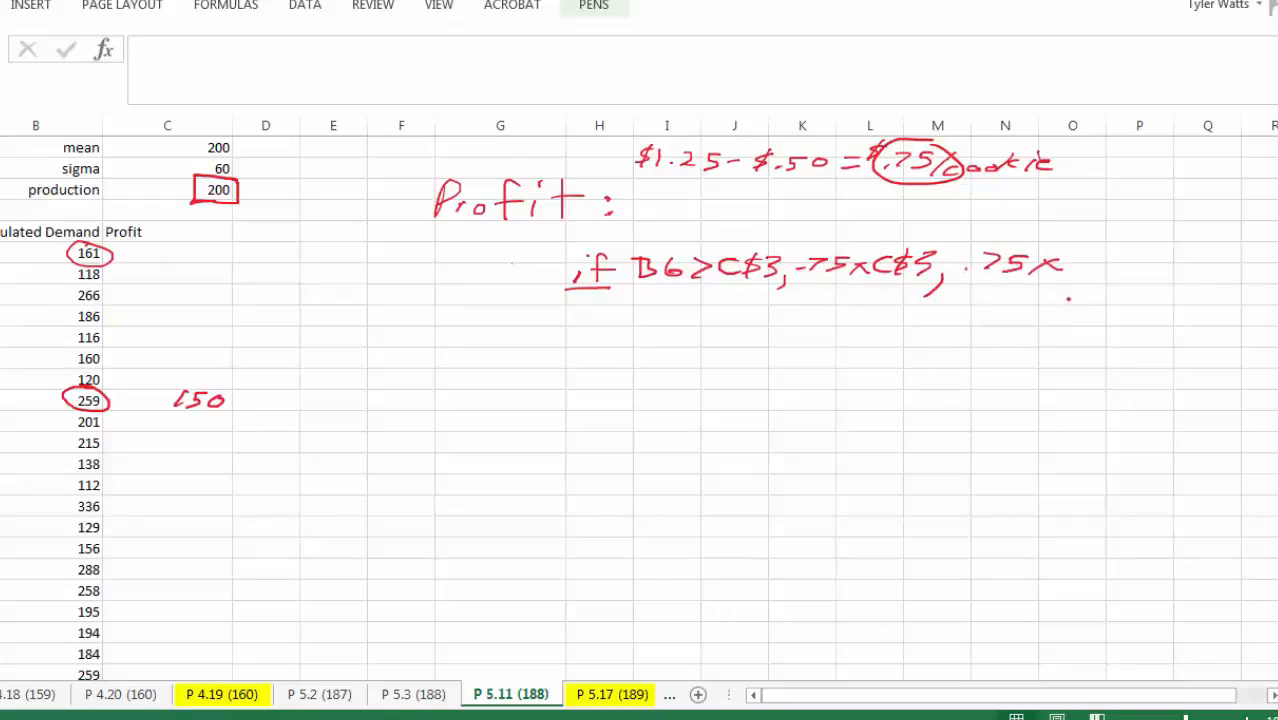
- Complete the handwritten false-case profit as .75×B6 - .10×(C$3-B6)
{"action": "left_click_drag", "start_coordinate": [1076, 254], "coordinate": [1094, 270]}
{"action": "left_click_drag", "start_coordinate": [1112, 254], "coordinate": [1104, 268]}
{"action": "left_click_drag", "start_coordinate": [1127, 262], "coordinate": [1149, 260]}
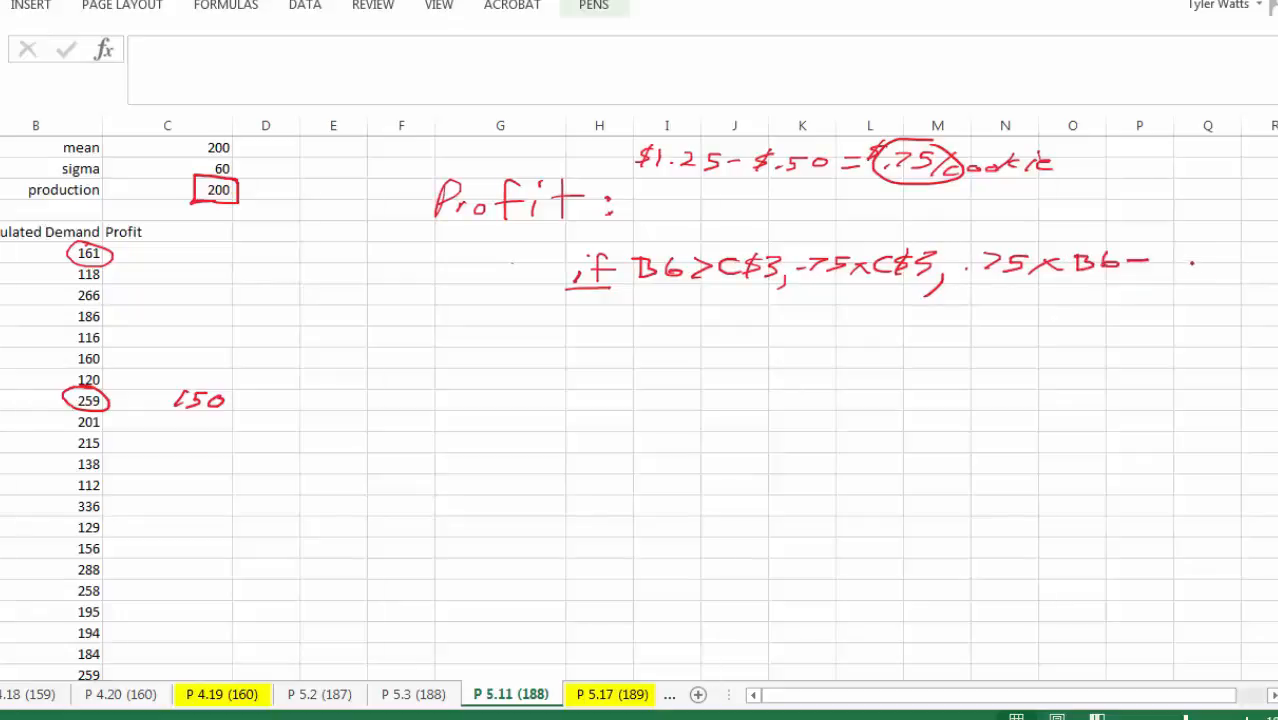
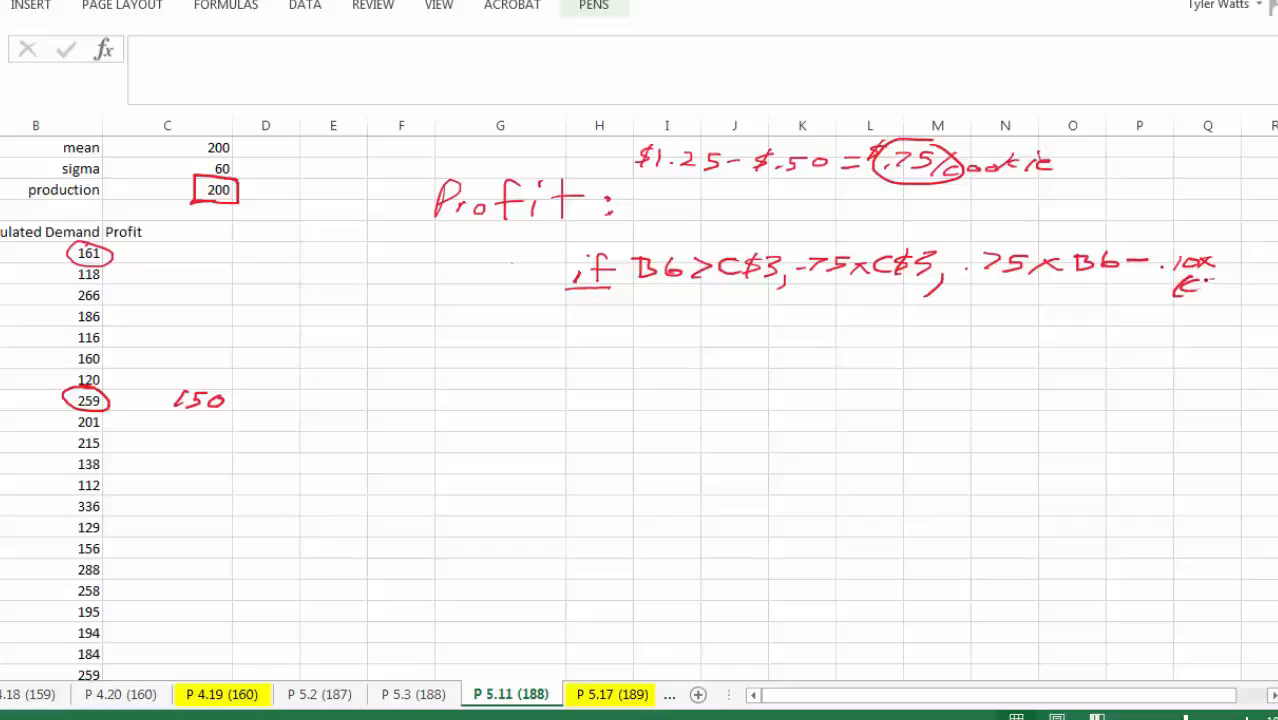
{"action": "left_click_drag", "start_coordinate": [1252, 279], "coordinate": [1268, 303]}
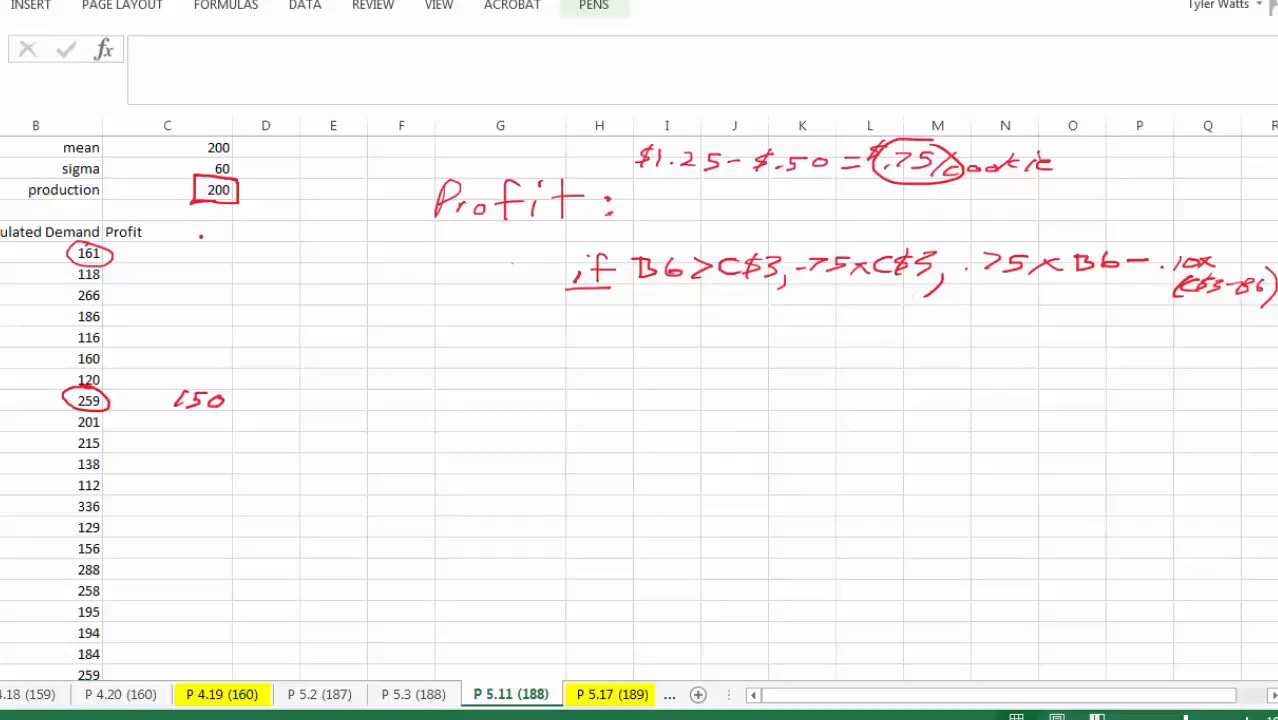
- Begin an IF formula in cell C6 with the logical test b6>c$3, ready for the true-case argument
{"action": "left_click", "coordinate": [222, 258]}
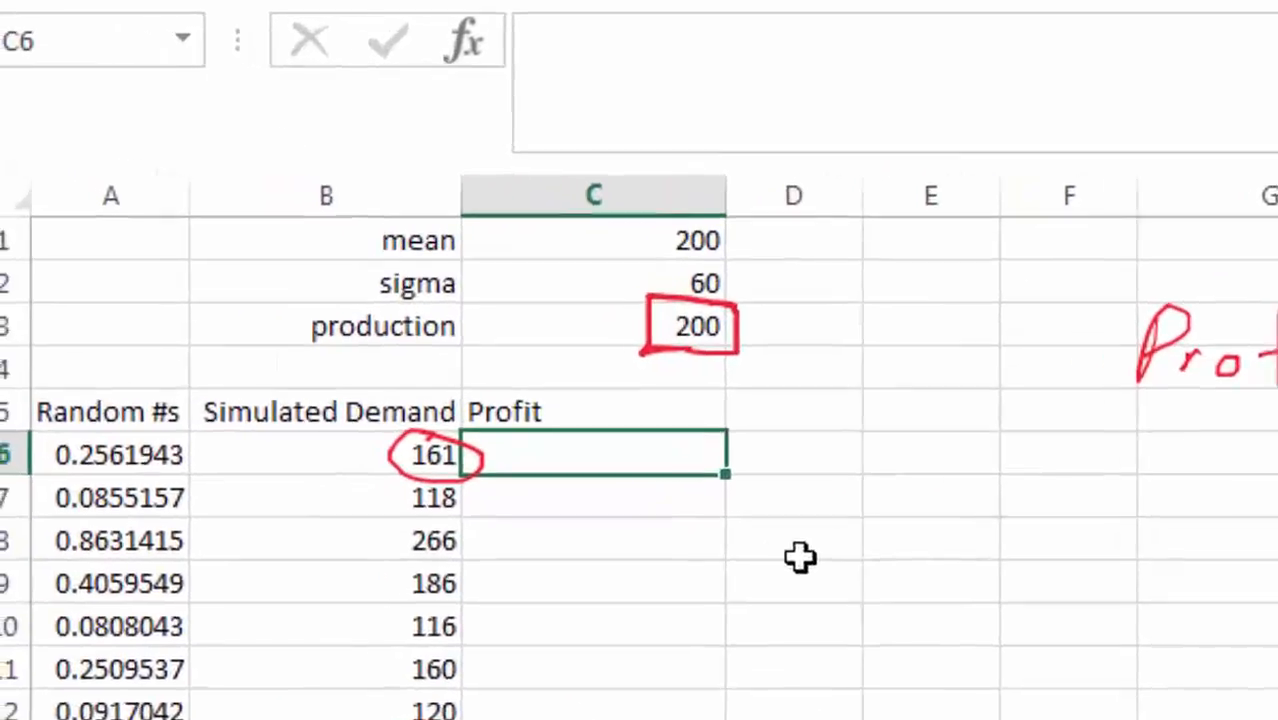
{"action": "type", "text": "=if"}
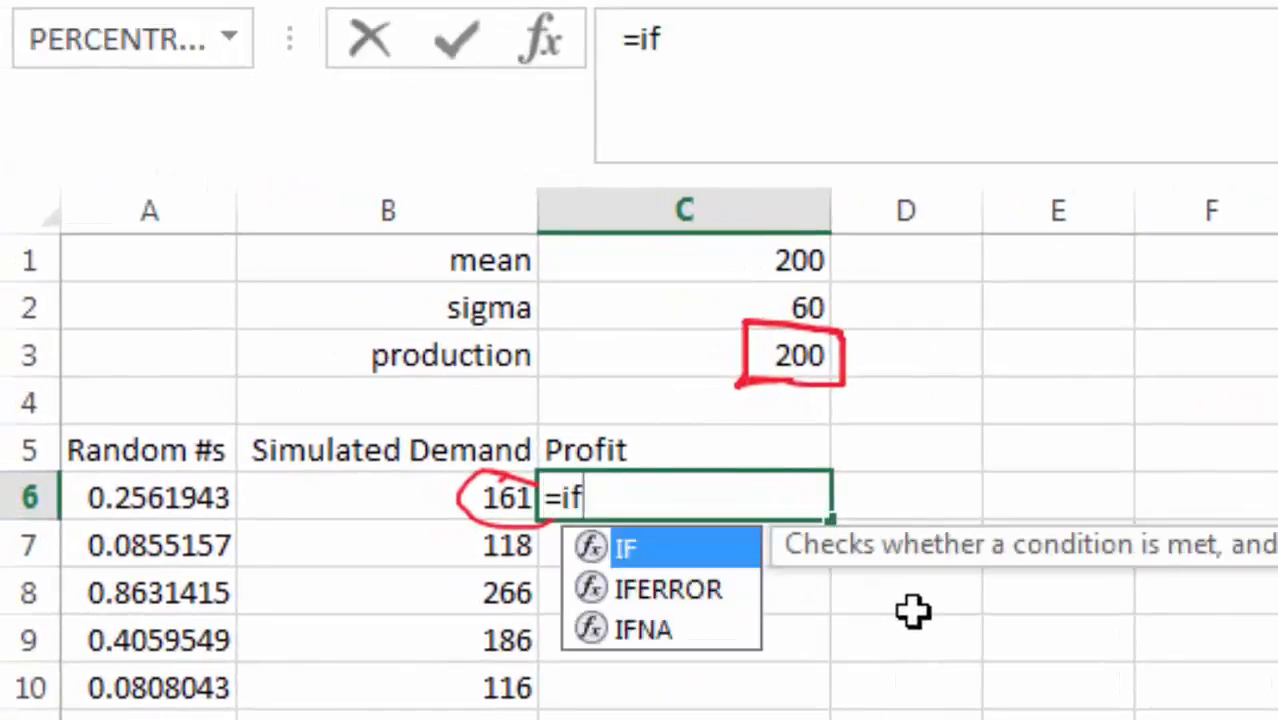
{"action": "type", "text": "("}
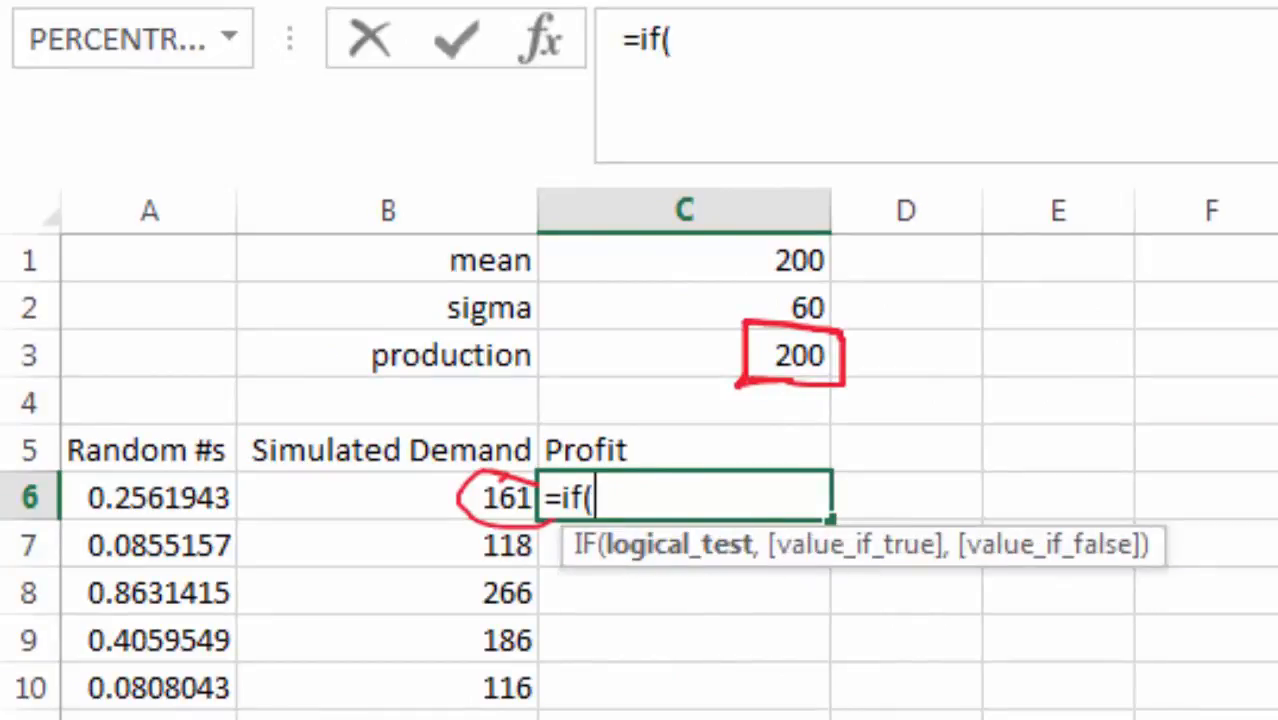
{"action": "type", "text": "b6"}
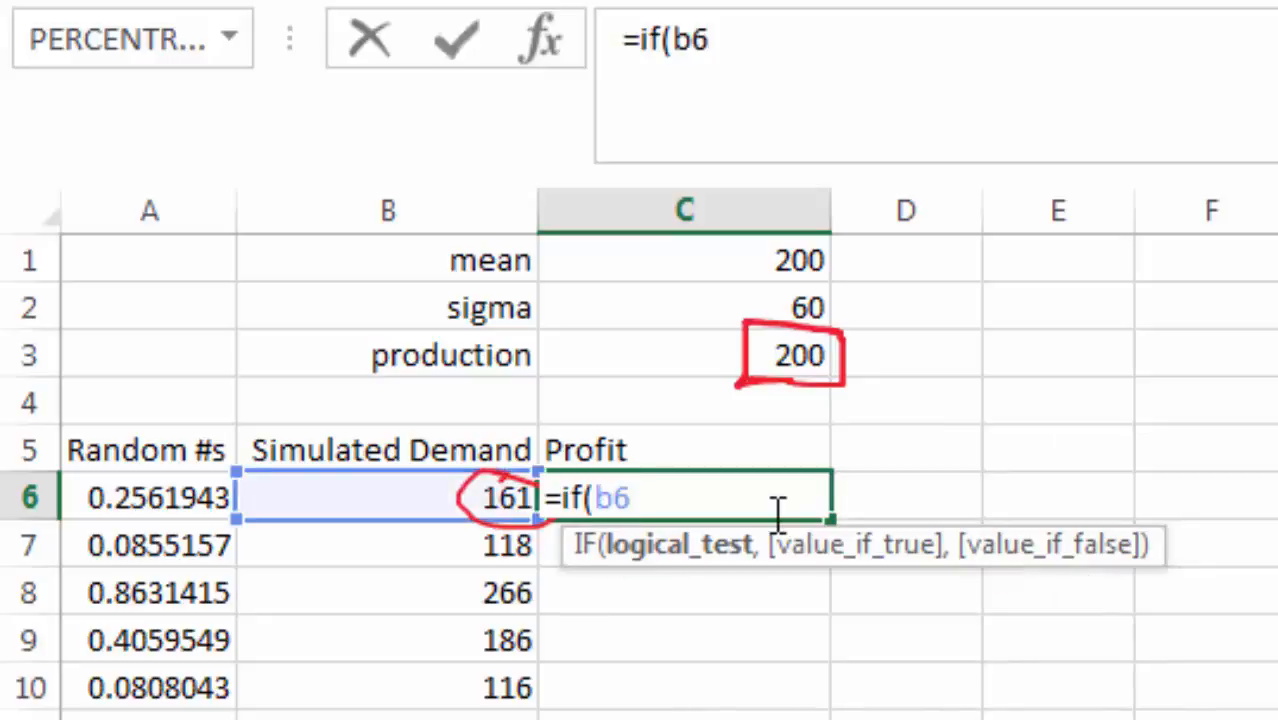
{"action": "type", "text": ">c$3"}
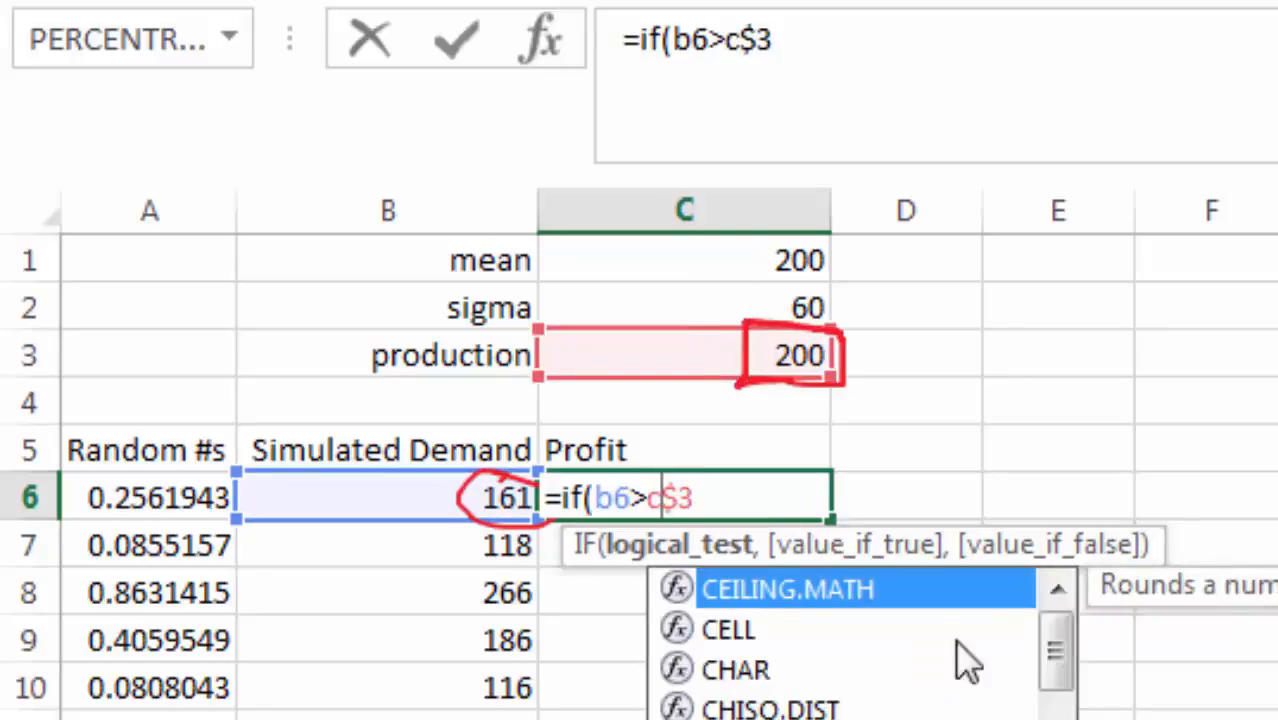
{"action": "left_click", "coordinate": [740, 495]}
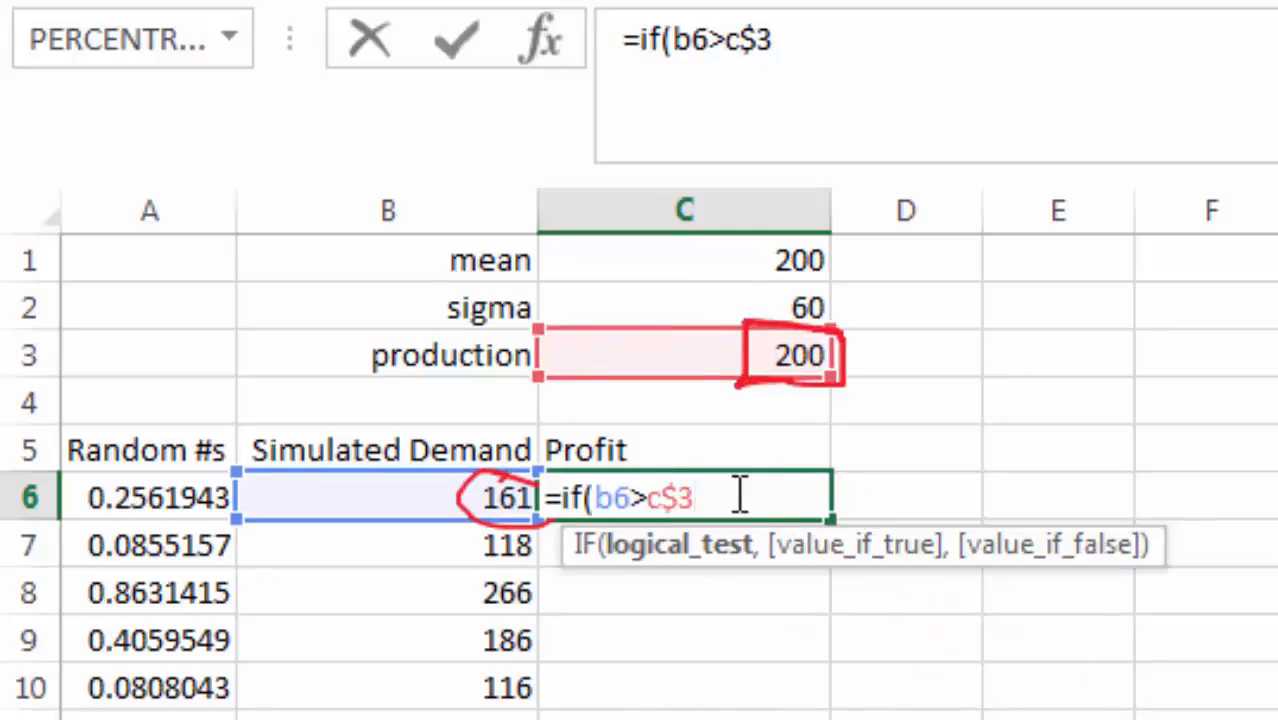
{"action": "type", "text": ","}
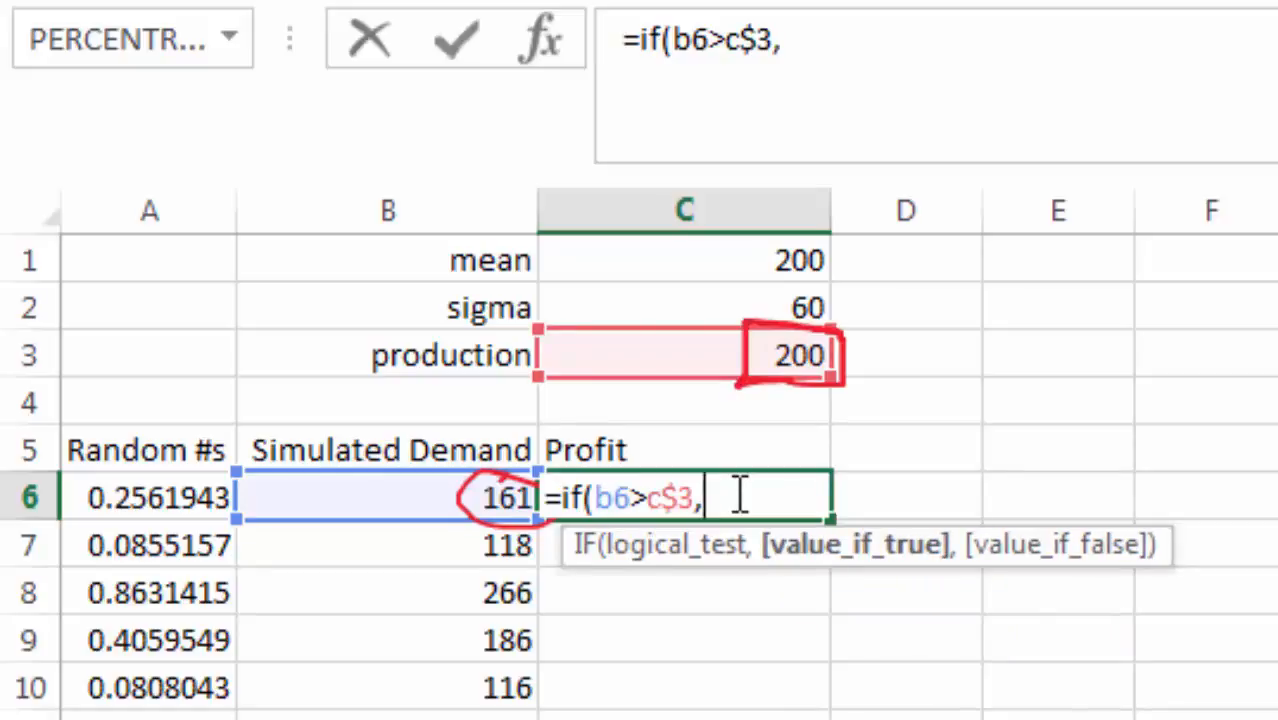
- Enter (.75*C$3 as the value-if-true part of the C6 profit formula, with the production row locked
{"action": "type", "text": "(.75"}
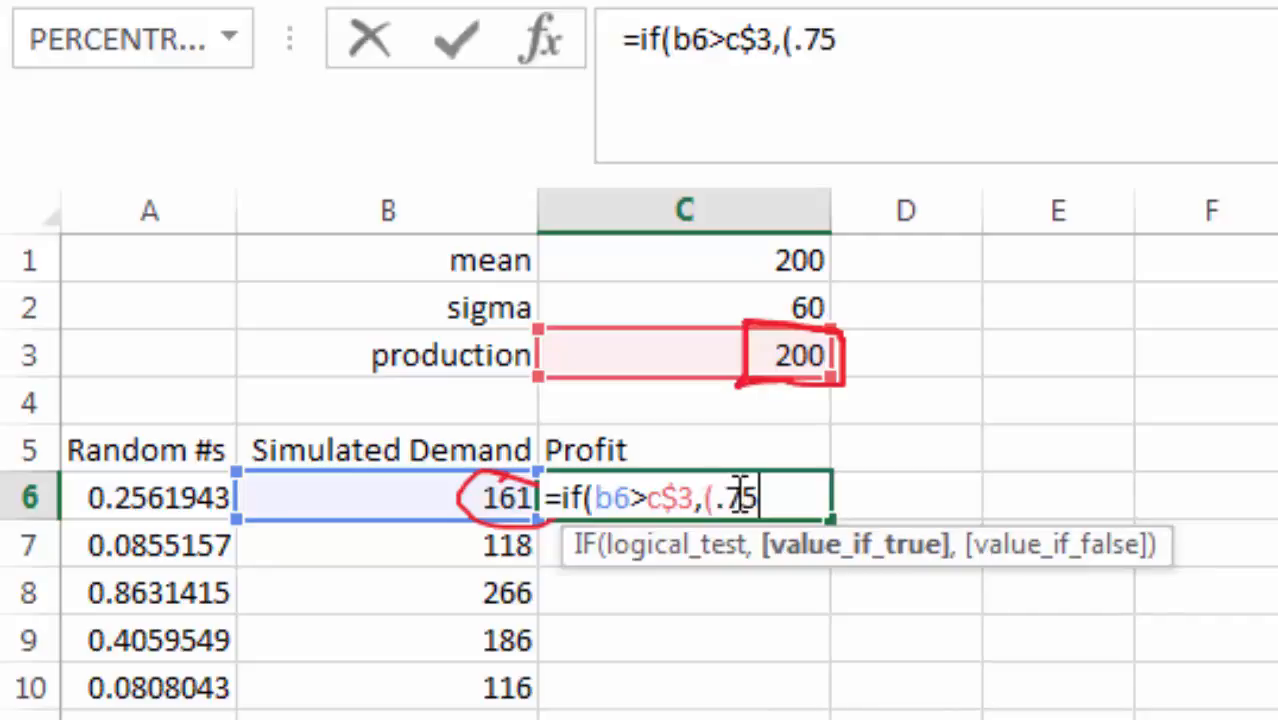
{"action": "type", "text": "*"}
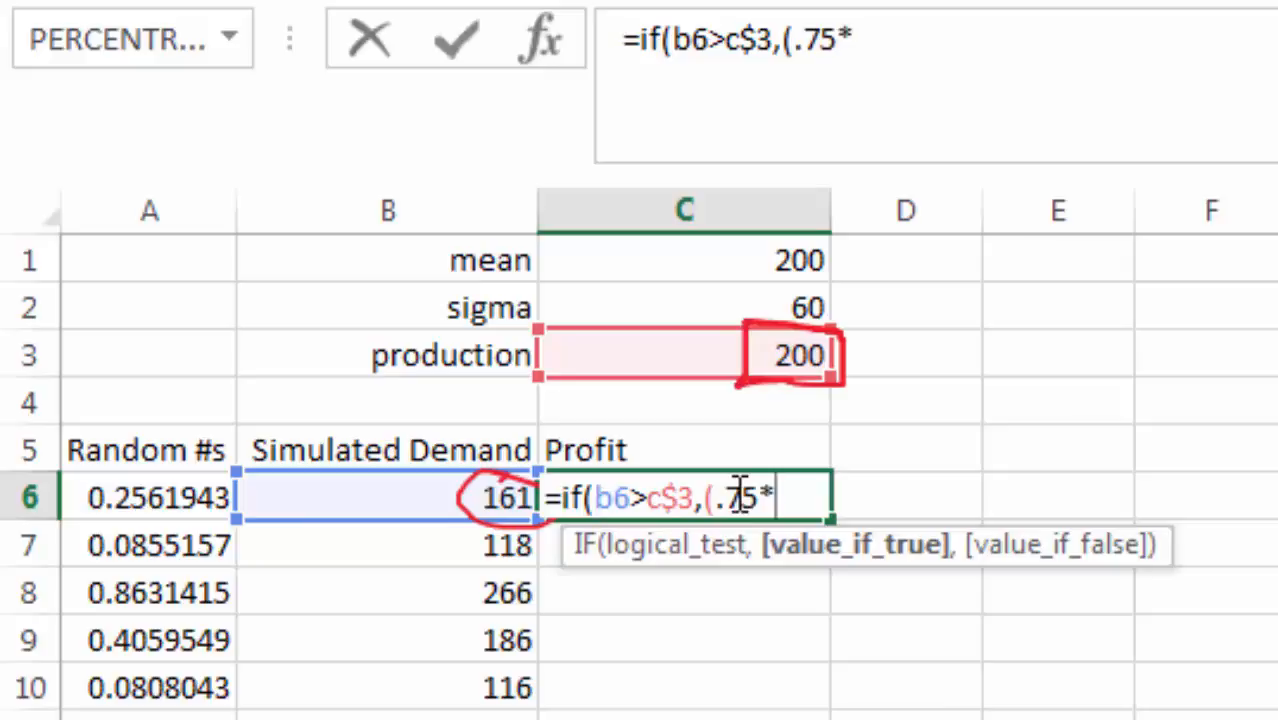
{"action": "left_click", "coordinate": [670, 352]}
{"action": "left_click", "coordinate": [876, 44]}
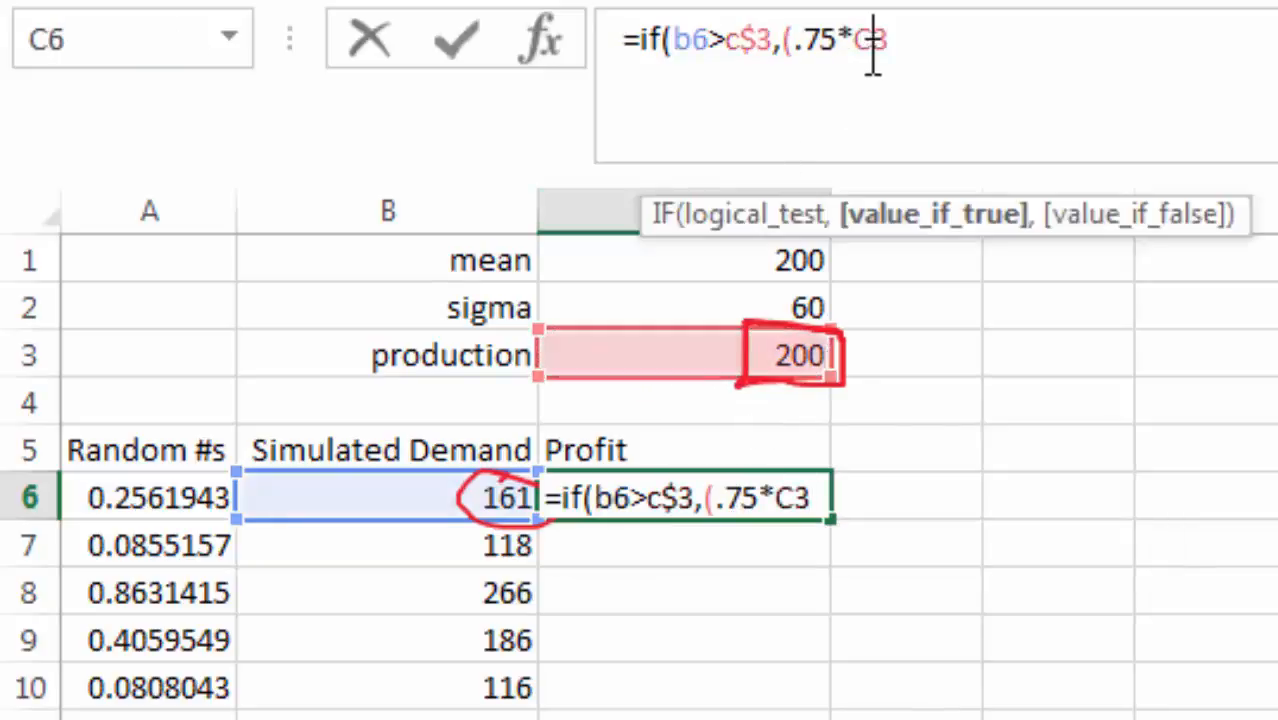
{"action": "type", "text": "$"}
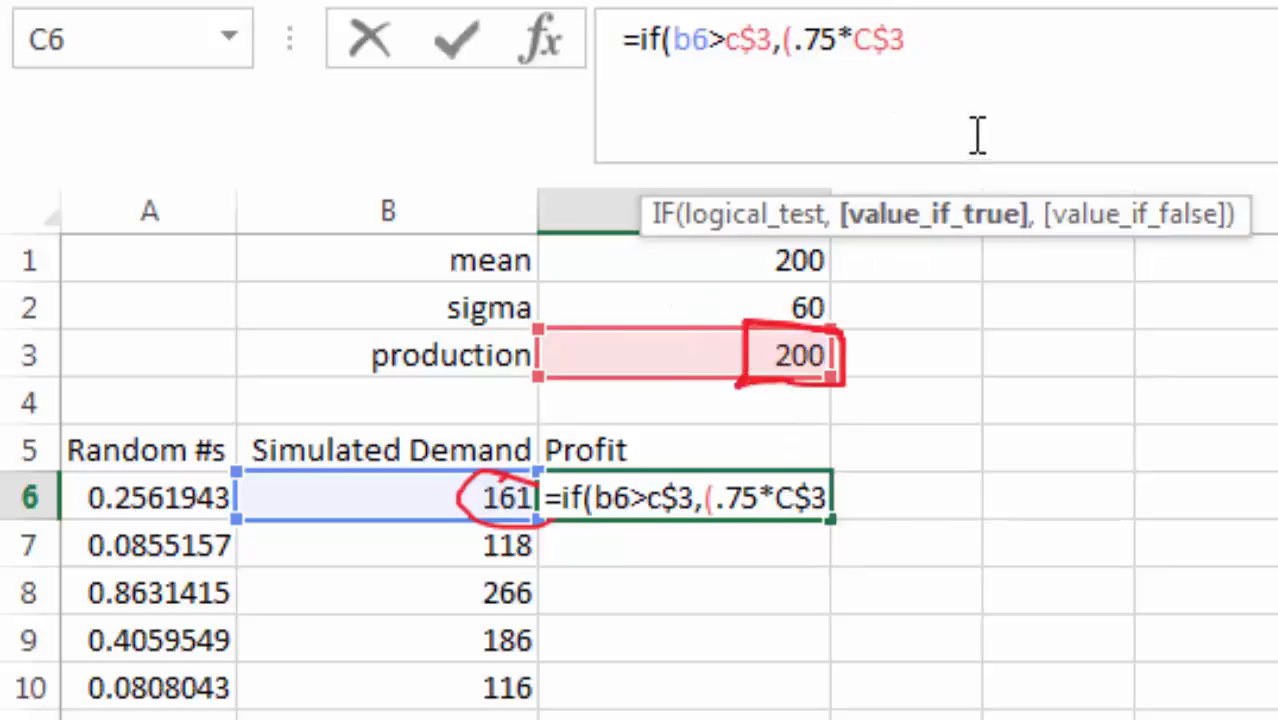
- Continue the IF formula in C6: close (.75*C$3) as the true value and add (.75*B6)-(c$3-b6)*10 as the false value
{"action": "type", "text": ")"}
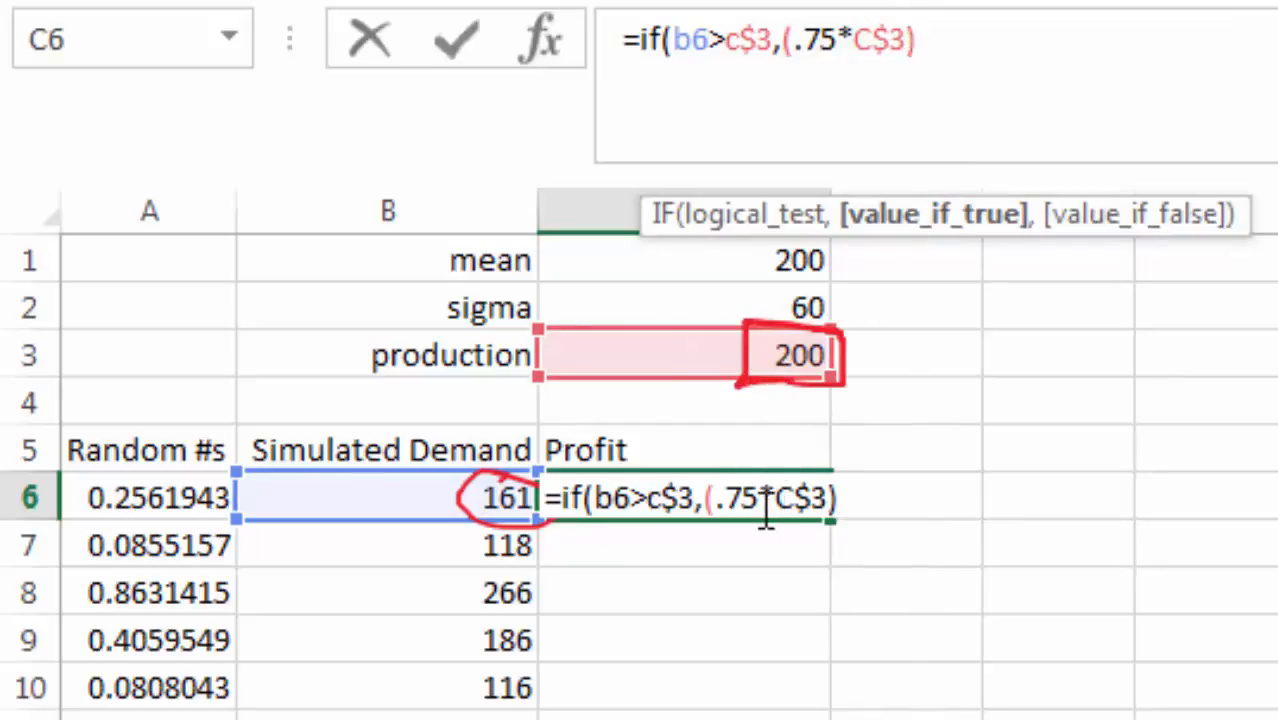
{"action": "type", "text": ","}
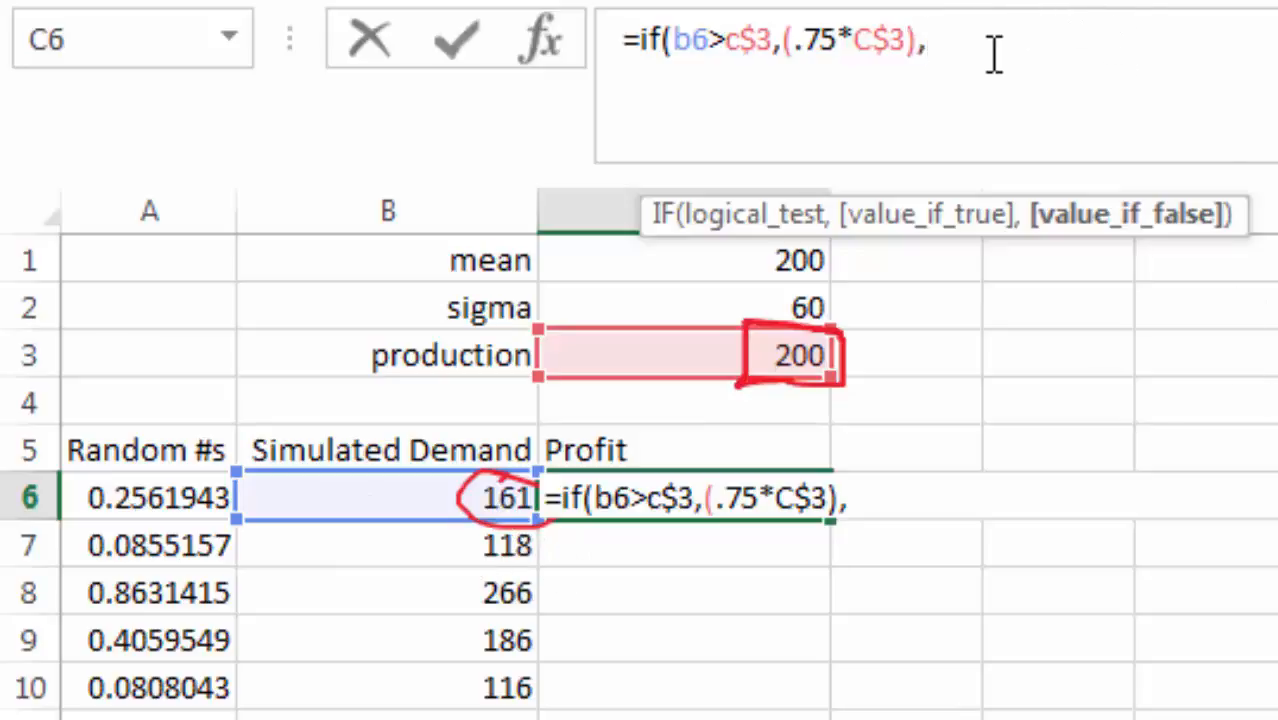
{"action": "type", "text": "(.75"}
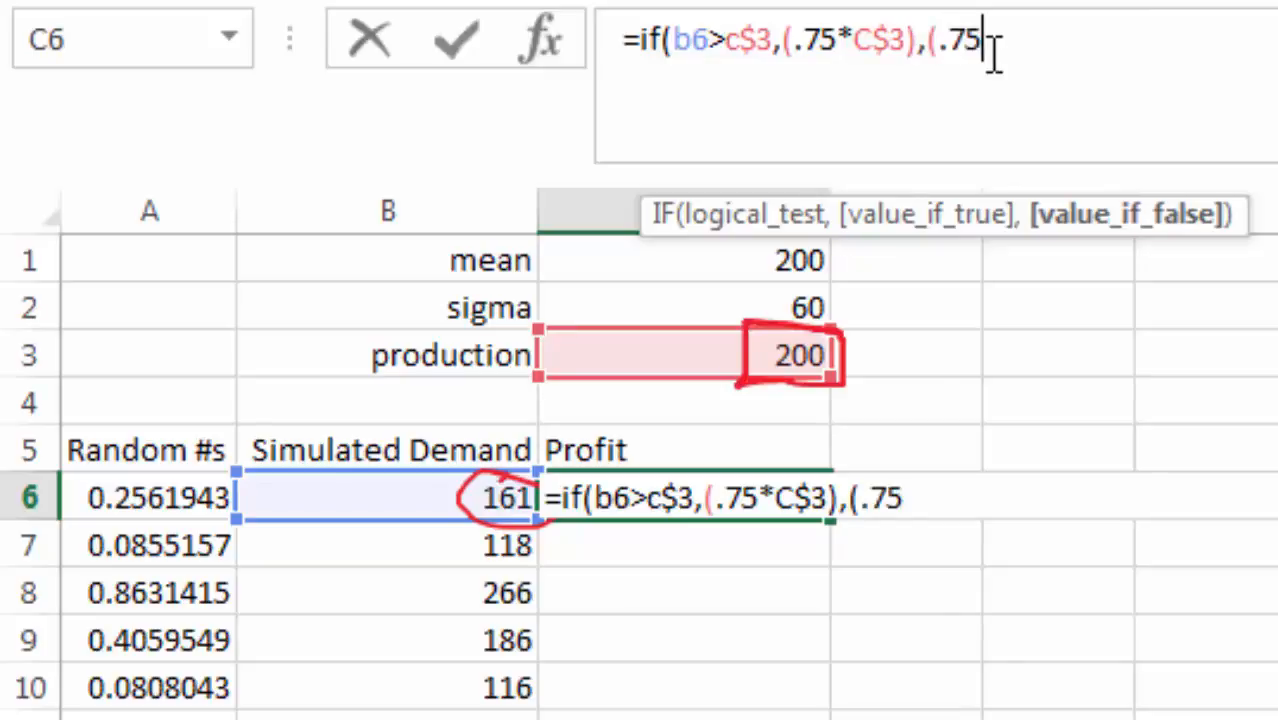
{"action": "type", "text": "*"}
{"action": "left_click", "coordinate": [450, 495]}
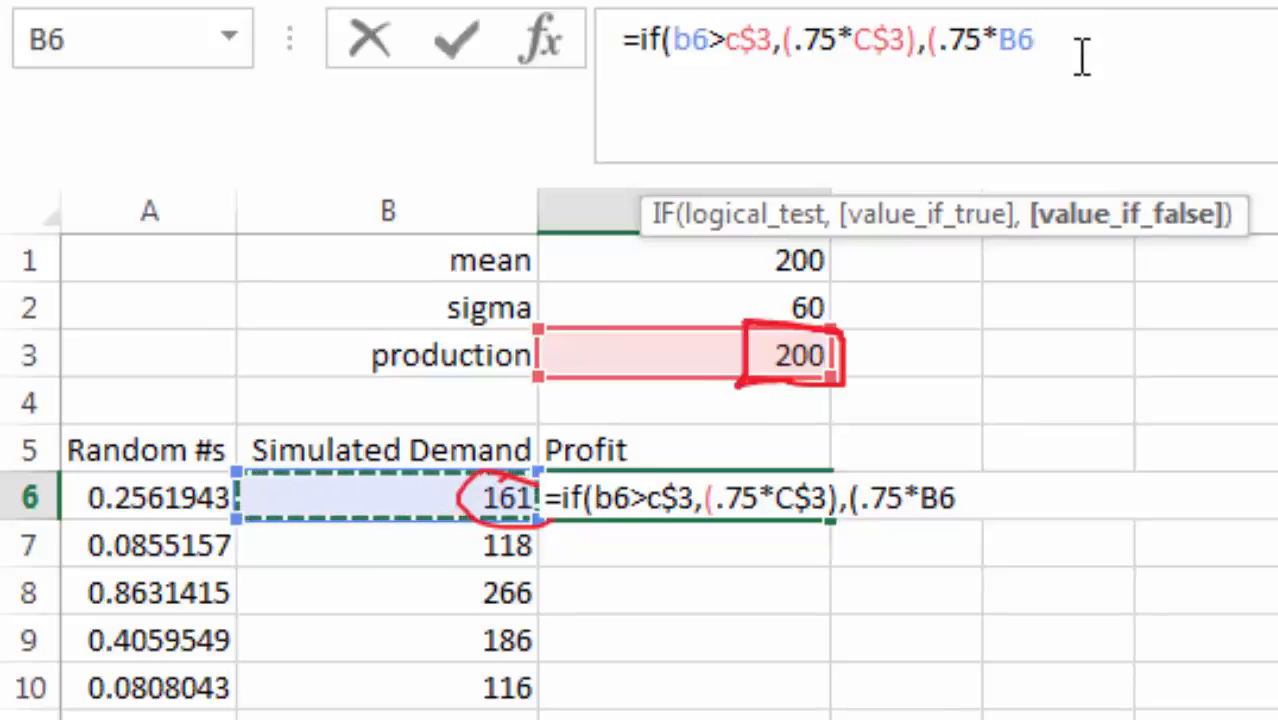
{"action": "type", "text": ")-("}
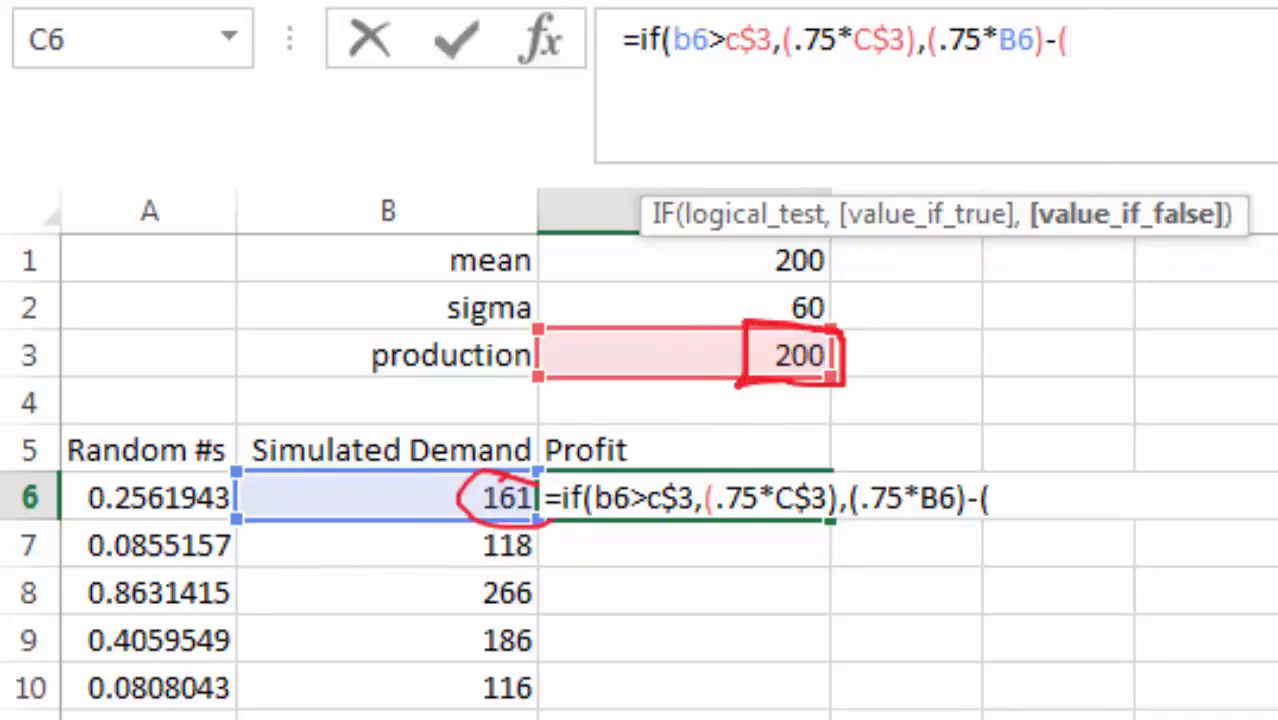
{"action": "type", "text": "c$3"}
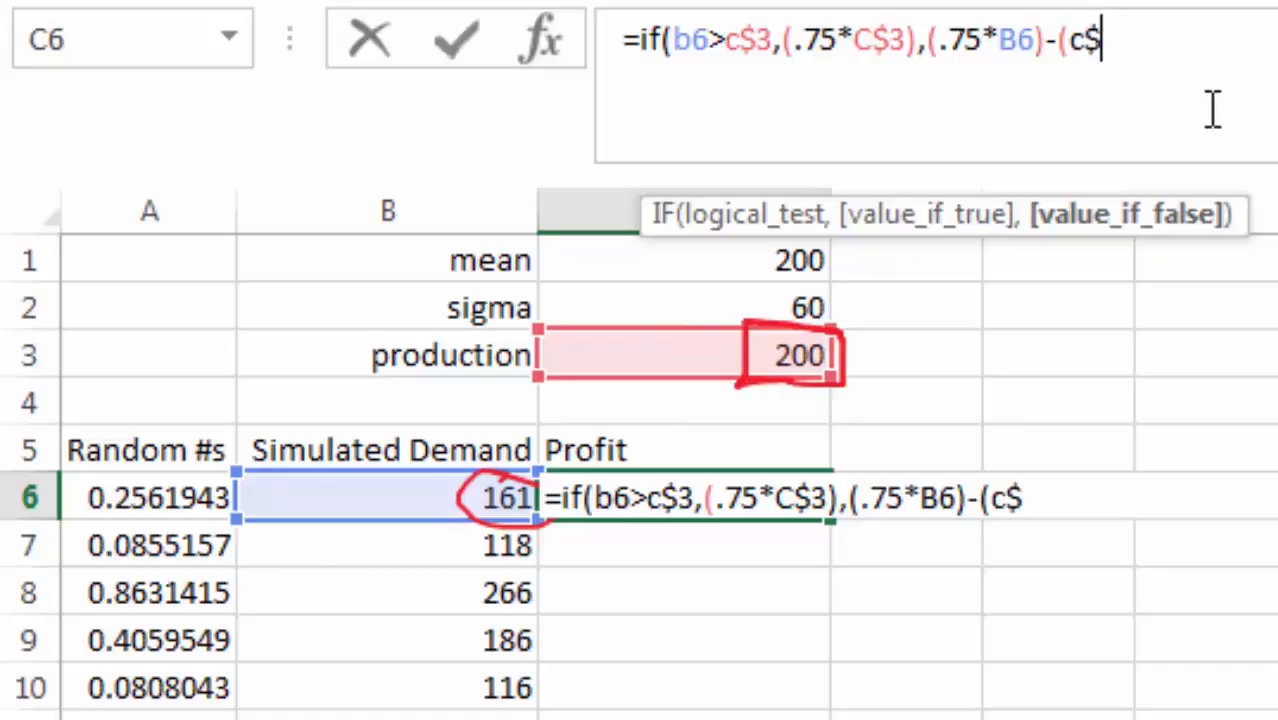
{"action": "type", "text": "-b"}
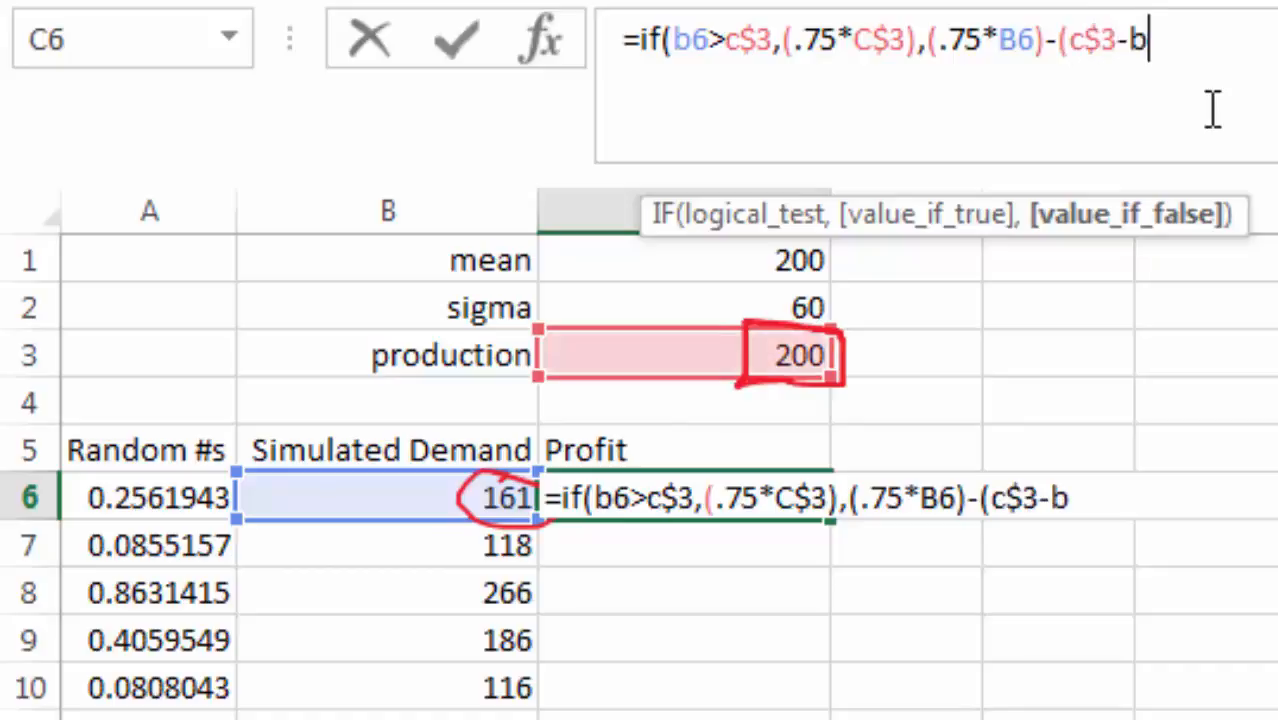
{"action": "type", "text": "6)*"}
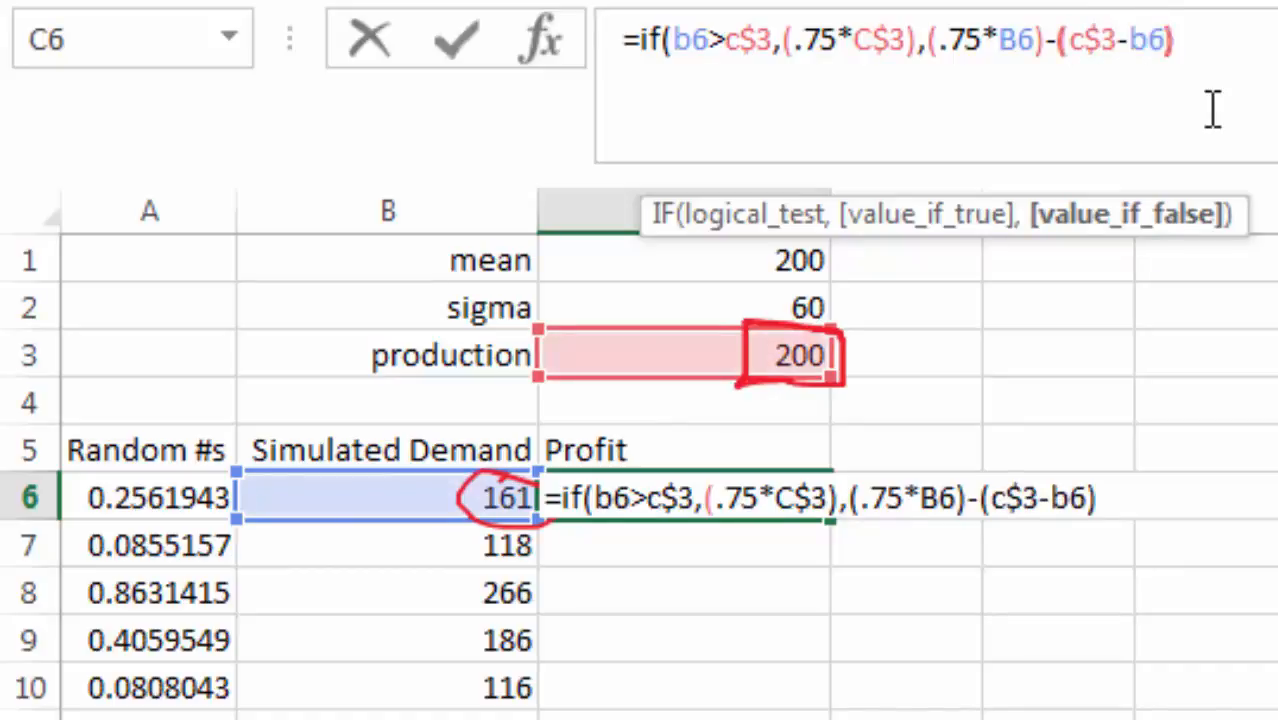
{"action": "type", "text": "10)"}
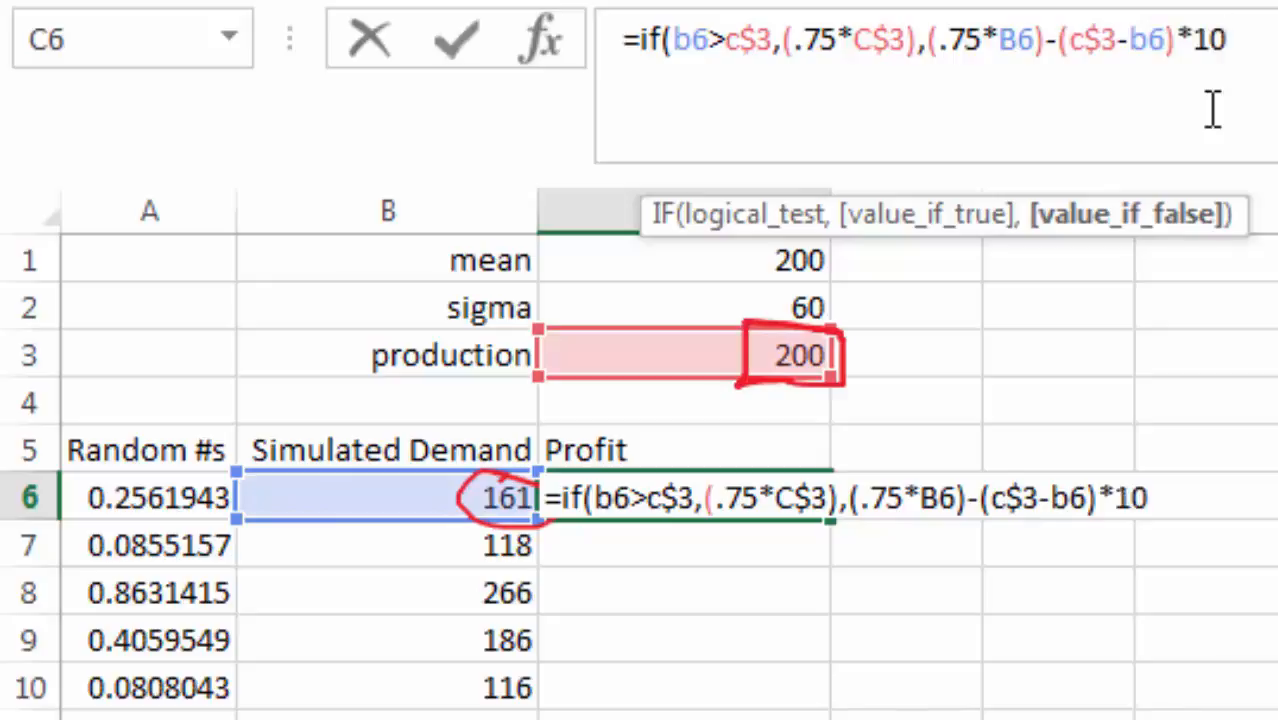
- Enclose the (c$3-b6)*10 term of the C6 formula in its own parentheses, close the IF function and enter it
{"action": "left_click", "coordinate": [1058, 50]}
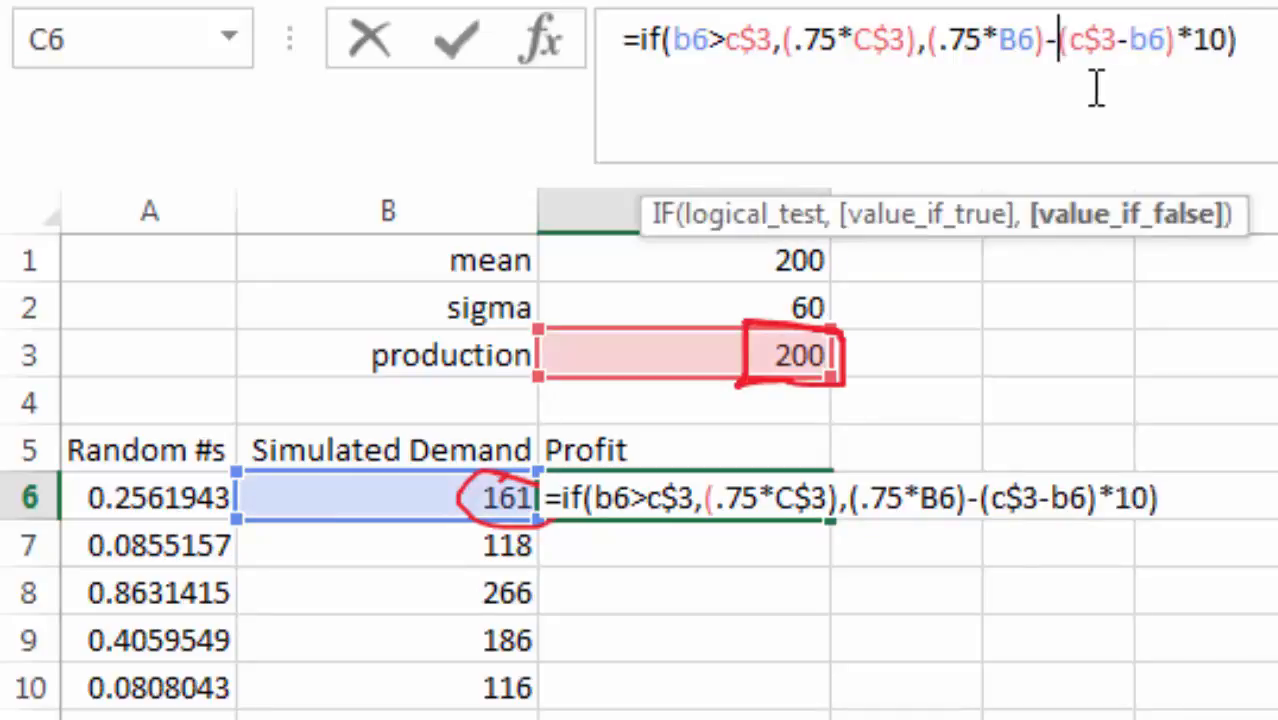
{"action": "type", "text": "("}
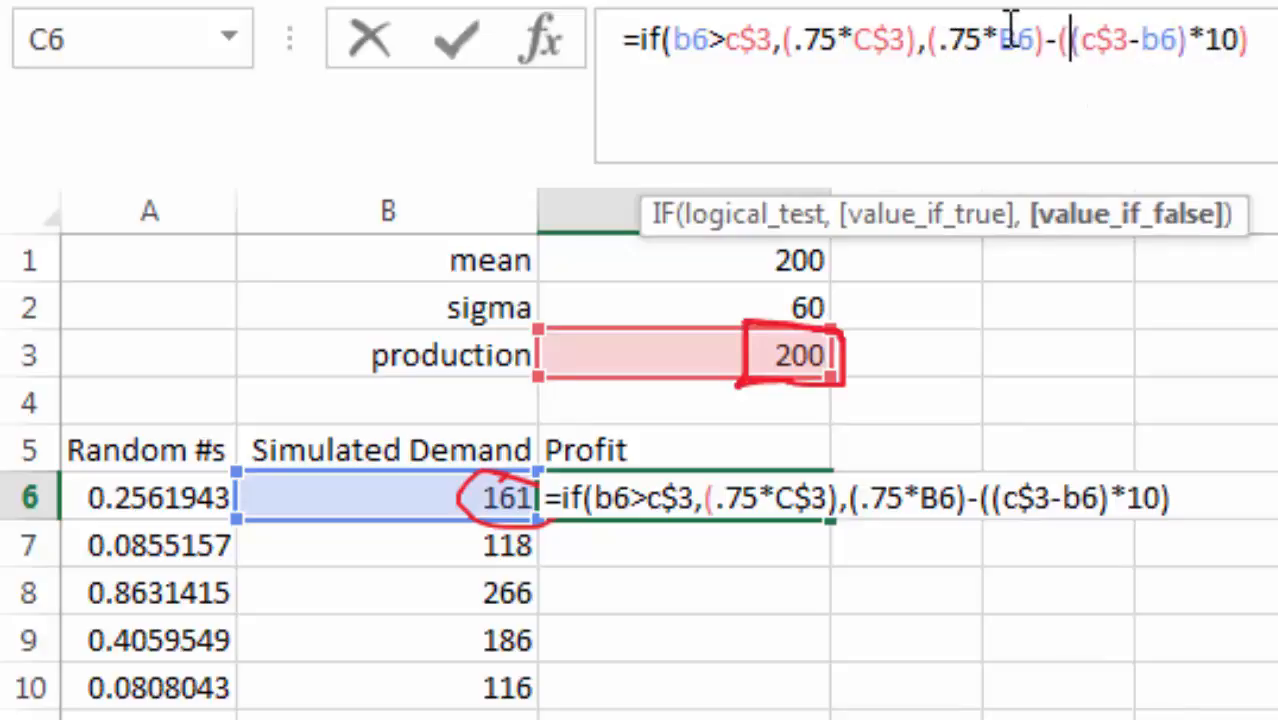
{"action": "left_click", "coordinate": [1256, 38]}
{"action": "type", "text": ")"}
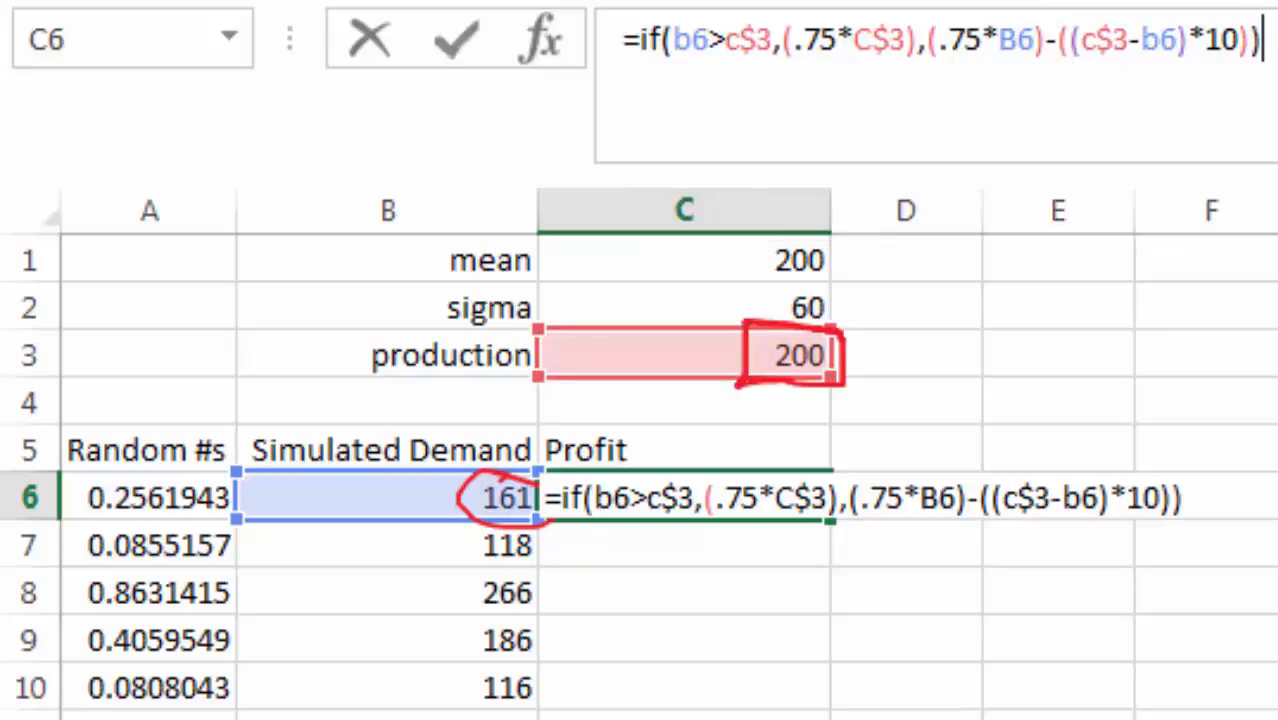
{"action": "key", "text": "Return"}
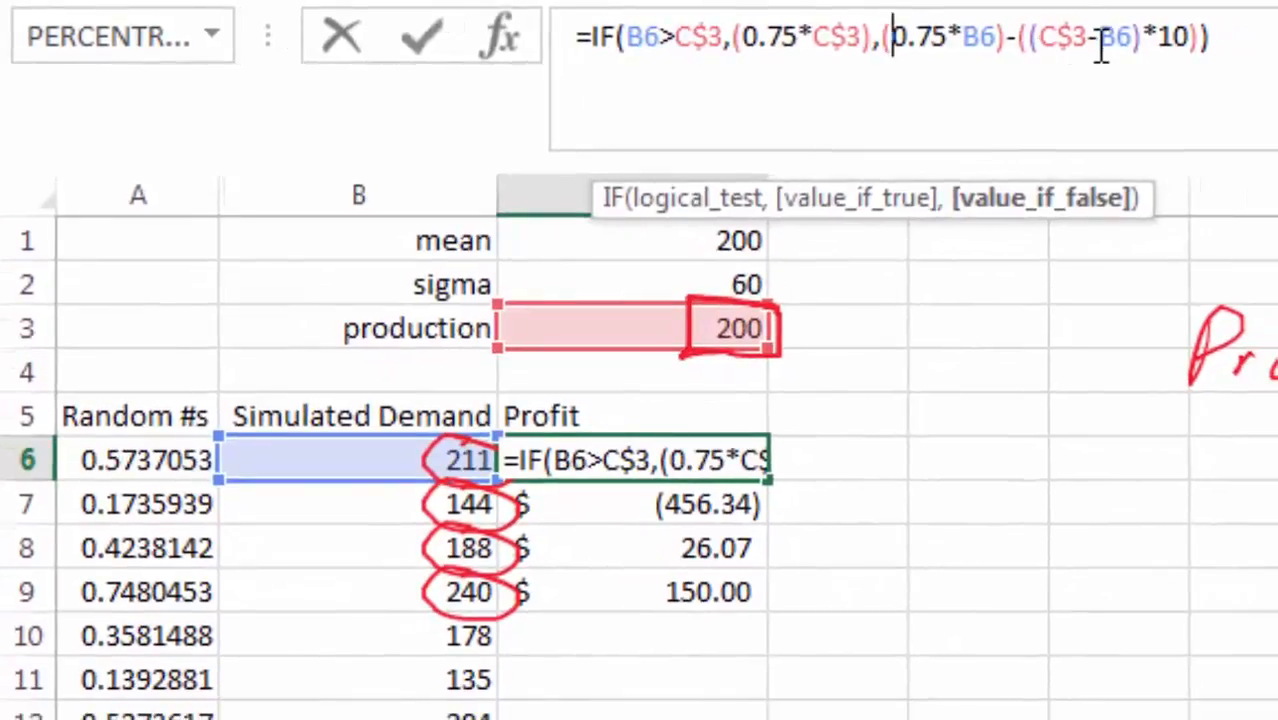
- Correct the leftover cost multiplier in the C6 profit formula to .10
{"action": "left_click", "coordinate": [1159, 40]}
{"action": "type", "text": "."}
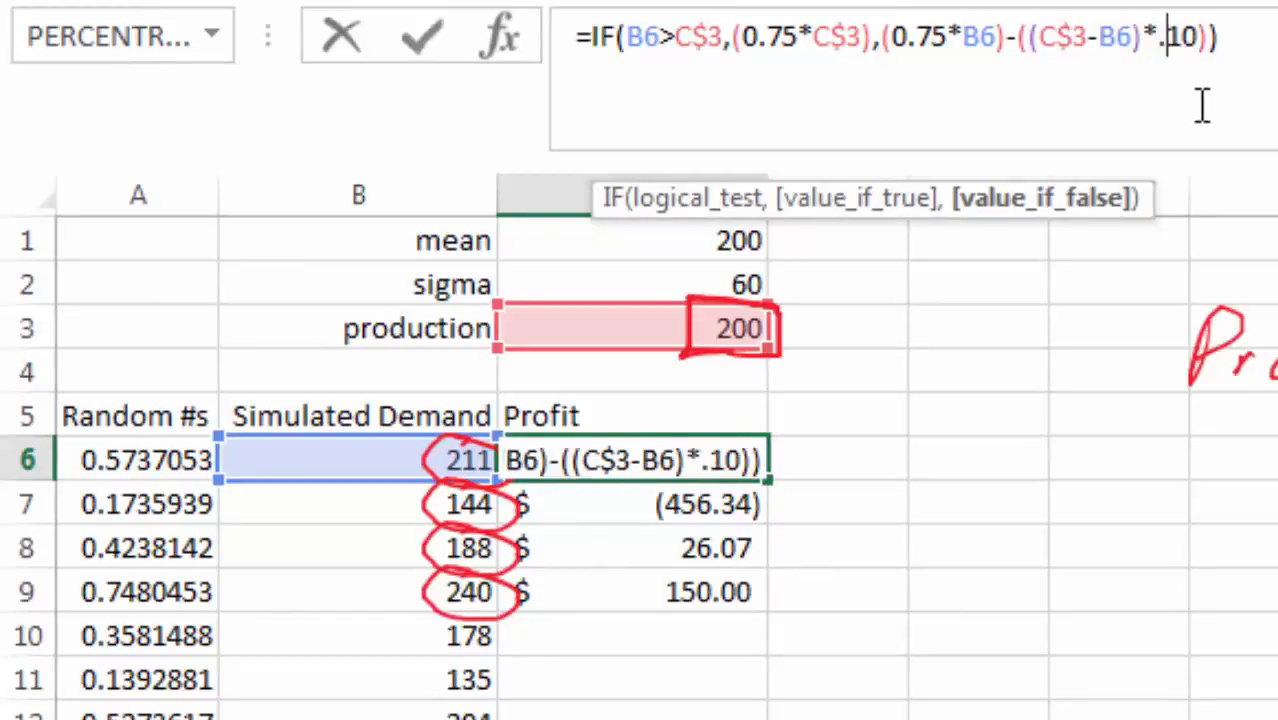
{"action": "left_click", "coordinate": [1256, 40]}
{"action": "key", "text": "Return"}
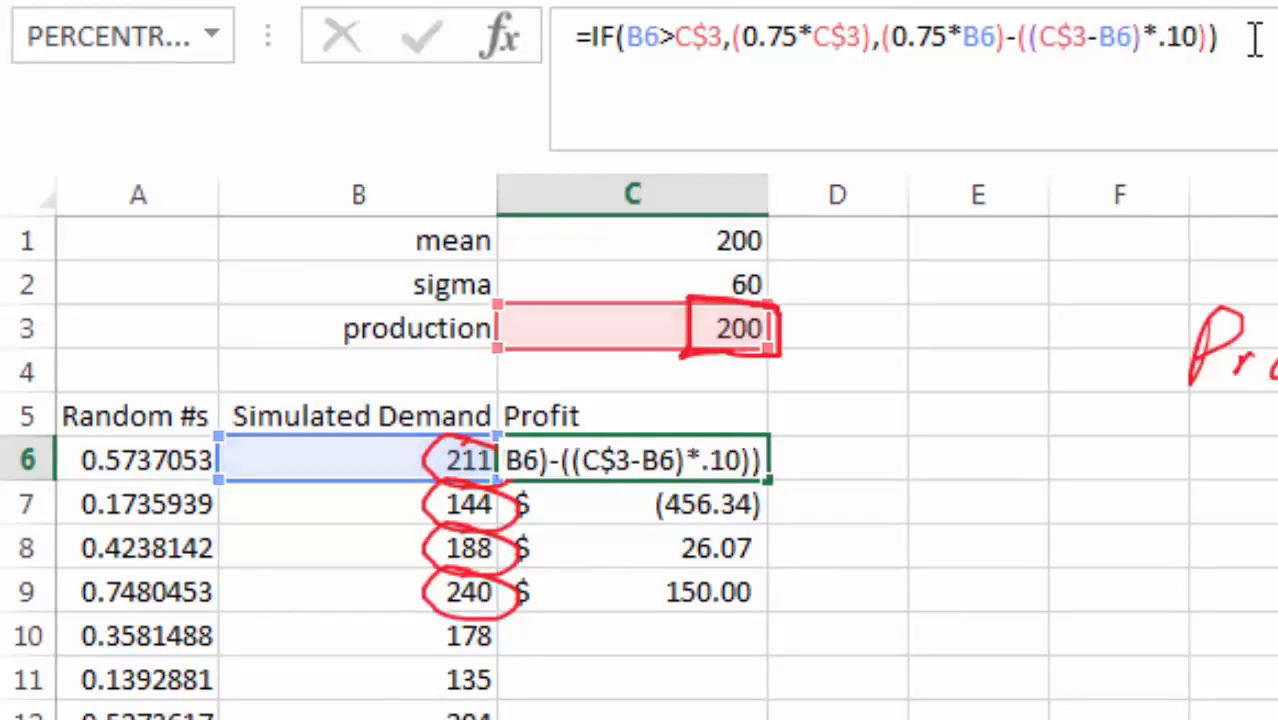
- Fill the corrected profit formula from C6 down the Profit column beside all simulated demand values
{"action": "left_click", "coordinate": [716, 459]}
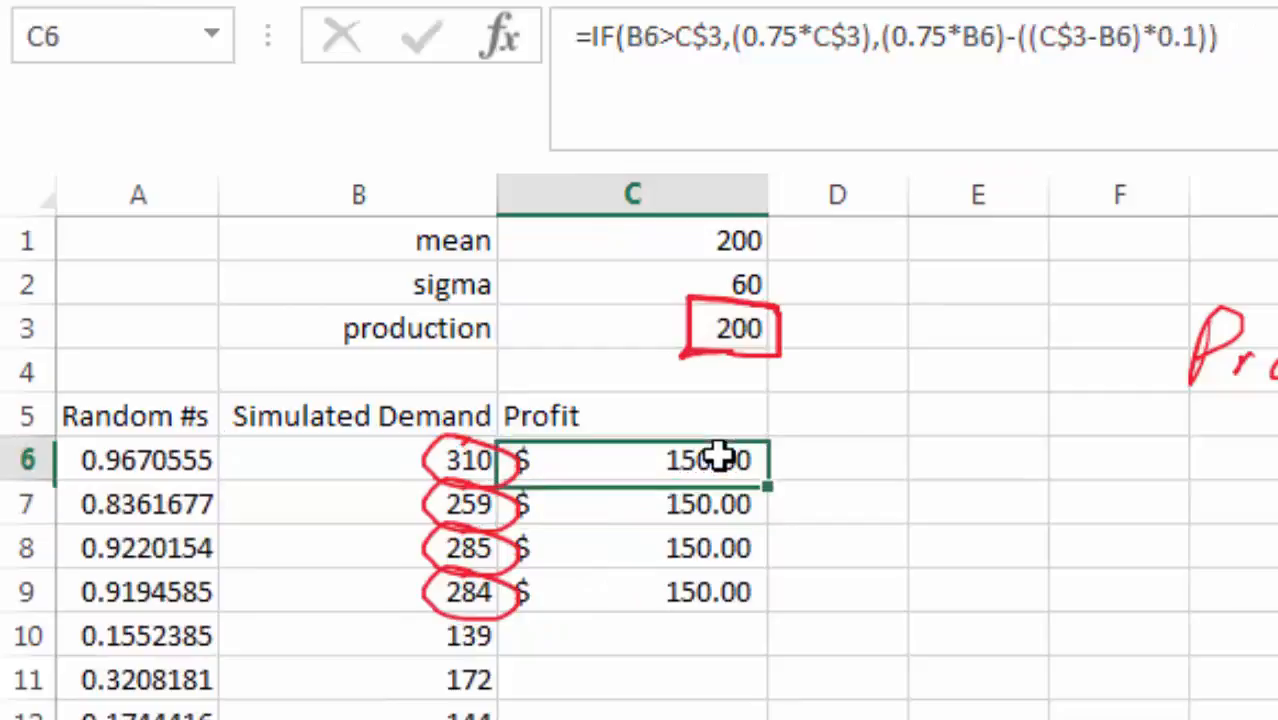
{"action": "left_click", "coordinate": [758, 594]}
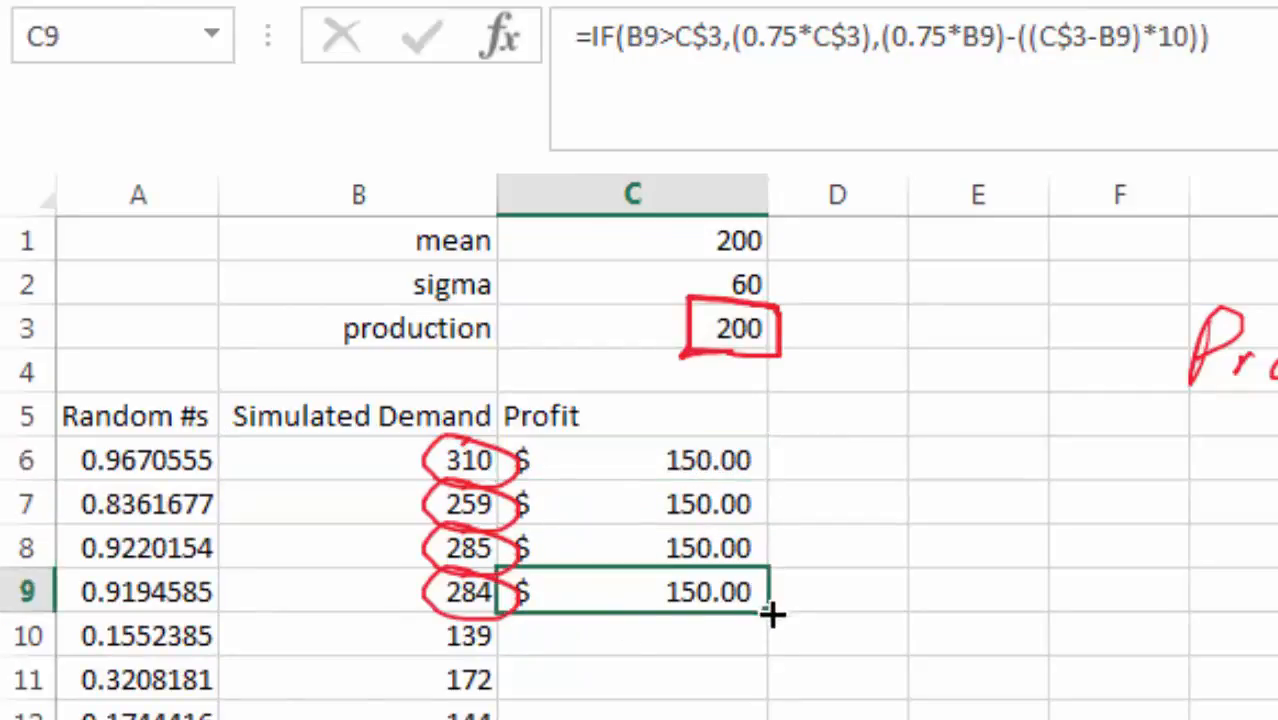
{"action": "double_click", "coordinate": [772, 614]}
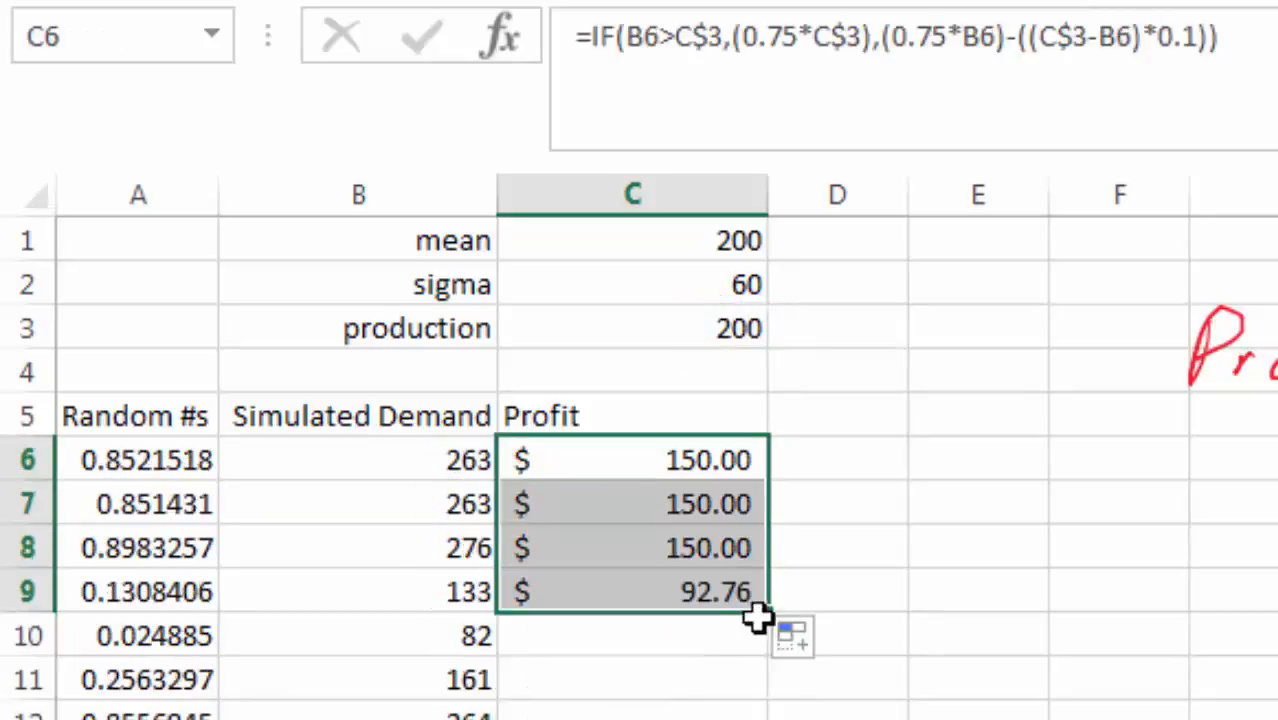
{"action": "double_click", "coordinate": [768, 612]}
{"action": "left_click", "coordinate": [792, 596]}
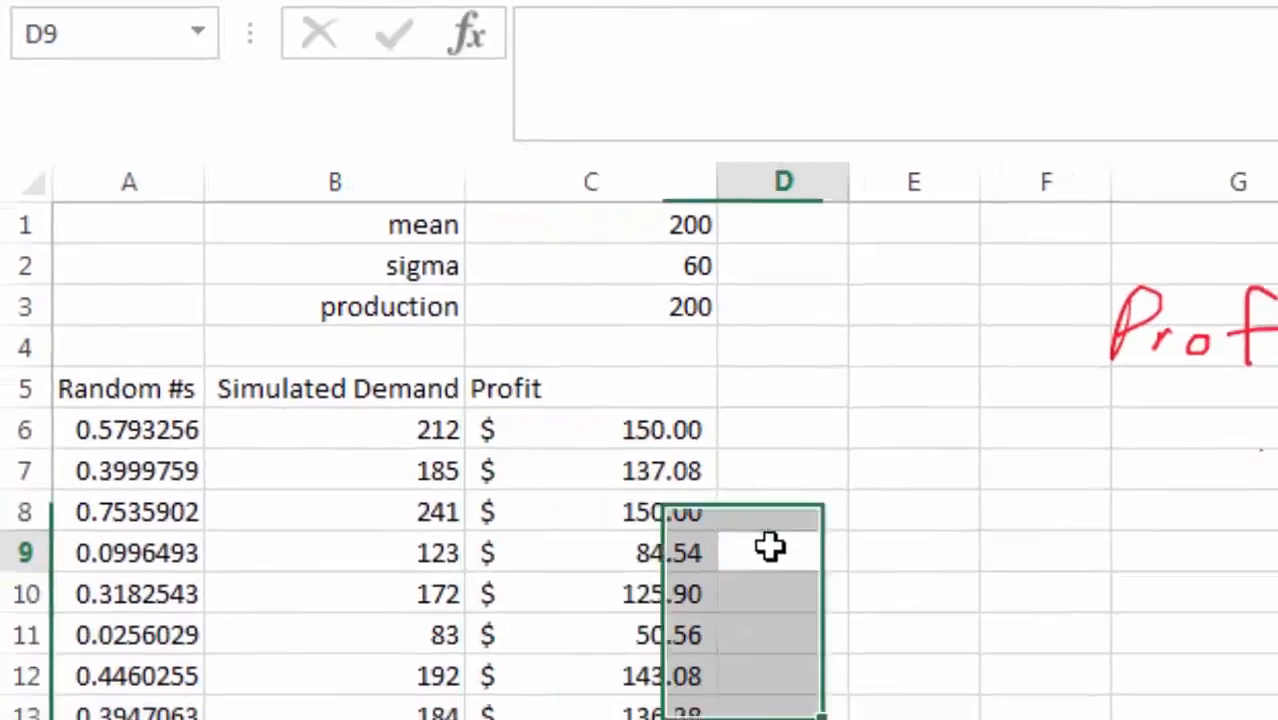
- Compare the simulated demand in B9 with the profit and its formula in C9
{"action": "left_click", "coordinate": [426, 592]}
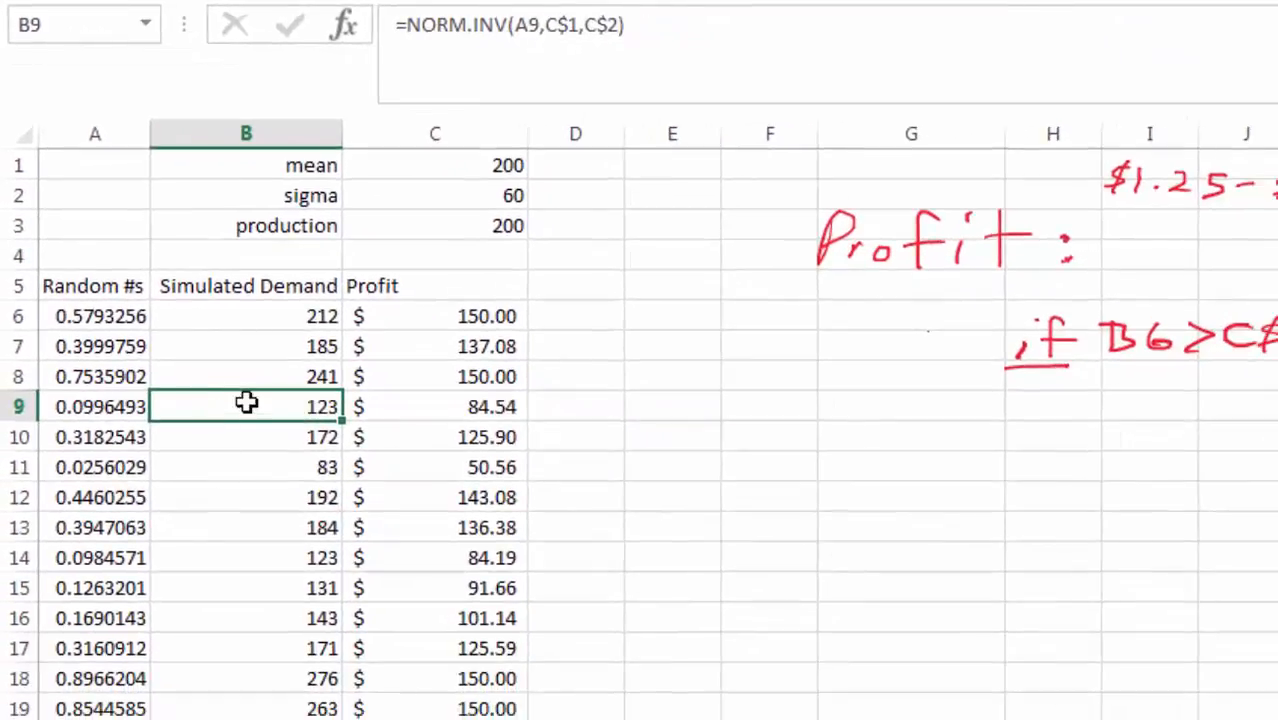
{"action": "left_click", "coordinate": [415, 403]}
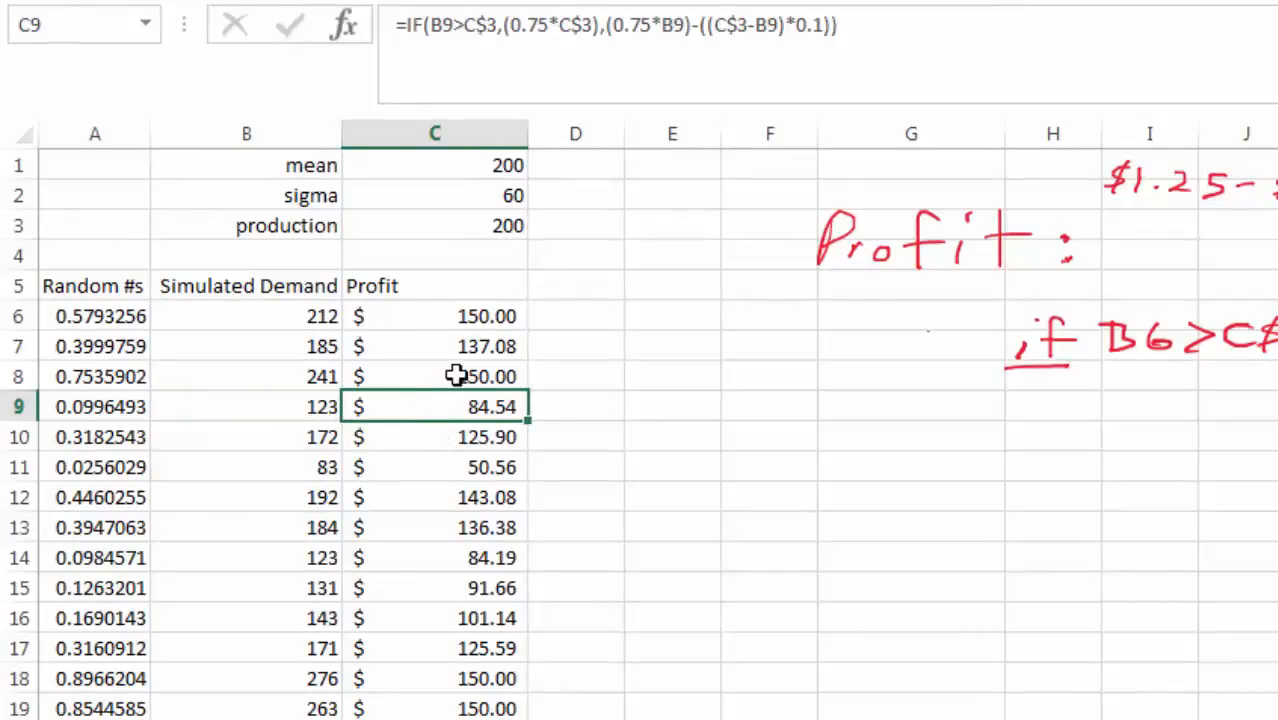
{"action": "left_click", "coordinate": [301, 410]}
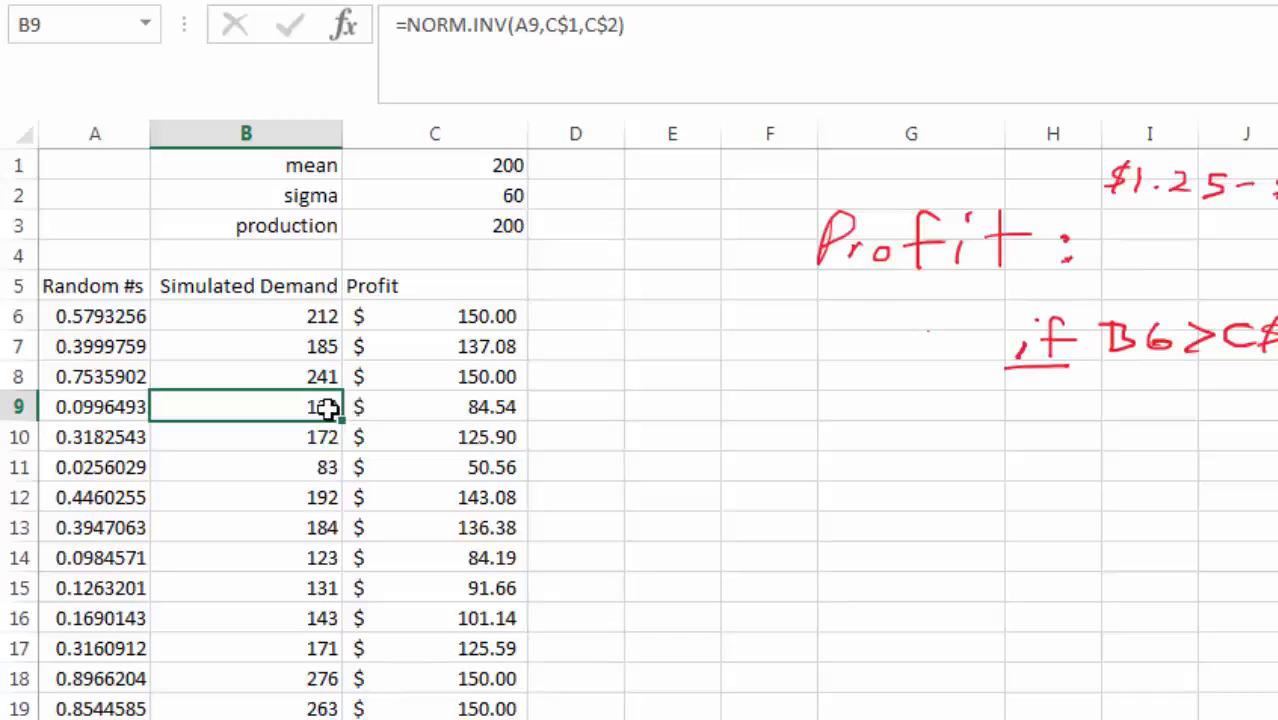
{"action": "left_click", "coordinate": [480, 410]}
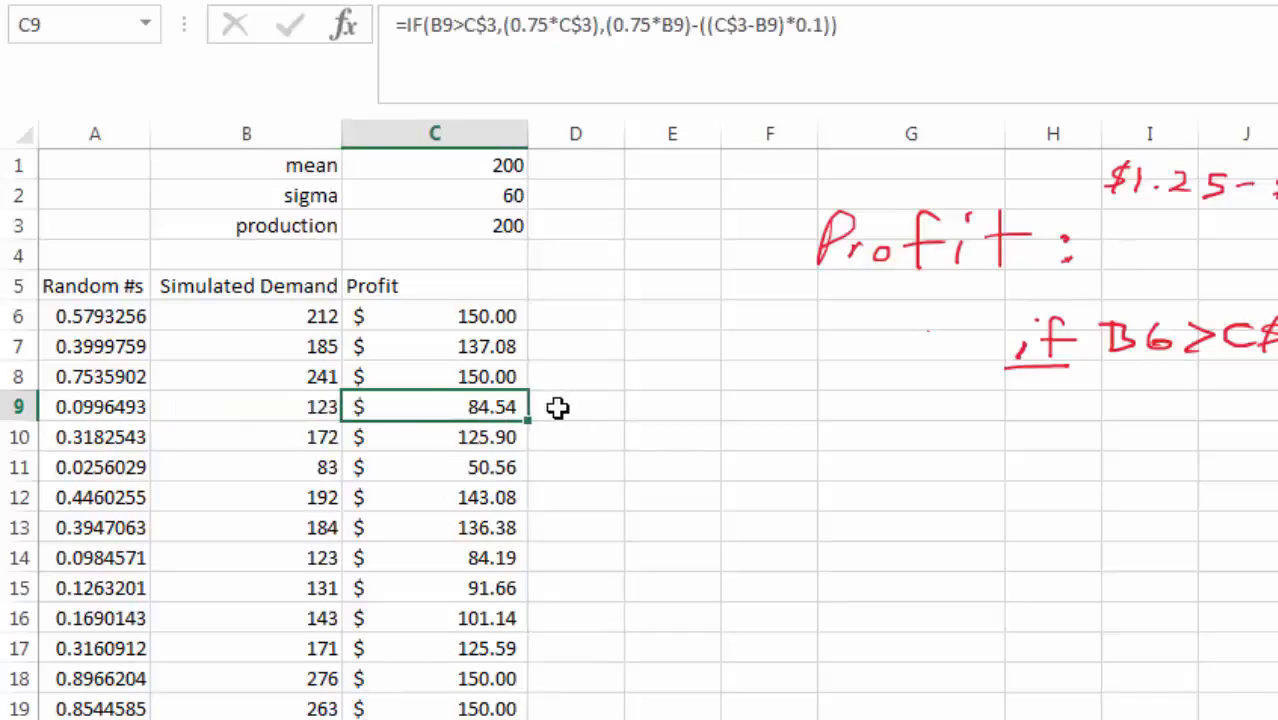
{"action": "left_click", "coordinate": [814, 387]}
- Add a bottom border under the header cells A5:C5
{"action": "left_click_drag", "start_coordinate": [496, 284], "coordinate": [123, 280]}
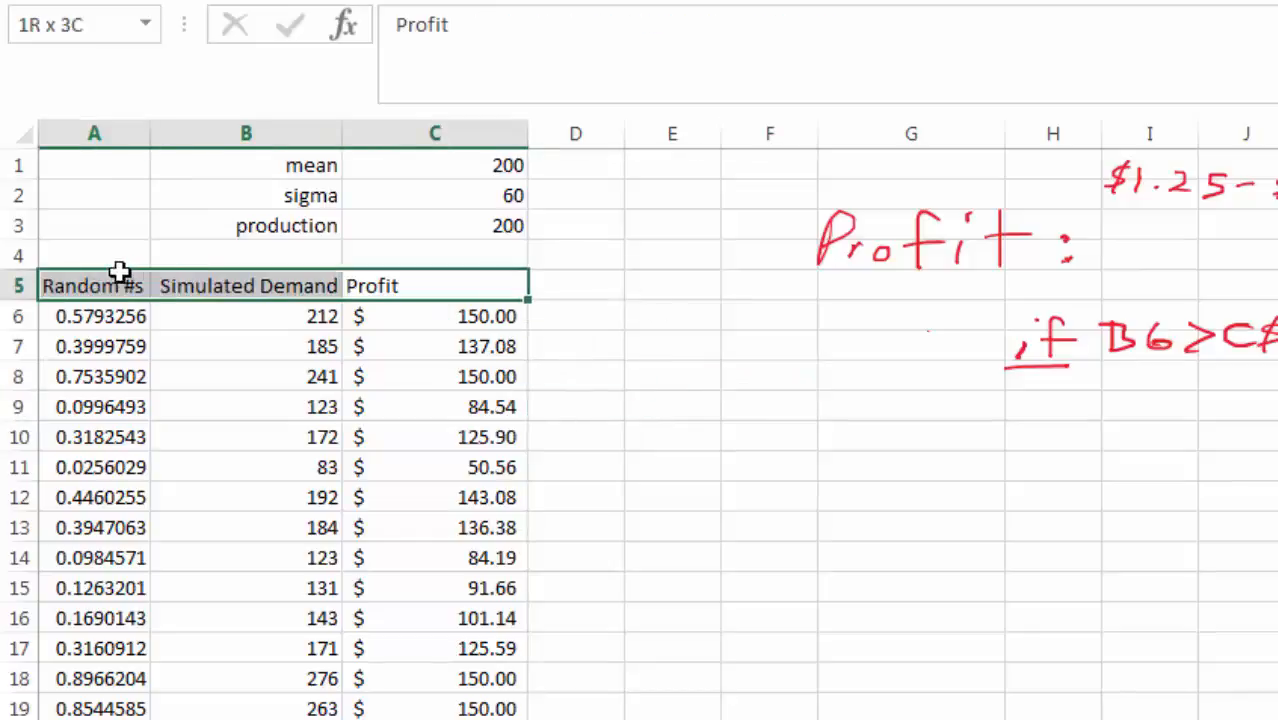
{"action": "left_click", "coordinate": [678, 285]}
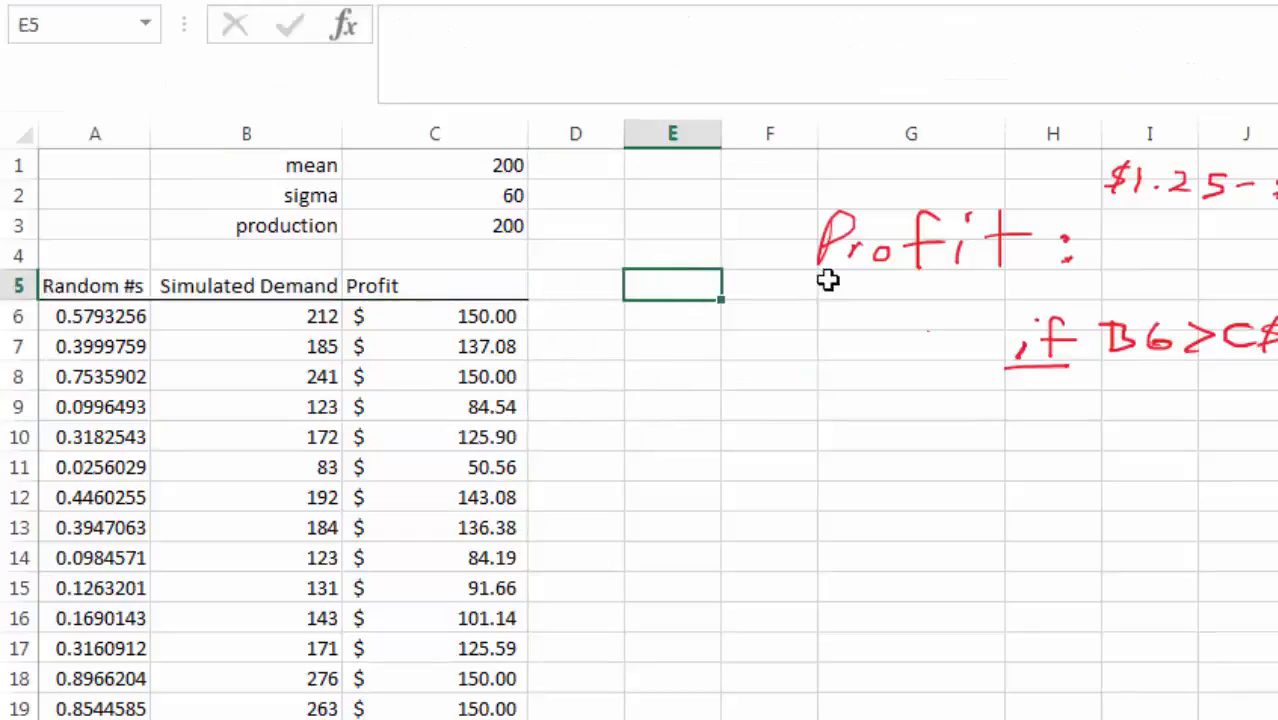
{"action": "left_click", "coordinate": [860, 328]}
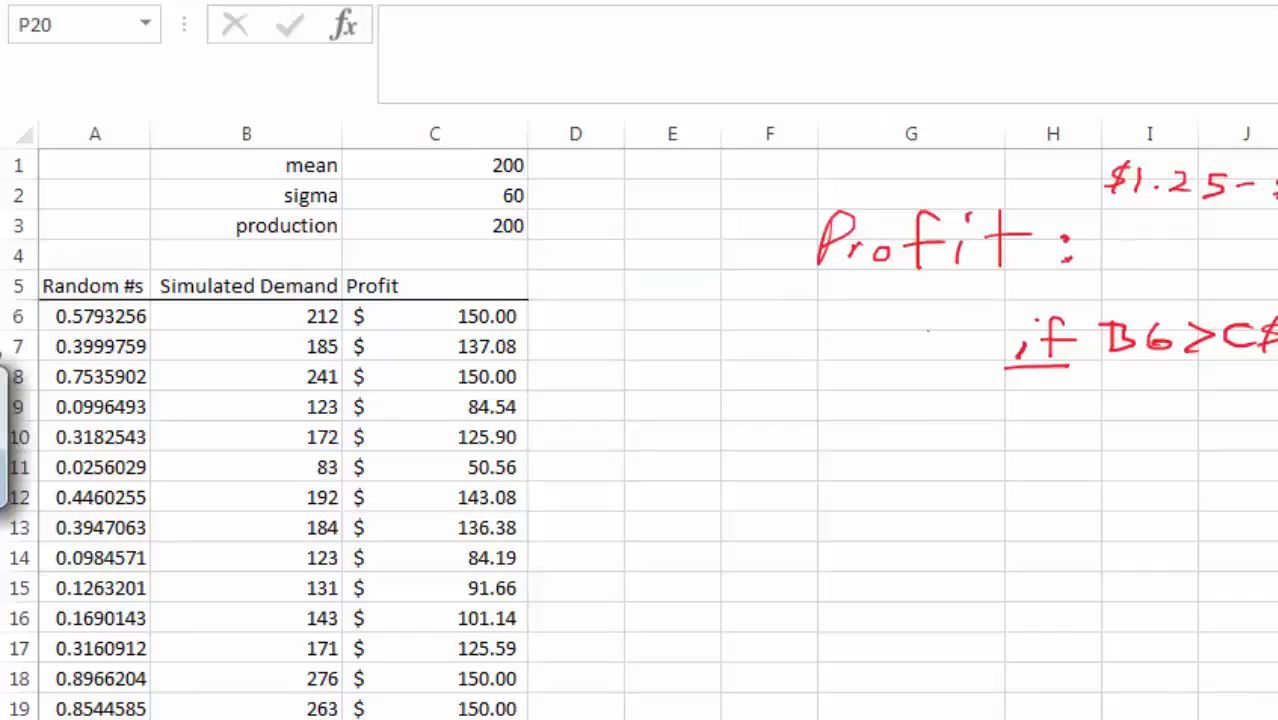
- Erase the red handwritten profit notes and leftover ink marks from the sheet, and leave the drawing mode
{"action": "left_click", "coordinate": [197, 49]}
{"action": "mouse_move", "coordinate": [856, 209]}
{"action": "left_mouse_down"}
{"action": "mouse_move", "coordinate": [1128, 222]}
{"action": "mouse_move", "coordinate": [1064, 322]}
{"action": "mouse_move", "coordinate": [1078, 391]}
{"action": "mouse_move", "coordinate": [1050, 334]}
{"action": "left_mouse_up"}
{"action": "mouse_move", "coordinate": [1138, 282]}
{"action": "left_mouse_down"}
{"action": "mouse_move", "coordinate": [1153, 177]}
{"action": "mouse_move", "coordinate": [1268, 190]}
{"action": "left_mouse_up"}
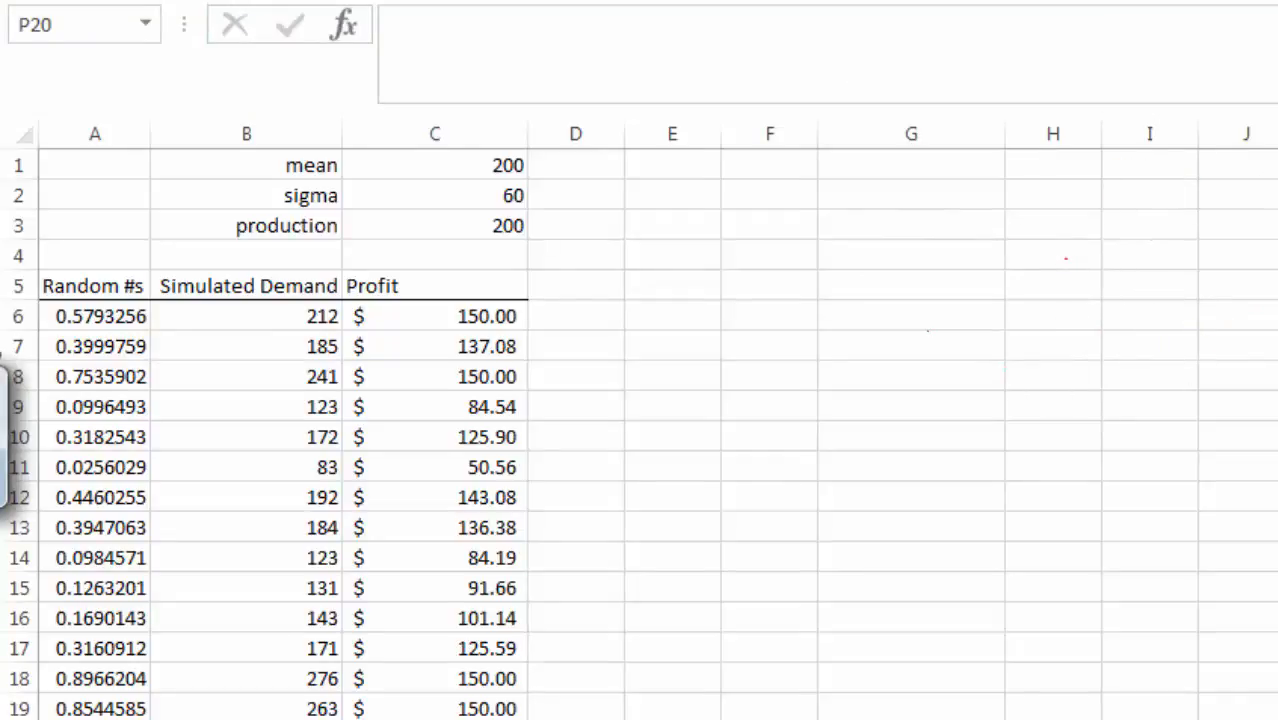
{"action": "mouse_move", "coordinate": [1185, 270]}
{"action": "left_mouse_down"}
{"action": "mouse_move", "coordinate": [1051, 288]}
{"action": "mouse_move", "coordinate": [1247, 277]}
{"action": "mouse_move", "coordinate": [1238, 298]}
{"action": "left_mouse_up"}
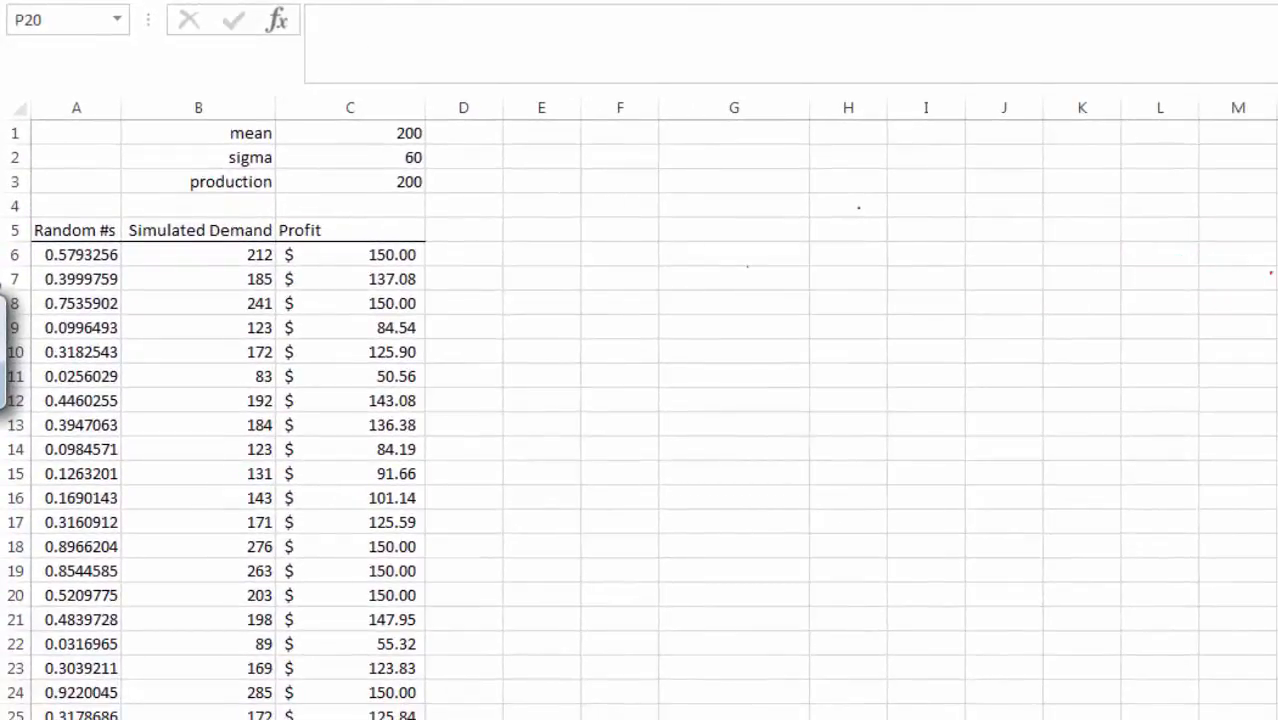
{"action": "left_click_drag", "start_coordinate": [1260, 276], "coordinate": [1274, 264]}
{"action": "left_click_drag", "start_coordinate": [854, 211], "coordinate": [846, 227]}
{"action": "key", "text": "Escape"}
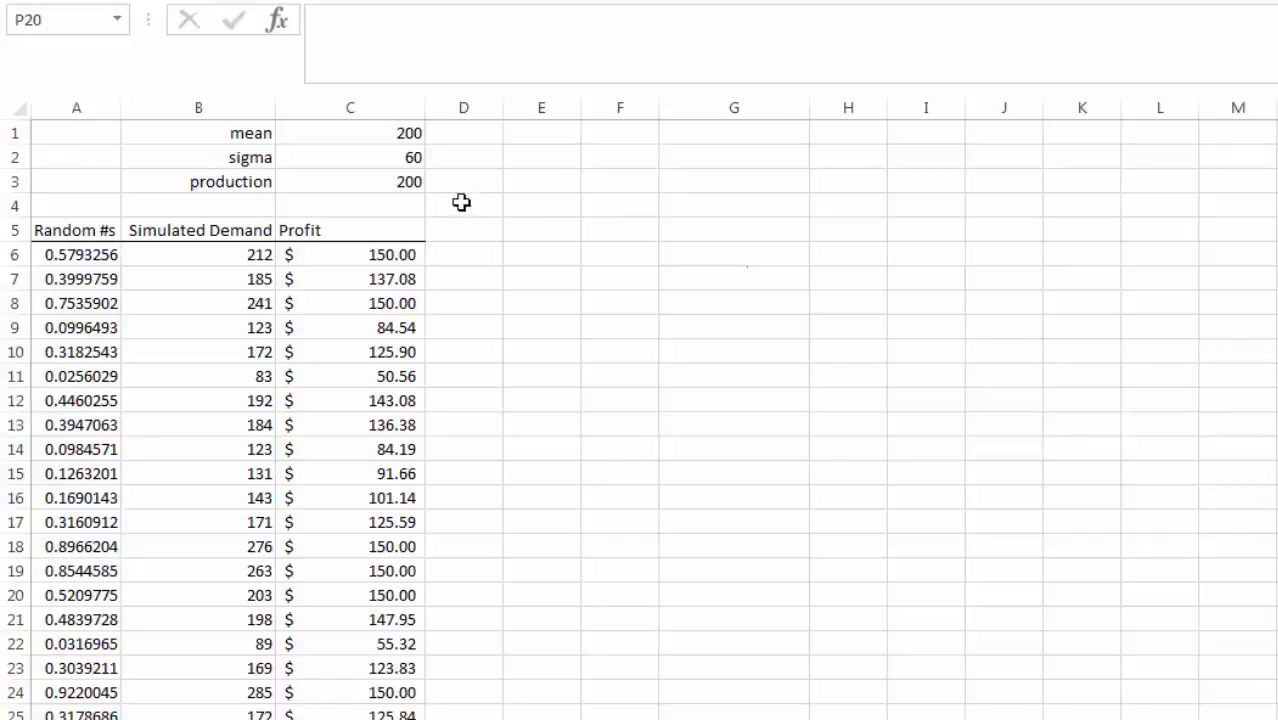
- Enter the heading "Simulated Production Levels" in cell E4
{"action": "left_click", "coordinate": [400, 184]}
{"action": "left_click", "coordinate": [391, 140]}
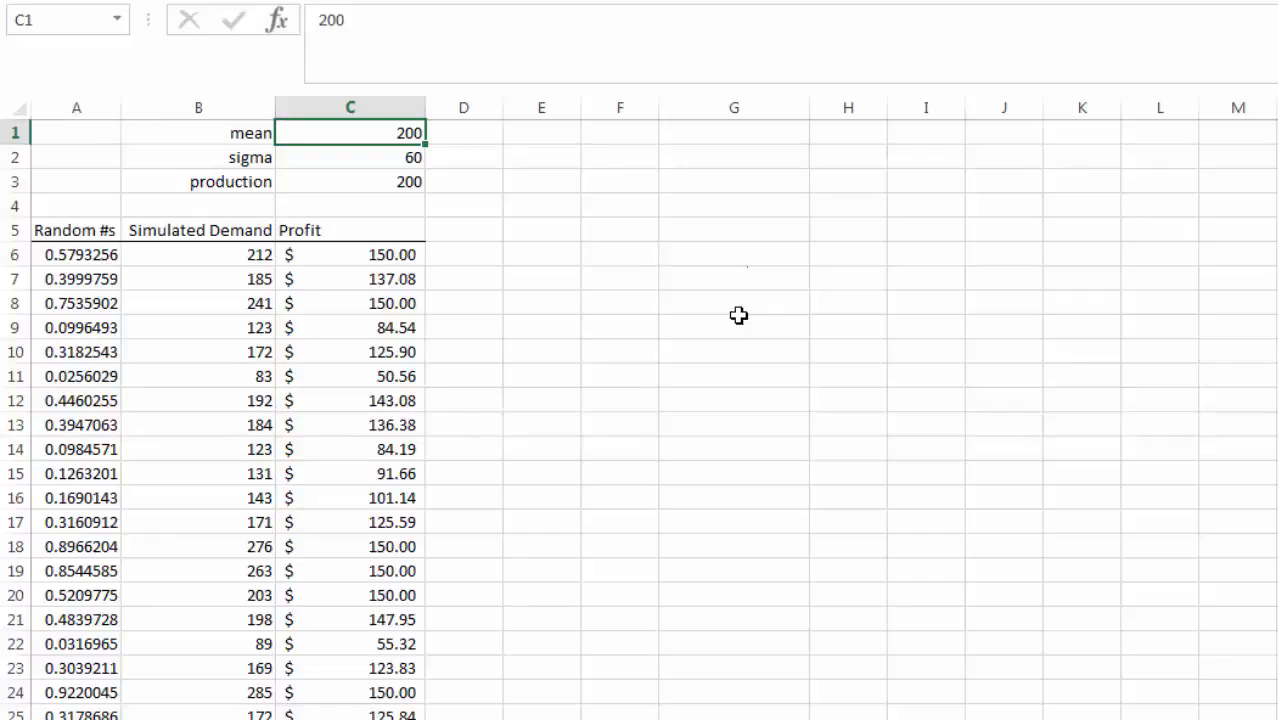
{"action": "left_click", "coordinate": [545, 231]}
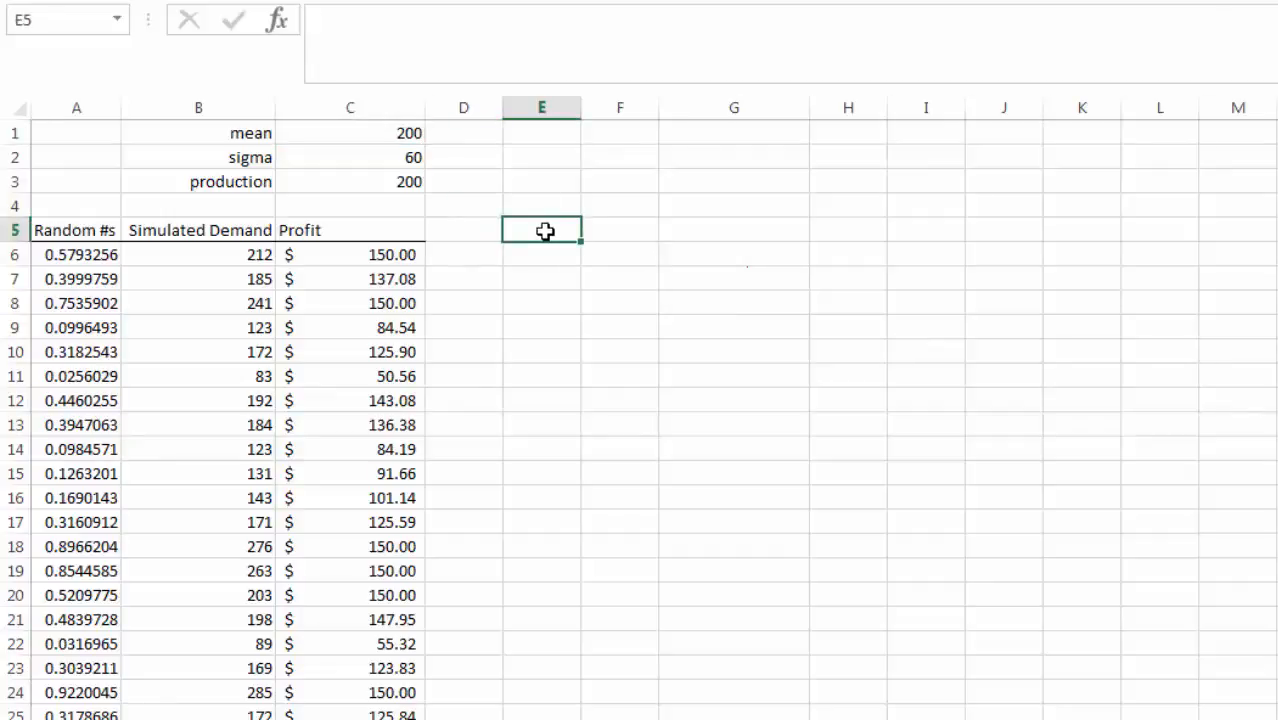
{"action": "key", "text": "Up"}
{"action": "type", "text": "Simulatied"}
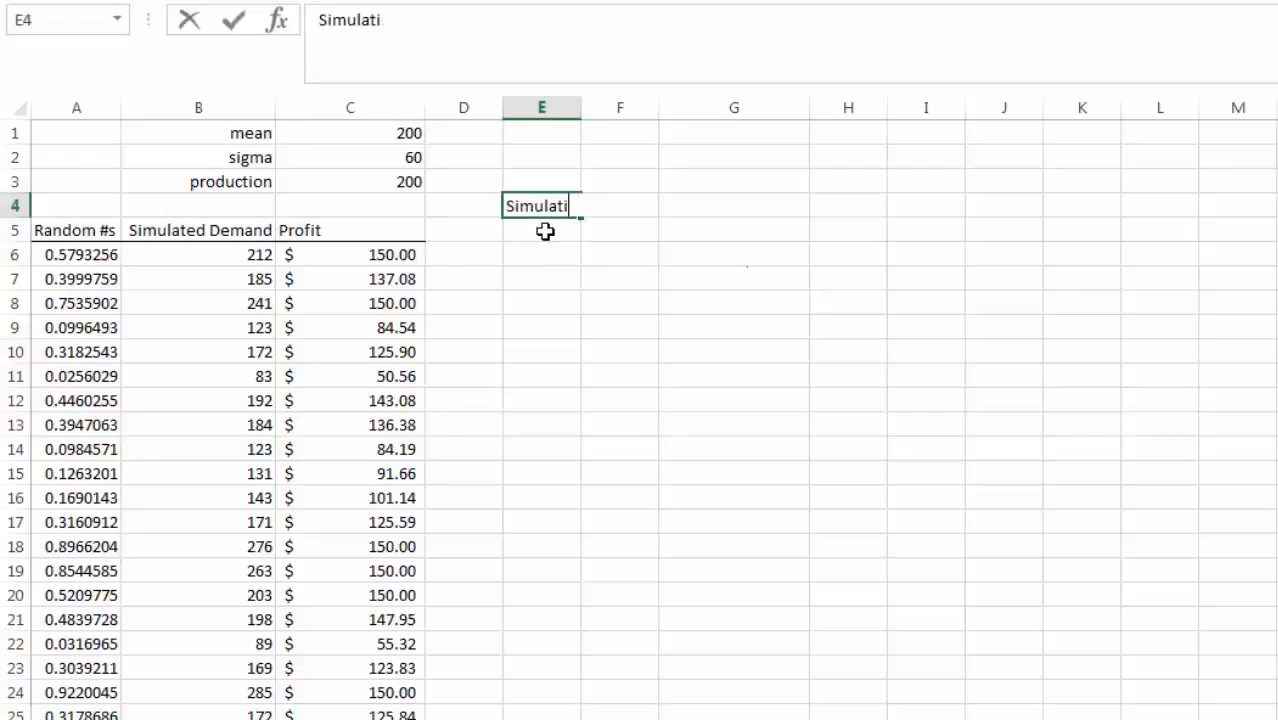
{"action": "key", "text": "BackSpace"}
{"action": "key", "text": "BackSpace"}
{"action": "key", "text": "BackSpace"}
{"action": "type", "text": "ed Production Levels"}
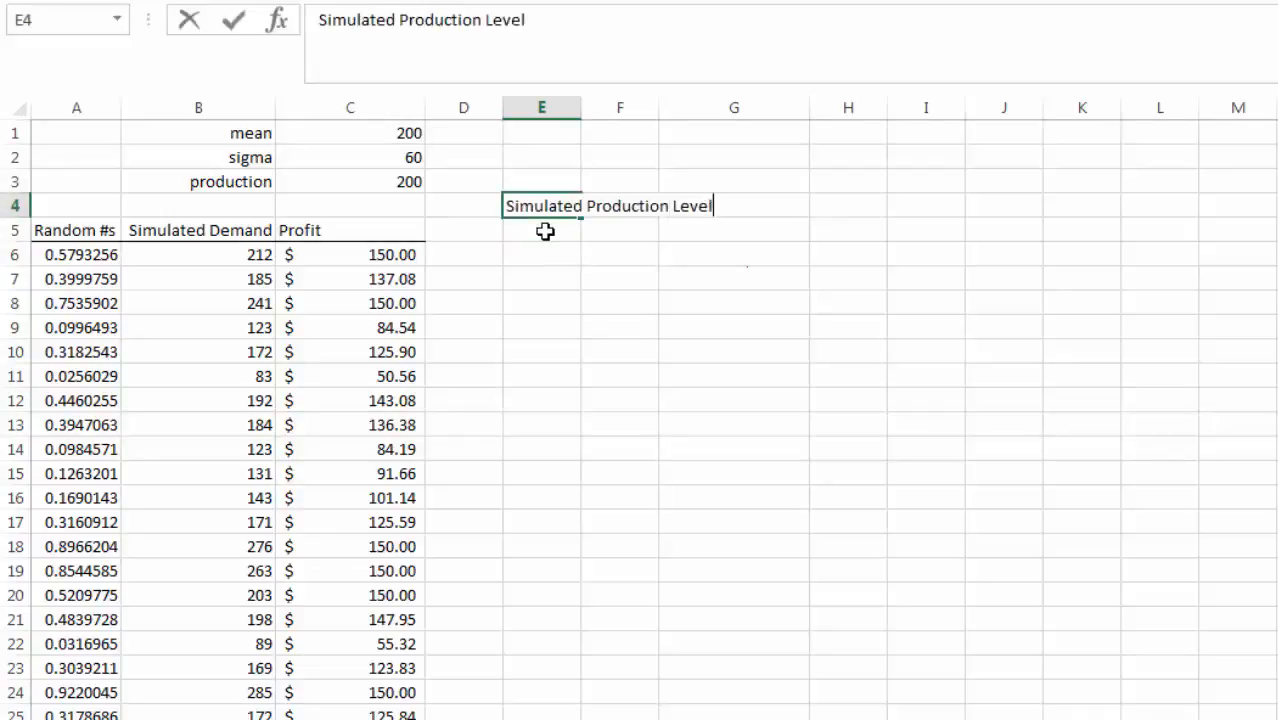
- Append "(dozens)" to the production levels heading in E4
{"action": "left_click", "coordinate": [585, 27]}
{"action": "type", "text": "(dox"}
{"action": "key", "text": "BackSpace"}
{"action": "type", "text": "zens)"}
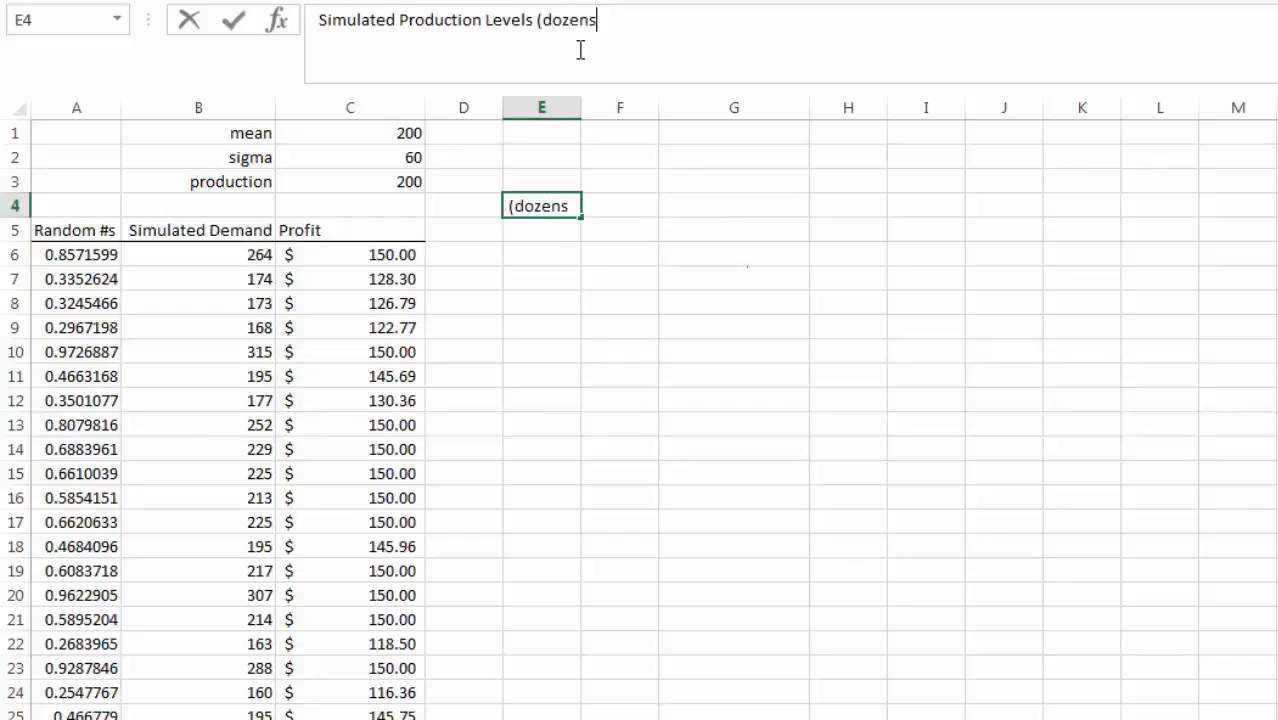
- Replace the production value in C3 with the formula =12*E5
{"action": "left_click", "coordinate": [400, 181]}
{"action": "left_click", "coordinate": [345, 20]}
{"action": "left_click_drag", "start_coordinate": [345, 20], "coordinate": [317, 20]}
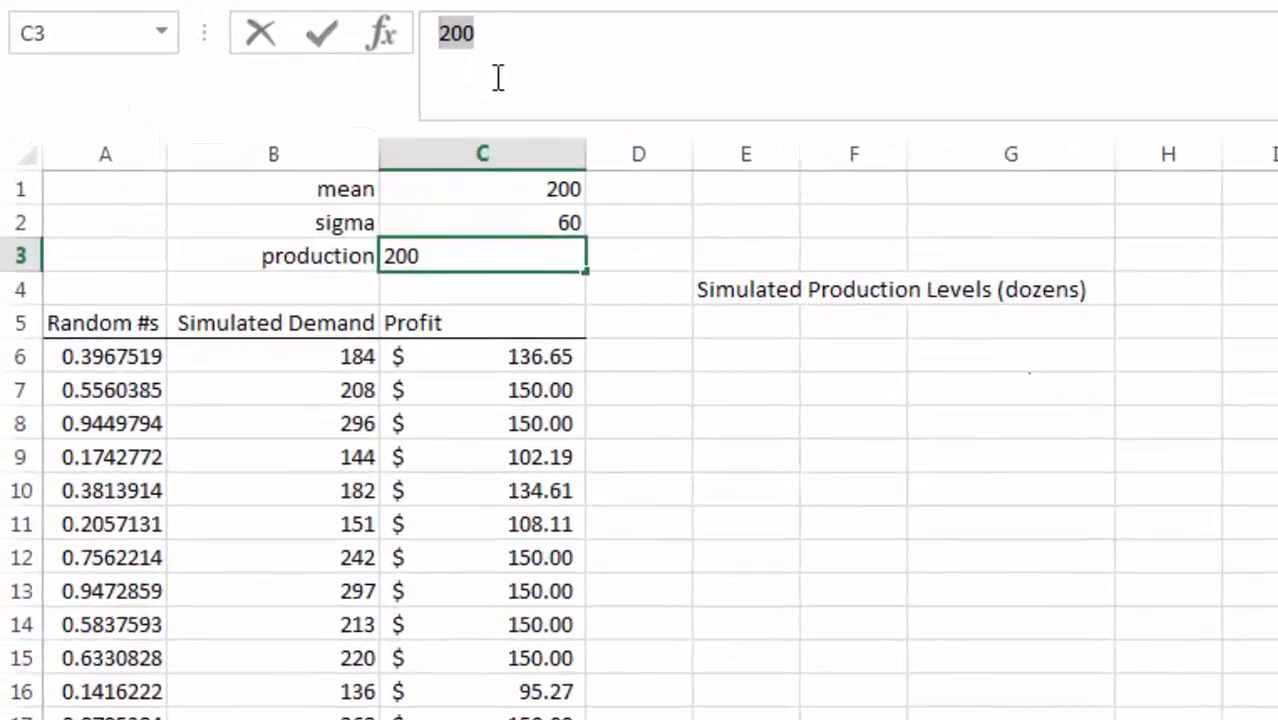
{"action": "type", "text": "="}
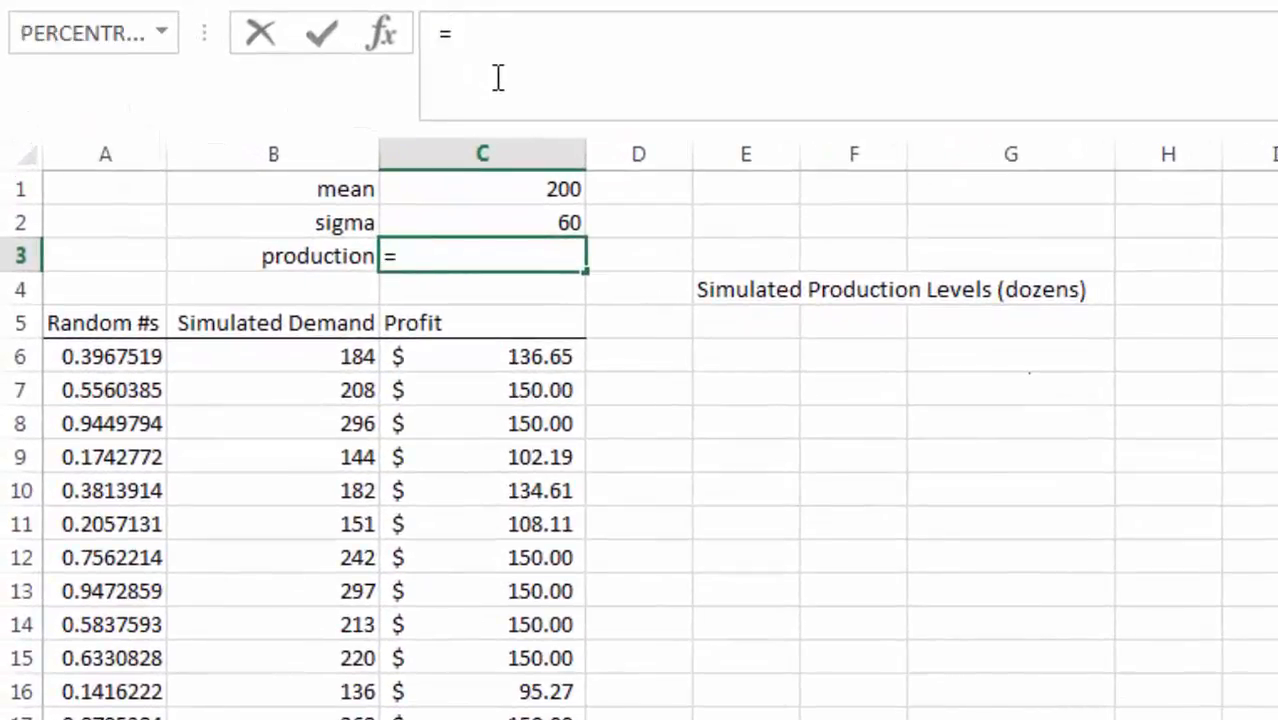
{"action": "type", "text": "12*"}
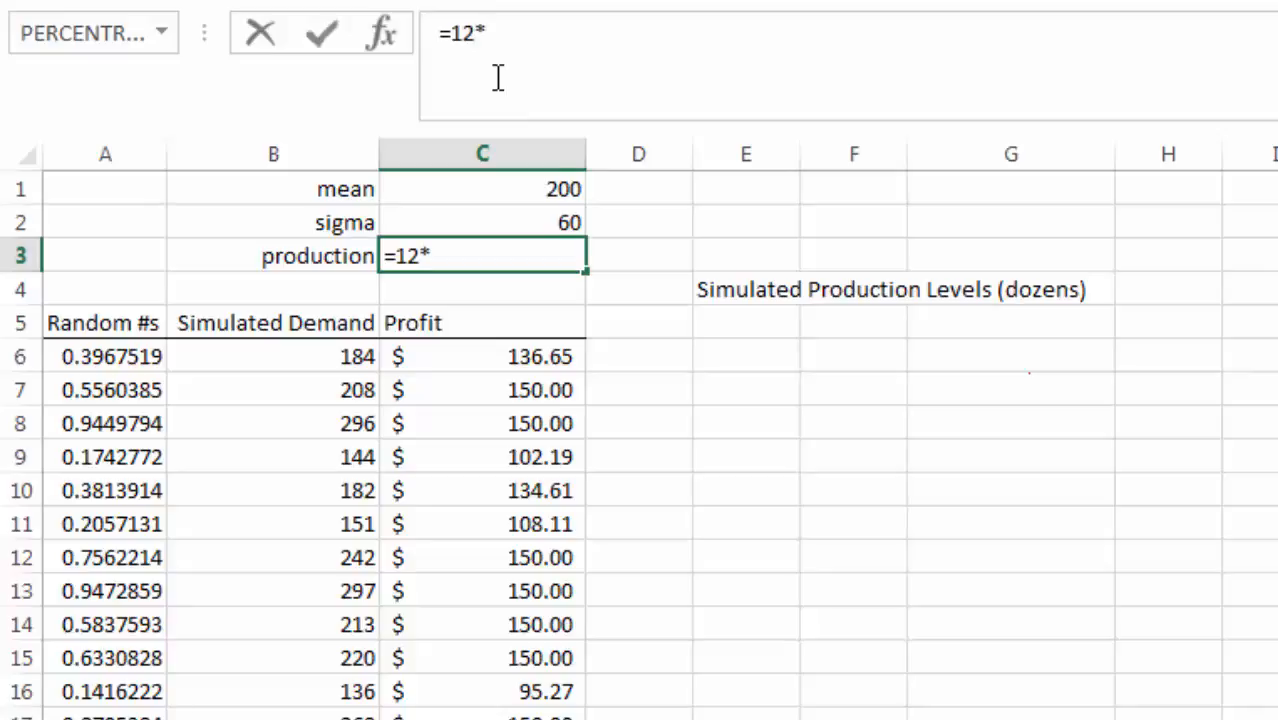
{"action": "left_click", "coordinate": [776, 362]}
{"action": "key", "text": "Return"}
{"action": "left_click", "coordinate": [762, 351]}
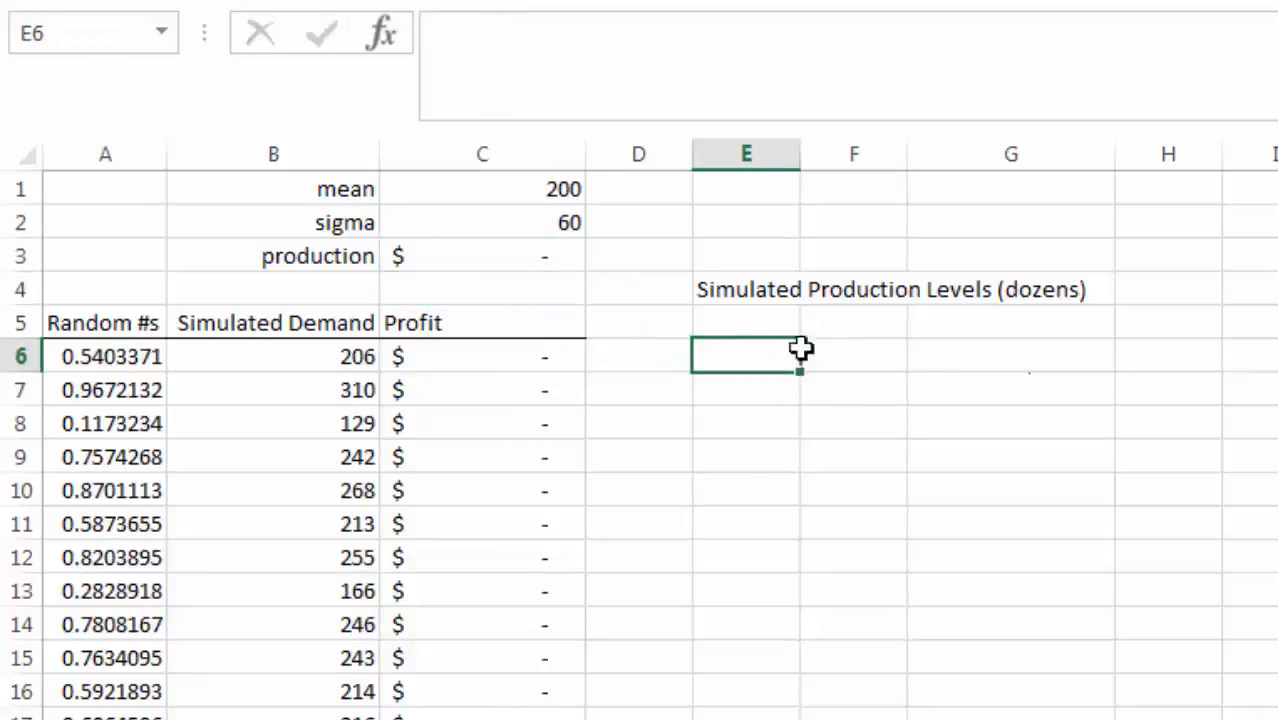
{"action": "left_click", "coordinate": [548, 250]}
{"action": "left_click", "coordinate": [526, 33]}
{"action": "key", "text": "BackSpace"}
{"action": "type", "text": "5"}
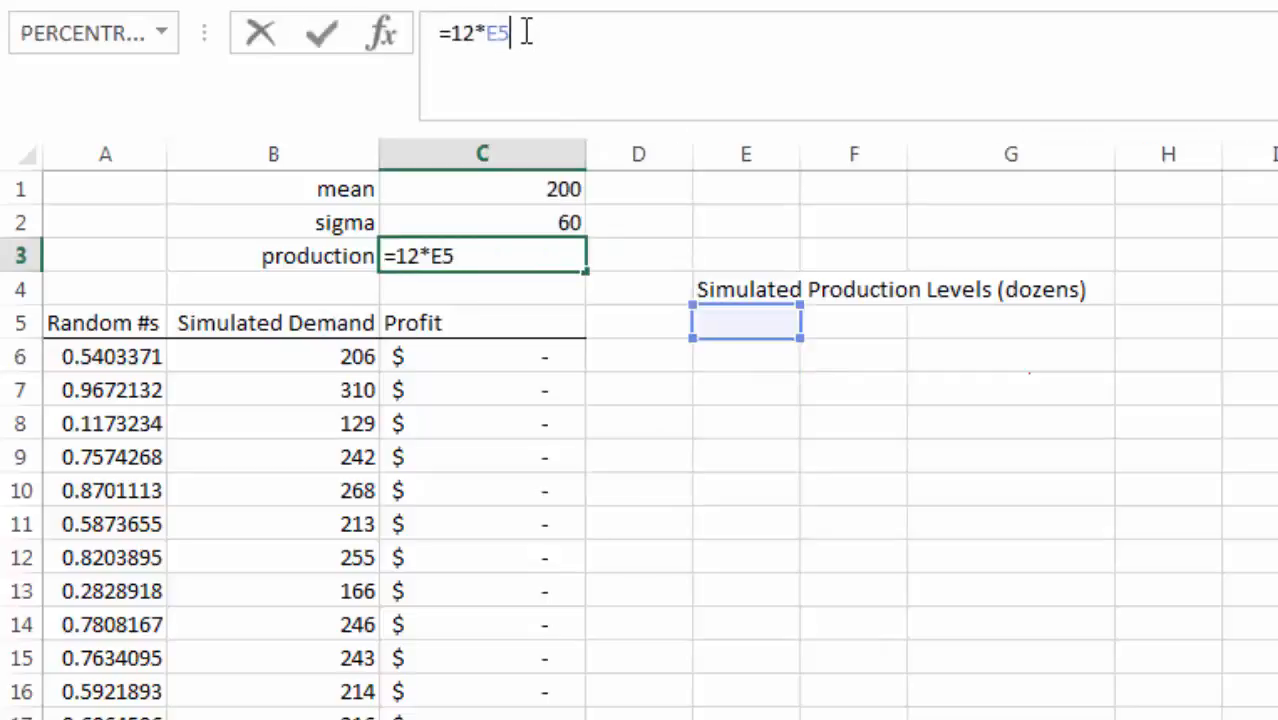
{"action": "key", "text": "Return"}
- Enter 14 as the first production level in E5
{"action": "left_click", "coordinate": [727, 330]}
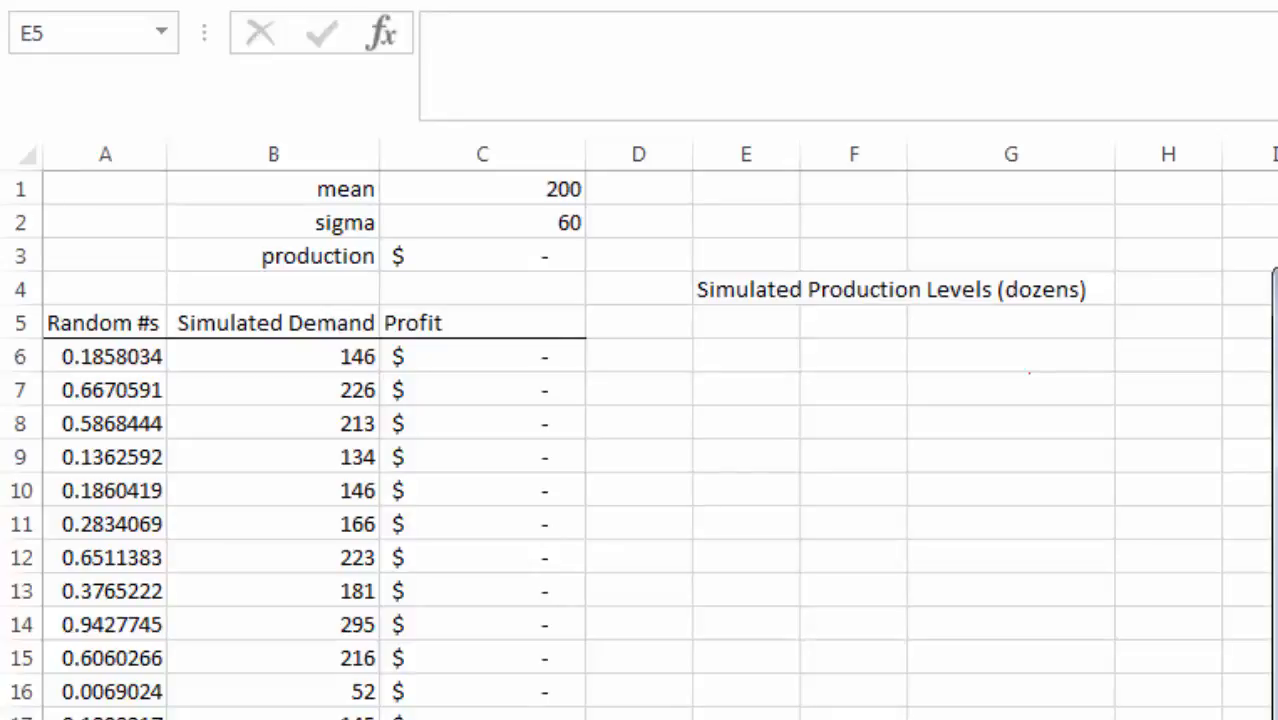
{"action": "type", "text": "14"}
{"action": "key", "text": "Return"}
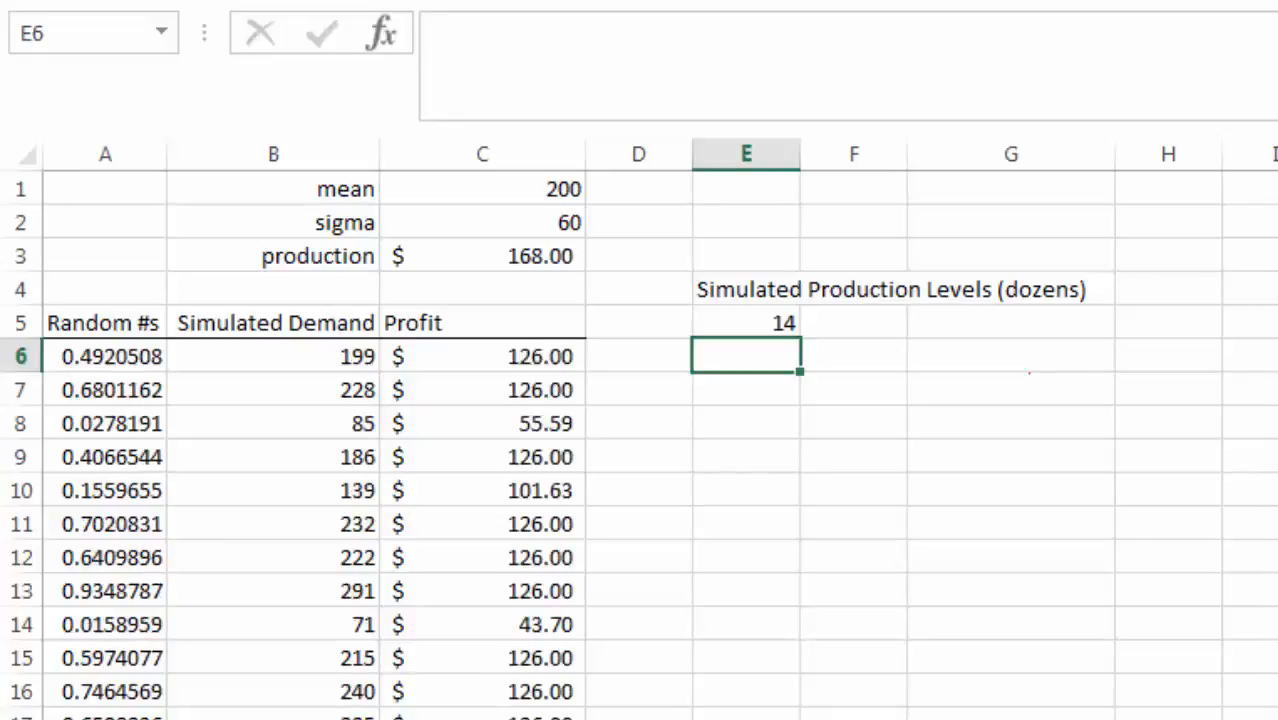
- Check the IF profit formulas in several column C cells between C7 and C19
{"action": "left_click", "coordinate": [568, 391]}
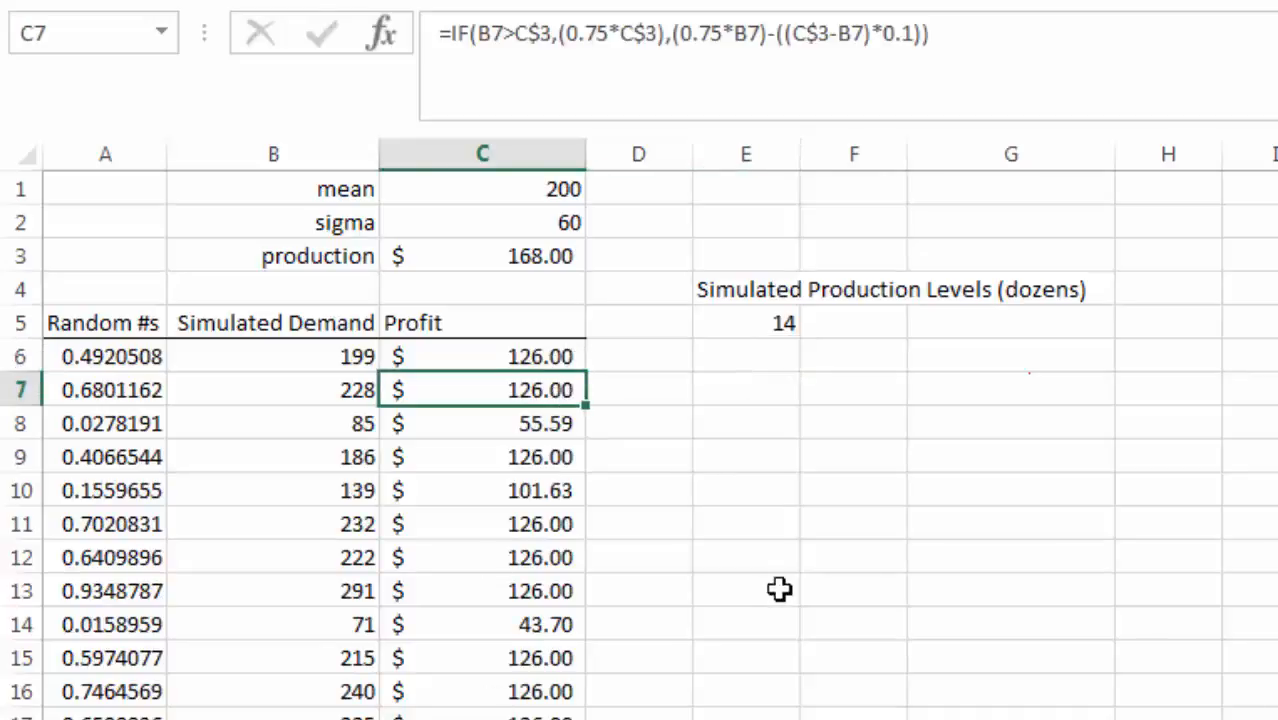
{"action": "left_click", "coordinate": [545, 622]}
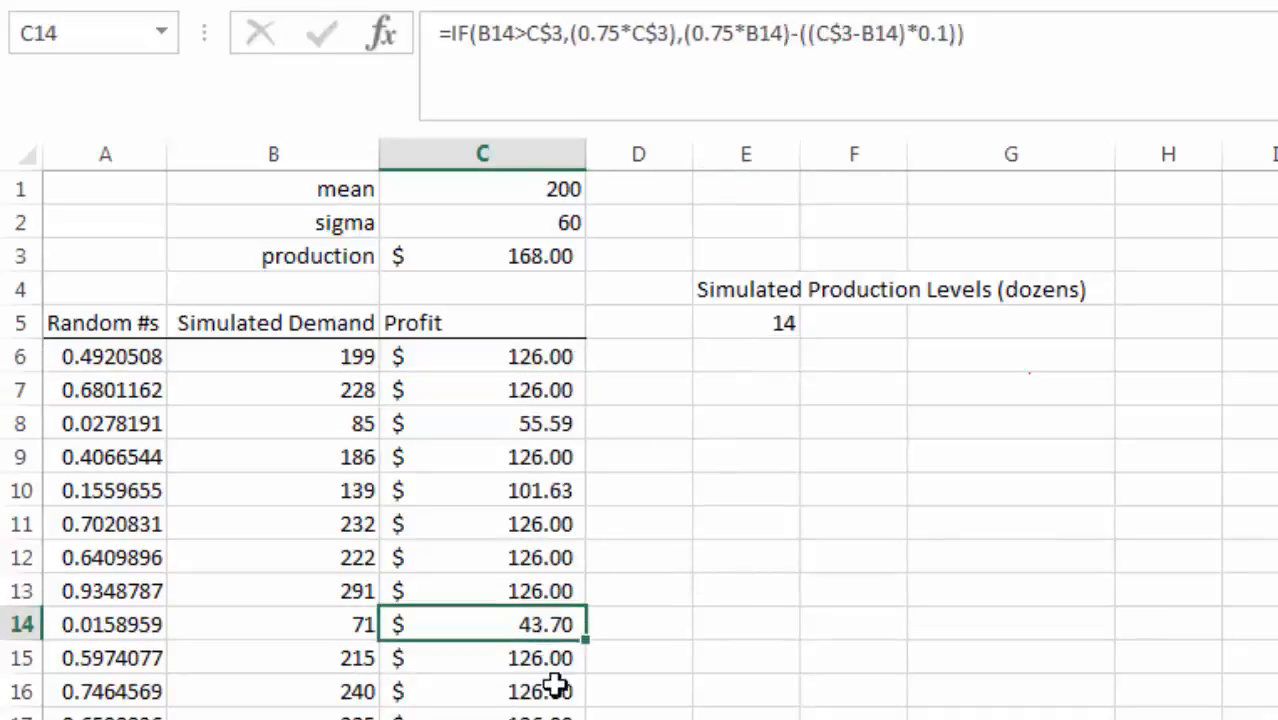
{"action": "key", "text": "Down"}
{"action": "key", "text": "Down"}
{"action": "key", "text": "Down"}
{"action": "key", "text": "Down"}
{"action": "key", "text": "Down"}
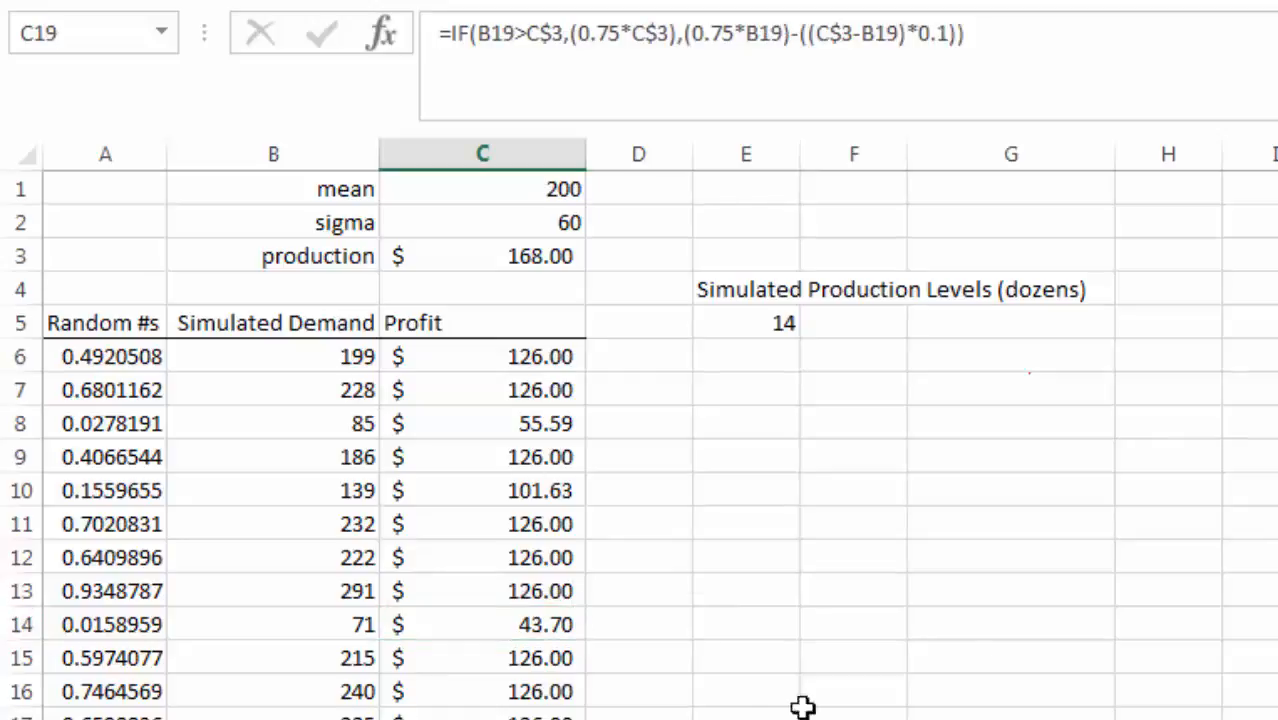
{"action": "left_click", "coordinate": [737, 358]}
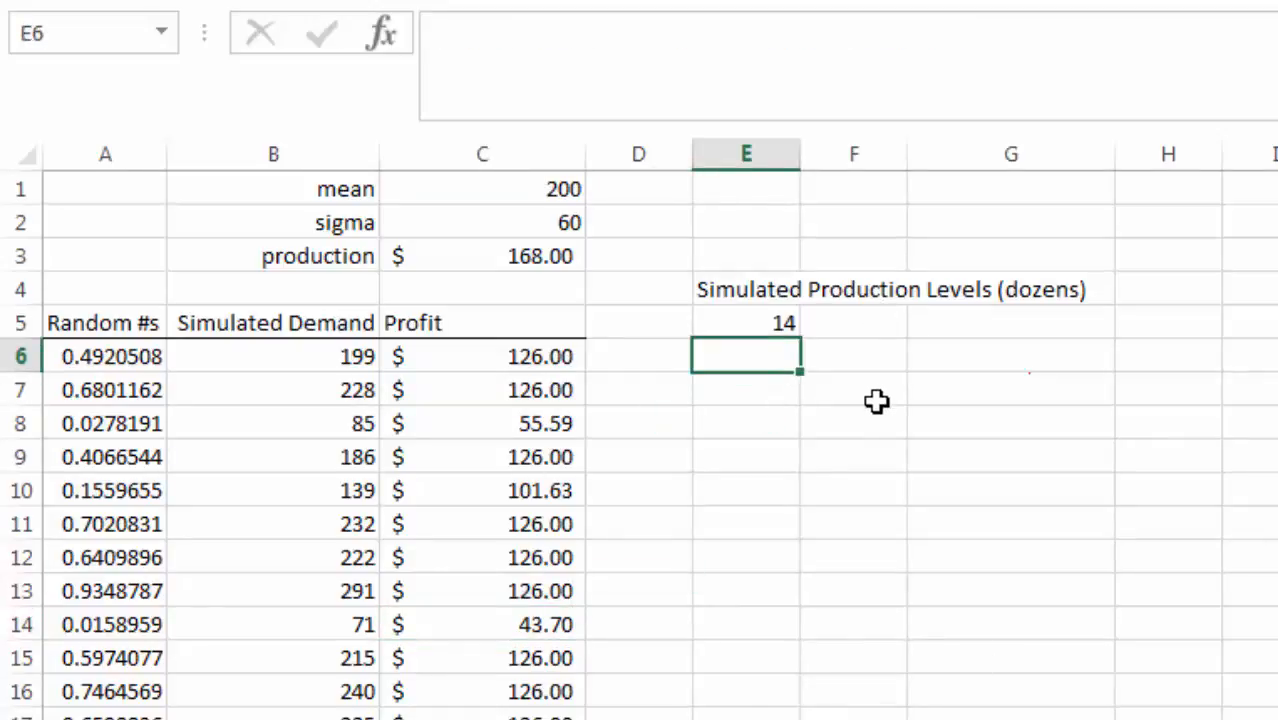
- Widen column D slightly and insert a new column before it
{"action": "left_click", "coordinate": [679, 356]}
{"action": "left_click_drag", "start_coordinate": [684, 153], "coordinate": [696, 155]}
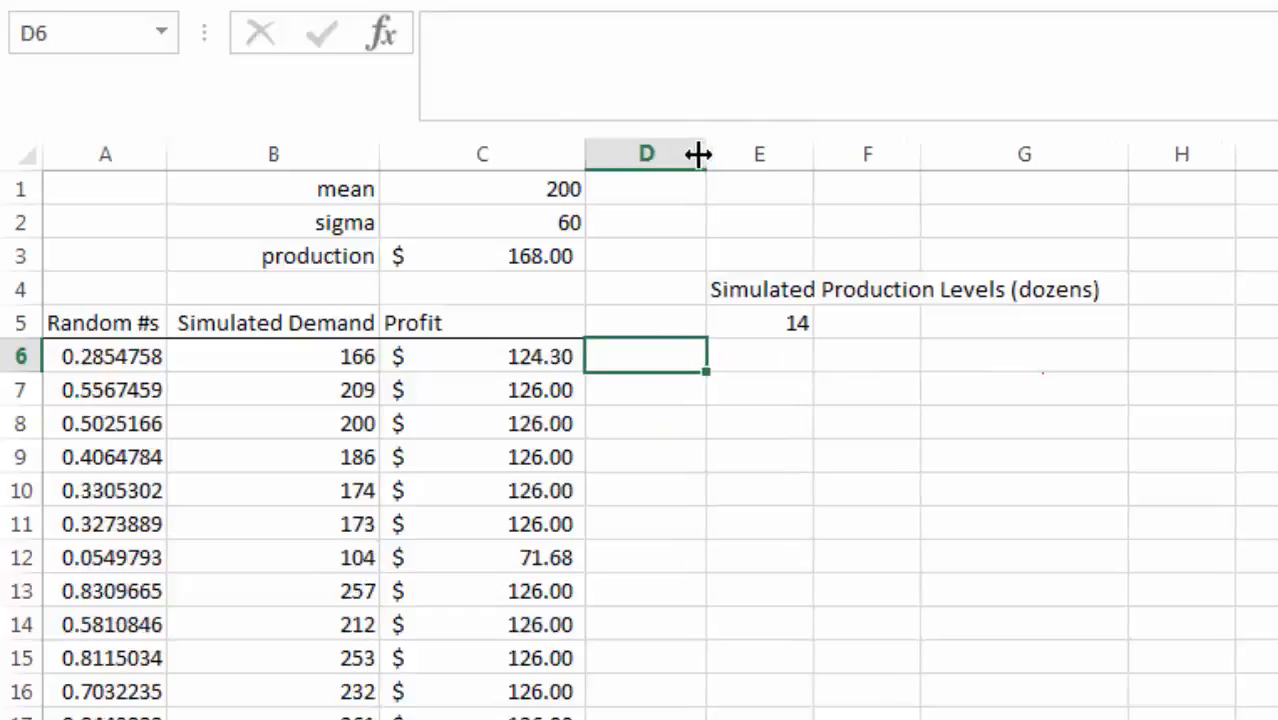
{"action": "right_click", "coordinate": [695, 155]}
{"action": "left_click", "coordinate": [785, 389]}
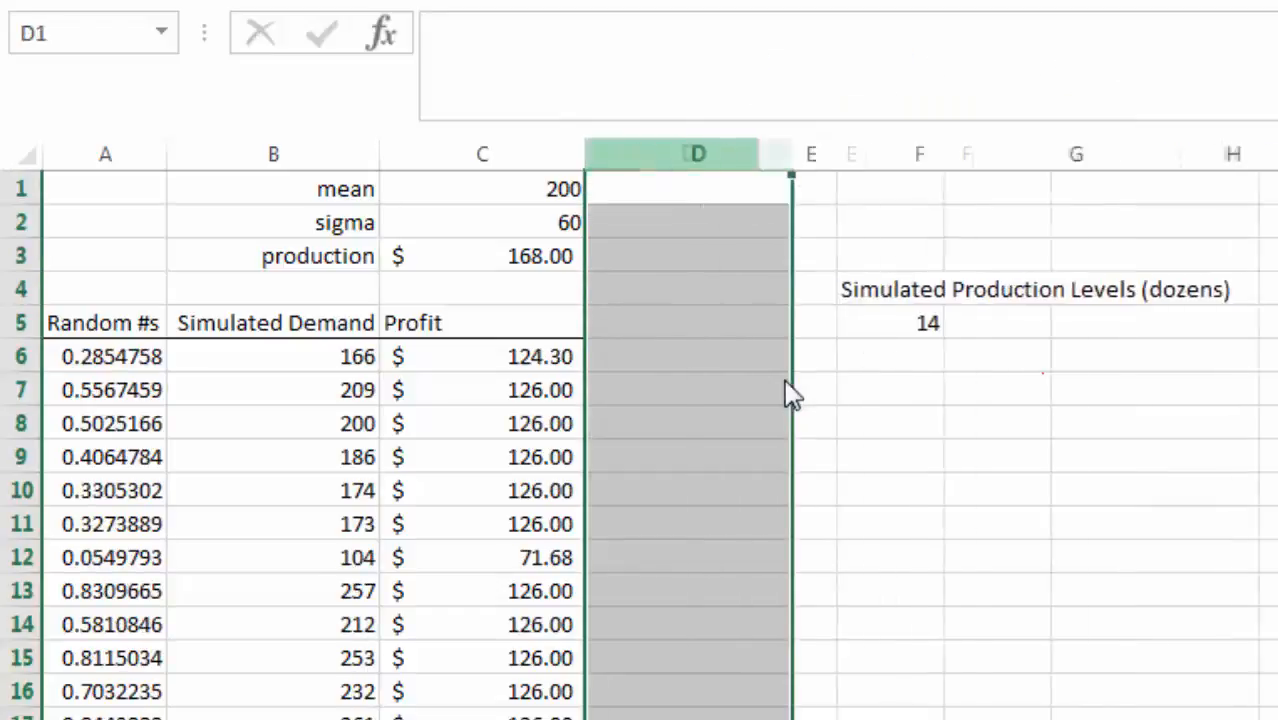
{"action": "left_click", "coordinate": [975, 428]}
- Enter the heading "Simulation" in E5
{"action": "left_click", "coordinate": [862, 334]}
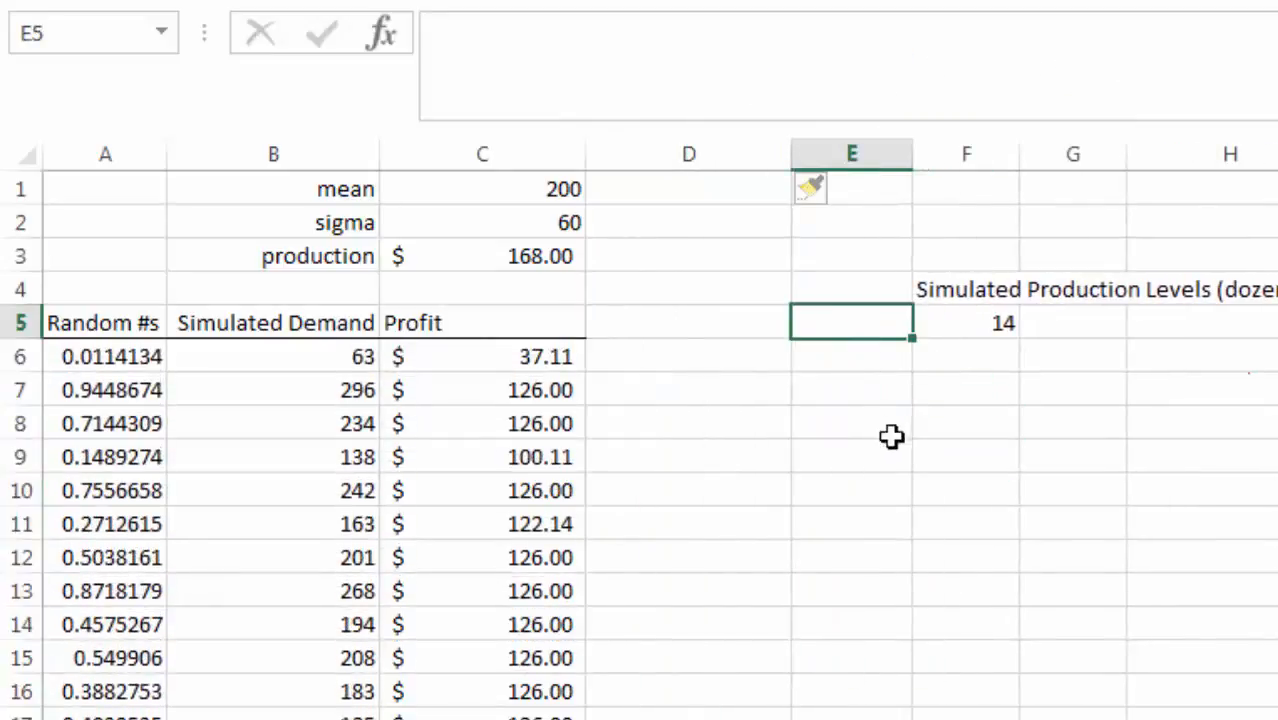
{"action": "type", "text": "Simulation"}
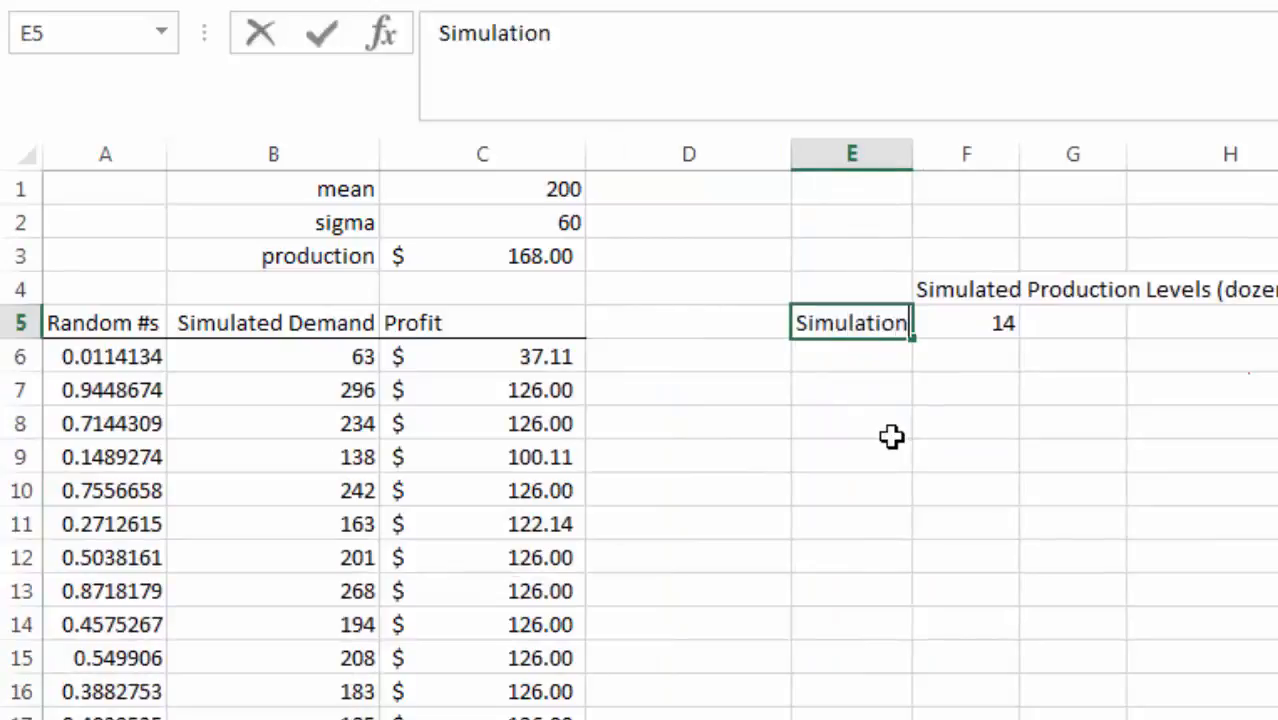
{"action": "key", "text": "Return"}
- Number the simulations 1 to 10 in cells E6:E15 below the Simulation heading
{"action": "type", "text": "1"}
{"action": "key", "text": "Return"}
{"action": "type", "text": "2"}
{"action": "key", "text": "Return"}
{"action": "type", "text": "3"}
{"action": "key", "text": "Return"}
{"action": "type", "text": "4"}
{"action": "key", "text": "Return"}
{"action": "type", "text": "5"}
{"action": "key", "text": "Return"}
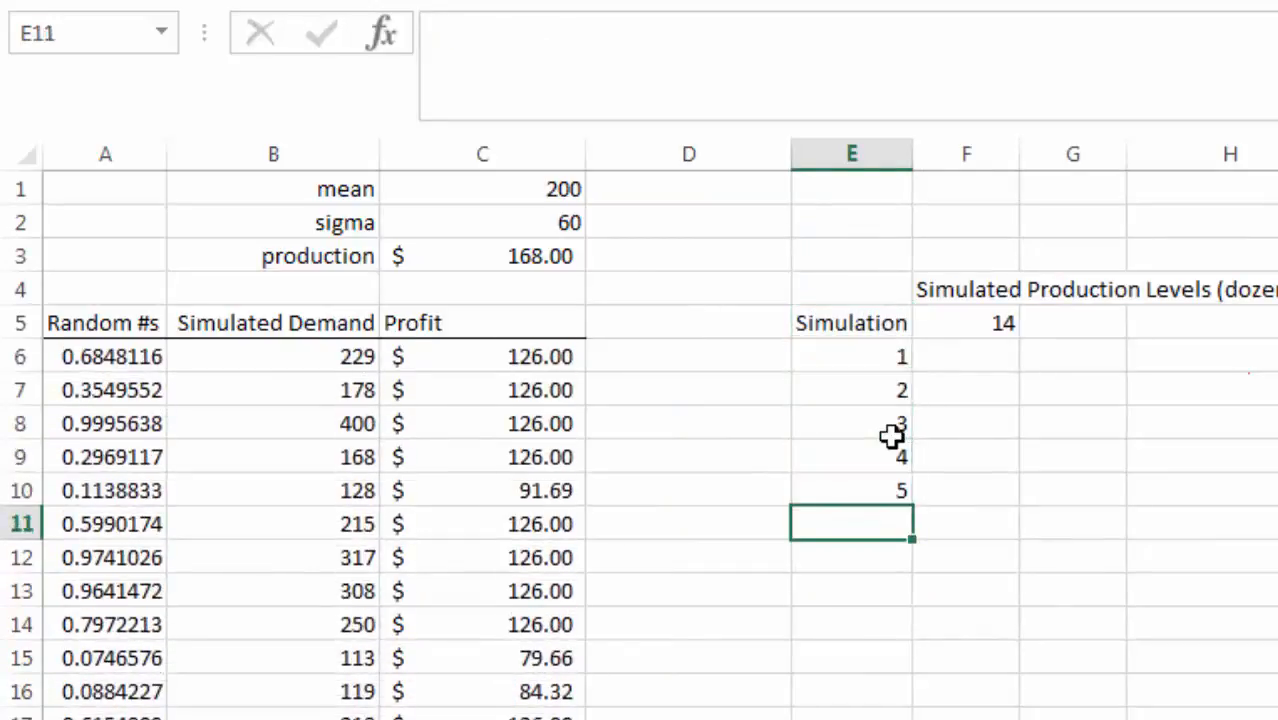
{"action": "type", "text": "6"}
{"action": "key", "text": "Return"}
{"action": "type", "text": "7"}
{"action": "key", "text": "Return"}
{"action": "type", "text": "8"}
{"action": "key", "text": "Return"}
{"action": "type", "text": "9"}
{"action": "key", "text": "Return"}
{"action": "type", "text": "10"}
{"action": "key", "text": "Return"}
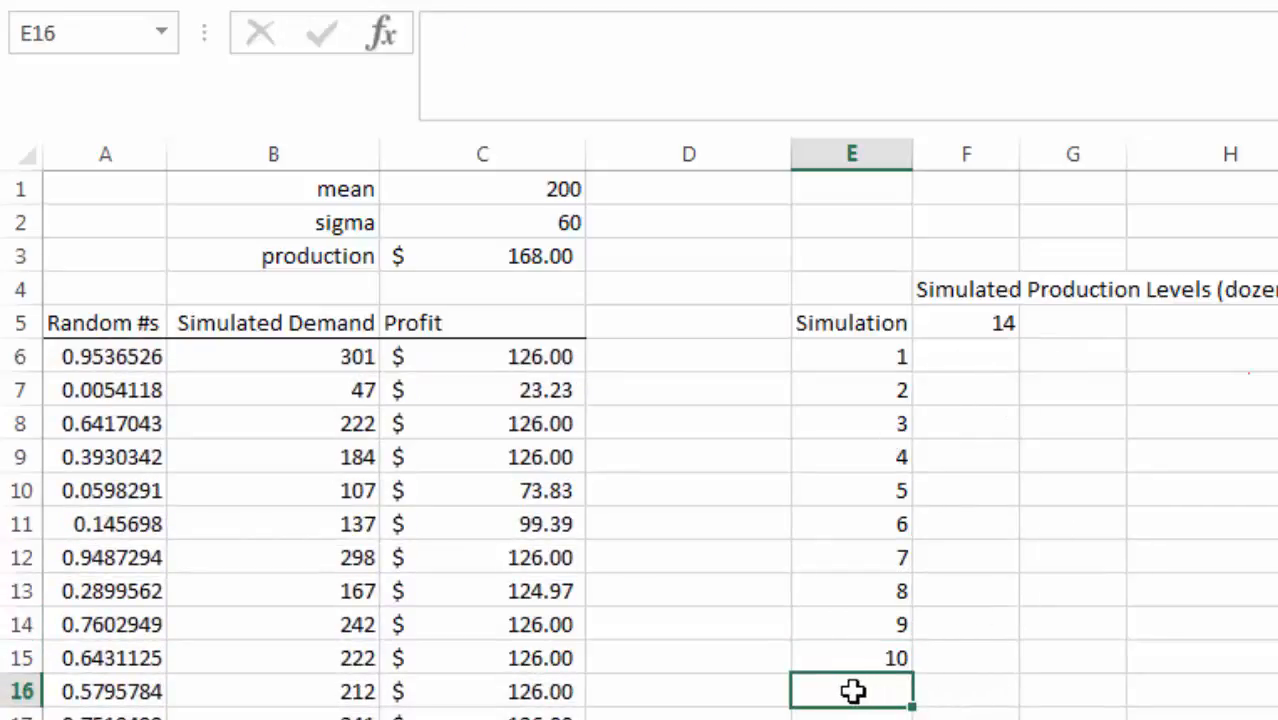
- Enter the label "Avg. Estimated Profit" in E16 below the simulation numbers
{"action": "type", "text": "Avg. Ex"}
{"action": "key", "text": "BackSpace"}
{"action": "type", "text": "stimated Profit"}
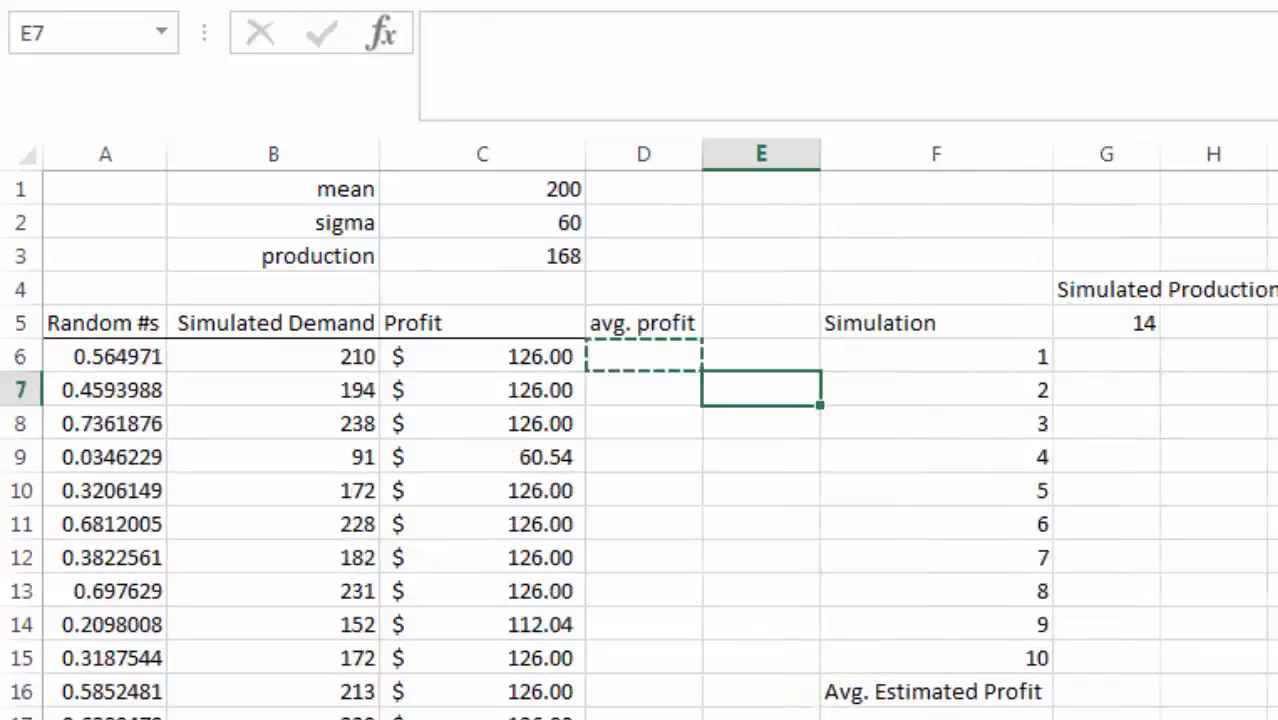
- Add a bottom border under the production level cells G5:M5, keeping the 14 in G5
{"action": "left_click_drag", "start_coordinate": [1118, 330], "coordinate": [1277, 325]}
{"action": "left_click", "coordinate": [960, 208]}
{"action": "left_click", "coordinate": [852, 209]}
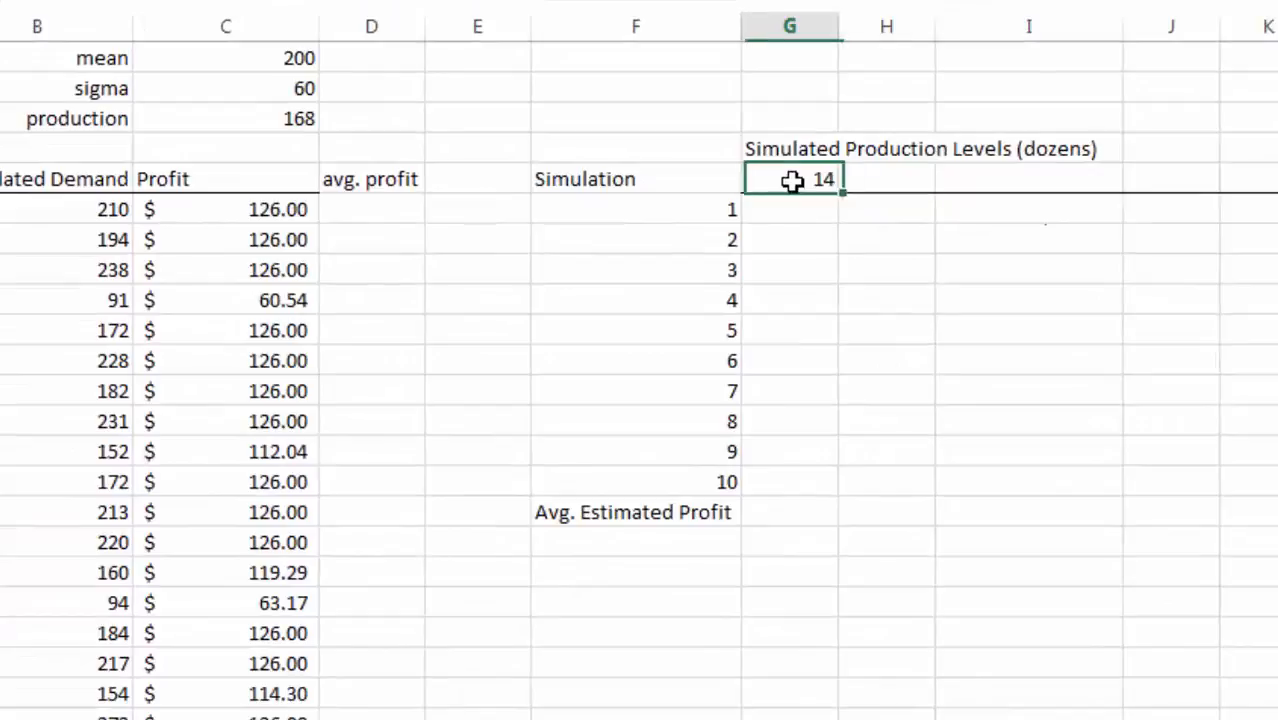
{"action": "key", "text": "Delete"}
{"action": "key", "text": "ctrl+z"}
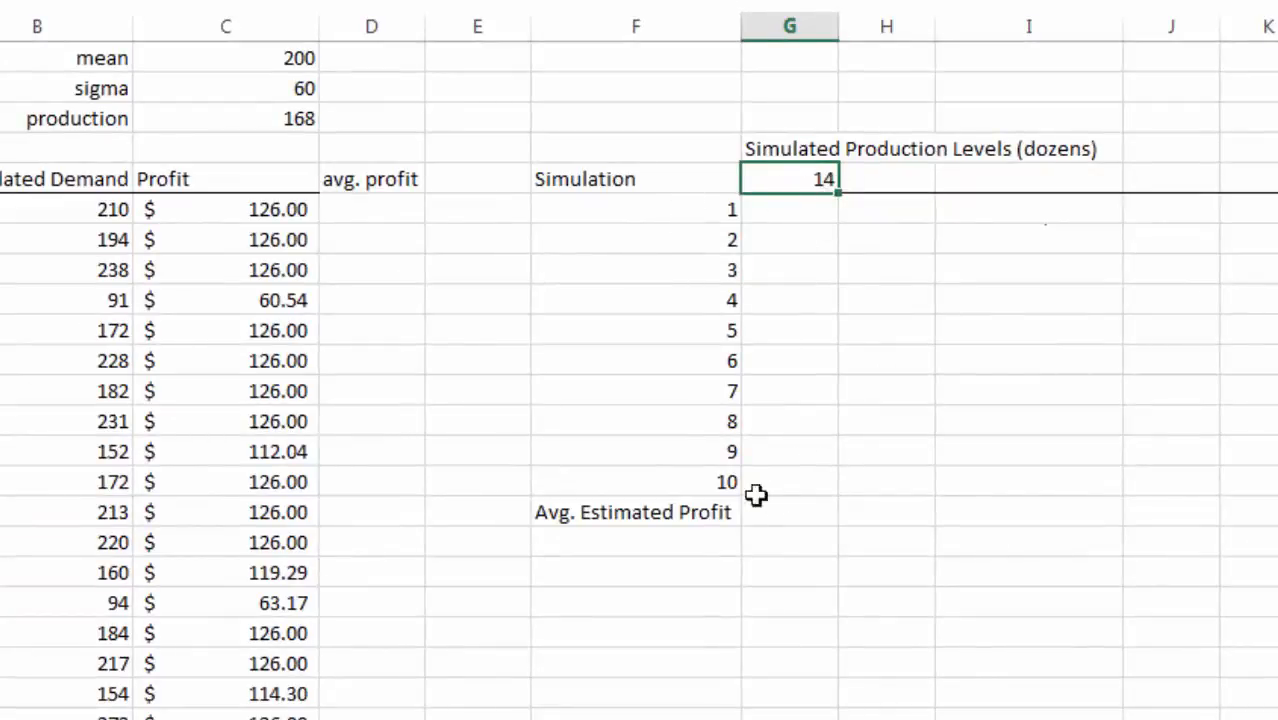
- Enter the production levels 15, 16, 17 and 18 in cells H5:K5
{"action": "left_click", "coordinate": [899, 179]}
{"action": "type", "text": "15"}
{"action": "key", "text": "Return"}
{"action": "key", "text": "Up"}
{"action": "key", "text": "Right"}
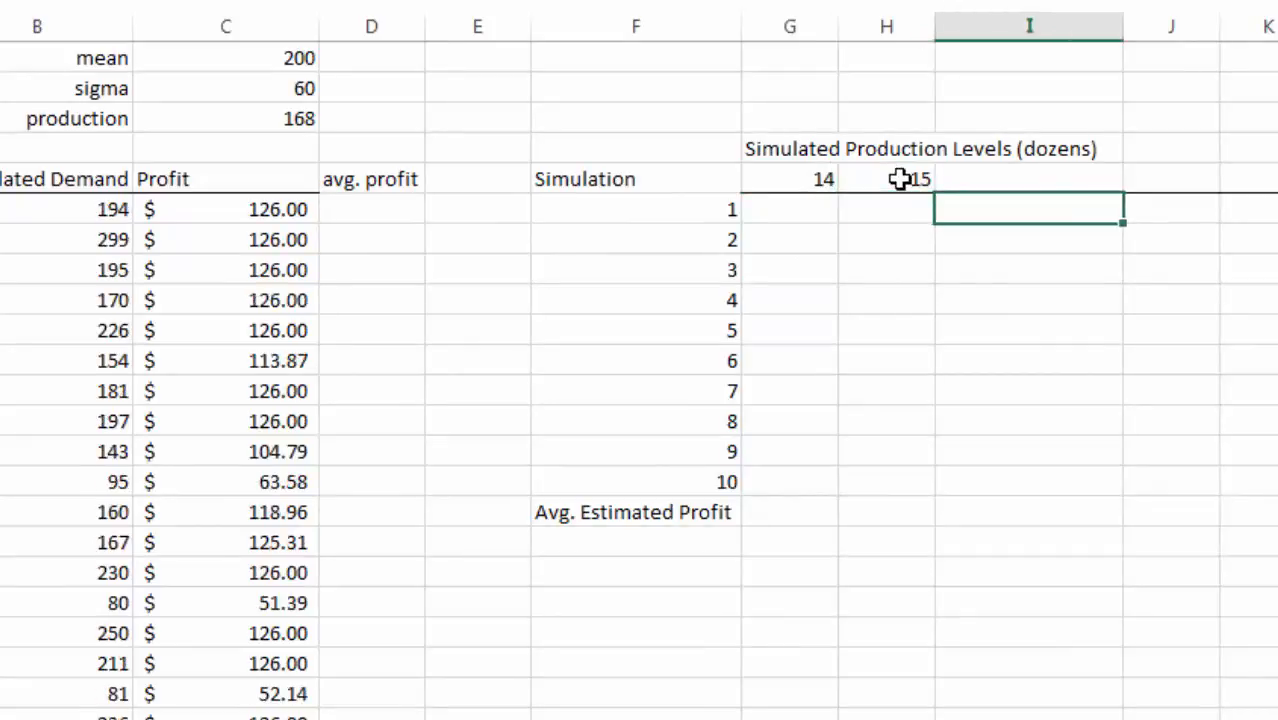
{"action": "type", "text": "16"}
{"action": "key", "text": "Tab"}
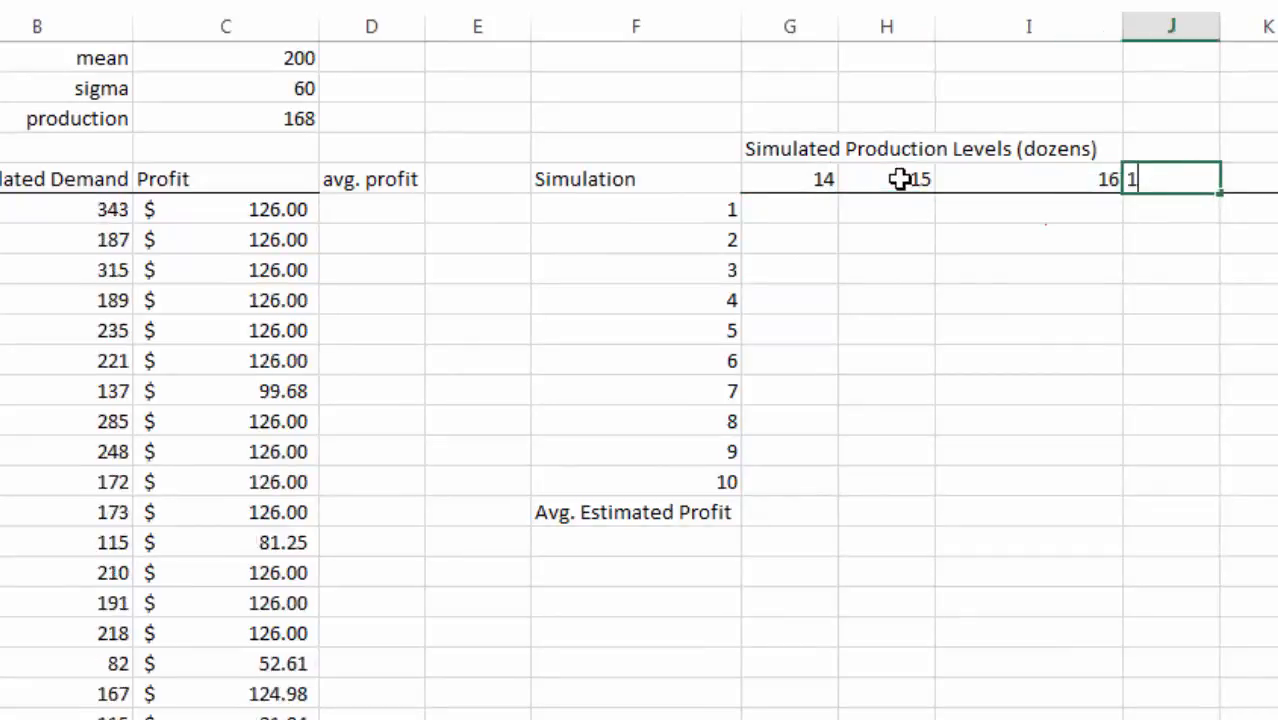
{"action": "key", "text": "Tab"}
{"action": "type", "text": "18"}
{"action": "key", "text": "Tab"}
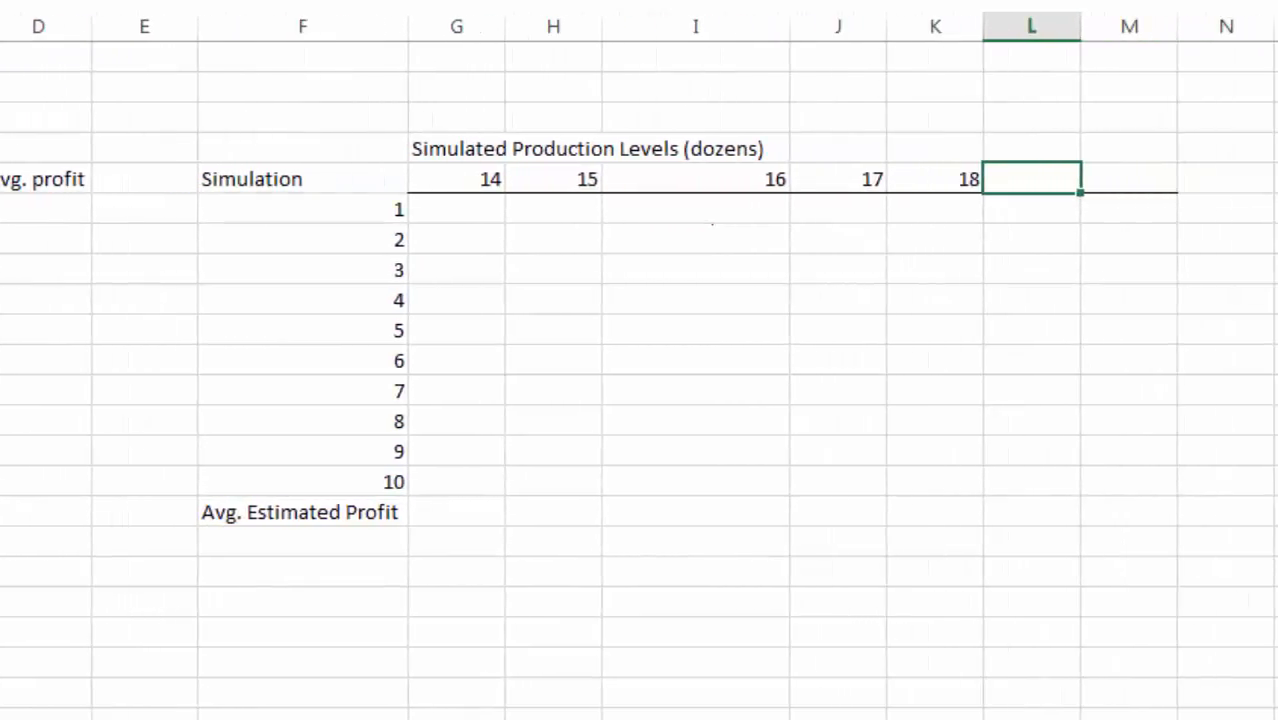
- Switch to Calculator to convert 18 dozen into single units, and minimize it
{"action": "left_click", "coordinate": [310, 719]}
{"action": "key", "text": "Escape"}
{"action": "key", "text": "Return"}
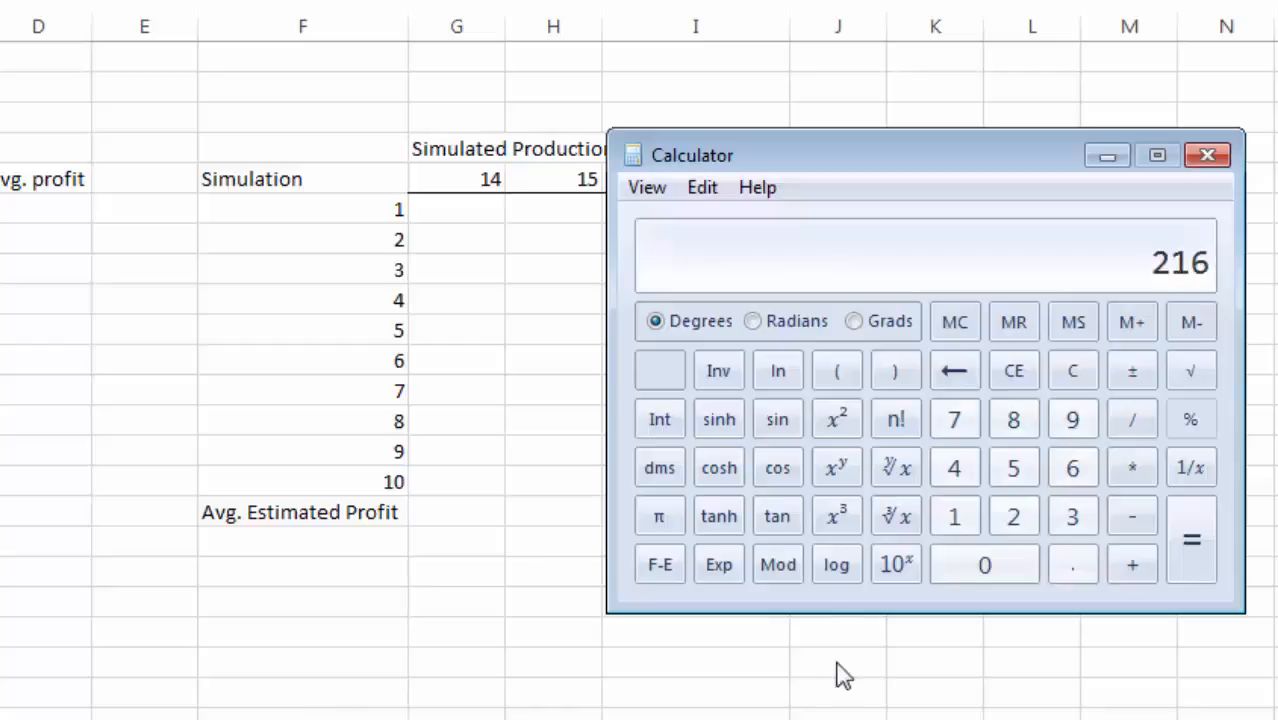
{"action": "left_click", "coordinate": [1104, 151]}
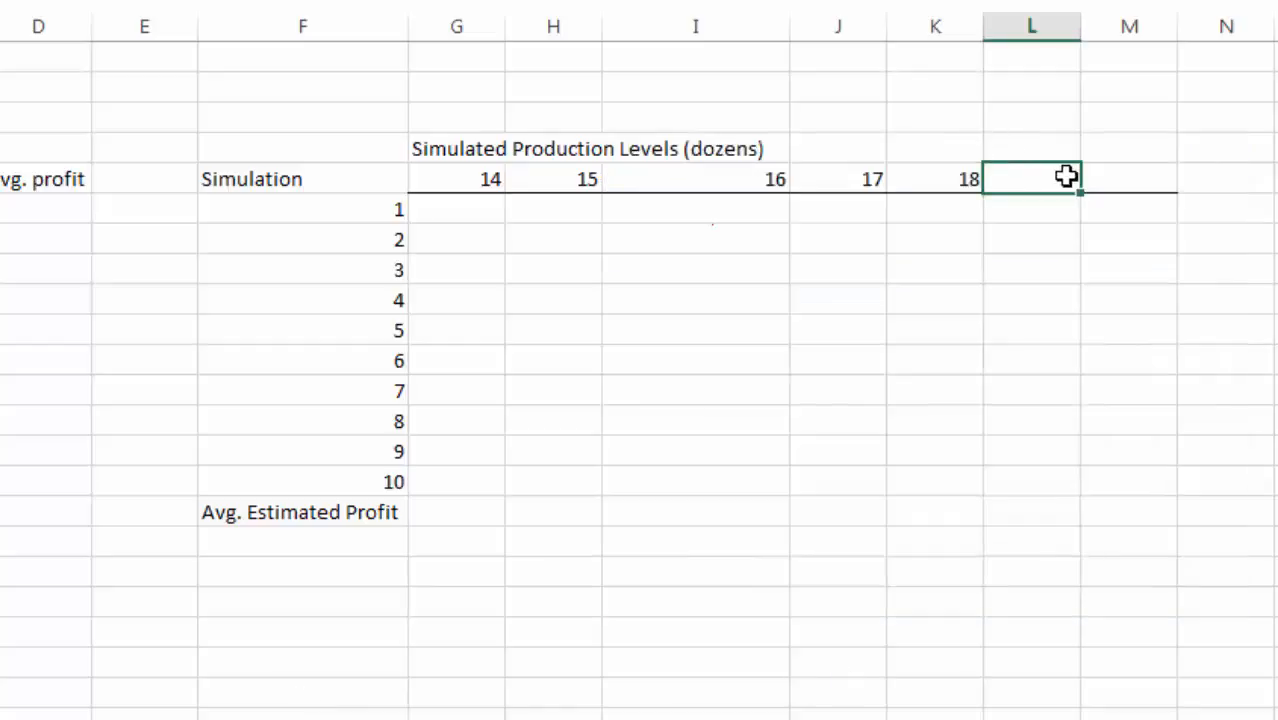
- Enter the production levels 19 and 20 in L5:M5 and narrow column I to match its neighbours
{"action": "type", "text": "19"}
{"action": "key", "text": "Tab"}
{"action": "type", "text": "20"}
{"action": "key", "text": "Tab"}
{"action": "left_click_drag", "start_coordinate": [790, 30], "coordinate": [700, 27]}
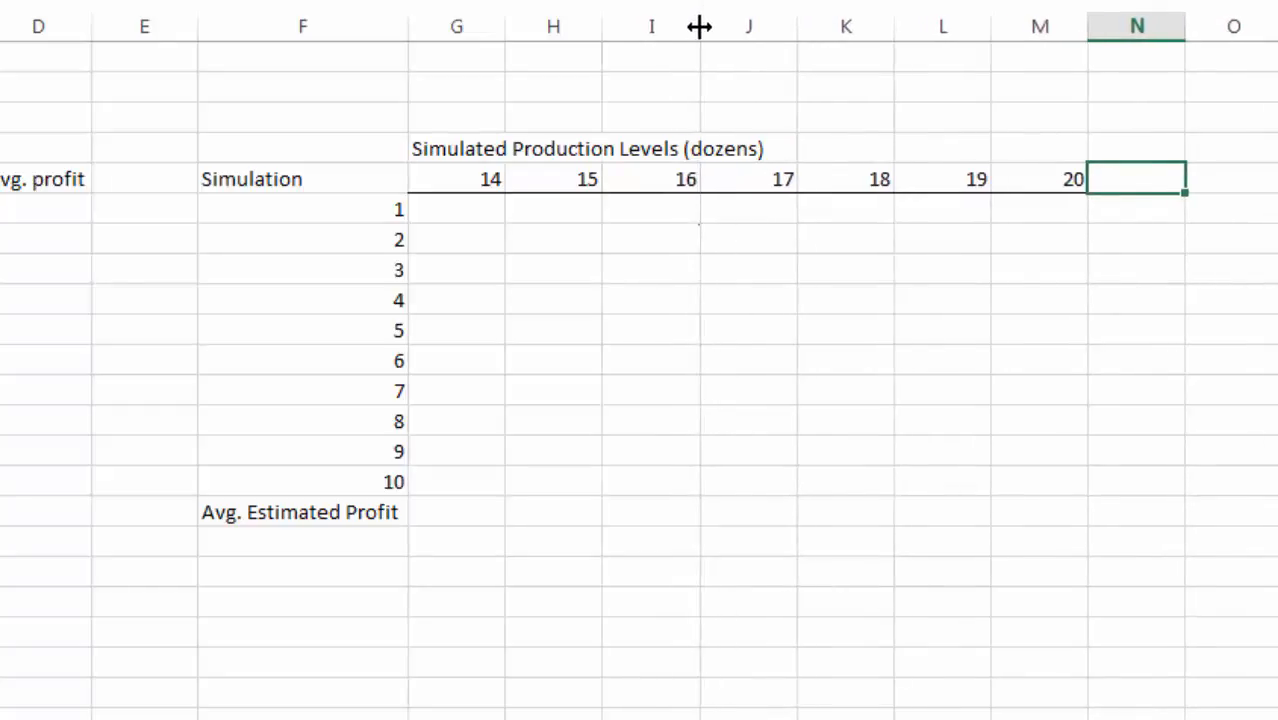
- Add a bottom border under the simulation 10 row across F15:M15
{"action": "left_click", "coordinate": [350, 484]}
{"action": "left_click_drag", "start_coordinate": [351, 485], "coordinate": [901, 497]}
{"action": "left_click_drag", "start_coordinate": [1041, 485], "coordinate": [337, 478]}
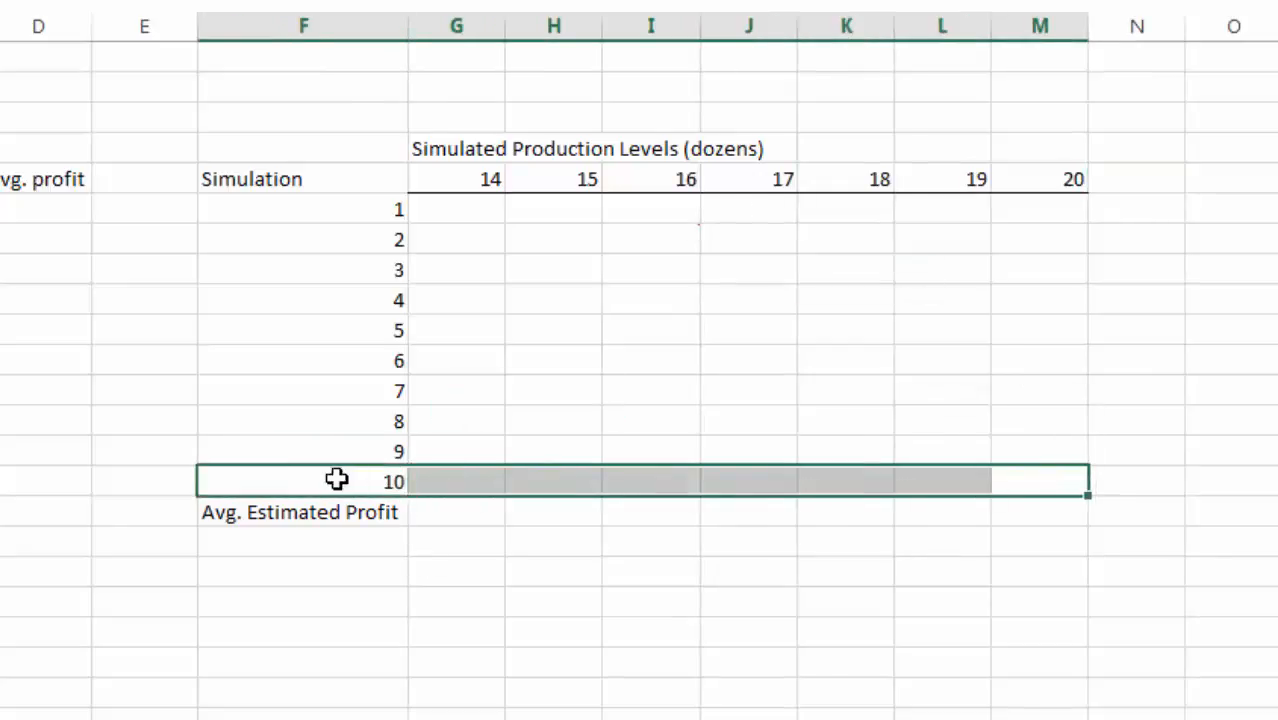
{"action": "key", "text": "alt+h"}
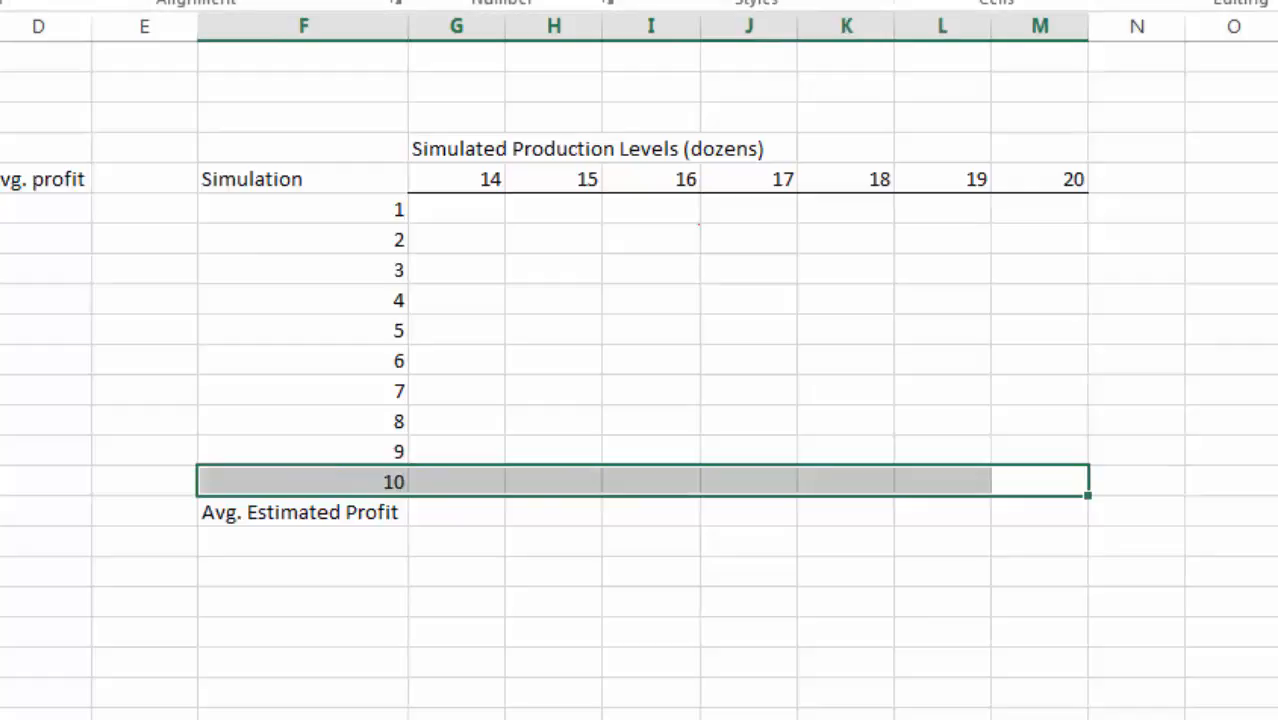
{"action": "left_click", "coordinate": [456, 604]}
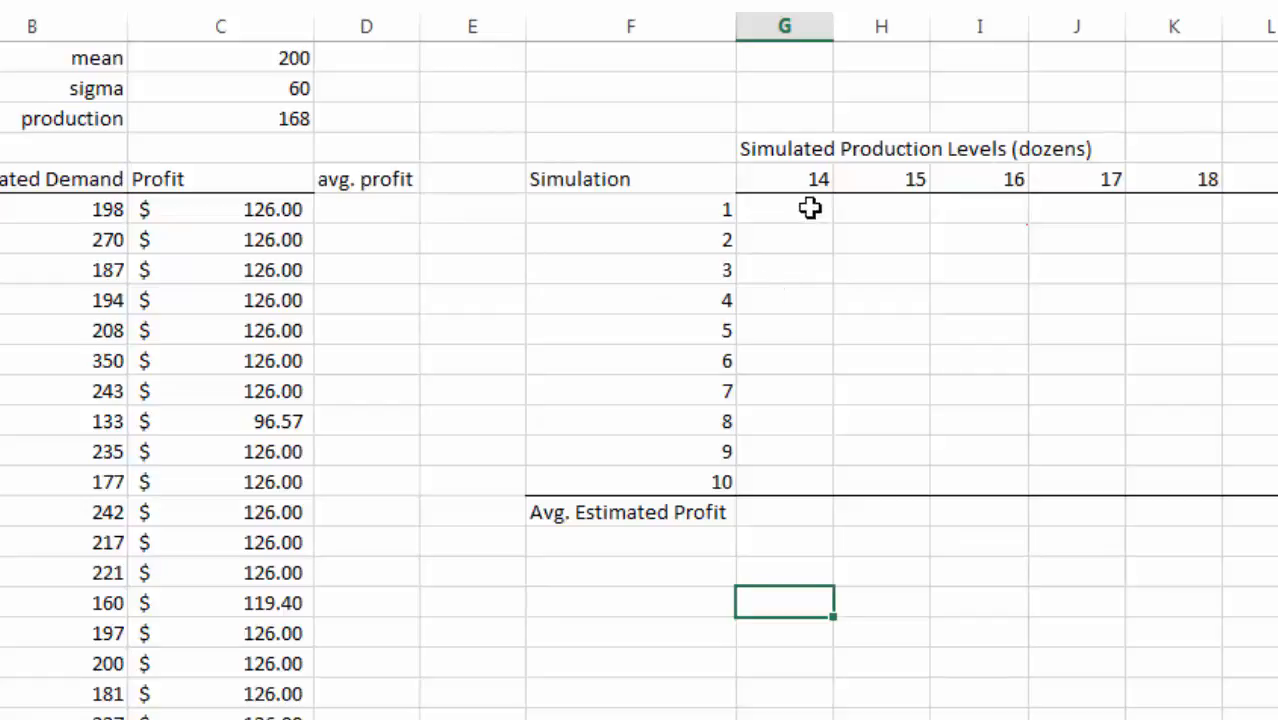
- Calculate the average profit in D6 with the formula =average(c6:c1005)
{"action": "left_click", "coordinate": [391, 199]}
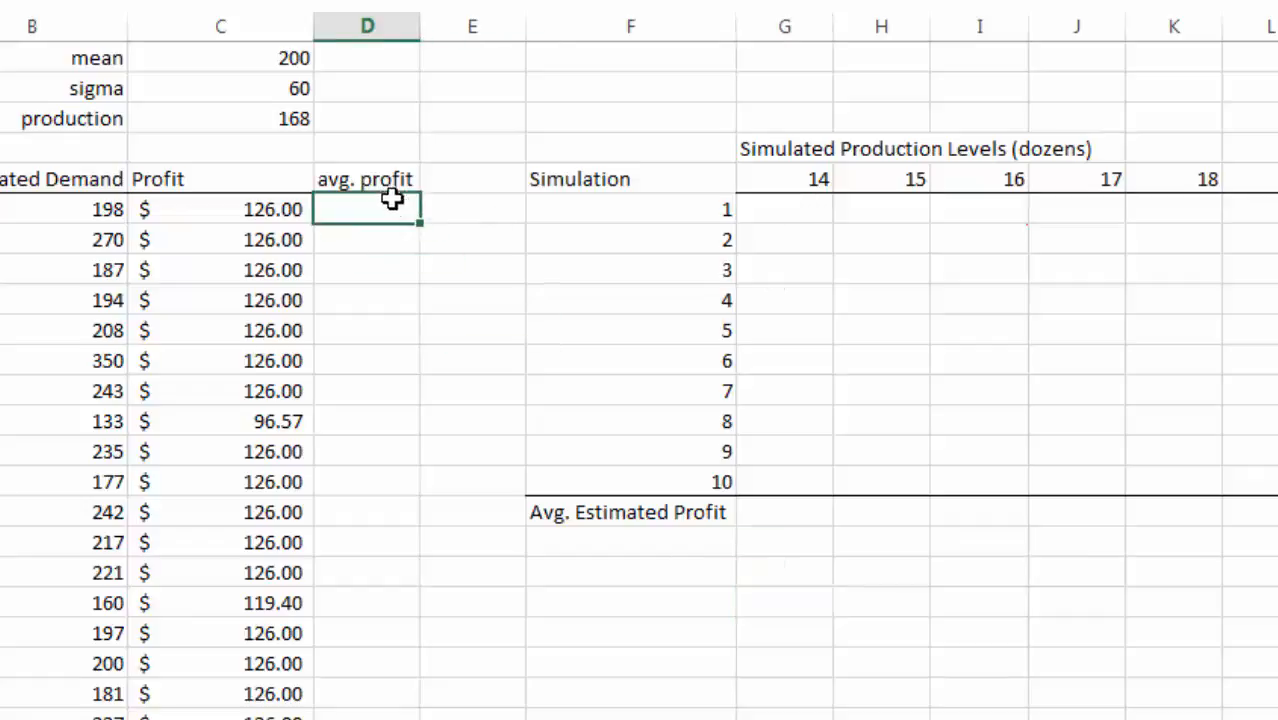
{"action": "type", "text": "=average("}
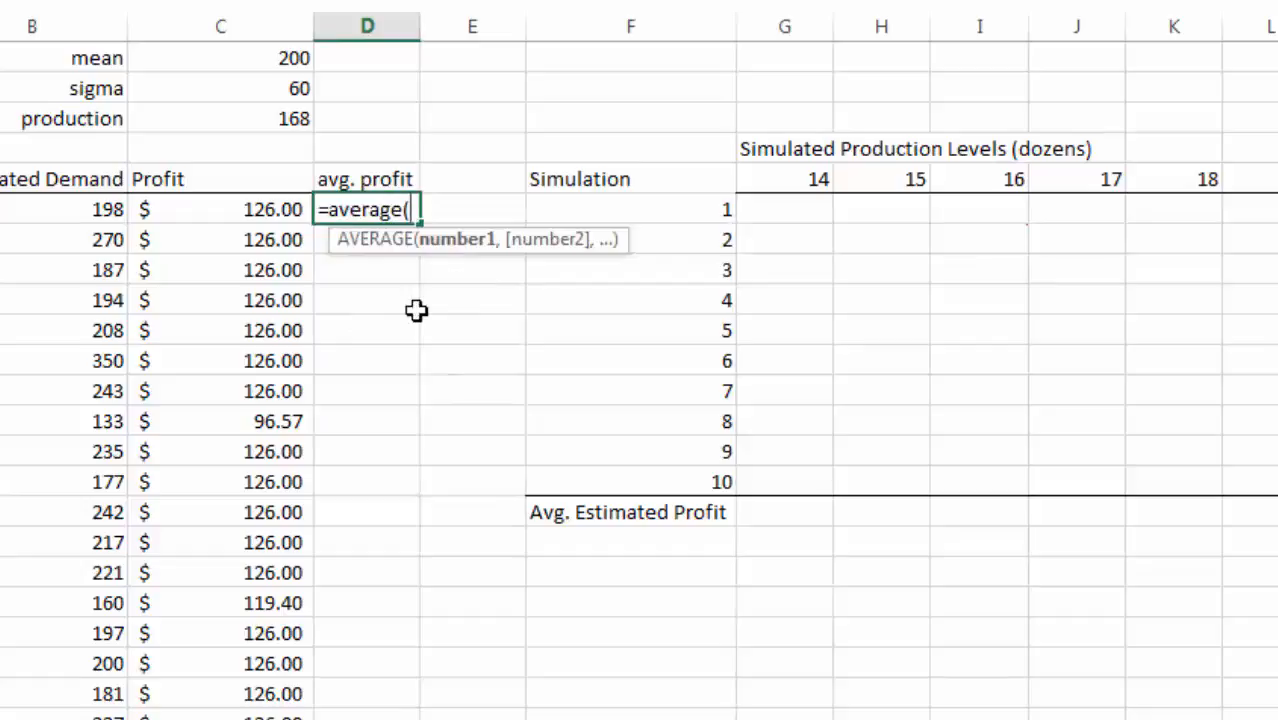
{"action": "type", "text": "c"}
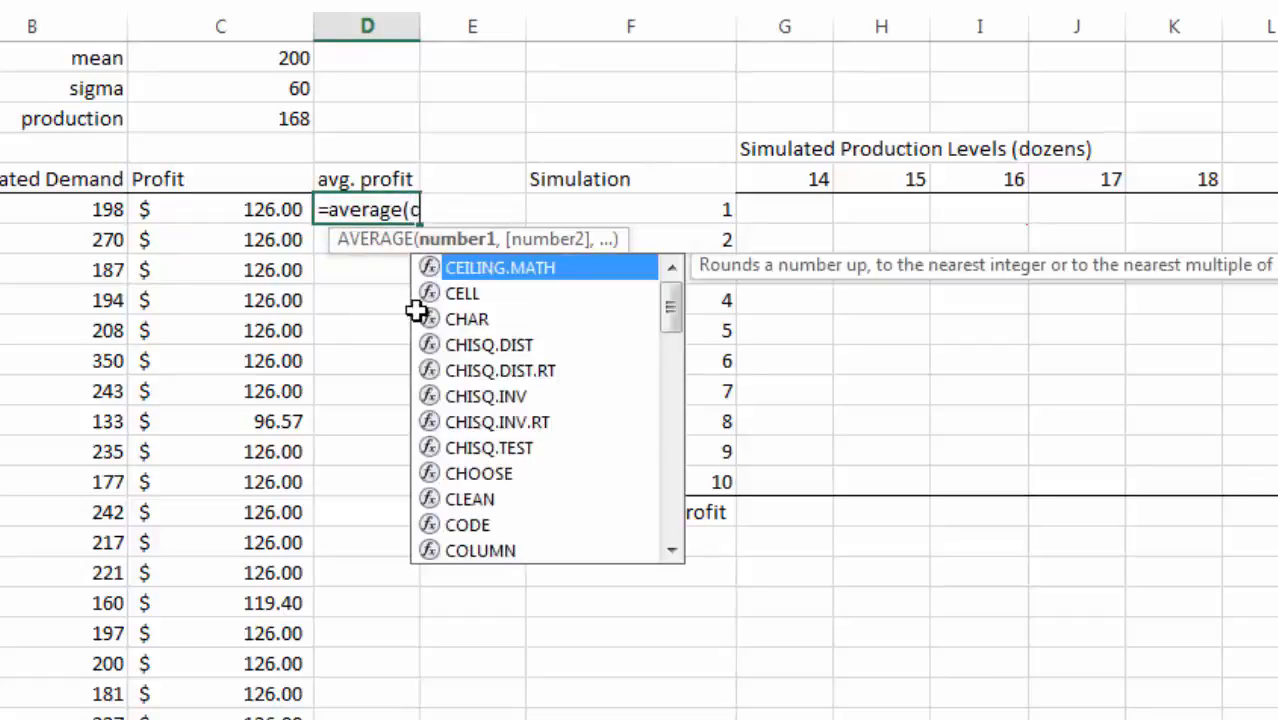
{"action": "type", "text": "6:c1005"}
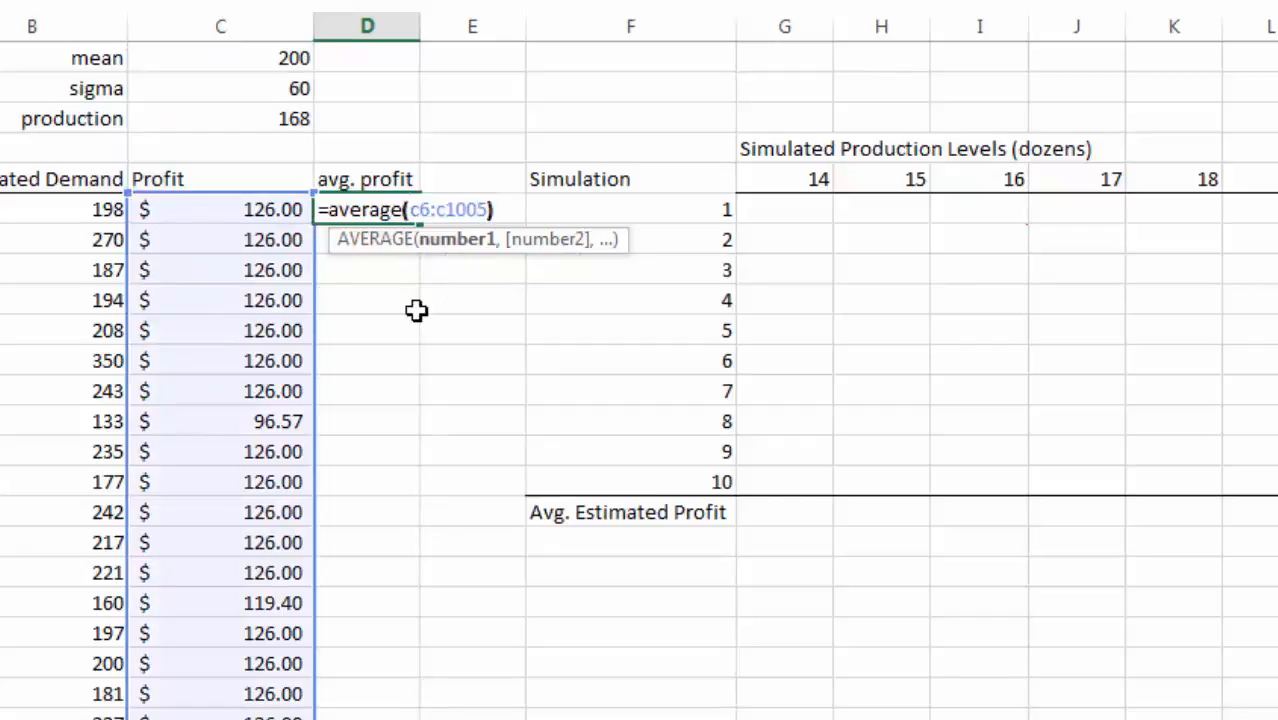
{"action": "key", "text": "Return"}
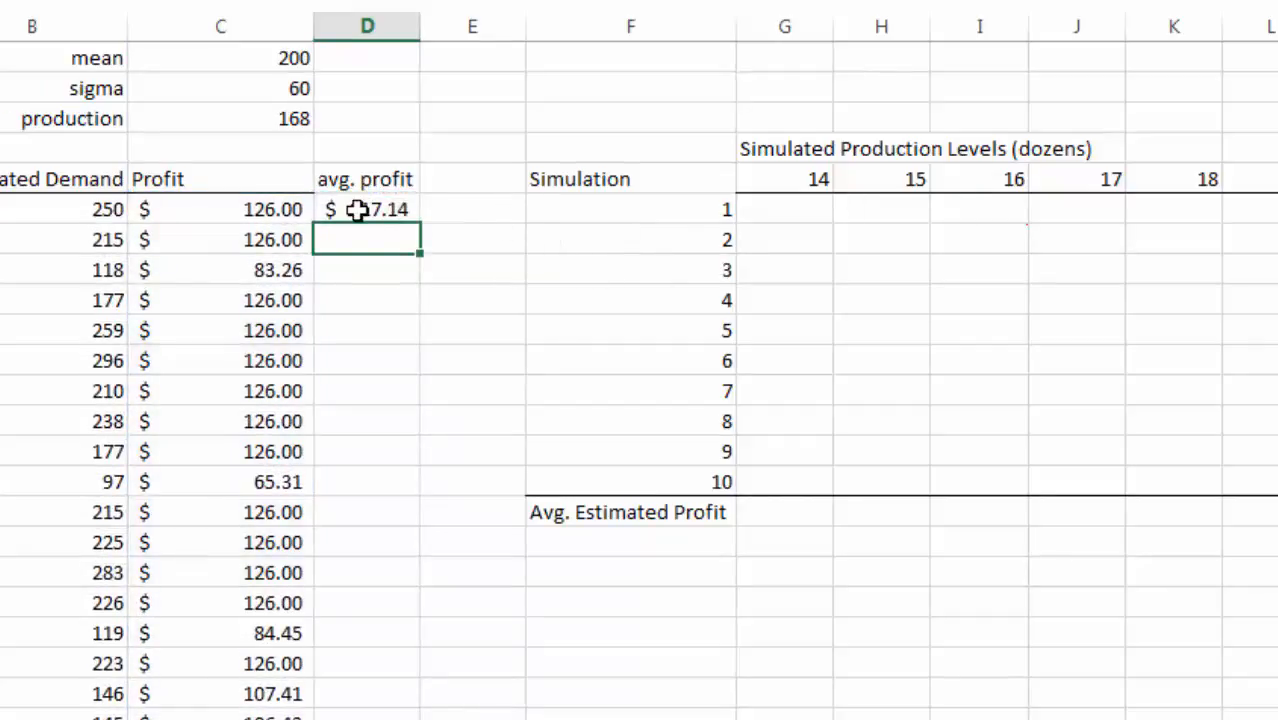
- Record the first three average-profit results for 14 dozen in G6:G8: 117.14, 116.03 and 116.79
{"action": "left_click", "coordinate": [791, 212]}
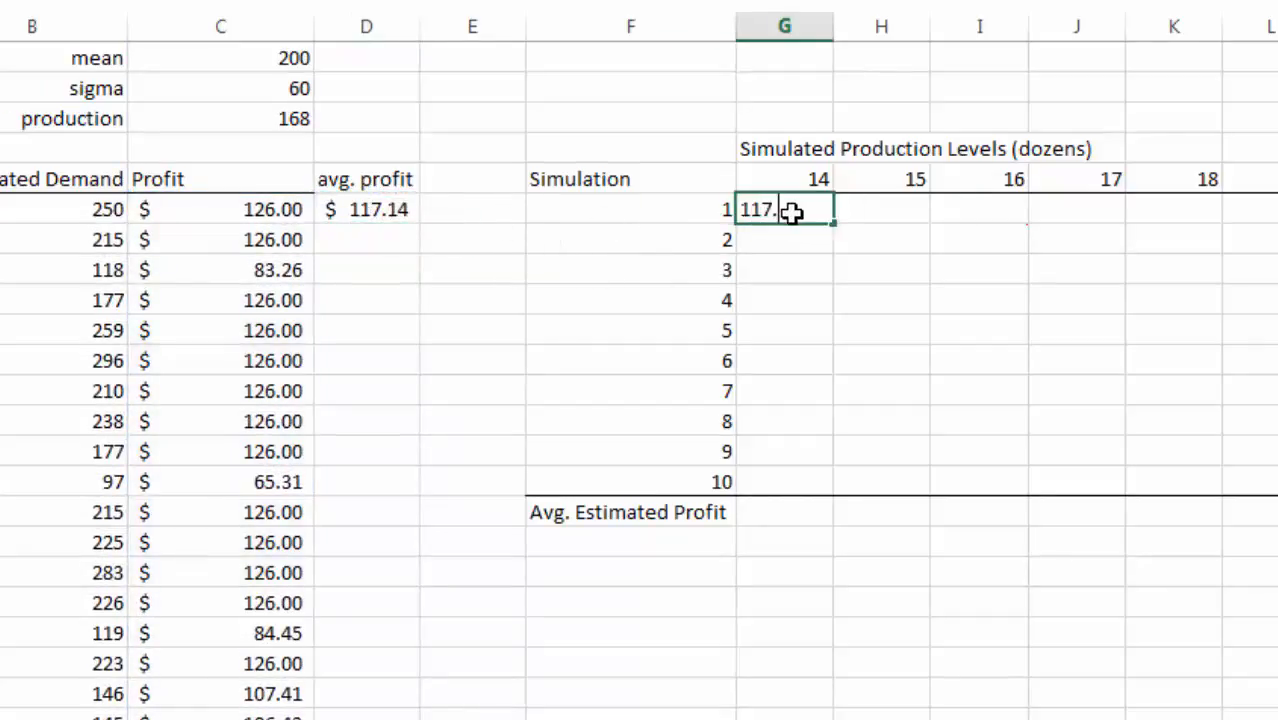
{"action": "type", "text": "117.14"}
{"action": "key", "text": "Return"}
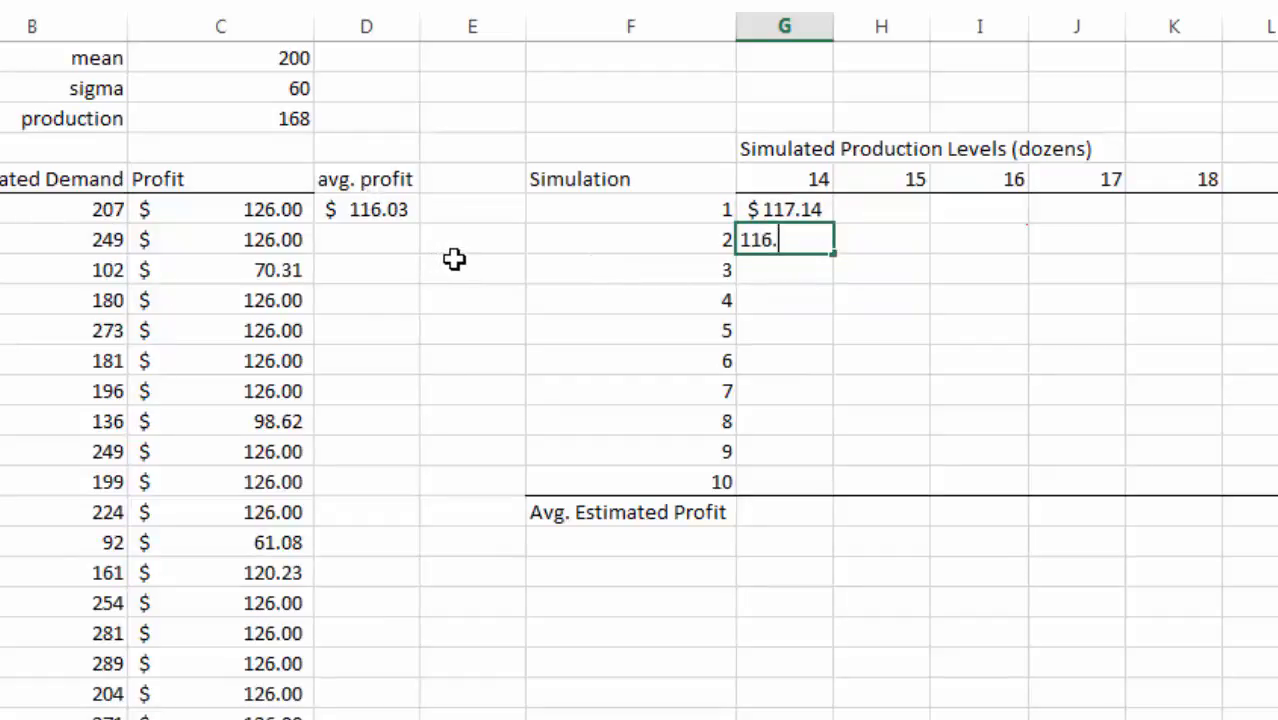
{"action": "key", "text": "Return"}
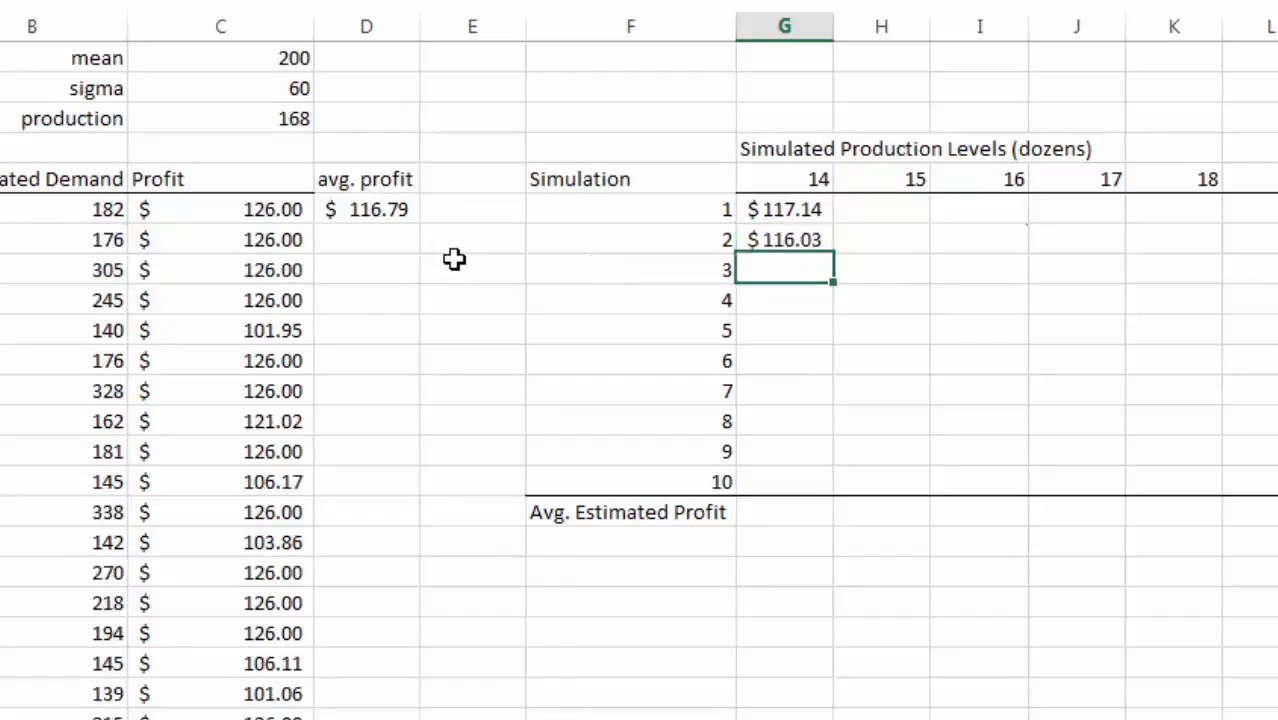
{"action": "type", "text": "116."}
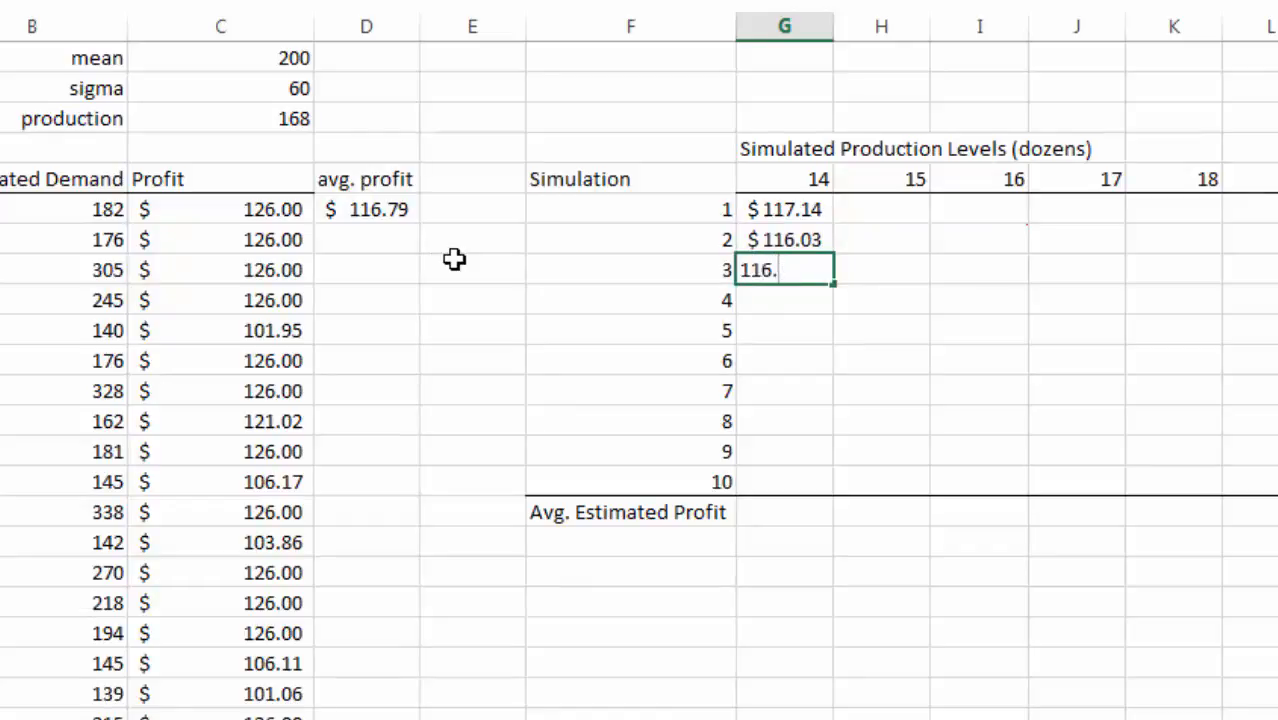
{"action": "type", "text": "79"}
{"action": "key", "text": "Return"}
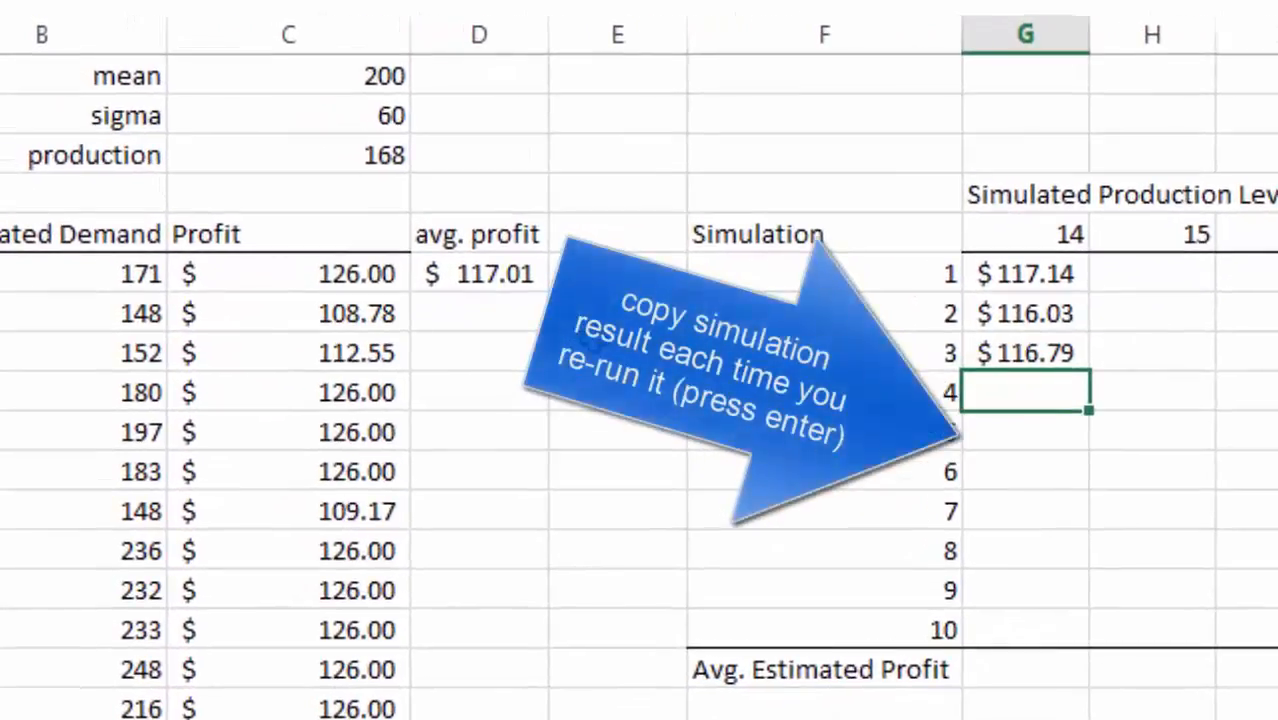
- Record simulation results 4 to 7 for 14 dozen in G9:G12: 117.01, 116.37, 117.06 and 116.12
{"action": "type", "text": "117.01"}
{"action": "key", "text": "Return"}
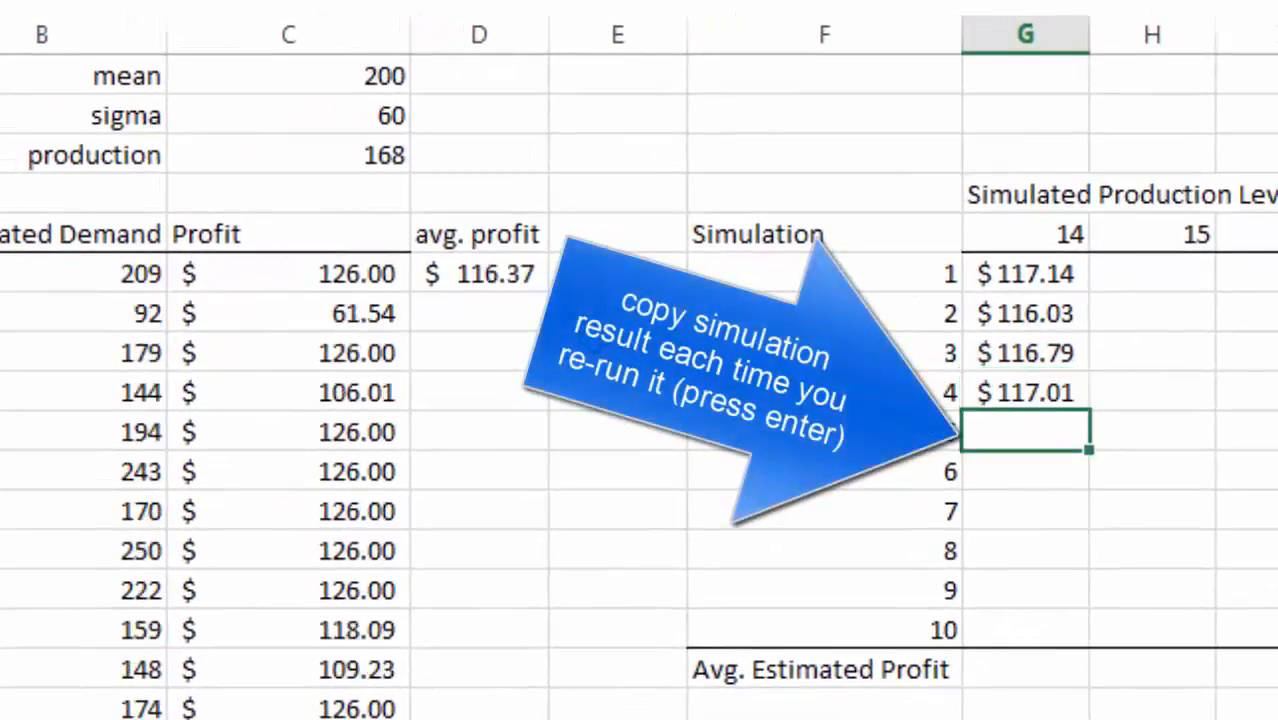
{"action": "type", "text": "116.37"}
{"action": "key", "text": "Return"}
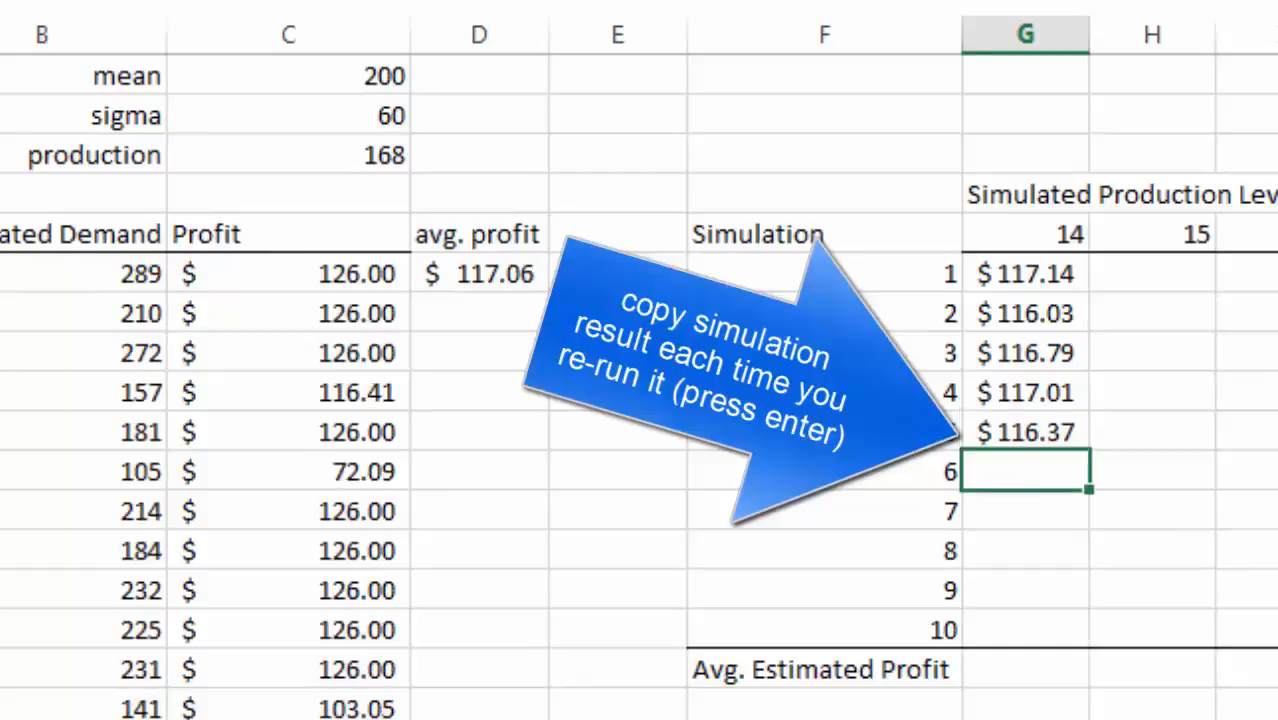
{"action": "type", "text": "117.06"}
{"action": "key", "text": "Return"}
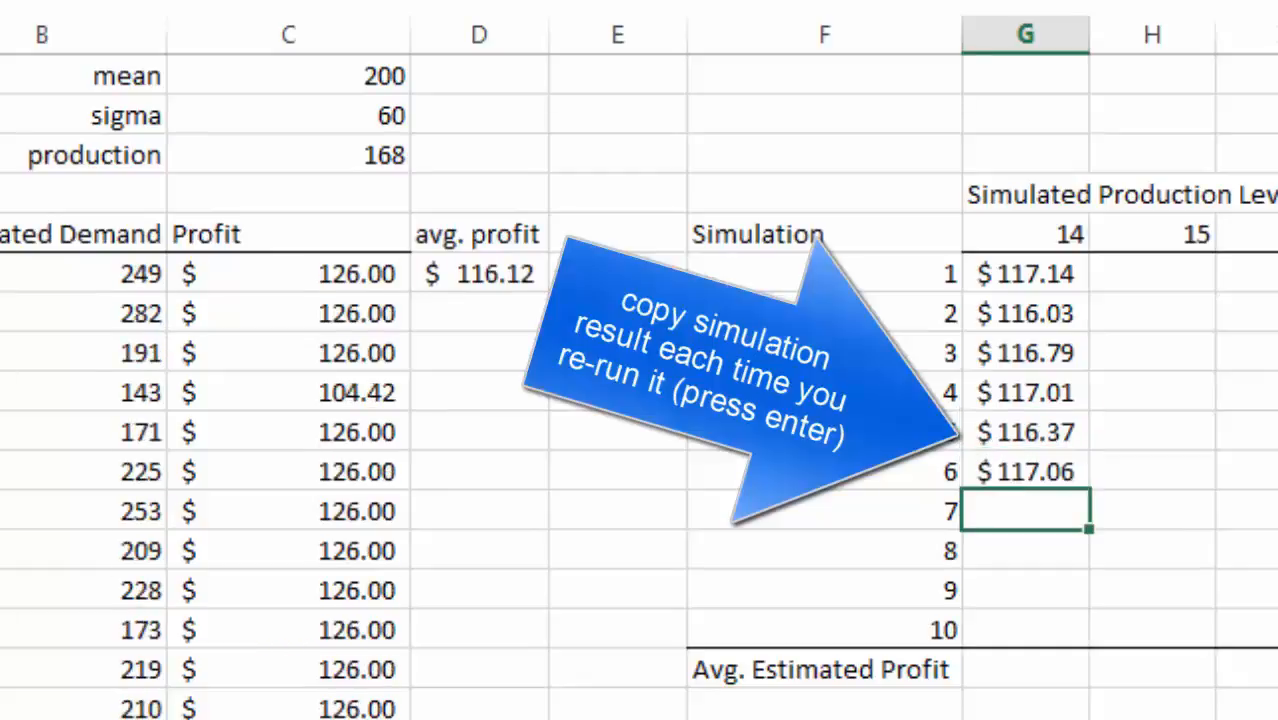
{"action": "type", "text": "116.12"}
{"action": "key", "text": "Return"}
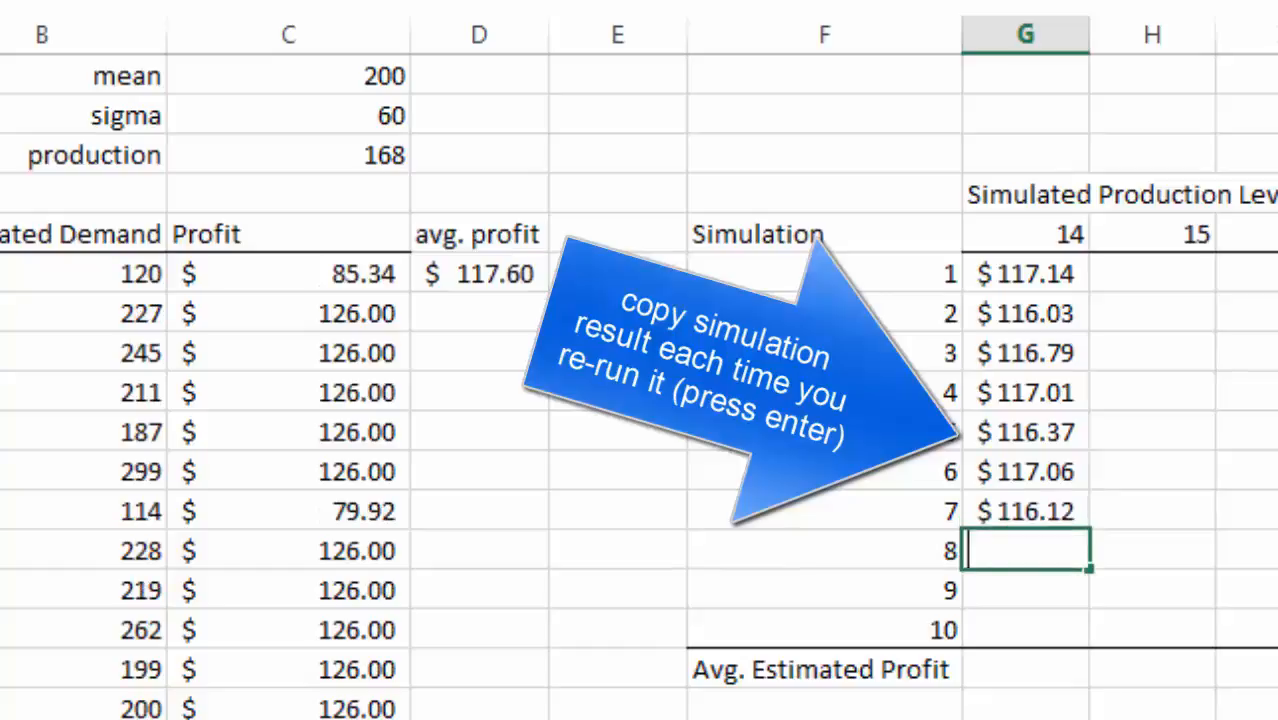
- Record the last three simulation results for 14 dozen in G13:G15: 117.60, 116.33 and 116.68
{"action": "type", "text": "117.60"}
{"action": "key", "text": "Return"}
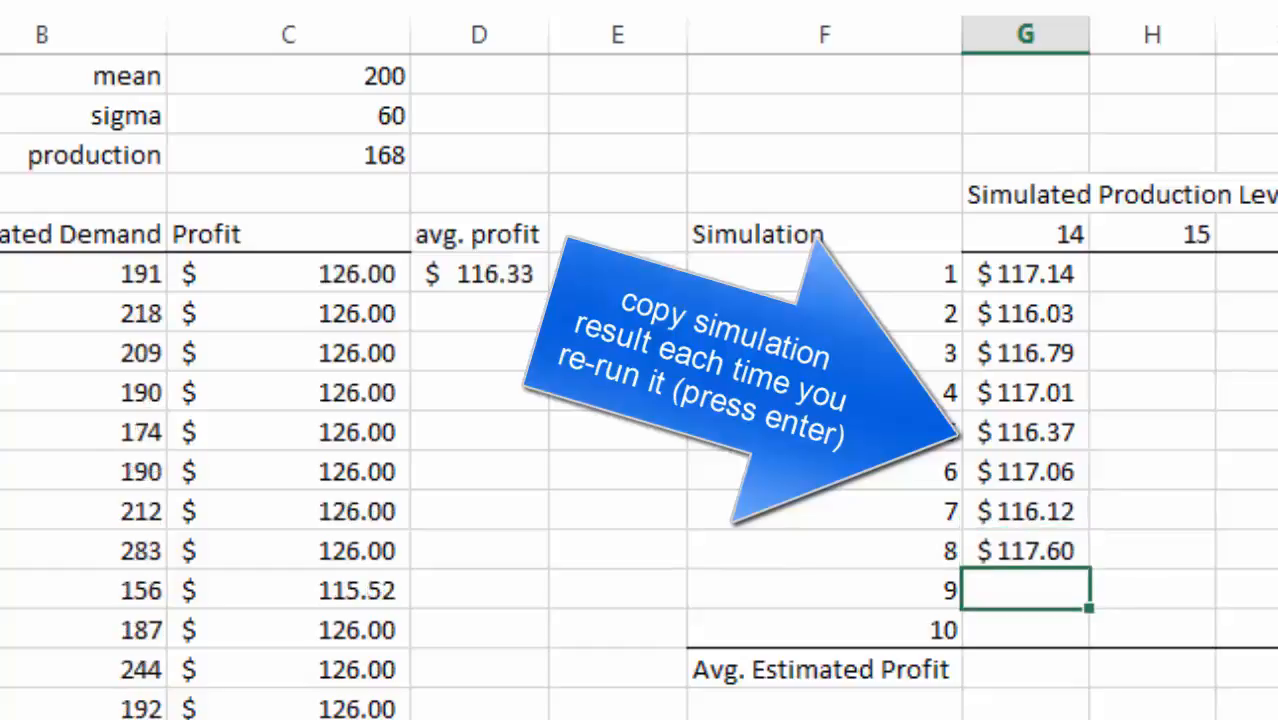
{"action": "type", "text": "116.33"}
{"action": "key", "text": "Return"}
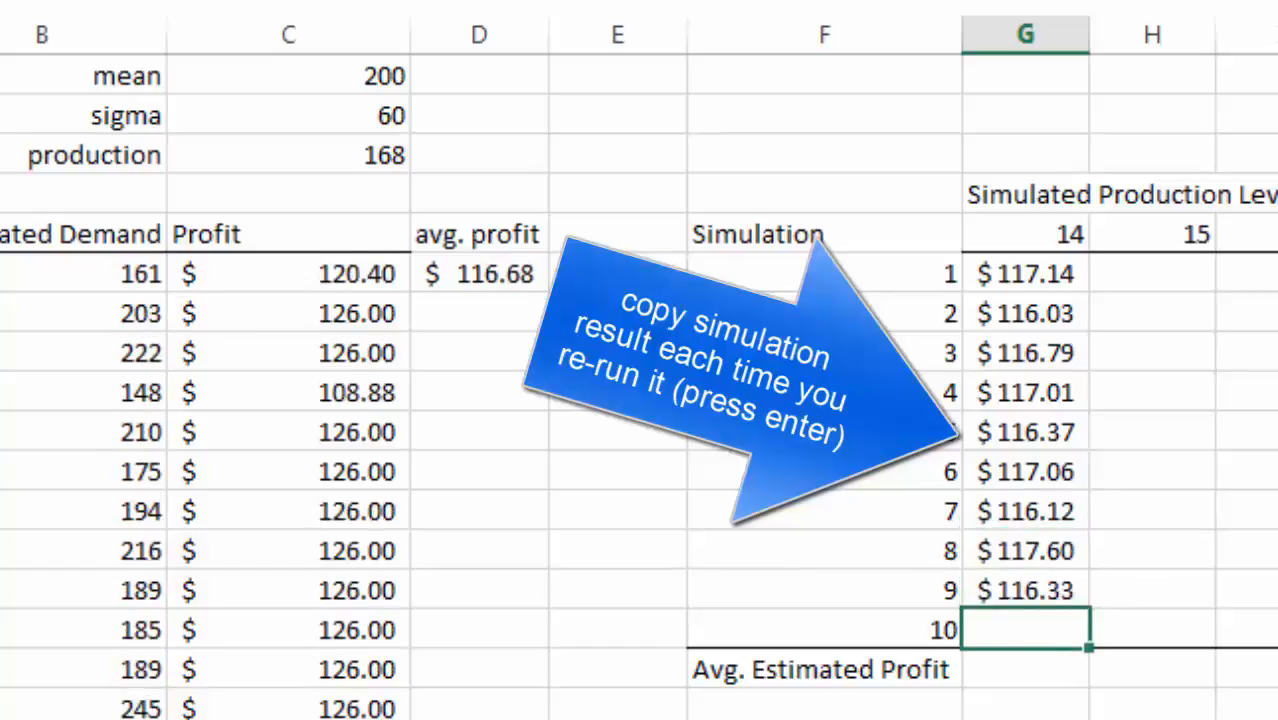
{"action": "type", "text": "116.68"}
{"action": "key", "text": "Return"}
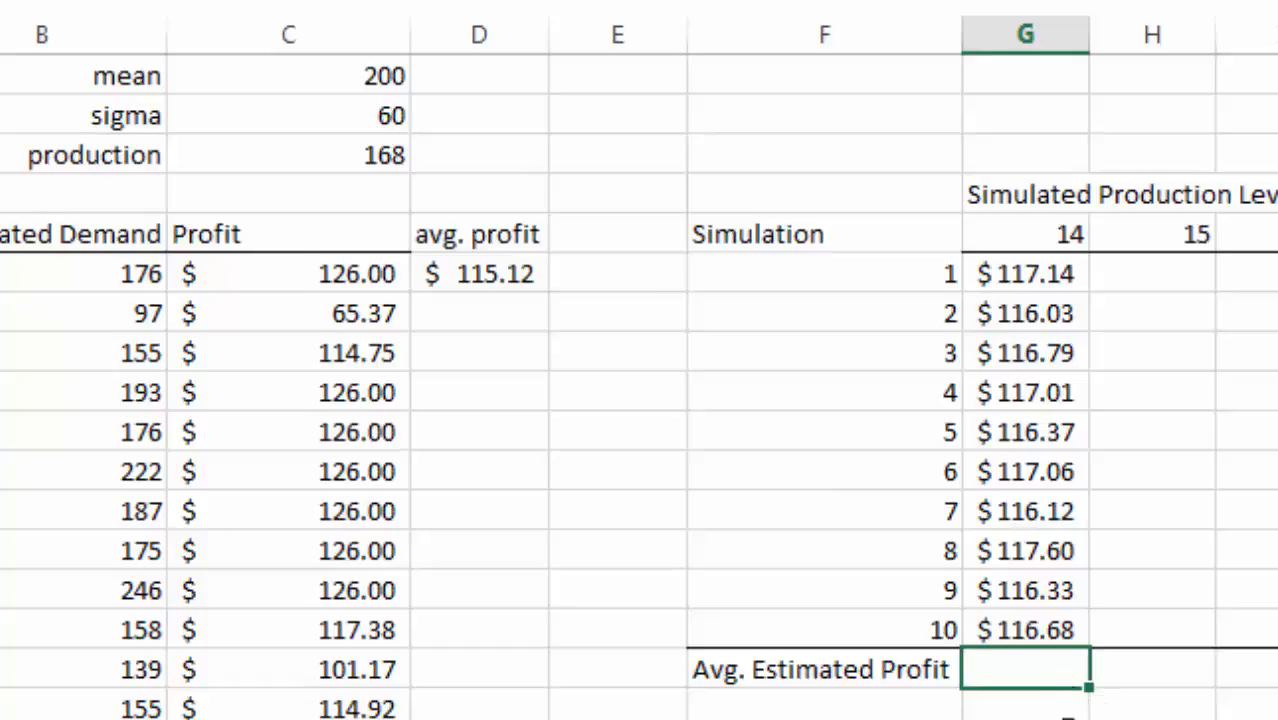
- Calculate the average estimated profit for 14 dozen in G16 with the formula =AVERAGE(G6:G15)
{"action": "type", "text": "=average("}
{"action": "left_click_drag", "start_coordinate": [1035, 275], "coordinate": [1058, 613]}
{"action": "key", "text": "Return"}
{"action": "left_click", "coordinate": [1045, 675]}
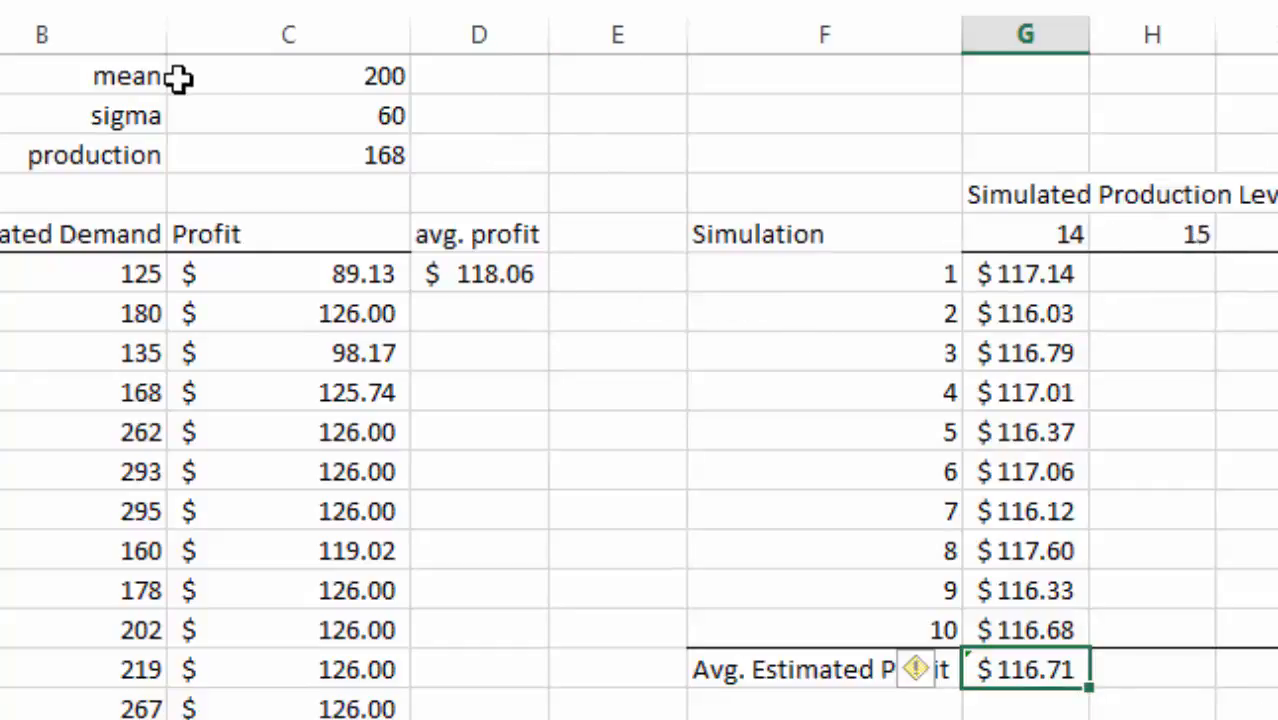
- Change the production formula in C3 to =12*H5 so the simulation uses the 15 dozen level
{"action": "left_click", "coordinate": [276, 155]}
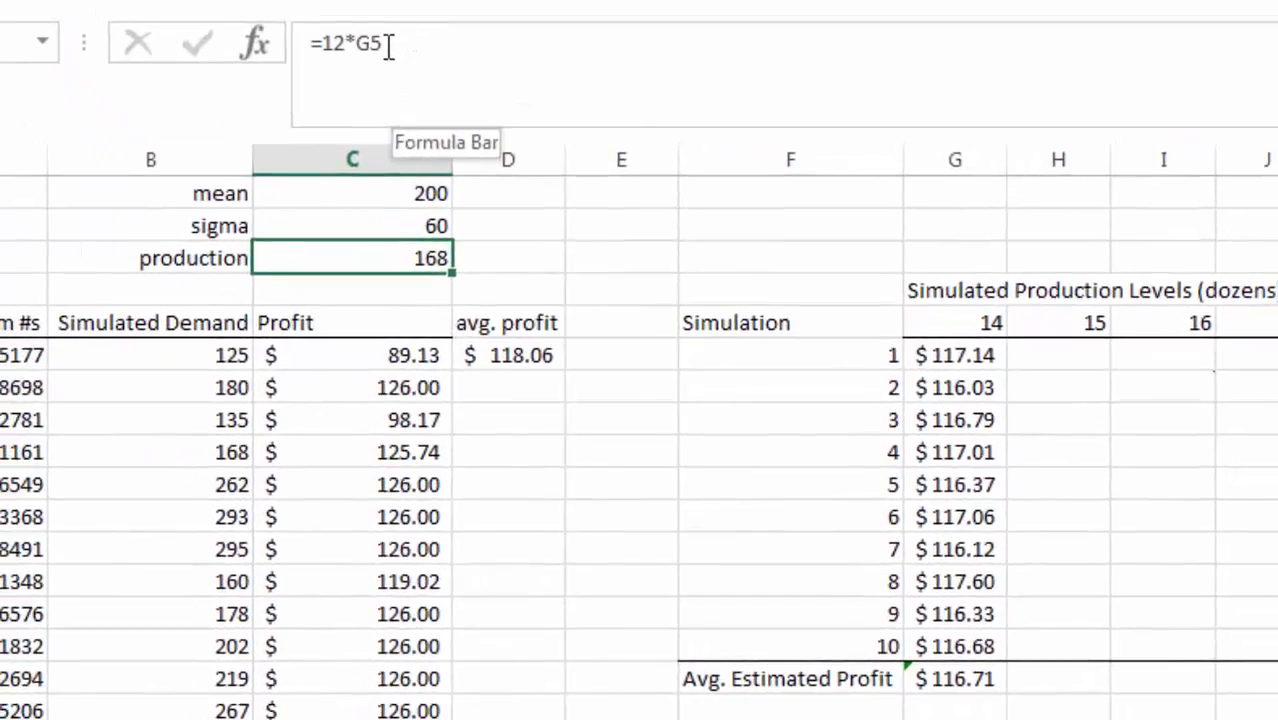
{"action": "left_click", "coordinate": [374, 47]}
{"action": "left_click", "coordinate": [1062, 322]}
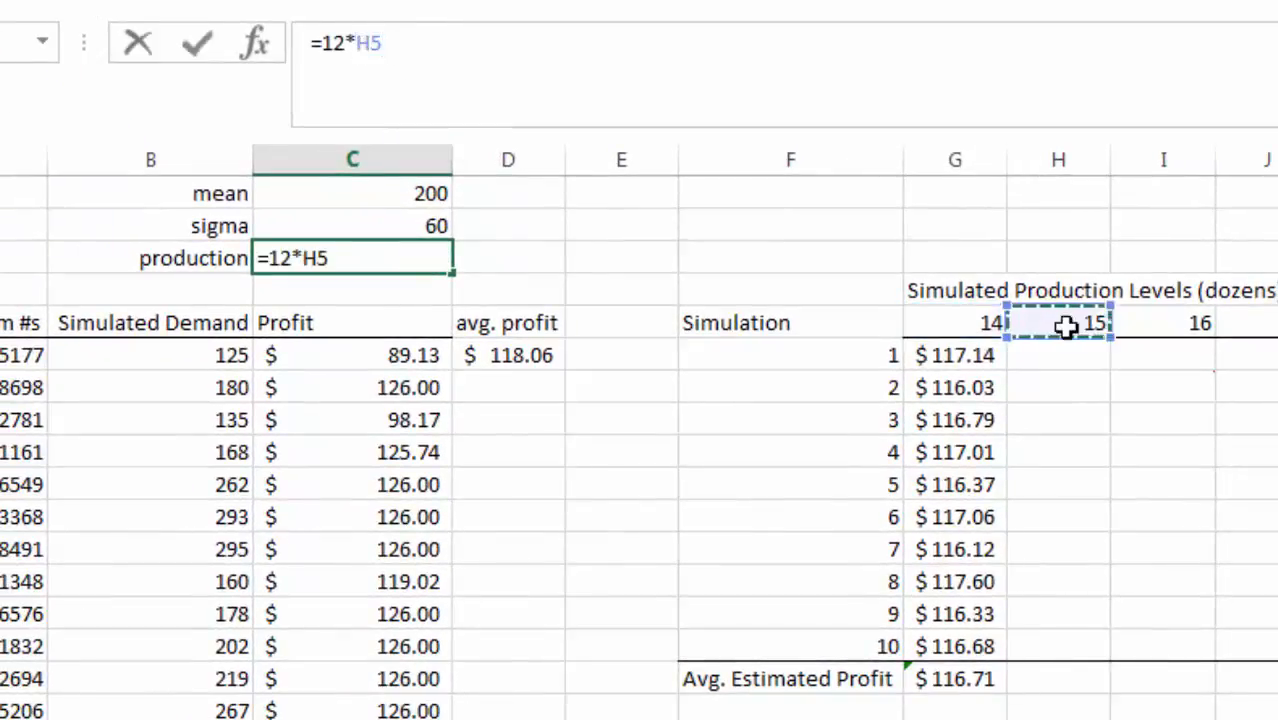
{"action": "key", "text": "Return"}
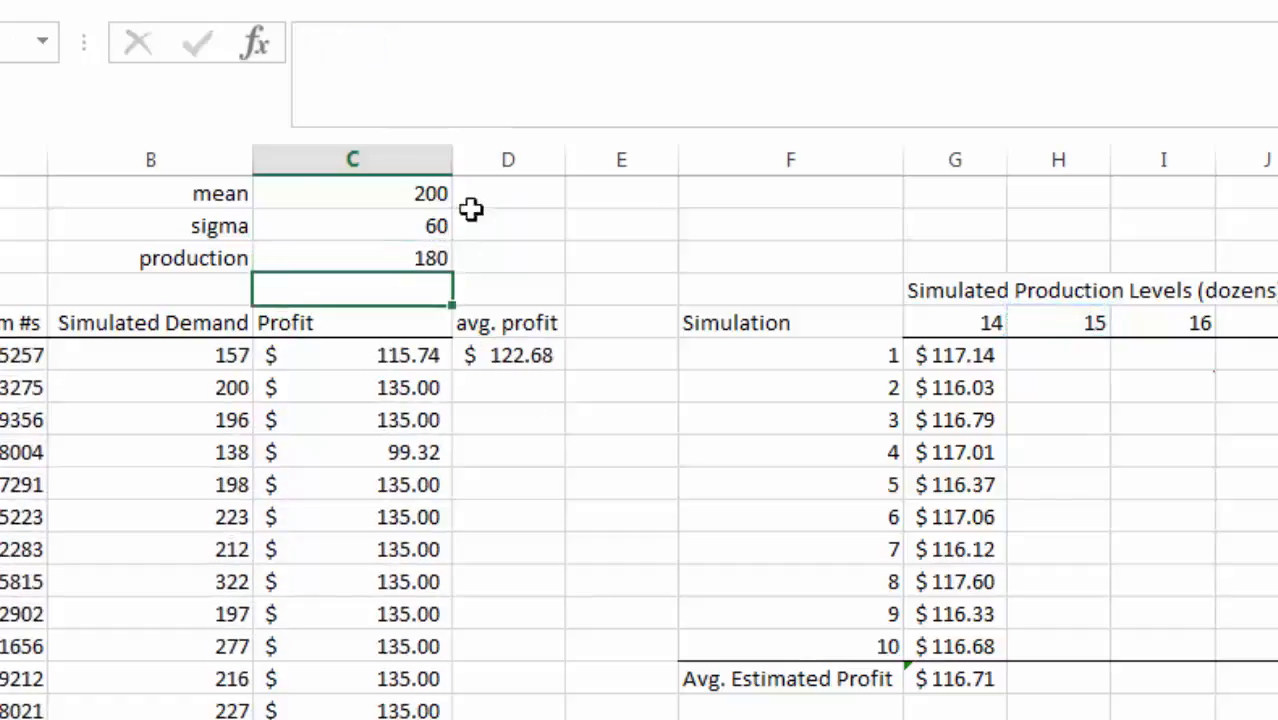
- Record the first three average-profit results for 15 dozen in H6:H8: 122.68, 122.37 and 121.58
{"action": "left_click", "coordinate": [1075, 358]}
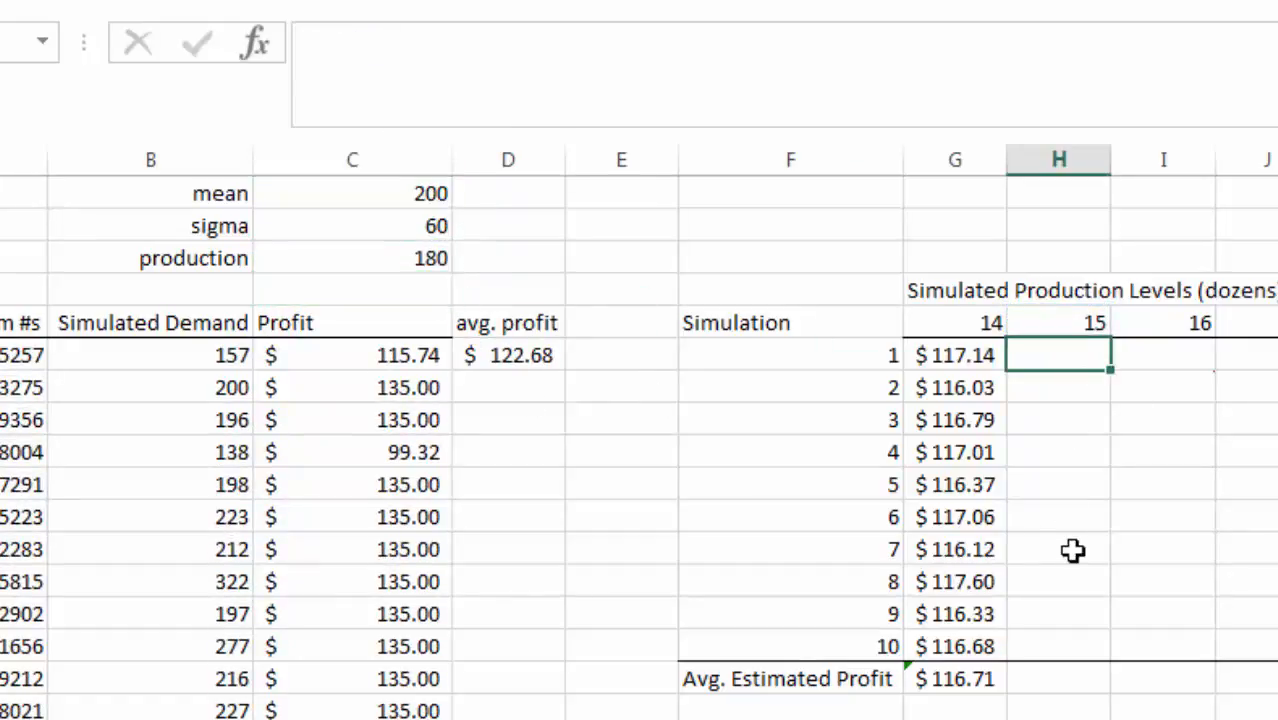
{"action": "left_click", "coordinate": [492, 366]}
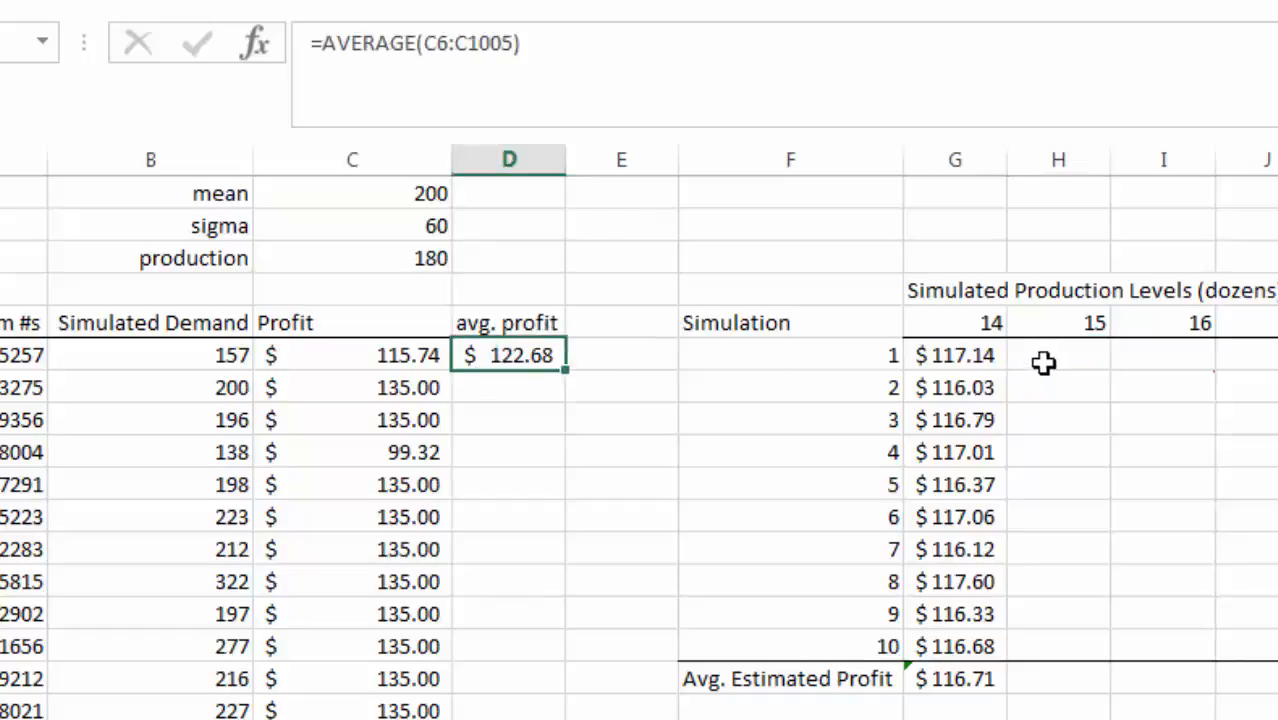
{"action": "double_click", "coordinate": [1047, 358]}
{"action": "type", "text": "122.6"}
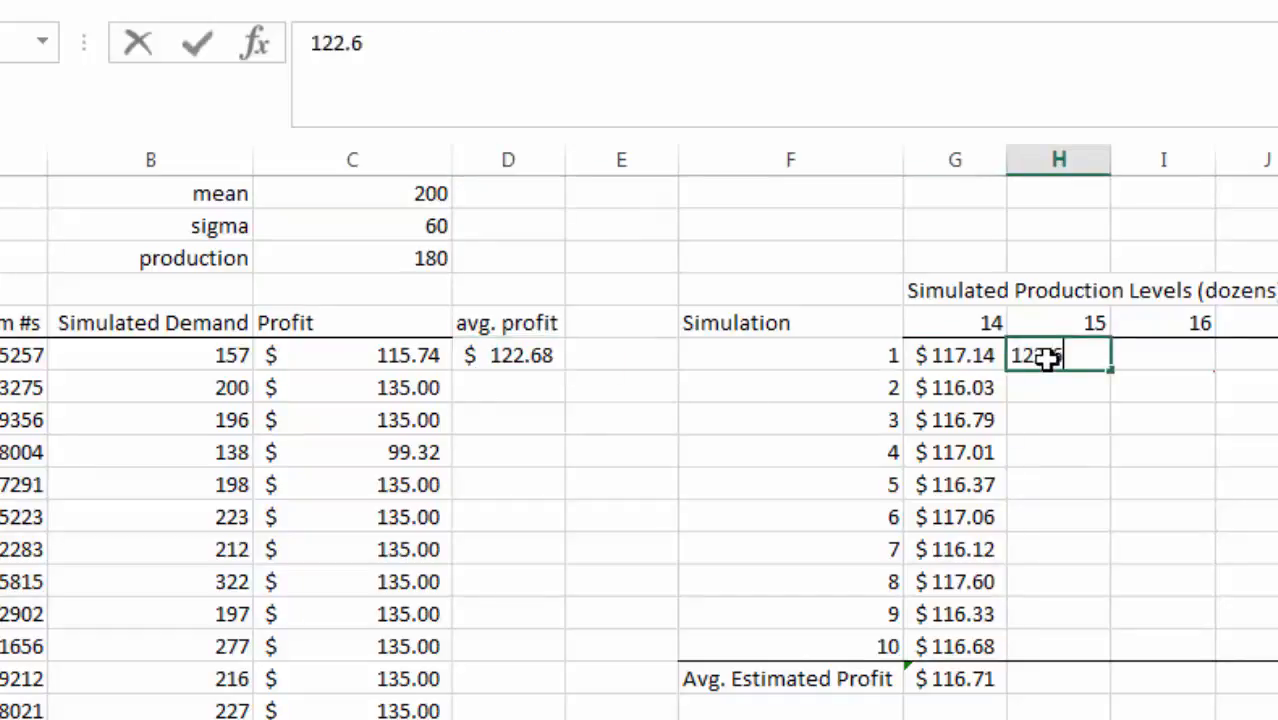
{"action": "type", "text": "8"}
{"action": "key", "text": "Return"}
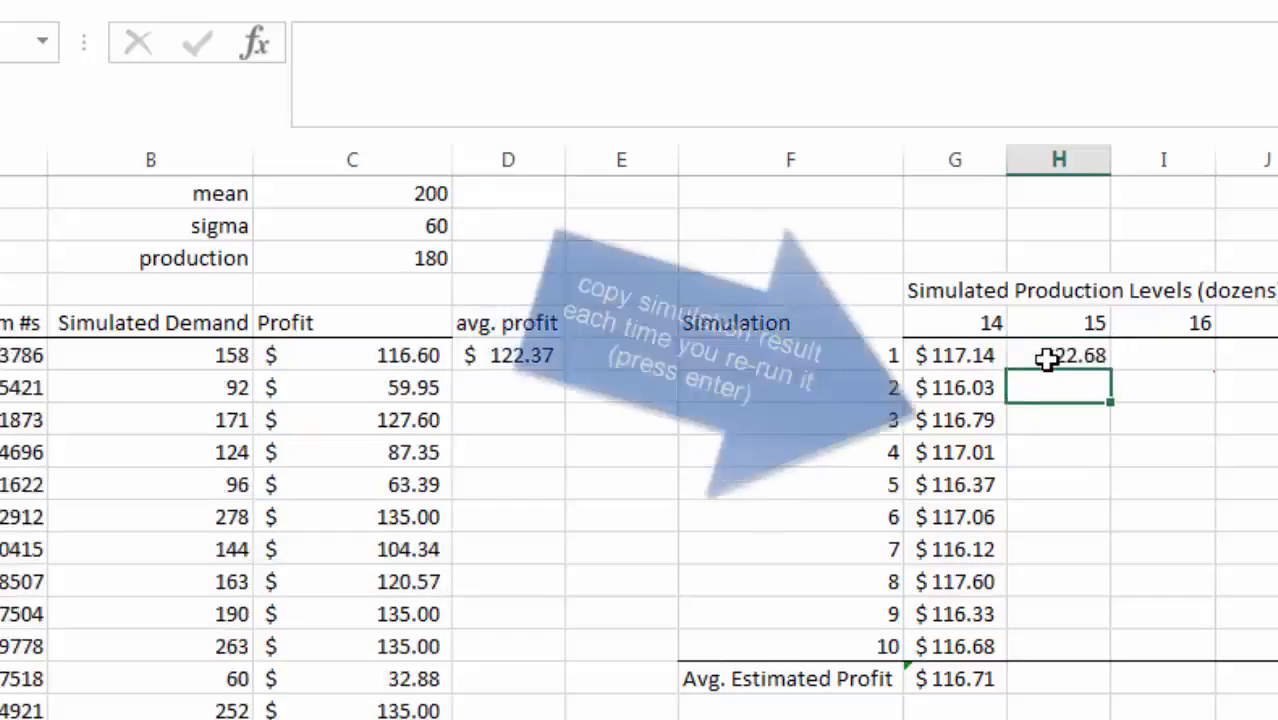
{"action": "type", "text": "122.37"}
{"action": "key", "text": "Return"}
{"action": "type", "text": "121.58"}
{"action": "key", "text": "Return"}
- Record simulation results 4 to 7 for 15 dozen in H9:H12: 121.39, 120.25, 121.66 and 121.54
{"action": "type", "text": "121.3"}
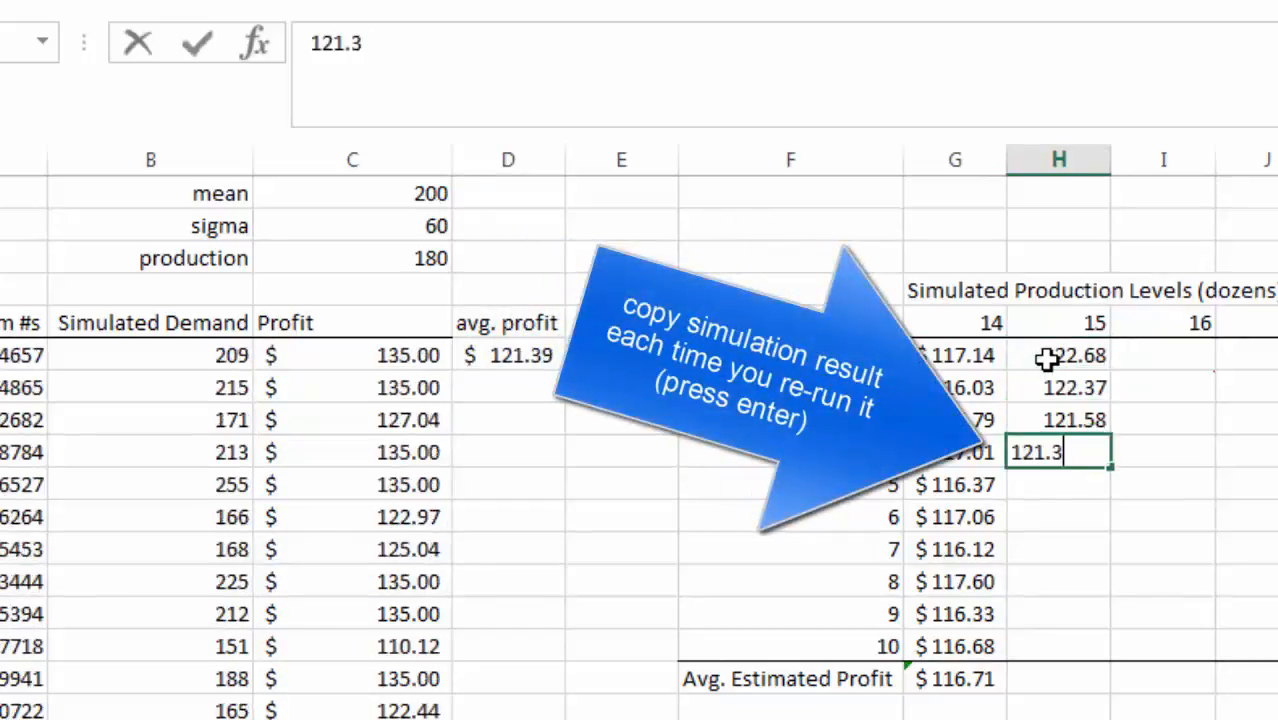
{"action": "type", "text": "9"}
{"action": "key", "text": "Return"}
{"action": "type", "text": "120.25"}
{"action": "key", "text": "Return"}
{"action": "type", "text": "121.66"}
{"action": "key", "text": "Return"}
{"action": "type", "text": "121."}
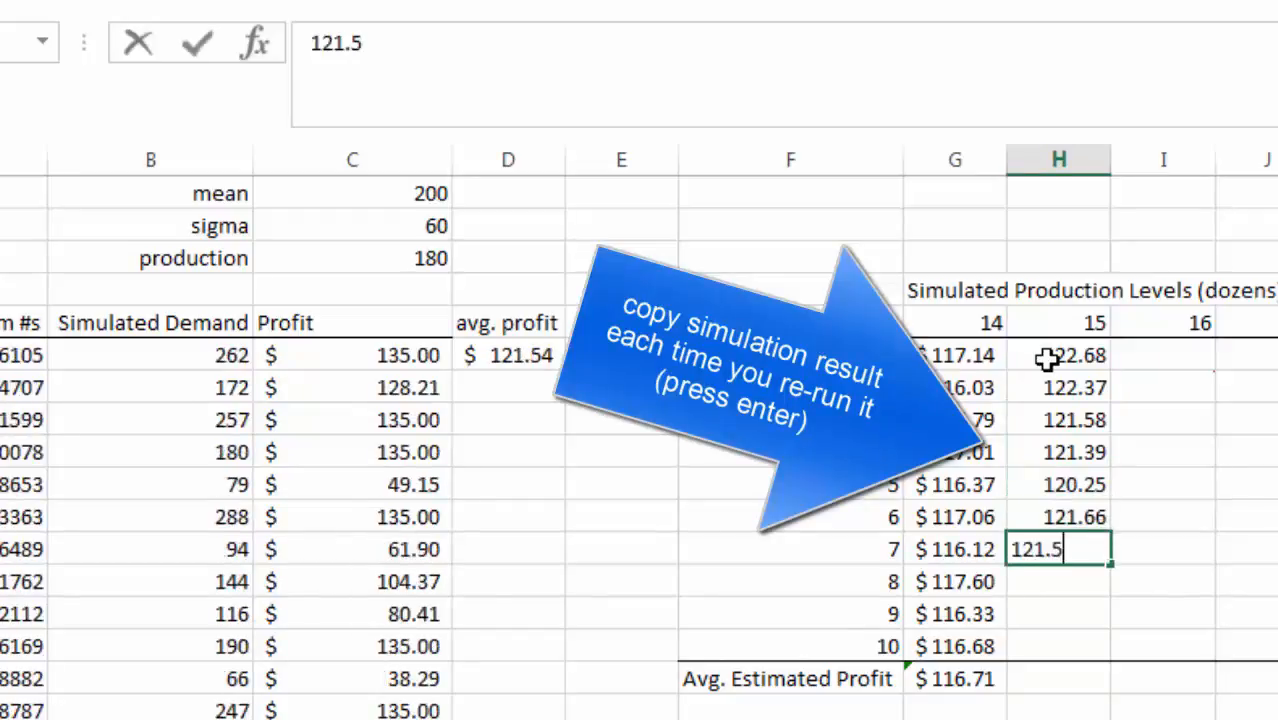
{"action": "type", "text": "54"}
{"action": "key", "text": "Return"}
- Record the last three simulation results for 15 dozen in H13:H15: 121.84, 122.61 and 122.56
{"action": "type", "text": "121.84"}
{"action": "key", "text": "Return"}
{"action": "type", "text": "122.61"}
{"action": "key", "text": "Return"}
{"action": "type", "text": "122.56"}
{"action": "key", "text": "Return"}
- Copy the average estimated profit formula from G16 into H16 for the 15 dozen level
{"action": "left_click", "coordinate": [956, 678]}
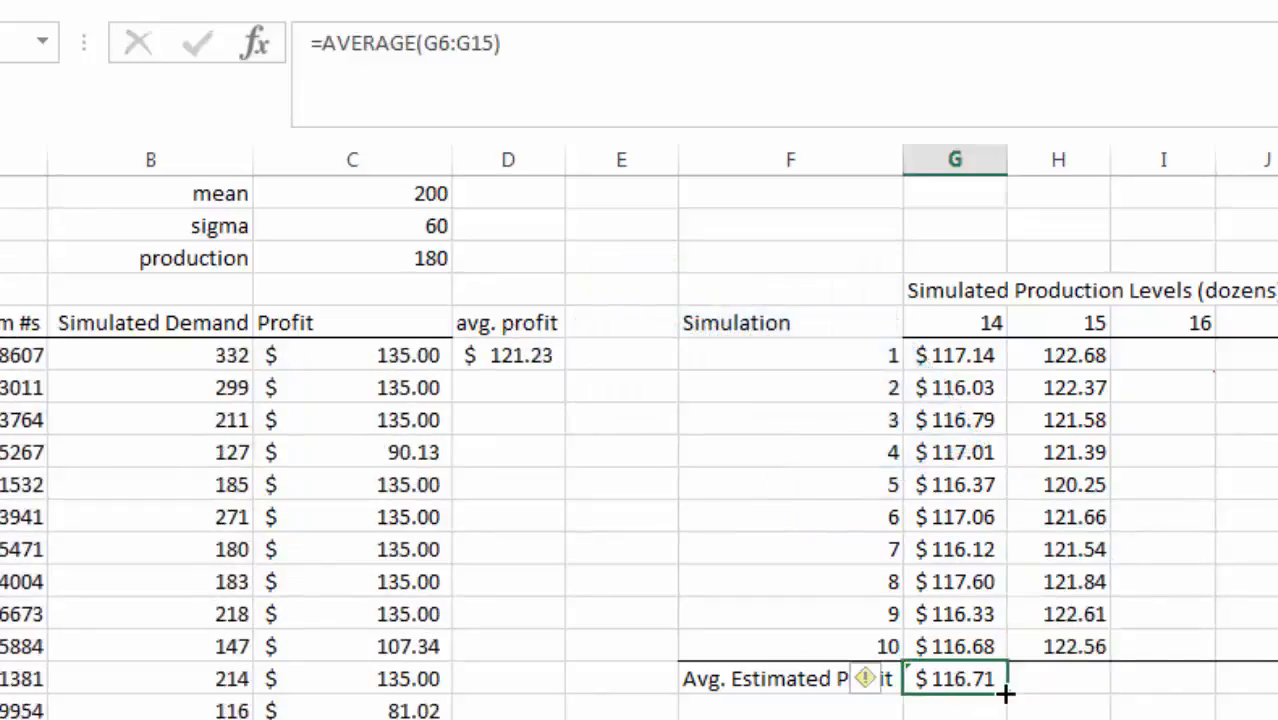
{"action": "left_click_drag", "start_coordinate": [1008, 692], "coordinate": [1061, 691]}
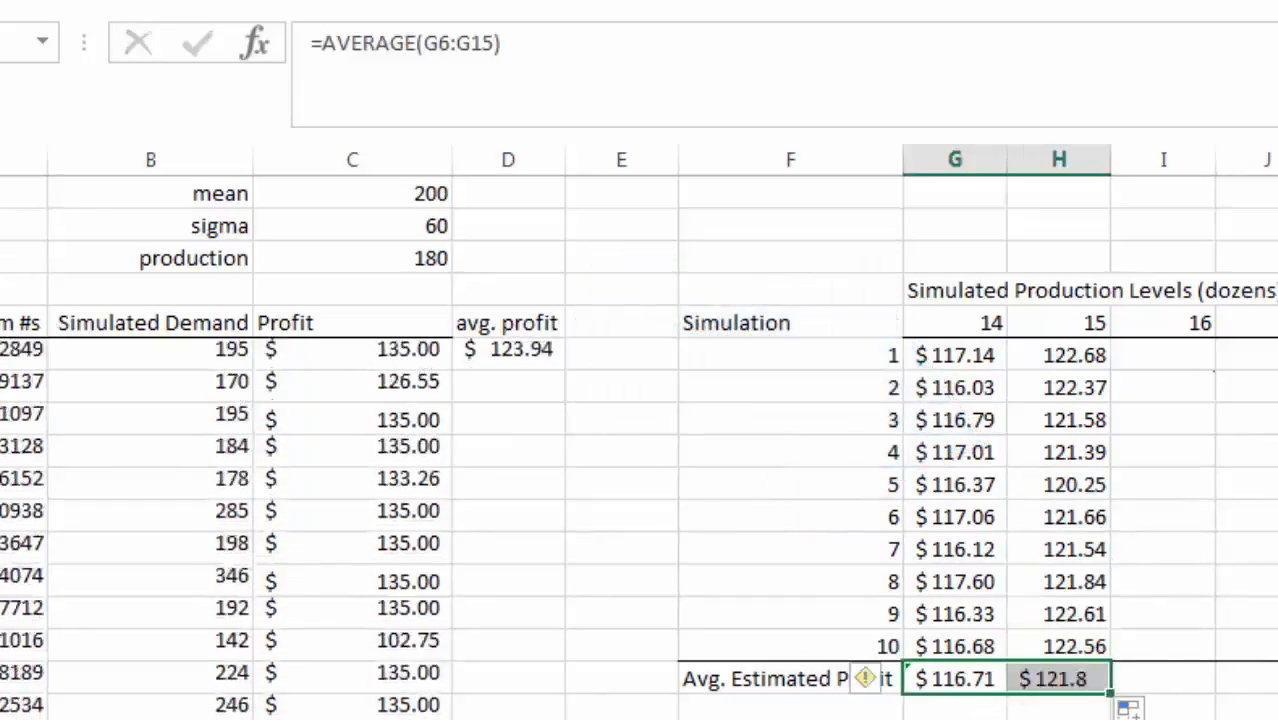
{"action": "left_click", "coordinate": [1073, 680]}
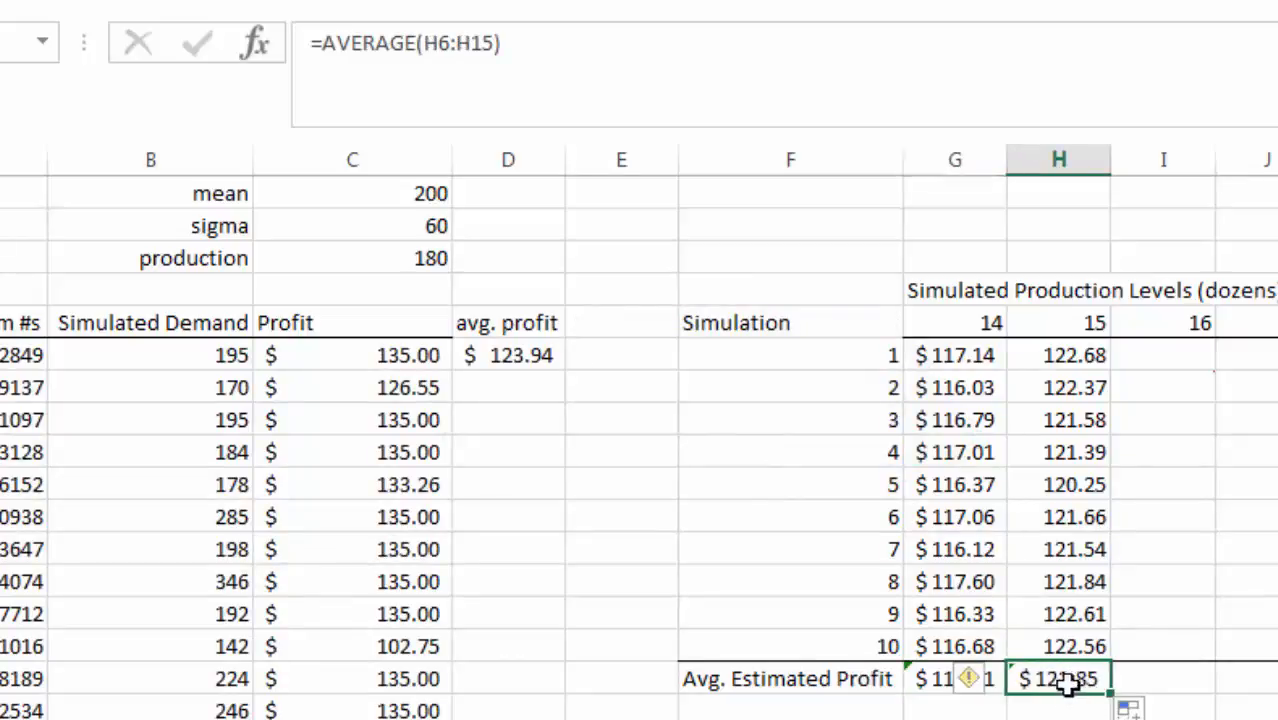
{"action": "left_click", "coordinate": [1021, 708]}
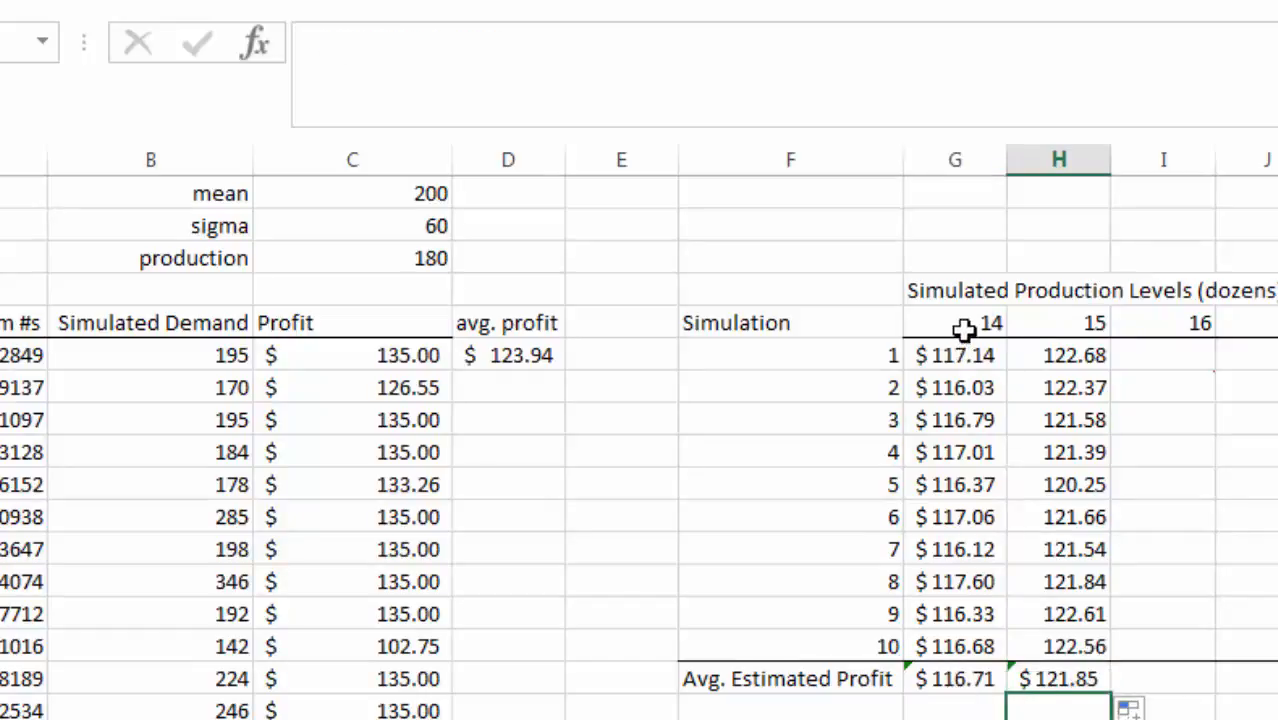
- Change the production formula in C3 to =12*I5 so the simulation uses the 16 dozen level
{"action": "left_click", "coordinate": [394, 264]}
{"action": "left_click_drag", "start_coordinate": [395, 46], "coordinate": [358, 44]}
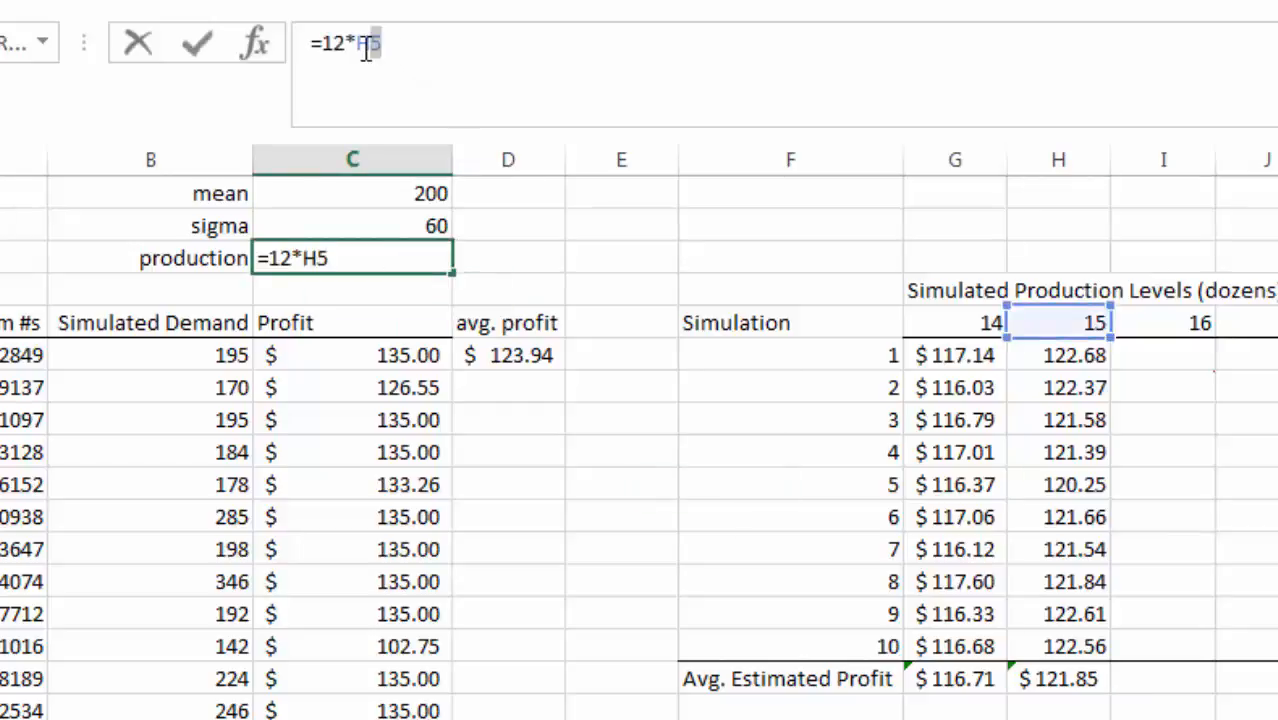
{"action": "left_click", "coordinate": [1198, 323]}
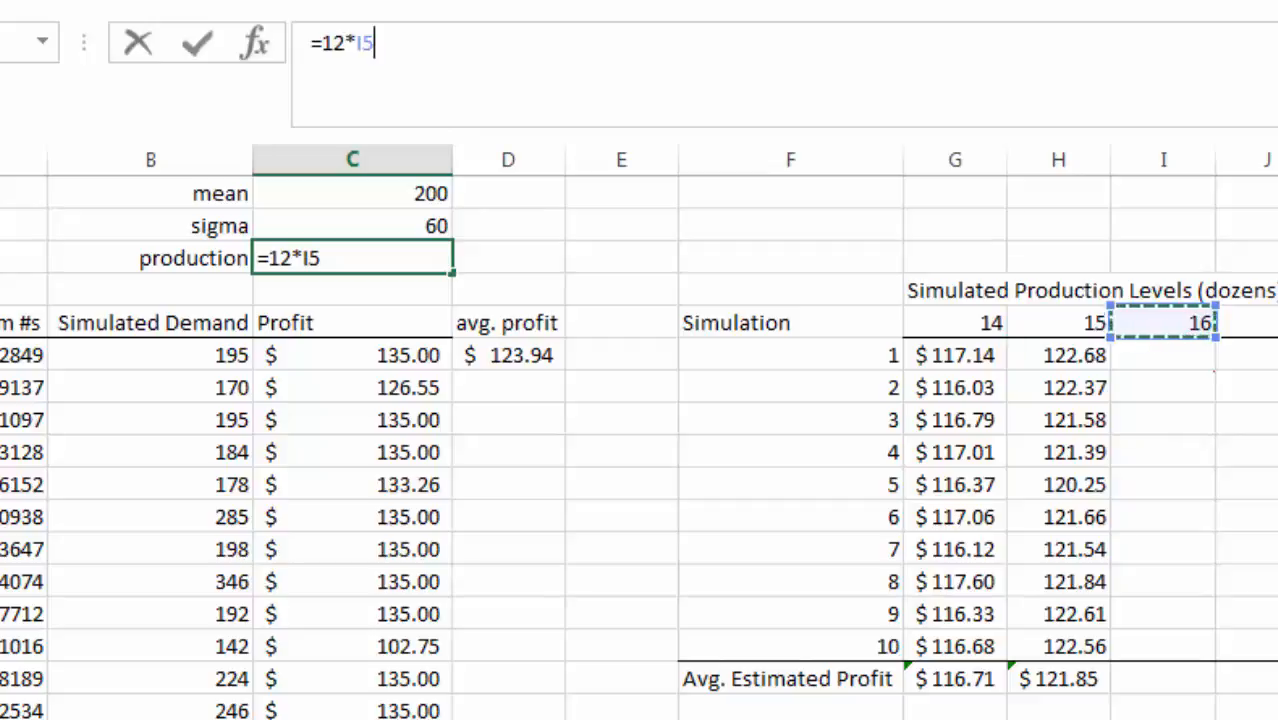
{"action": "key", "text": "Return"}
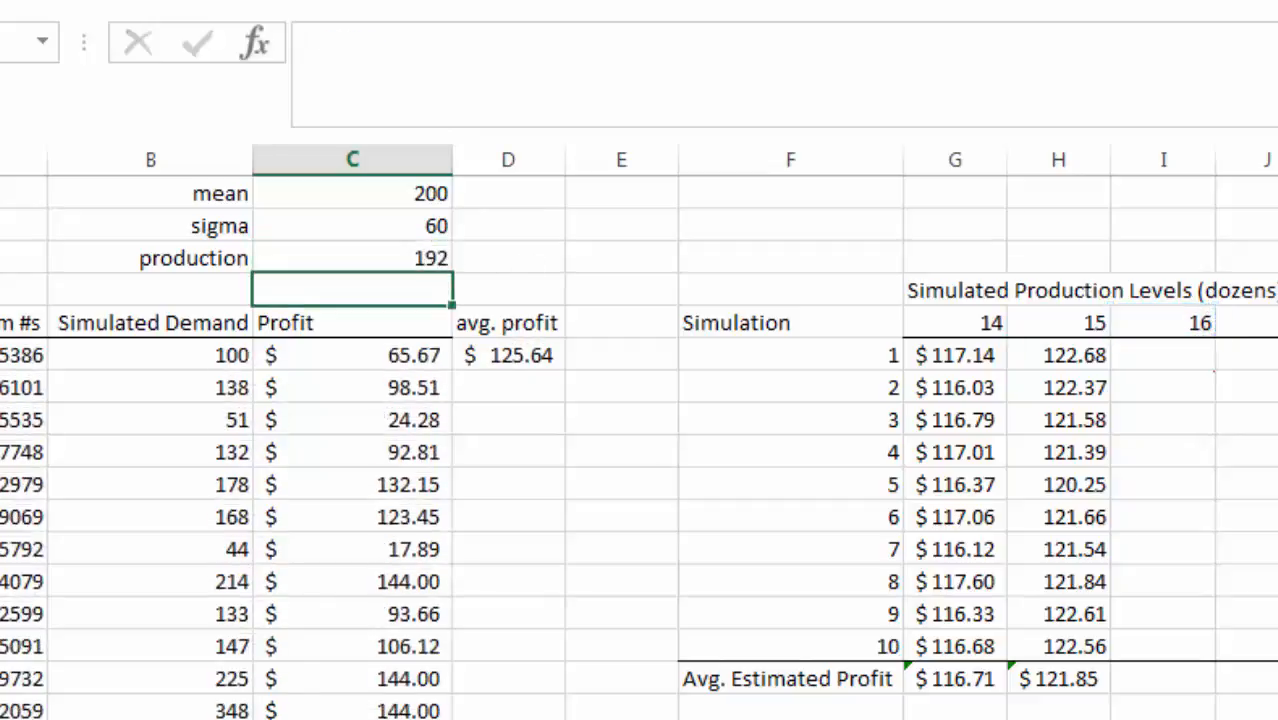
- Record the first three average-profit results for 16 dozen in I6:I8: 125.64, 127.07 and 127.93
{"action": "left_click", "coordinate": [1155, 350]}
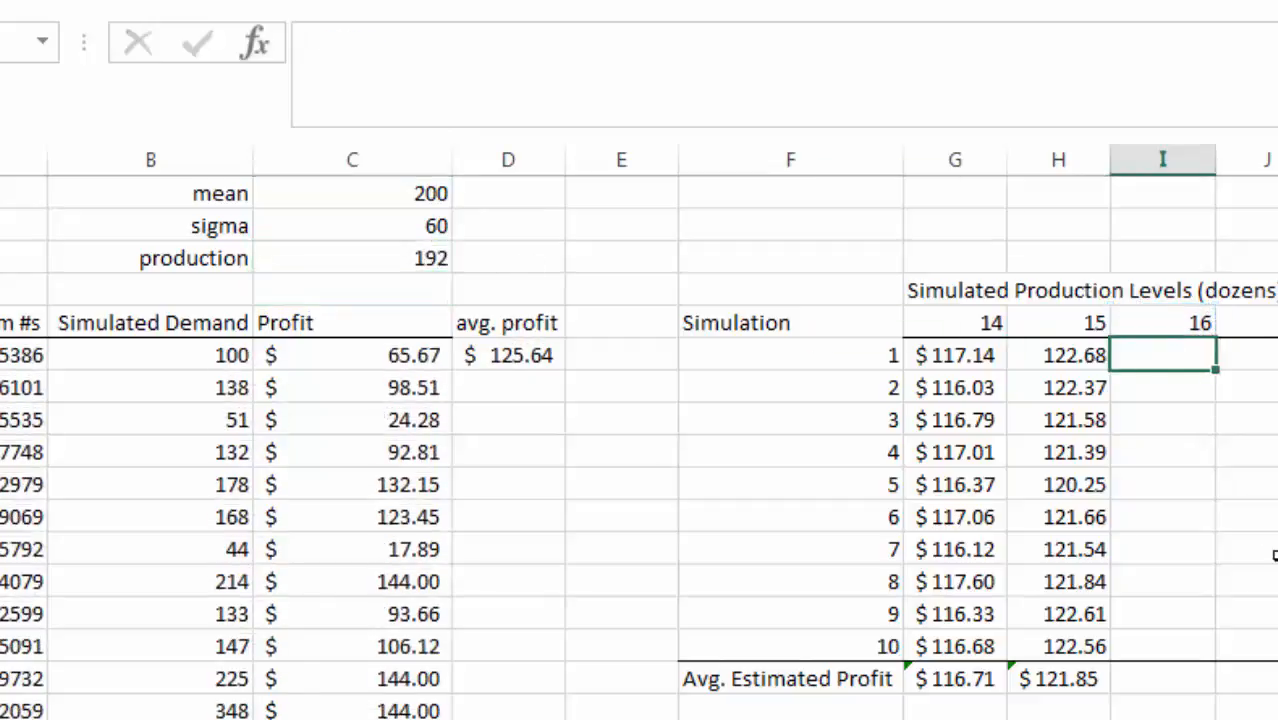
{"action": "type", "text": "125"}
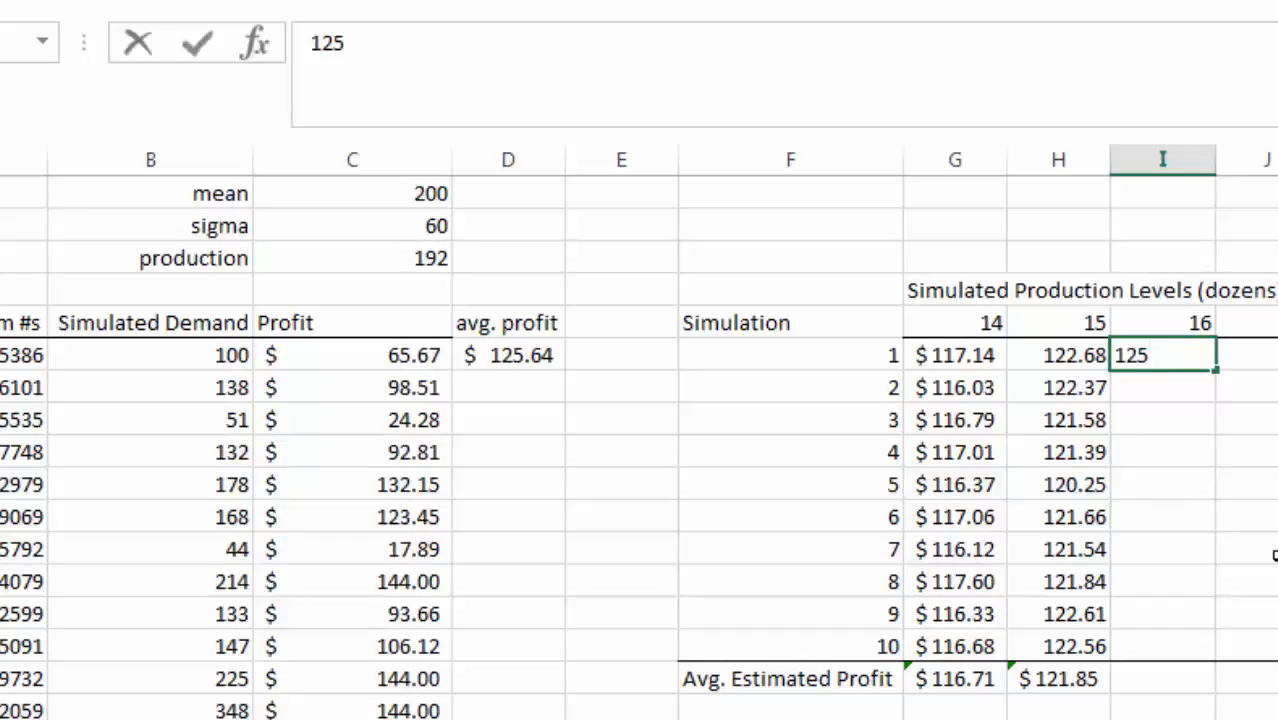
{"action": "key", "text": "Return"}
{"action": "type", "text": "127.07"}
{"action": "key", "text": "Return"}
{"action": "type", "text": "127."}
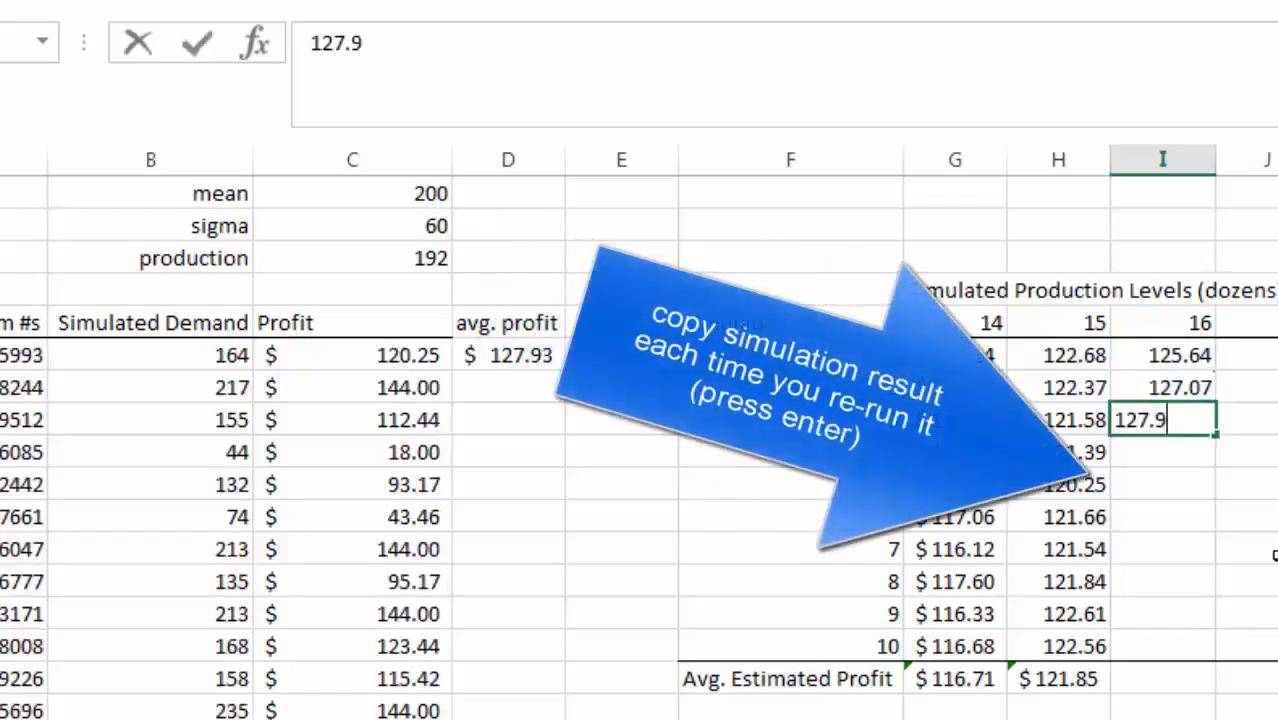
{"action": "type", "text": "93"}
{"action": "key", "text": "Return"}
- Record simulation results 4 to 7 for 16 dozen in I9:I12: 126.63, 126.73, 126.68 and 125.95
{"action": "type", "text": "126.63"}
{"action": "key", "text": "Return"}
{"action": "type", "text": "126.73"}
{"action": "key", "text": "Return"}
{"action": "type", "text": "126.68"}
{"action": "key", "text": "Return"}
{"action": "type", "text": "1"}
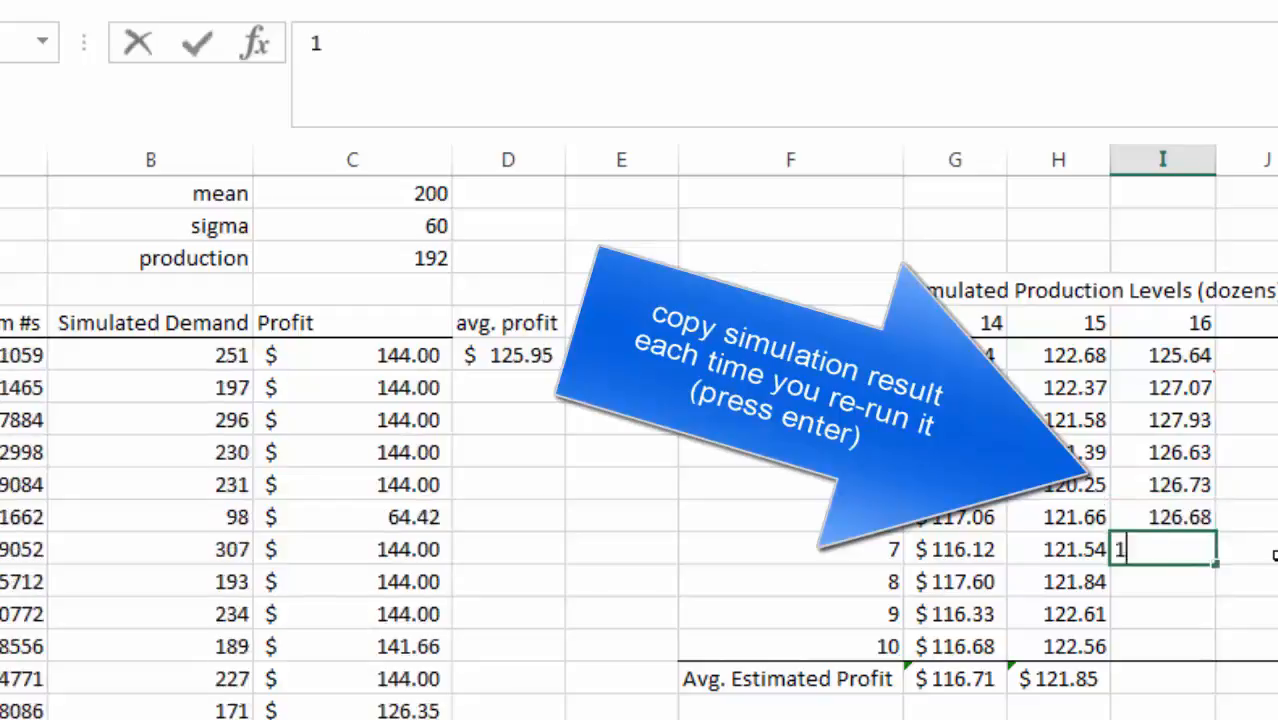
{"action": "type", "text": "25.95"}
{"action": "key", "text": "Return"}
- Record the last three simulation results for 16 dozen in I13:I15: 128.16, 127.61 and 125.97
{"action": "type", "text": "128.16"}
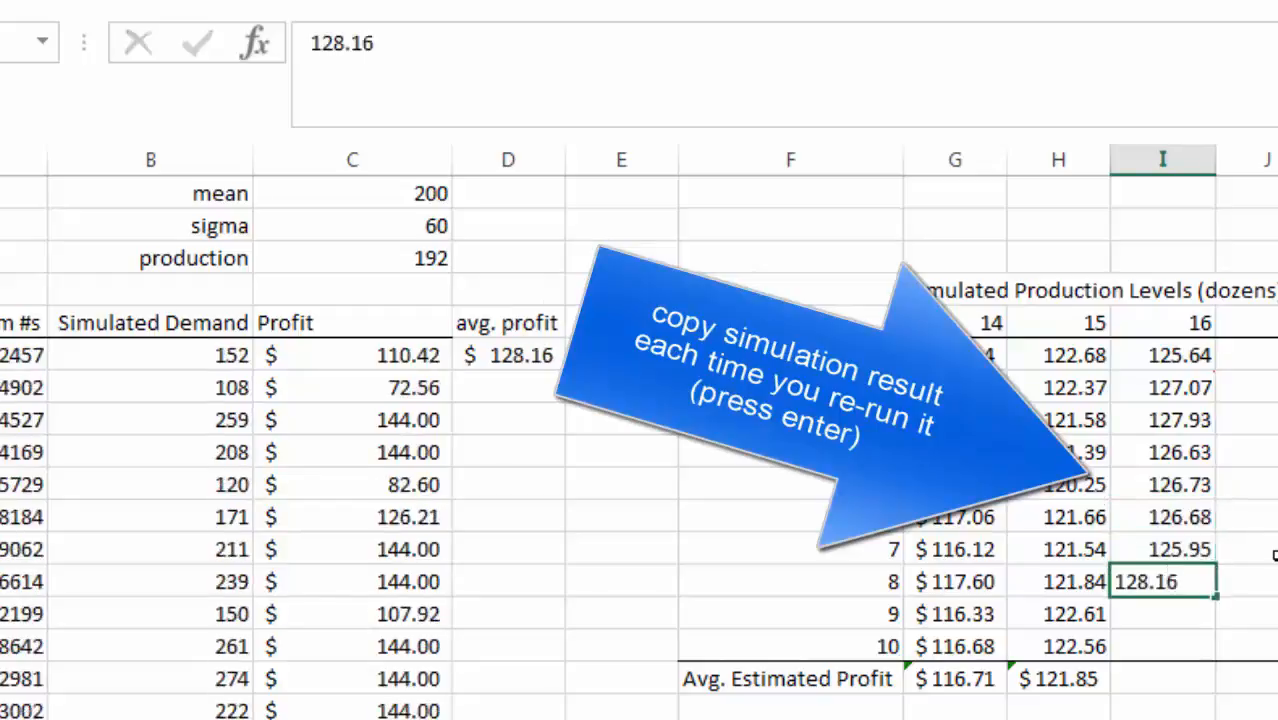
{"action": "key", "text": "Return"}
{"action": "type", "text": "127.61"}
{"action": "key", "text": "Return"}
{"action": "type", "text": "125.97"}
{"action": "key", "text": "Return"}
{"action": "left_click", "coordinate": [1202, 619]}
{"action": "left_click", "coordinate": [1187, 642]}
{"action": "left_click", "coordinate": [1148, 683]}
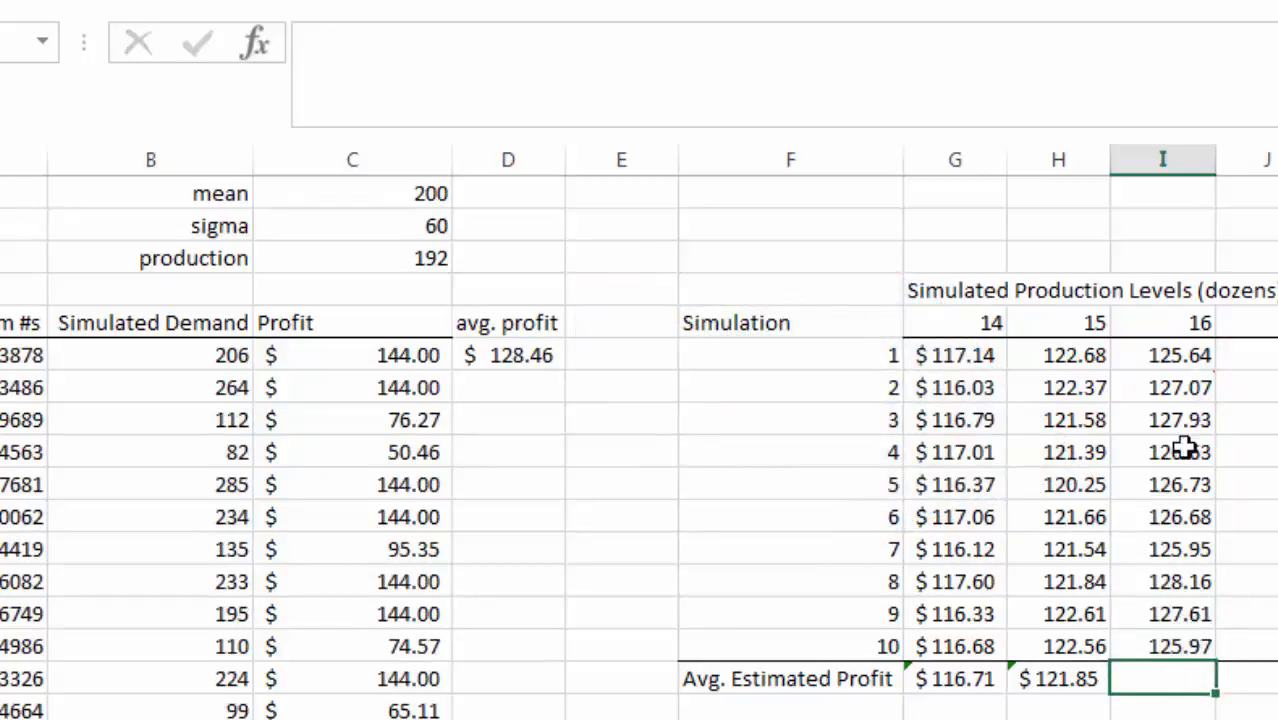
- Copy the average formula from H16 into I16 to average the ten 16 dozen results
{"action": "left_click", "coordinate": [1052, 686]}
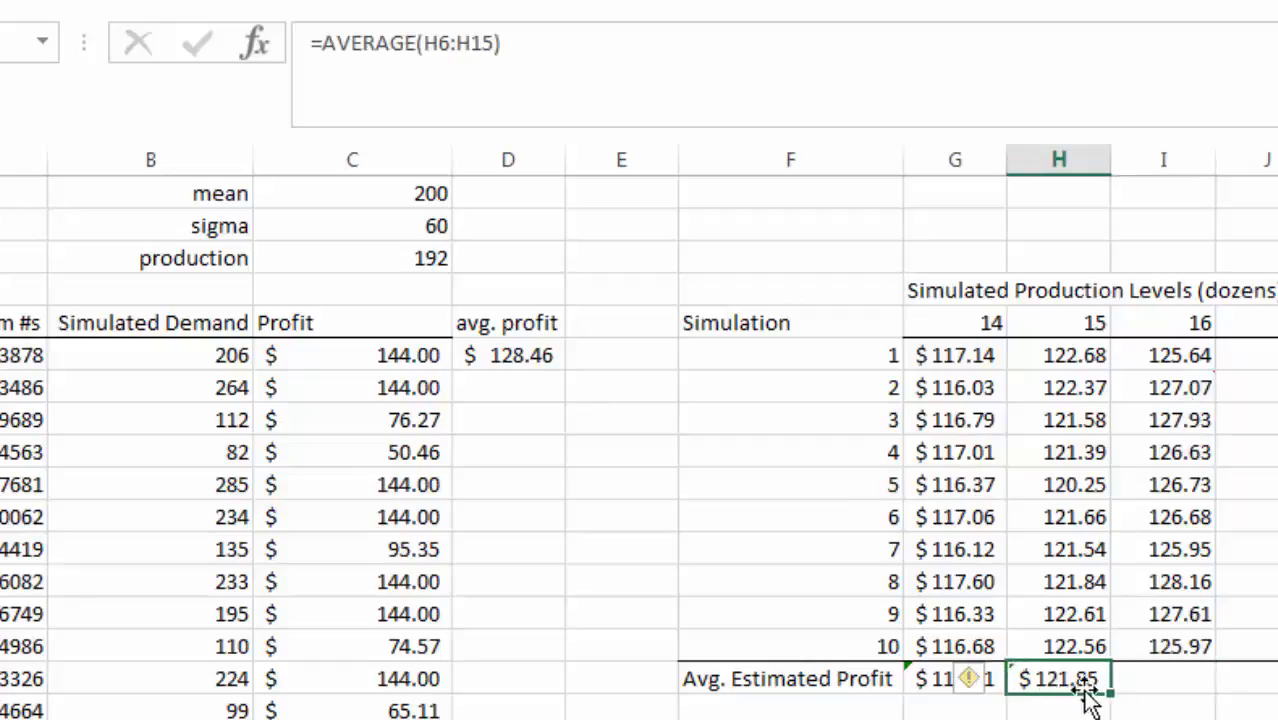
{"action": "left_click_drag", "start_coordinate": [1110, 692], "coordinate": [1172, 695]}
{"action": "left_click", "coordinate": [1182, 705]}
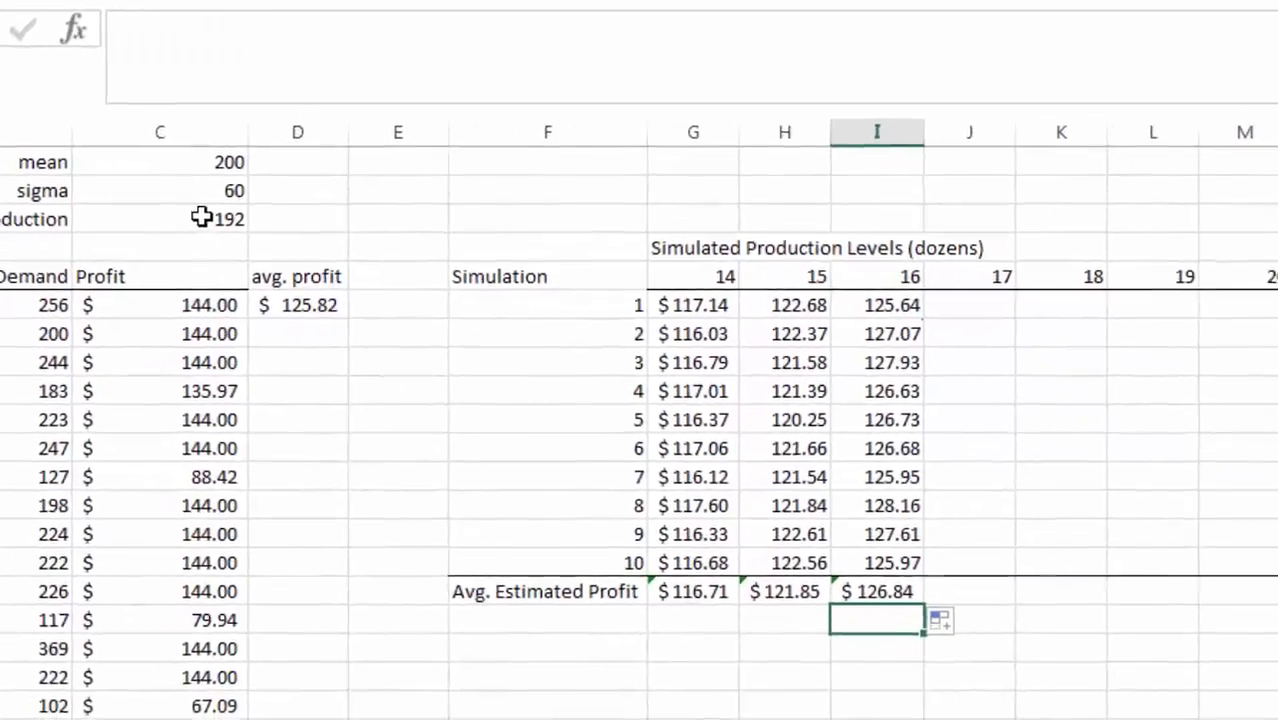
- Change the production formula in C3 to =12*J5 so the simulation uses the 17 dozen level
{"action": "left_click", "coordinate": [385, 252]}
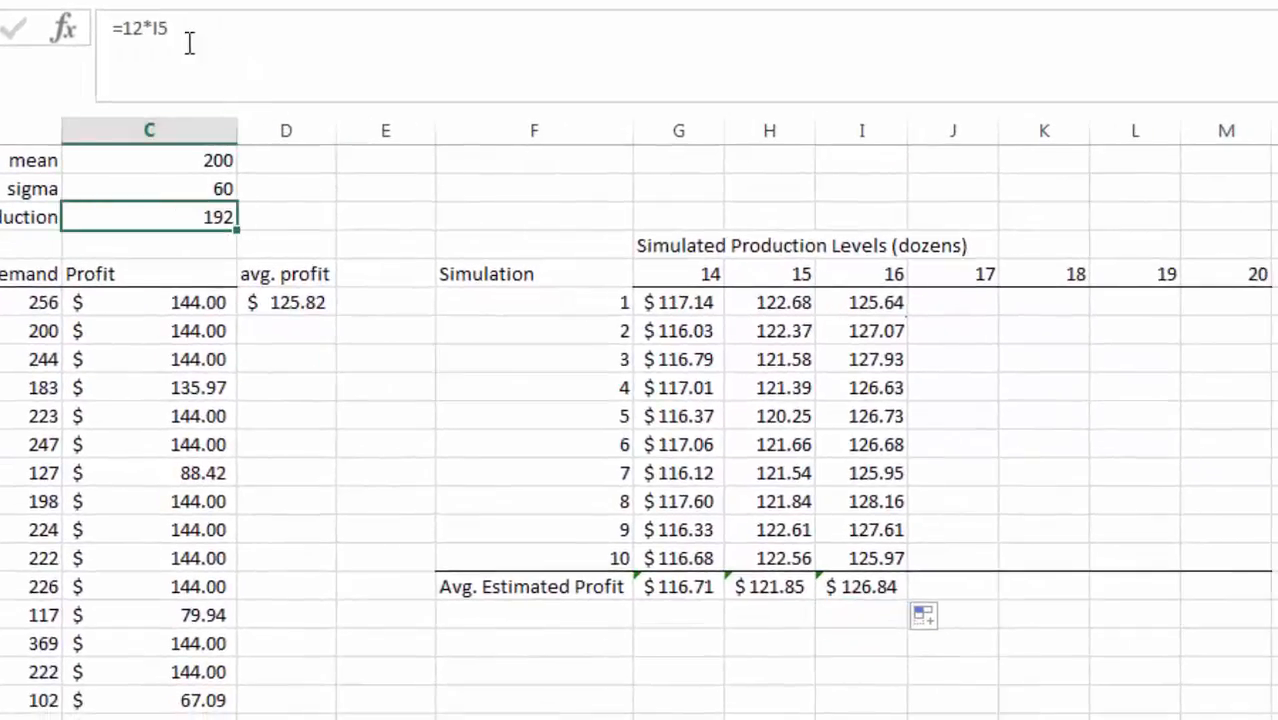
{"action": "left_click", "coordinate": [188, 33]}
{"action": "key", "text": "BackSpace"}
{"action": "key", "text": "BackSpace"}
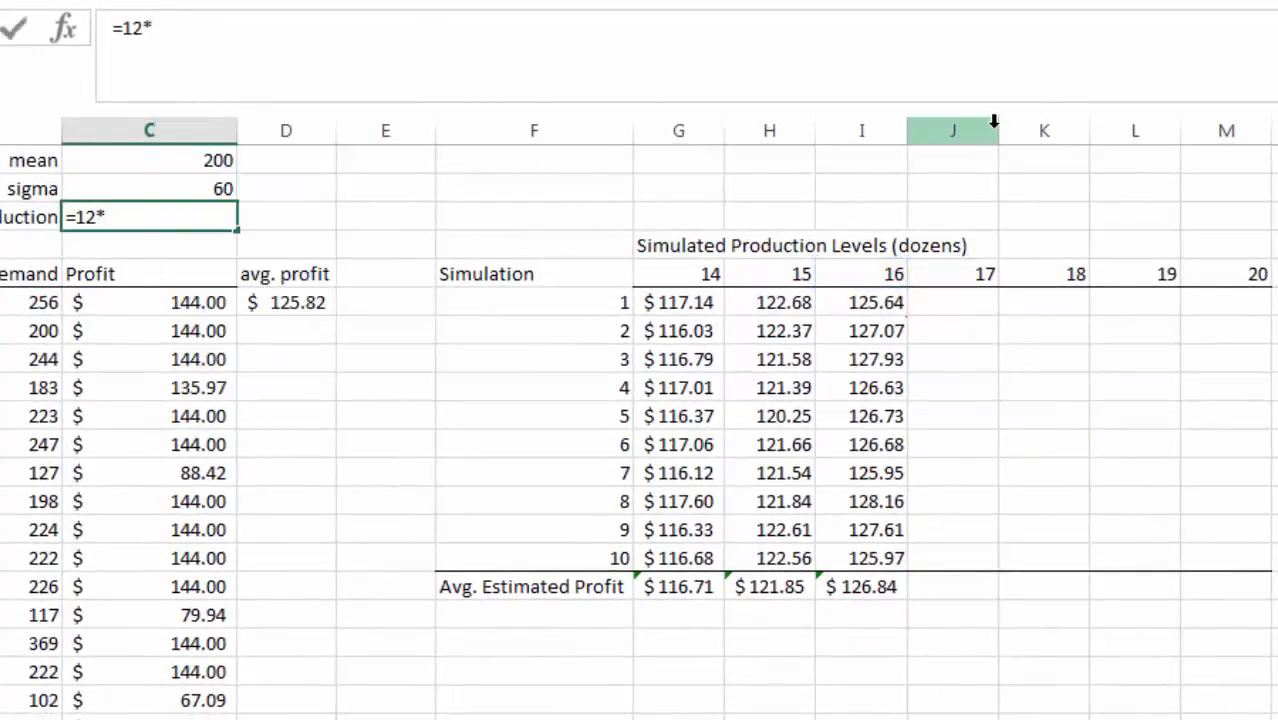
{"action": "left_click", "coordinate": [948, 278]}
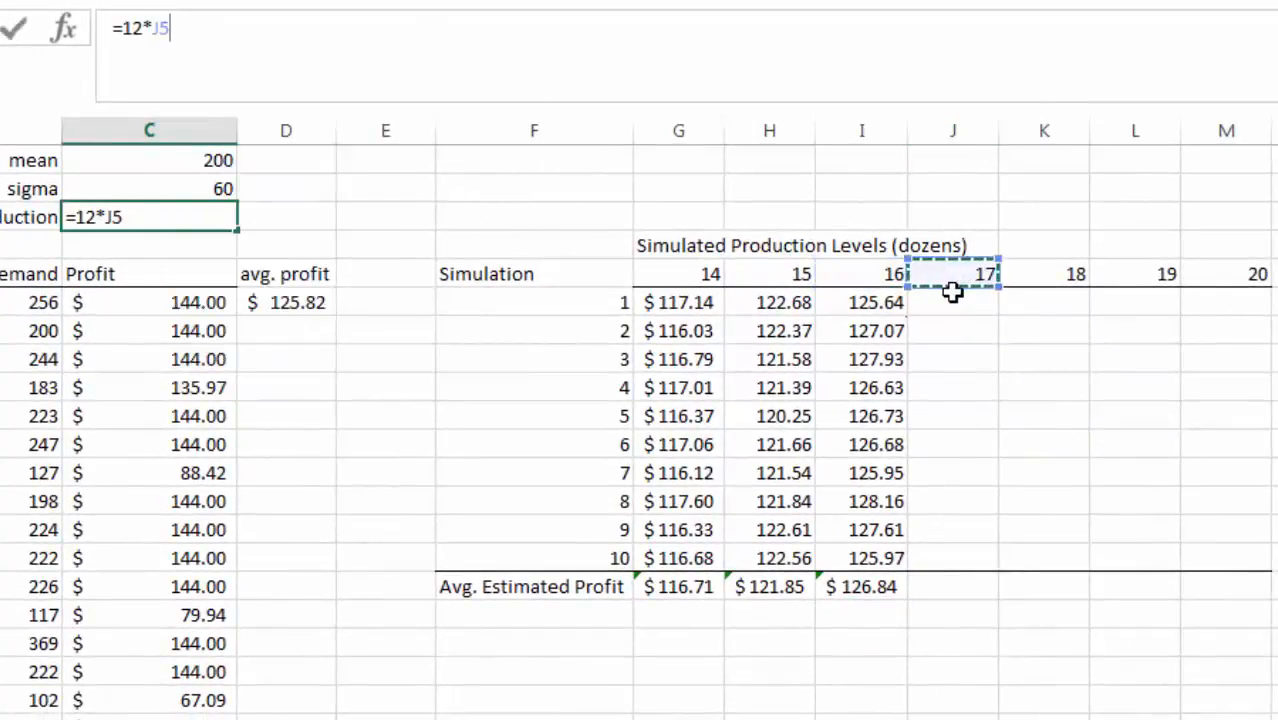
{"action": "key", "text": "Return"}
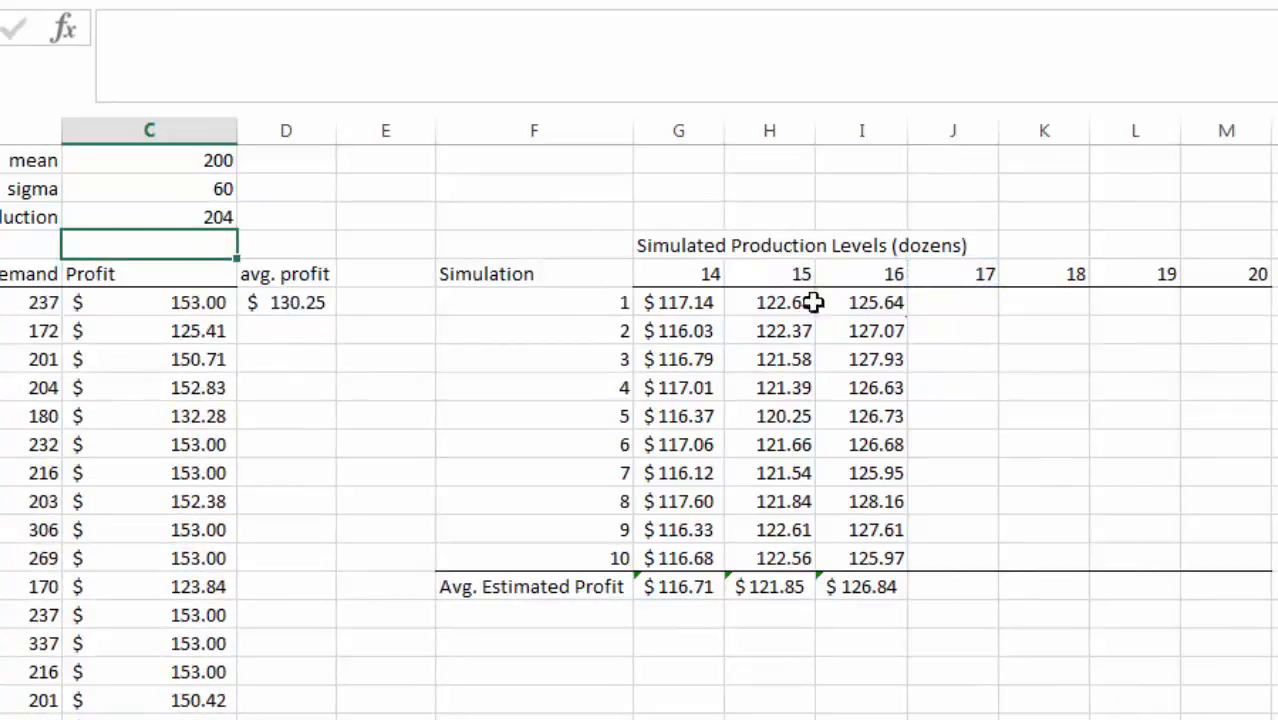
- Record the first three average-profit results for 17 dozen in J6:J8: 128.48, 131.29 and 129.94
{"action": "left_click", "coordinate": [939, 302]}
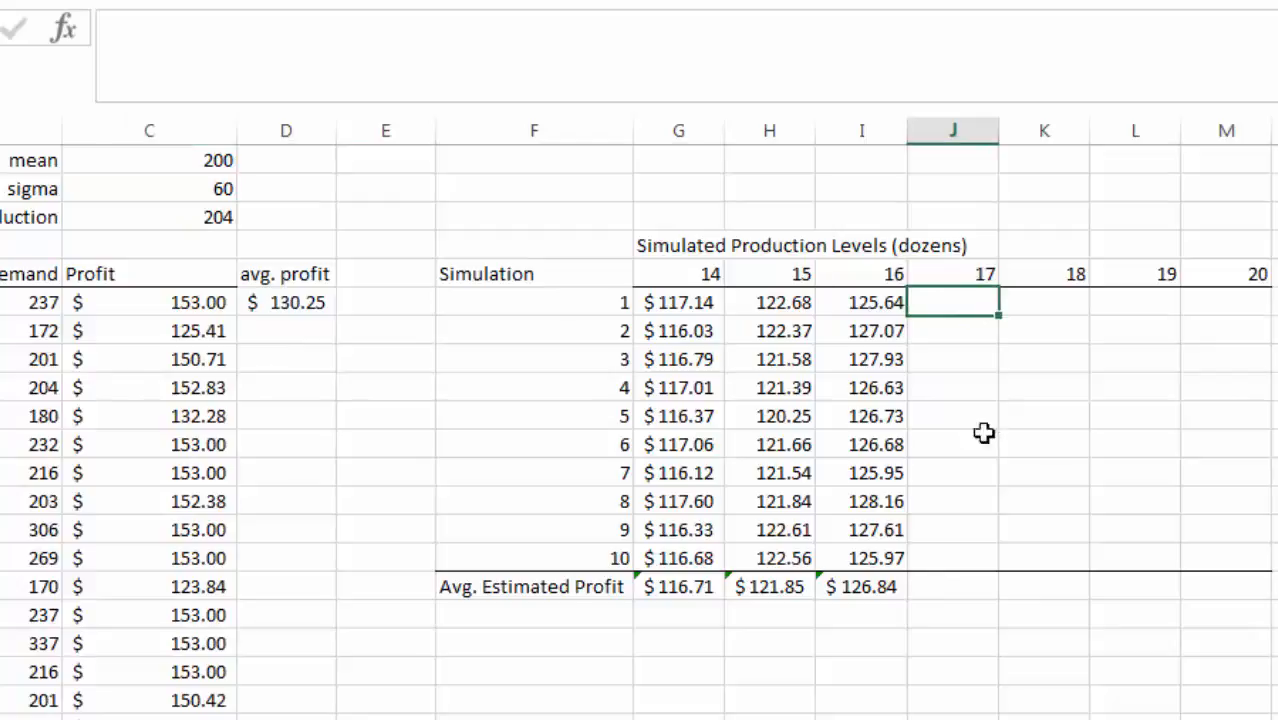
{"action": "left_click", "coordinate": [281, 314]}
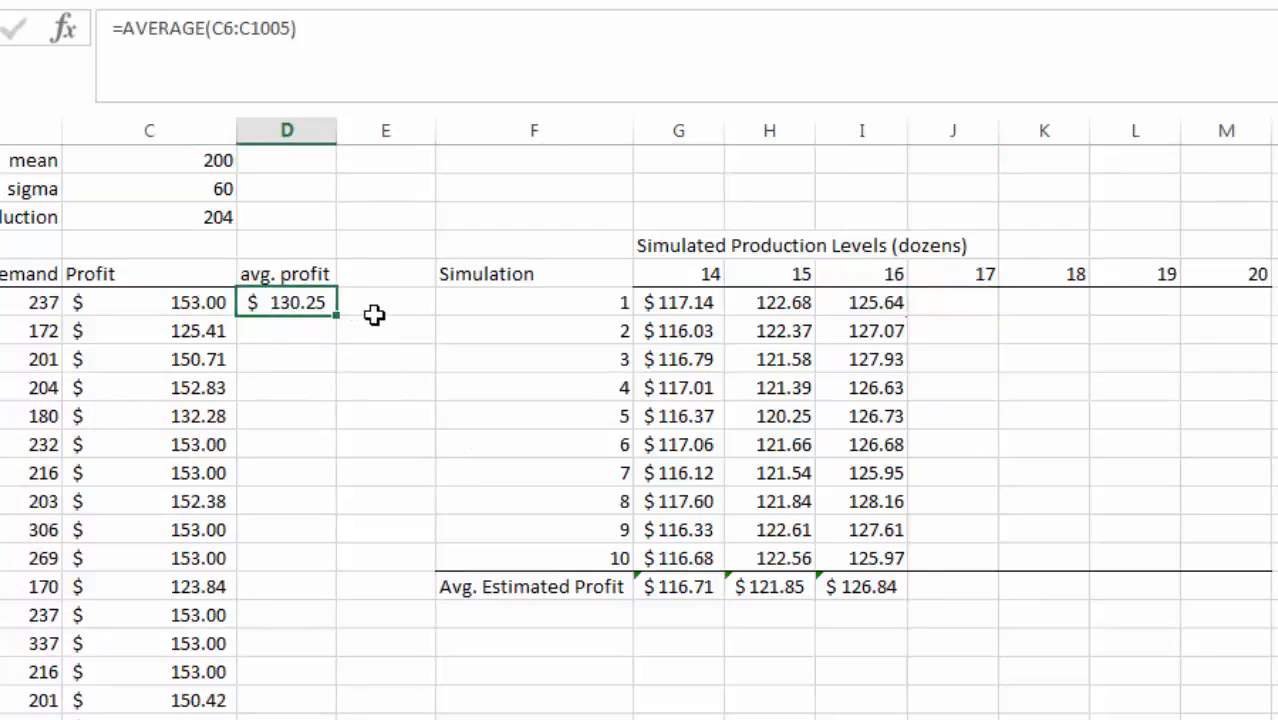
{"action": "left_click", "coordinate": [953, 302]}
{"action": "type", "text": "128.48"}
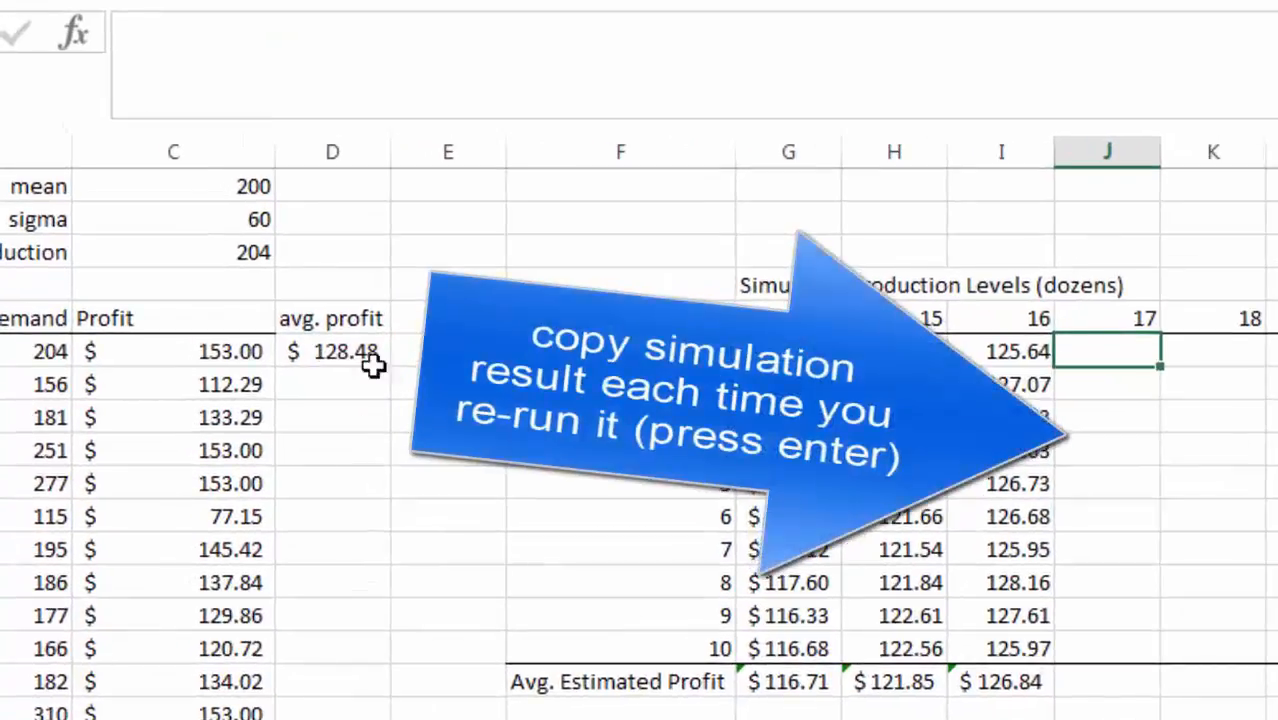
{"action": "key", "text": "Return"}
{"action": "type", "text": "131.29"}
{"action": "key", "text": "Return"}
{"action": "type", "text": "129.94"}
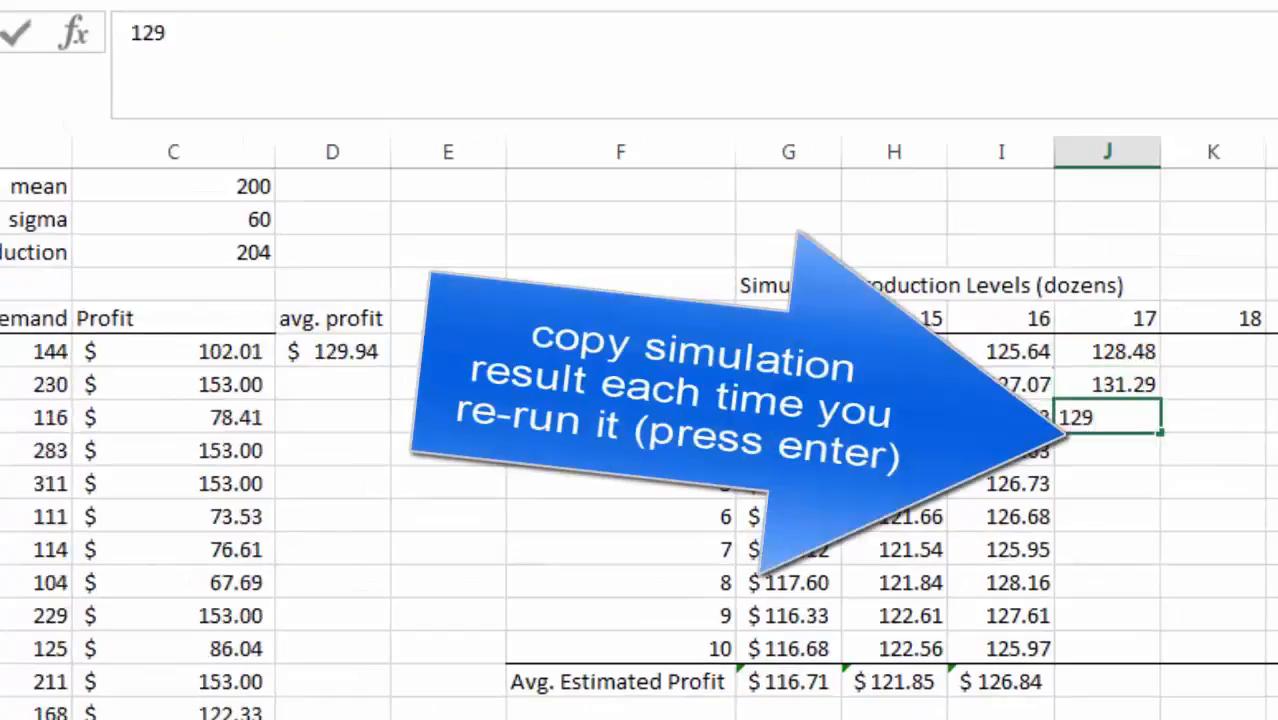
{"action": "key", "text": "Return"}
- Record simulation results 4 to 7 for 17 dozen in J9:J12: 130.87, 131.87, 131.24 and 130.46
{"action": "type", "text": "130.87"}
{"action": "key", "text": "Return"}
{"action": "type", "text": "131.87"}
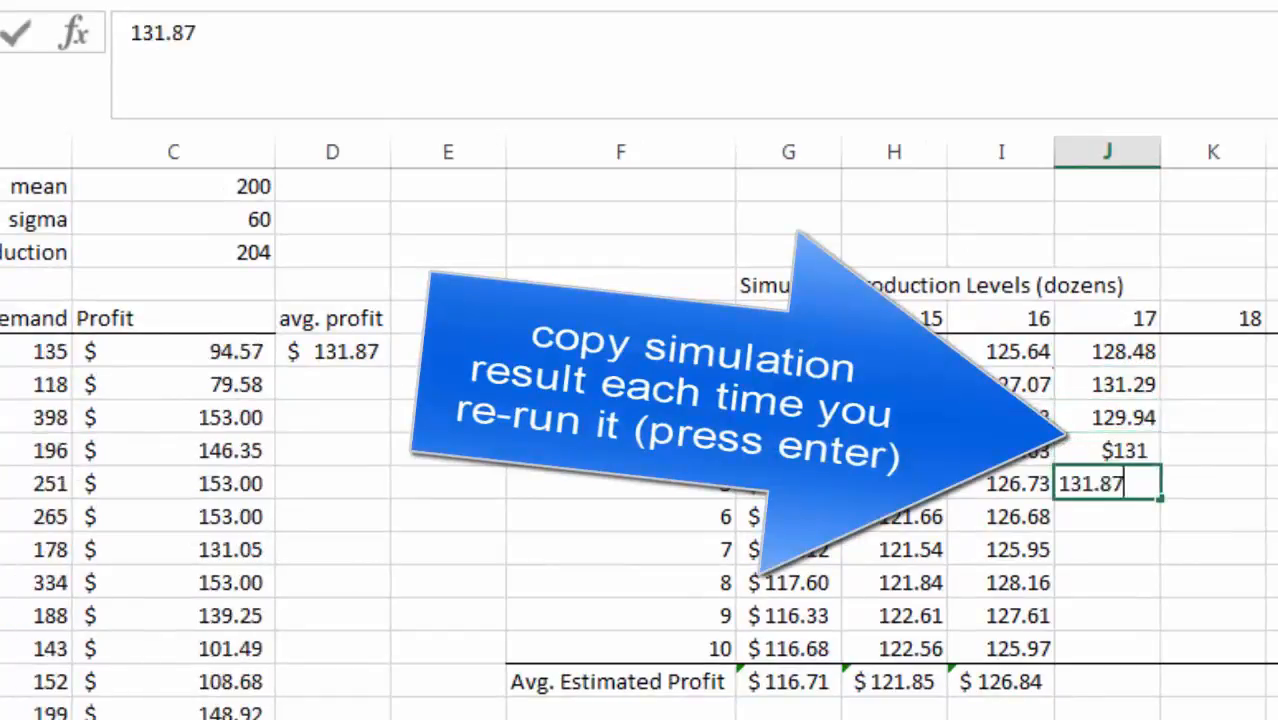
{"action": "key", "text": "Return"}
{"action": "type", "text": "131.24"}
{"action": "key", "text": "Return"}
{"action": "type", "text": "130.46"}
{"action": "key", "text": "Return"}
- Record the last three simulation results for 17 dozen in J13:J15: 130.84, 130.21 and 133
{"action": "type", "text": "130.84"}
{"action": "key", "text": "Return"}
{"action": "type", "text": "130.21"}
{"action": "key", "text": "Return"}
{"action": "type", "text": "133"}
{"action": "key", "text": "Return"}
- Copy the average formula from I16 into J16 to average the ten 17 dozen results
{"action": "left_click", "coordinate": [1030, 680]}
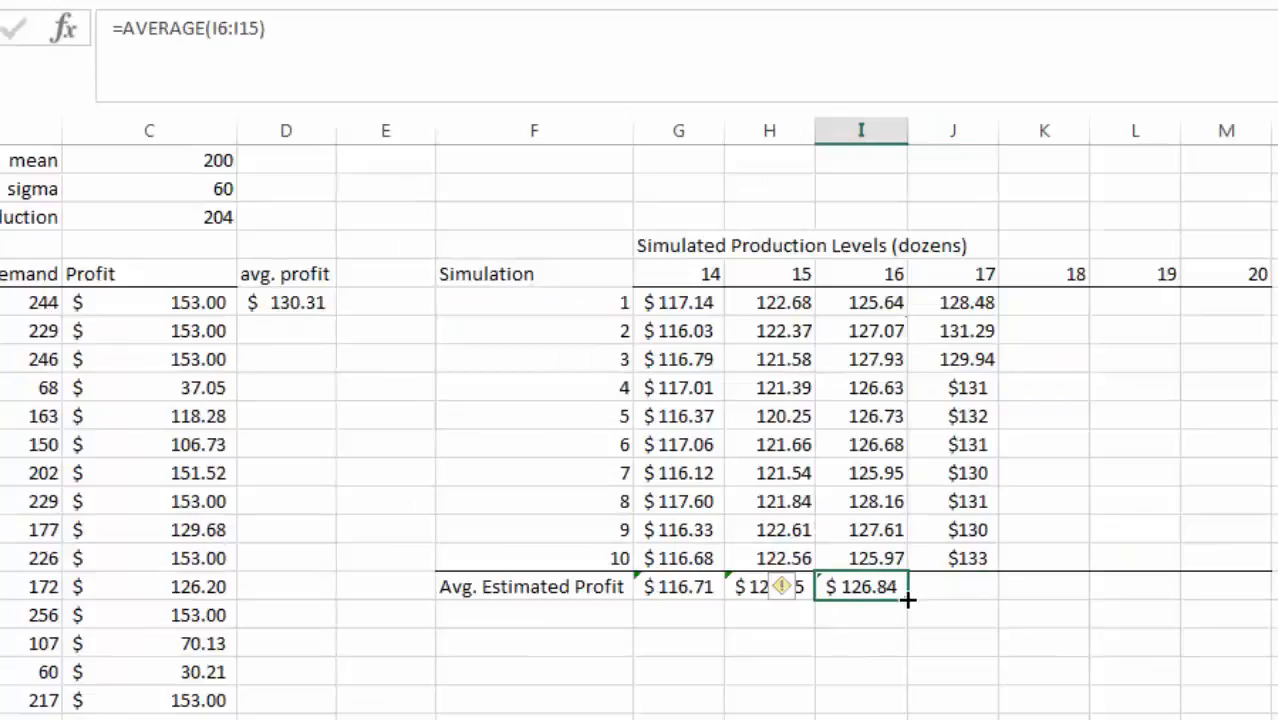
{"action": "left_click_drag", "start_coordinate": [907, 598], "coordinate": [984, 600]}
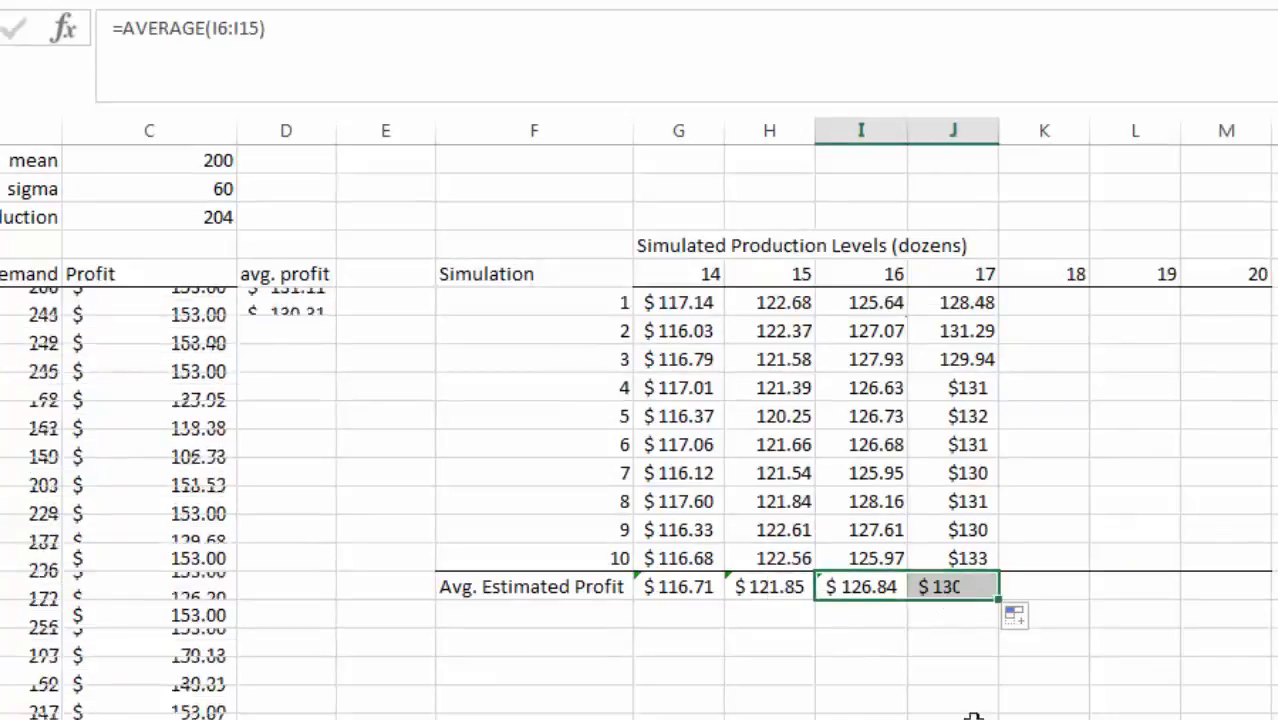
{"action": "left_click", "coordinate": [952, 598]}
{"action": "left_click", "coordinate": [935, 675]}
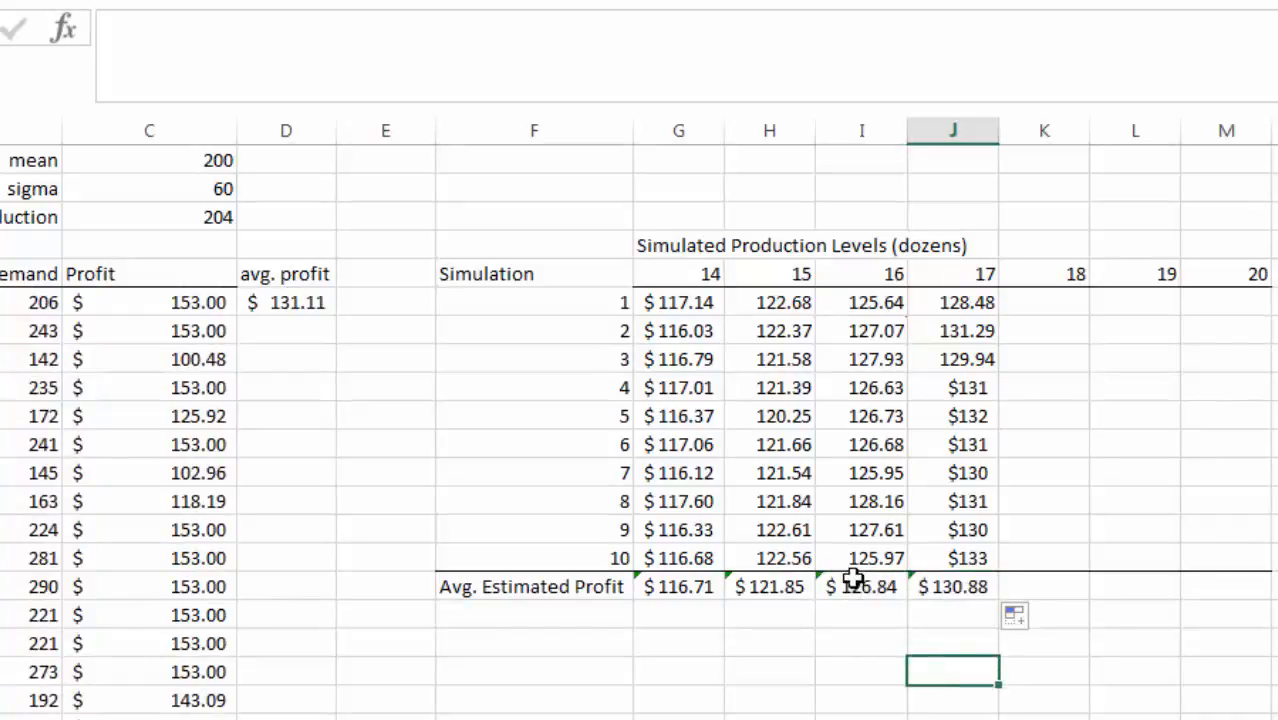
- Change the production formula in C3 to =12*K5 so the simulation uses the 18 dozen level
{"action": "left_click", "coordinate": [195, 208]}
{"action": "left_click", "coordinate": [175, 27]}
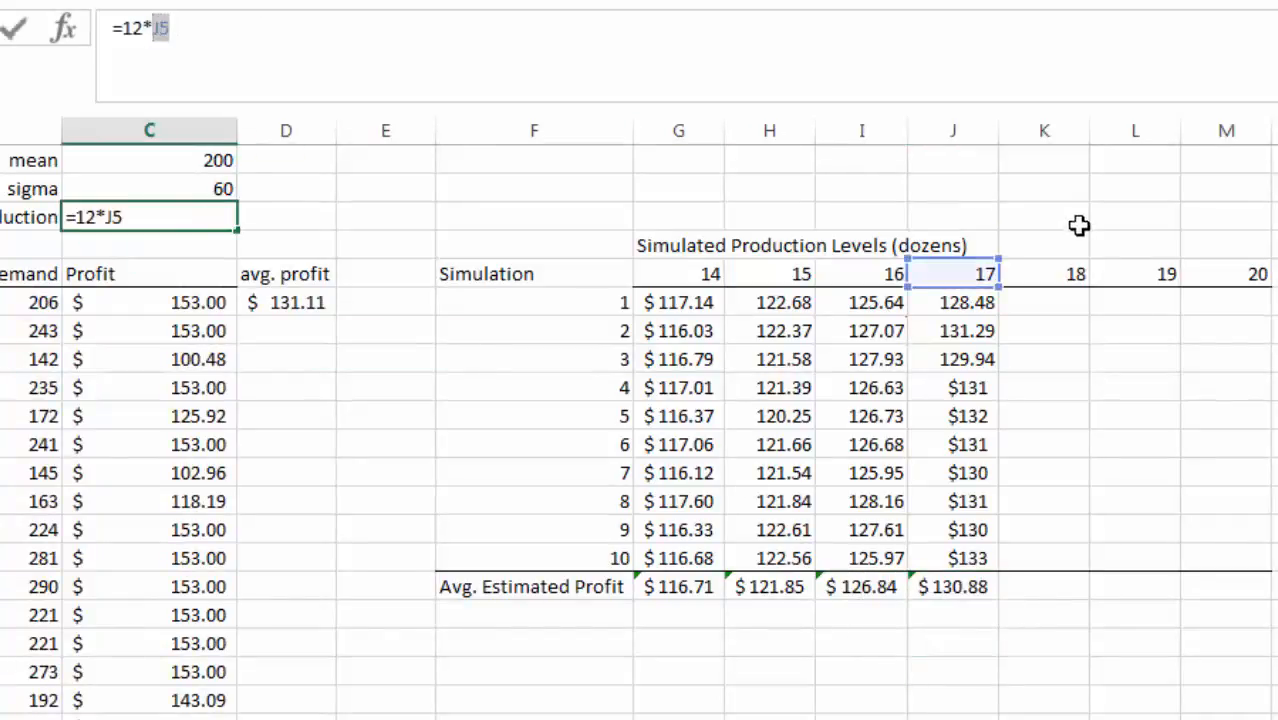
{"action": "left_click", "coordinate": [1050, 277]}
{"action": "key", "text": "Return"}
- Record the first three average-profit results for 18 dozen in K6:K8: 132.66, 132.43 and 132.67
{"action": "left_click", "coordinate": [1036, 308]}
{"action": "type", "text": "132"}
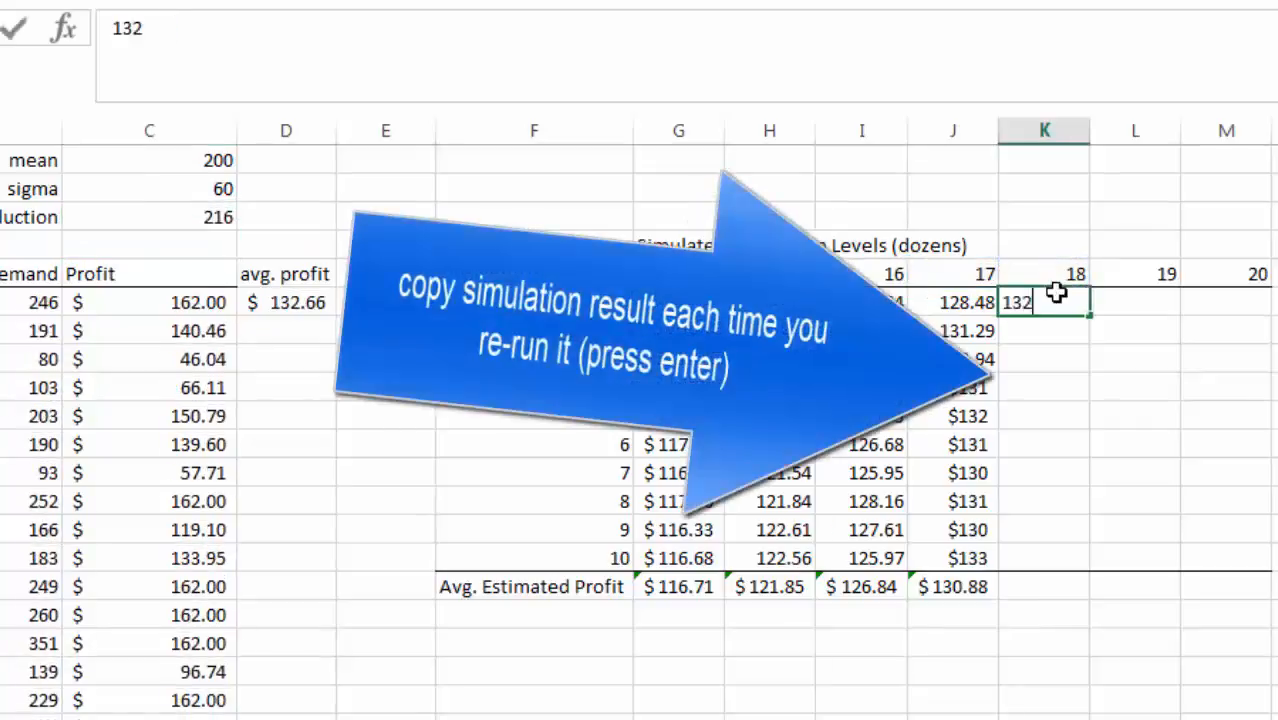
{"action": "key", "text": "Return"}
{"action": "type", "text": "132.43"}
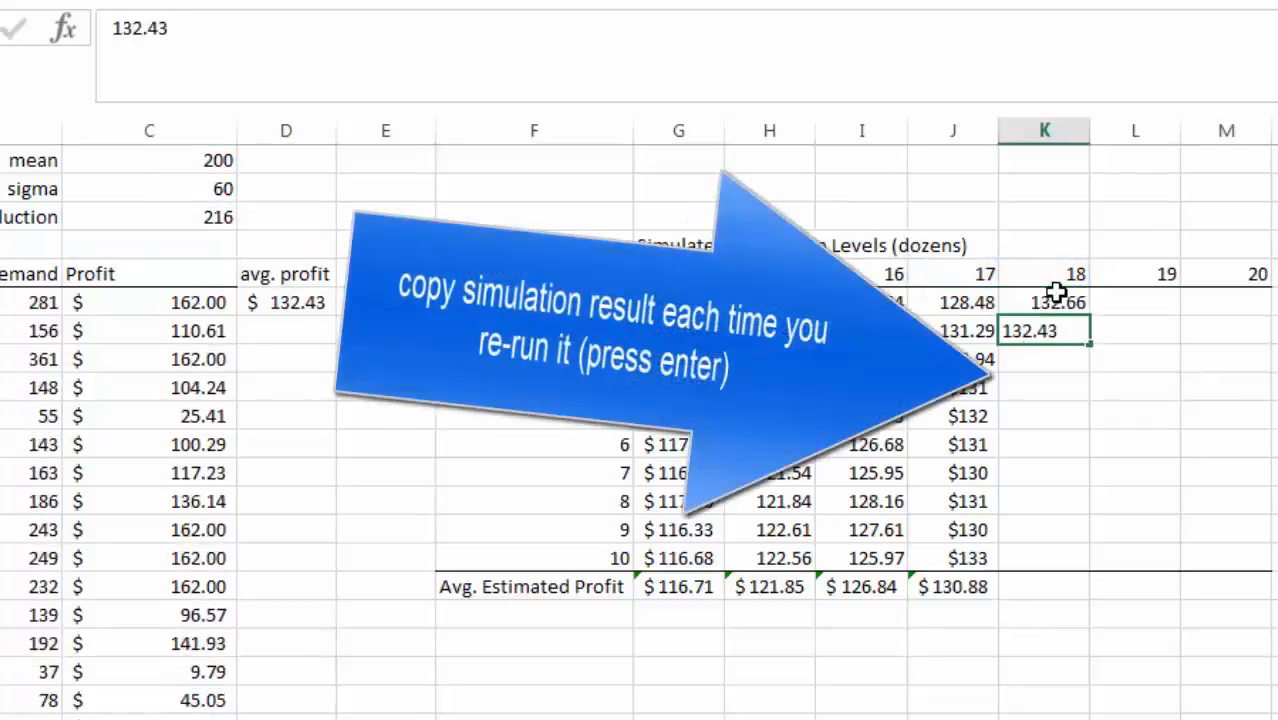
{"action": "key", "text": "Return"}
{"action": "type", "text": "132.67"}
{"action": "key", "text": "Return"}
- Record simulation results 4 to 6 for 18 dozen in K9:K11: 133.93, 135.01 and 133.35
{"action": "type", "text": "133.93"}
{"action": "key", "text": "Return"}
{"action": "type", "text": "135.01"}
{"action": "key", "text": "Return"}
{"action": "type", "text": "133.35"}
{"action": "key", "text": "Return"}
- Record the last four simulation results for 18 dozen in K12:K15: 135, 134.54, 134.32 and 133.65
{"action": "type", "text": "135"}
{"action": "key", "text": "Return"}
{"action": "type", "text": "134.54"}
{"action": "key", "text": "Return"}
{"action": "type", "text": "134.32"}
{"action": "key", "text": "Return"}
{"action": "type", "text": "133."}
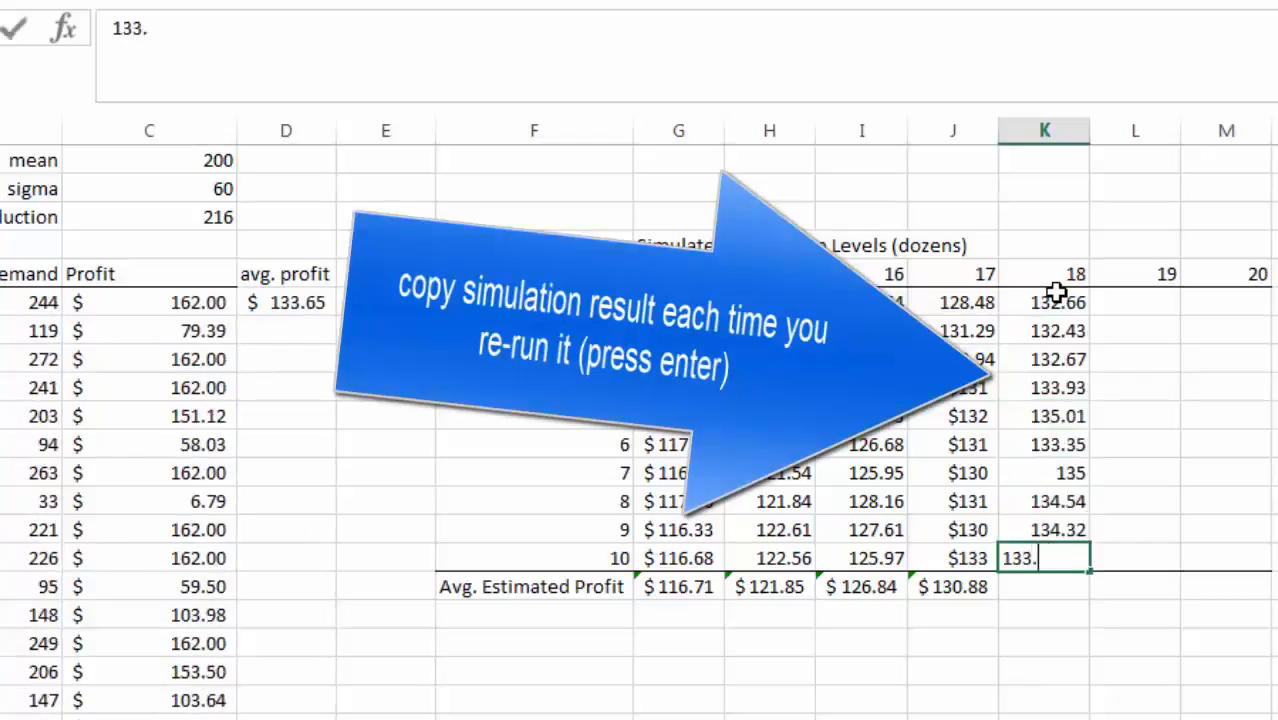
{"action": "type", "text": "65"}
- Copy the average formula from J16 into K16 to average the ten 18 dozen results
{"action": "left_click", "coordinate": [978, 586]}
{"action": "left_click_drag", "start_coordinate": [1000, 602], "coordinate": [1058, 600]}
{"action": "left_click", "coordinate": [1058, 604]}
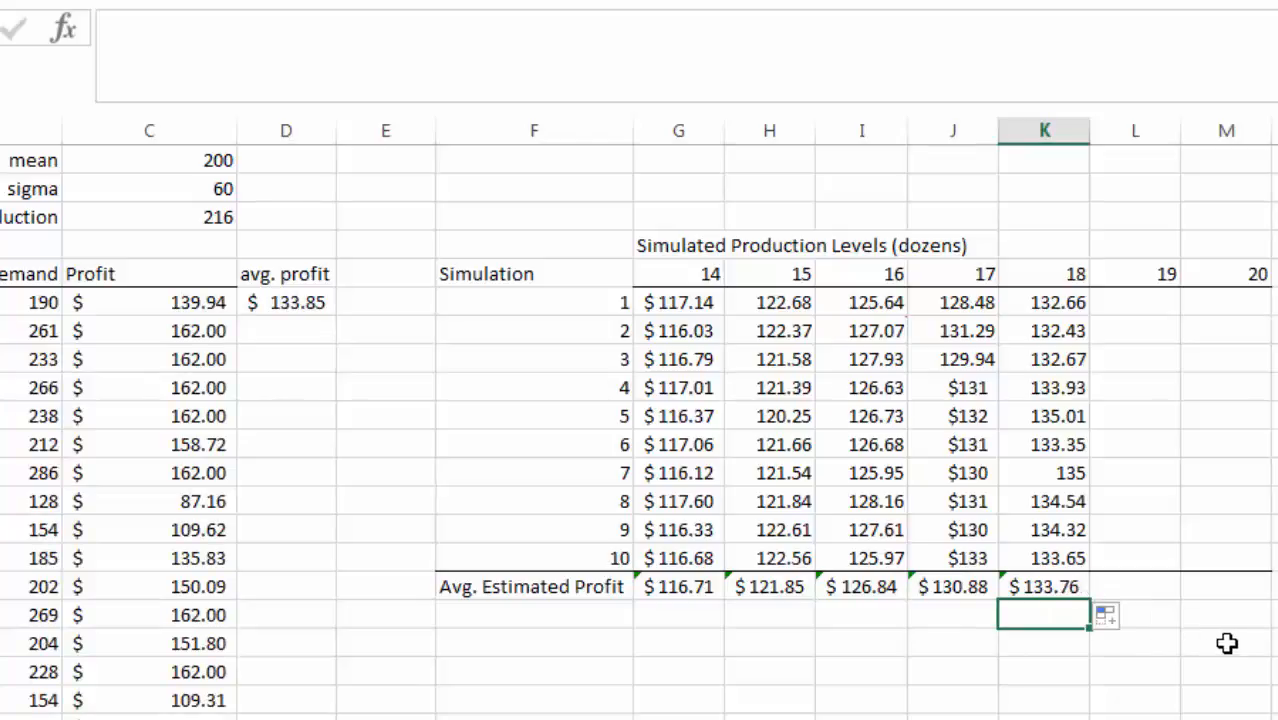
{"action": "left_click", "coordinate": [1048, 591]}
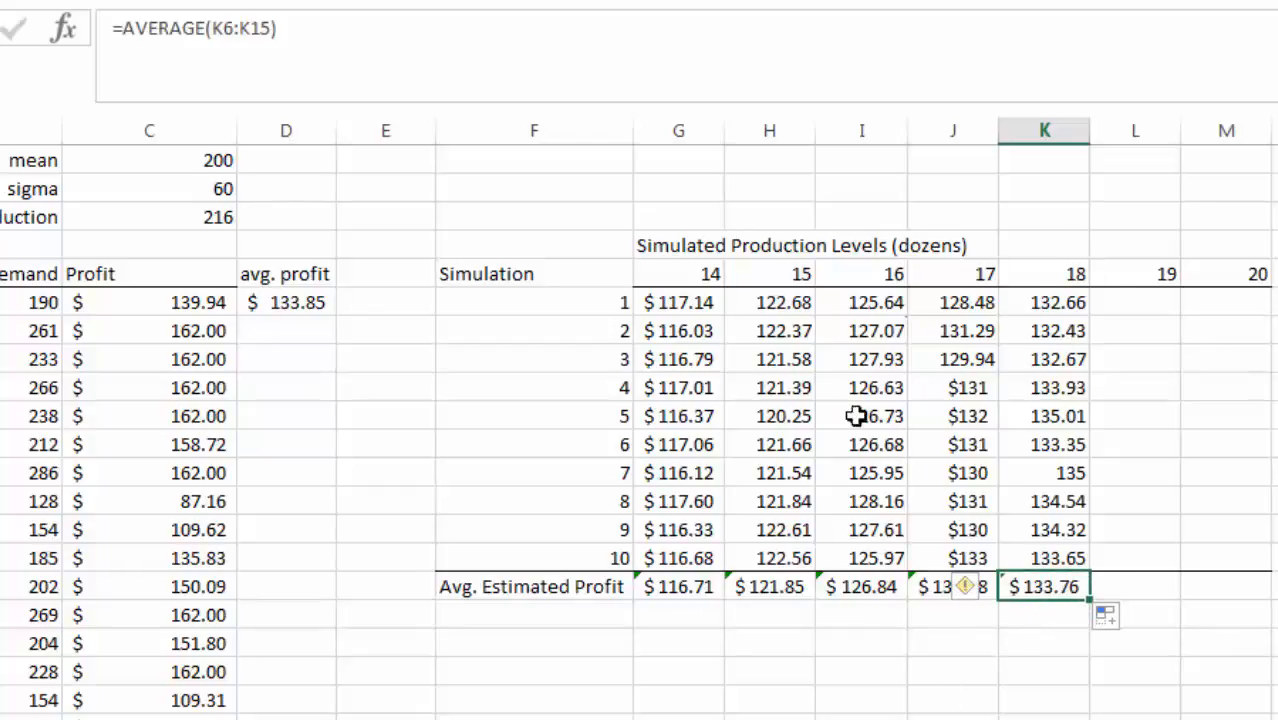
- Change the production formula in C3 to =12*L5 so the simulation uses the 19 dozen level
{"action": "left_click", "coordinate": [168, 222]}
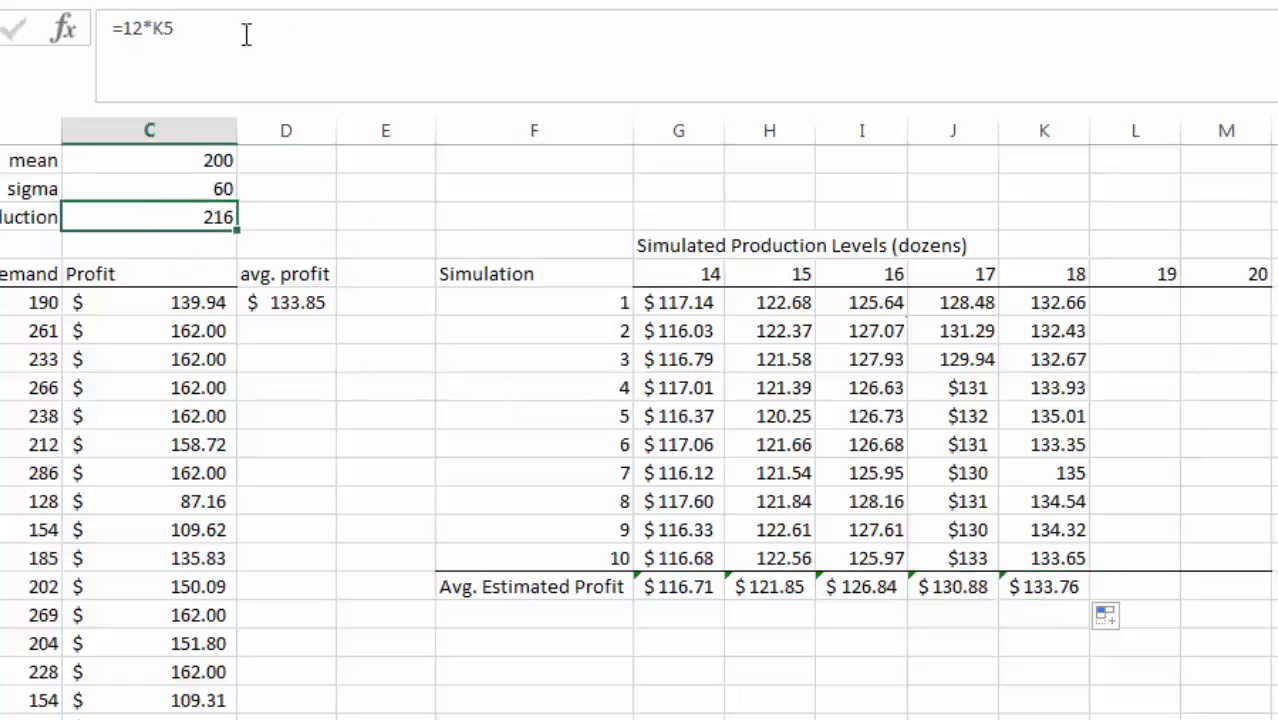
{"action": "left_click", "coordinate": [258, 37]}
{"action": "double_click", "coordinate": [164, 28]}
{"action": "left_click", "coordinate": [1140, 270]}
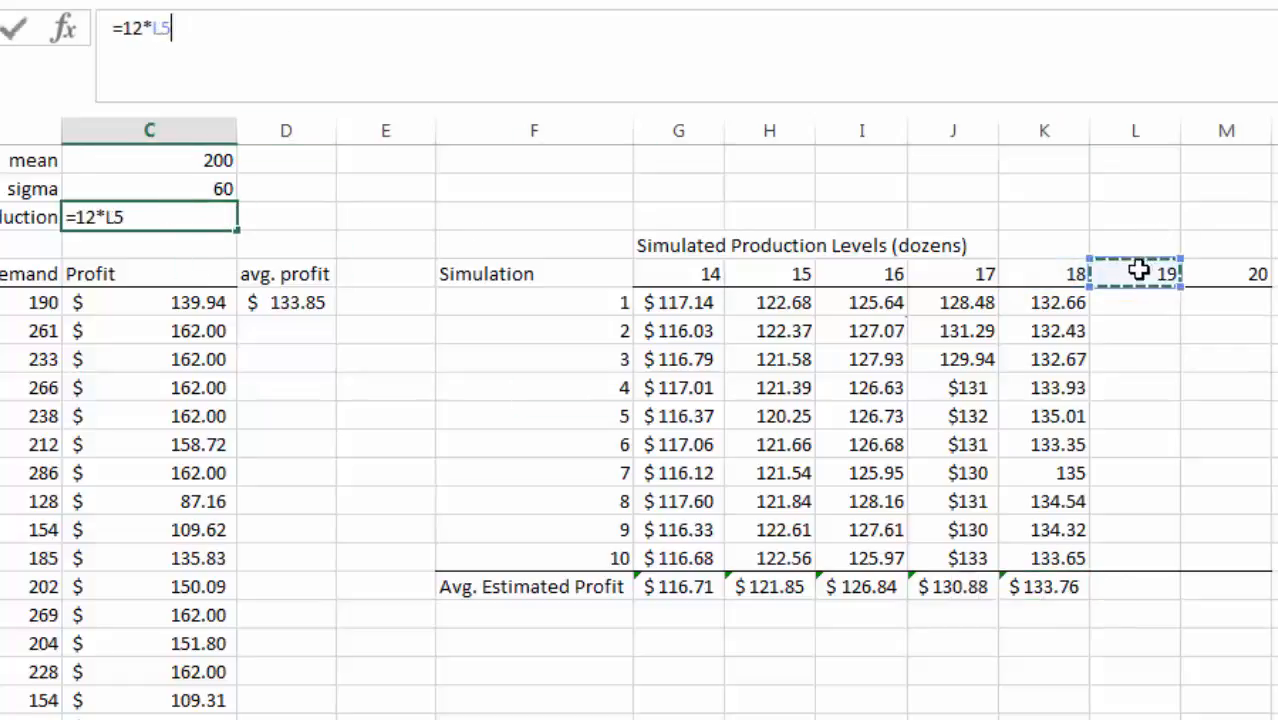
{"action": "key", "text": "Return"}
- Record the first three average-profit results for 19 dozen in L6:L8: 135.89, 138.46 and 136.67
{"action": "left_click", "coordinate": [1148, 305]}
{"action": "type", "text": "135.89"}
{"action": "key", "text": "Return"}
{"action": "type", "text": "138.46"}
{"action": "key", "text": "Return"}
{"action": "type", "text": "136"}
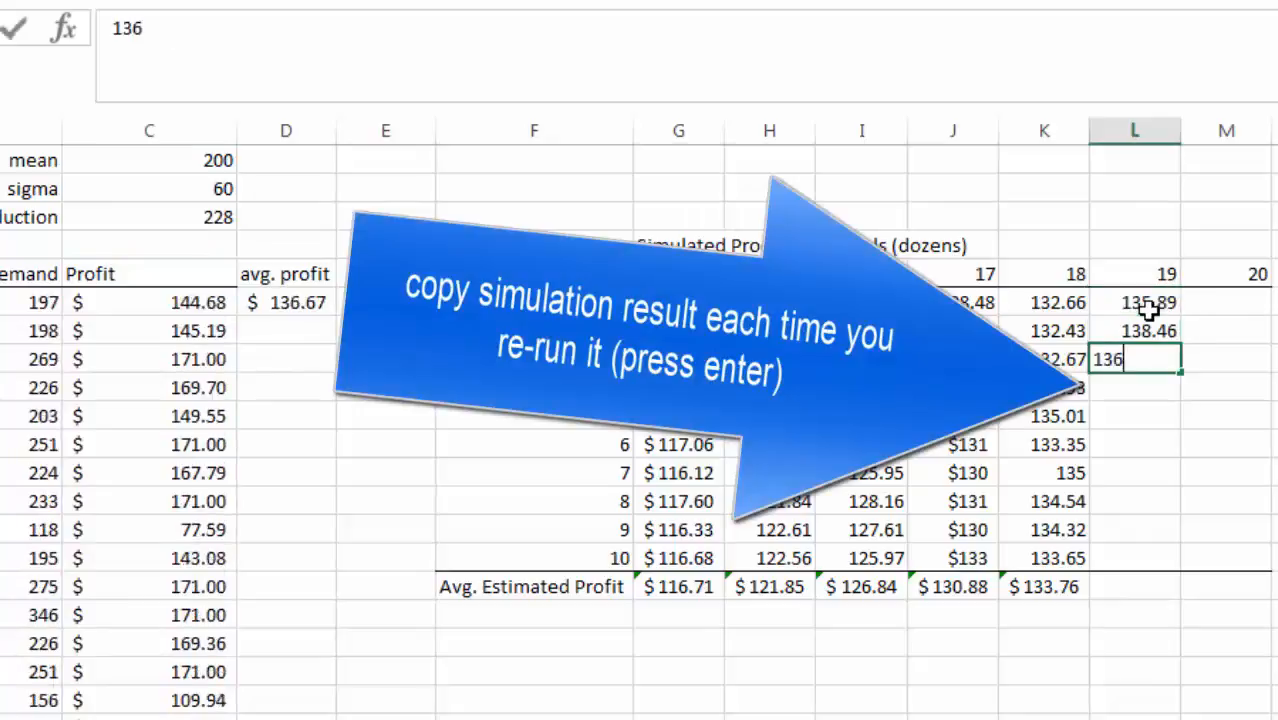
{"action": "type", "text": ".67"}
{"action": "key", "text": "Return"}
- Record simulation results 4 to 6 for 19 dozen in L9:L11: 136.09, 134.62 and 137.61
{"action": "type", "text": "136.09"}
{"action": "key", "text": "Return"}
{"action": "type", "text": "134.62"}
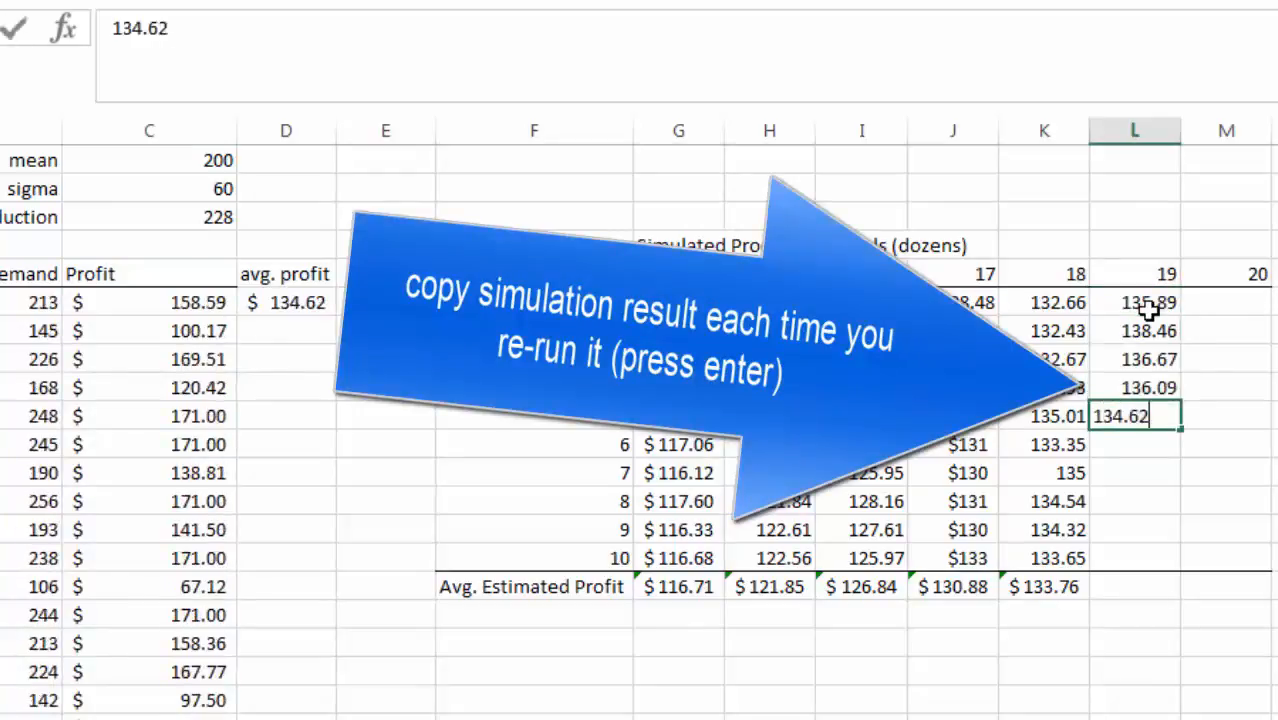
{"action": "key", "text": "Return"}
{"action": "type", "text": "137.61"}
{"action": "key", "text": "Return"}
- Record the last four simulation results for 19 dozen in L12:L15: 136.19, 134.43, 136.87 and 135.83
{"action": "type", "text": "136.19"}
{"action": "key", "text": "Return"}
{"action": "type", "text": "134.43"}
{"action": "key", "text": "Return"}
{"action": "type", "text": "136.87"}
{"action": "key", "text": "Return"}
{"action": "type", "text": "135.83"}
{"action": "key", "text": "Return"}
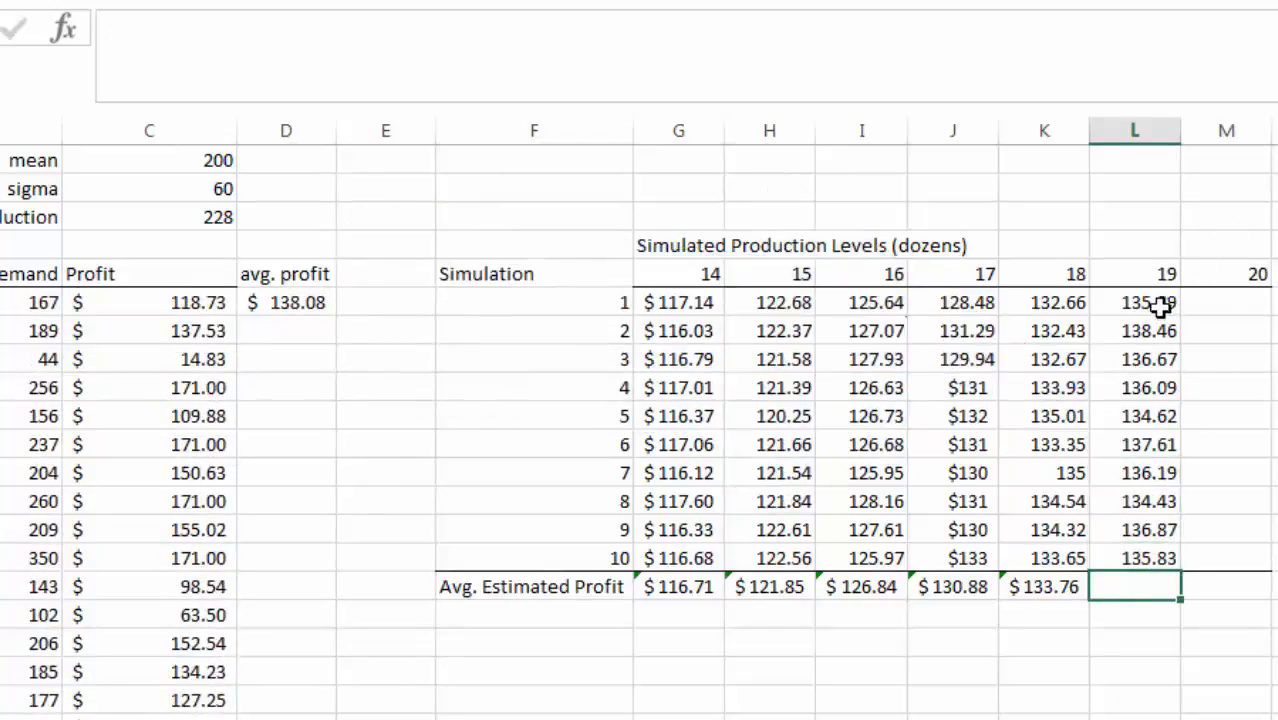
- Copy the average formula from K16 into L16 to average the ten 19 dozen results
{"action": "left_click", "coordinate": [1068, 594]}
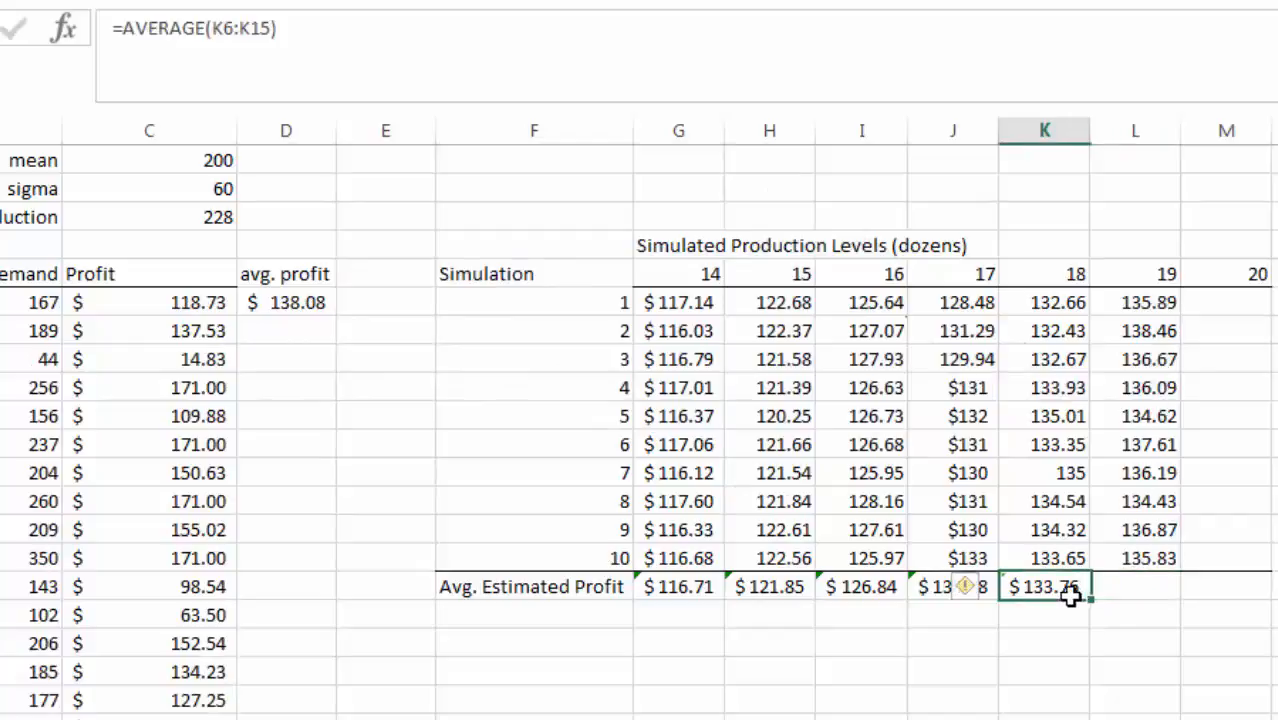
{"action": "left_click_drag", "start_coordinate": [1097, 598], "coordinate": [1141, 600]}
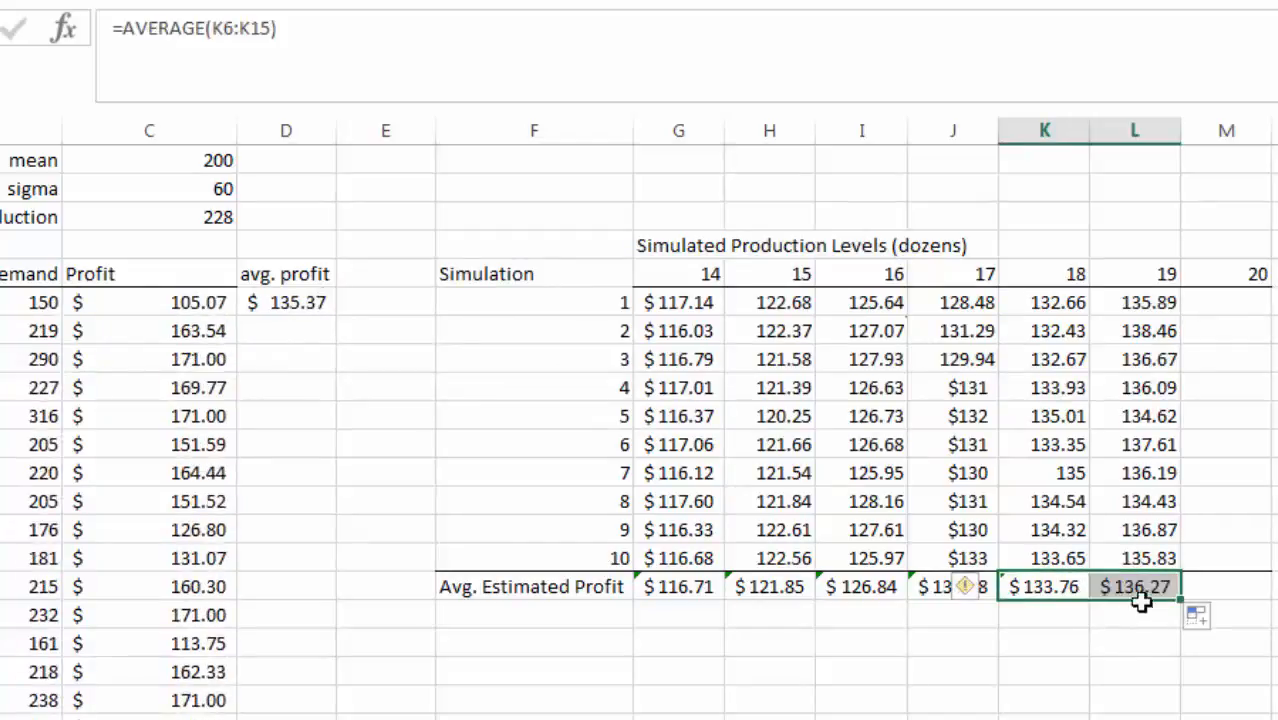
{"action": "left_click", "coordinate": [1140, 596]}
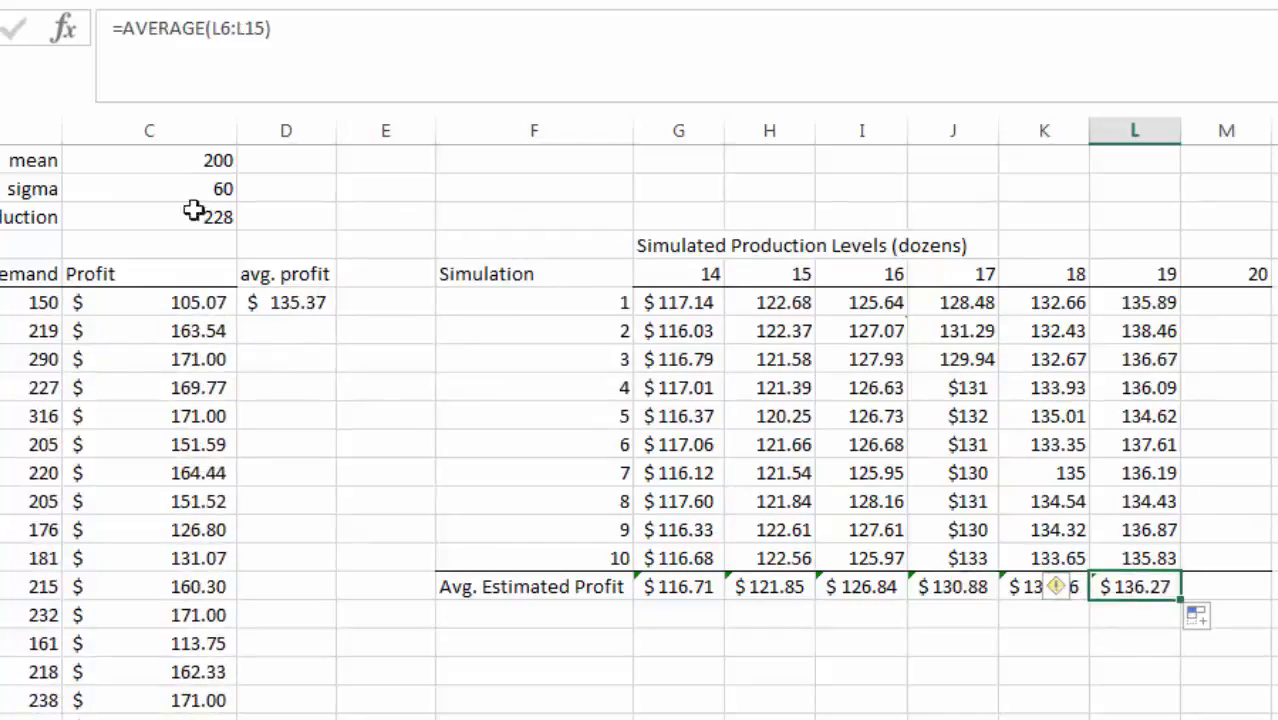
- Change the production formula in C3 to =12*M5 so the simulation uses the 20 dozen level
{"action": "left_click", "coordinate": [205, 215]}
{"action": "left_click", "coordinate": [225, 30]}
{"action": "key", "text": "BackSpace"}
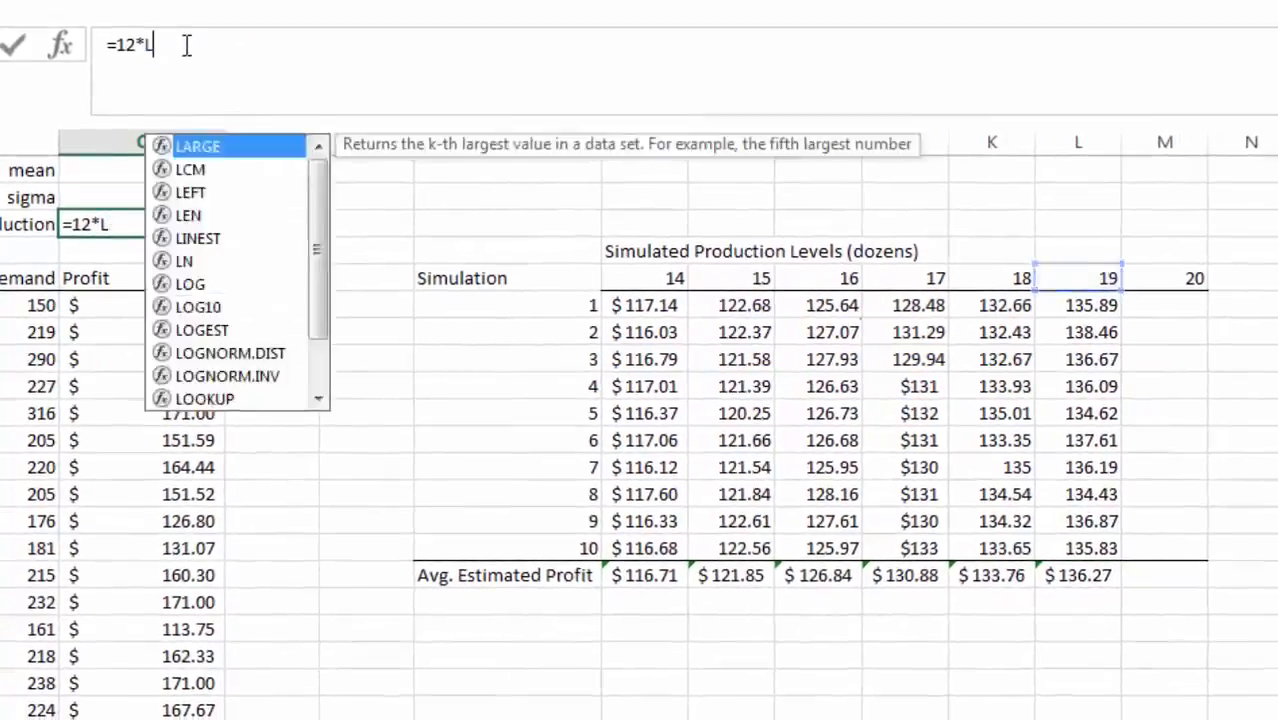
{"action": "key", "text": "BackSpace"}
{"action": "left_click", "coordinate": [1165, 278]}
{"action": "key", "text": "Return"}
- Record the first three average-profit results for 20 dozen in M6:M8: 139.91, 138.01 and 137.92
{"action": "left_click", "coordinate": [1165, 305]}
{"action": "type", "text": "139.91"}
{"action": "key", "text": "Return"}
{"action": "type", "text": "138.01"}
{"action": "key", "text": "Return"}
{"action": "type", "text": "137.92"}
{"action": "key", "text": "Return"}
- Record simulation results 4 to 6 for 20 dozen in M9:M11: 140.43, 139.36 and 138.25
{"action": "type", "text": "140.43"}
{"action": "key", "text": "Return"}
{"action": "type", "text": "139."}
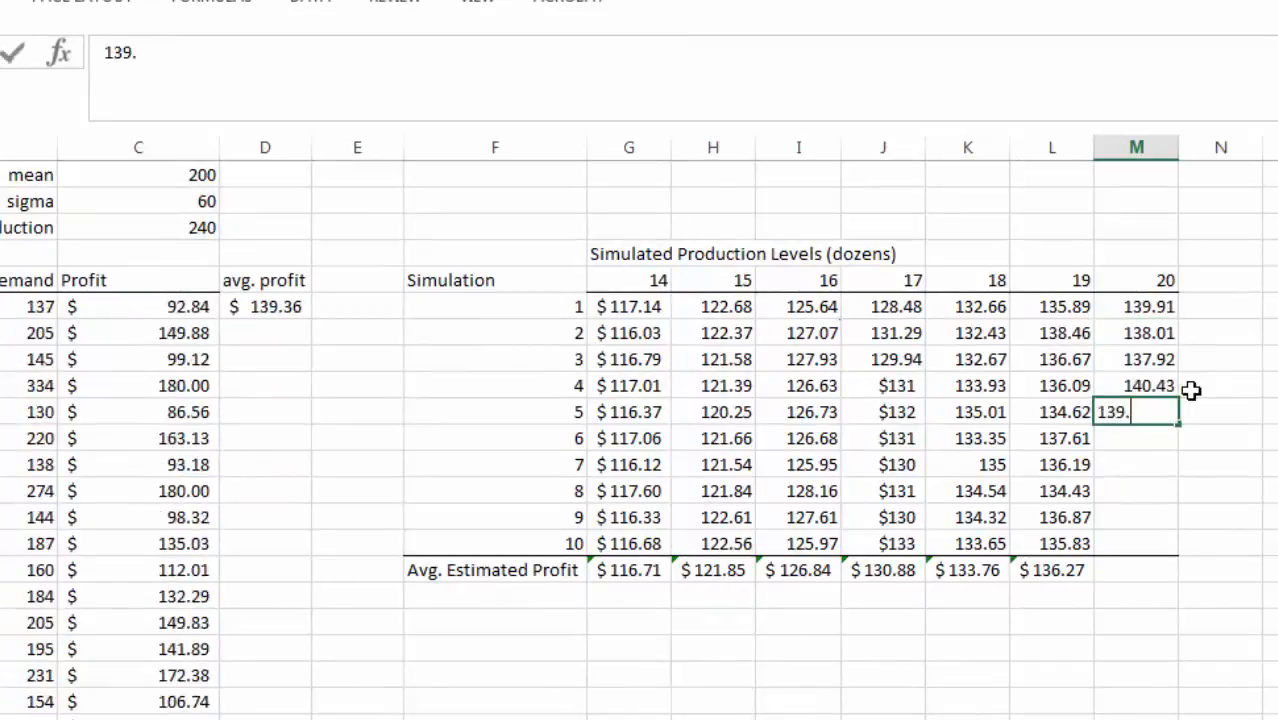
{"action": "type", "text": "36"}
{"action": "key", "text": "Return"}
{"action": "type", "text": "138.25"}
{"action": "key", "text": "Return"}
- Record the last four simulation results for 20 dozen in M12:M15: 138.76, 139.11, 137.64 and 136.66
{"action": "type", "text": "138.76"}
{"action": "key", "text": "Return"}
{"action": "type", "text": "139.11"}
{"action": "key", "text": "Return"}
{"action": "type", "text": "137.64"}
{"action": "key", "text": "Return"}
{"action": "type", "text": "136.66"}
{"action": "key", "text": "Return"}
- Copy the average formula from L16 into M16 to average the ten 20 dozen results
{"action": "left_click", "coordinate": [1060, 570]}
{"action": "left_click_drag", "start_coordinate": [1093, 582], "coordinate": [1140, 579]}
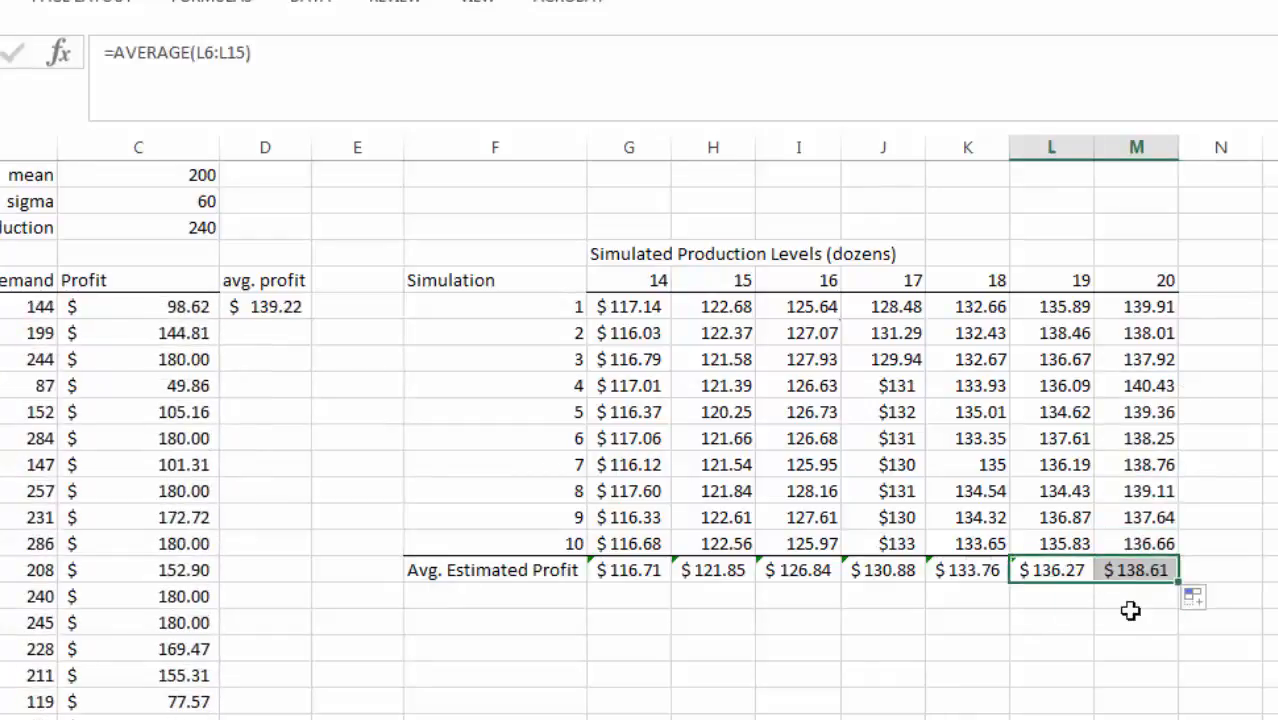
{"action": "left_click", "coordinate": [1130, 612]}
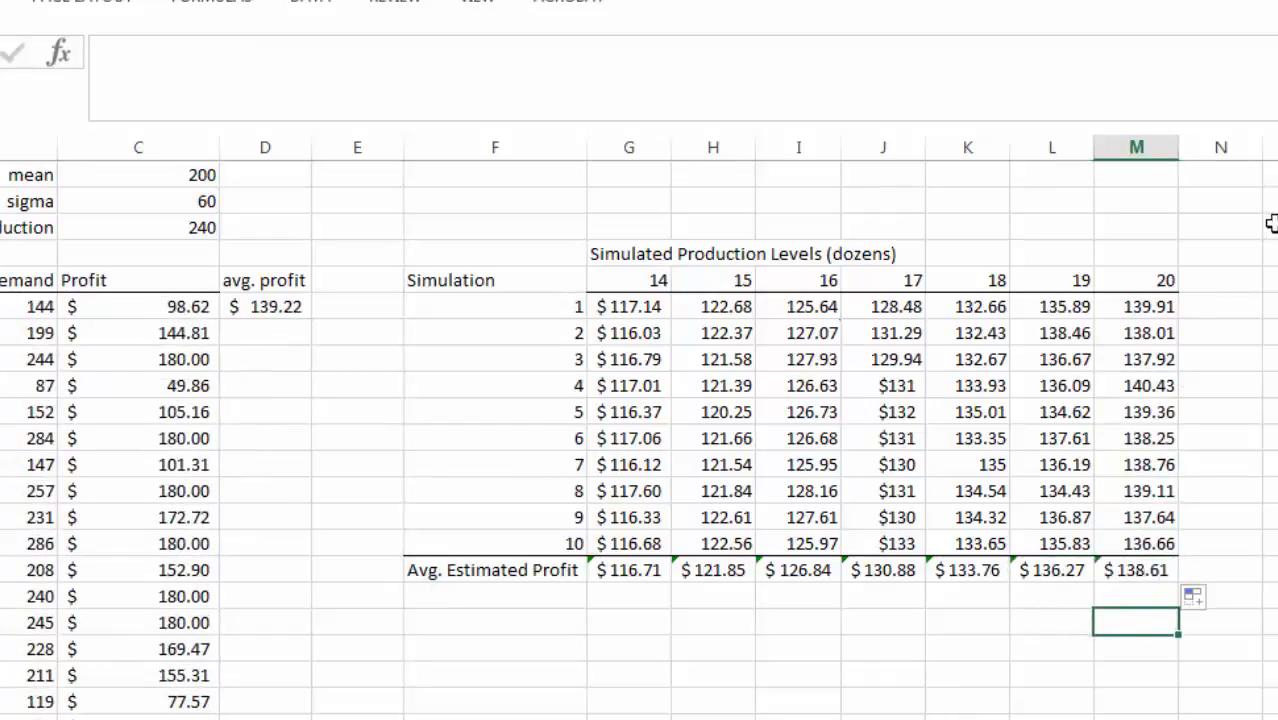
- Extend the simulated production levels in row 5 with 21 dozen in N5 and 22 dozen in O5
{"action": "left_click", "coordinate": [1205, 285]}
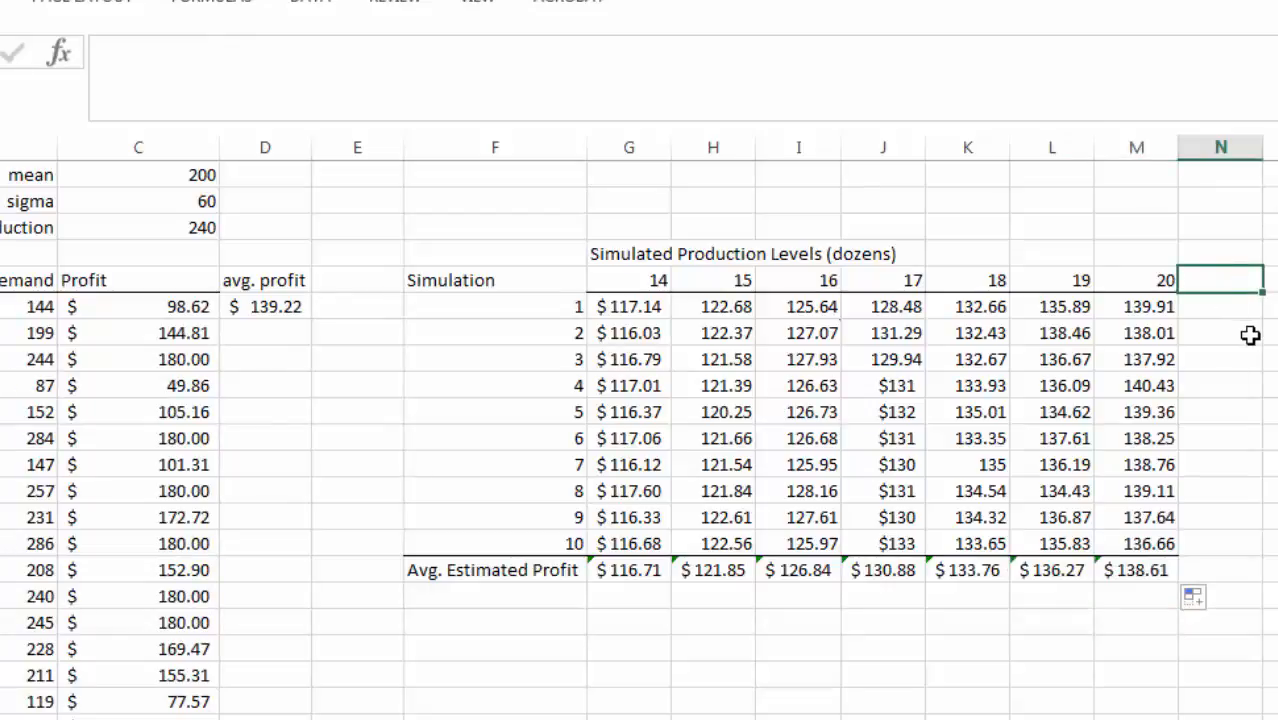
{"action": "type", "text": "21"}
{"action": "key", "text": "Tab"}
{"action": "type", "text": "22"}
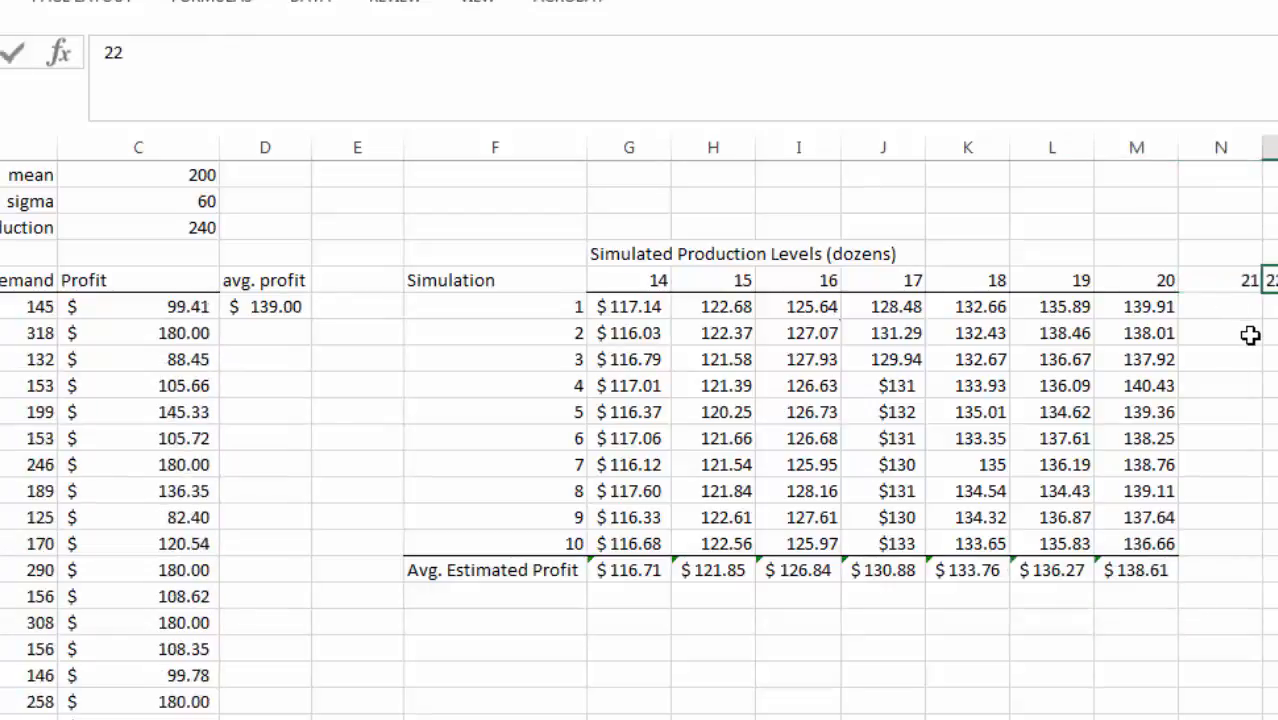
{"action": "key", "text": "Tab"}
{"action": "left_click", "coordinate": [1246, 284]}
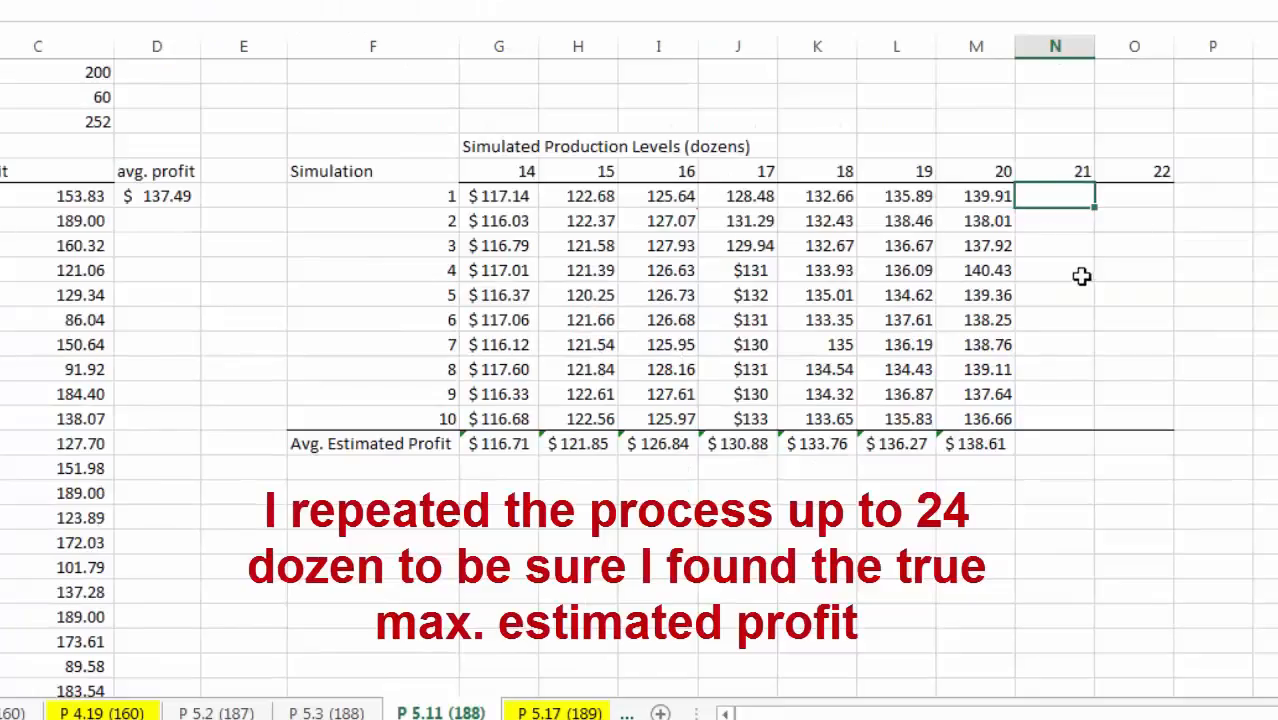
- Record simulation results 1 to 4 for 21 dozen in N6:N9: 137.49, 139.15, 138.54 and 140.77
{"action": "type", "text": "137.49"}
{"action": "key", "text": "Return"}
{"action": "type", "text": "139.15"}
{"action": "key", "text": "Return"}
{"action": "type", "text": "138.54"}
{"action": "key", "text": "Return"}
{"action": "type", "text": "140.73"}
{"action": "key", "text": "Return"}
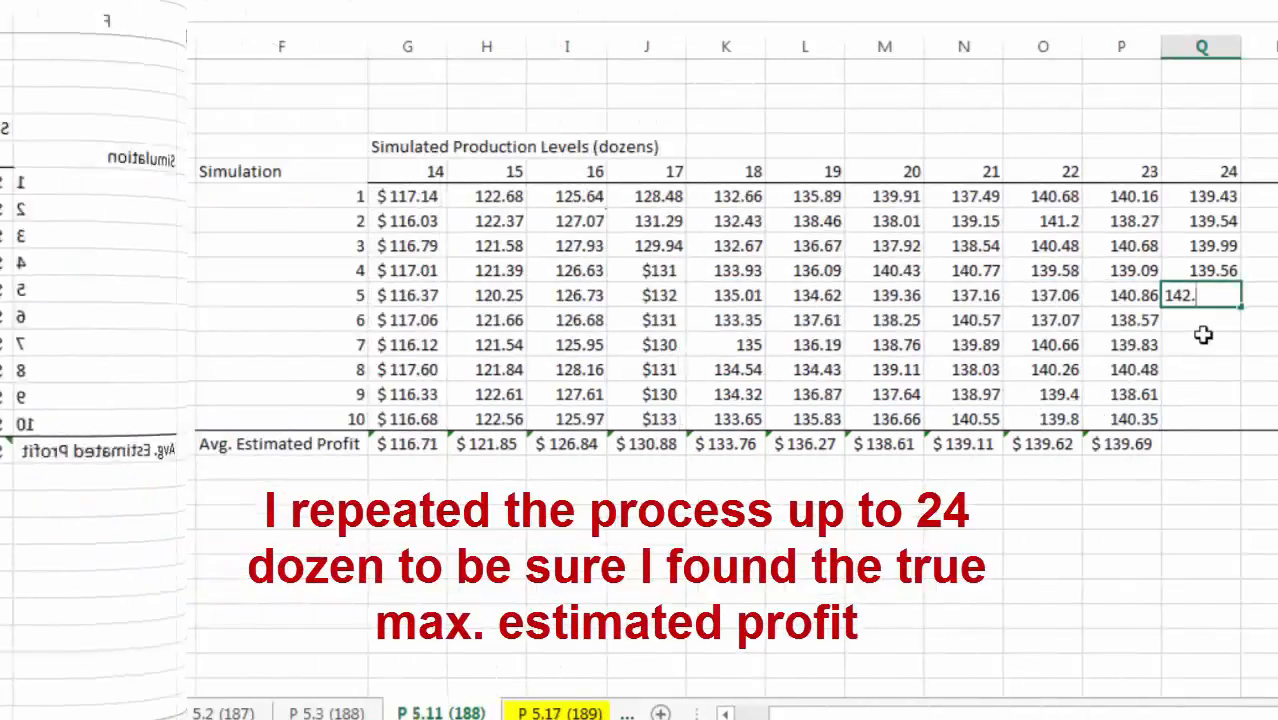
- Record simulation results 5 to 10 for 24 dozen in Q10:Q15: 142.2, 139.24, 139.31, 138.52, 139.04 and 137.3
{"action": "key", "text": "Return"}
{"action": "type", "text": "139.24"}
{"action": "key", "text": "Return"}
{"action": "type", "text": "139.31"}
{"action": "key", "text": "Return"}
{"action": "type", "text": "138.52"}
{"action": "key", "text": "Return"}
{"action": "type", "text": "139.04"}
{"action": "key", "text": "Return"}
{"action": "type", "text": "137.3"}
{"action": "key", "text": "Return"}
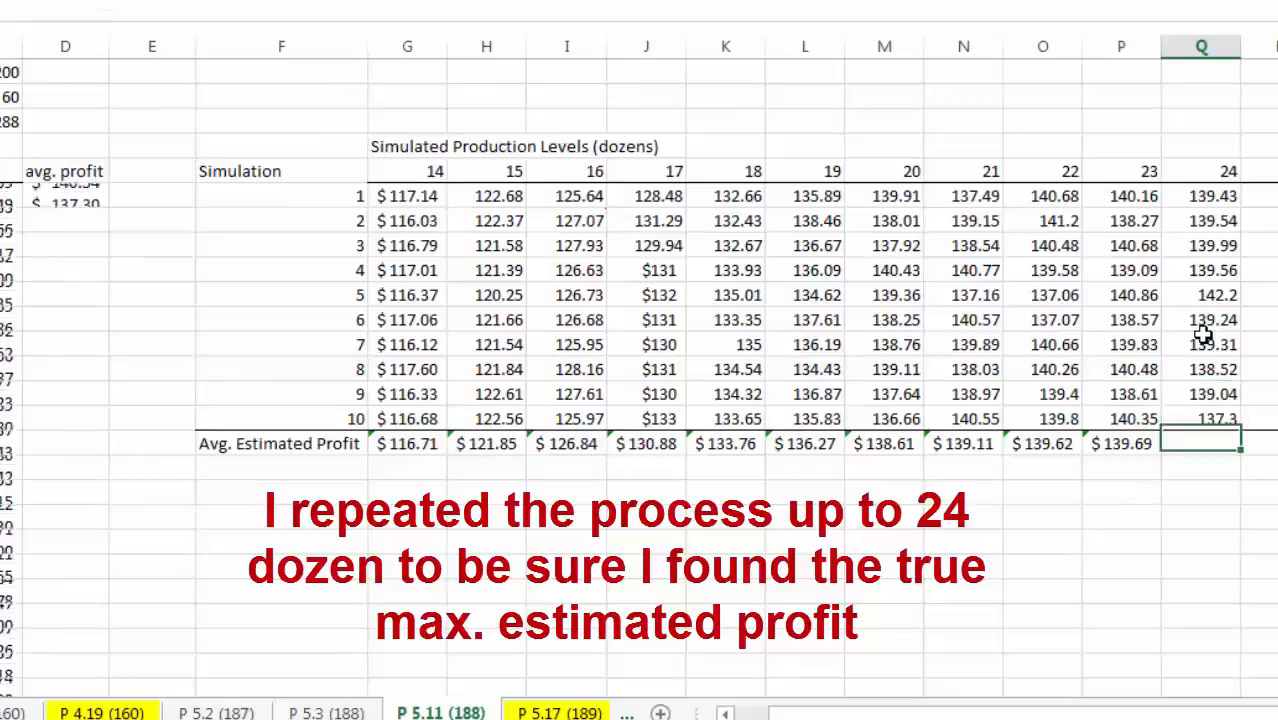
- Copy the average formula from P16 into Q16 to average the ten 24 dozen results
{"action": "left_click", "coordinate": [1150, 447]}
{"action": "left_click_drag", "start_coordinate": [1161, 453], "coordinate": [1207, 451]}
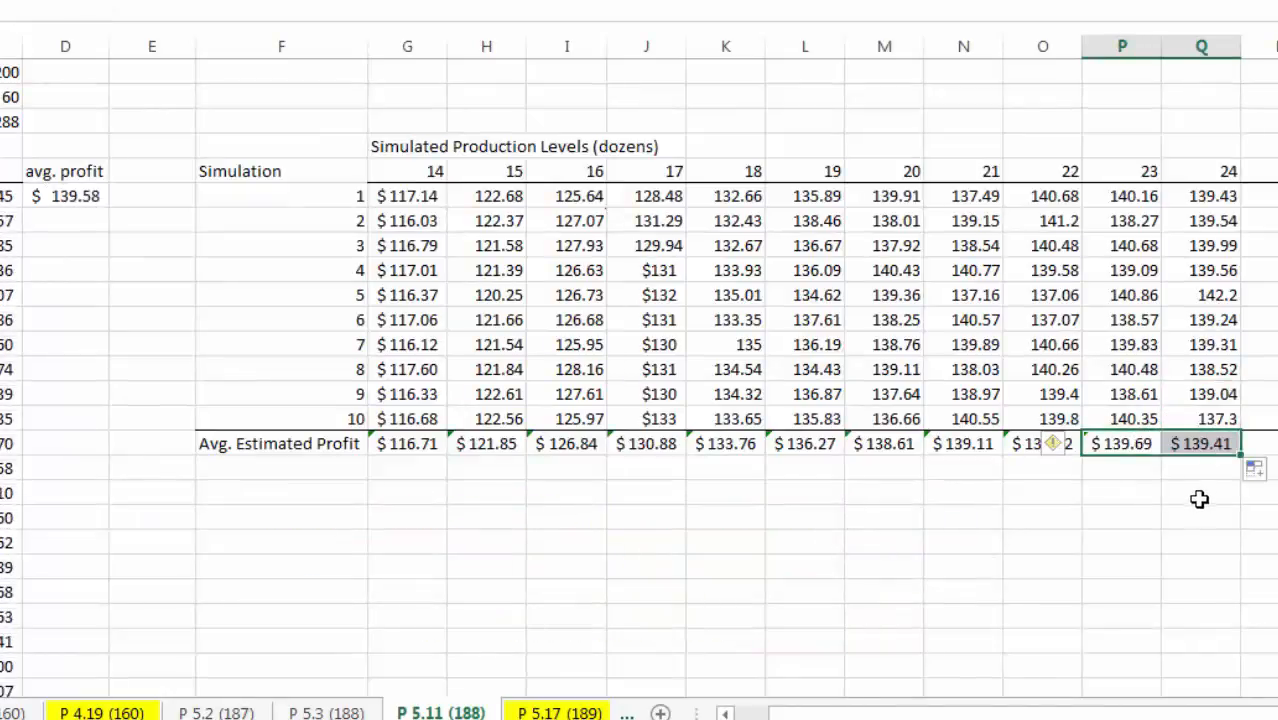
{"action": "left_click", "coordinate": [1215, 494]}
{"action": "left_click", "coordinate": [1220, 448]}
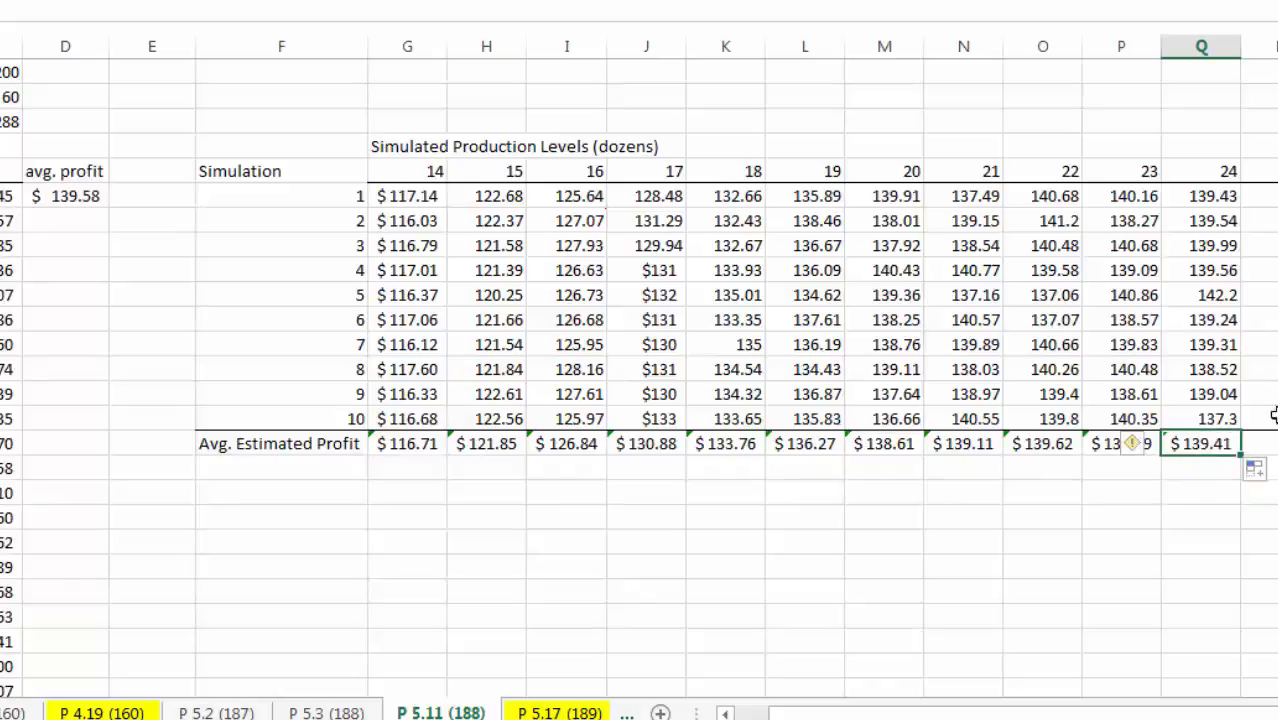
- Change the production quantity formula in C3 to reference R5 instead of Q5, simulating 25 dozen
{"action": "left_click", "coordinate": [9, 122]}
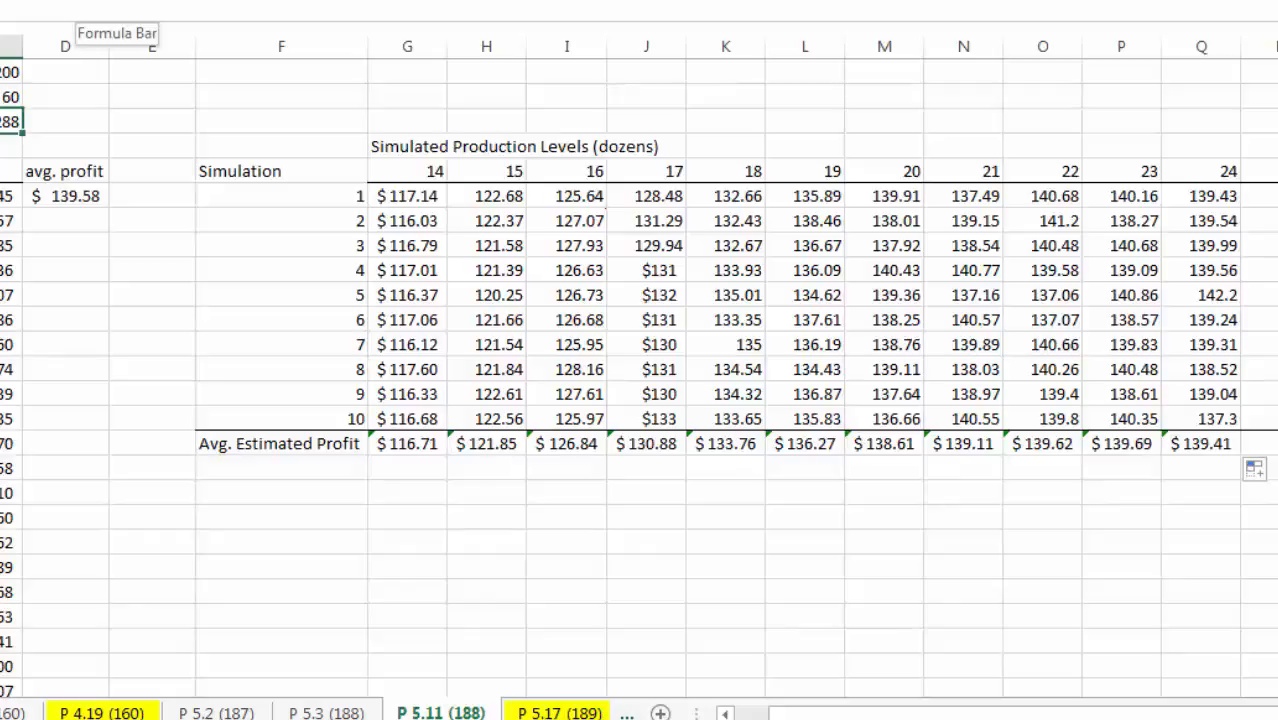
{"action": "left_click", "coordinate": [76, 8]}
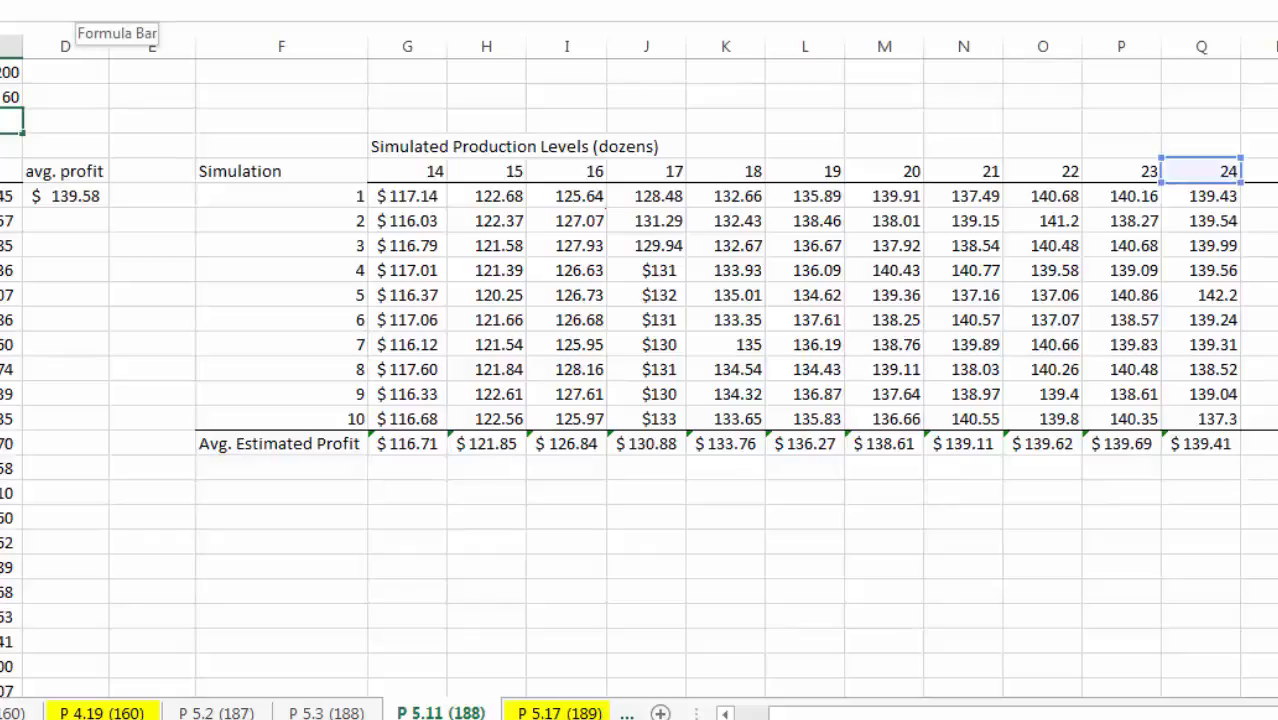
{"action": "left_click", "coordinate": [1264, 172]}
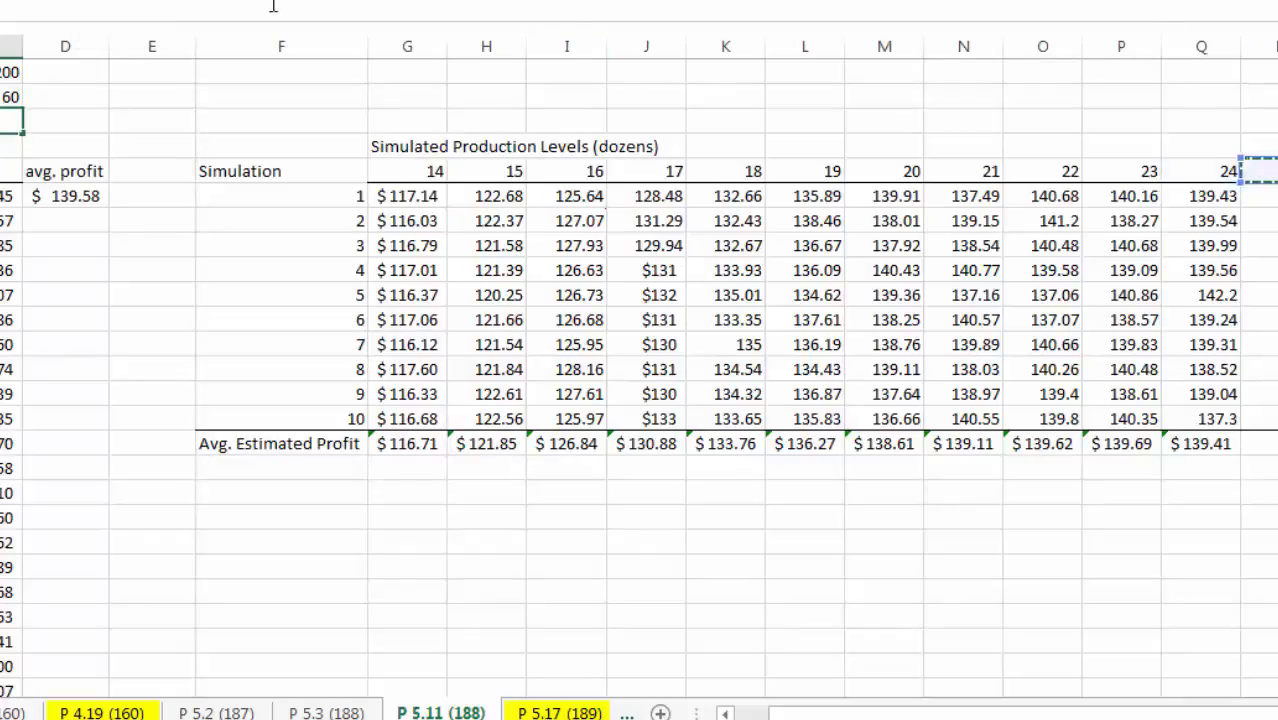
{"action": "key", "text": "Return"}
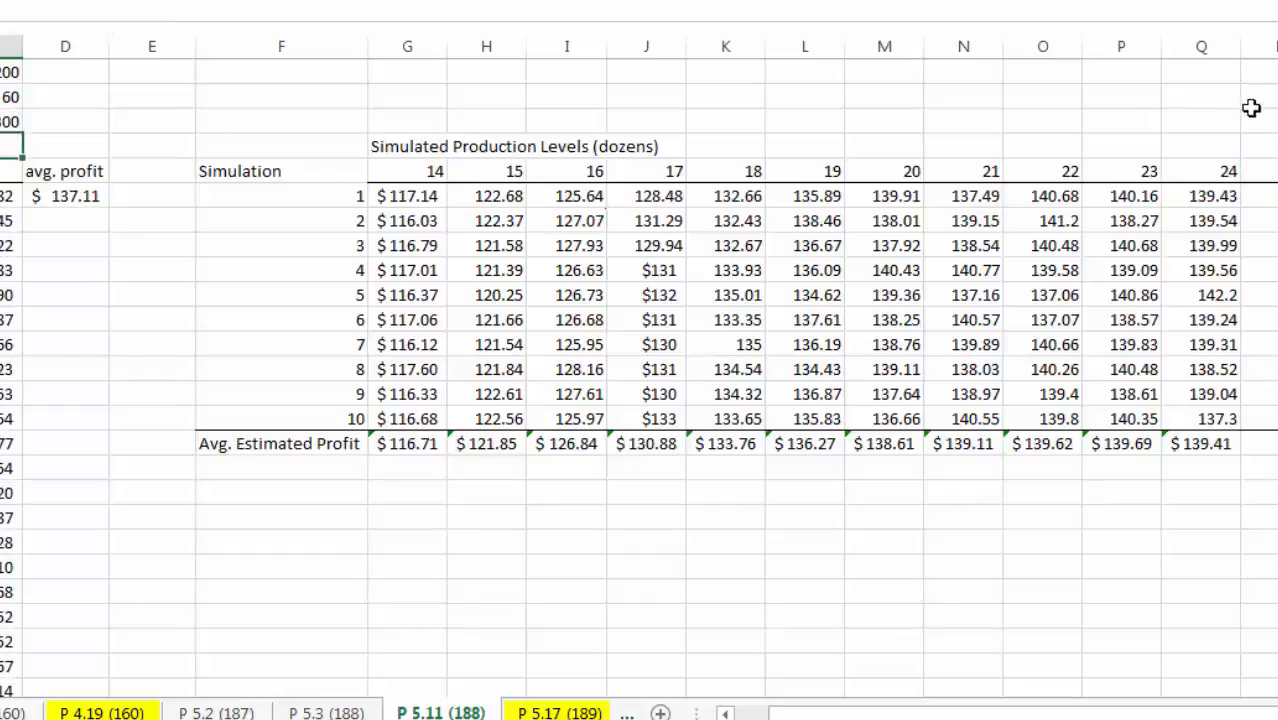
- Record simulation results 1 to 4 for 25 dozen in R6:R9: 137.11, 136.32, 139.62 and 138.06
{"action": "left_click", "coordinate": [1258, 196]}
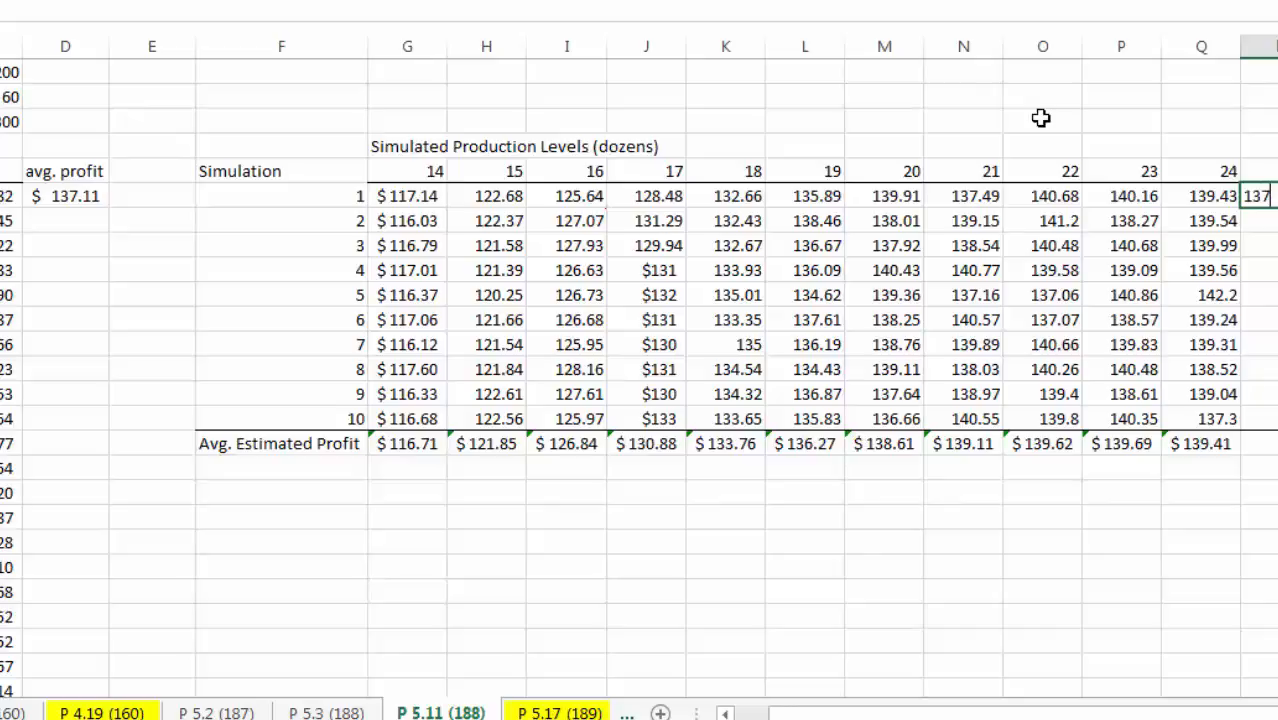
{"action": "key", "text": "Return"}
{"action": "type", "text": "136.32"}
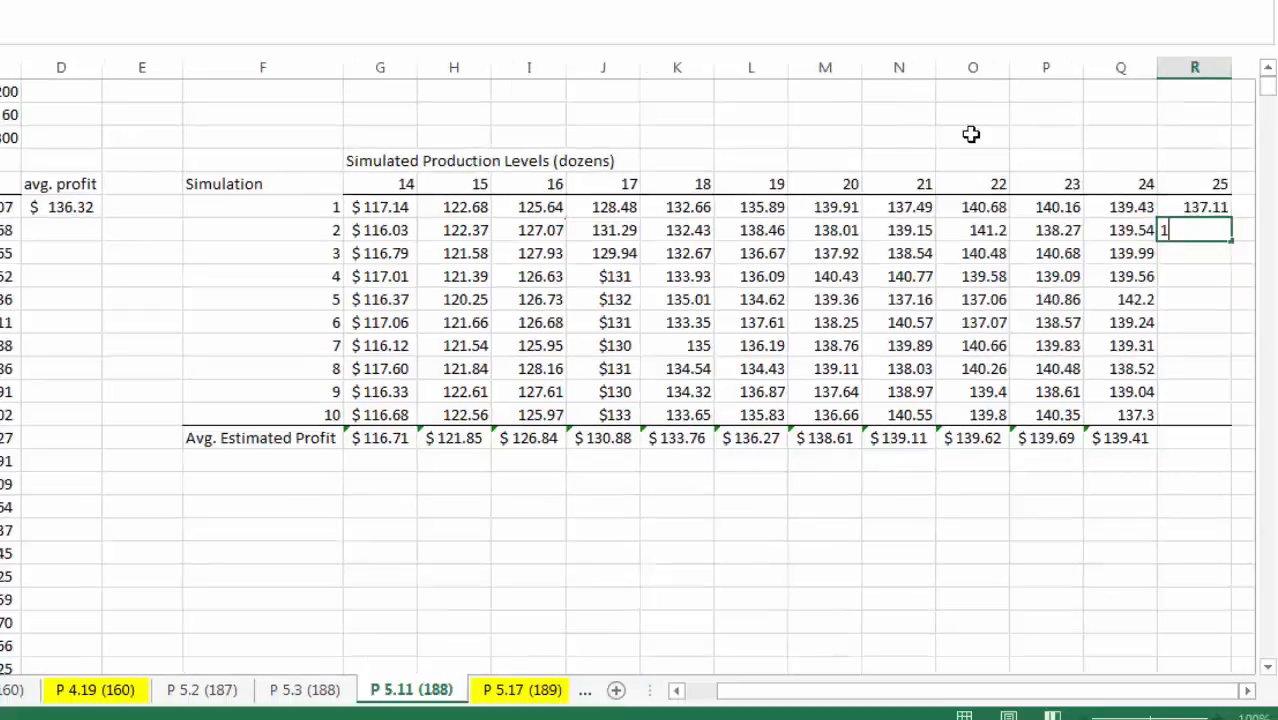
{"action": "key", "text": "Return"}
{"action": "type", "text": "139.62"}
{"action": "key", "text": "Return"}
{"action": "type", "text": "138"}
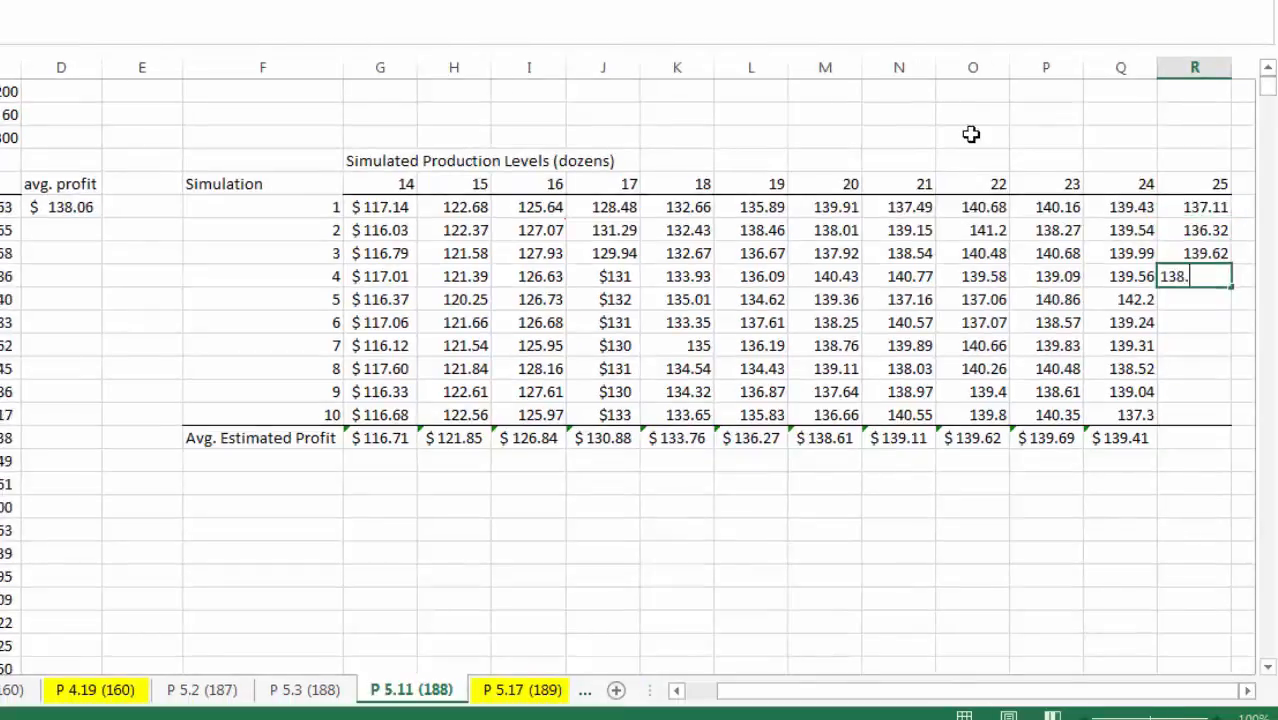
{"action": "type", "text": ".06"}
{"action": "key", "text": "Return"}
- Record simulation results 5 to 10 for 25 dozen in R10:R15: 140.74, 139.8, 139.86, 140.36, 138.53 and 140.39
{"action": "type", "text": "140.74"}
{"action": "key", "text": "Return"}
{"action": "type", "text": "139."}
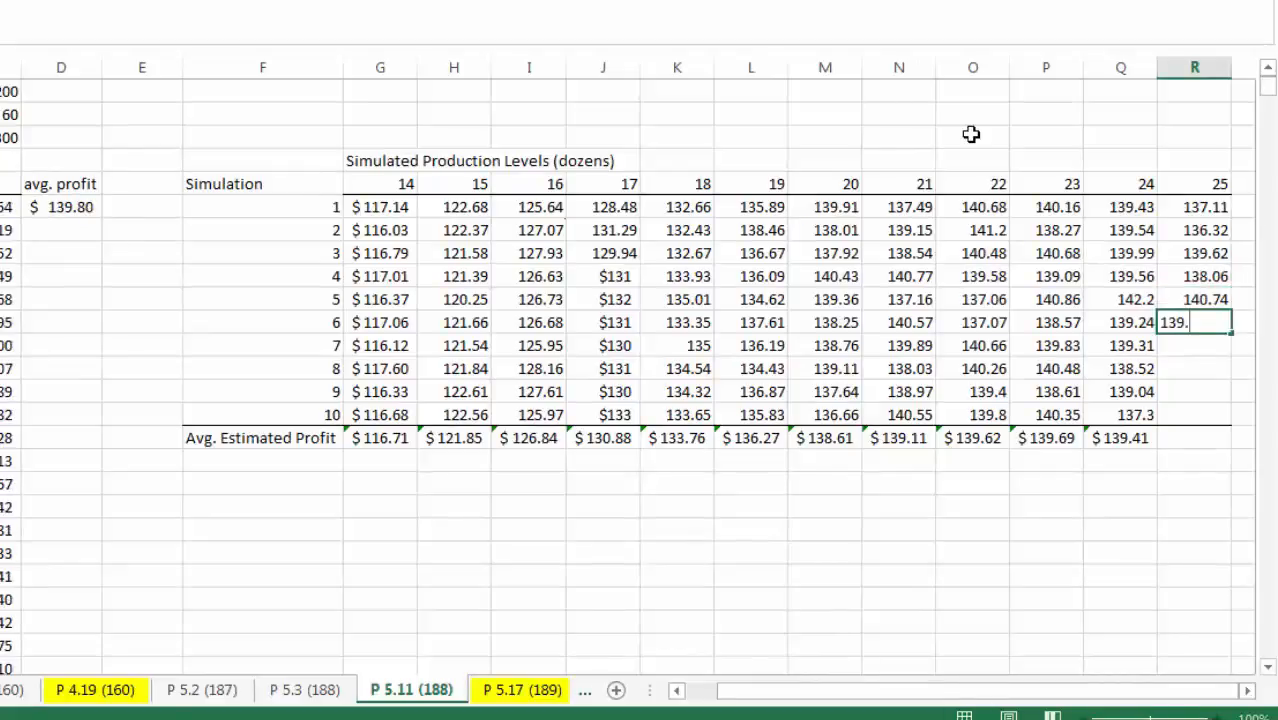
{"action": "type", "text": "8"}
{"action": "key", "text": "Return"}
{"action": "type", "text": "139.86"}
{"action": "key", "text": "Return"}
{"action": "type", "text": "140.36"}
{"action": "key", "text": "Return"}
{"action": "type", "text": "138.53"}
{"action": "key", "text": "Return"}
{"action": "type", "text": "140.39"}
{"action": "key", "text": "Return"}
- Copy the average formula from Q16 into R16 to average the ten 25 dozen results
{"action": "left_click", "coordinate": [1122, 438]}
{"action": "left_click_drag", "start_coordinate": [1158, 449], "coordinate": [1226, 450]}
{"action": "left_click", "coordinate": [1204, 464]}
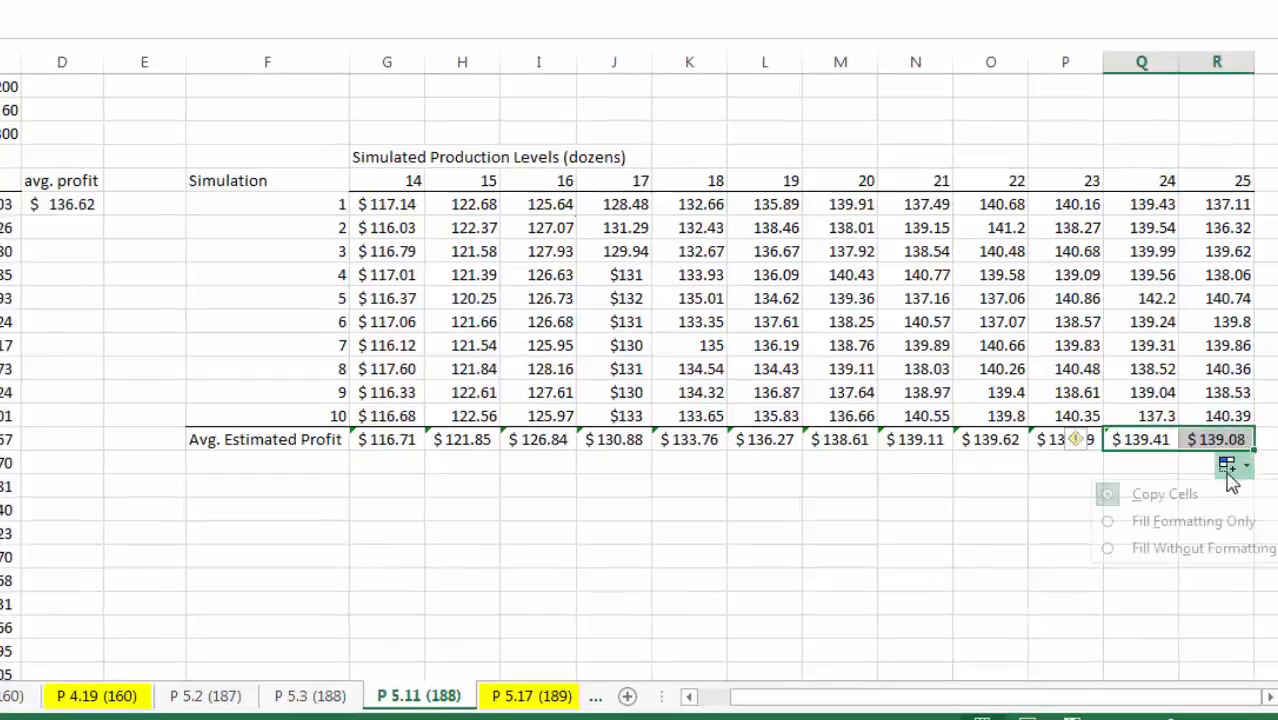
{"action": "left_click", "coordinate": [1190, 441]}
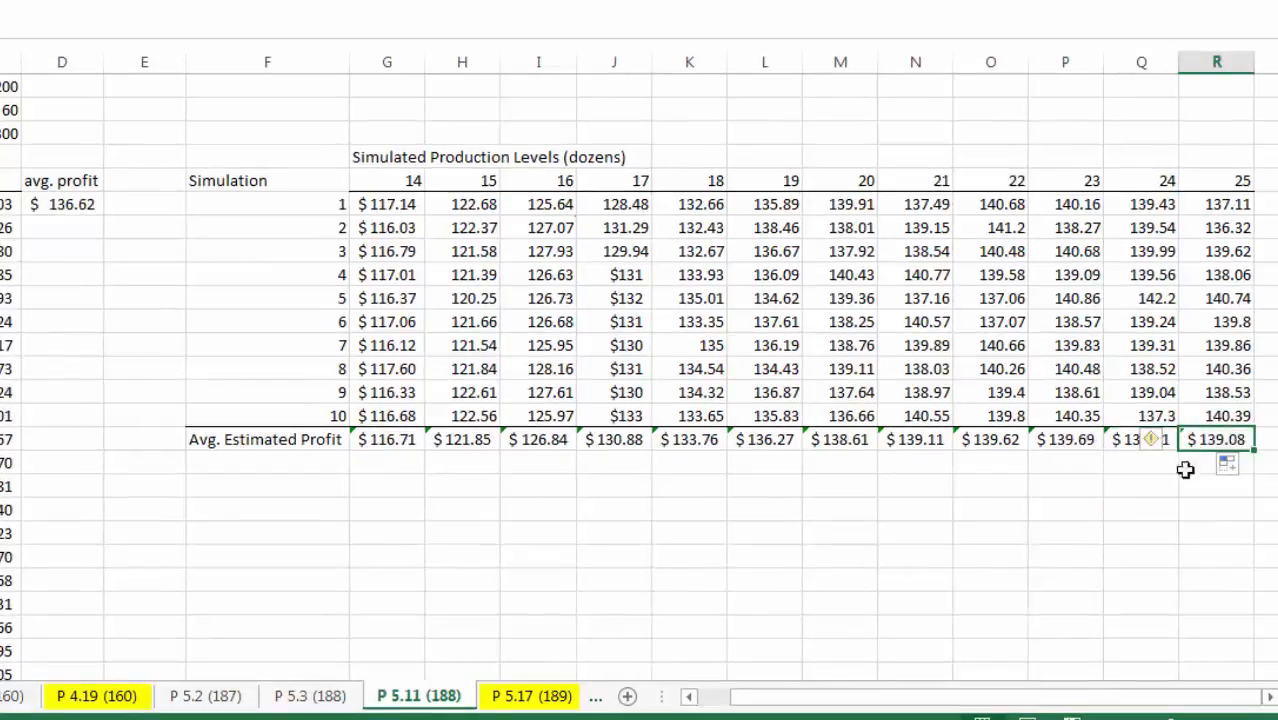
- Highlight the highest average estimated profit, the 23 dozen result in P16, with yellow fill
{"action": "left_click", "coordinate": [1215, 486]}
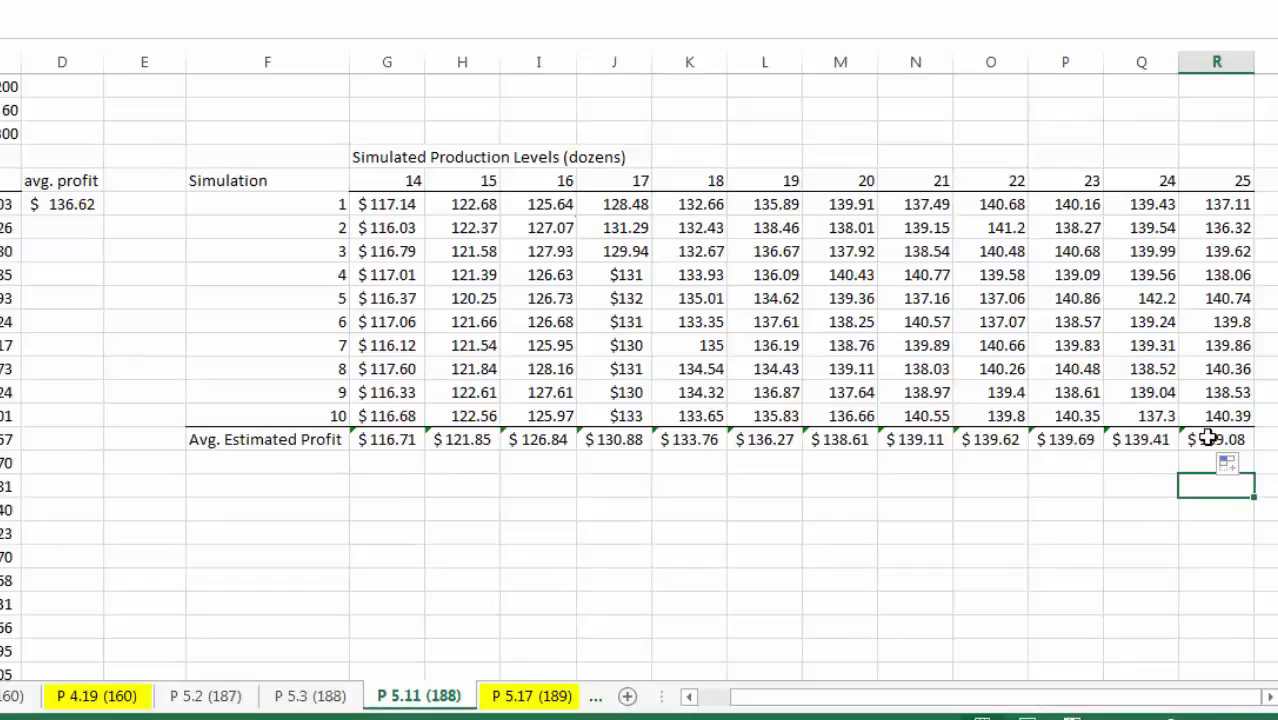
{"action": "left_click", "coordinate": [1050, 444]}
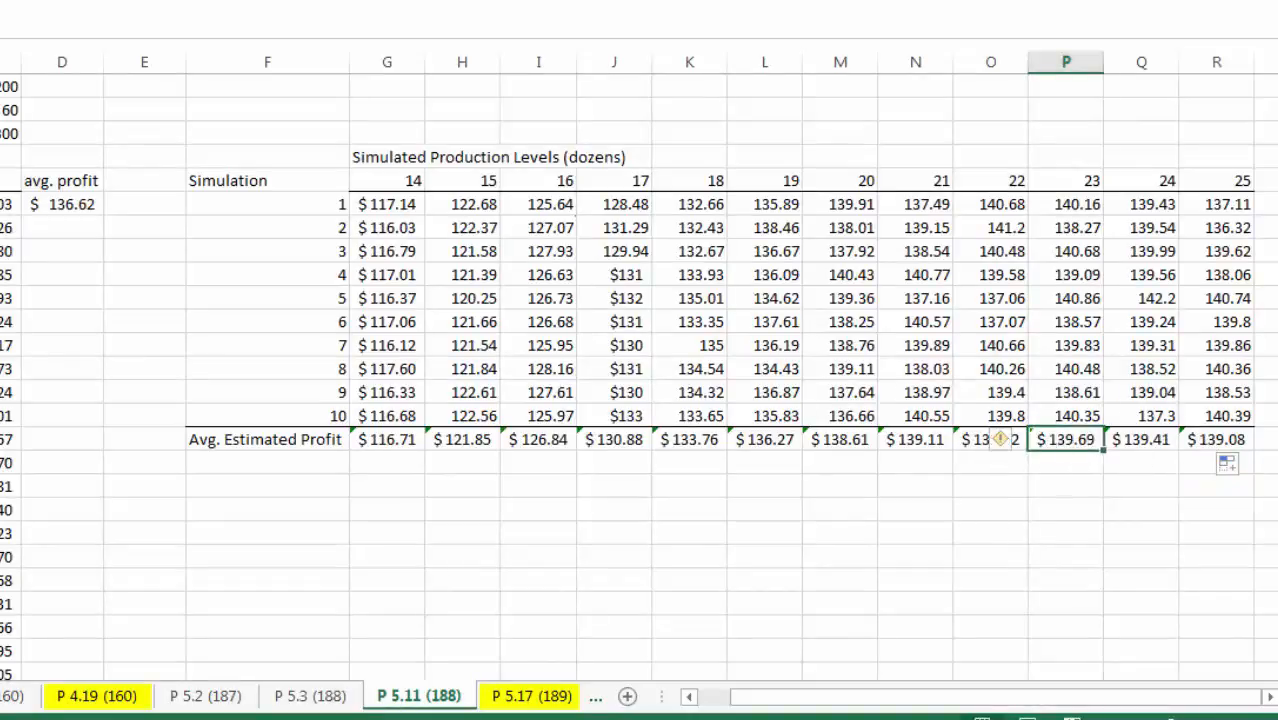
{"action": "left_click", "coordinate": [55, 10]}
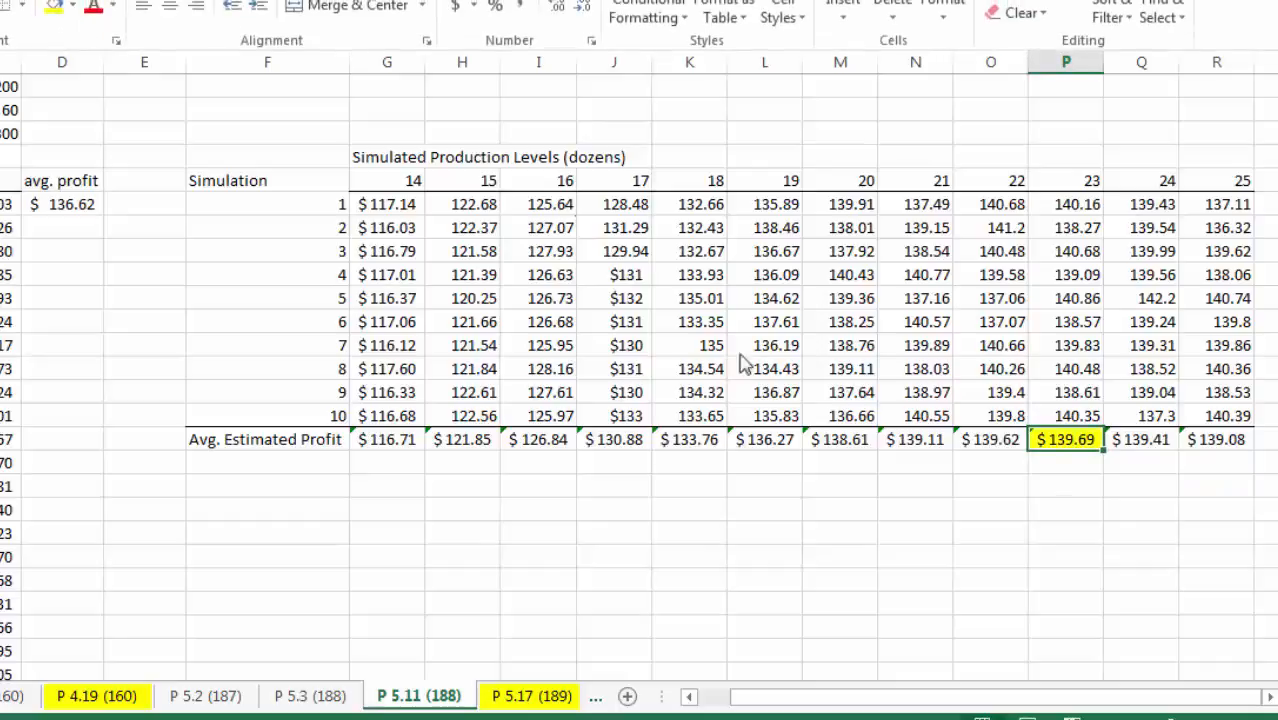
- Examine which production level belongs to the highlighted profit, checking the inputs in C1:C2 and the 17 dozen average in J16
{"action": "key", "text": "Up"}
{"action": "key", "text": "Up"}
{"action": "key", "text": "Up"}
{"action": "key", "text": "Up"}
{"action": "key", "text": "Up"}
{"action": "key", "text": "Up"}
{"action": "key", "text": "Up"}
{"action": "key", "text": "Up"}
{"action": "key", "text": "Up"}
{"action": "key", "text": "Up"}
{"action": "key", "text": "Up"}
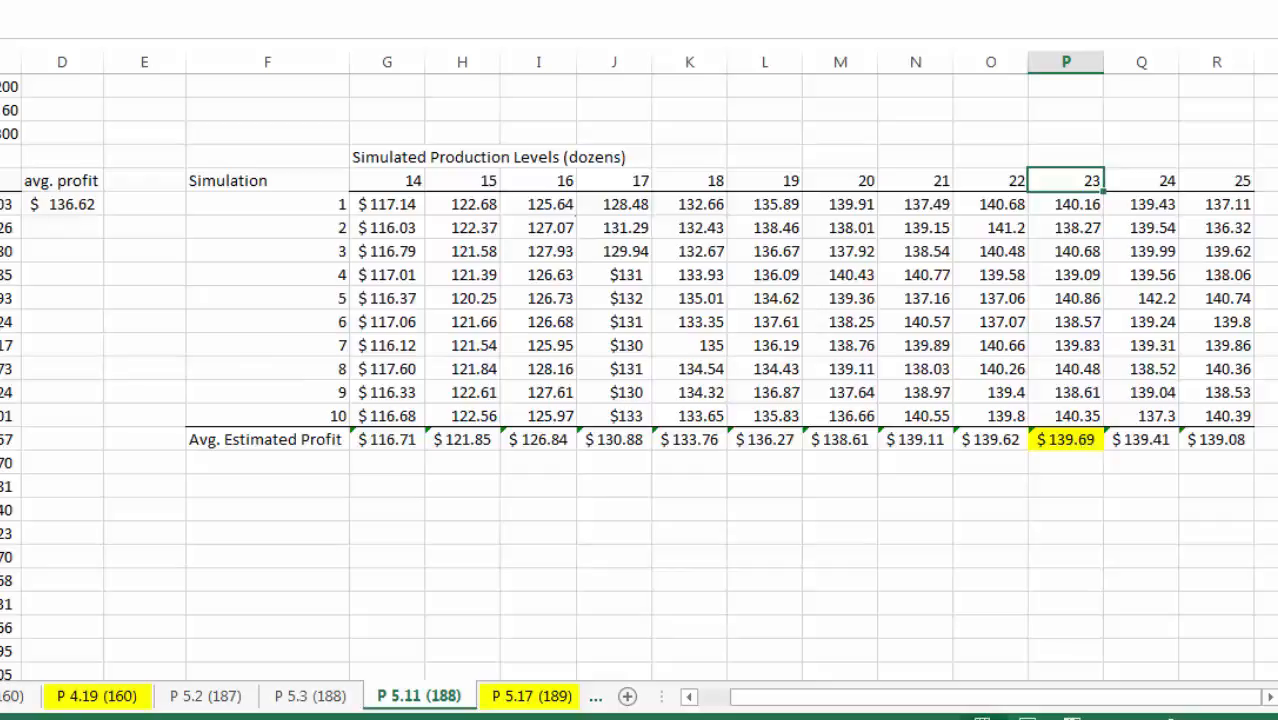
{"action": "mouse_move", "coordinate": [0, 87]}
{"action": "left_mouse_down"}
{"action": "mouse_move", "coordinate": [8, 132]}
{"action": "mouse_move", "coordinate": [9, 110]}
{"action": "left_mouse_up"}
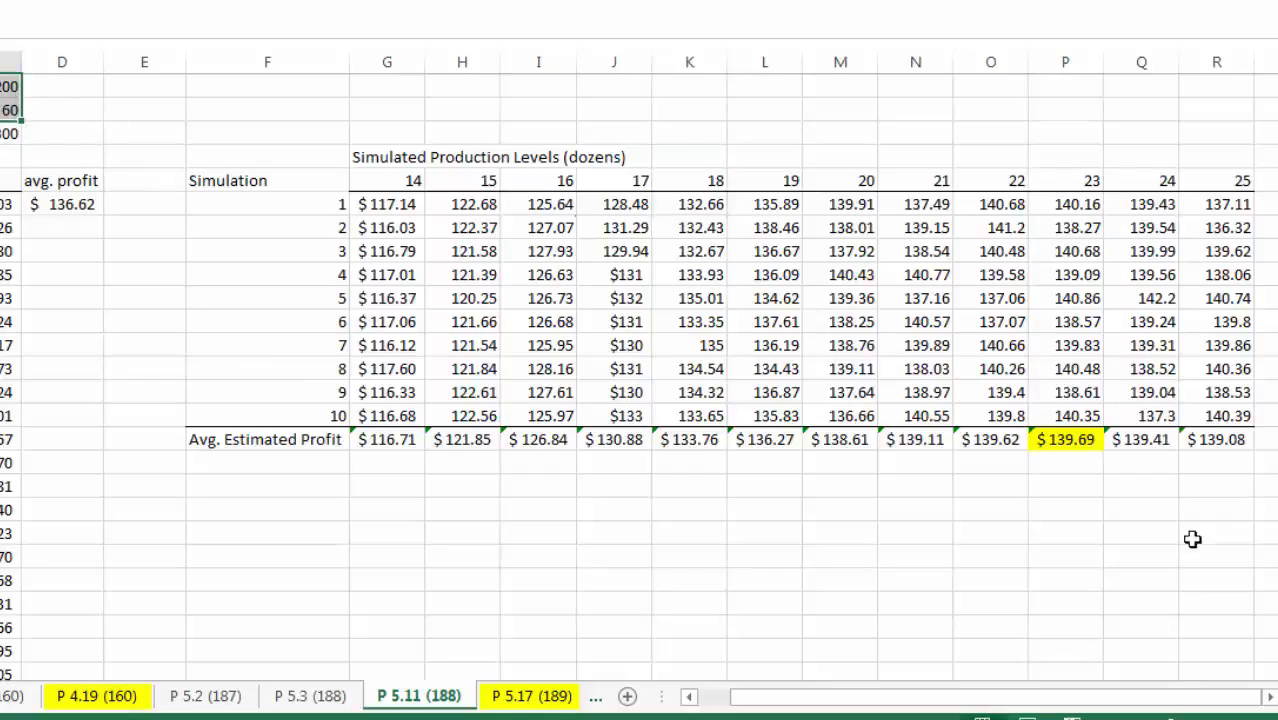
{"action": "left_click", "coordinate": [1055, 440]}
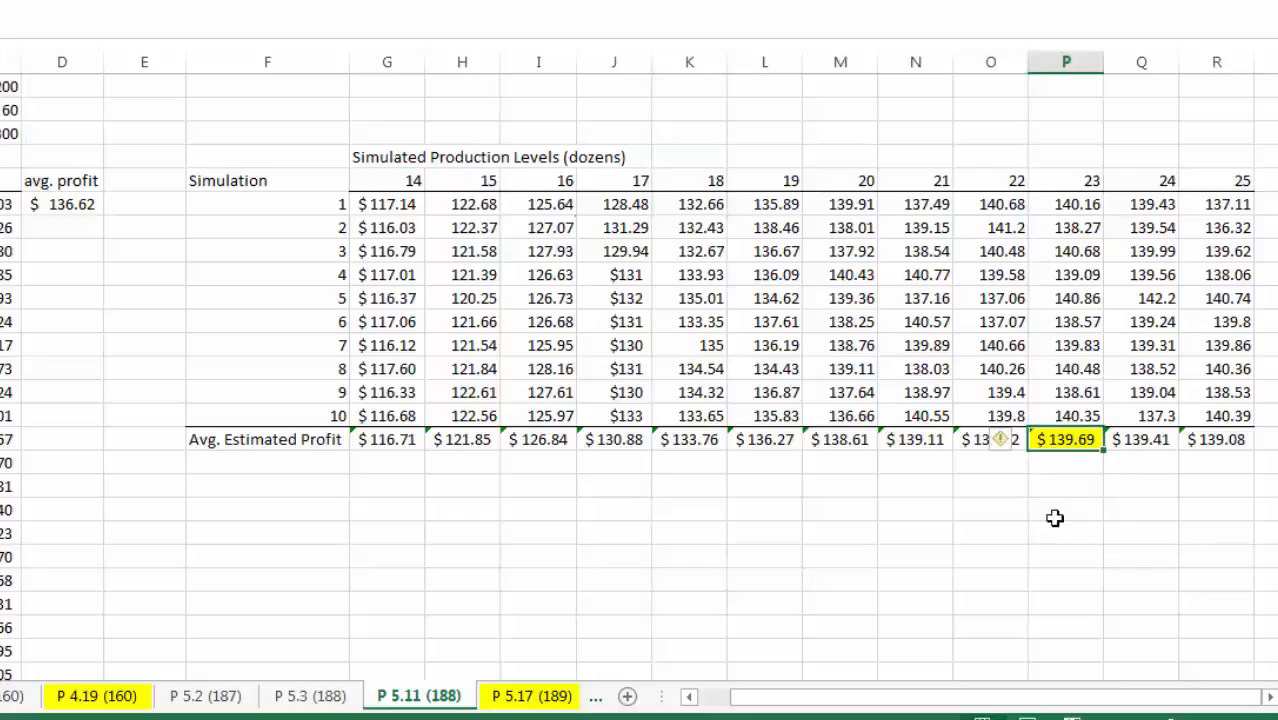
{"action": "left_click", "coordinate": [1095, 490]}
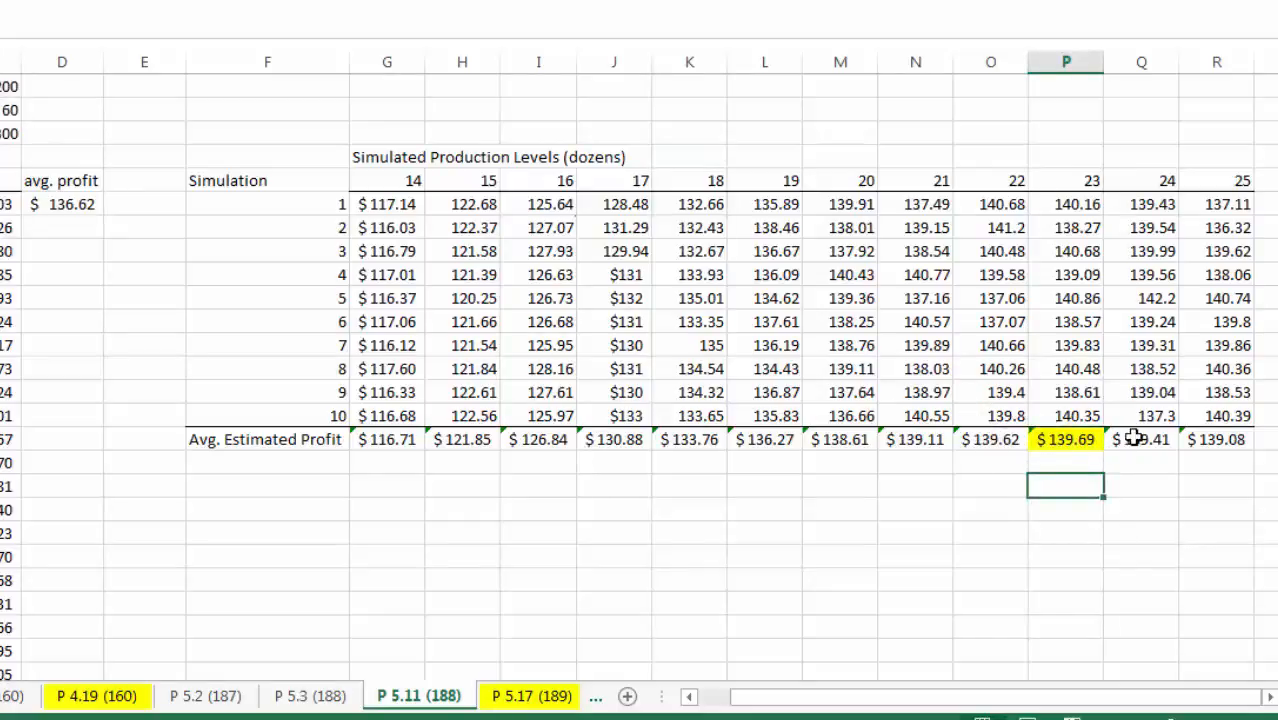
{"action": "left_click", "coordinate": [1078, 445]}
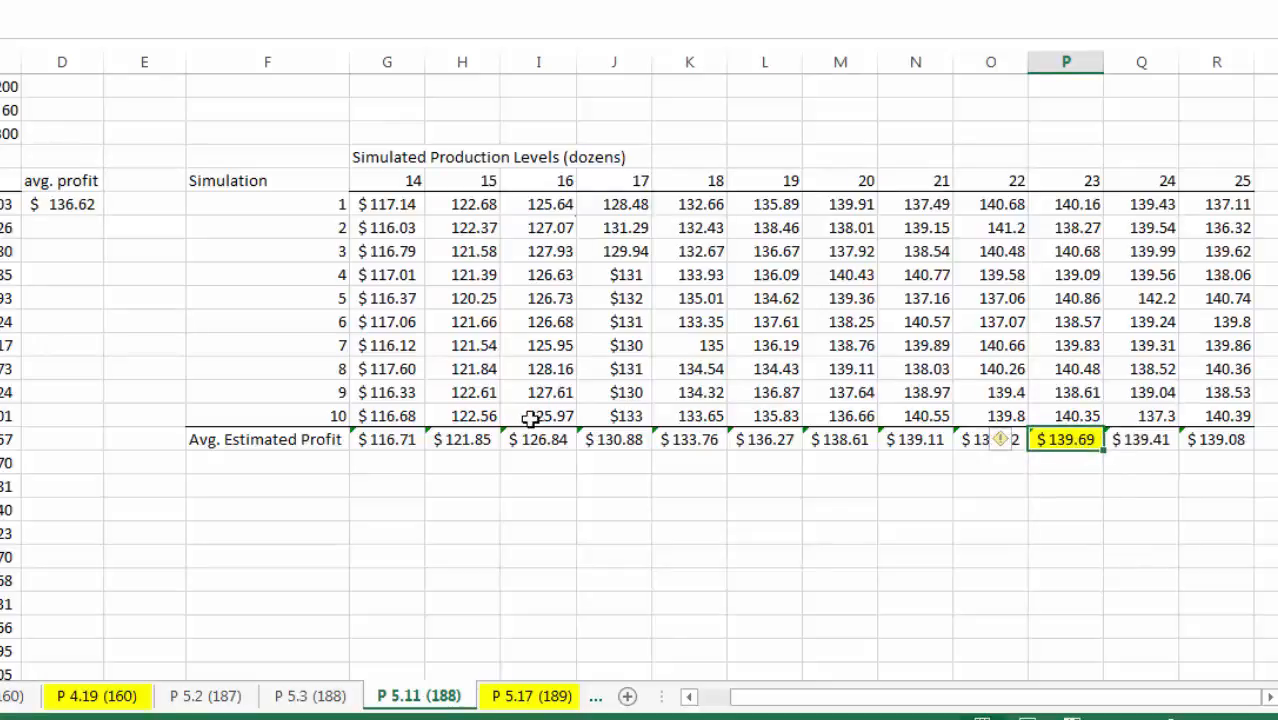
{"action": "left_click", "coordinate": [388, 580]}
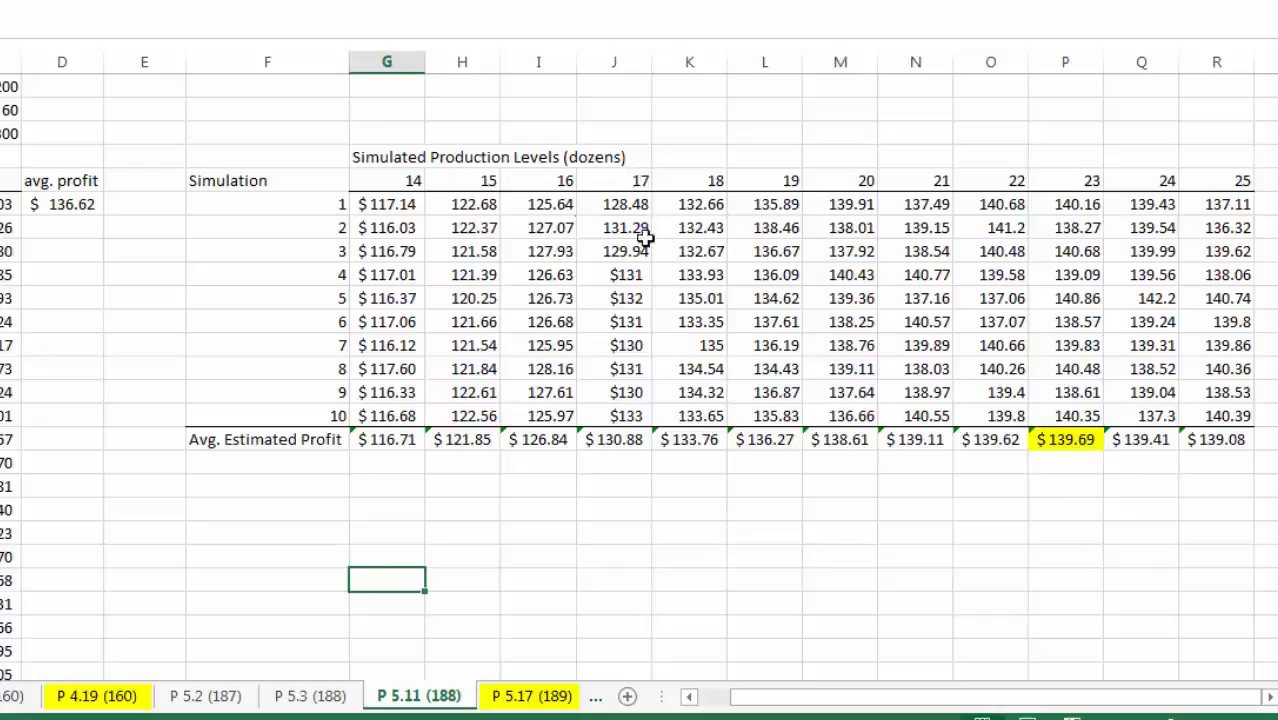
{"action": "left_click", "coordinate": [622, 440]}
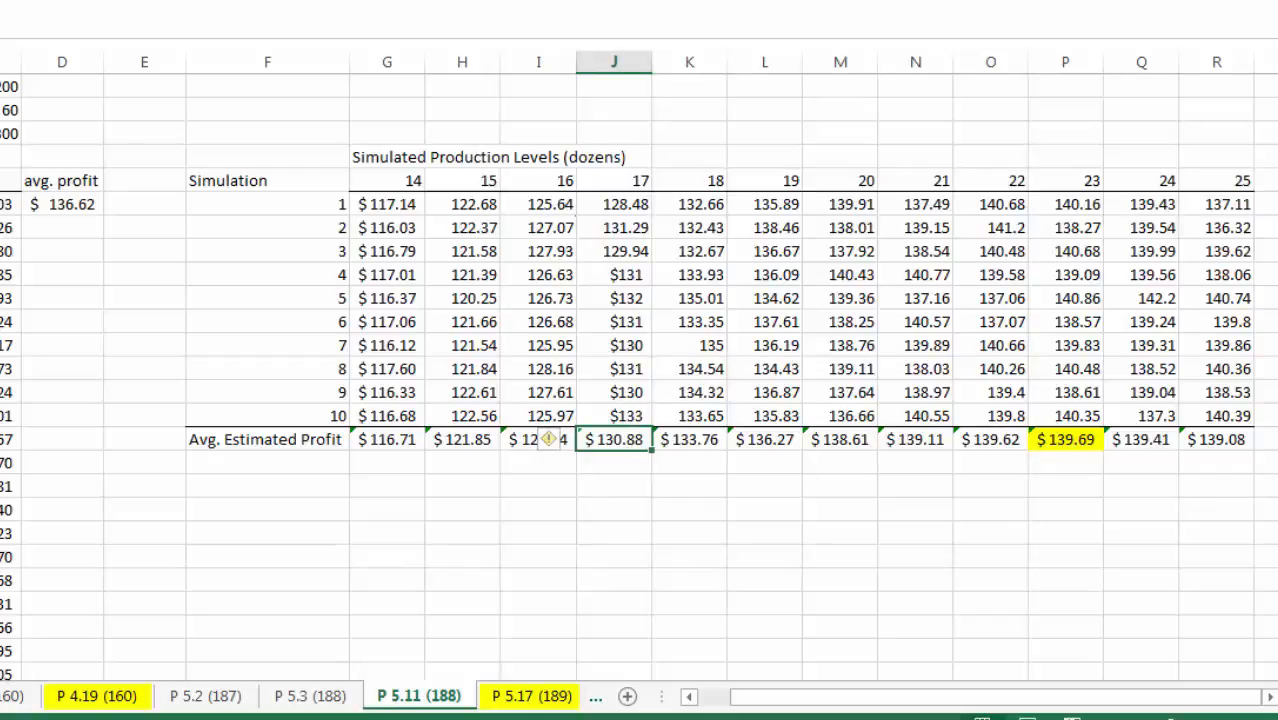
{"action": "key", "text": "alt+Tab"}
{"action": "left_click_drag", "start_coordinate": [808, 170], "coordinate": [400, 150]}
{"action": "key", "text": "Escape"}
{"action": "key", "text": "Return"}
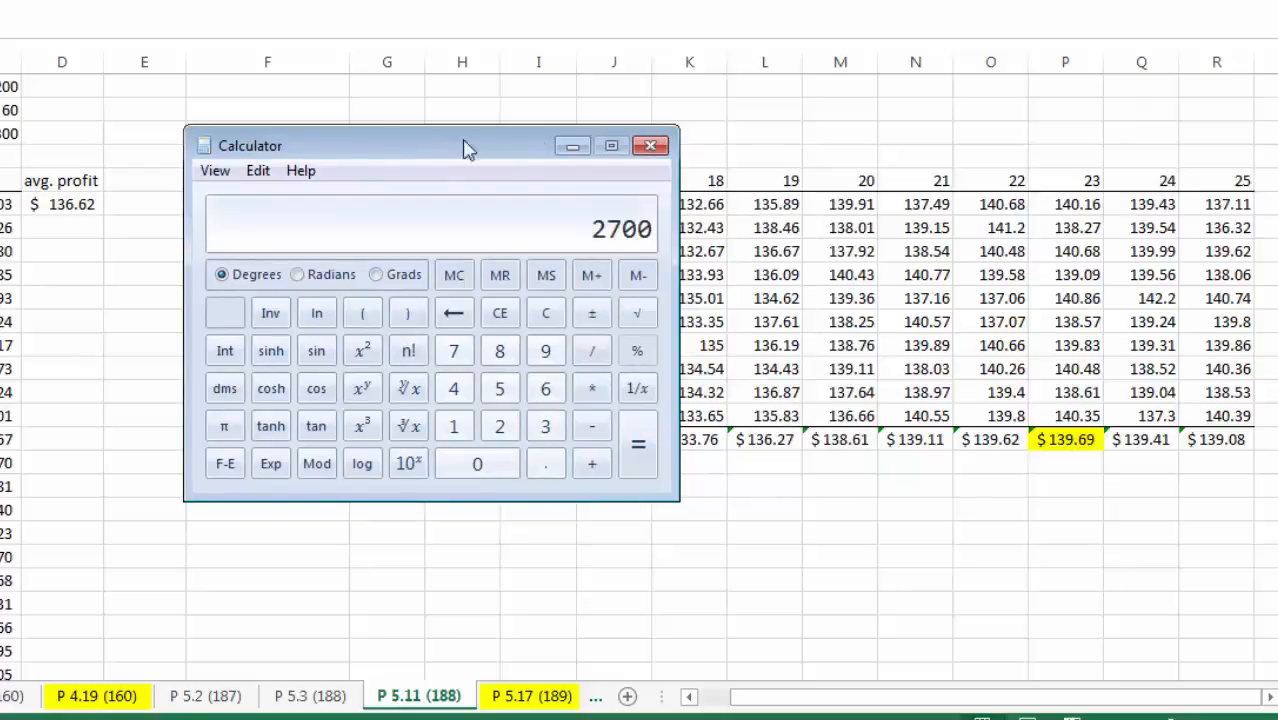
{"action": "left_click", "coordinate": [572, 146]}
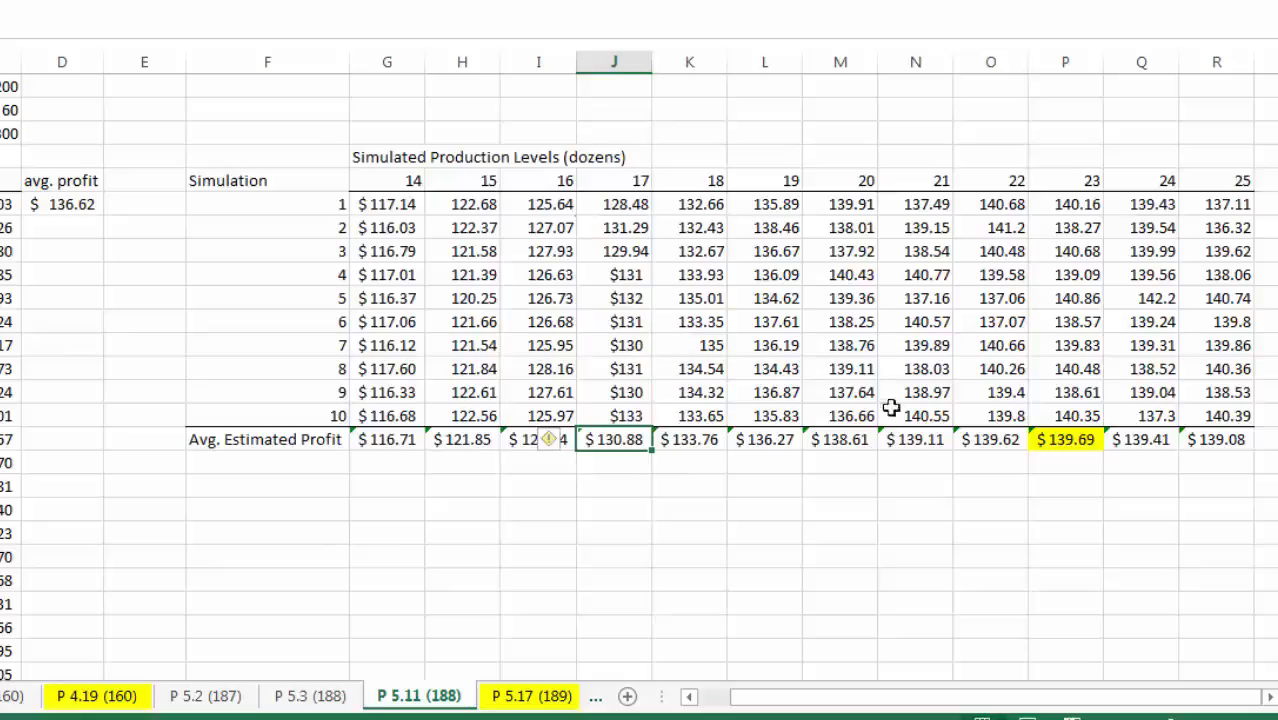
{"action": "left_click", "coordinate": [12, 88]}
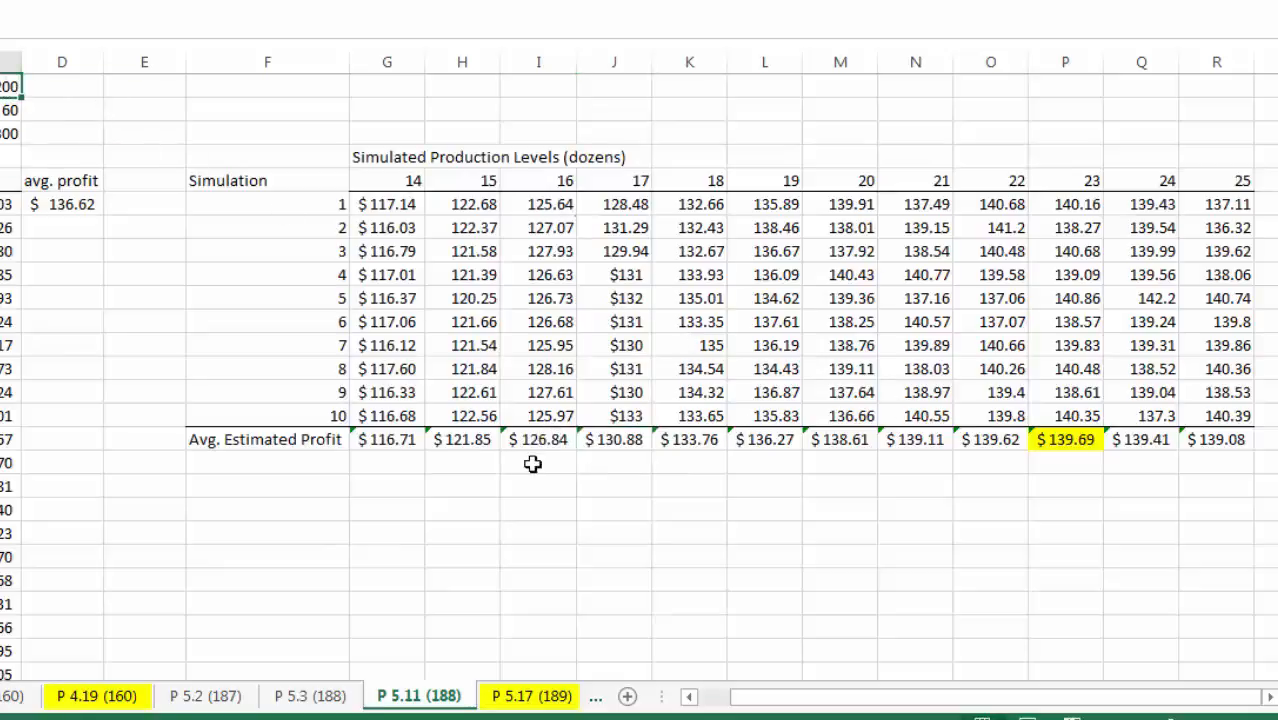
{"action": "left_click", "coordinate": [610, 440]}
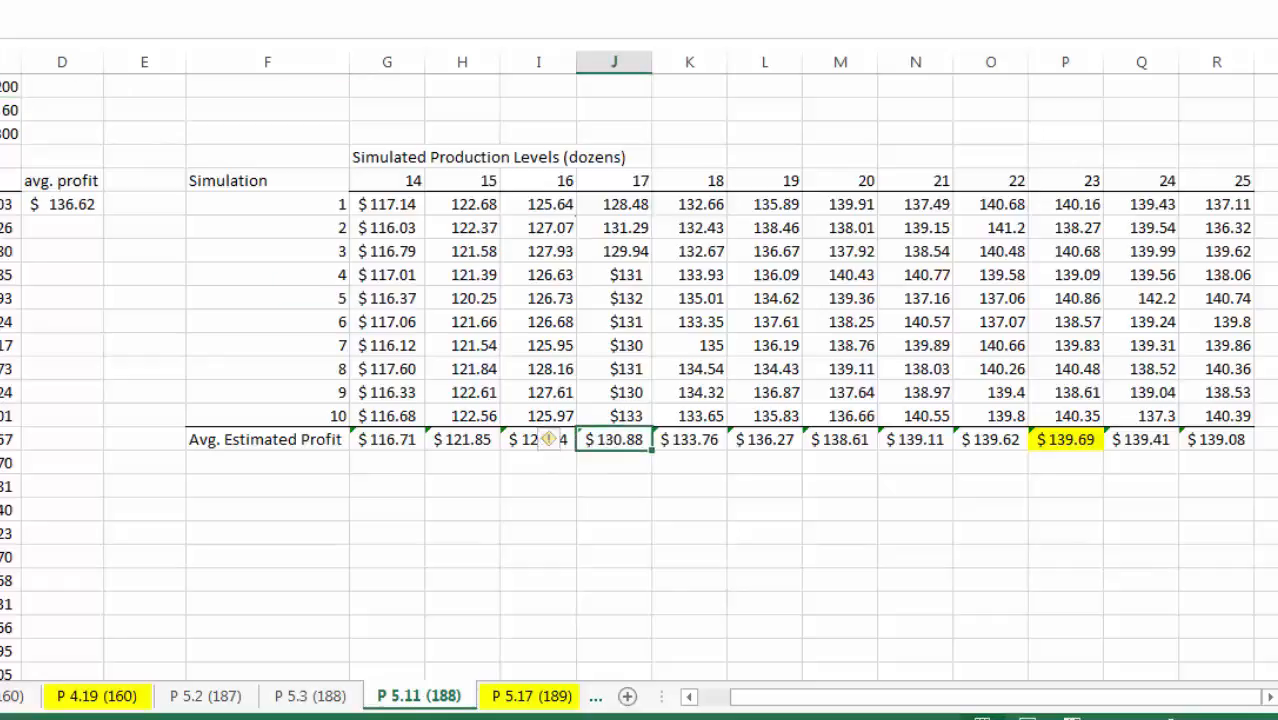
{"action": "left_click", "coordinate": [237, 91]}
{"action": "left_click", "coordinate": [665, 492]}
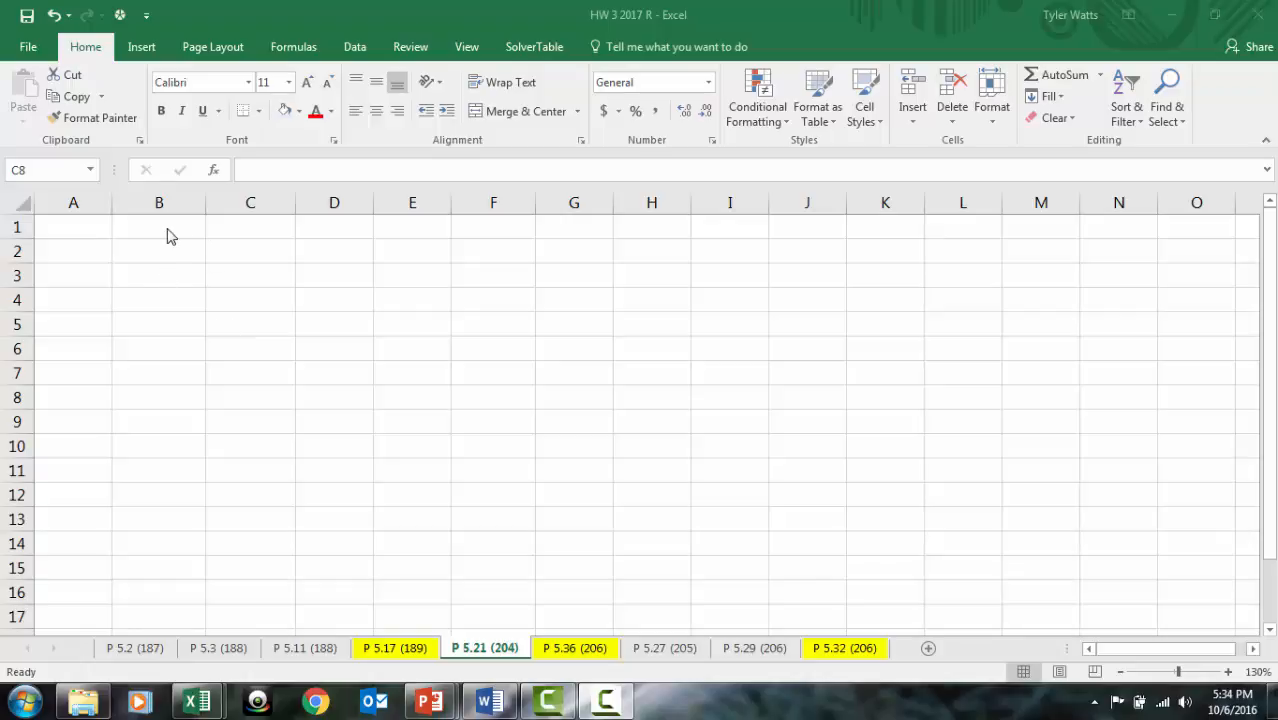
- On sheet P 5.21 (204), enter the title Space Shuttle Redundancy in A1 and the headings n (# backups) in B3 and P (success) in C3
{"action": "left_click", "coordinate": [77, 231]}
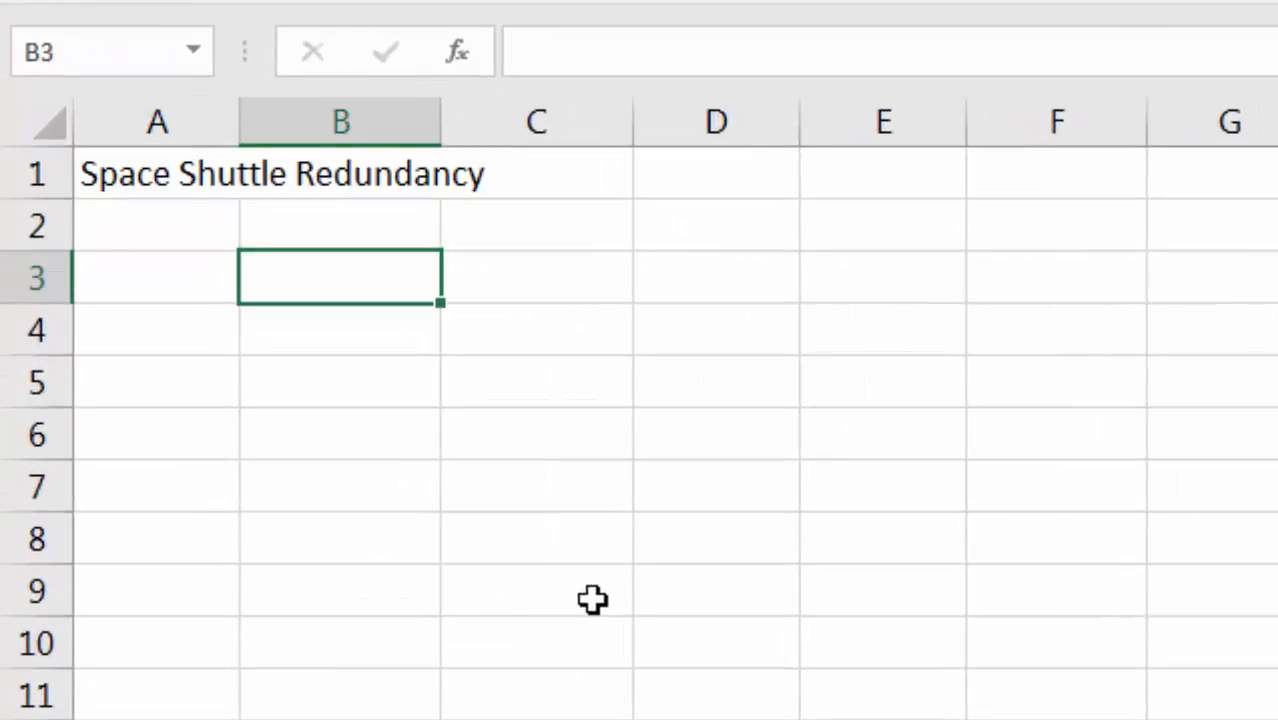
{"action": "type", "text": "n ("}
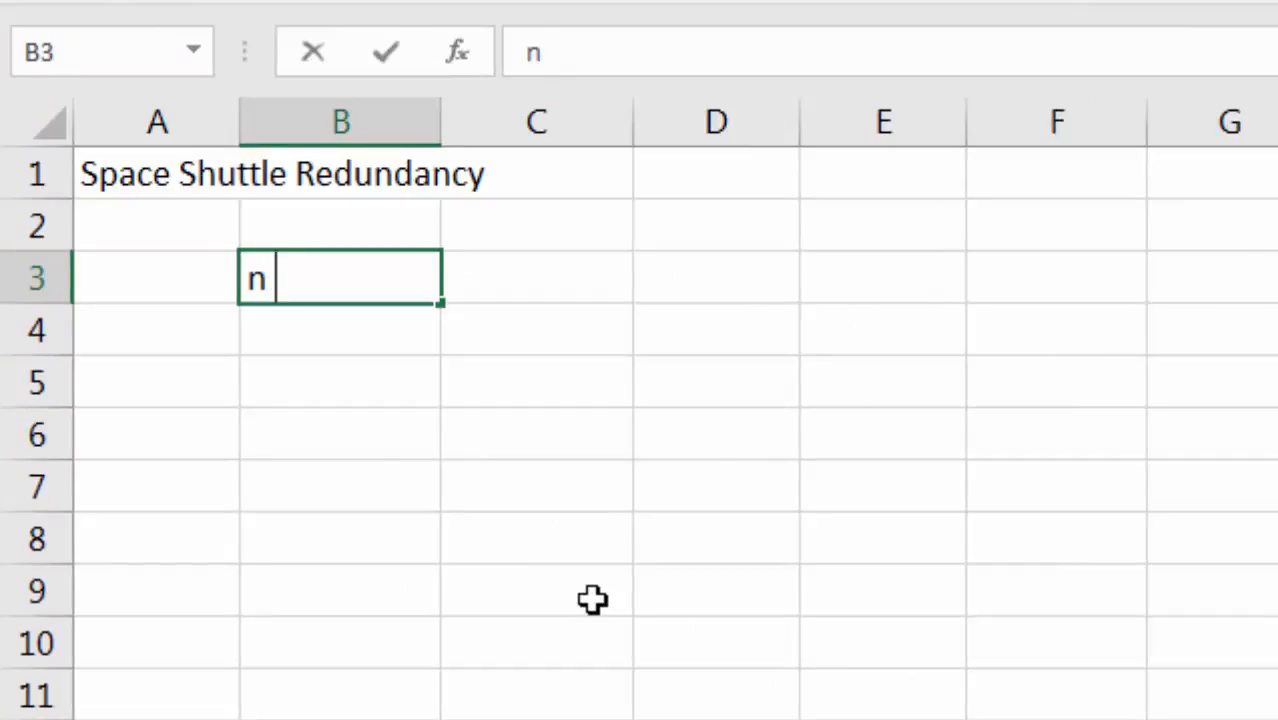
{"action": "type", "text": "# backups)"}
{"action": "left_click", "coordinate": [567, 285]}
{"action": "type", "text": "P"}
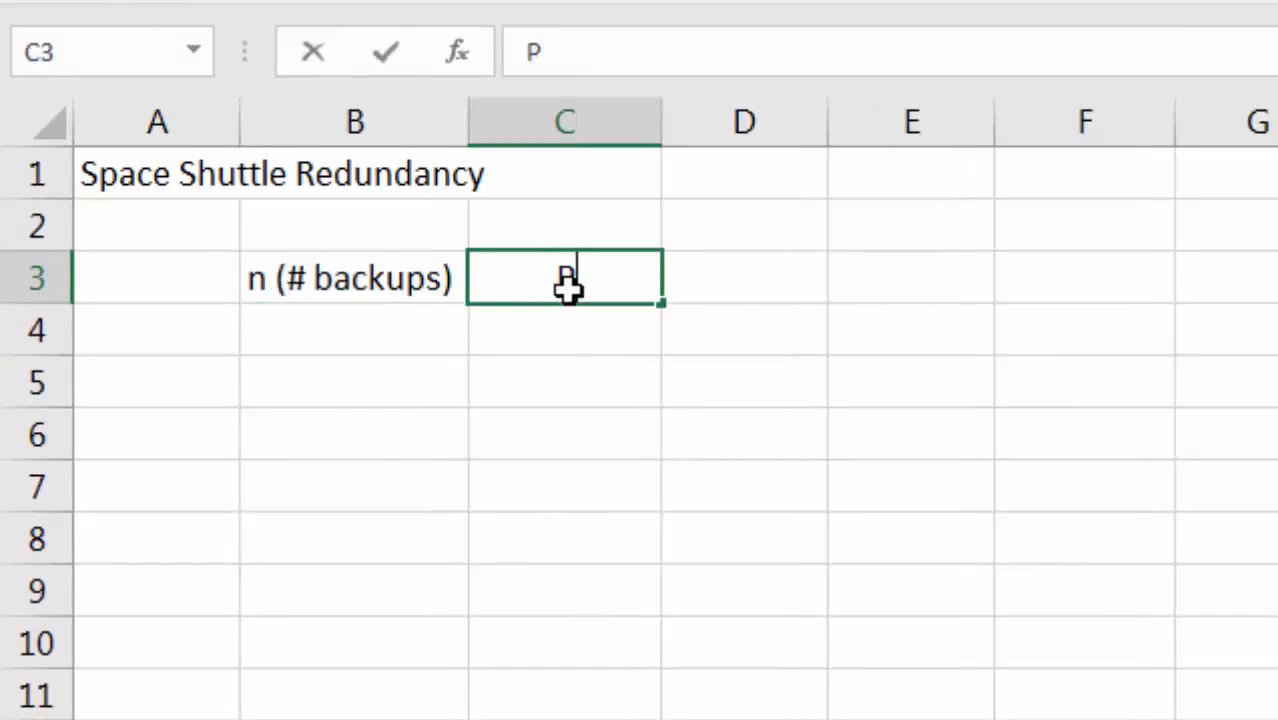
{"action": "type", "text": " (succes"}
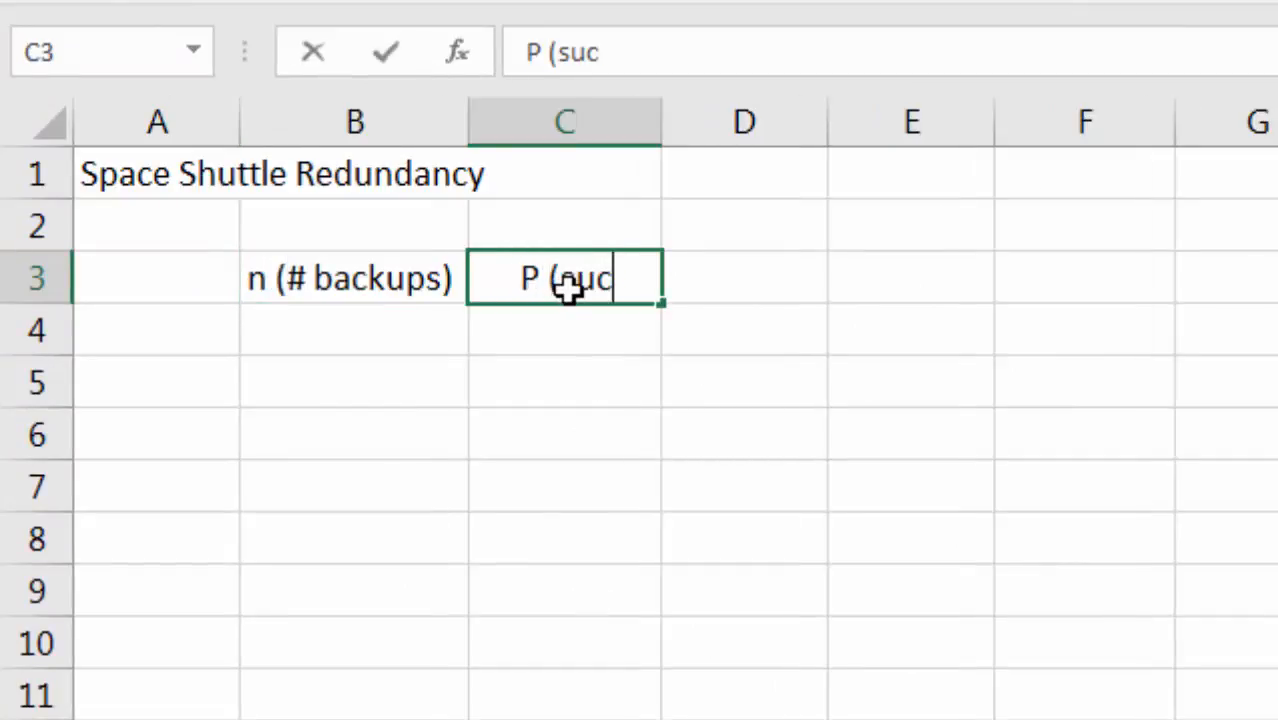
{"action": "type", "text": "s)"}
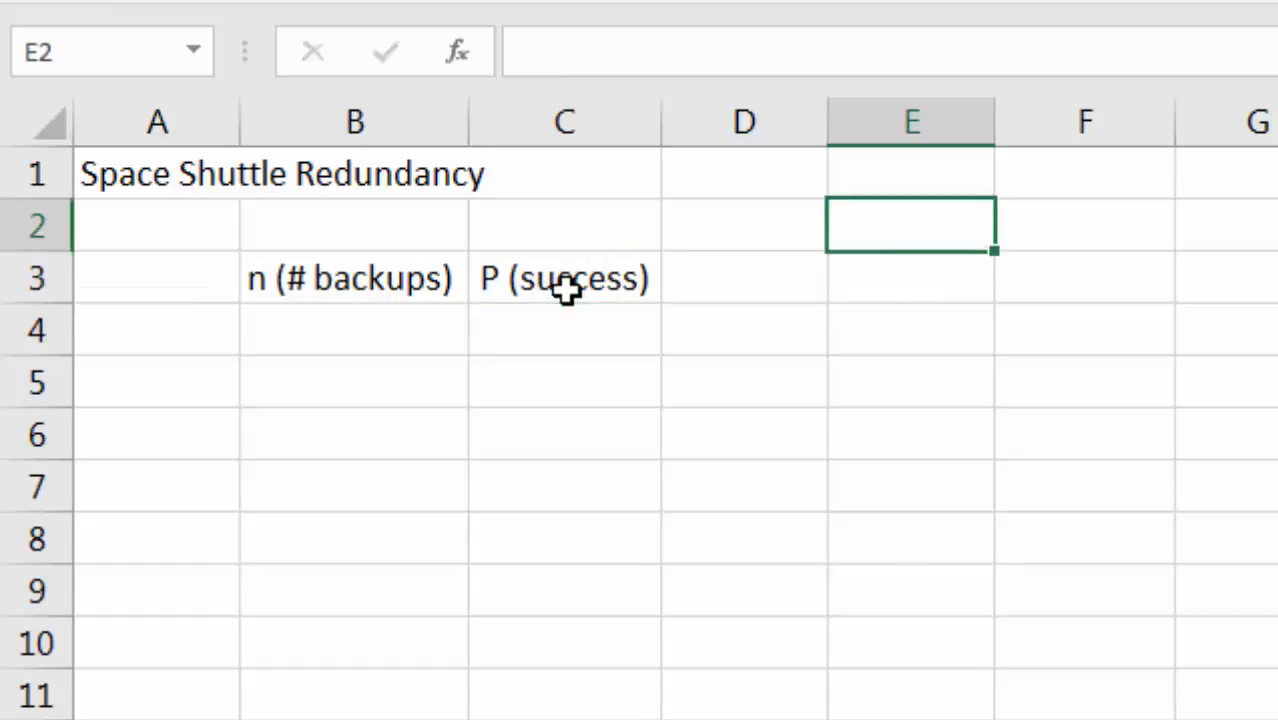
- Enter the heading Outcomes in E2
{"action": "type", "text": "Ou"}
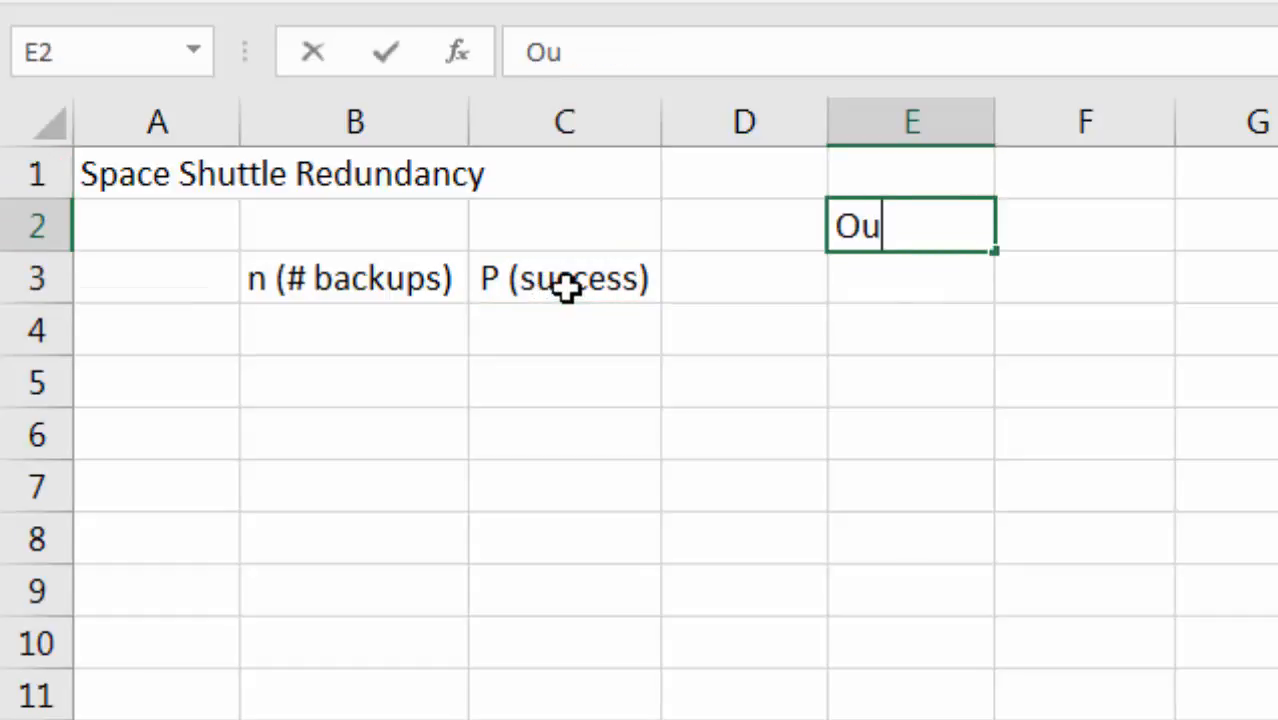
{"action": "type", "text": "tcomes"}
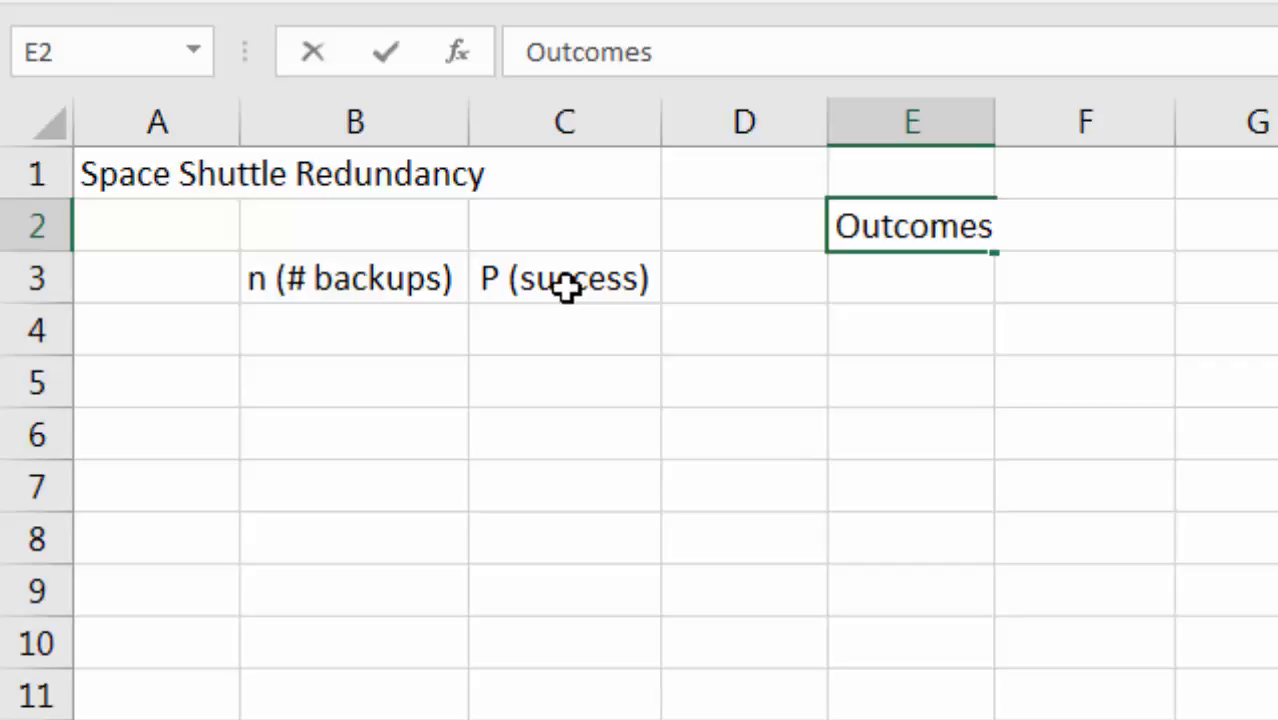
{"action": "key", "text": "Return"}
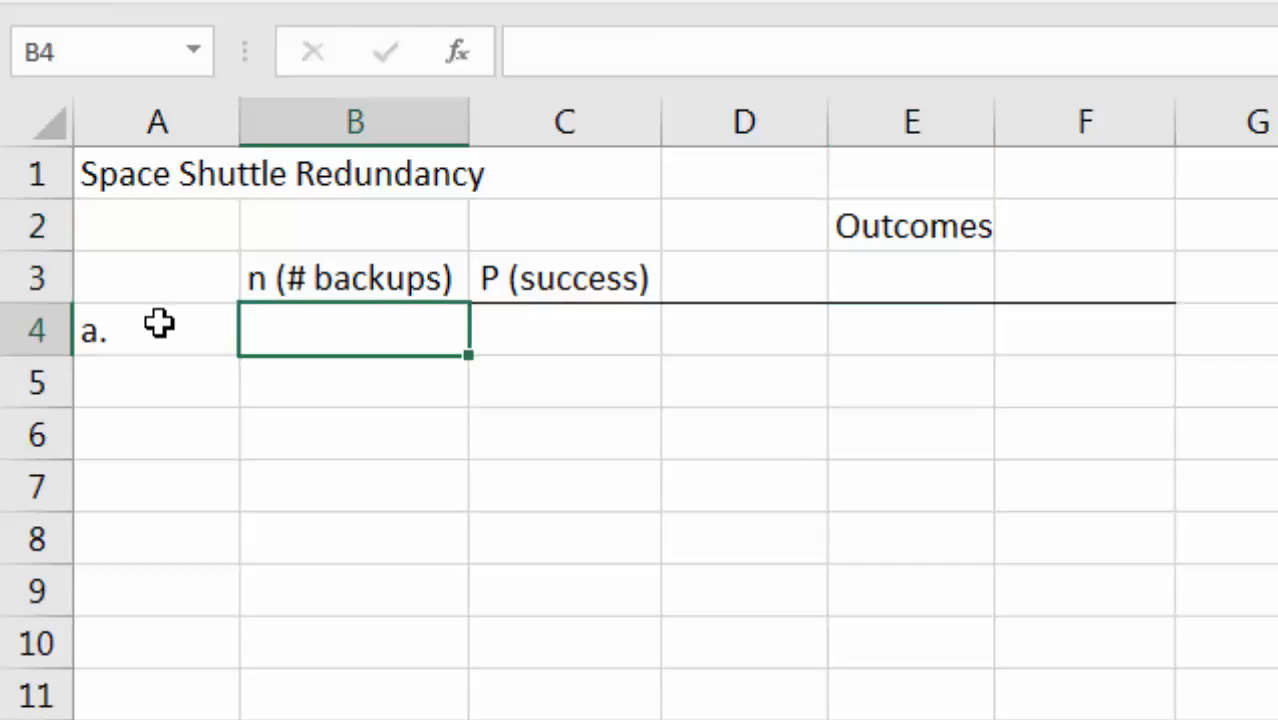
- For case a. in row 4, enter 2 backups in B4 and a success probability of .98 in C4
{"action": "type", "text": "2"}
{"action": "key", "text": "Tab"}
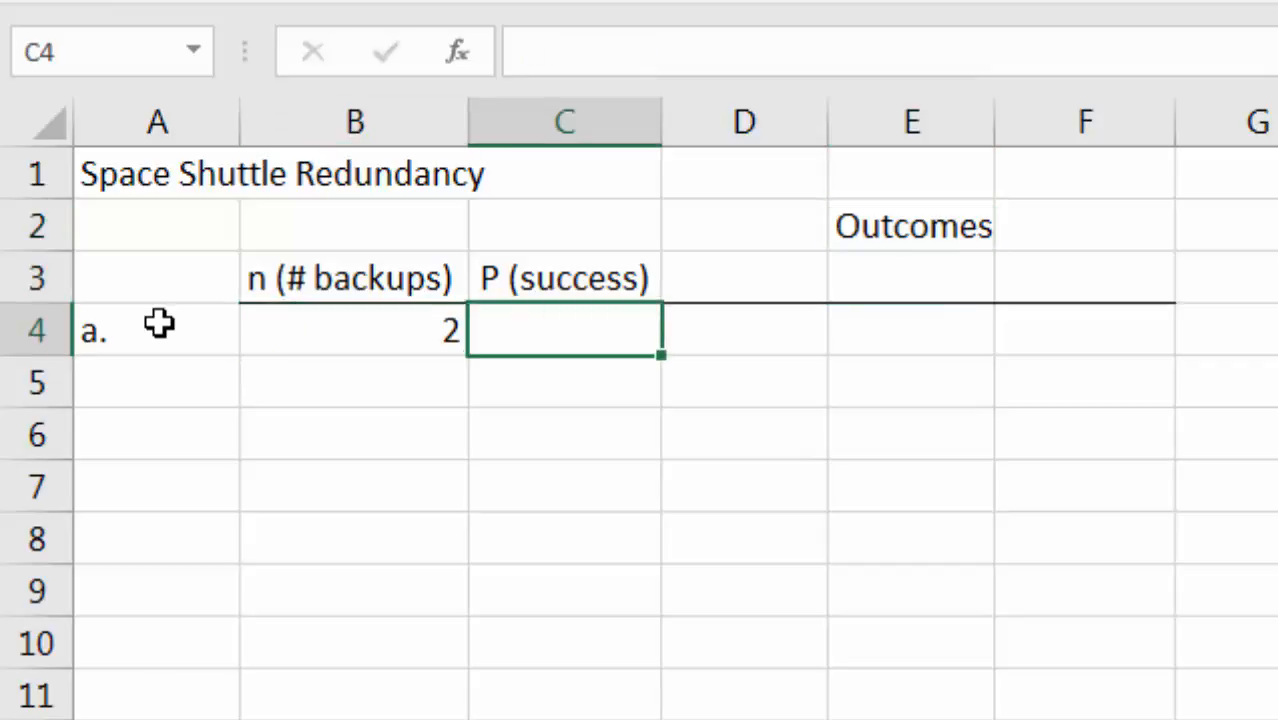
{"action": "type", "text": ".98"}
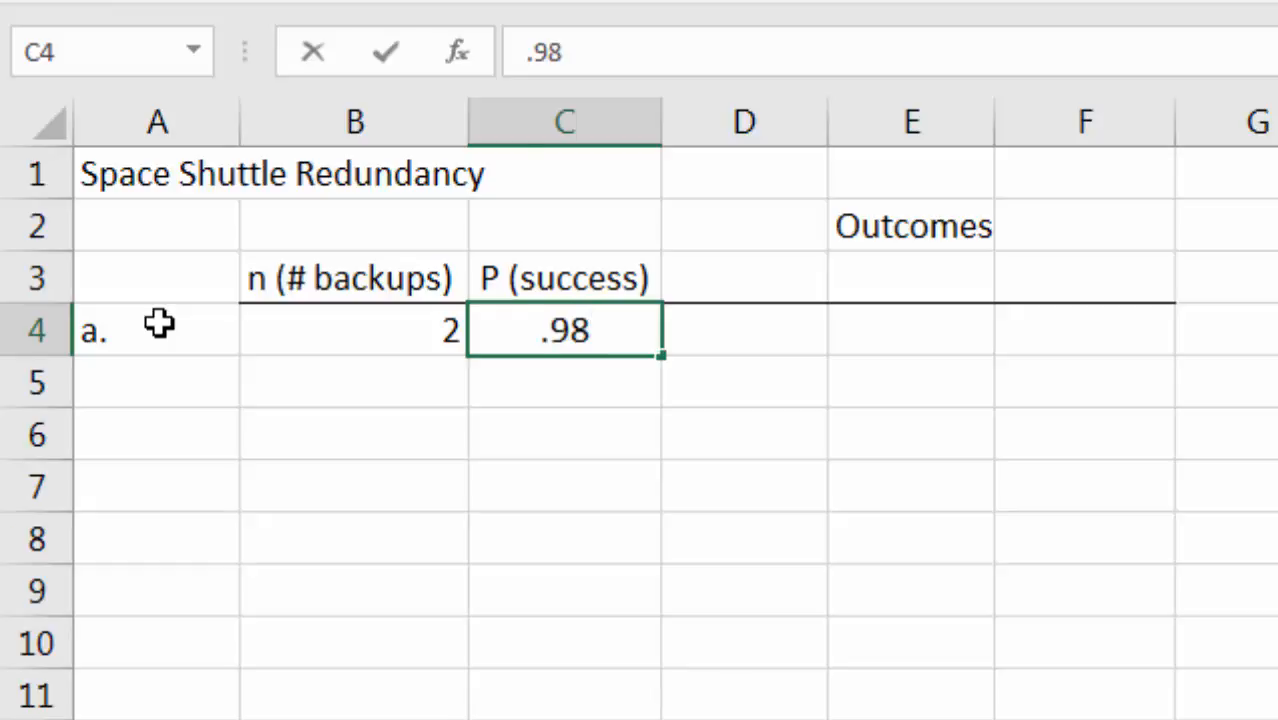
{"action": "key", "text": "Tab"}
- Label the outcome columns failure in E3 and success in F3
{"action": "key", "text": "Right"}
{"action": "key", "text": "Up"}
{"action": "type", "text": "failure"}
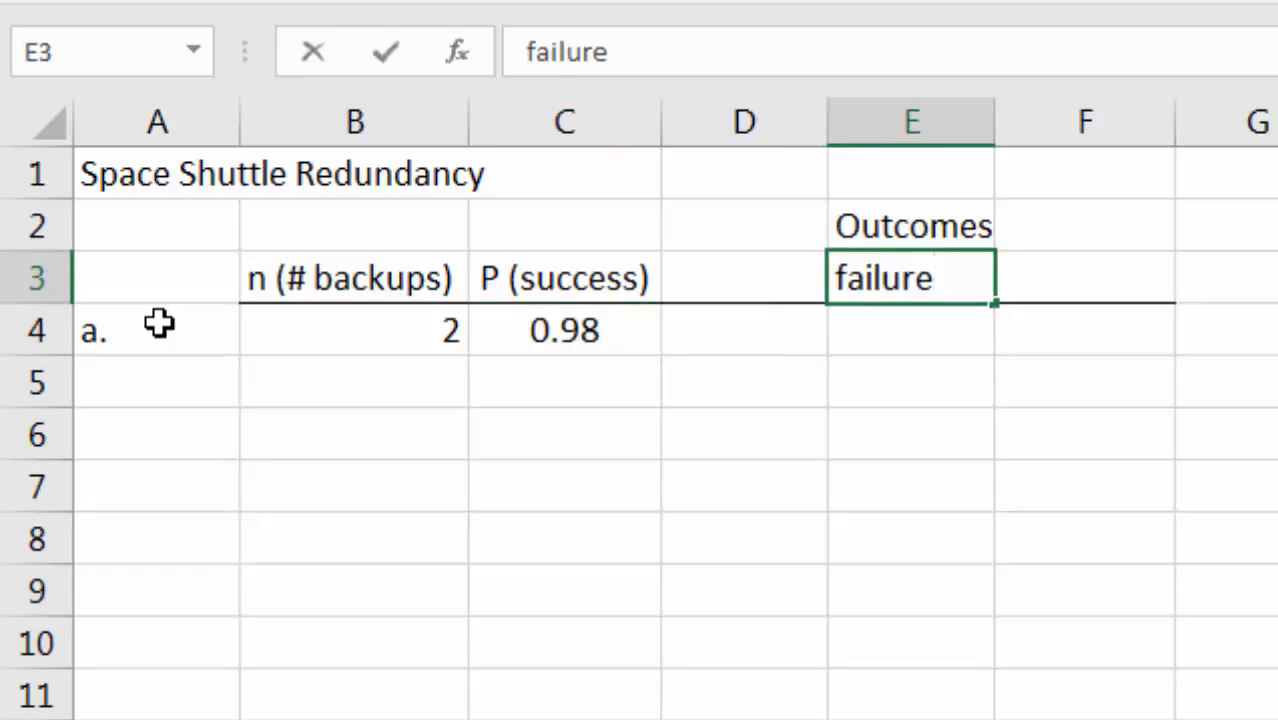
{"action": "key", "text": "Tab"}
{"action": "type", "text": "success"}
{"action": "key", "text": "Return"}
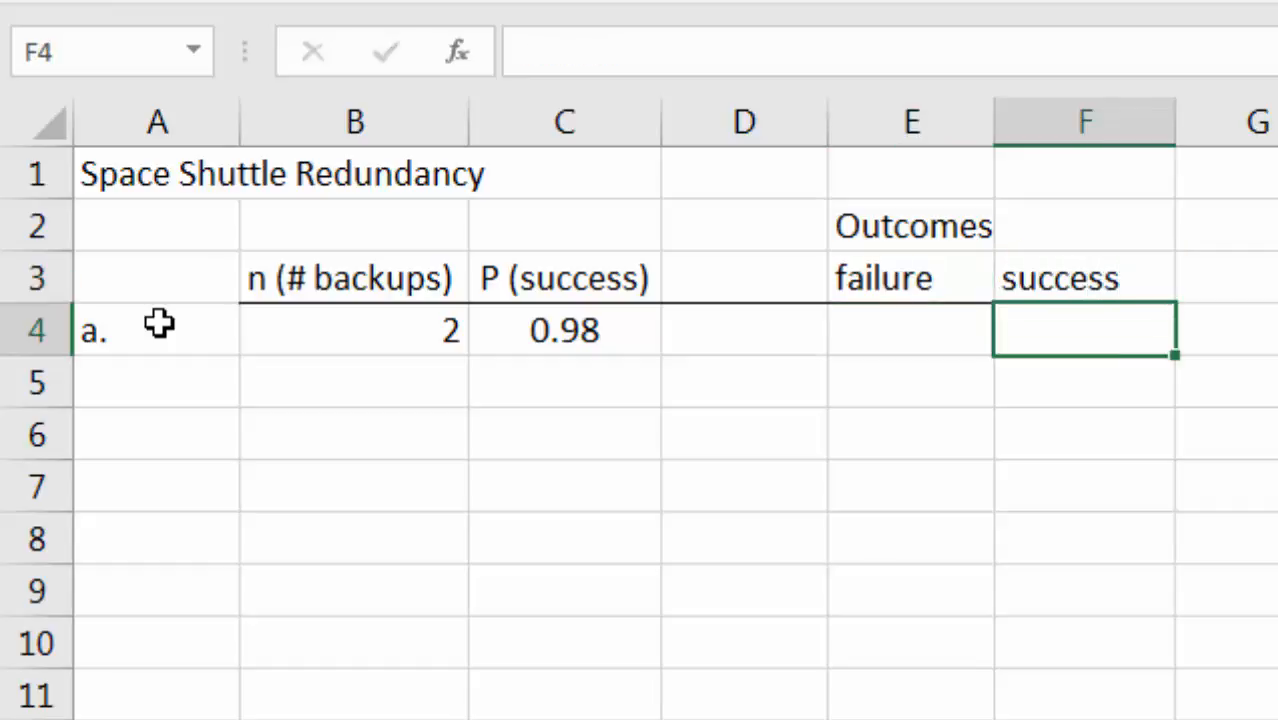
- Calculate case a.'s failure probability in E4 with =BINOM.DIST(0,B4,C4,0)
{"action": "key", "text": "Left"}
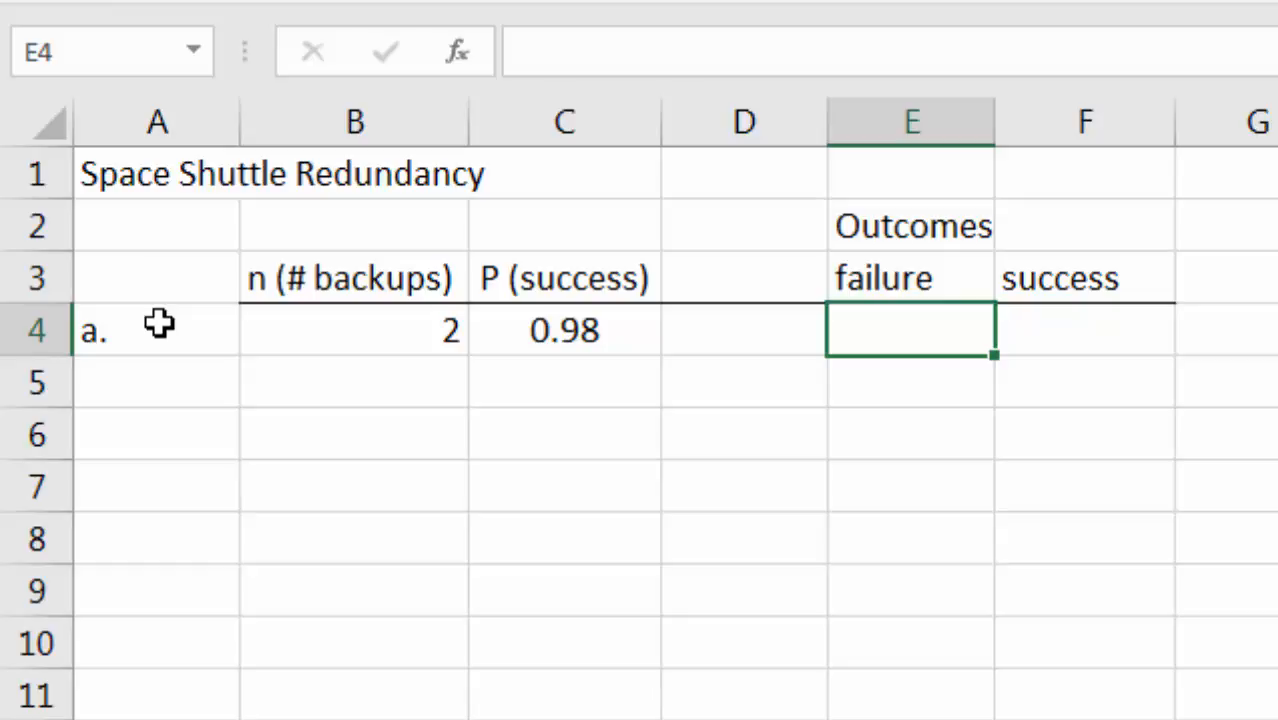
{"action": "type", "text": "="}
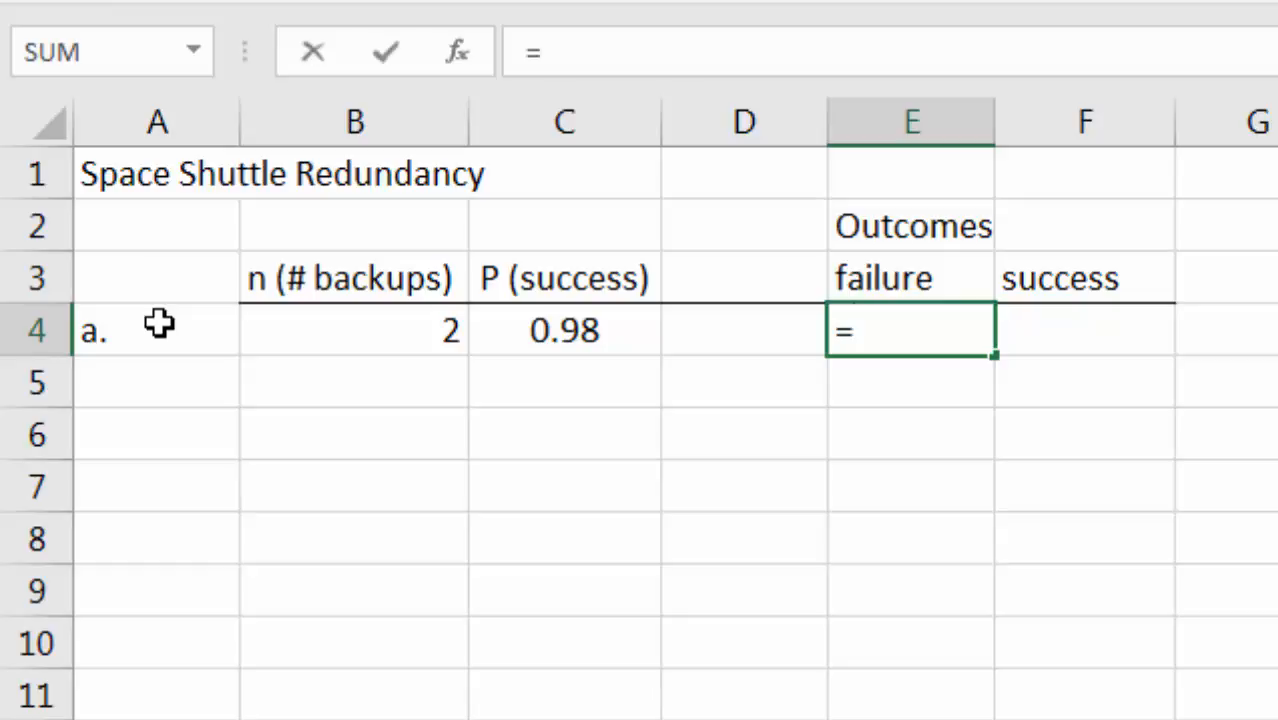
{"action": "type", "text": "bin"}
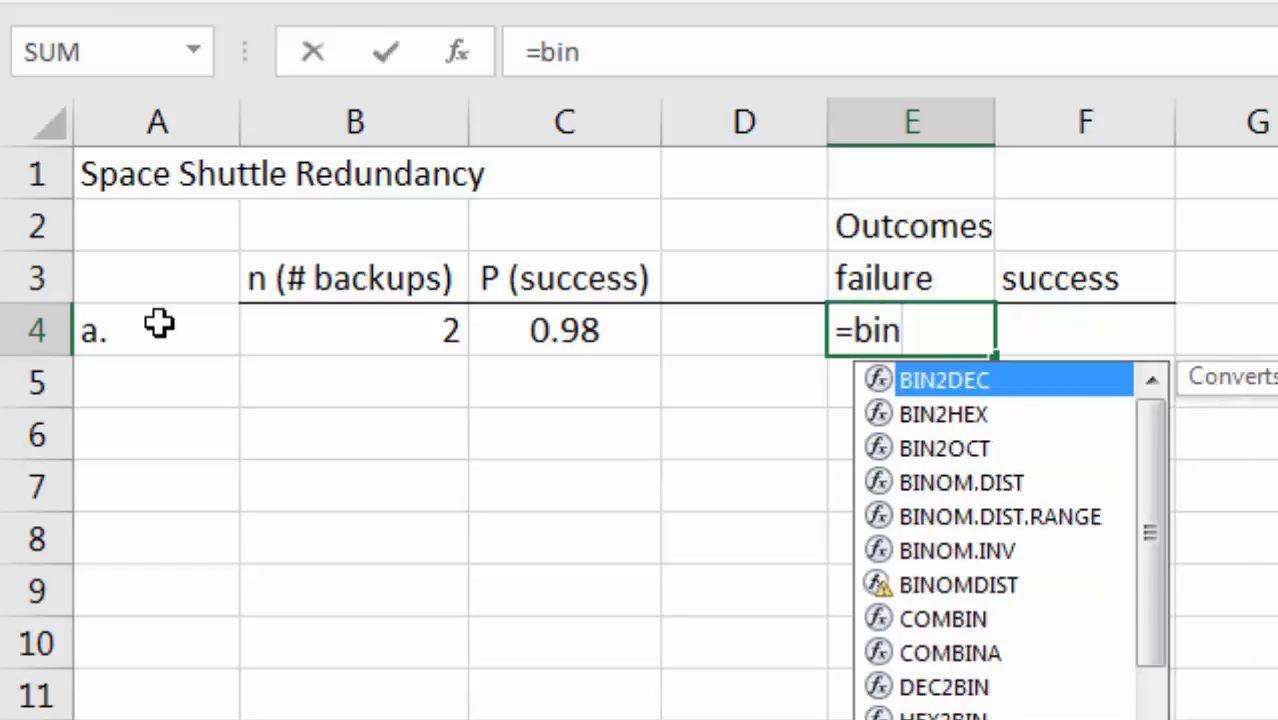
{"action": "type", "text": "om"}
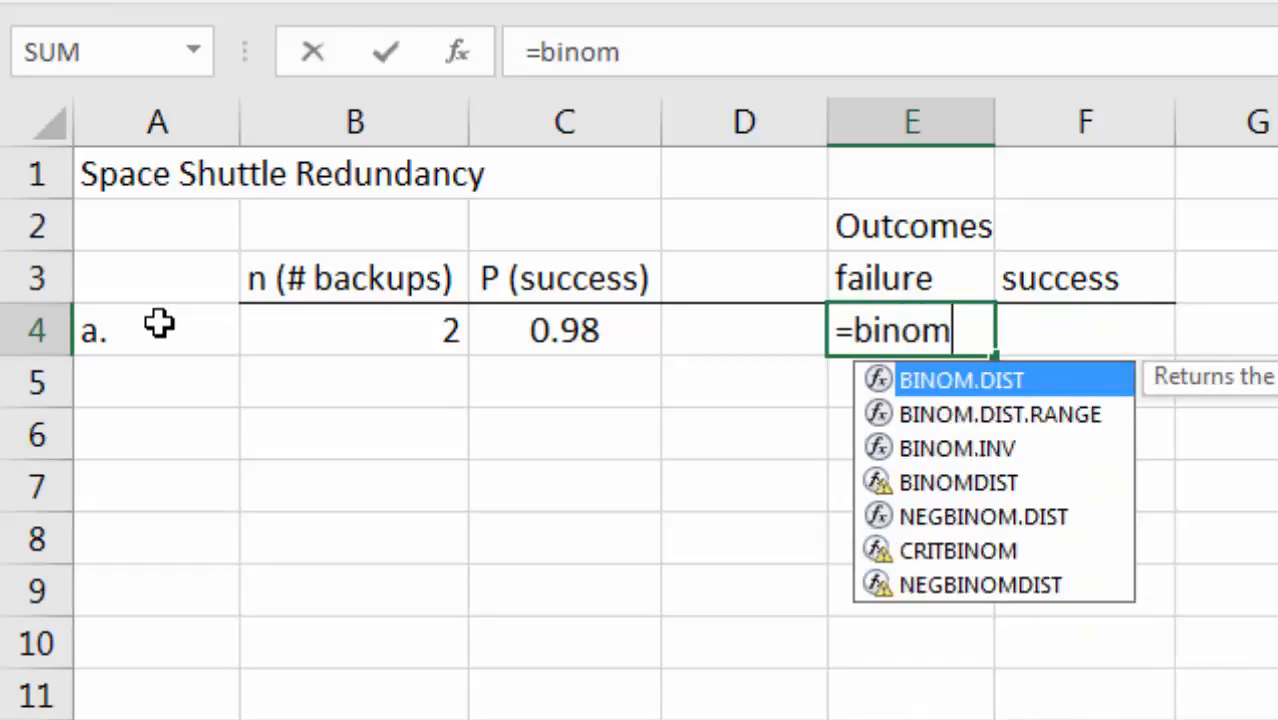
{"action": "type", "text": ".dist("}
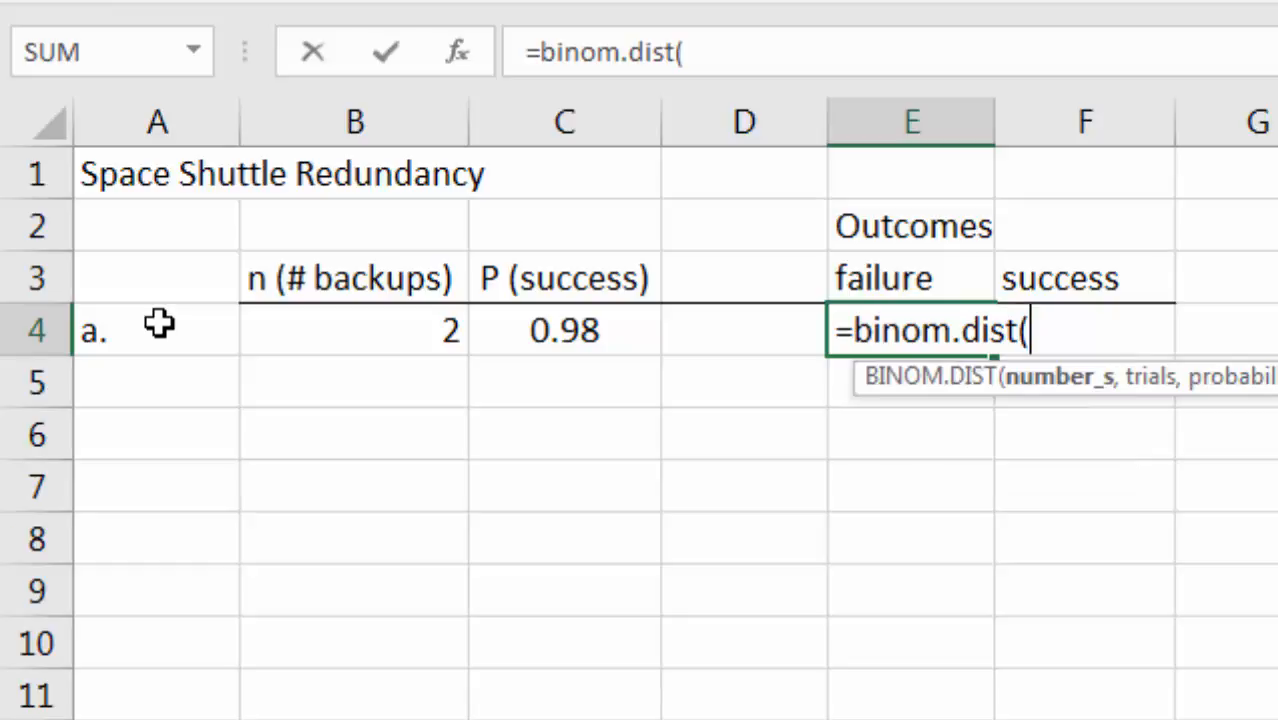
{"action": "type", "text": "0"}
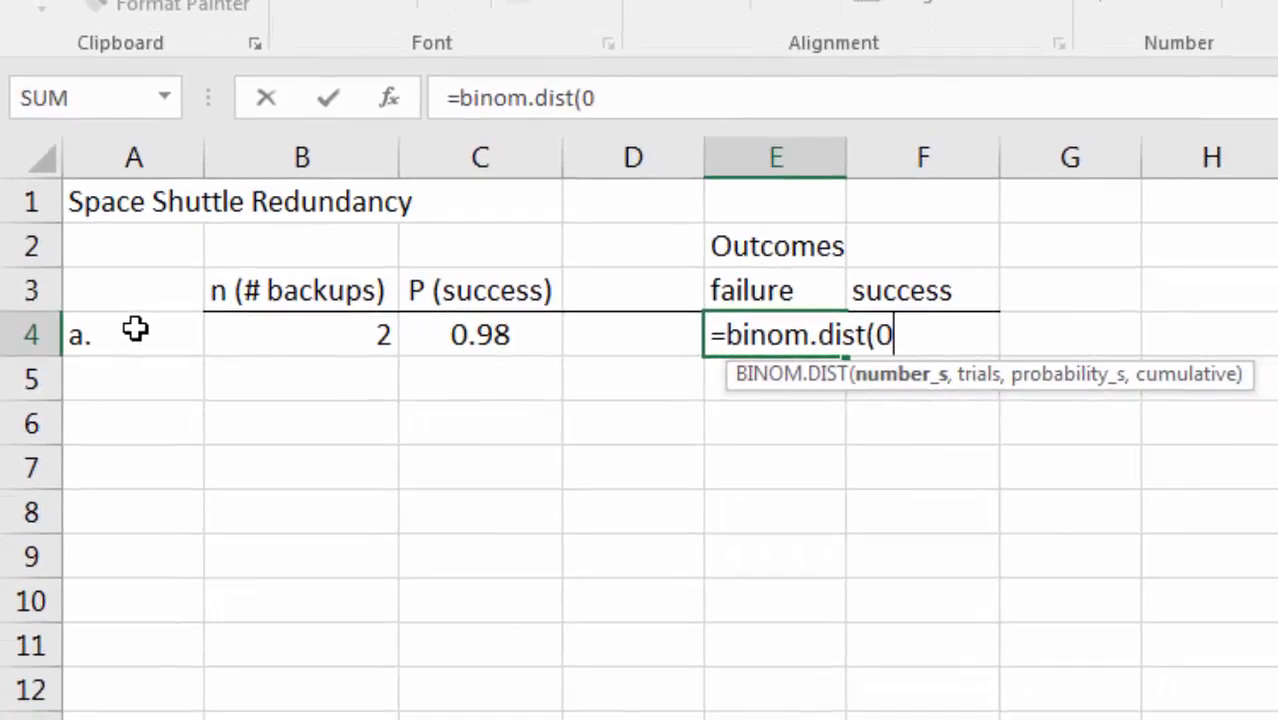
{"action": "type", "text": ","}
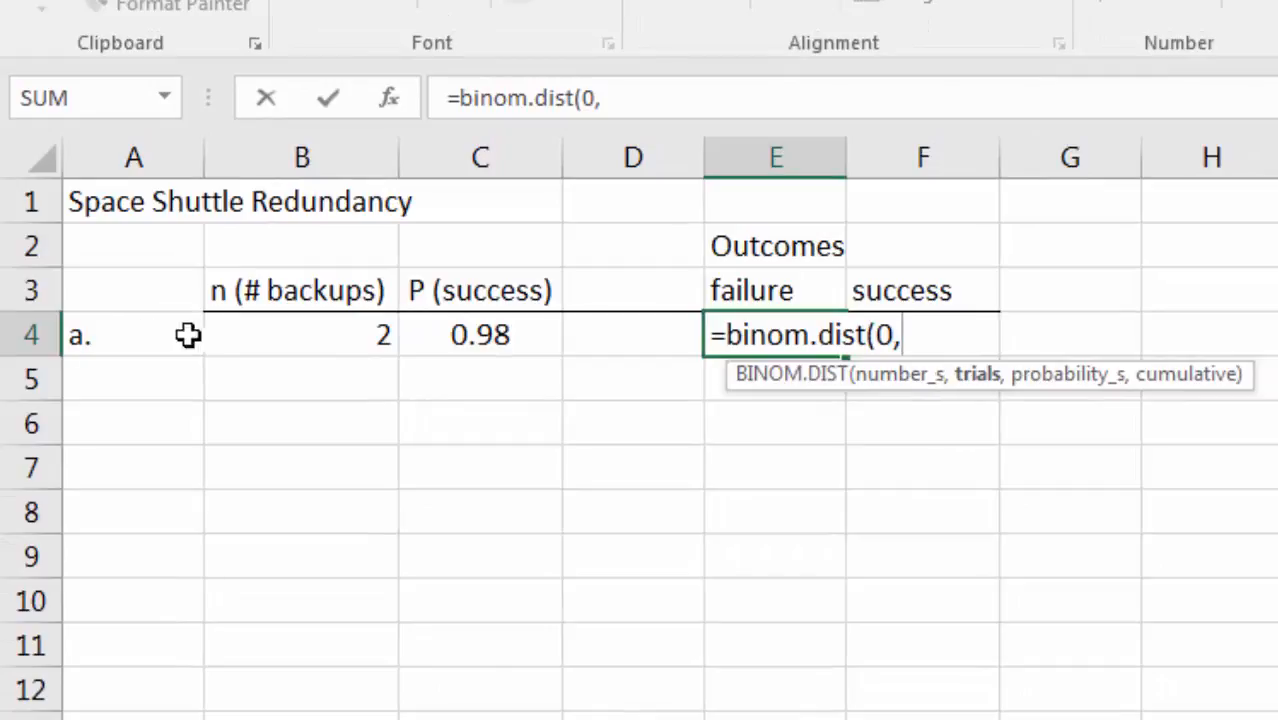
{"action": "left_click", "coordinate": [236, 335]}
{"action": "type", "text": ","}
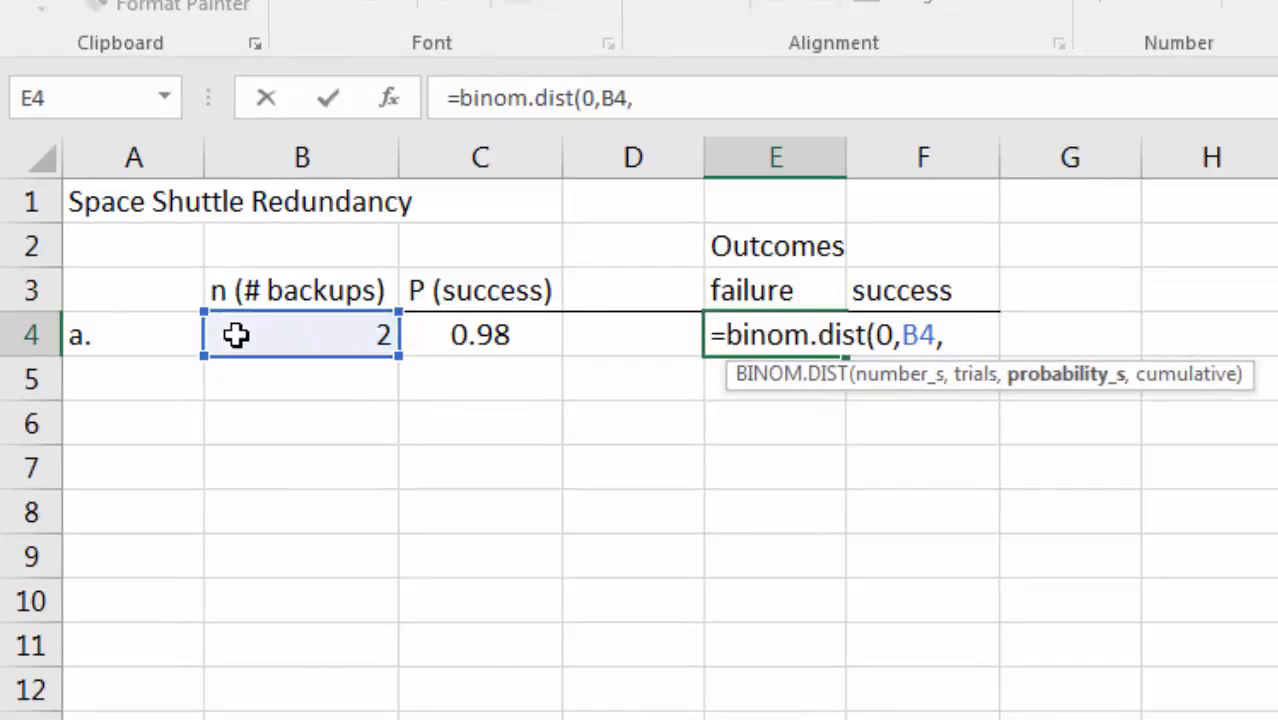
{"action": "left_click", "coordinate": [511, 331]}
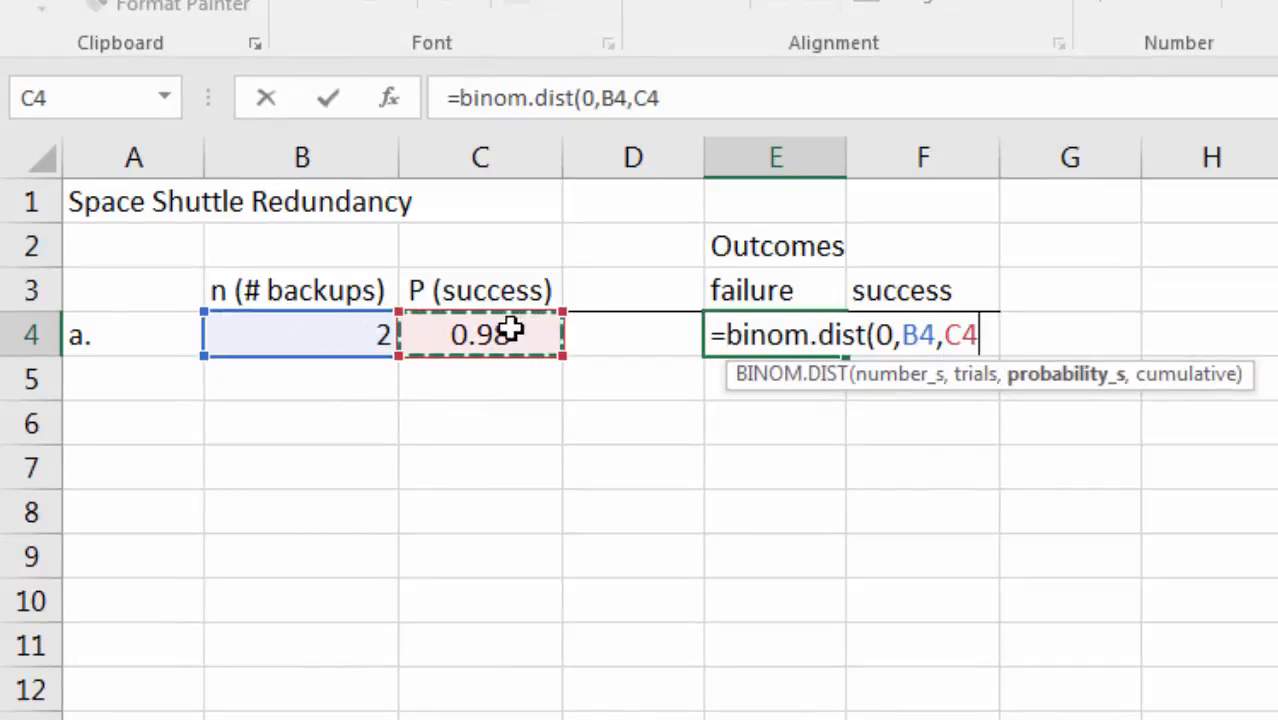
{"action": "type", "text": ","}
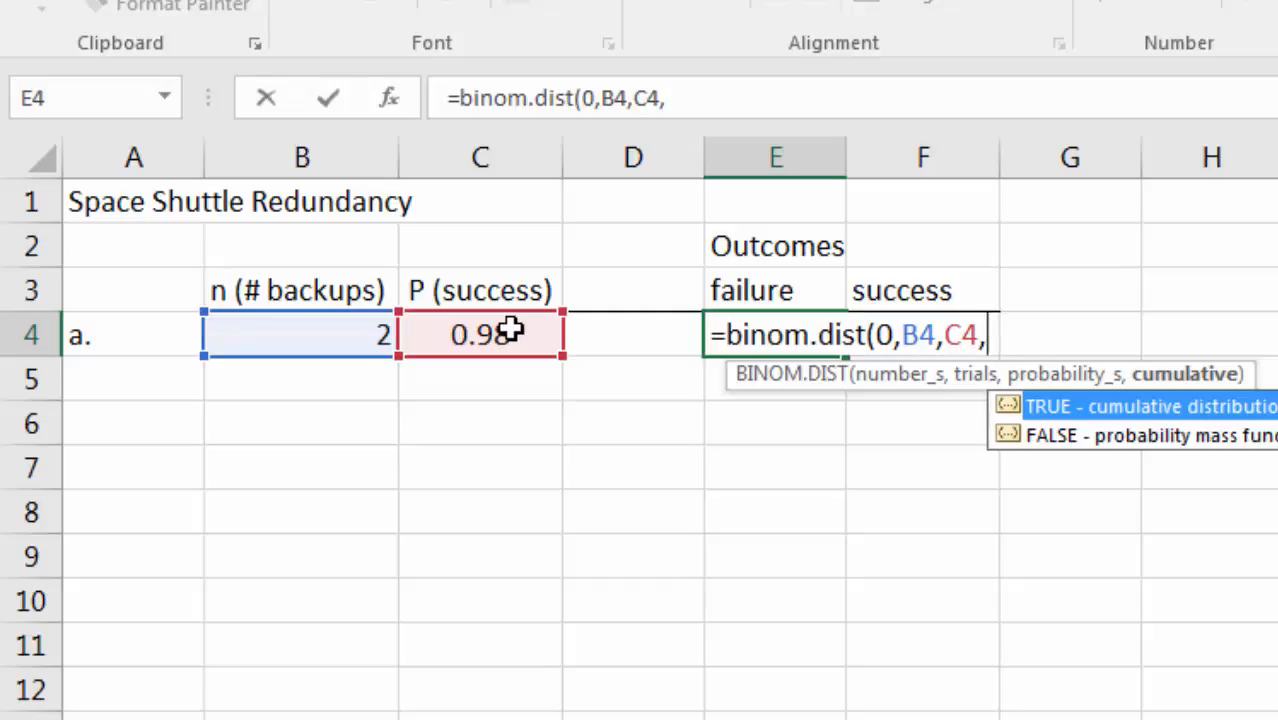
{"action": "type", "text": "0"}
{"action": "key", "text": "Return"}
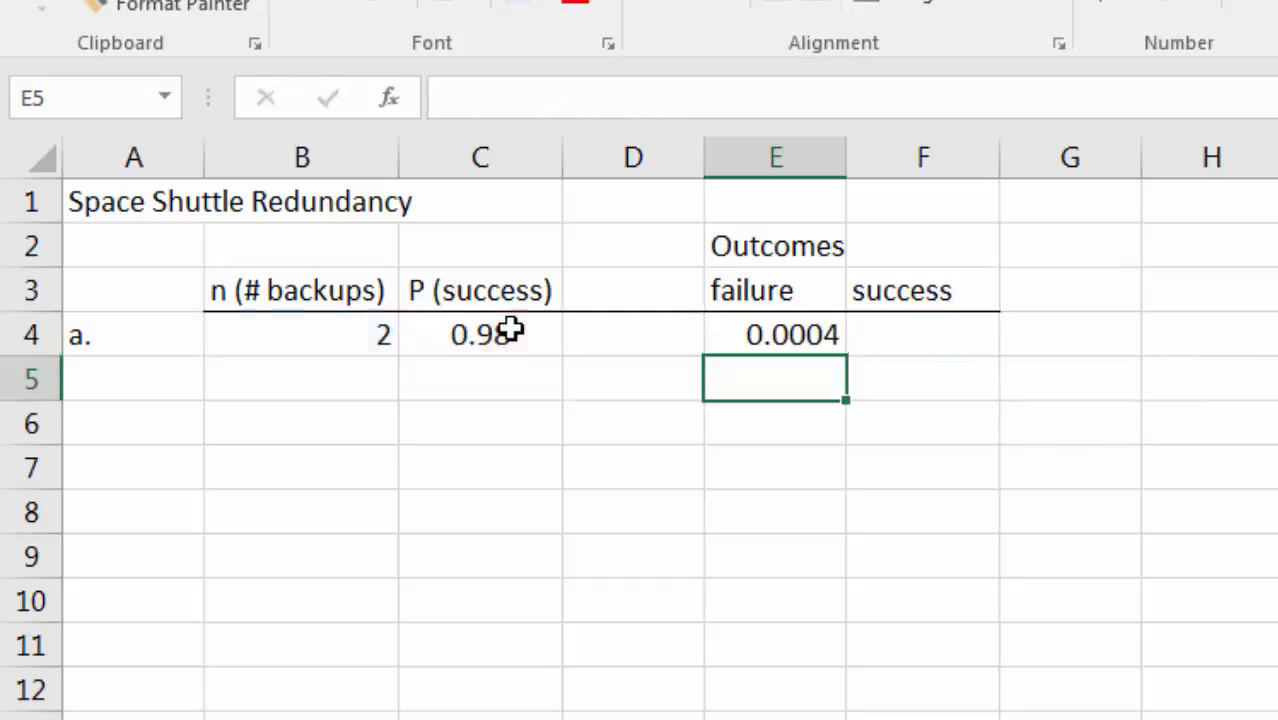
- Format the failure probability in E4 as a percentage with two decimal places
{"action": "left_click", "coordinate": [816, 337]}
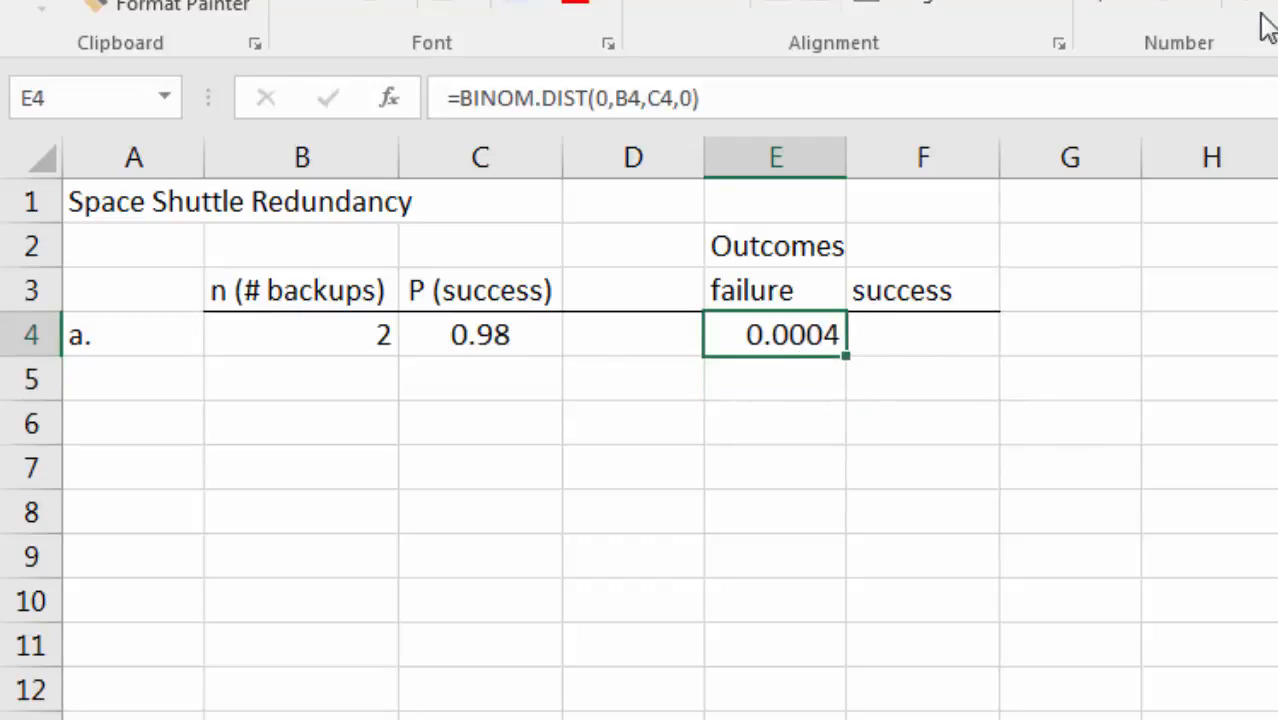
{"action": "left_click", "coordinate": [1165, 4]}
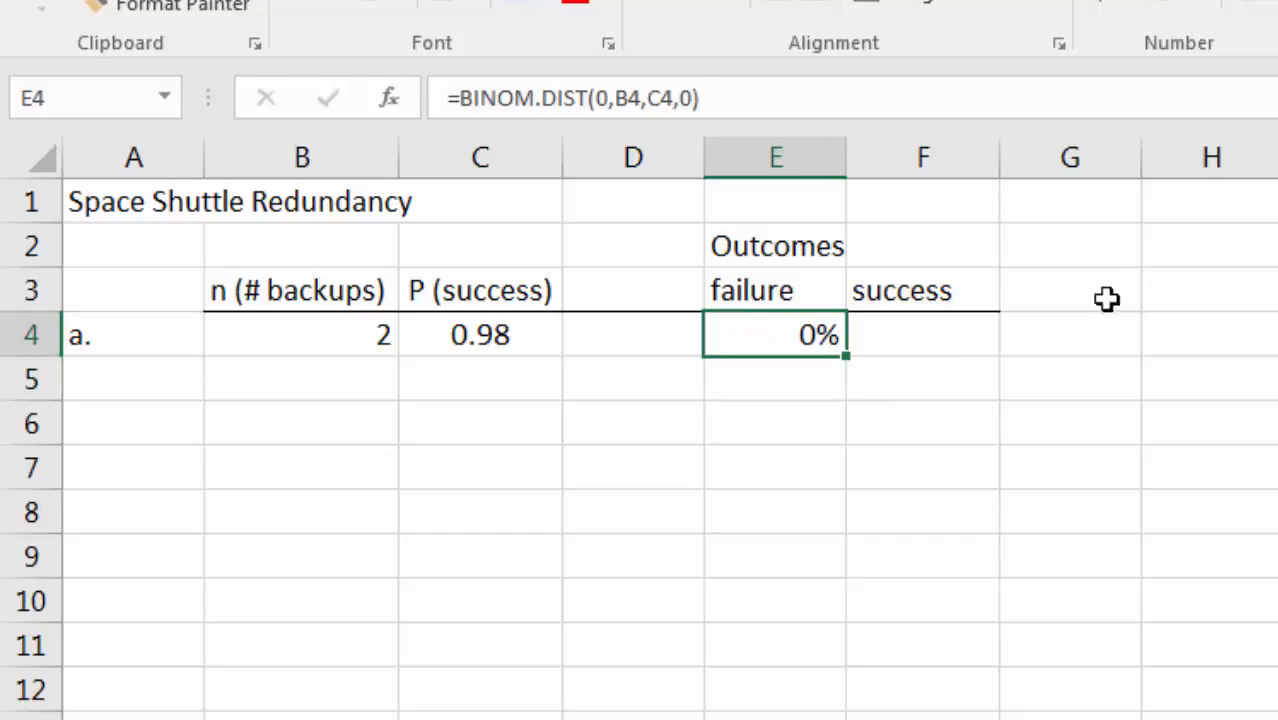
{"action": "left_click", "coordinate": [1262, 5]}
{"action": "left_click", "coordinate": [1262, 5]}
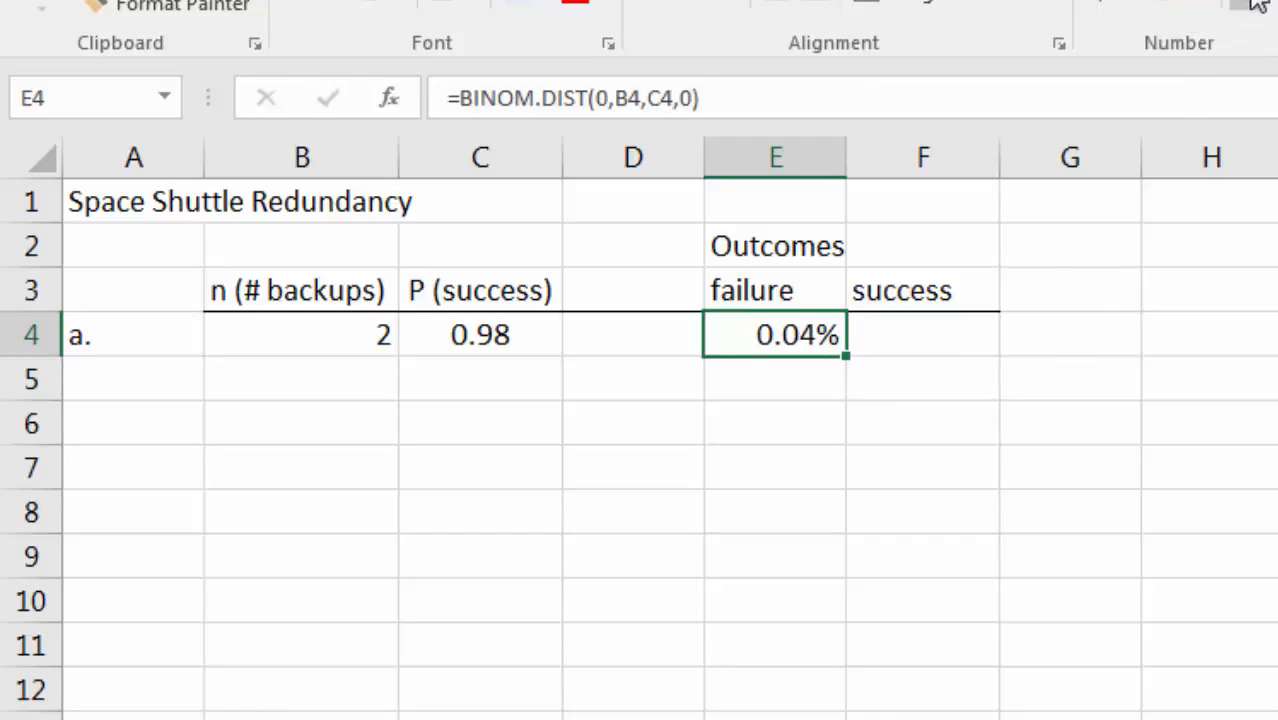
- Calculate case a.'s success probability in F4 with the formula =1-E4
{"action": "left_click", "coordinate": [905, 346]}
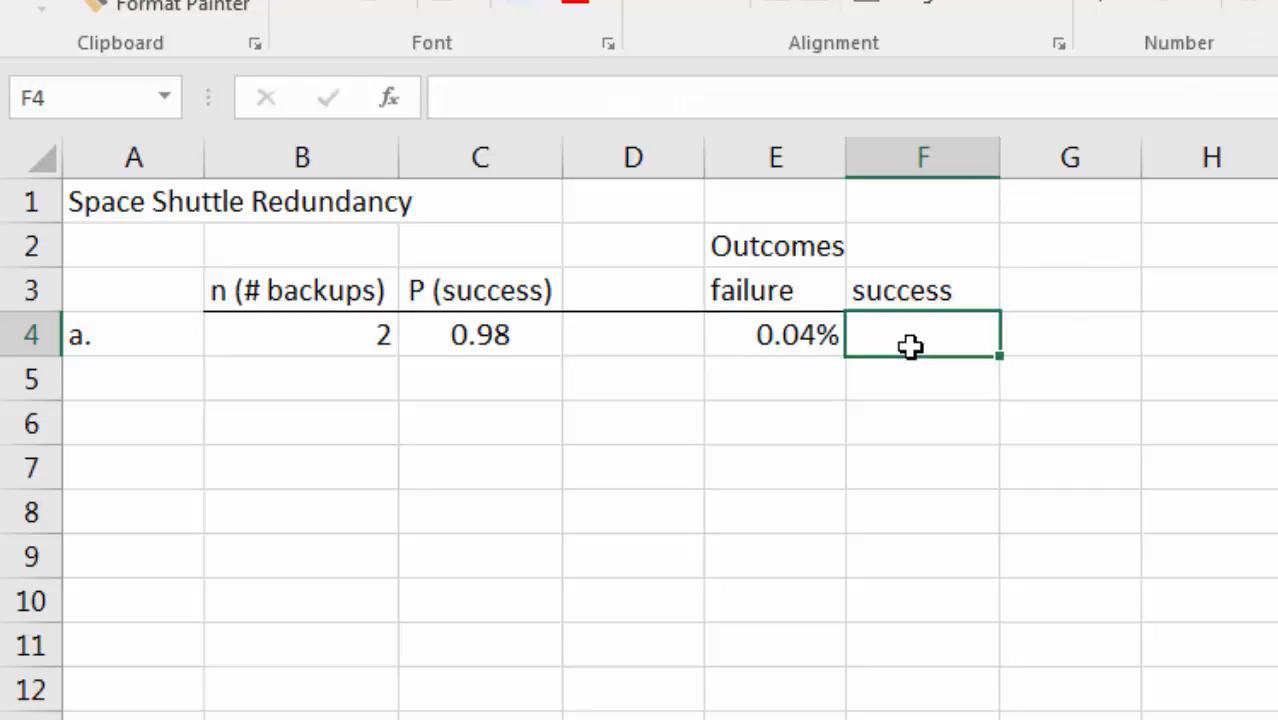
{"action": "type", "text": "-"}
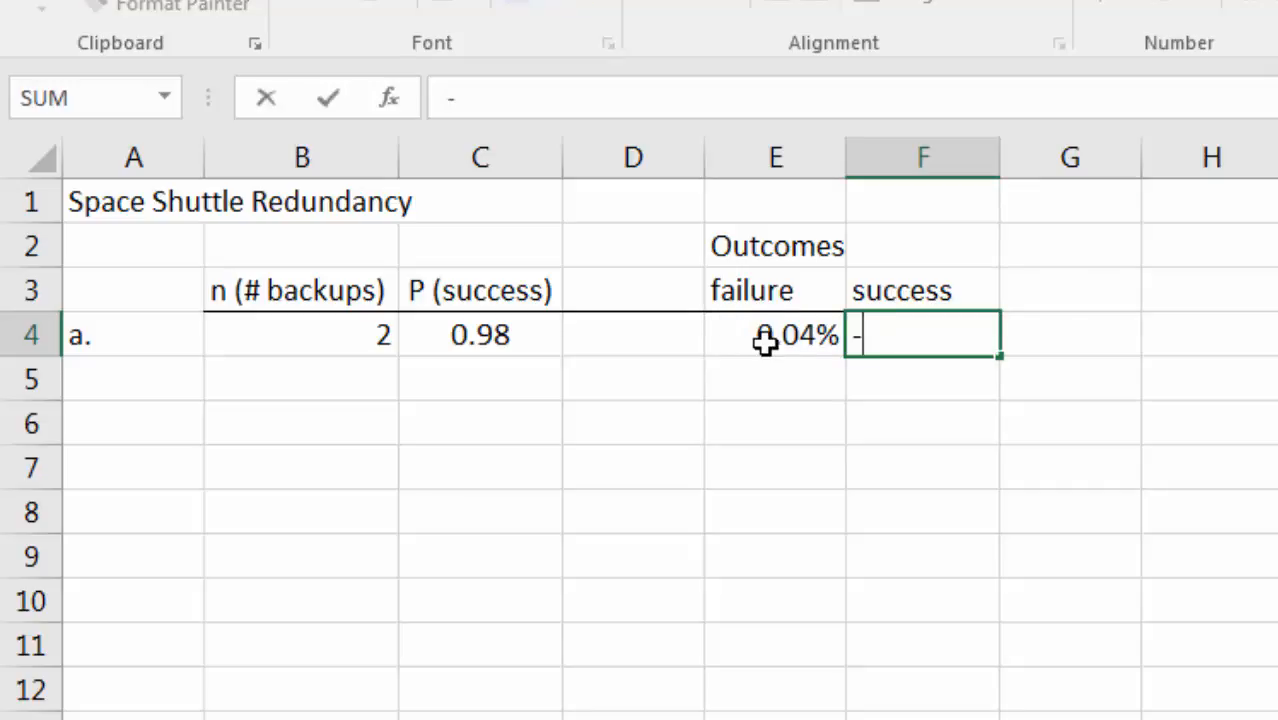
{"action": "key", "text": "BackSpace"}
{"action": "type", "text": "=1-"}
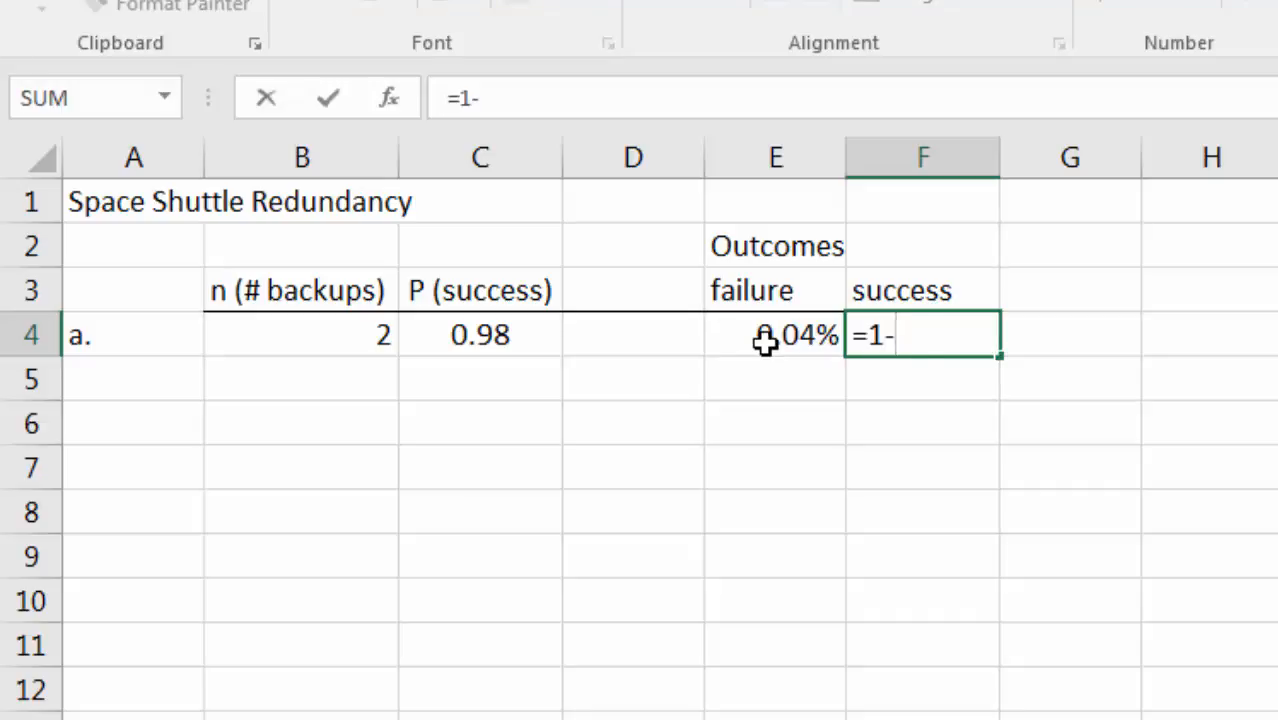
{"action": "left_click", "coordinate": [765, 342]}
{"action": "key", "text": "Return"}
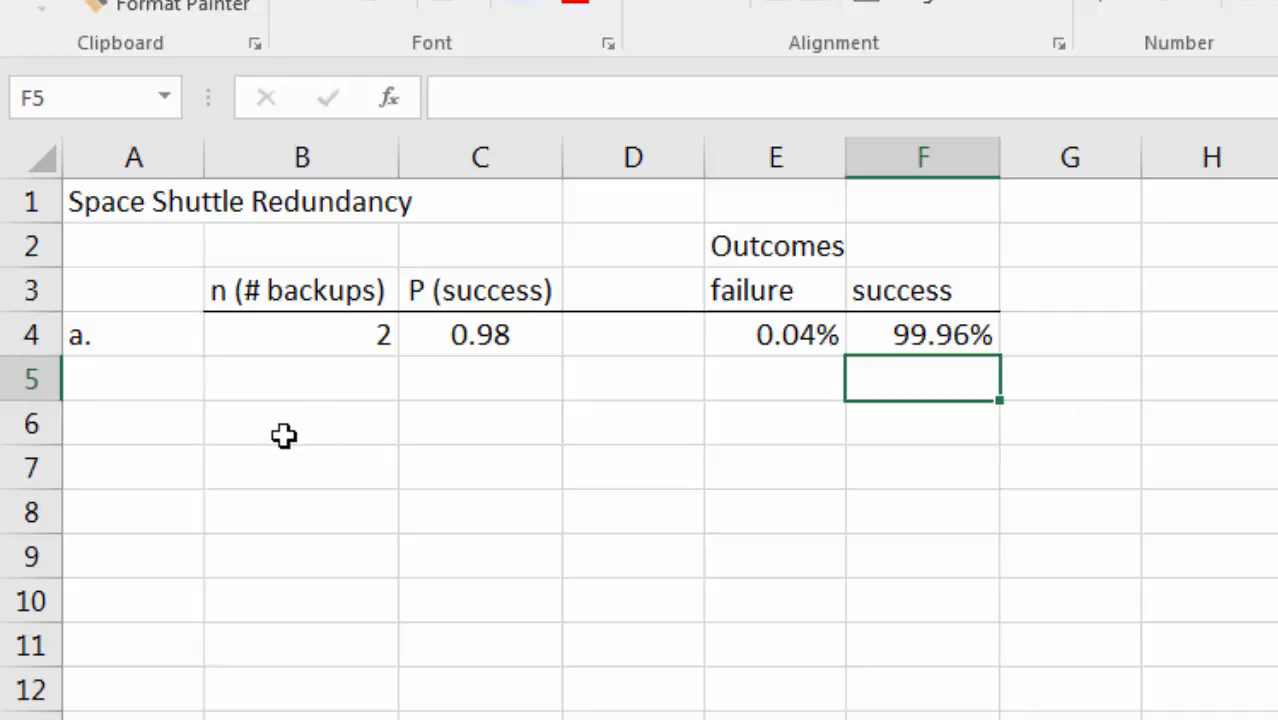
- Enter 4 backups in B5 and a success probability of .98 in C5
{"action": "left_click", "coordinate": [362, 373]}
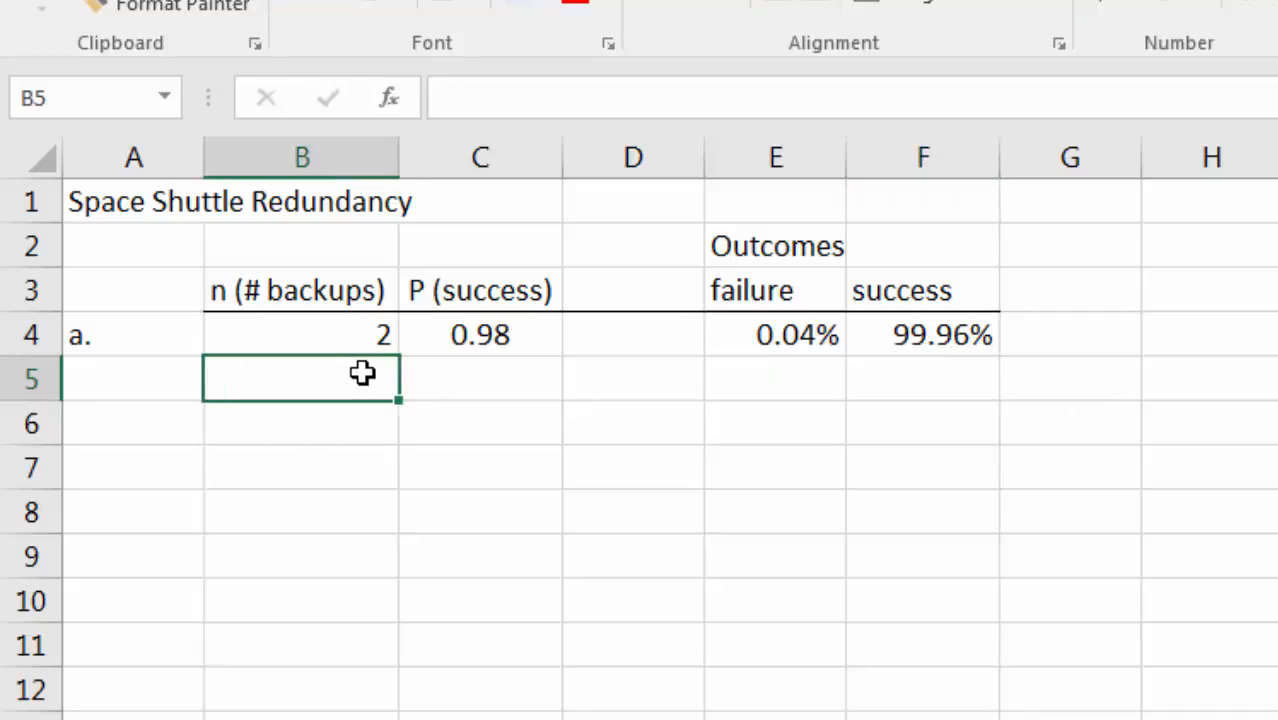
{"action": "type", "text": "4"}
{"action": "key", "text": "Tab"}
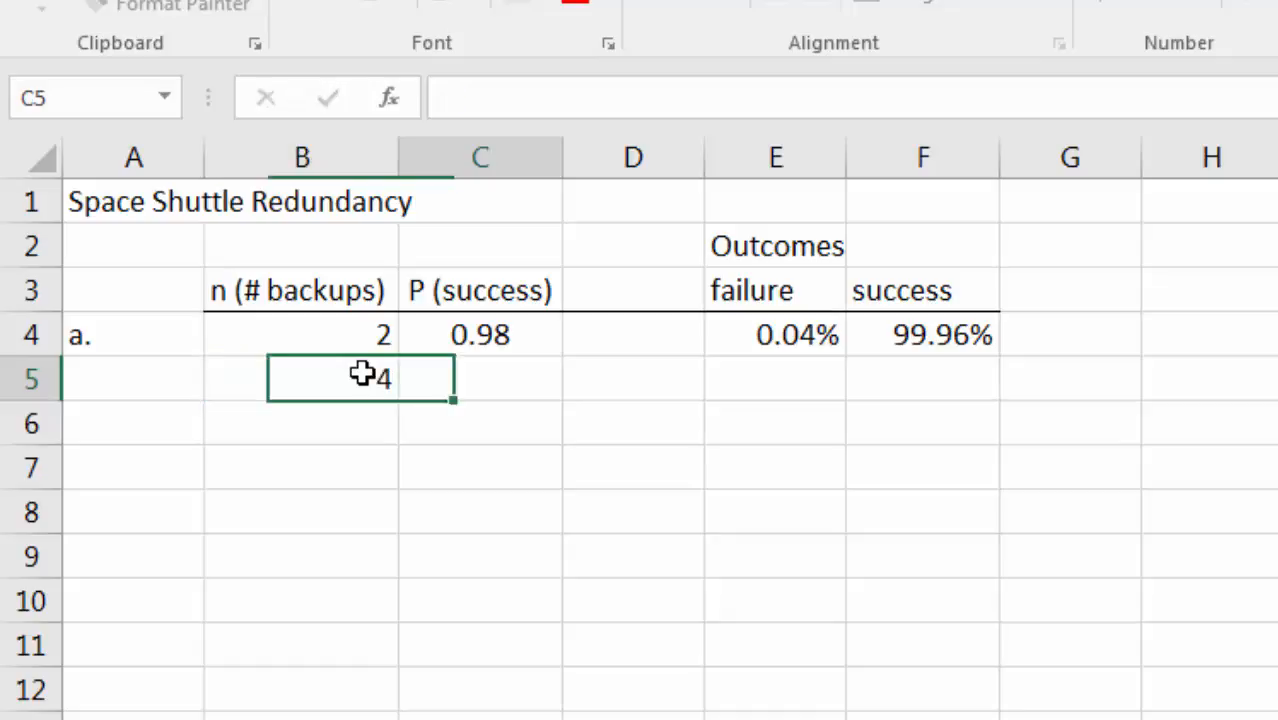
{"action": "type", "text": ".98"}
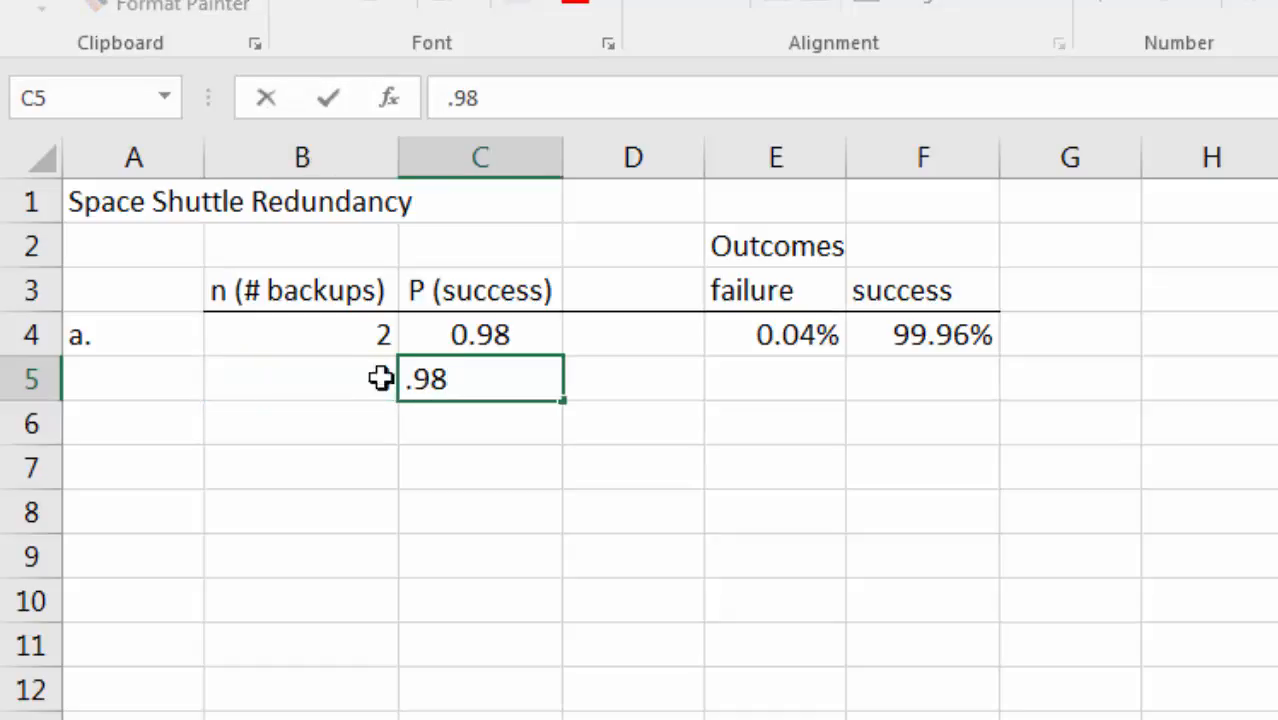
- Copy the failure formula from E4 into E5 and display E5 with four decimal places
{"action": "left_click", "coordinate": [790, 335]}
{"action": "left_click_drag", "start_coordinate": [846, 356], "coordinate": [847, 390]}
{"action": "left_click", "coordinate": [790, 386]}
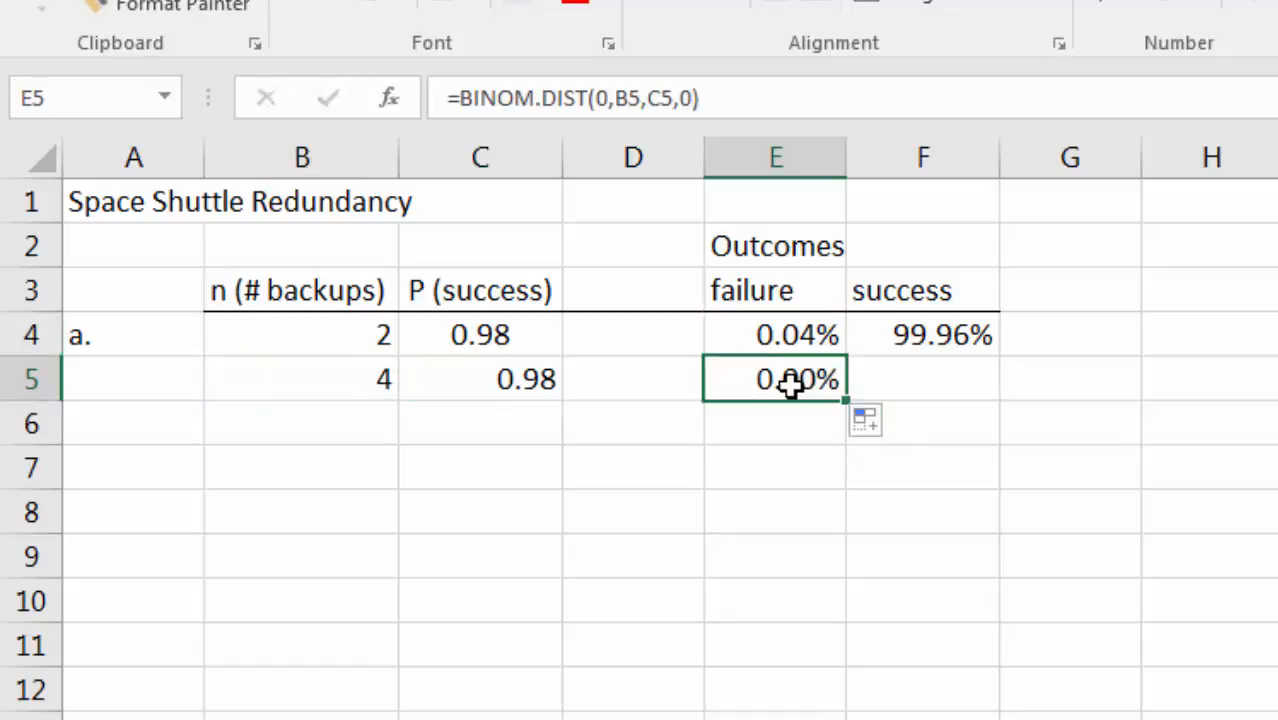
{"action": "left_click", "coordinate": [1252, 3]}
{"action": "left_click", "coordinate": [1252, 3]}
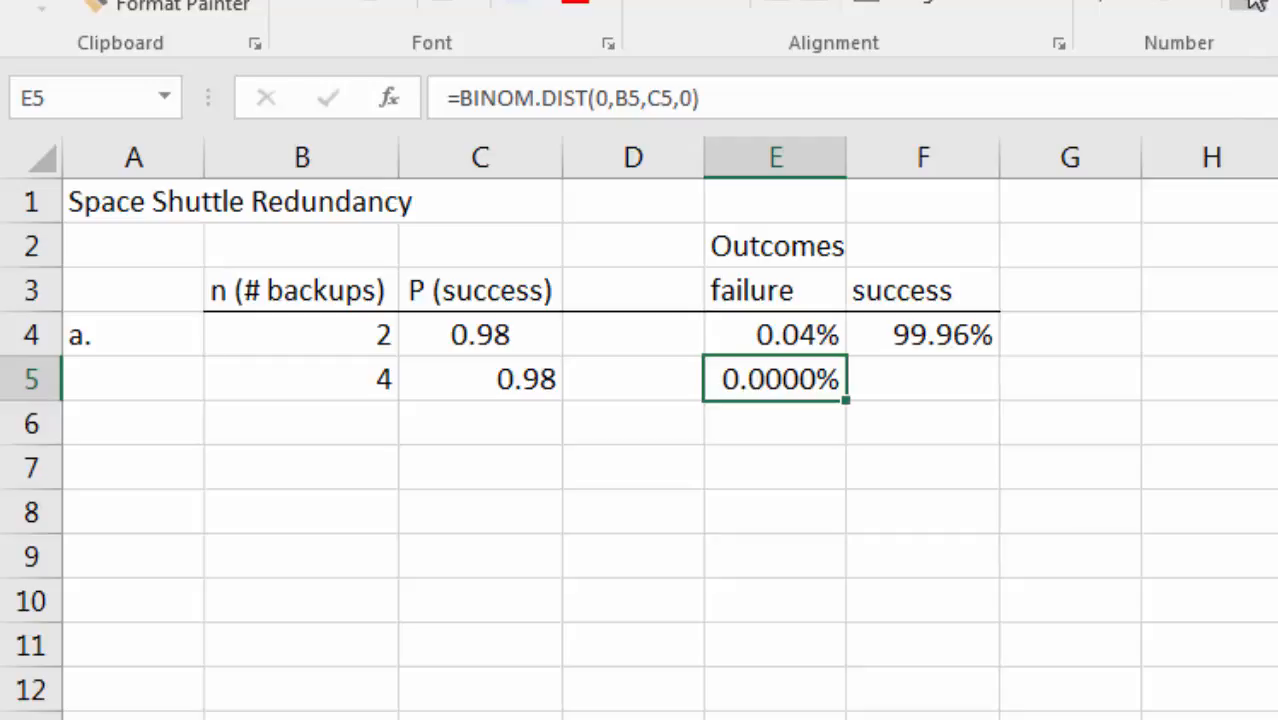
- Copy the success formula from F4 into F5 and show both percentages with five decimal places in a widened column F
{"action": "left_click", "coordinate": [942, 337]}
{"action": "left_click_drag", "start_coordinate": [1001, 392], "coordinate": [1003, 396]}
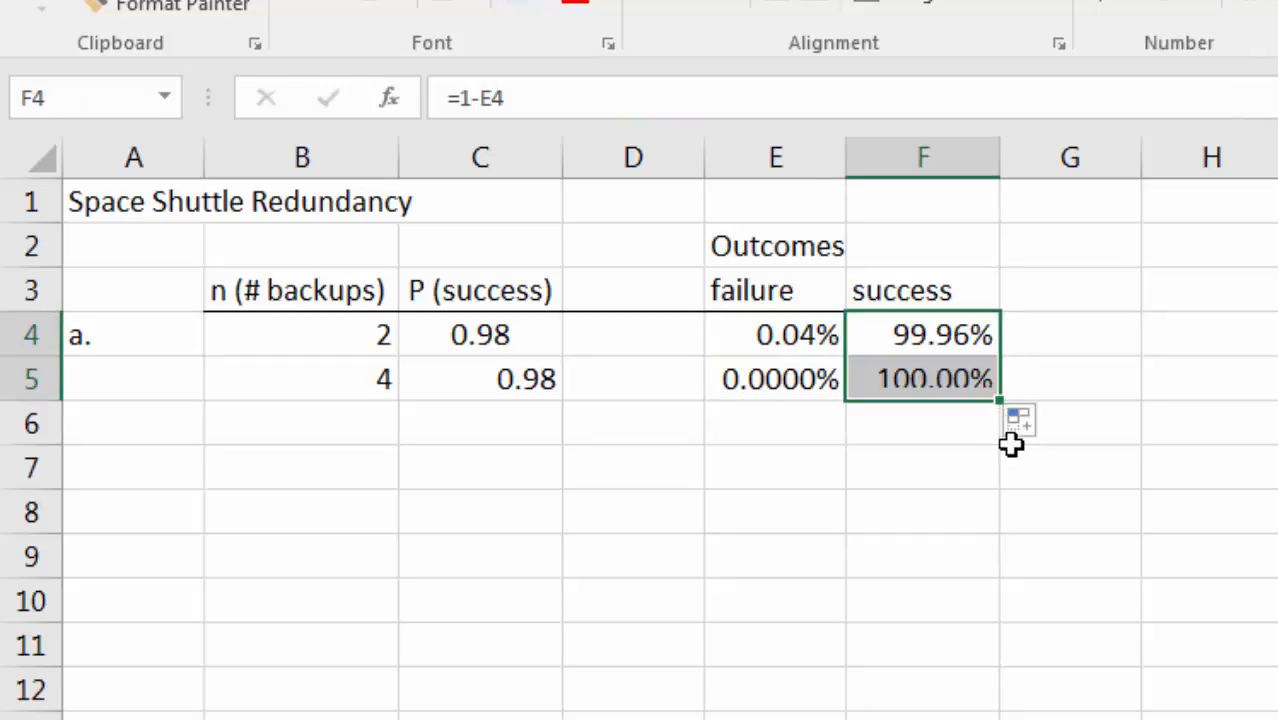
{"action": "left_click", "coordinate": [1252, 4]}
{"action": "left_click", "coordinate": [1252, 4]}
{"action": "left_click_drag", "start_coordinate": [1001, 157], "coordinate": [1058, 161]}
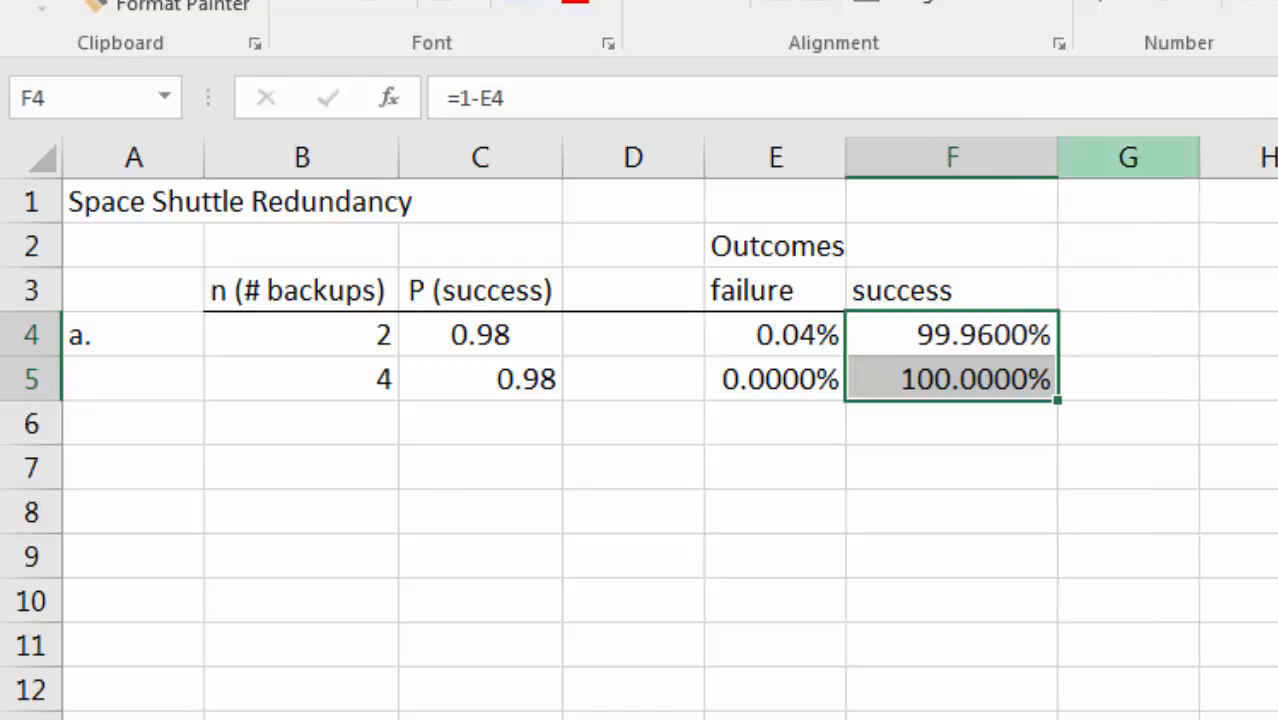
{"action": "left_click", "coordinate": [1252, 4]}
{"action": "left_click", "coordinate": [1252, 4]}
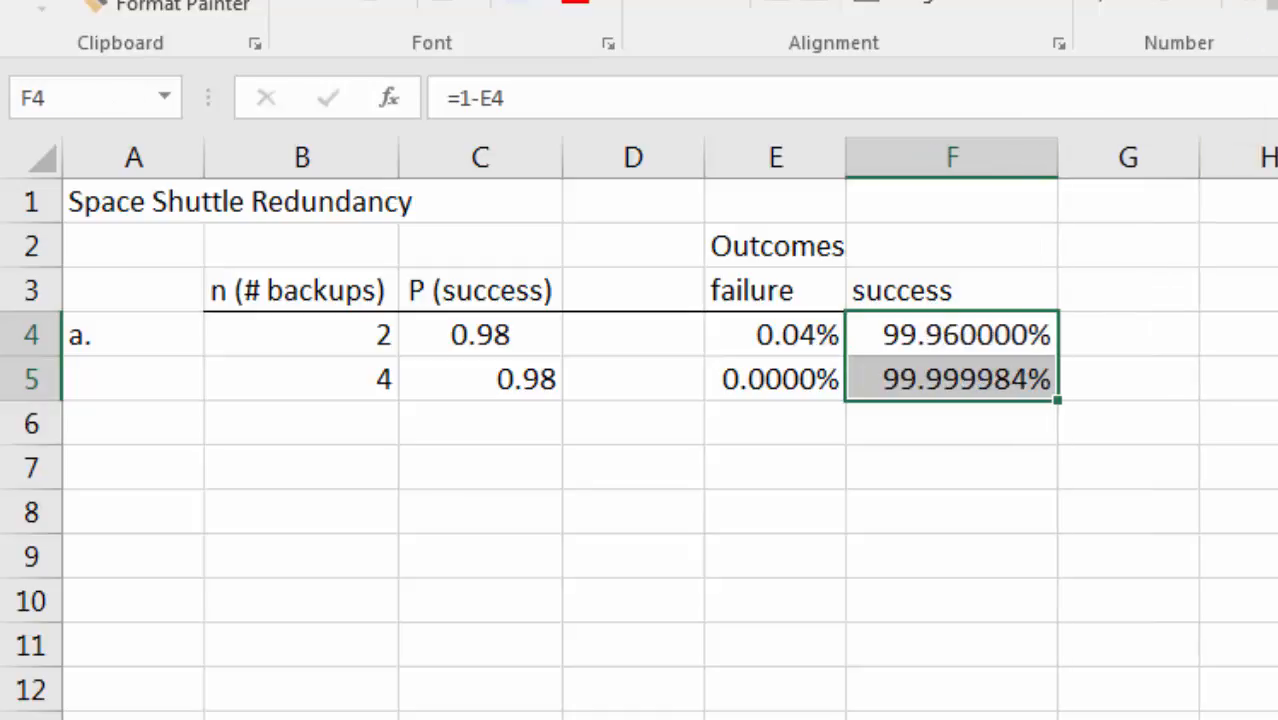
{"action": "left_click", "coordinate": [1252, 4]}
{"action": "left_click", "coordinate": [1252, 4]}
{"action": "left_click", "coordinate": [1252, 4]}
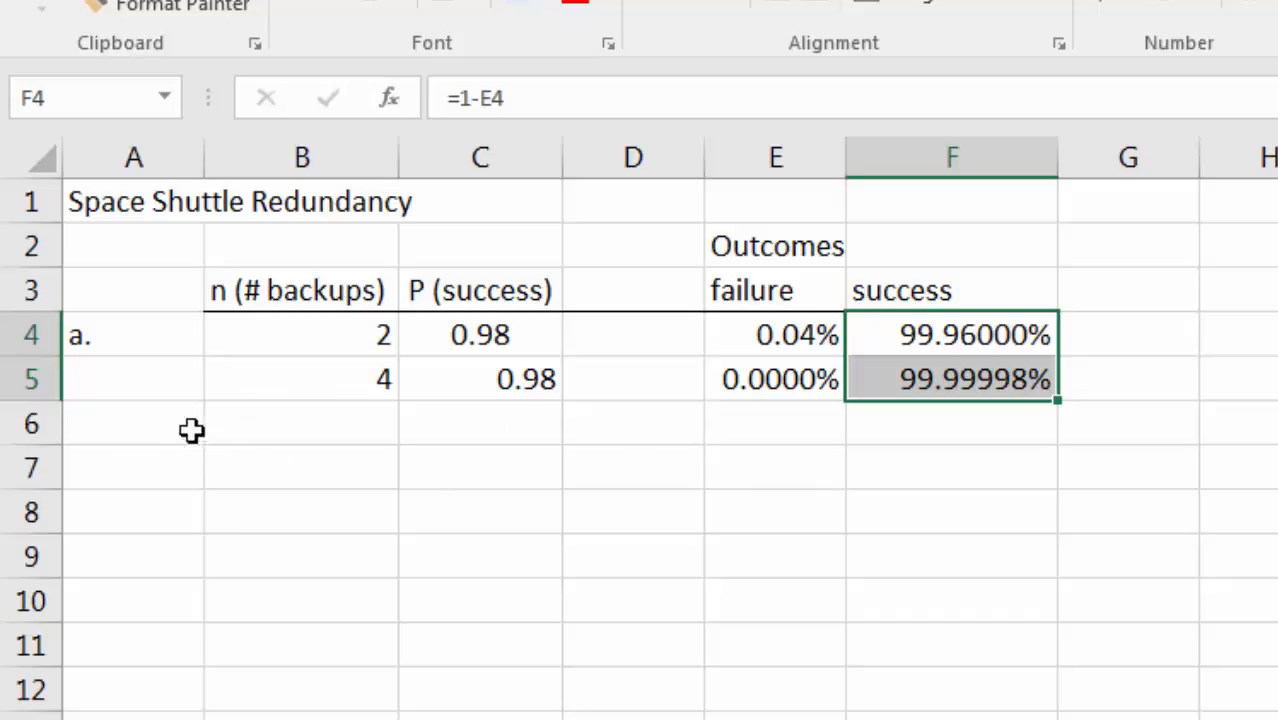
- Label the next cases b. in A5 and c. in A6
{"action": "left_click", "coordinate": [180, 372]}
{"action": "type", "text": "b."}
{"action": "key", "text": "Return"}
{"action": "type", "text": "c."}
{"action": "key", "text": "Tab"}
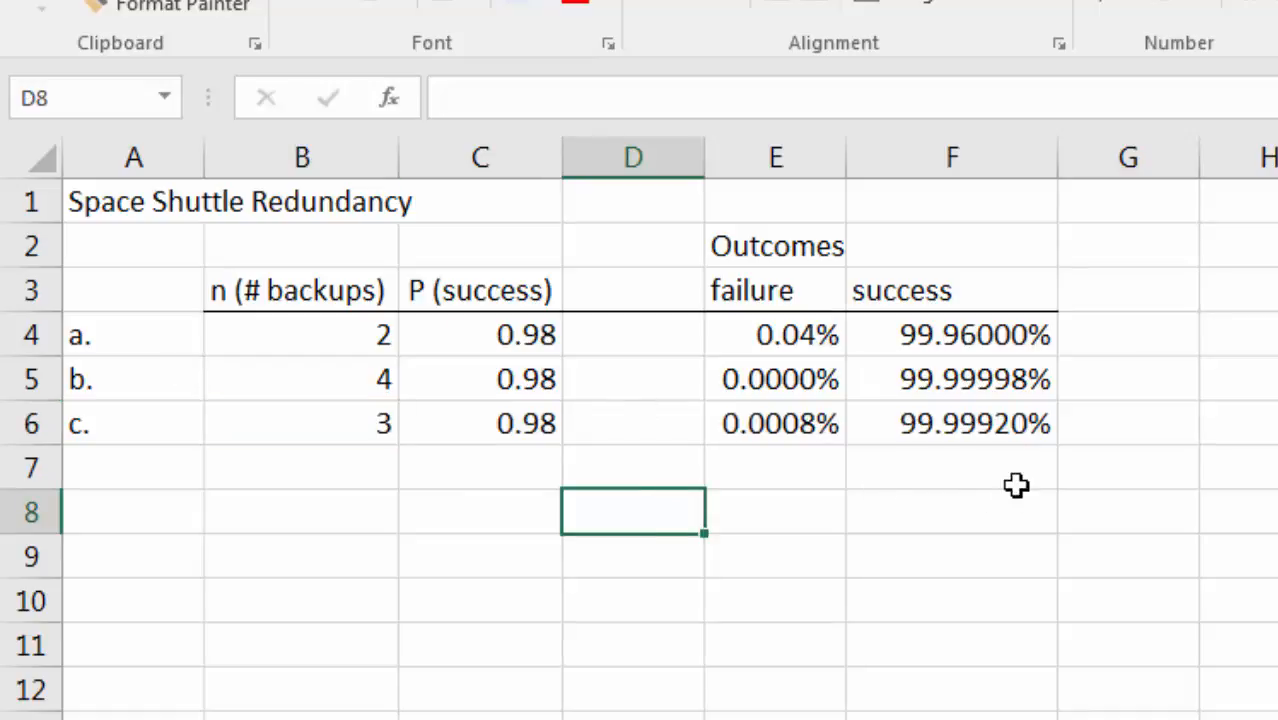
- Display the case c success probability in F6 as a plain decimal number with five decimal places
{"action": "left_click", "coordinate": [940, 420]}
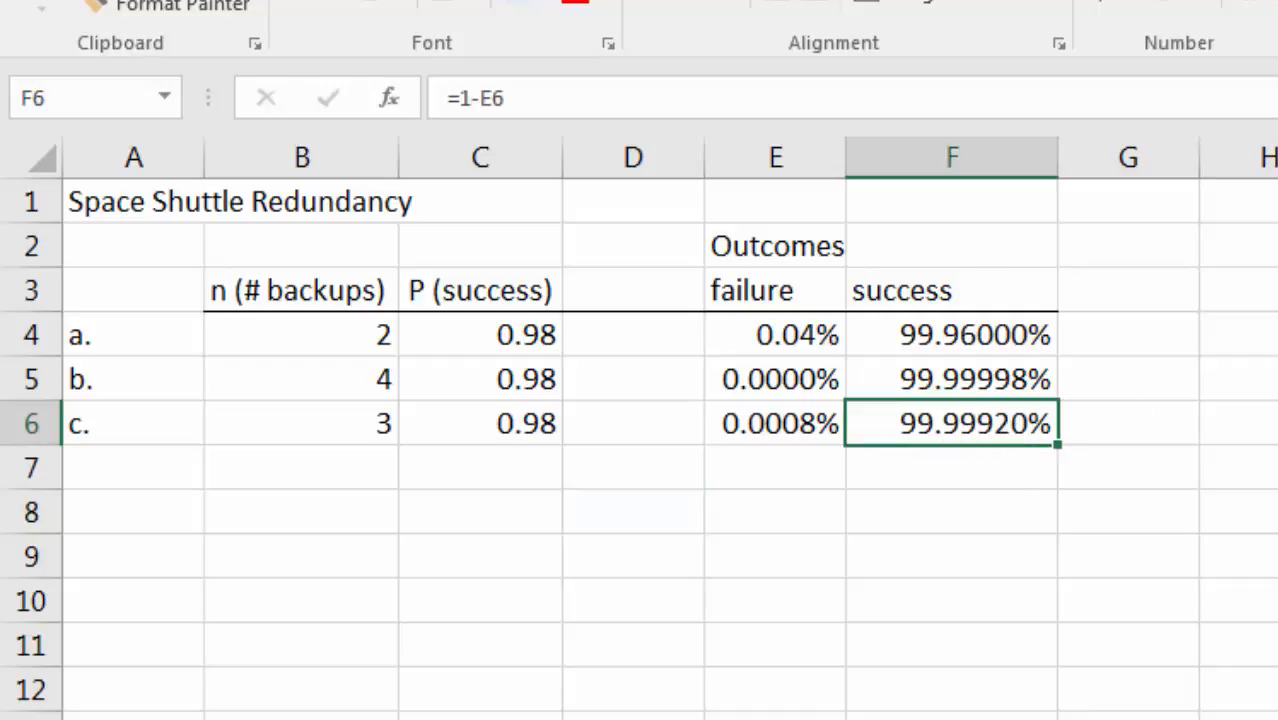
{"action": "left_click", "coordinate": [1252, 2]}
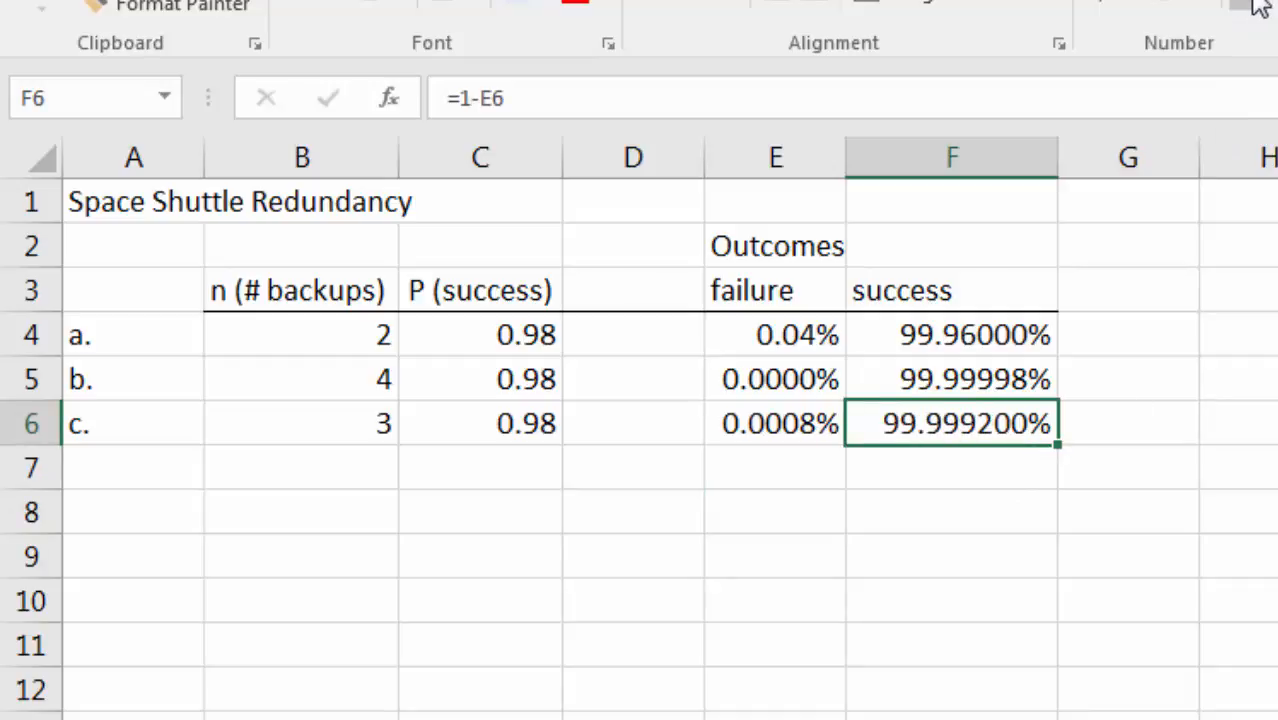
{"action": "left_click", "coordinate": [1164, 5]}
{"action": "left_click", "coordinate": [1252, 5]}
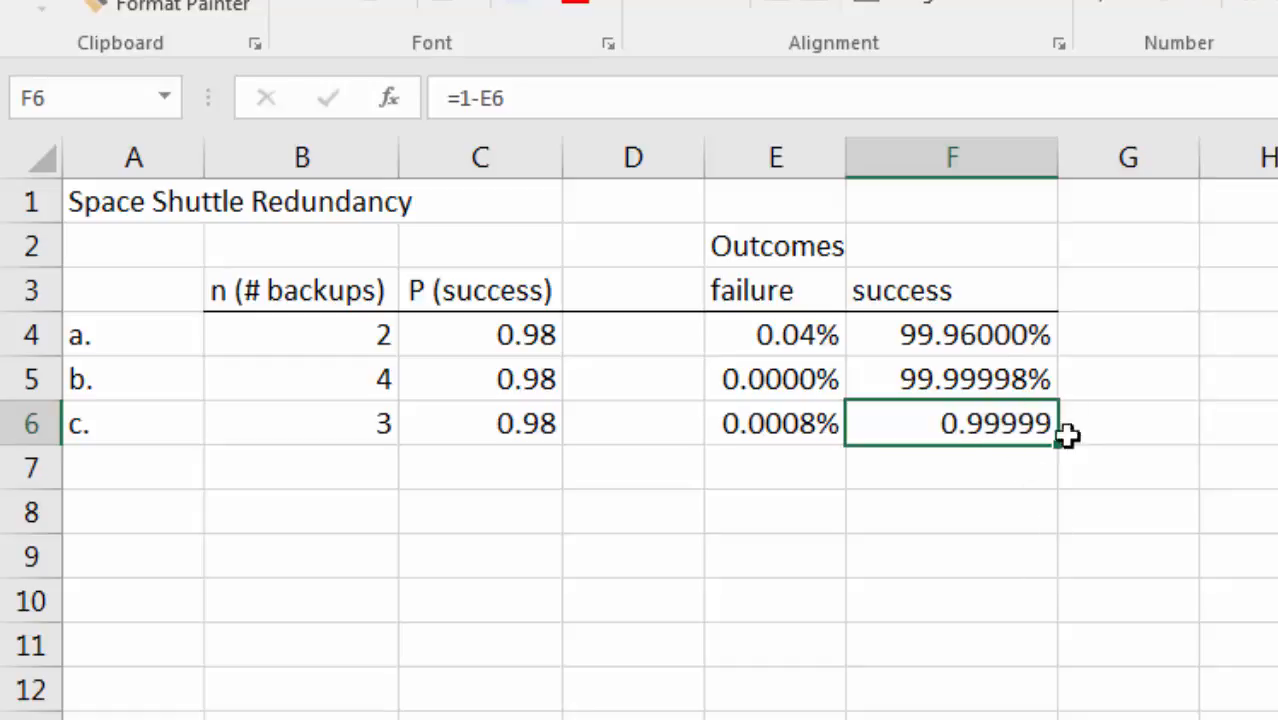
{"action": "left_click", "coordinate": [1015, 485]}
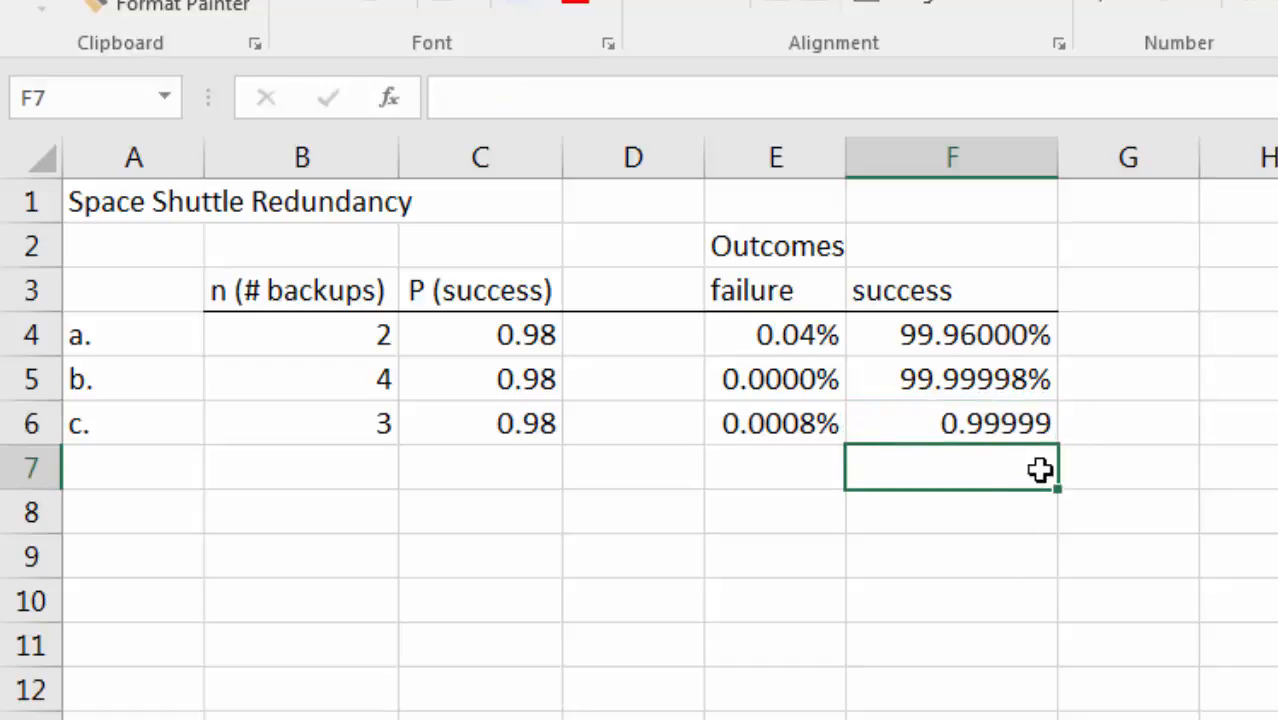
{"action": "left_click", "coordinate": [998, 424]}
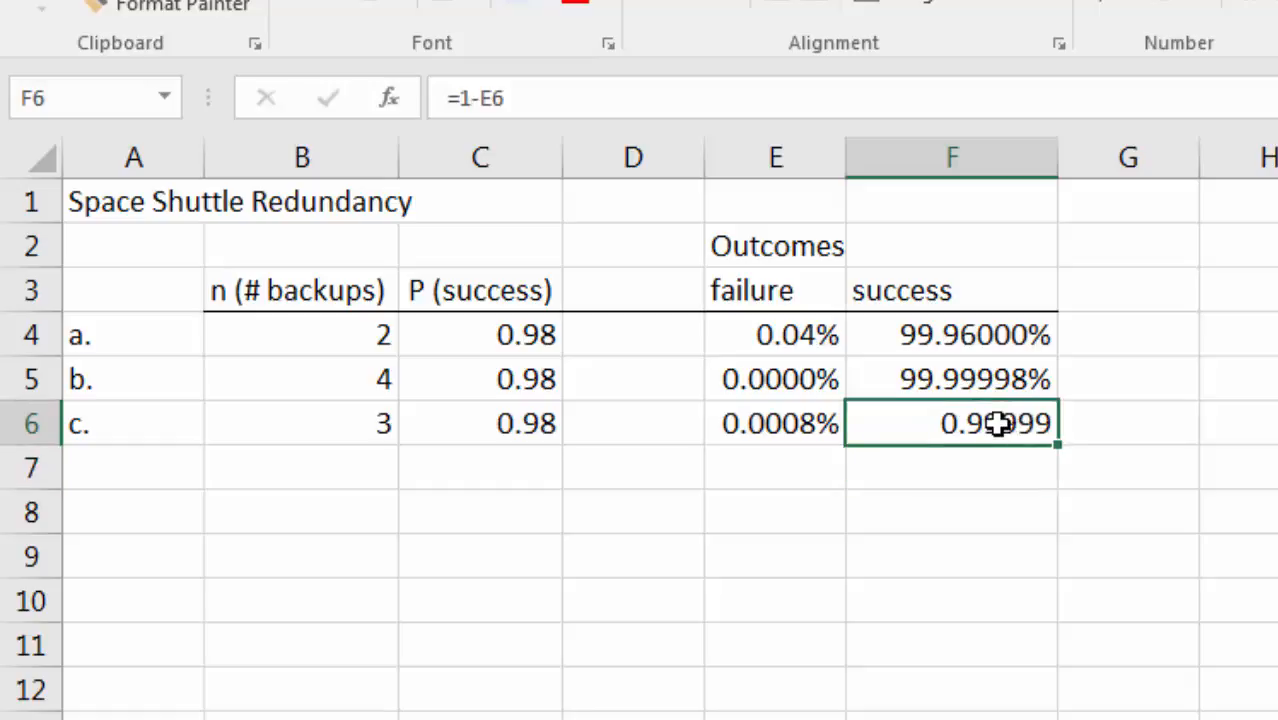
{"action": "left_click", "coordinate": [936, 382]}
{"action": "left_click", "coordinate": [936, 424]}
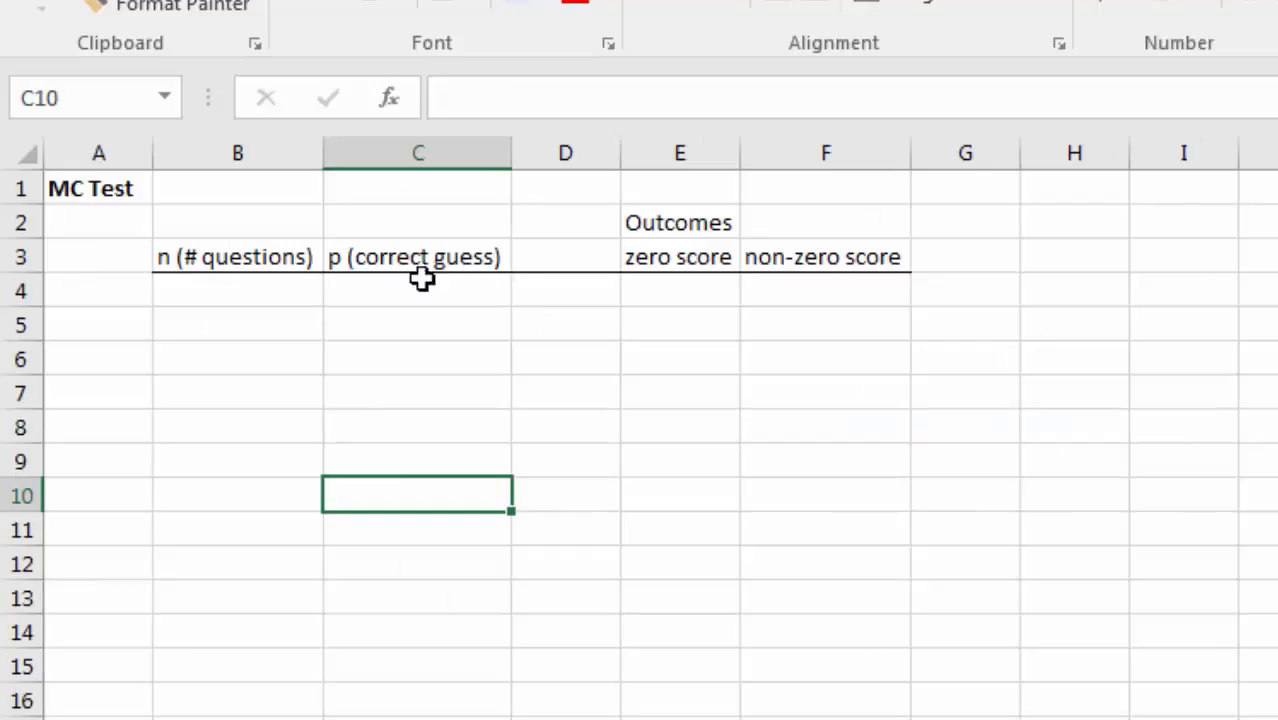
- Review the column headings of the MC Test model and widen column E, which holds the zero score outcome
{"action": "left_click", "coordinate": [231, 257]}
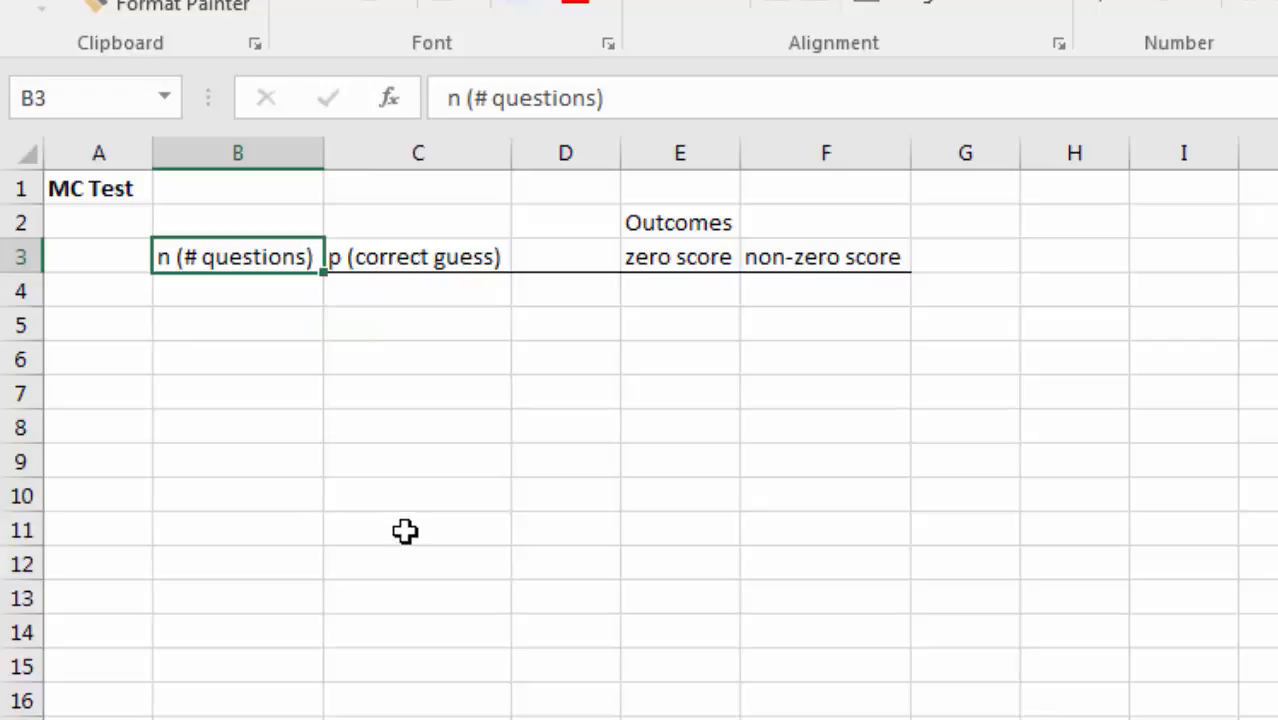
{"action": "left_click", "coordinate": [441, 260]}
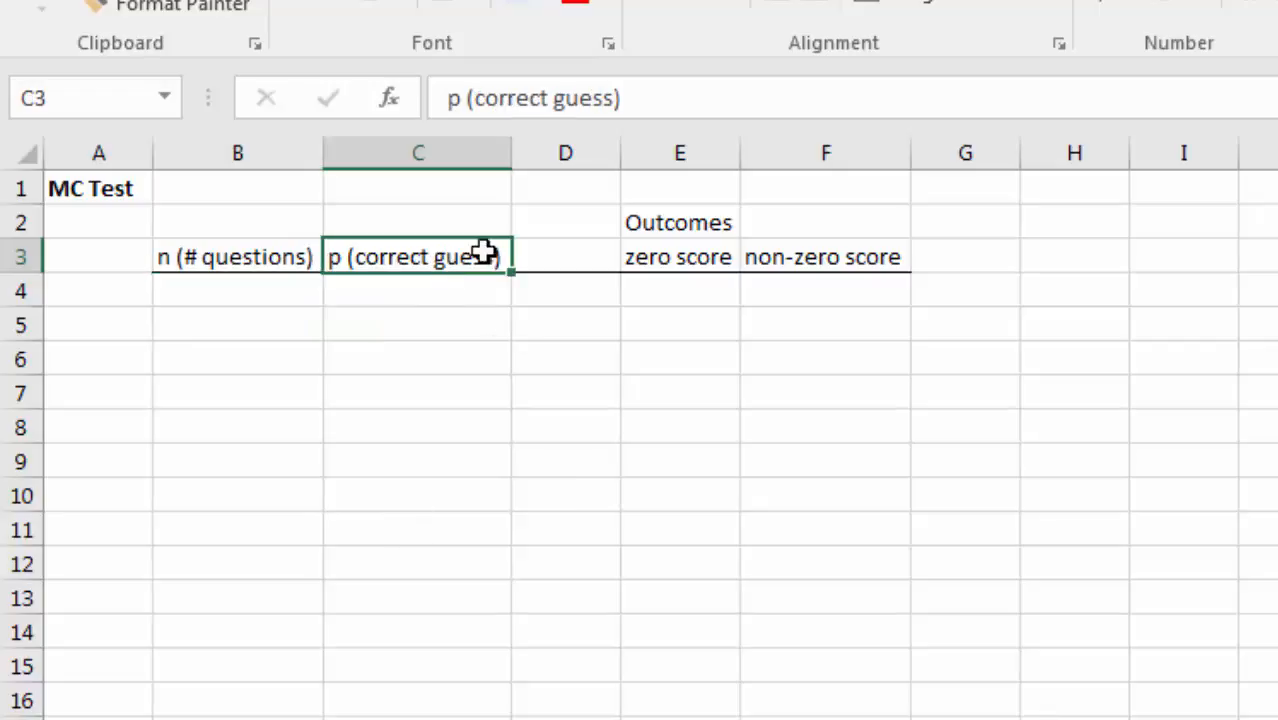
{"action": "left_click_drag", "start_coordinate": [740, 152], "coordinate": [774, 152]}
{"action": "left_click", "coordinate": [695, 266]}
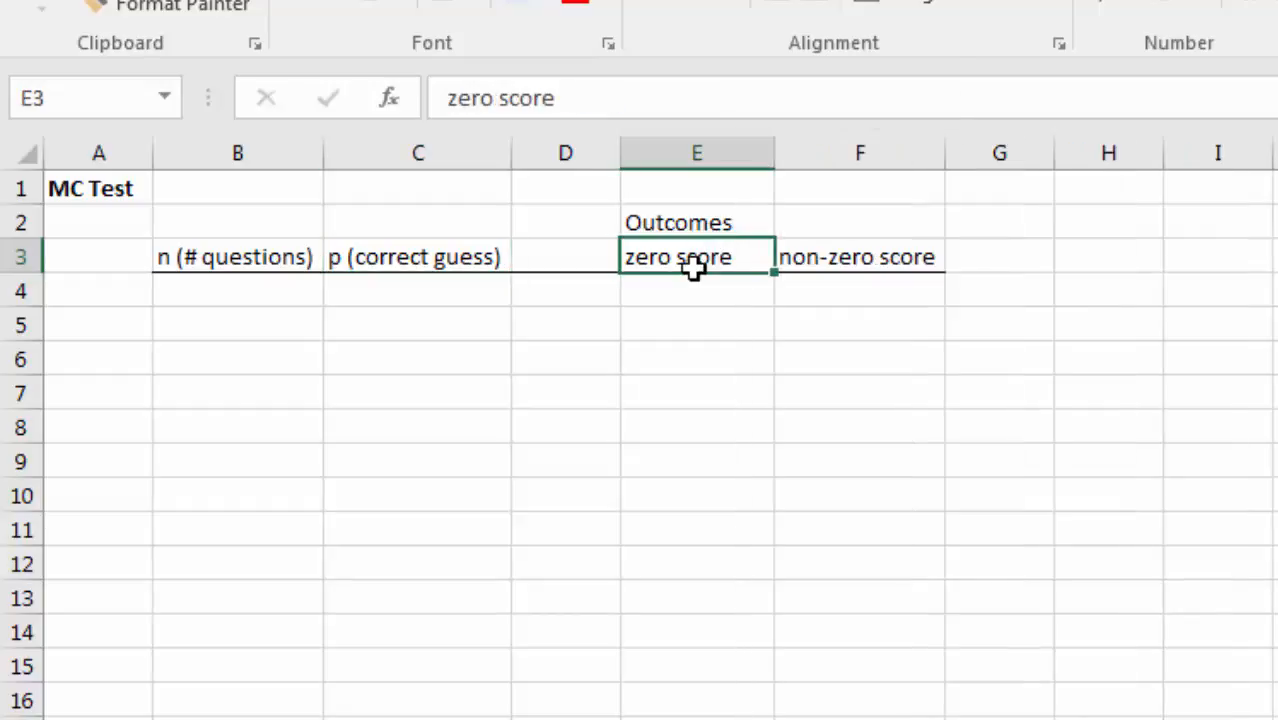
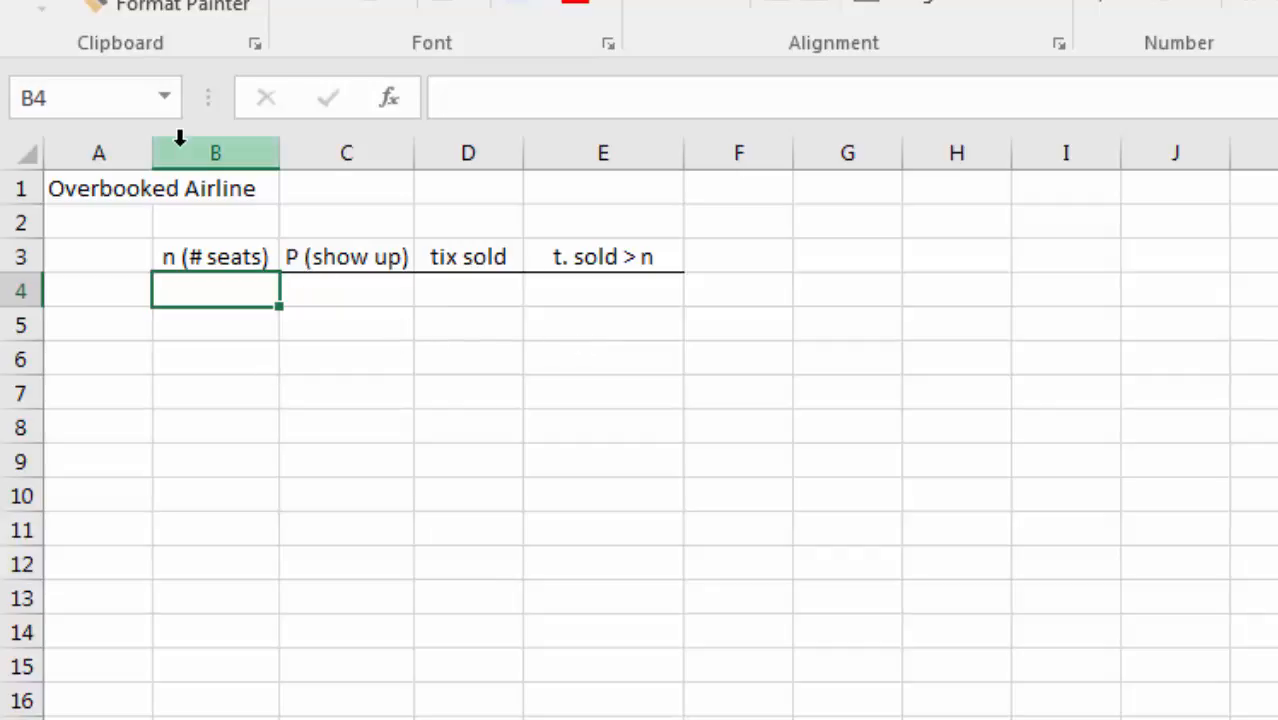
- Make the Overbooked Airline title in A1 bold
{"action": "left_click", "coordinate": [101, 193]}
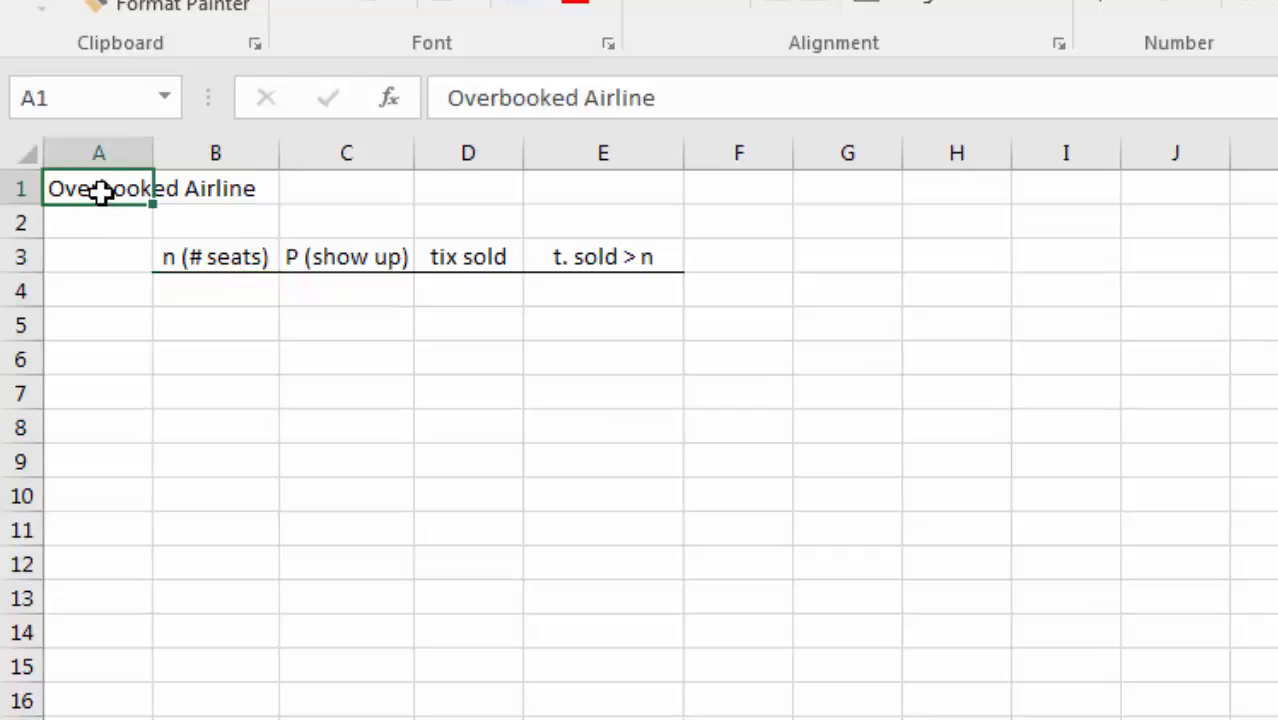
{"action": "key", "text": "ctrl+b"}
{"action": "left_click", "coordinate": [236, 267]}
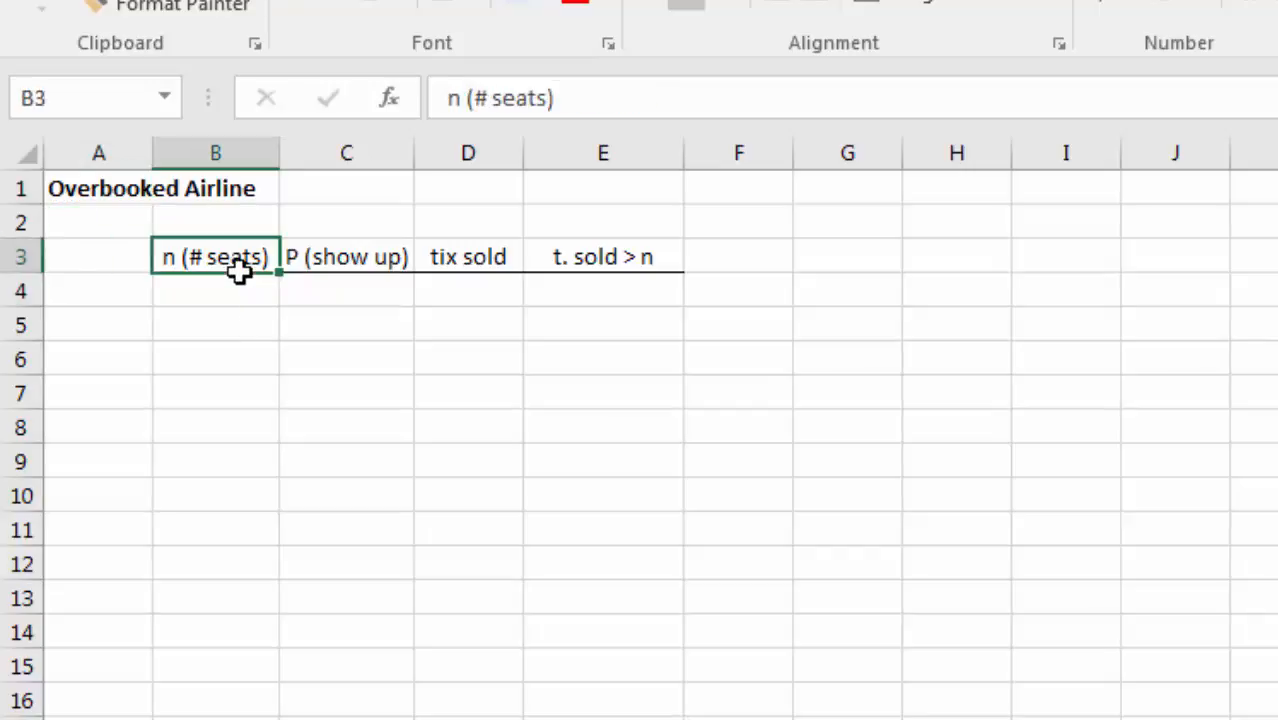
{"action": "left_click", "coordinate": [298, 265]}
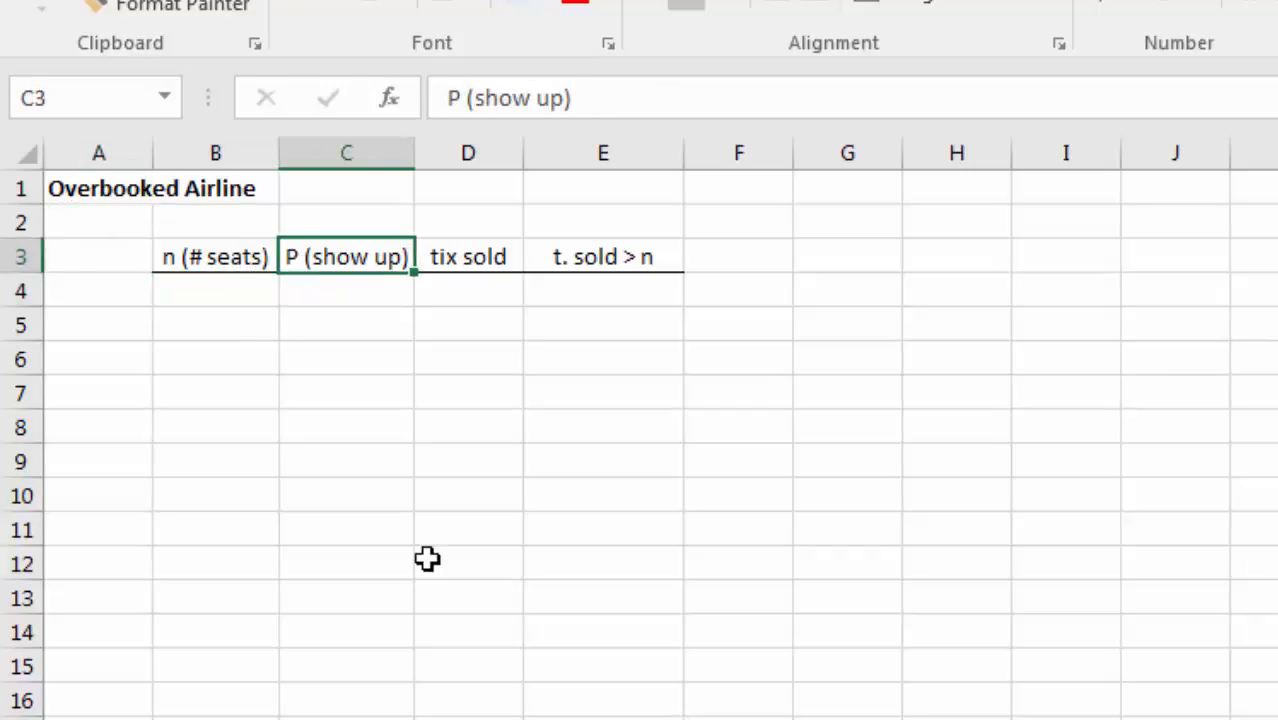
- Add the centred symbols n in B2 and p in C2 above the seats and show-up headings
{"action": "left_click", "coordinate": [245, 222]}
{"action": "type", "text": "n\tp"}
{"action": "left_click", "coordinate": [680, 8]}
{"action": "left_click", "coordinate": [290, 318]}
{"action": "left_click", "coordinate": [254, 257]}
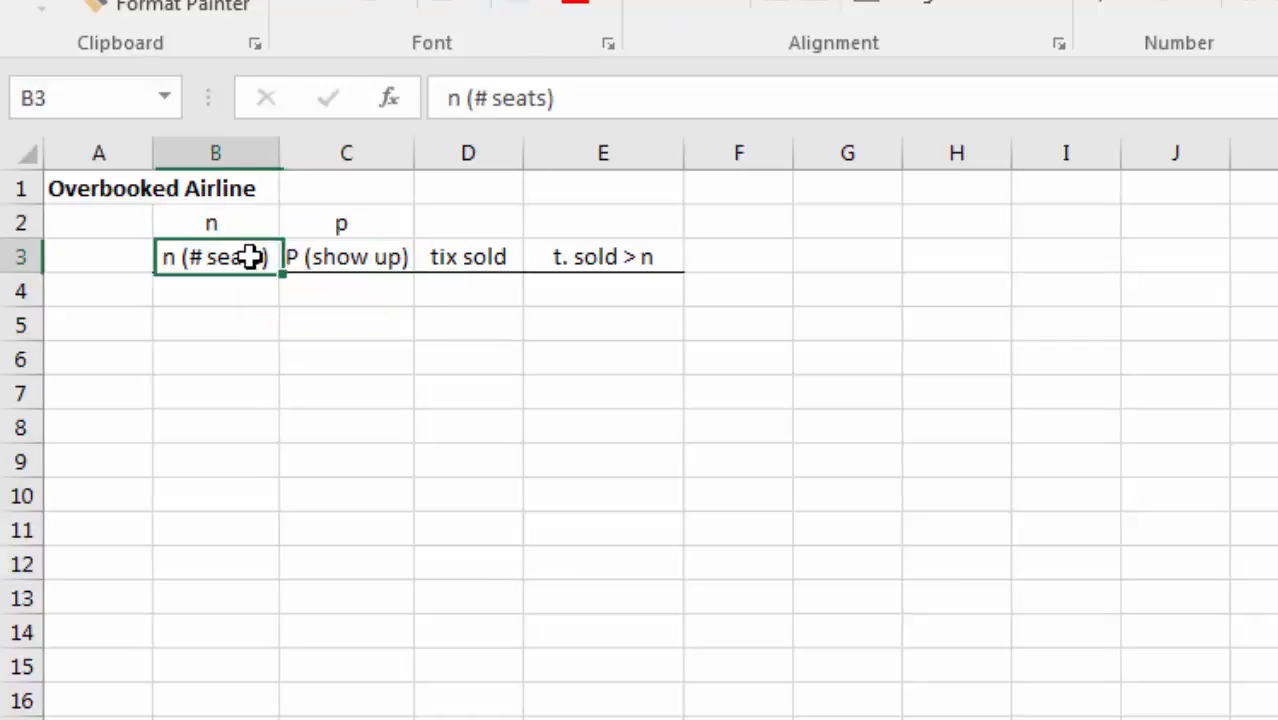
{"action": "left_click", "coordinate": [334, 258]}
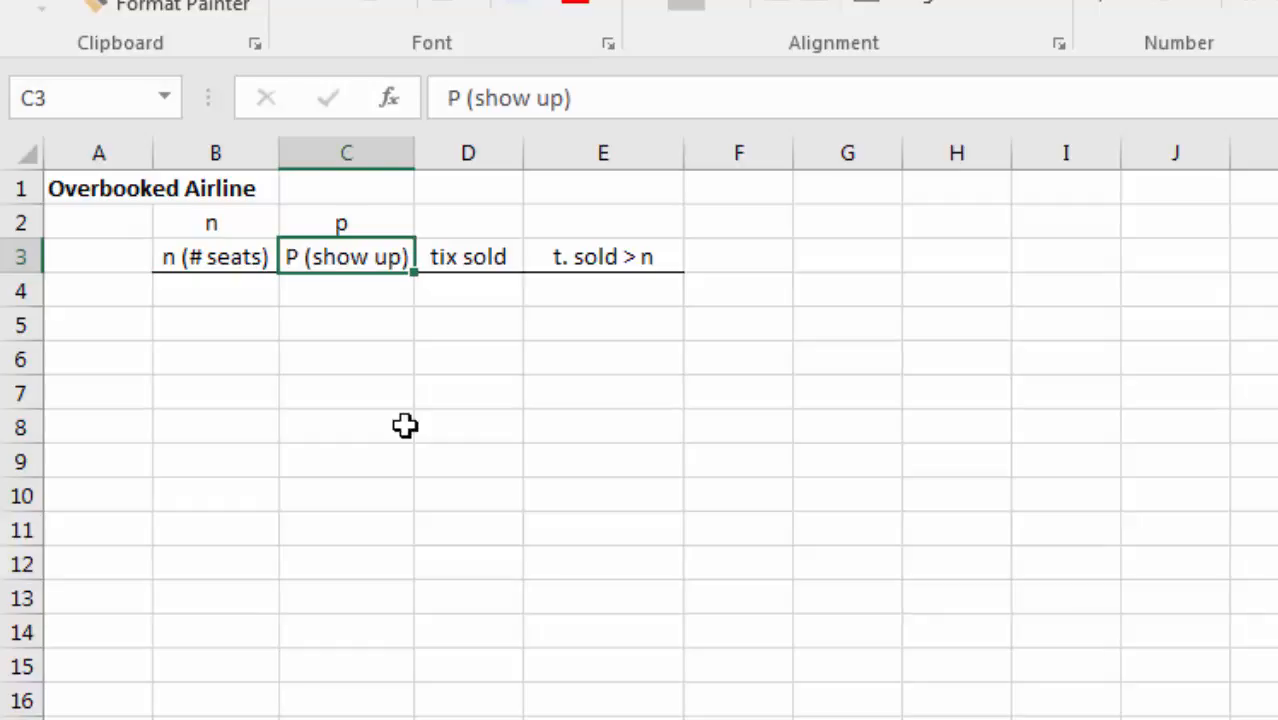
{"action": "left_click", "coordinate": [474, 256]}
{"action": "left_click", "coordinate": [645, 258]}
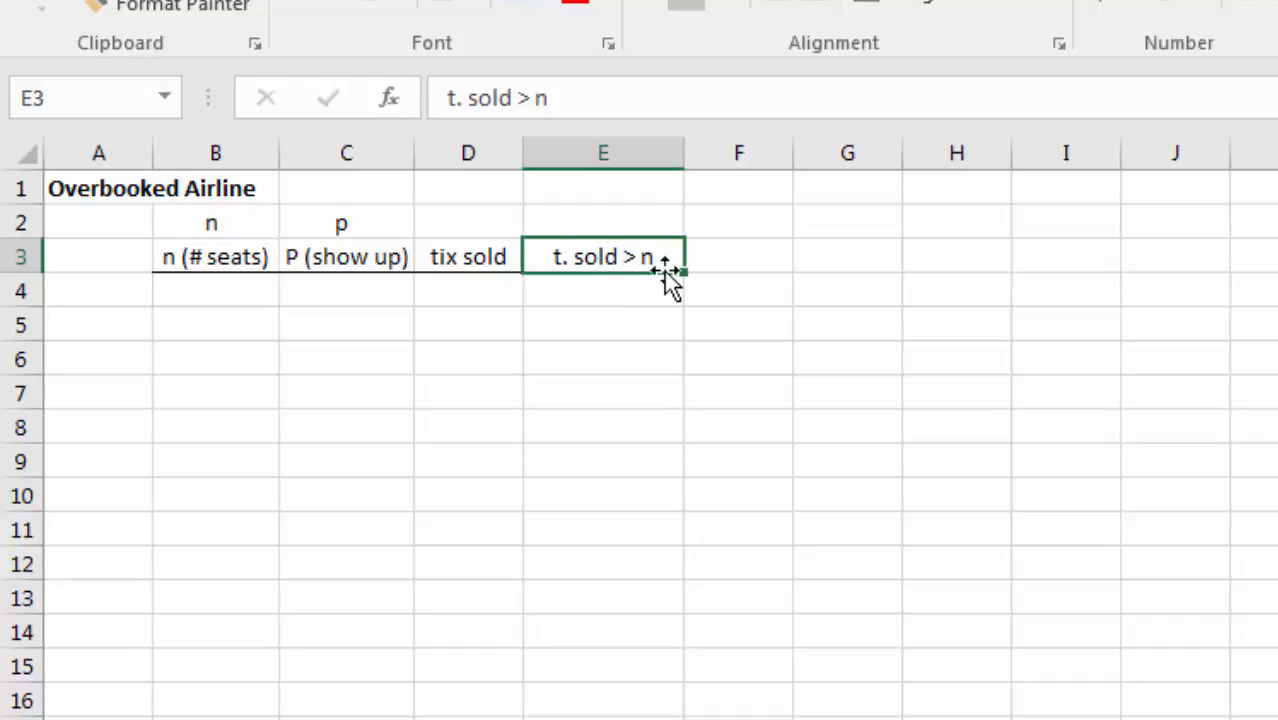
- Enter 200 seats in B4 and a show-up probability of .95 in C4
{"action": "left_click", "coordinate": [241, 282]}
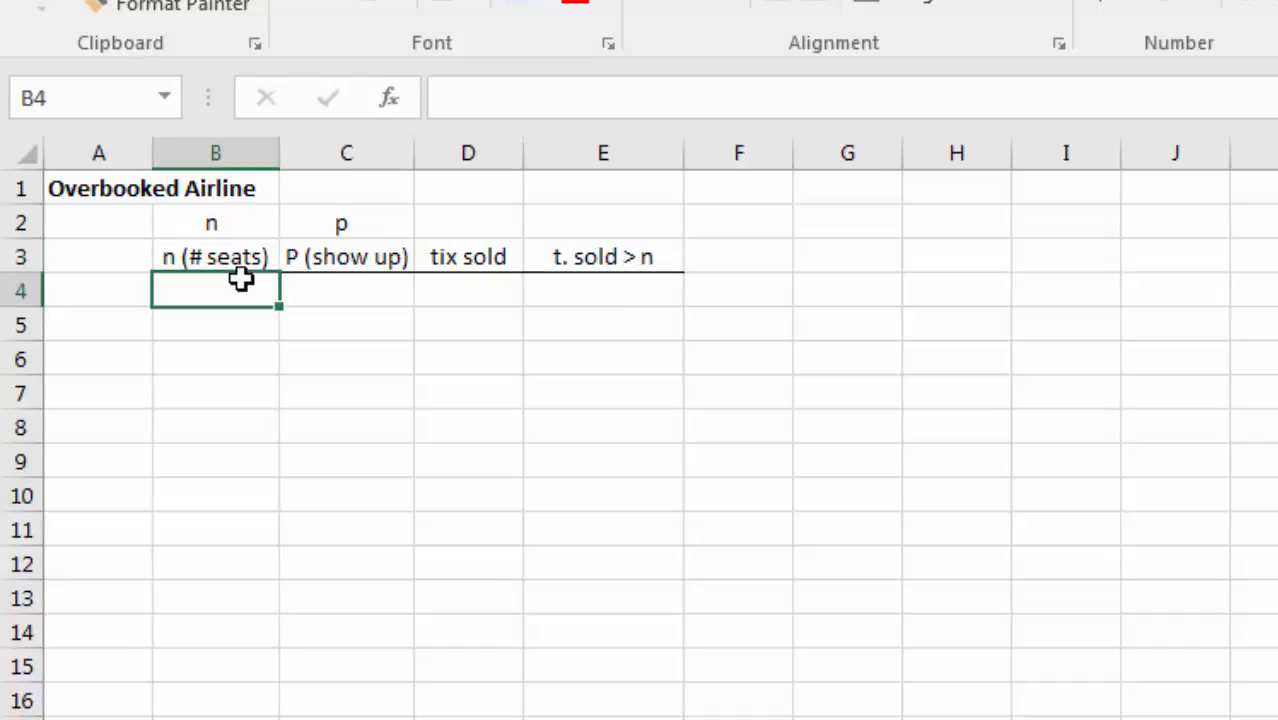
{"action": "left_click", "coordinate": [188, 354]}
{"action": "left_click", "coordinate": [231, 291]}
{"action": "type", "text": "200"}
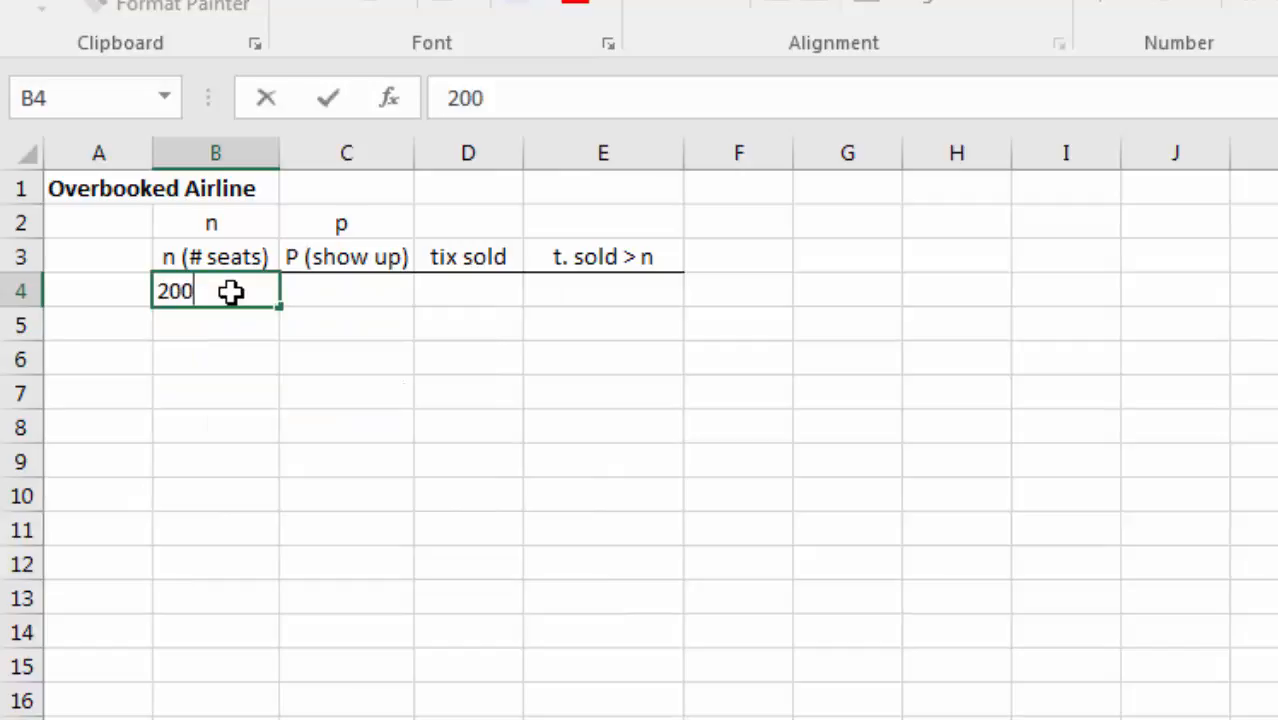
{"action": "key", "text": "Tab"}
{"action": "type", "text": ".95"}
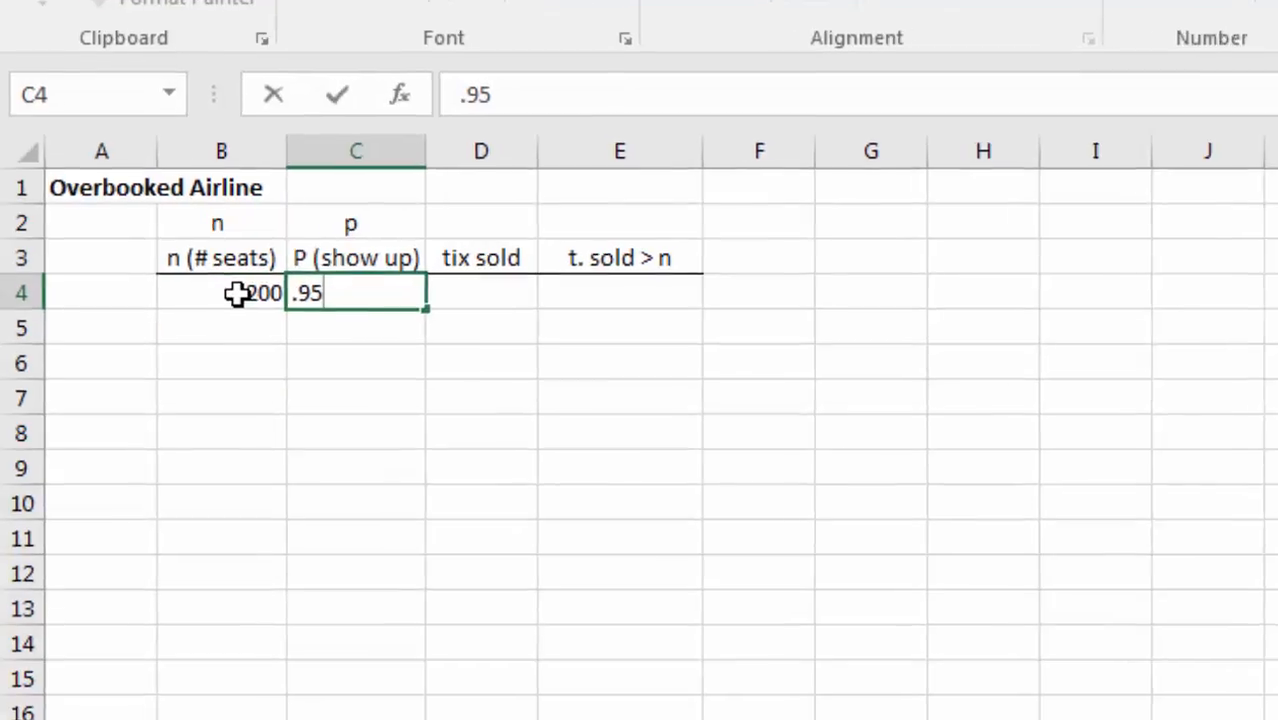
{"action": "key", "text": "Tab"}
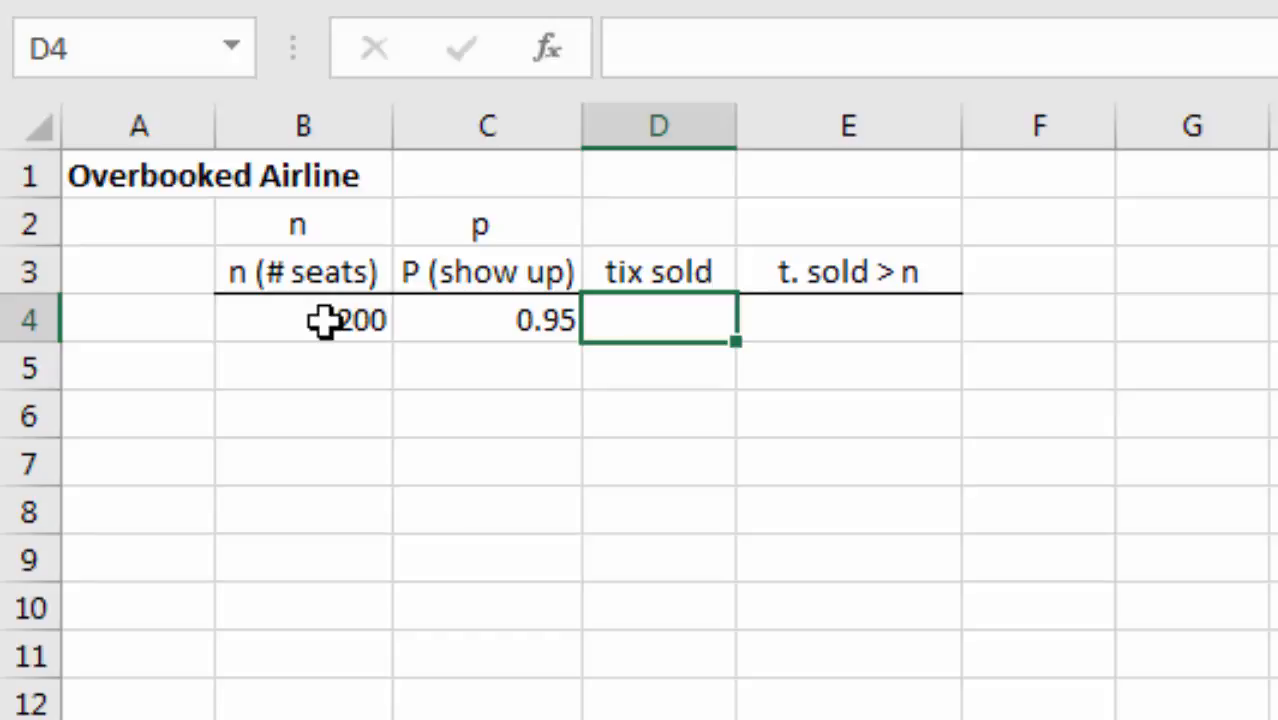
- Enter 200 tickets sold in D4
{"action": "type", "text": "200"}
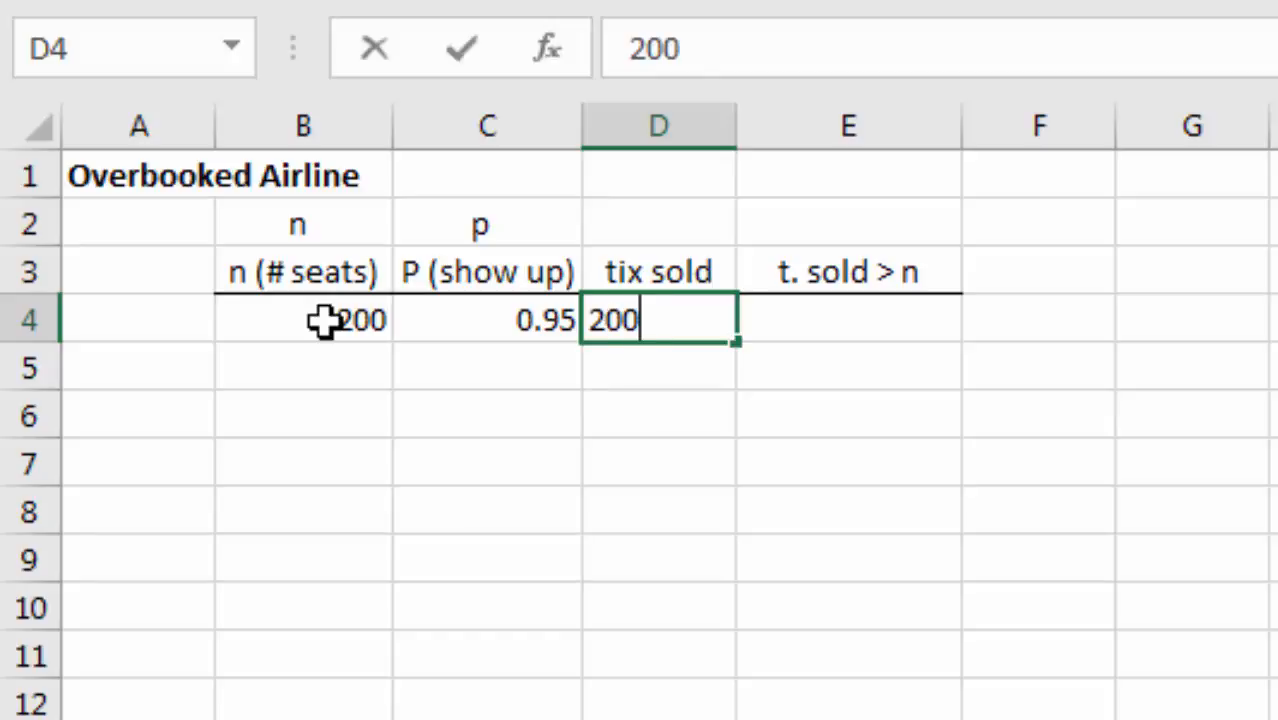
{"action": "key", "text": "Left"}
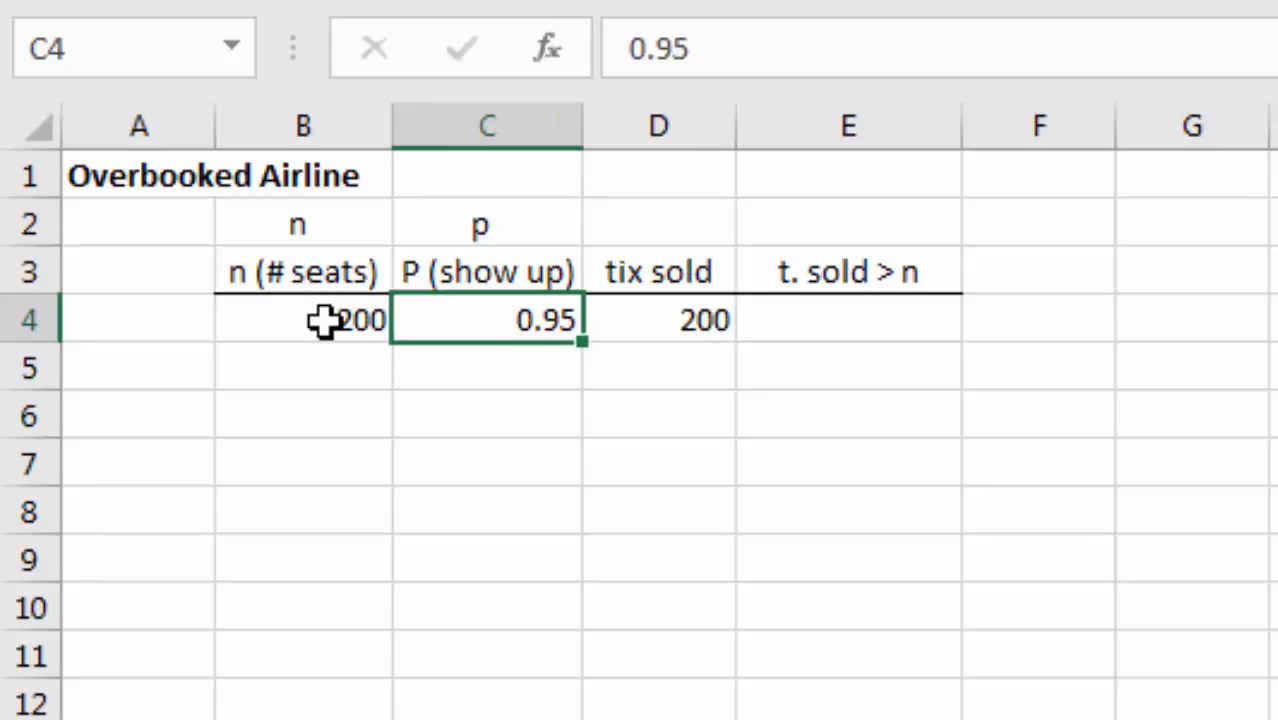
{"action": "key", "text": "Right"}
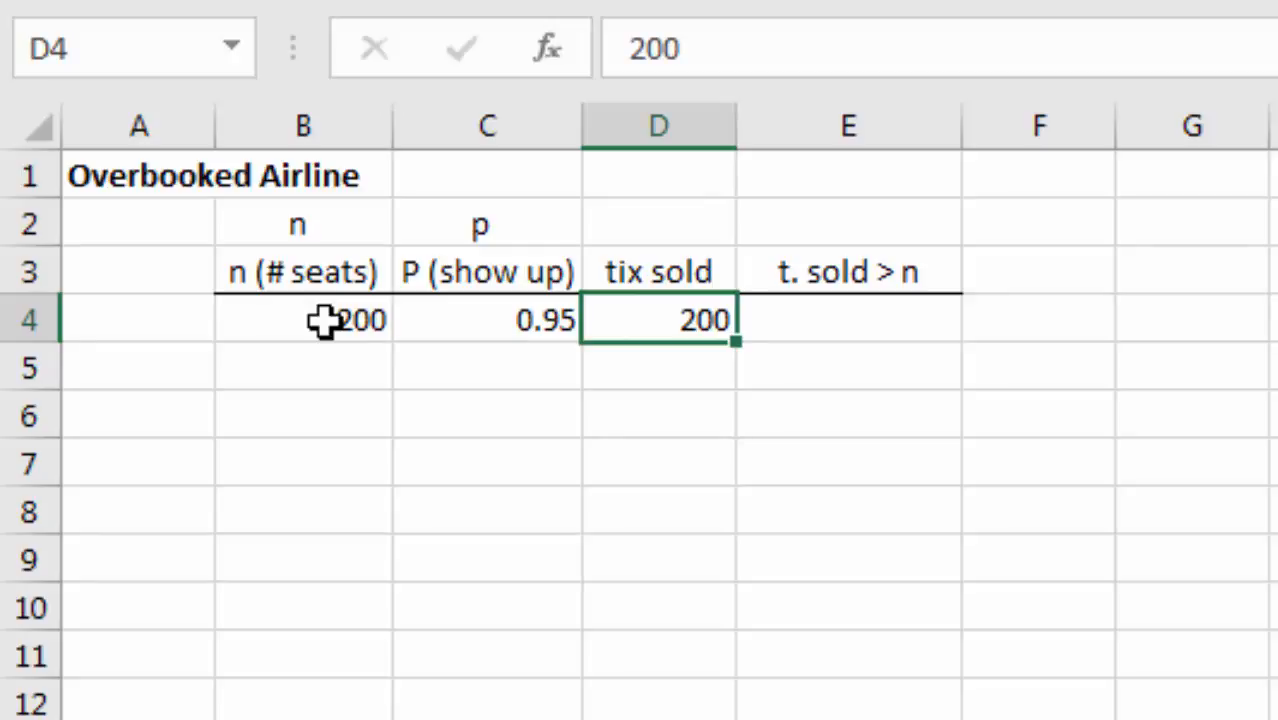
- Set the tickets sold in D4 to 201
{"action": "type", "text": "201"}
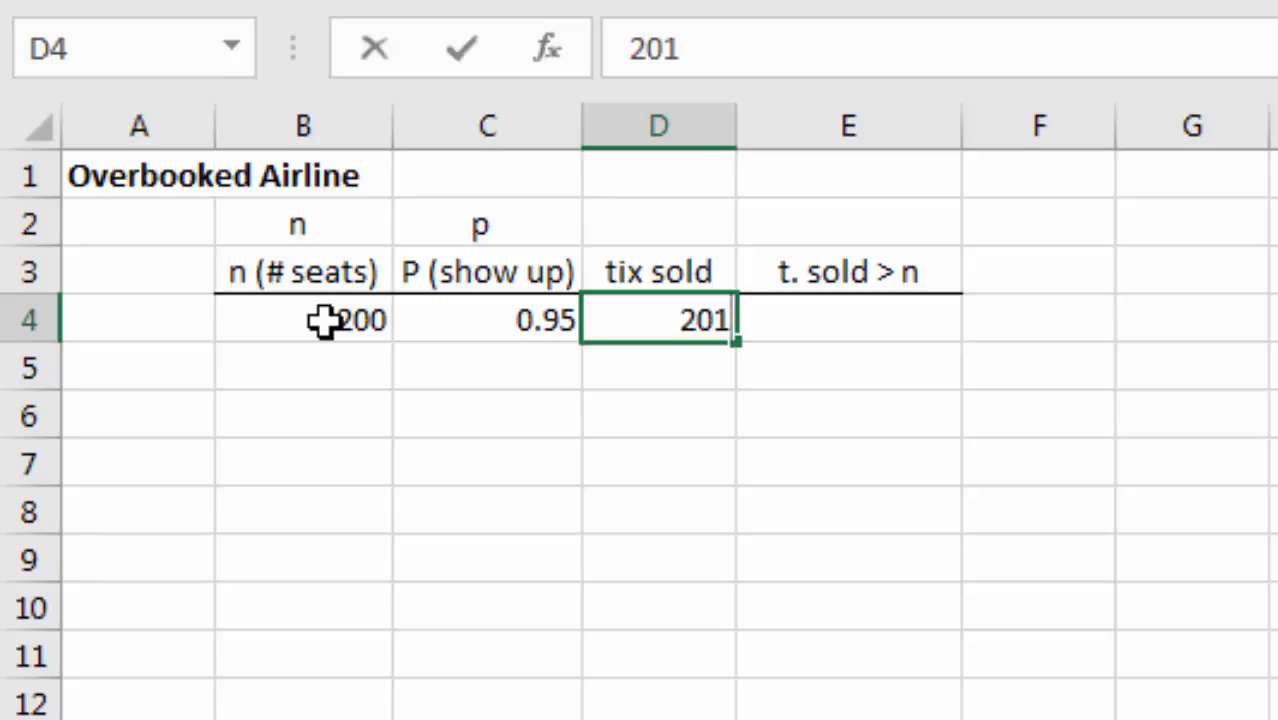
{"action": "key", "text": "Right"}
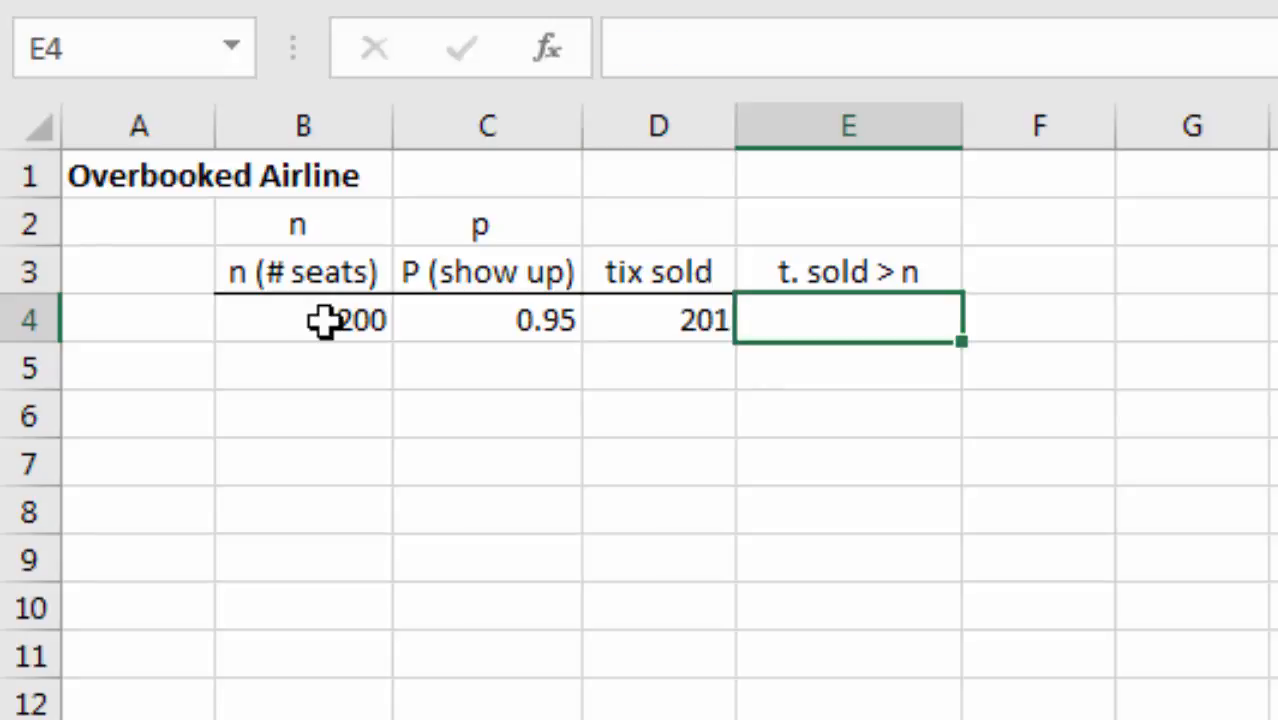
{"action": "left_click", "coordinate": [716, 322]}
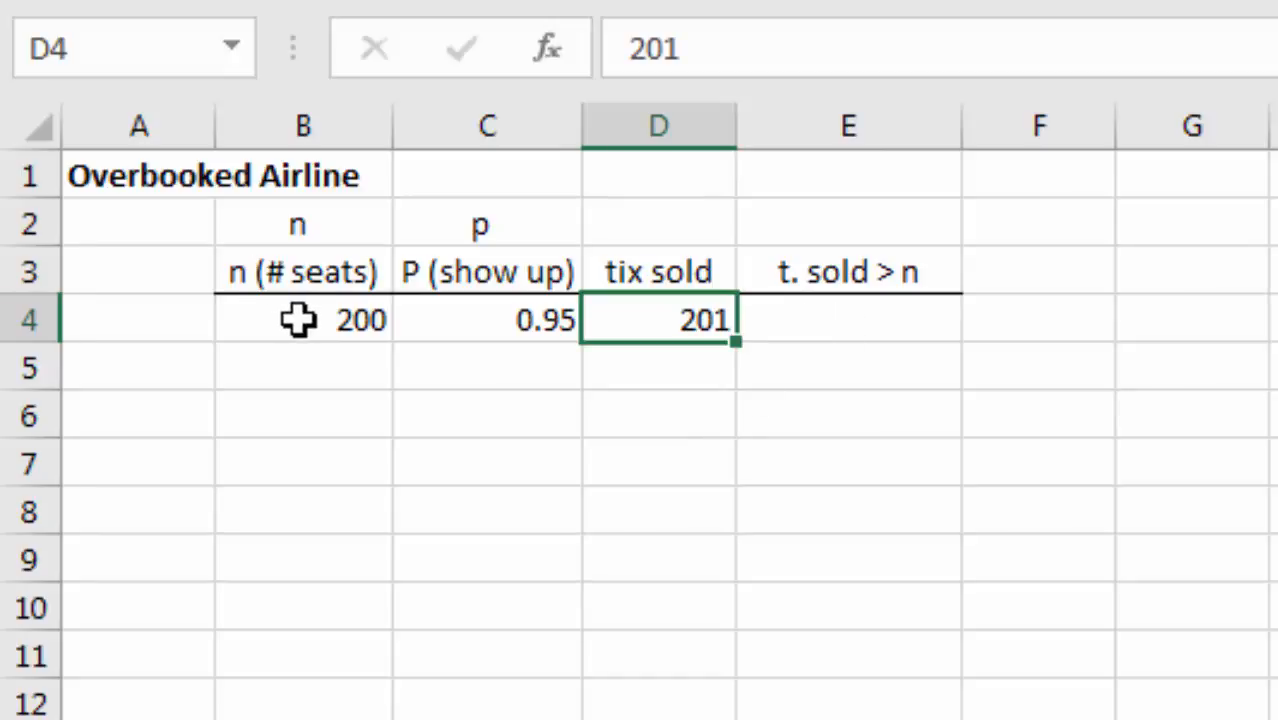
- Calculate the overbooking probability in E4 with non-cumulative BINOM.DIST, using B4+1 as successes, D4 as trials and C4 as probability
{"action": "left_click", "coordinate": [887, 313]}
{"action": "type", "text": "="}
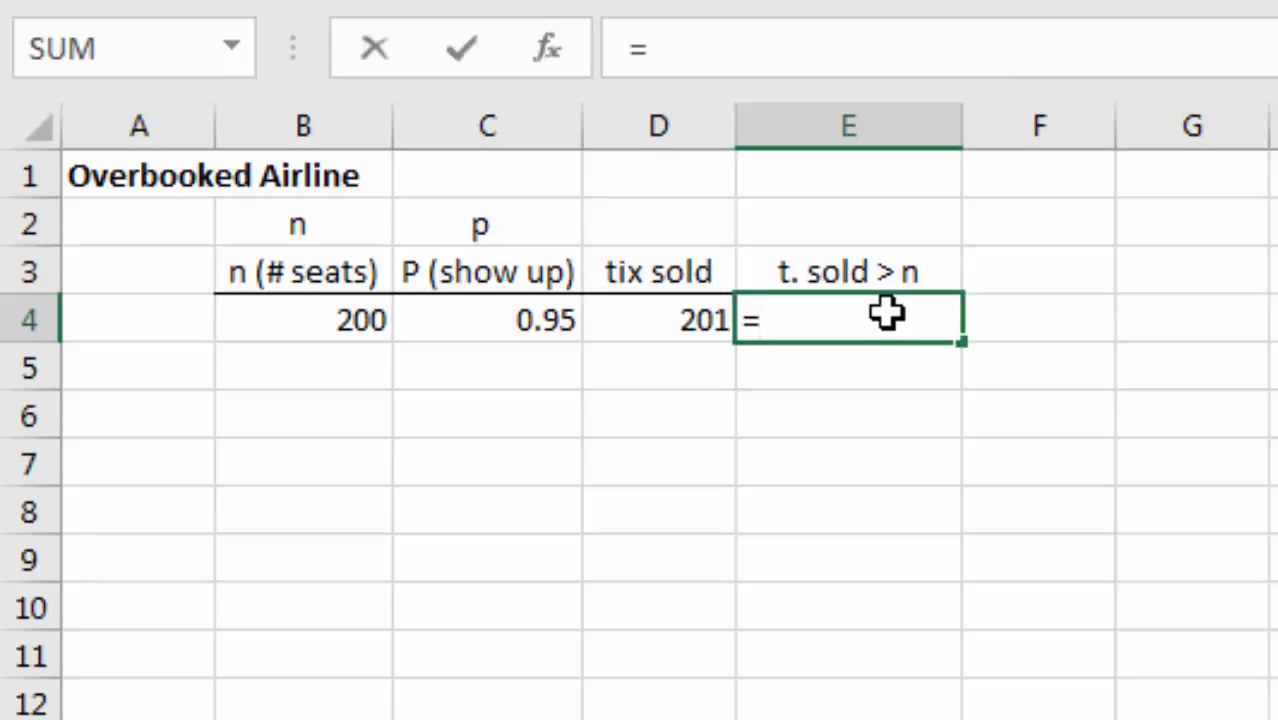
{"action": "type", "text": "bin"}
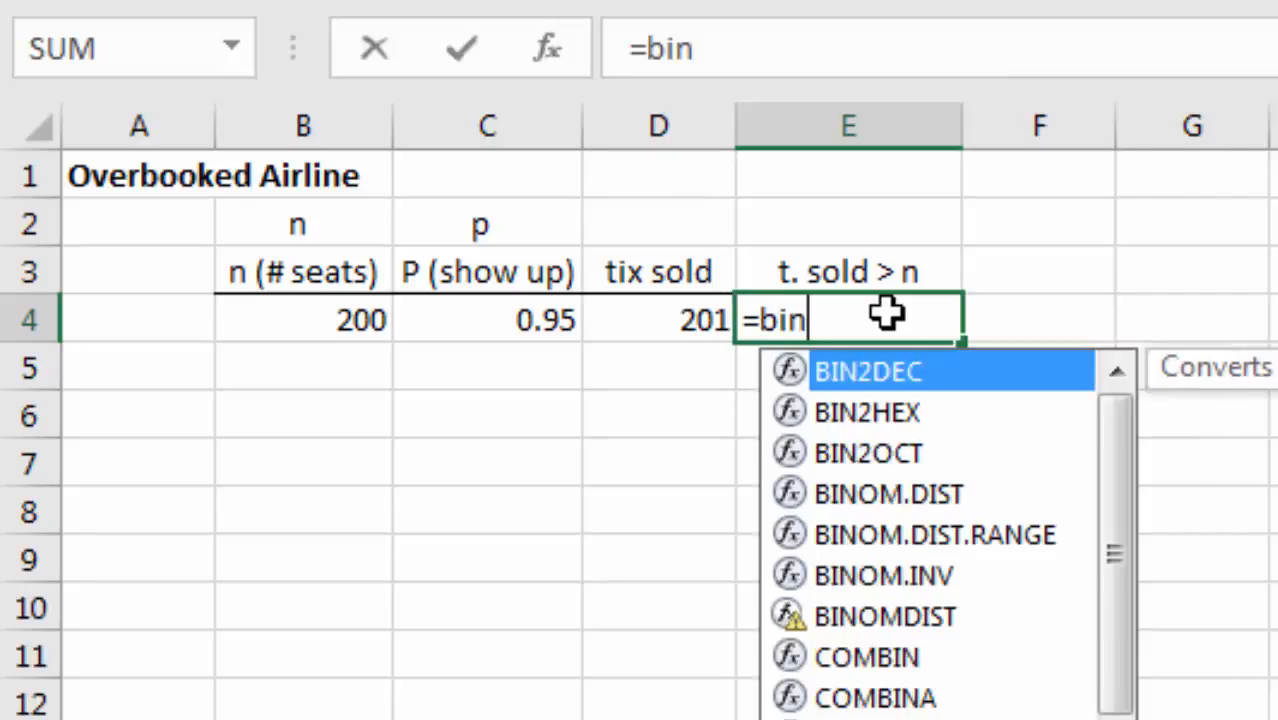
{"action": "type", "text": "om.dist("}
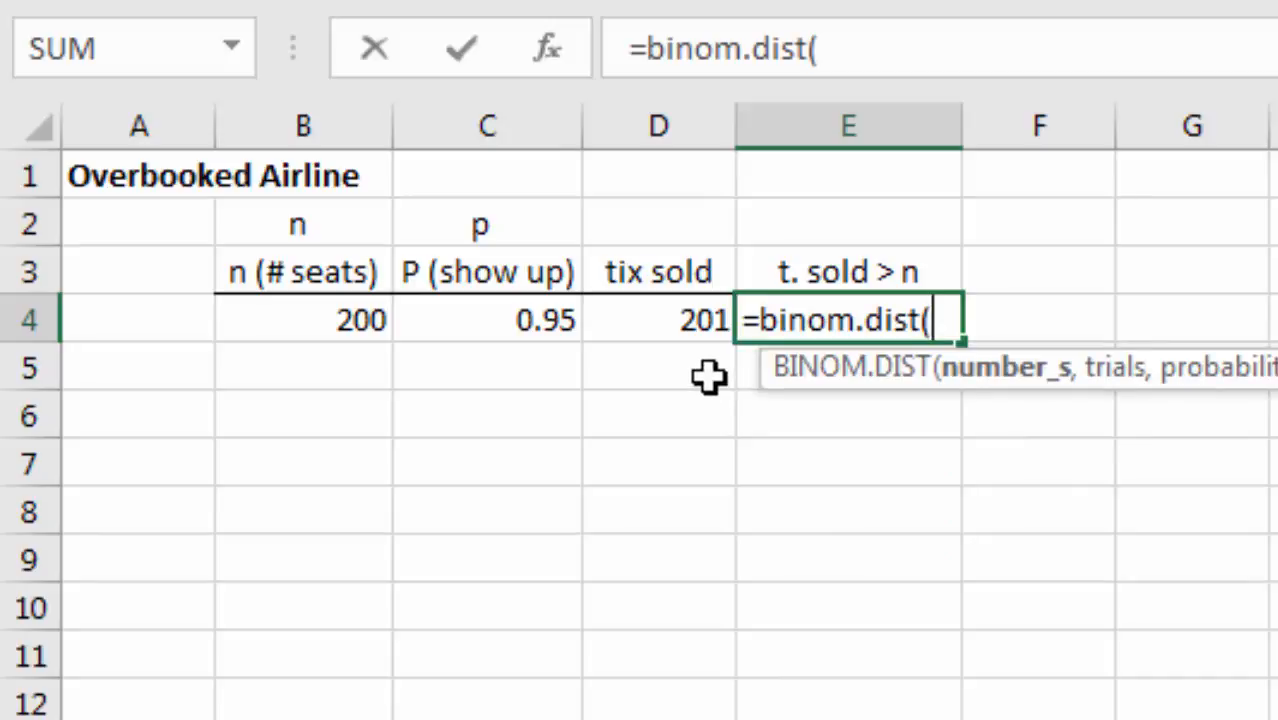
{"action": "left_click", "coordinate": [305, 325]}
{"action": "type", "text": "+1"}
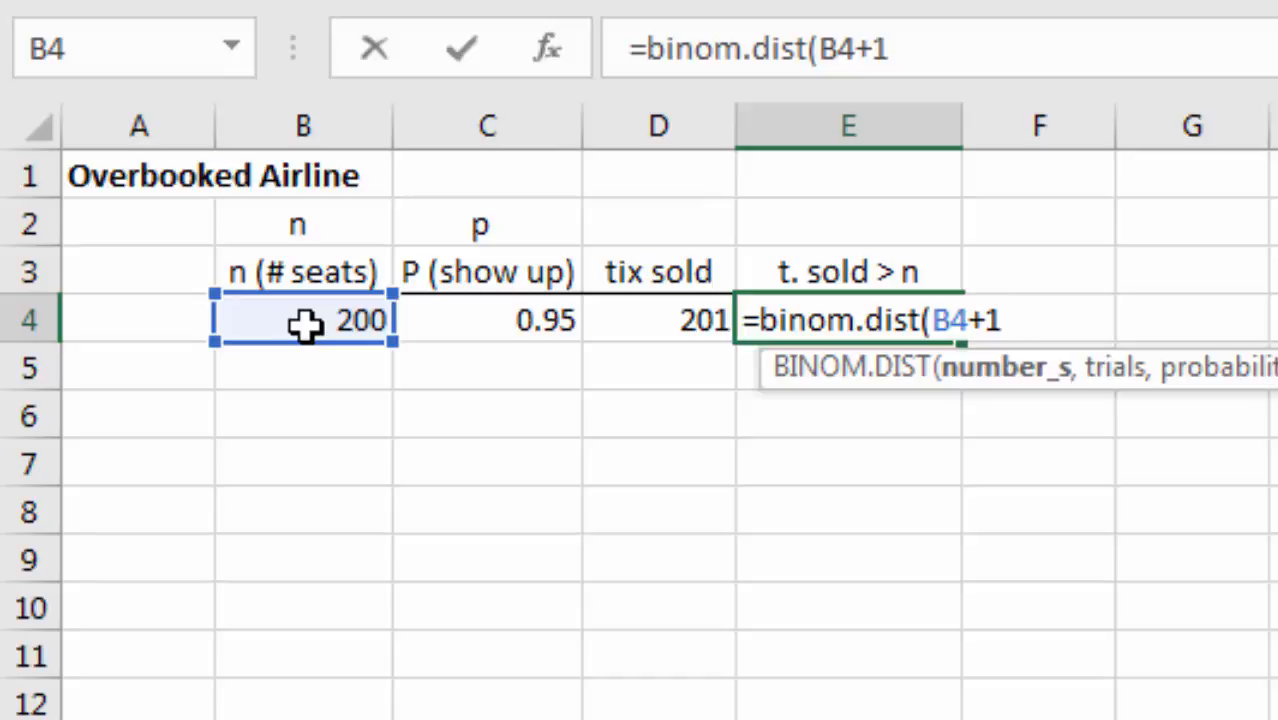
{"action": "type", "text": ","}
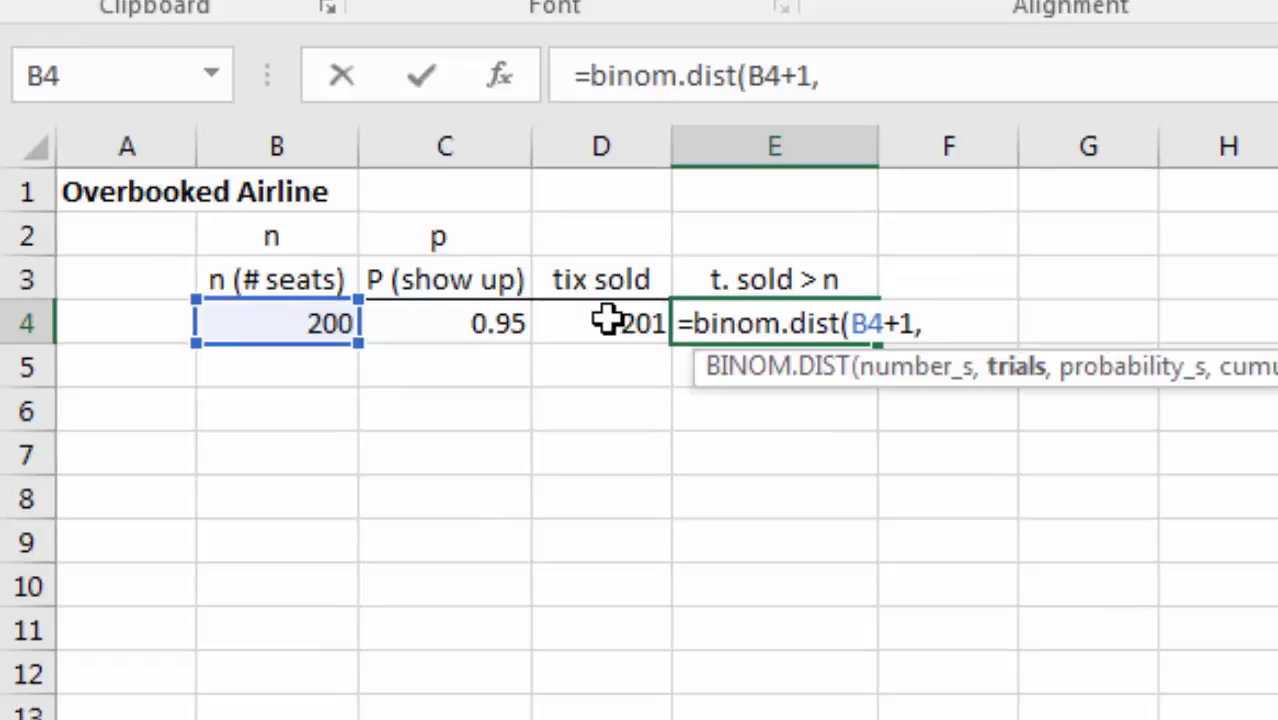
{"action": "left_click", "coordinate": [607, 320]}
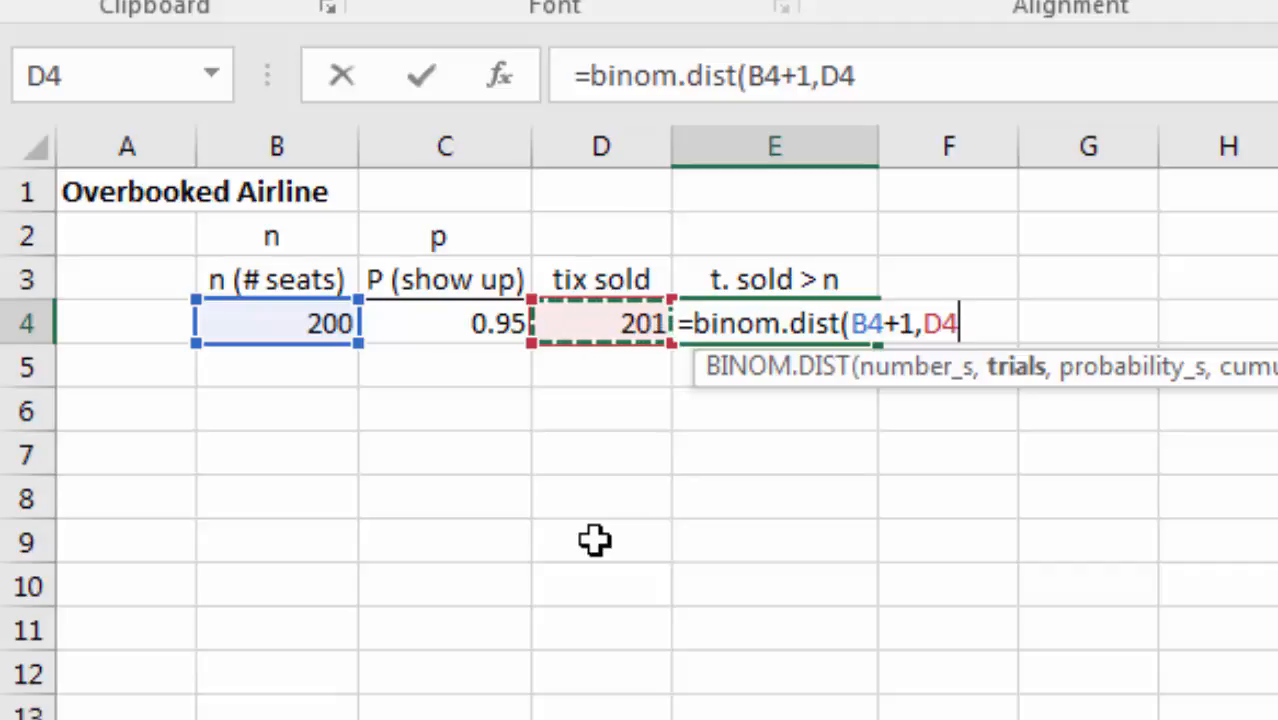
{"action": "type", "text": ","}
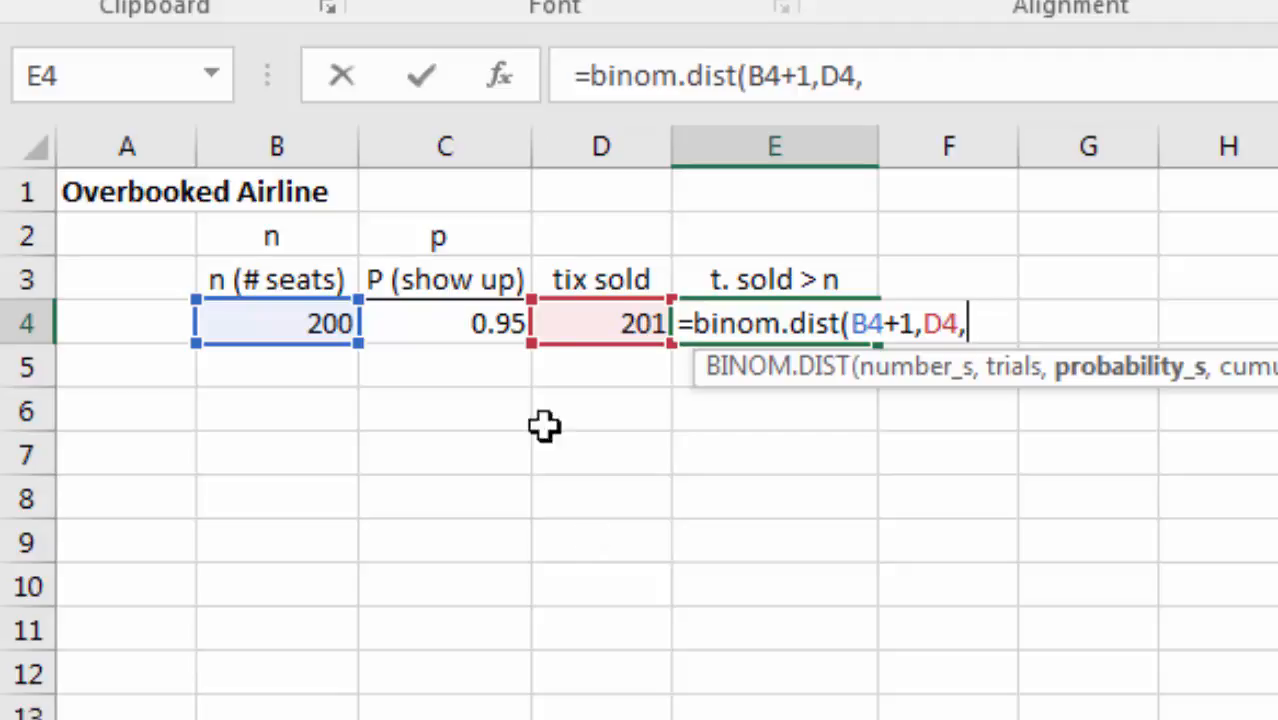
{"action": "left_click", "coordinate": [468, 321]}
{"action": "type", "text": ","}
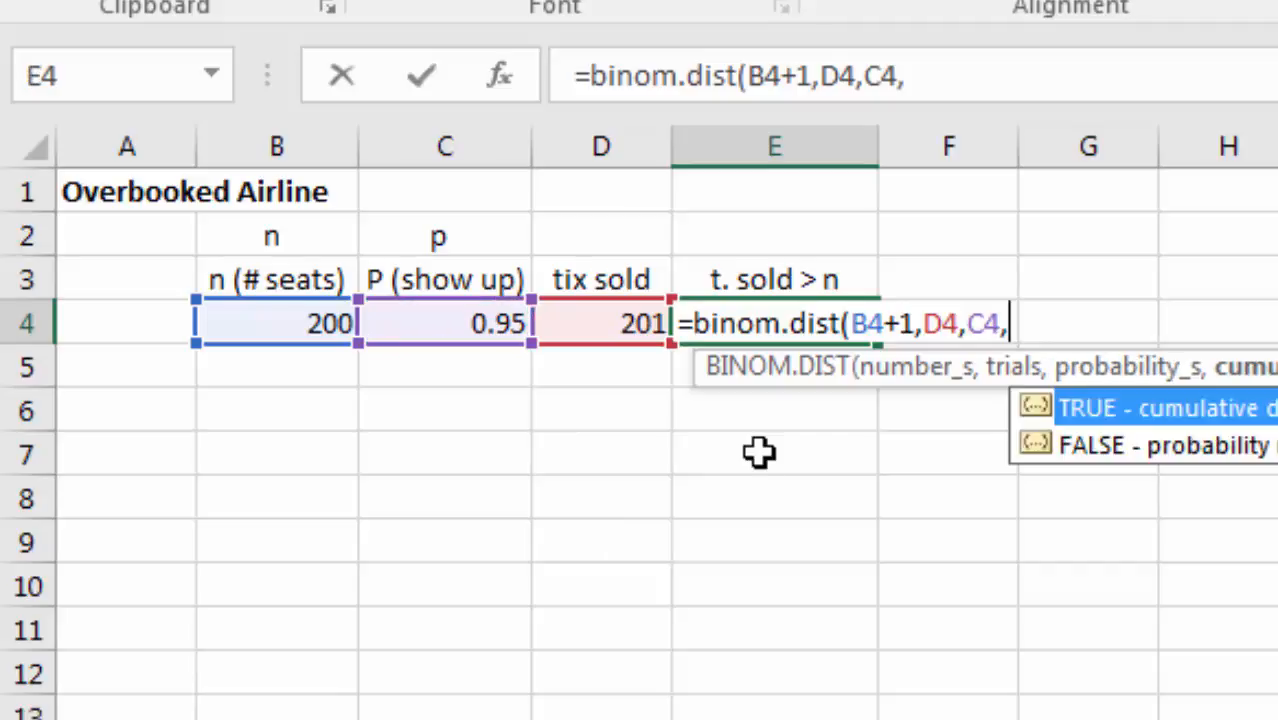
{"action": "key", "text": "Return"}
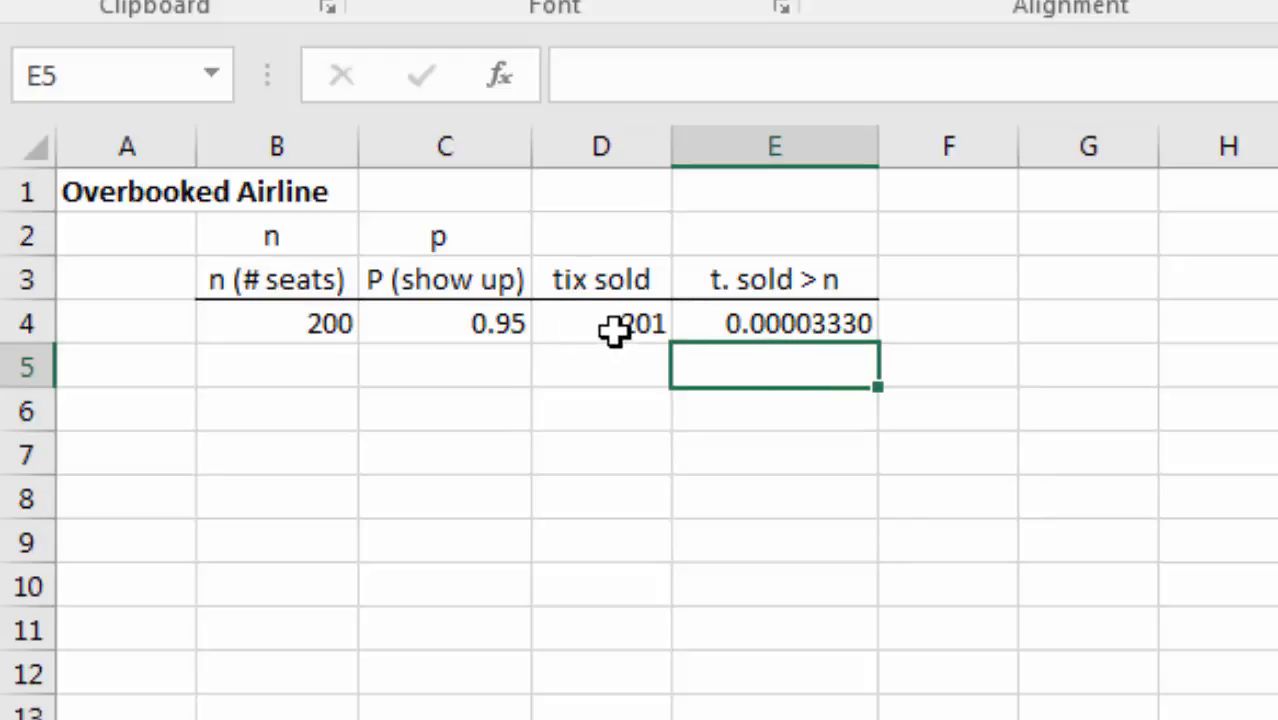
- Add row 5 with 200 seats, 0.95 and 202 tickets, and extend the series in columns B to D down past row 12
{"action": "left_click", "coordinate": [613, 362]}
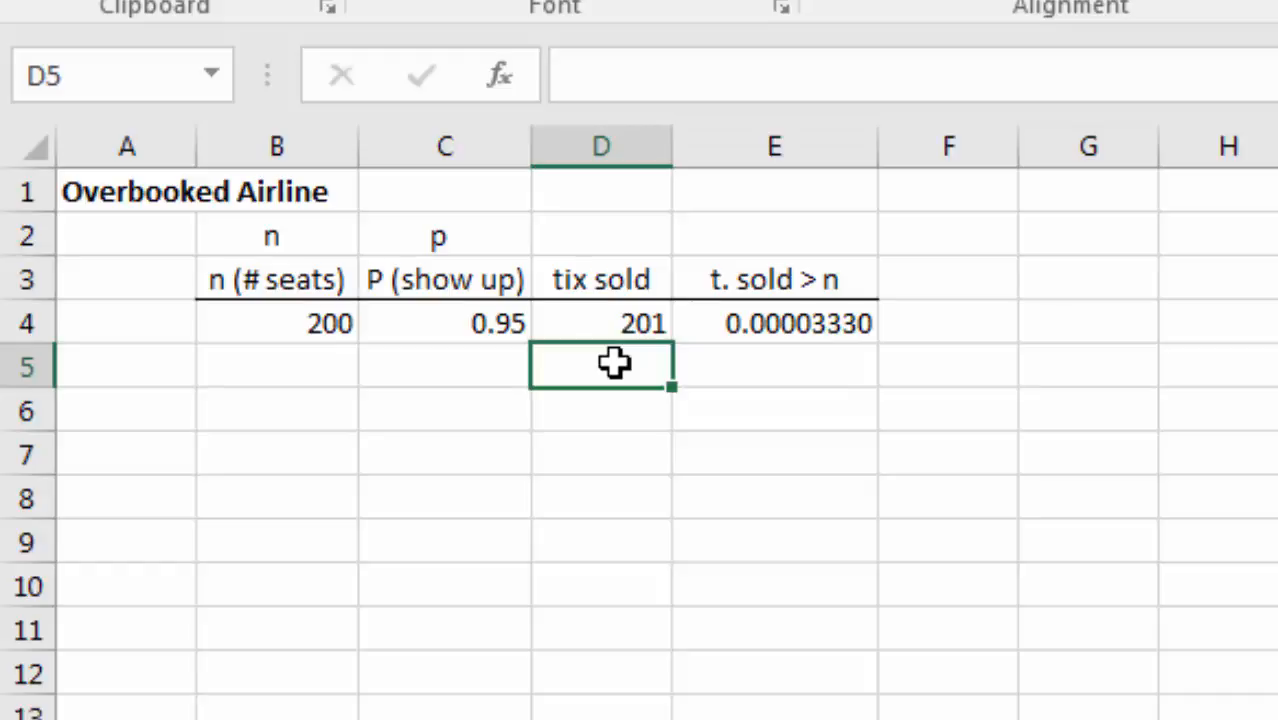
{"action": "type", "text": "202"}
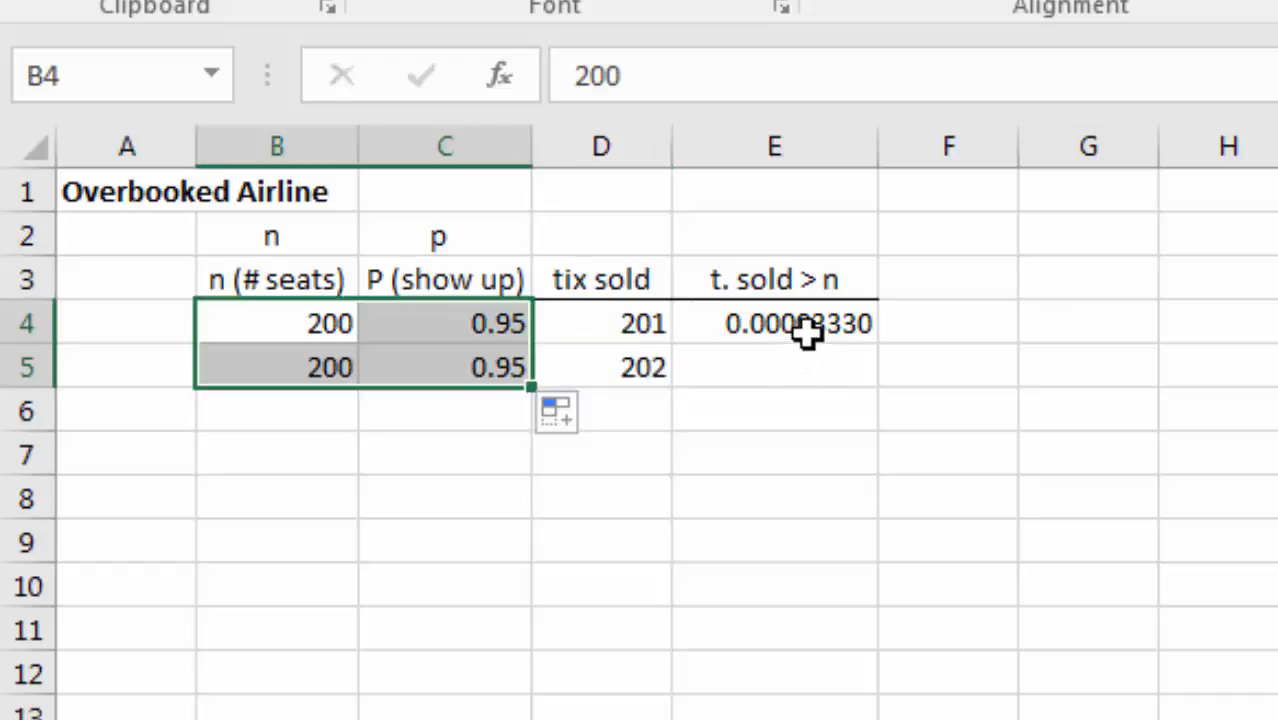
{"action": "left_click", "coordinate": [305, 368]}
{"action": "left_click_drag", "start_coordinate": [305, 368], "coordinate": [660, 362]}
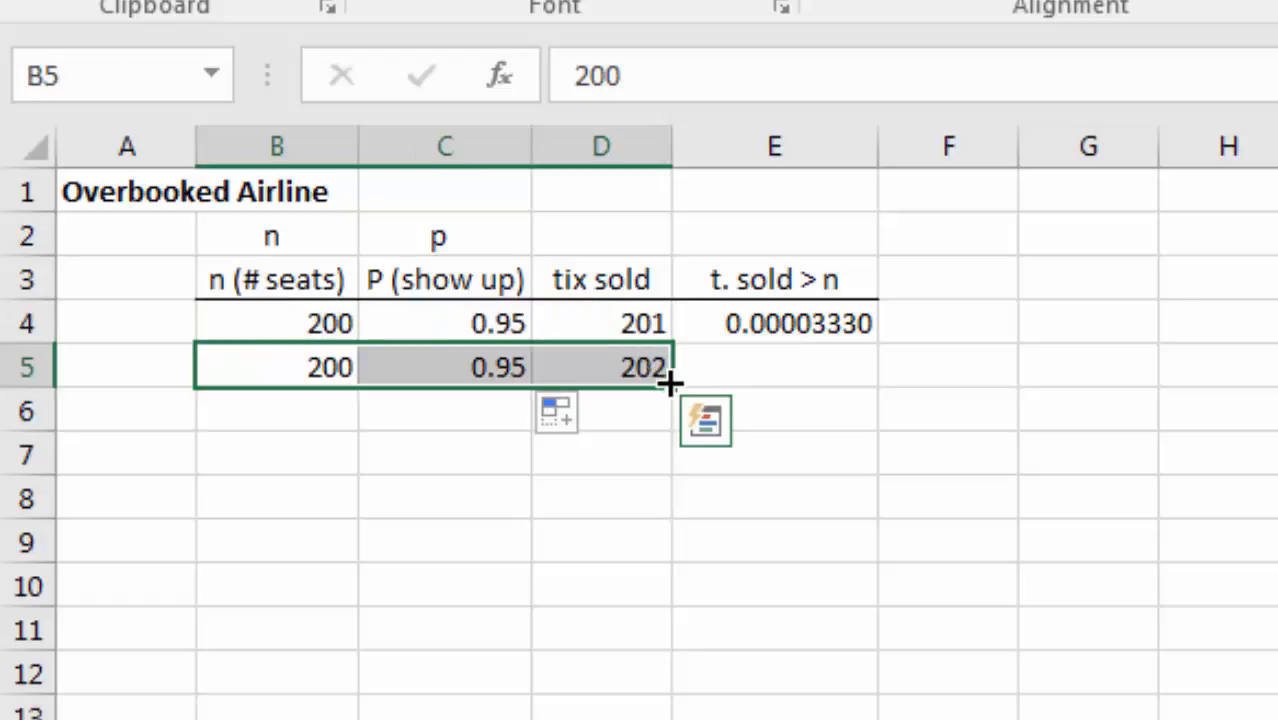
{"action": "left_click_drag", "start_coordinate": [300, 320], "coordinate": [599, 355]}
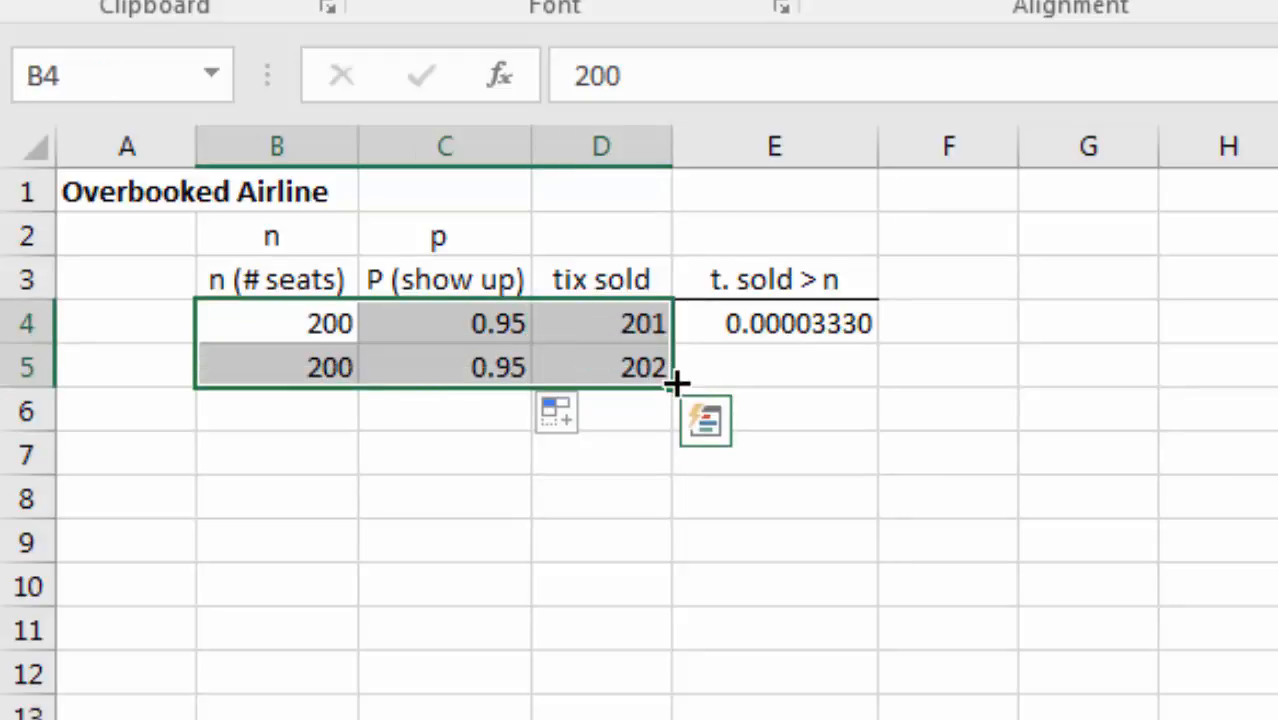
{"action": "left_click_drag", "start_coordinate": [675, 384], "coordinate": [677, 718]}
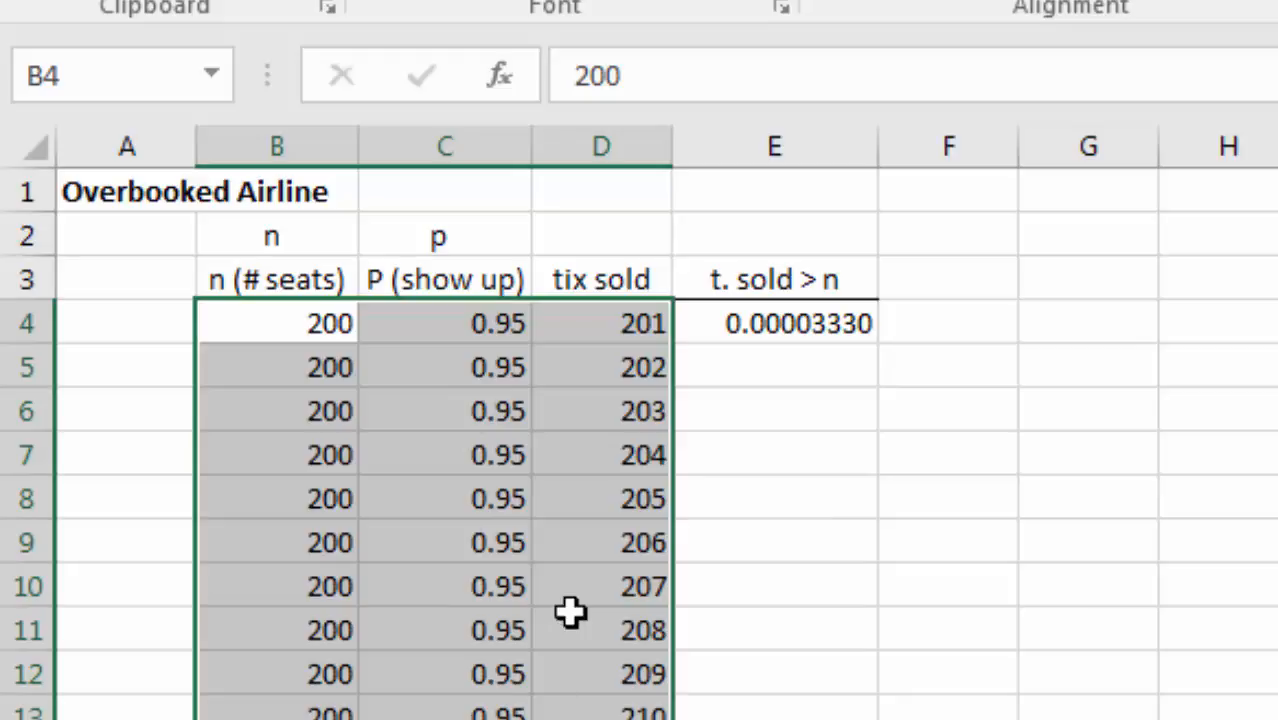
- Copy the E4 overbooking formula down the column and format the results as percentages with two decimals
{"action": "left_click", "coordinate": [860, 337]}
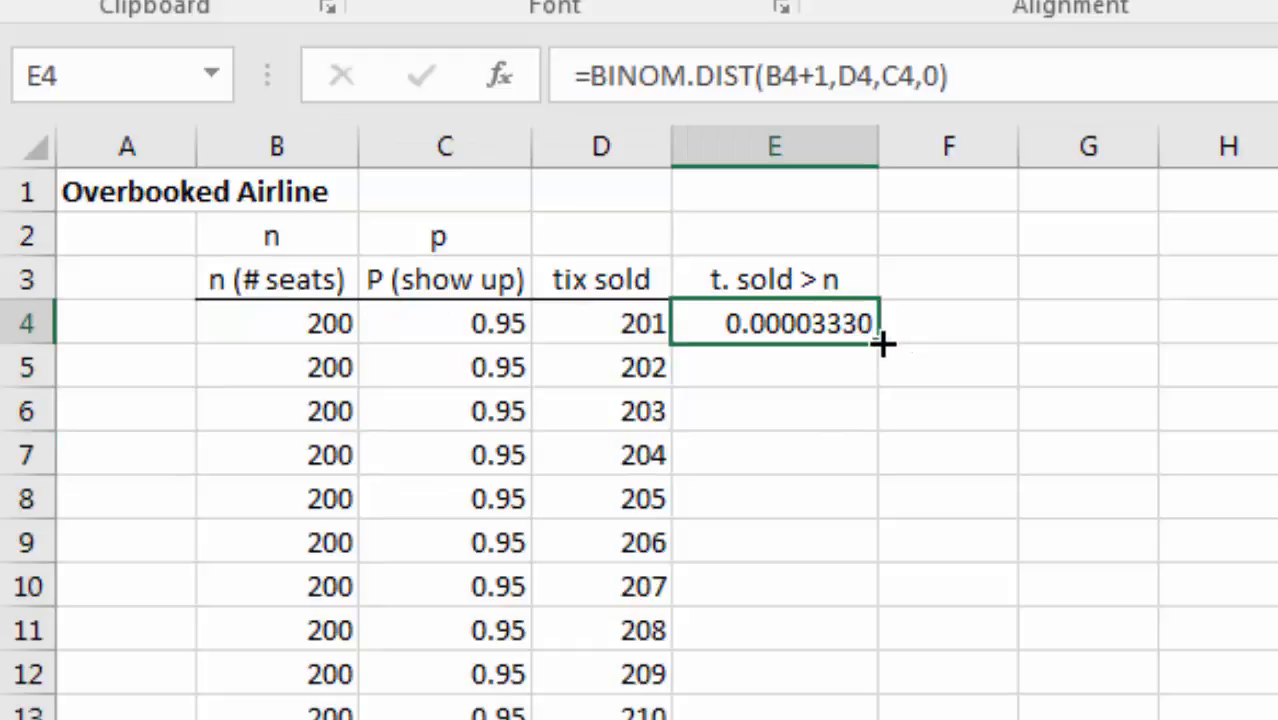
{"action": "double_click", "coordinate": [884, 343]}
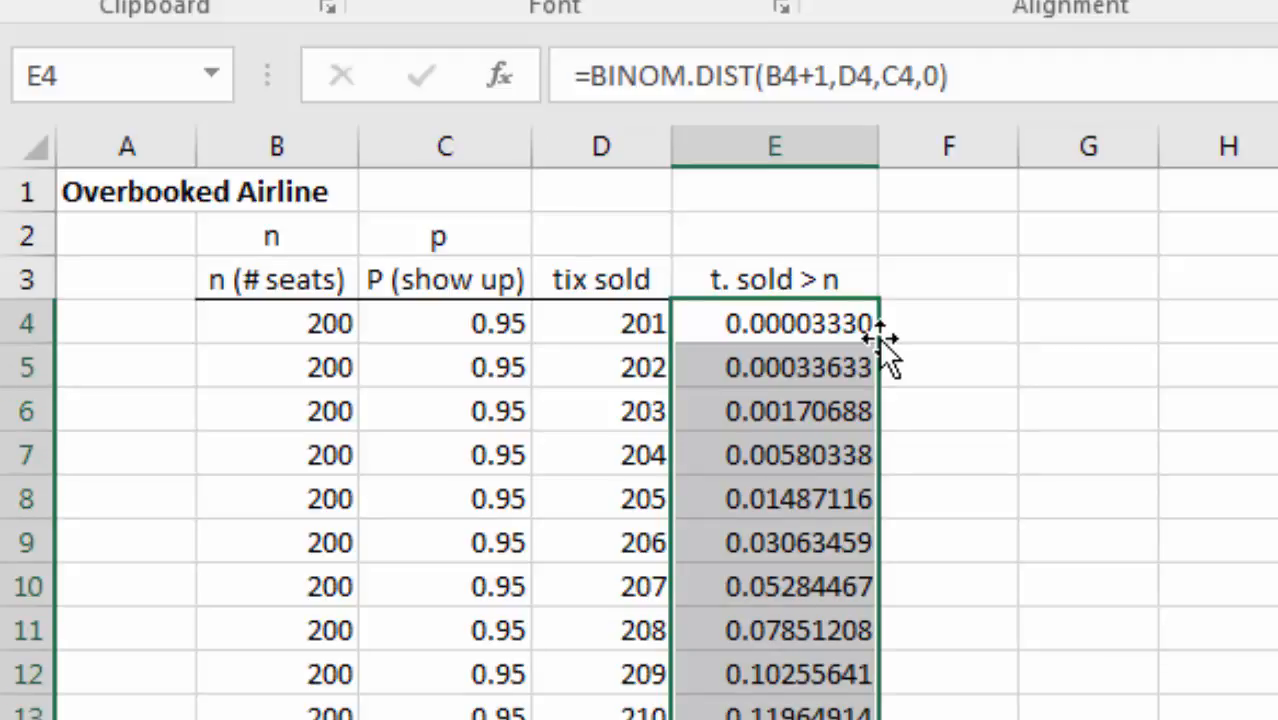
{"action": "key", "text": "ctrl+shift+5"}
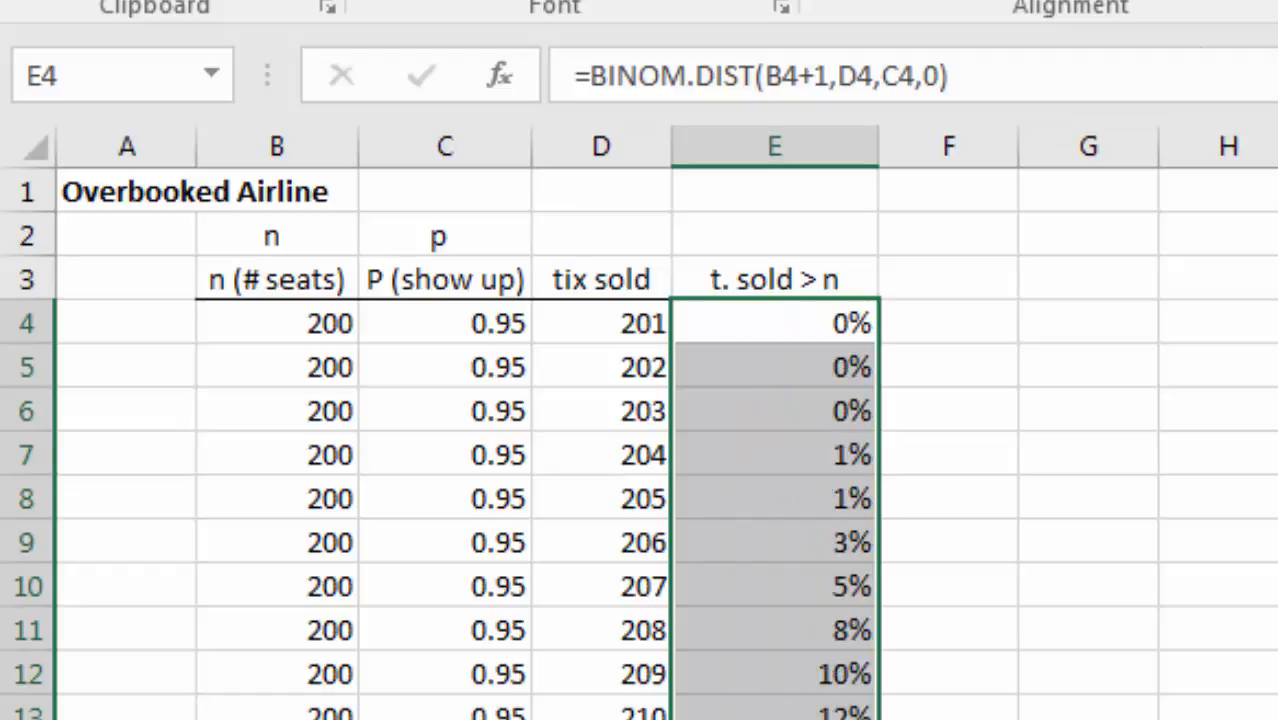
{"action": "key", "text": "alt+h"}
{"action": "key", "text": "0"}
{"action": "key", "text": "alt+h"}
{"action": "key", "text": "0"}
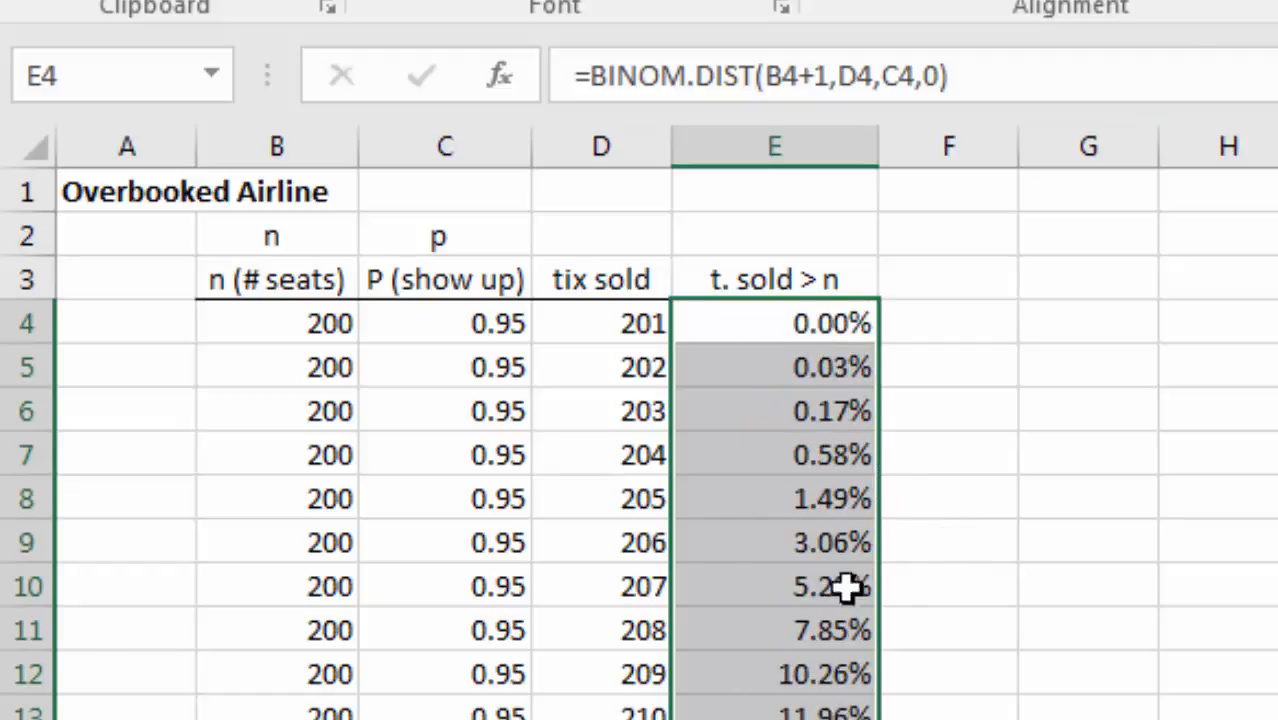
- Examine the BINOM.DIST formula and the row 10 figures for 207 tickets sold
{"action": "double_click", "coordinate": [748, 582]}
{"action": "key", "text": "Escape"}
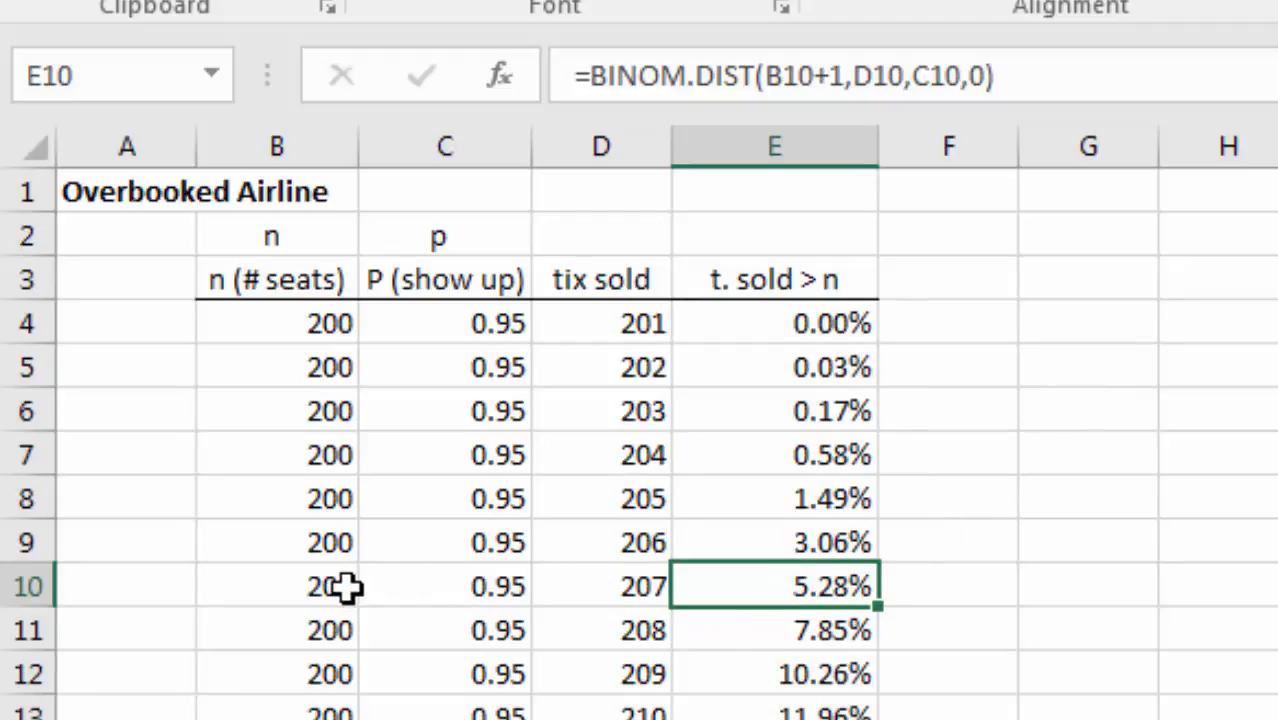
{"action": "left_click_drag", "start_coordinate": [345, 587], "coordinate": [850, 592]}
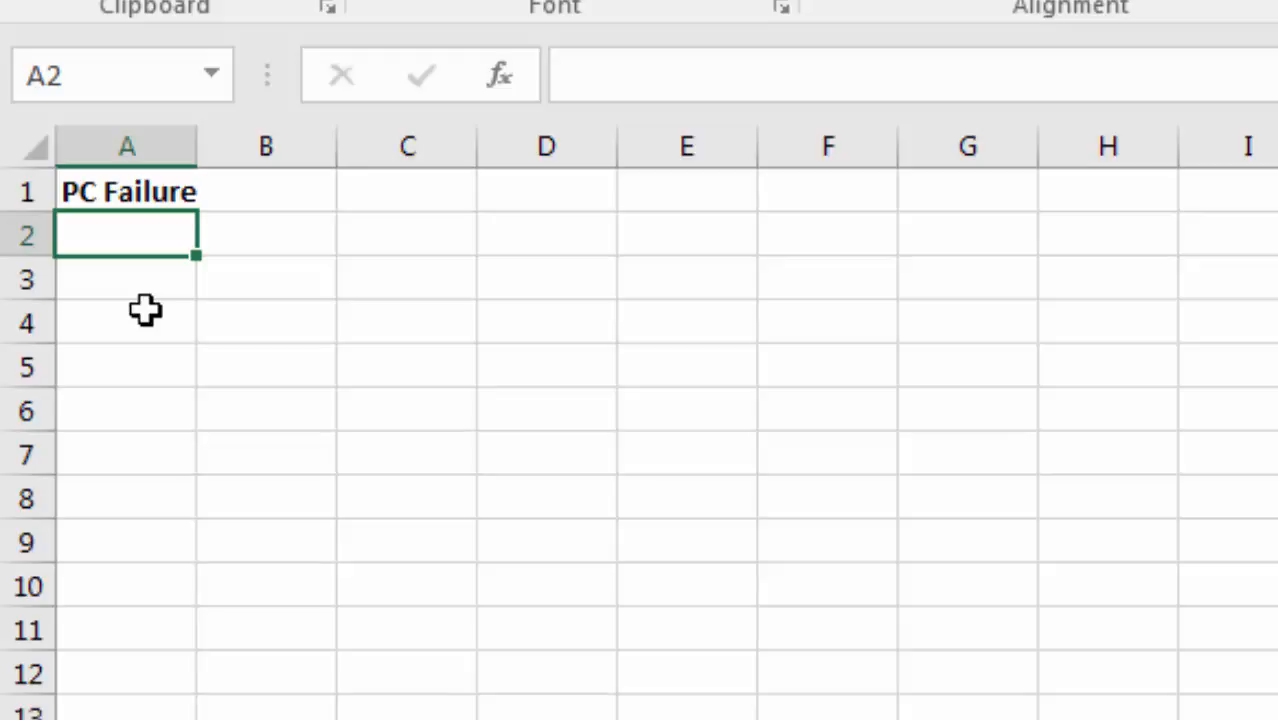
- On the PC Failure sheet, add headers n, p and outcome in B3:D3, centred with a bottom border
{"action": "left_click_drag", "start_coordinate": [266, 283], "coordinate": [508, 294]}
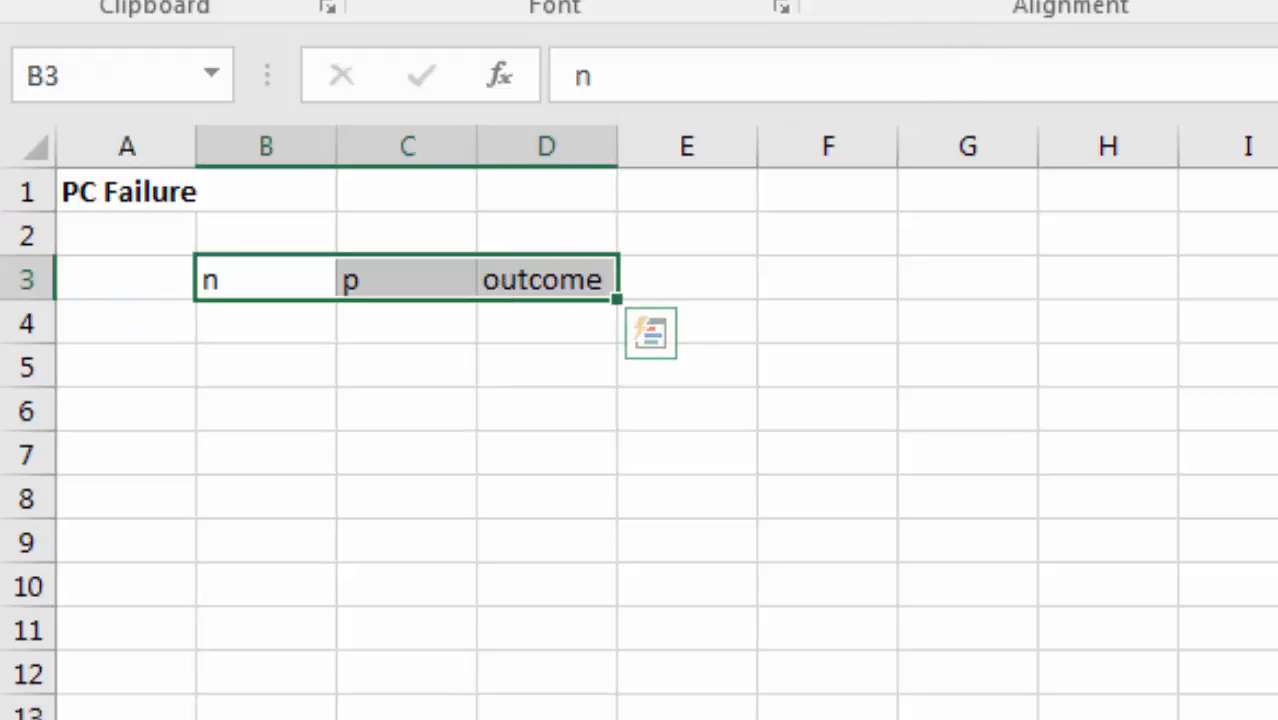
{"action": "left_click", "coordinate": [892, 2]}
- Enter 150 in B4 and .05 in C4, and label the row "a." in A4
{"action": "left_click", "coordinate": [300, 319]}
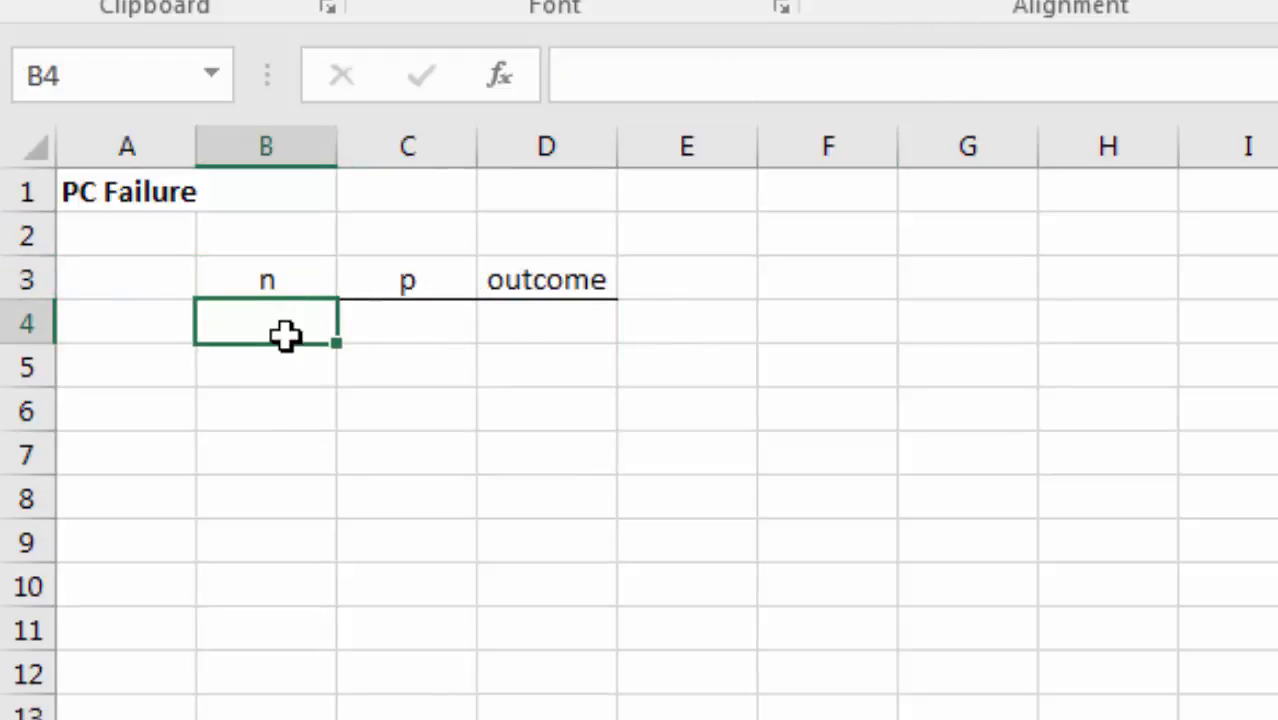
{"action": "type", "text": "150"}
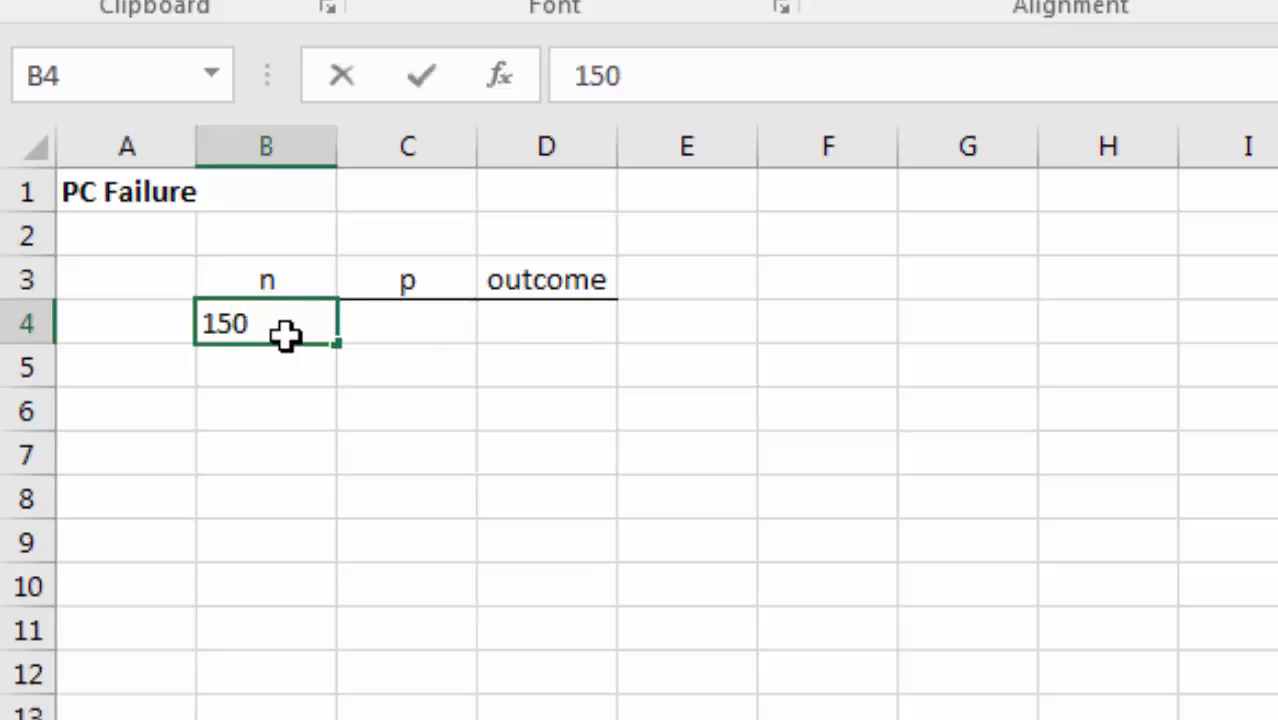
{"action": "key", "text": "Tab"}
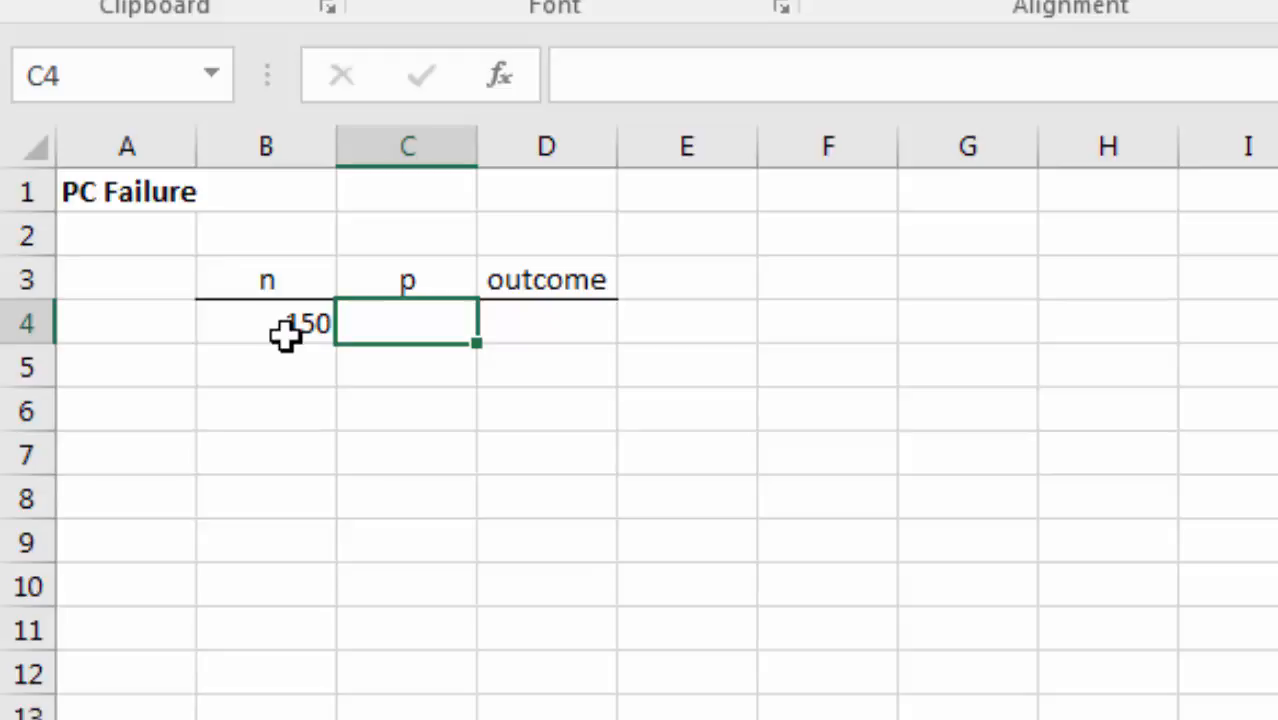
{"action": "type", "text": ".05"}
{"action": "key", "text": "Tab"}
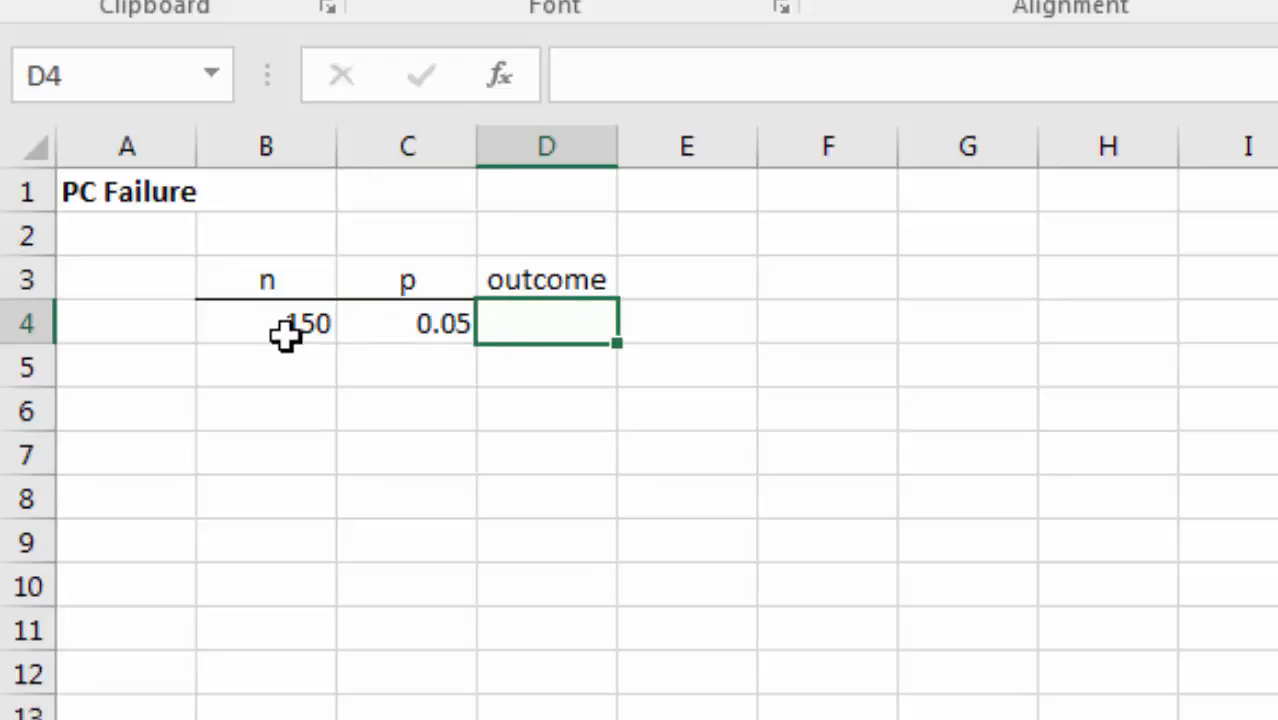
{"action": "key", "text": "Left"}
{"action": "key", "text": "Left"}
{"action": "key", "text": "Left"}
{"action": "type", "text": "a."}
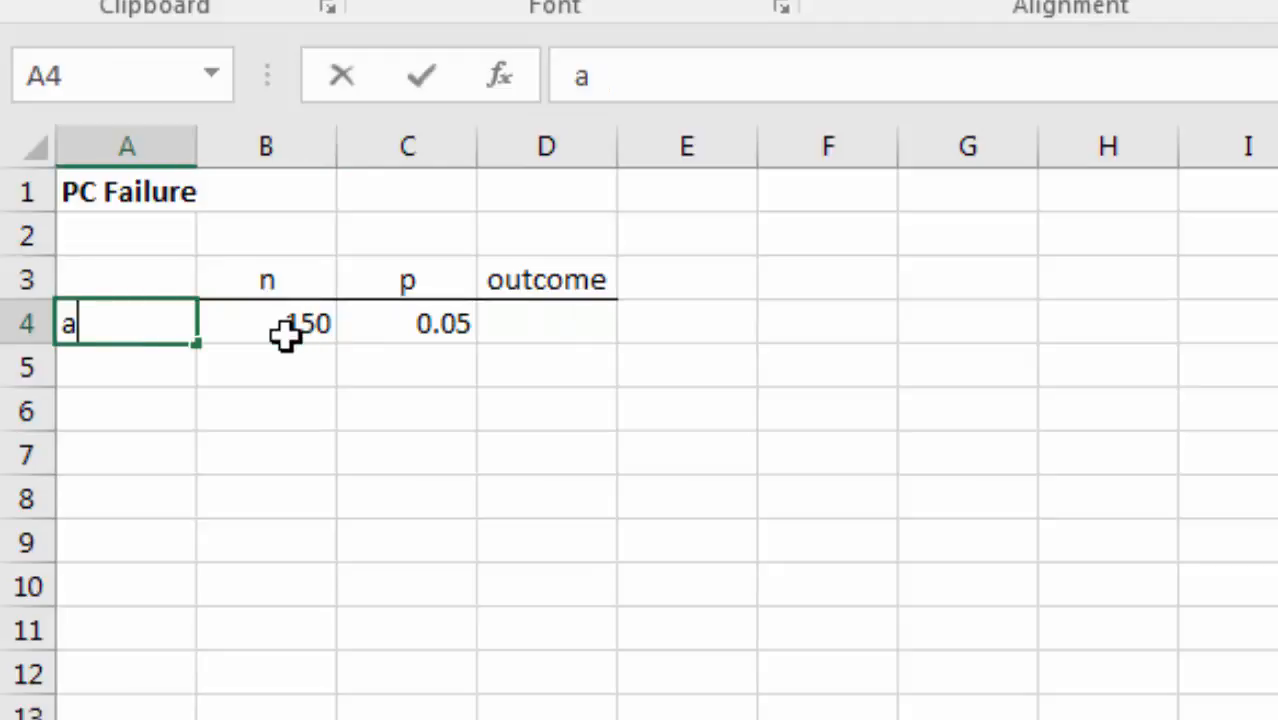
- Calculate the outcome in D4 with non-cumulative BINOM.DIST, using 1 success, B4 as trials and C4 as probability
{"action": "key", "text": "Right"}
{"action": "key", "text": "Right"}
{"action": "key", "text": "Right"}
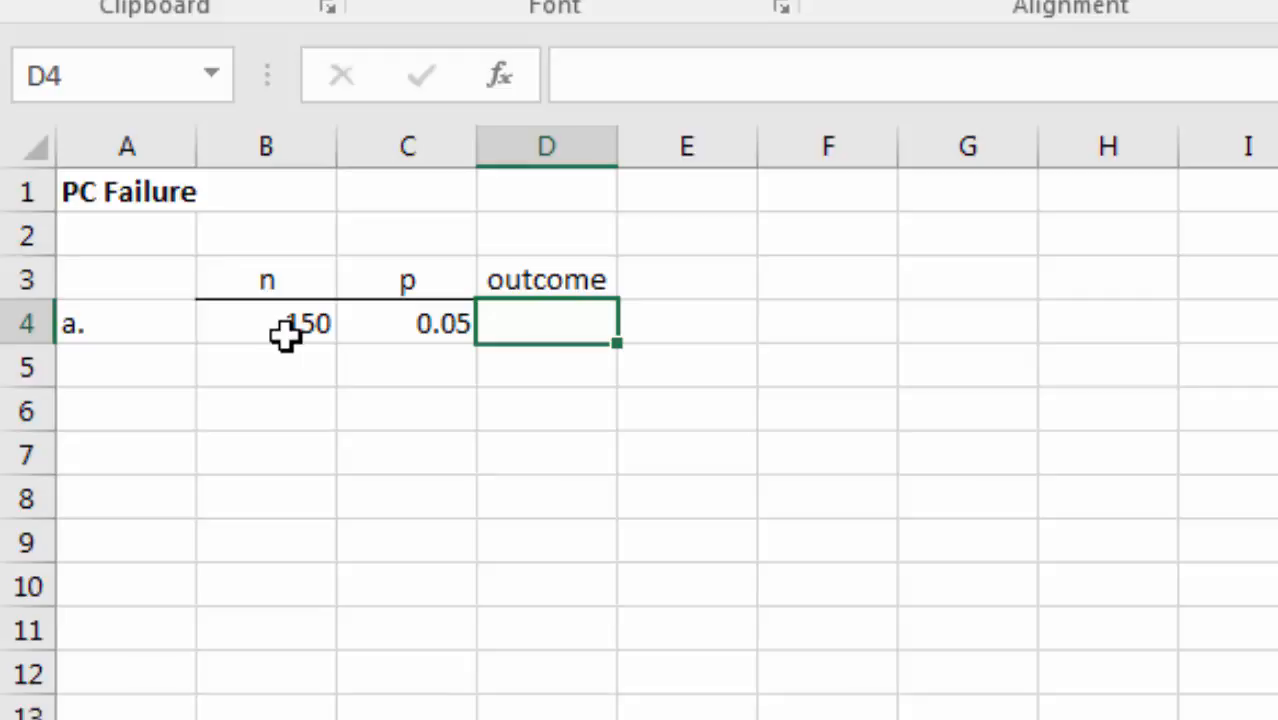
{"action": "type", "text": "=binom."}
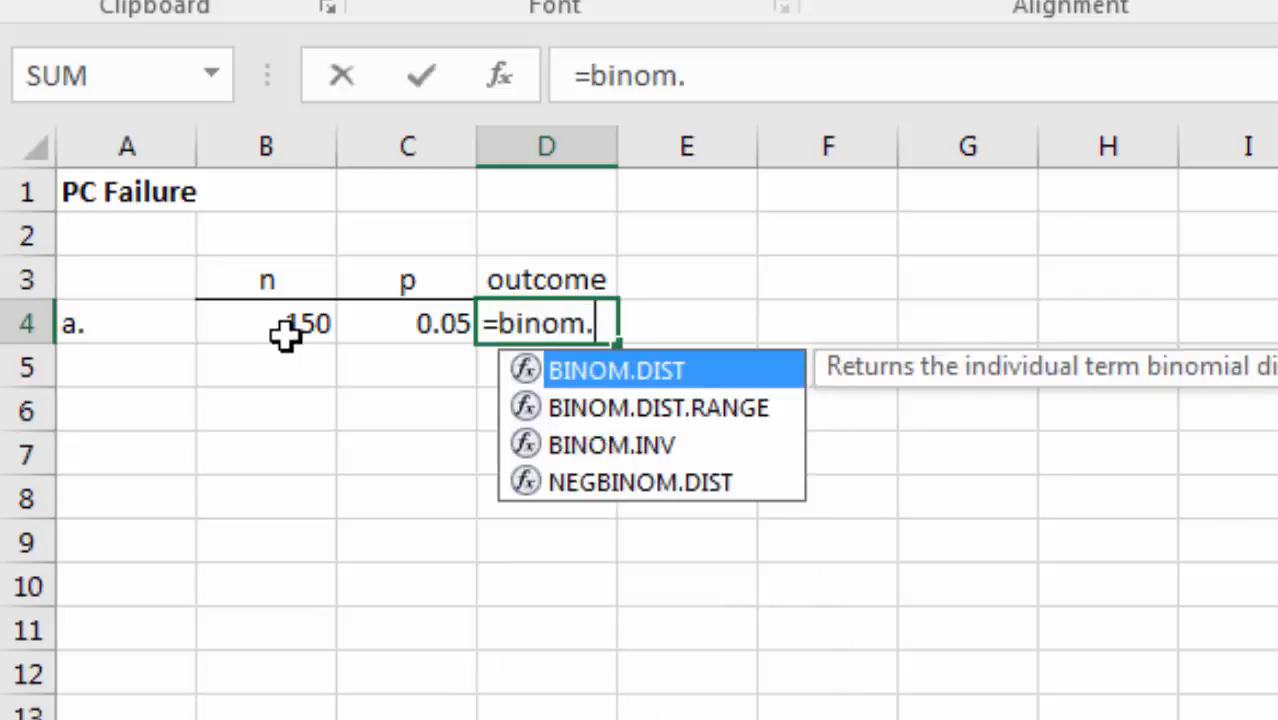
{"action": "type", "text": "dist("}
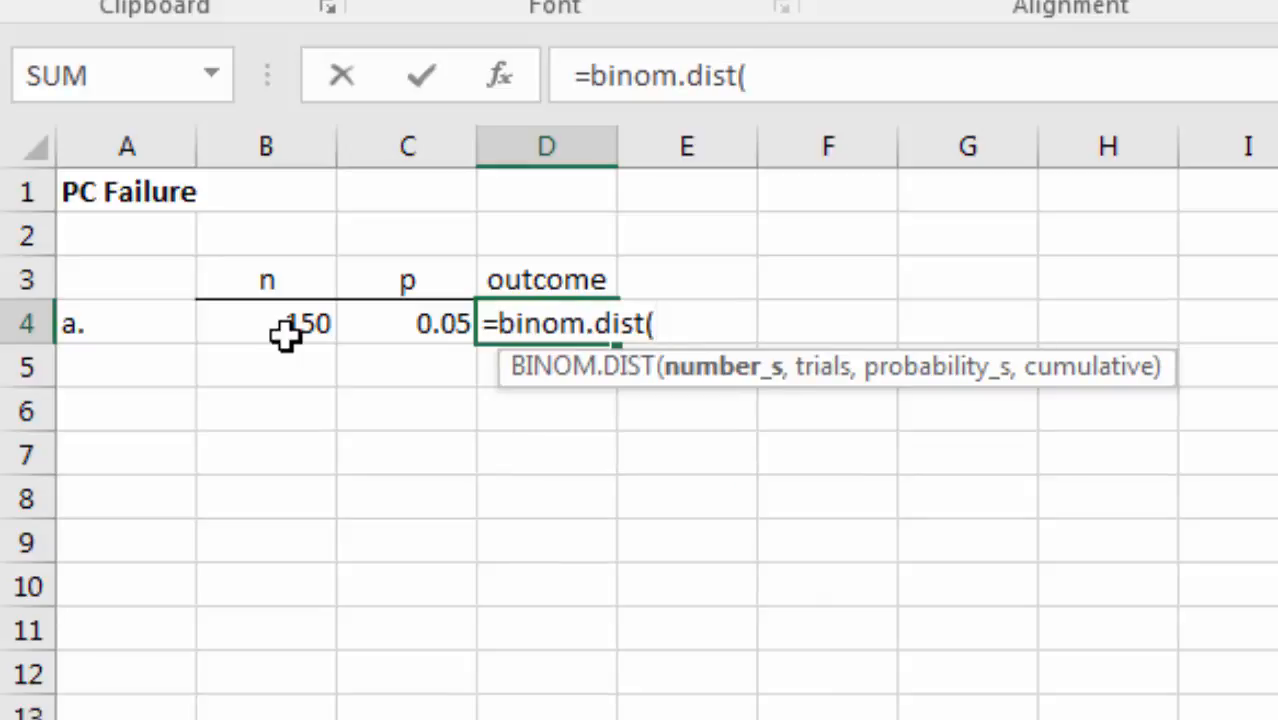
{"action": "type", "text": "1,"}
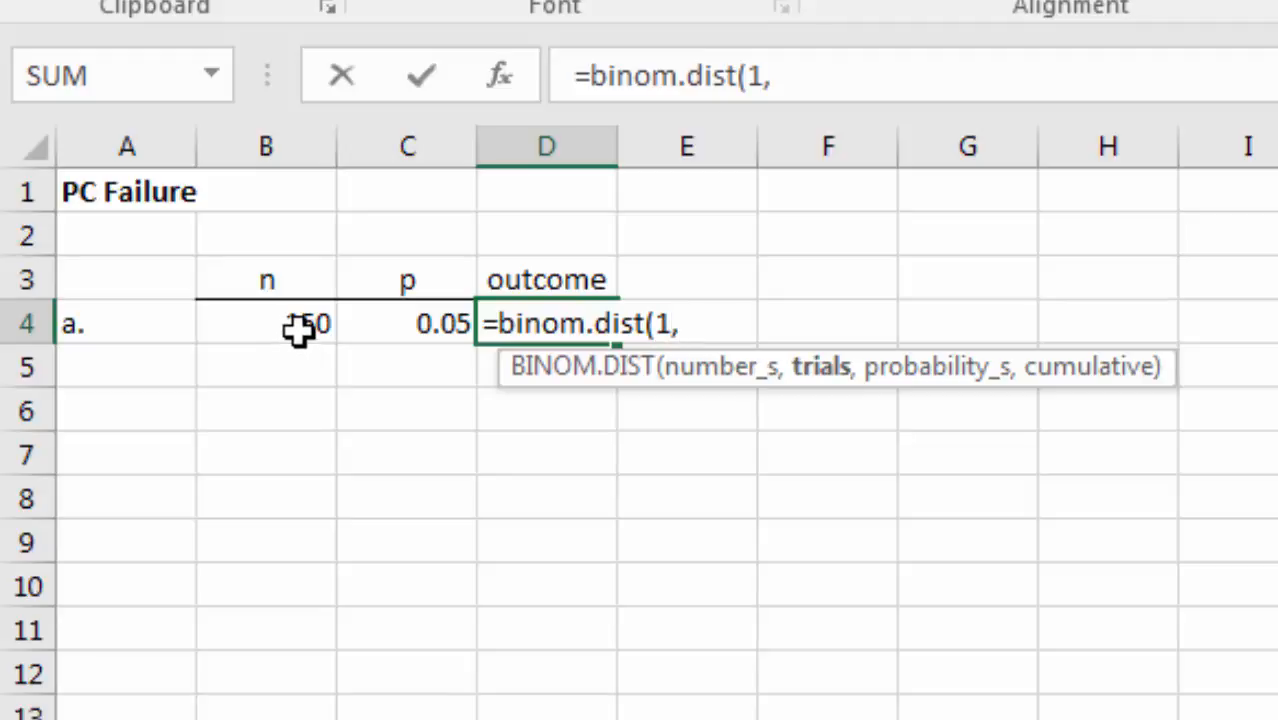
{"action": "left_click", "coordinate": [298, 333]}
{"action": "type", "text": ","}
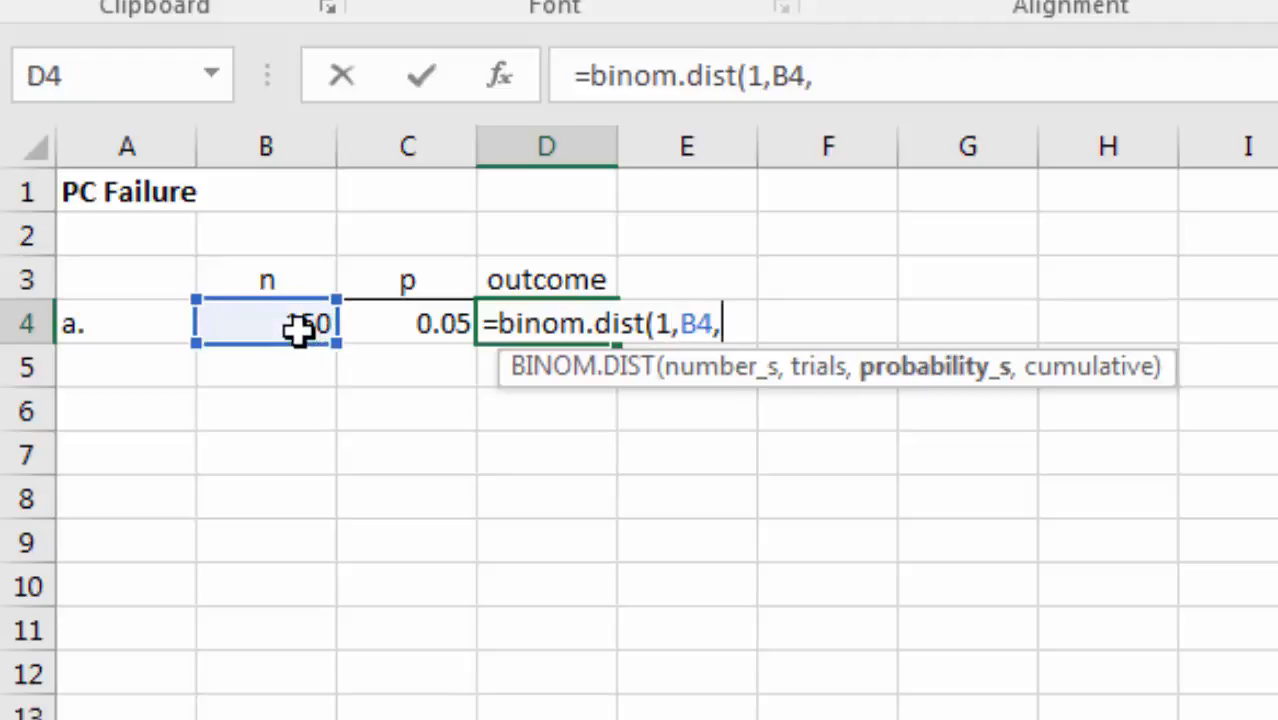
{"action": "left_click", "coordinate": [391, 332]}
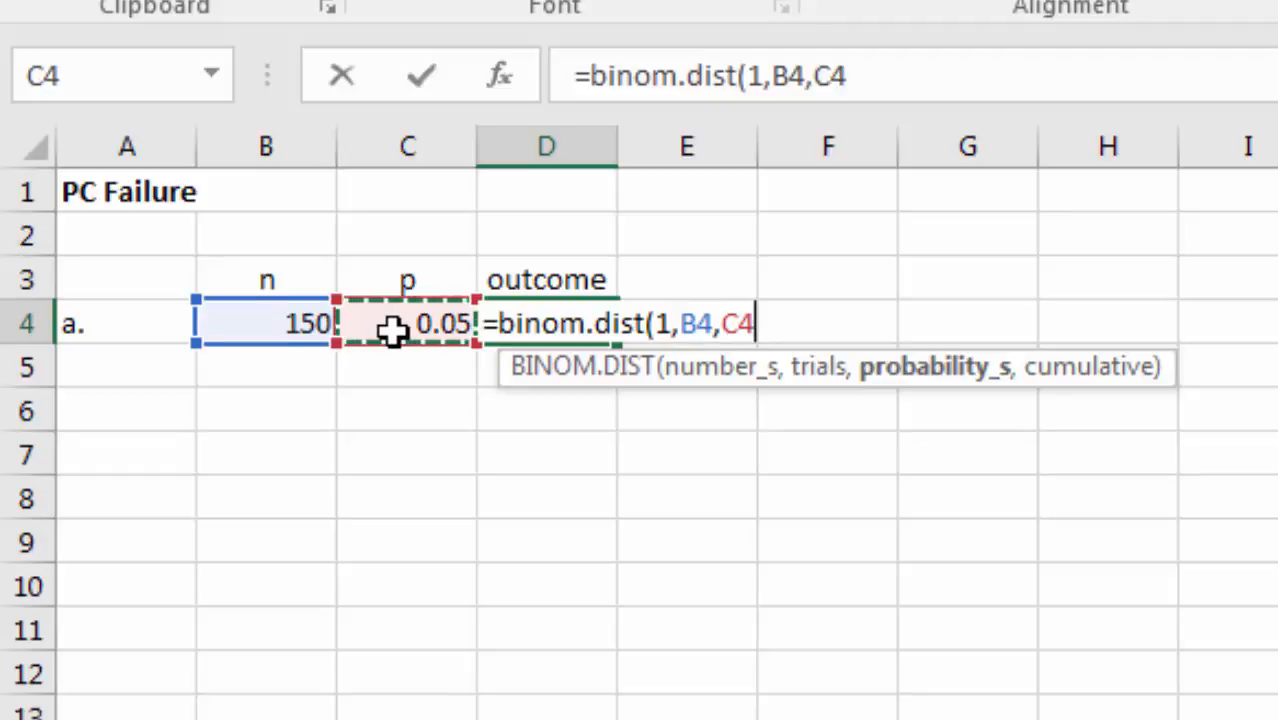
{"action": "type", "text": ",0"}
{"action": "key", "text": "Return"}
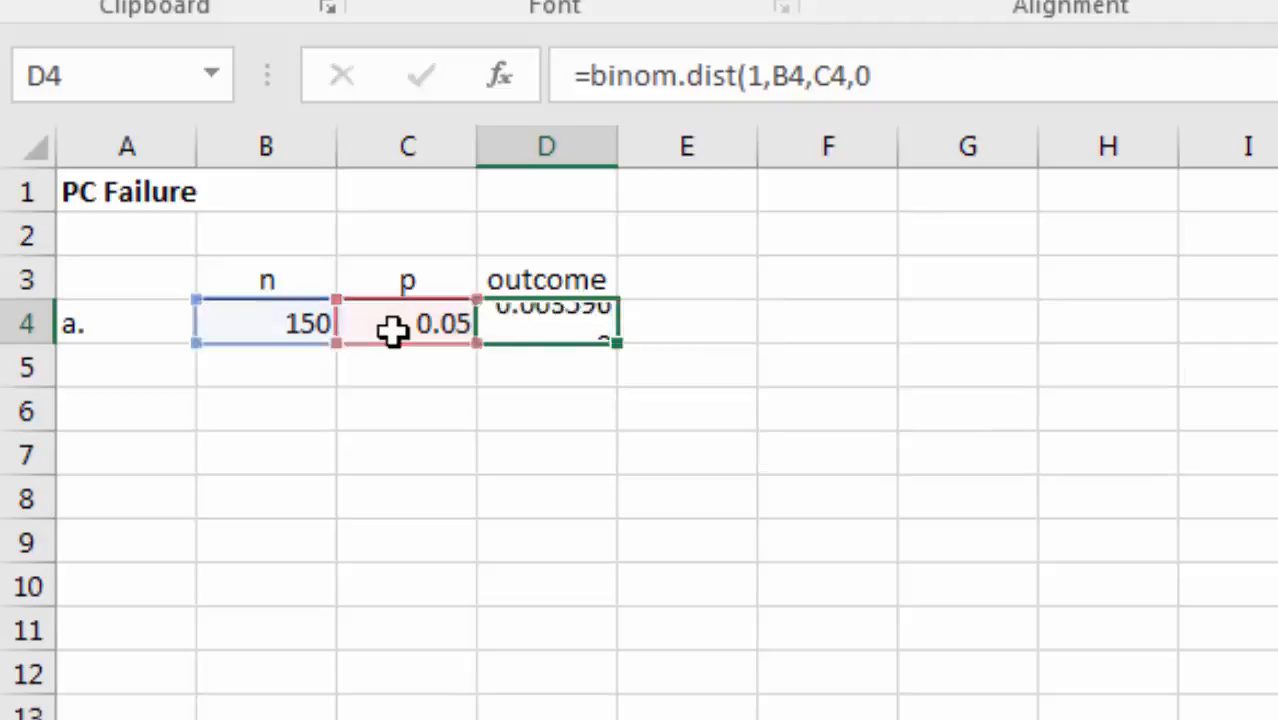
- Format the outcome in D4 as a percentage with two decimals
{"action": "left_click", "coordinate": [576, 322]}
{"action": "key", "text": "ctrl+shift+5"}
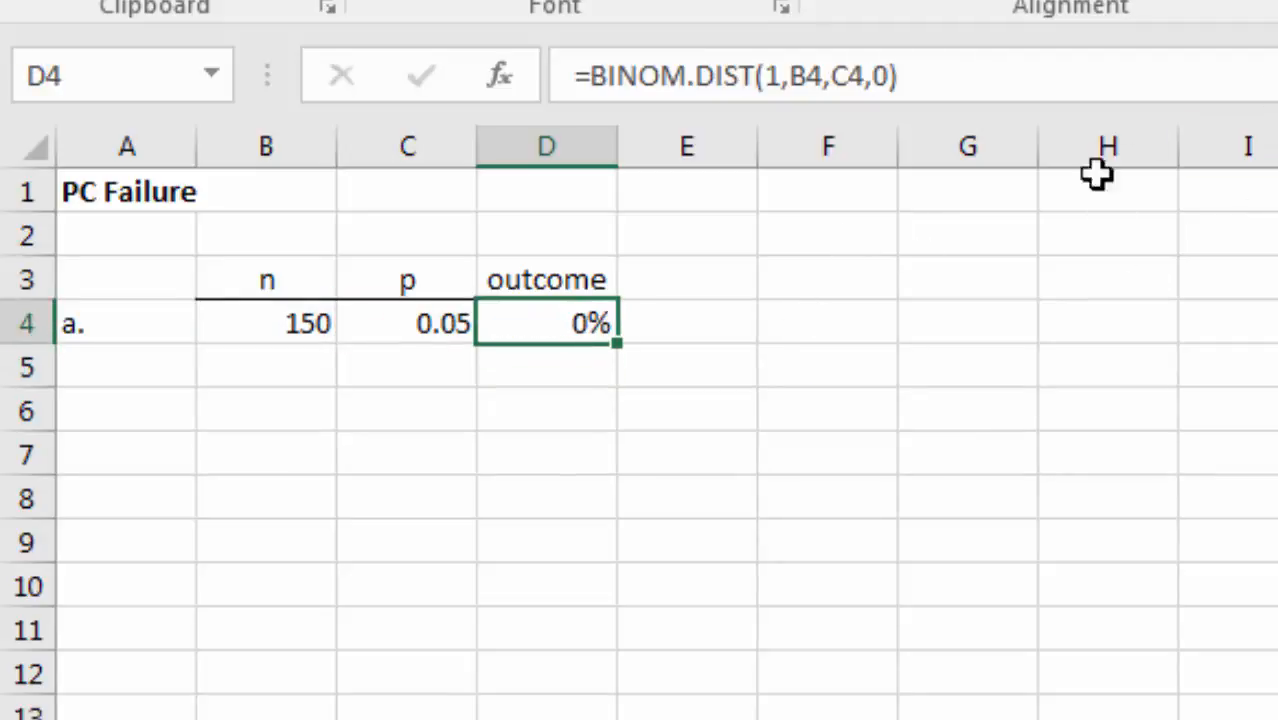
{"action": "key", "text": "alt+h"}
{"action": "key", "text": "0"}
{"action": "key", "text": "alt+h"}
{"action": "key", "text": "0"}
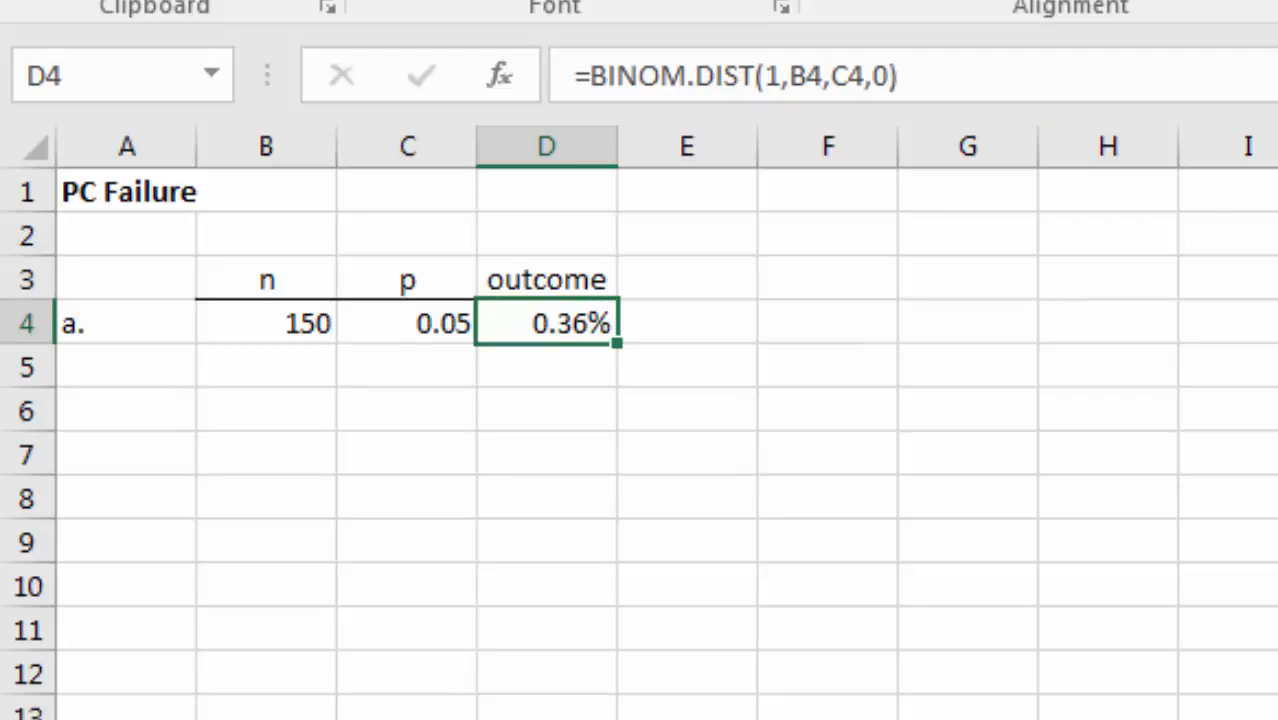
- Label row 5 "b." and enter 150 in B5 and .05 in C5
{"action": "left_click", "coordinate": [94, 377]}
{"action": "type", "text": "b."}
{"action": "key", "text": "Tab"}
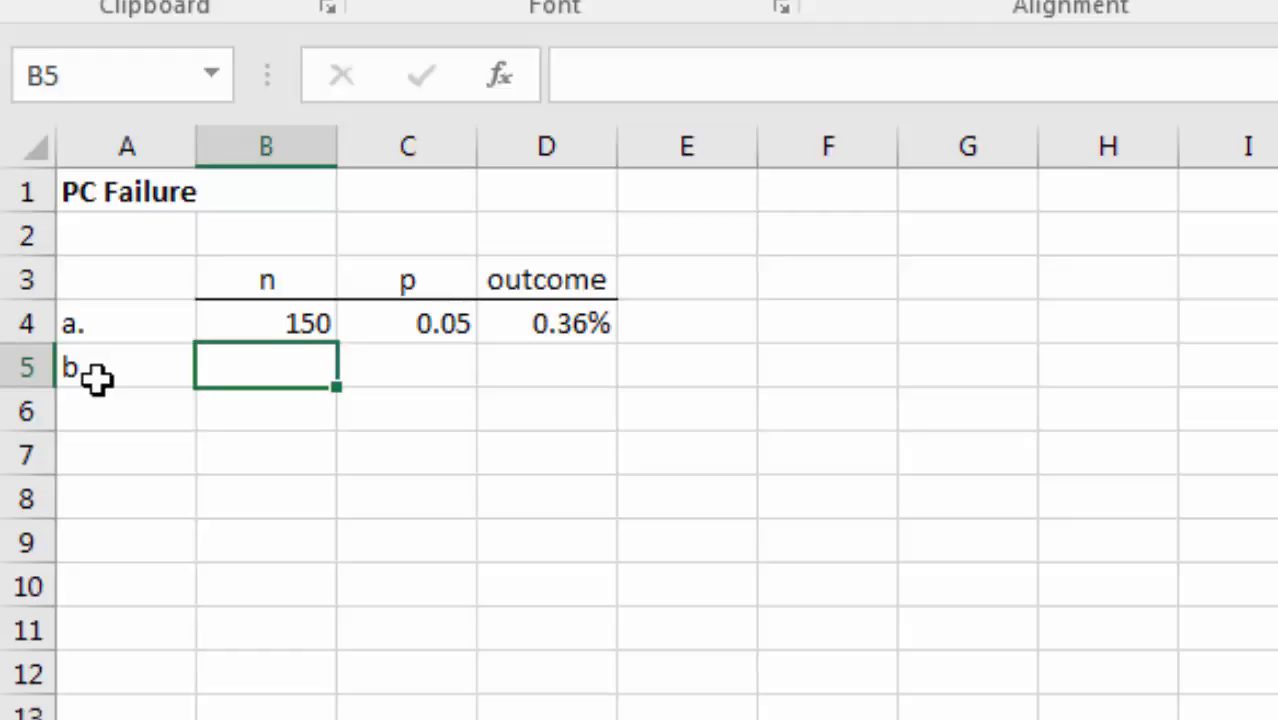
{"action": "type", "text": "150"}
{"action": "key", "text": "Tab"}
{"action": "type", "text": ".0"}
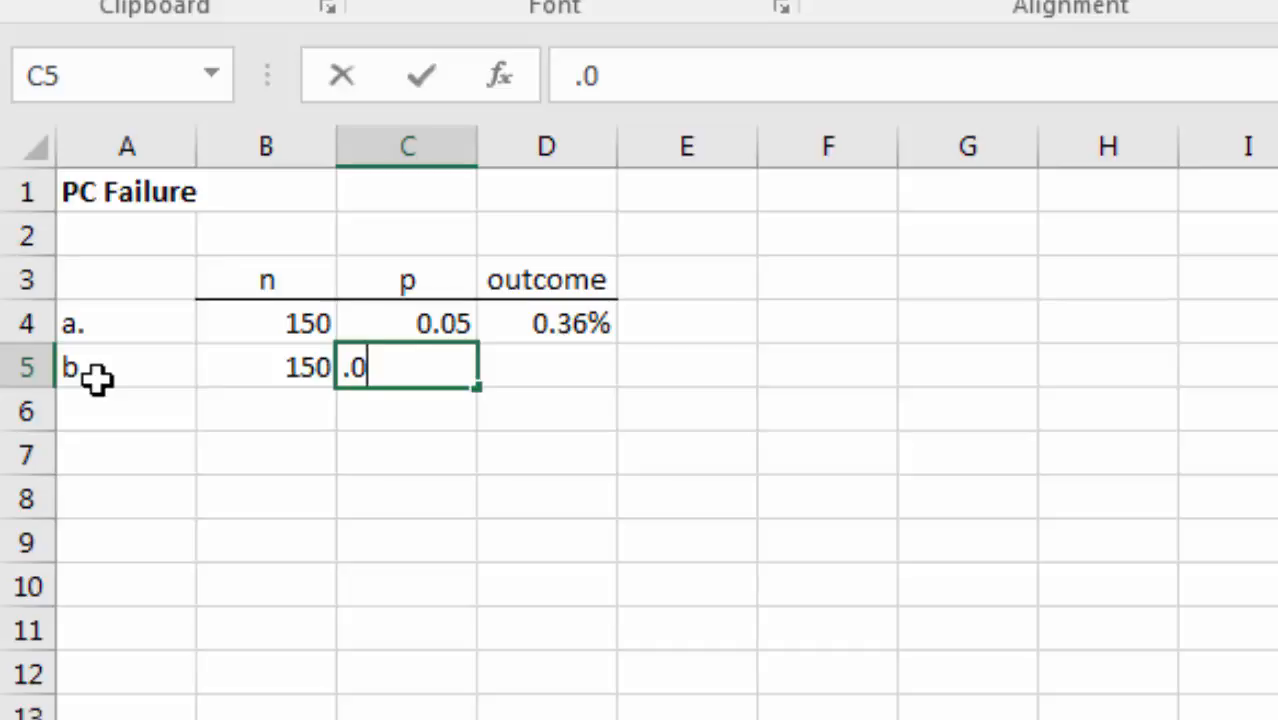
{"action": "type", "text": "5"}
{"action": "key", "text": "Tab"}
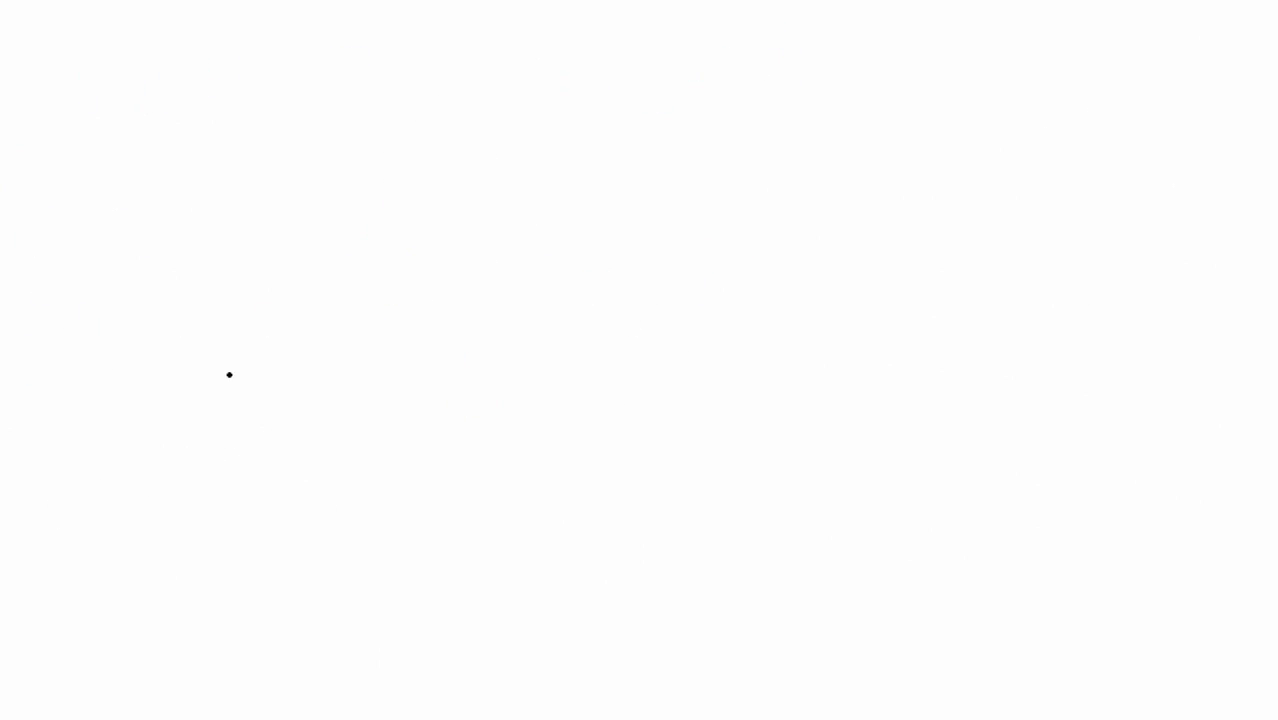
- On the blank drawing canvas, sketch a bell curve with a vertical centre line and write p = .05 and n = 150 above it
{"action": "mouse_move", "coordinate": [204, 400]}
{"action": "left_mouse_down"}
{"action": "mouse_move", "coordinate": [265, 399]}
{"action": "mouse_move", "coordinate": [451, 317]}
{"action": "mouse_move", "coordinate": [556, 308]}
{"action": "mouse_move", "coordinate": [690, 372]}
{"action": "mouse_move", "coordinate": [857, 377]}
{"action": "left_mouse_up"}
{"action": "left_click_drag", "start_coordinate": [519, 261], "coordinate": [515, 388]}
{"action": "mouse_move", "coordinate": [224, 83]}
{"action": "left_mouse_down"}
{"action": "mouse_move", "coordinate": [240, 54]}
{"action": "mouse_move", "coordinate": [276, 51]}
{"action": "left_mouse_up"}
{"action": "mouse_move", "coordinate": [261, 64]}
{"action": "left_mouse_down"}
{"action": "mouse_move", "coordinate": [325, 47]}
{"action": "mouse_move", "coordinate": [352, 70]}
{"action": "left_mouse_up"}
{"action": "left_click", "coordinate": [302, 68]}
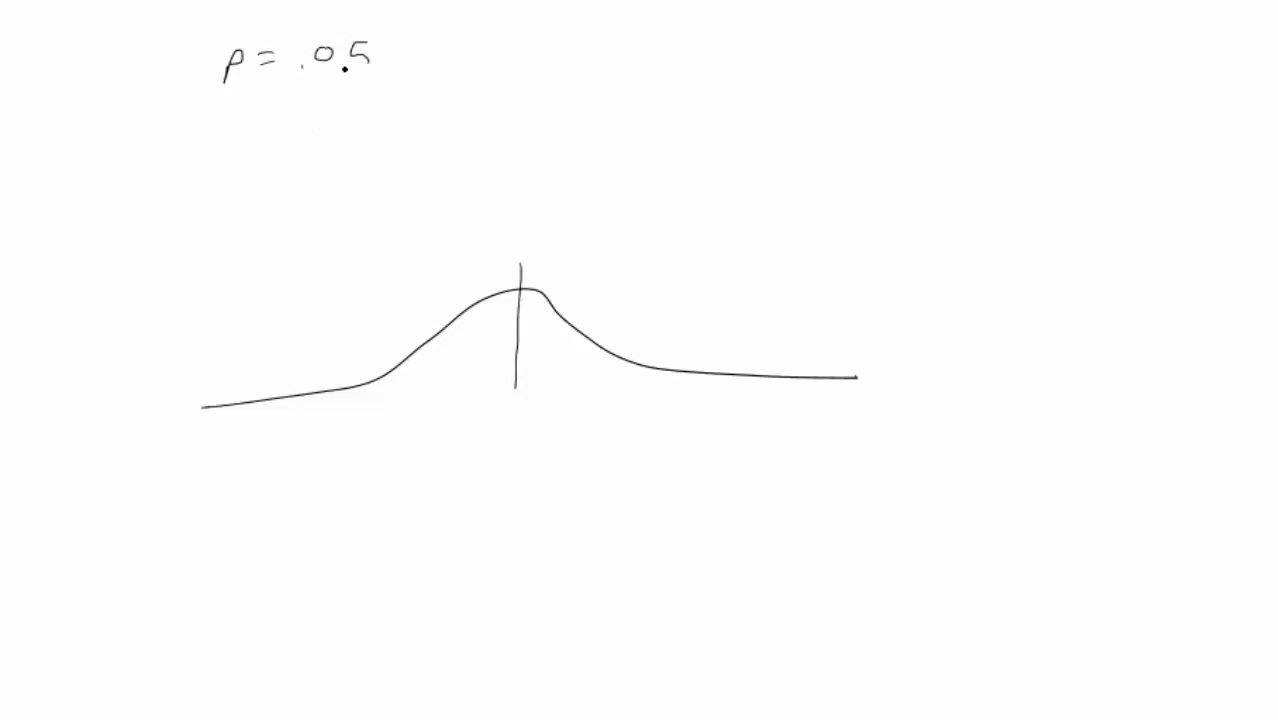
{"action": "mouse_move", "coordinate": [217, 110]}
{"action": "left_mouse_down"}
{"action": "mouse_move", "coordinate": [241, 130]}
{"action": "mouse_move", "coordinate": [275, 110]}
{"action": "left_mouse_up"}
{"action": "mouse_move", "coordinate": [261, 126]}
{"action": "left_mouse_down"}
{"action": "mouse_move", "coordinate": [337, 122]}
{"action": "mouse_move", "coordinate": [368, 101]}
{"action": "left_mouse_up"}
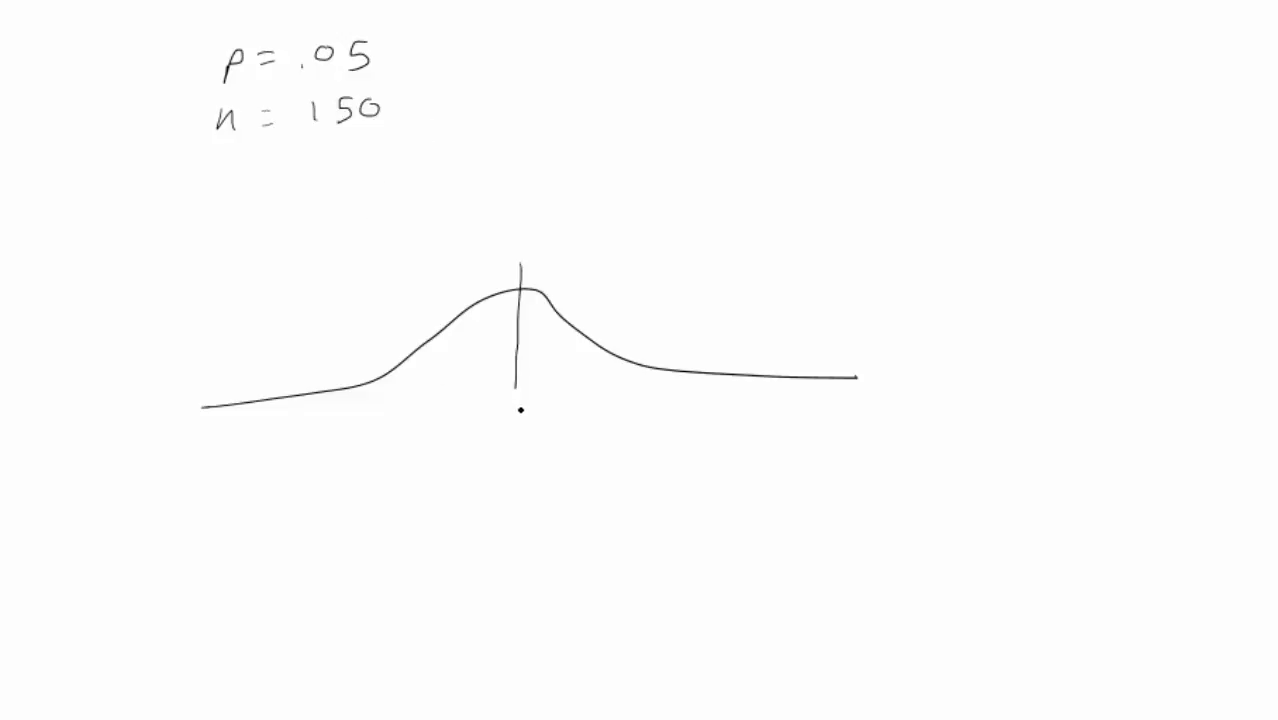
- Label the curve's centre line E(X), with n·p = underneath
{"action": "mouse_move", "coordinate": [491, 403]}
{"action": "left_mouse_down"}
{"action": "mouse_move", "coordinate": [503, 418]}
{"action": "mouse_move", "coordinate": [507, 400]}
{"action": "mouse_move", "coordinate": [530, 416]}
{"action": "left_mouse_up"}
{"action": "mouse_move", "coordinate": [529, 400]}
{"action": "left_mouse_down"}
{"action": "mouse_move", "coordinate": [514, 420]}
{"action": "mouse_move", "coordinate": [532, 427]}
{"action": "left_mouse_up"}
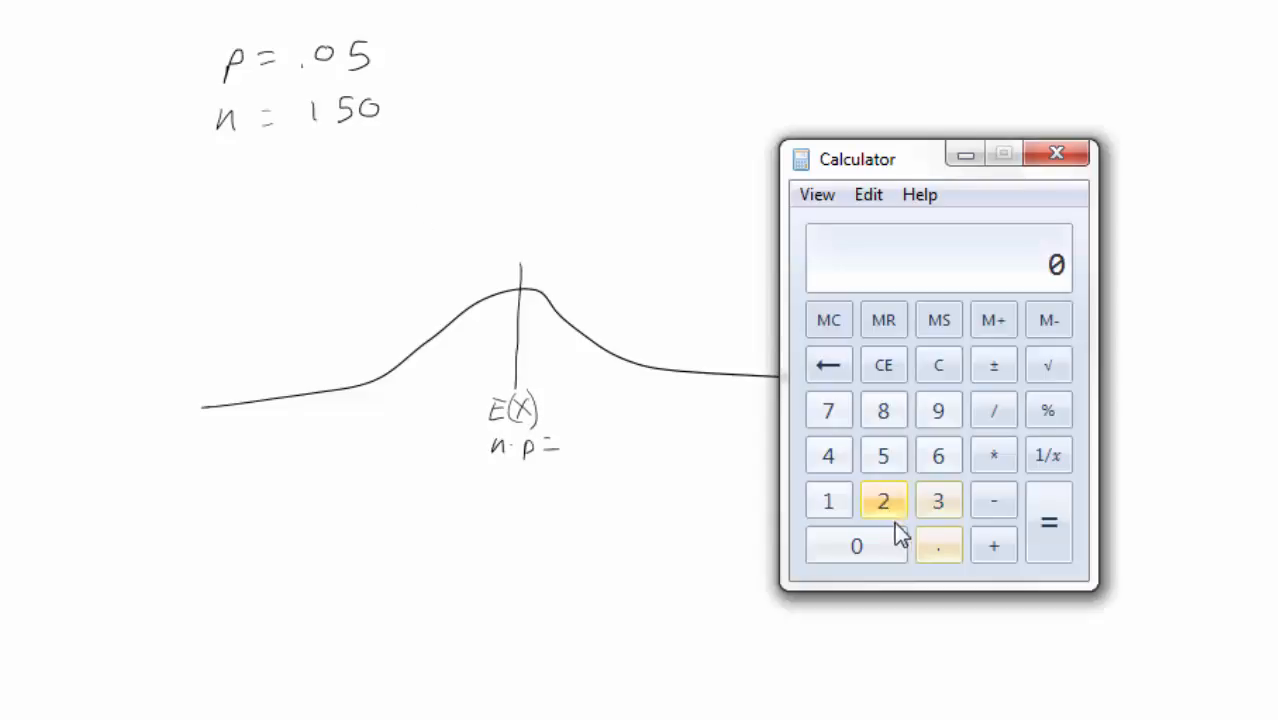
- Calculate 150 times .05 in Calculator
{"action": "left_click", "coordinate": [828, 500]}
{"action": "left_click", "coordinate": [883, 455]}
{"action": "left_click", "coordinate": [856, 545]}
{"action": "left_click", "coordinate": [993, 455]}
{"action": "left_click", "coordinate": [939, 545]}
{"action": "left_click", "coordinate": [878, 548]}
{"action": "left_click", "coordinate": [883, 455]}
{"action": "left_click", "coordinate": [1035, 541]}
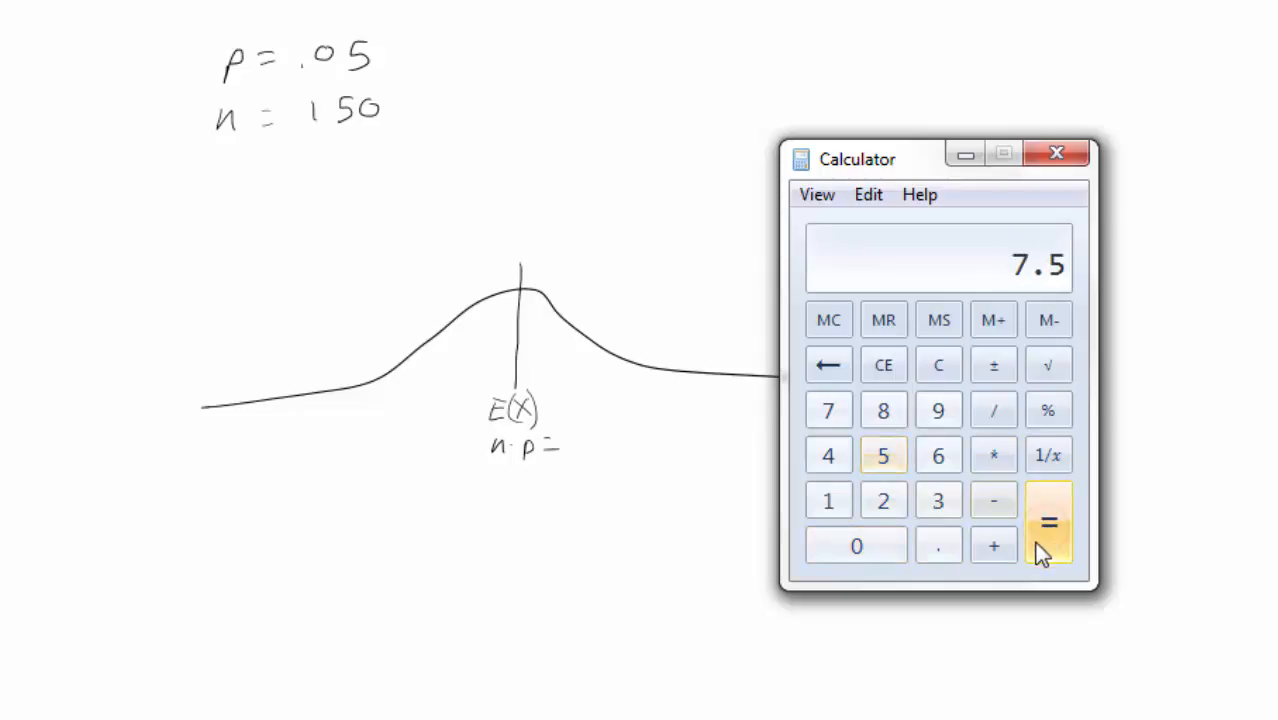
- Write 7.5 after n·p = beneath the curve's centre line
{"action": "left_click", "coordinate": [562, 464]}
{"action": "left_click_drag", "start_coordinate": [568, 433], "coordinate": [574, 455]}
{"action": "left_click", "coordinate": [595, 451]}
{"action": "left_click_drag", "start_coordinate": [606, 434], "coordinate": [604, 453]}
{"action": "left_click_drag", "start_coordinate": [607, 434], "coordinate": [622, 433]}
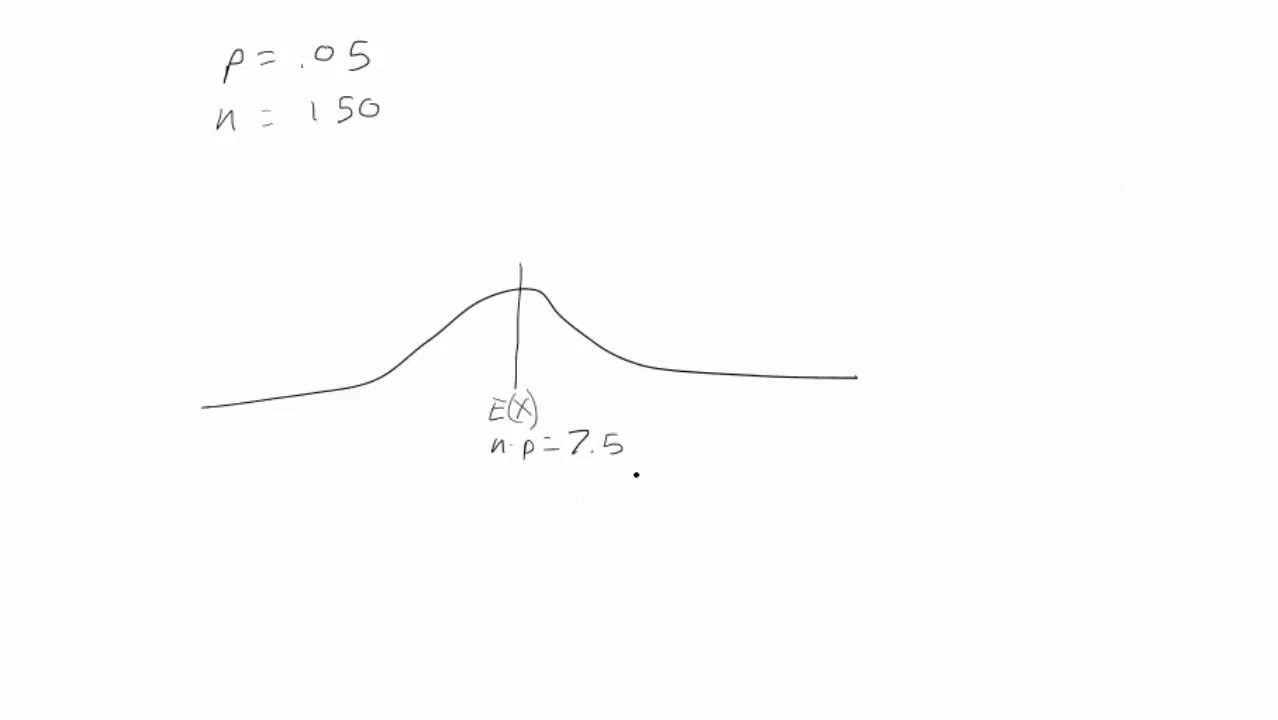
- Mark one standard deviation on each side of the curve's centre with ticks labelled 1σ and -1σ
{"action": "left_click_drag", "start_coordinate": [662, 351], "coordinate": [660, 400]}
{"action": "left_click_drag", "start_coordinate": [667, 431], "coordinate": [661, 449]}
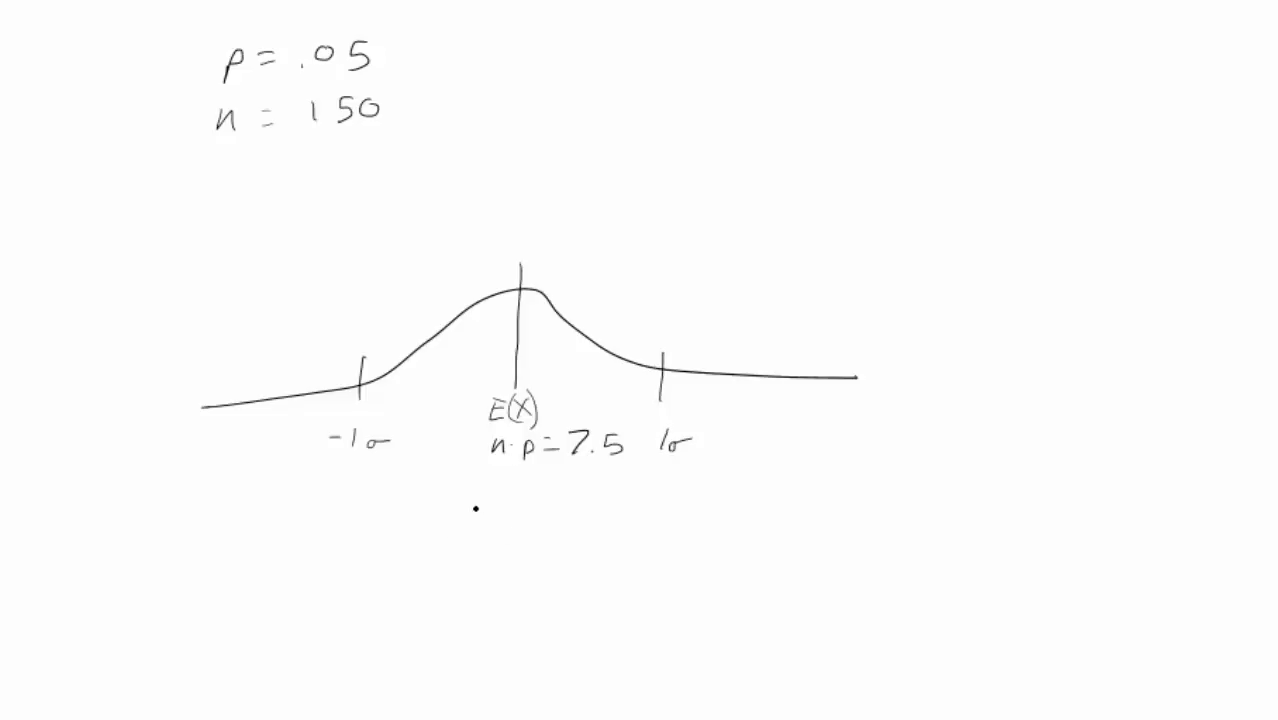
- Write the standard deviation formula σ = √(np(p-1)) beneath the curve's labels
{"action": "left_click_drag", "start_coordinate": [471, 514], "coordinate": [515, 515]}
{"action": "left_click_drag", "start_coordinate": [506, 524], "coordinate": [665, 494]}
{"action": "mouse_move", "coordinate": [567, 529]}
{"action": "left_mouse_down"}
{"action": "mouse_move", "coordinate": [615, 537]}
{"action": "mouse_move", "coordinate": [659, 521]}
{"action": "left_mouse_up"}
{"action": "mouse_move", "coordinate": [666, 508]}
{"action": "left_mouse_down"}
{"action": "mouse_move", "coordinate": [667, 530]}
{"action": "mouse_move", "coordinate": [684, 533]}
{"action": "mouse_move", "coordinate": [694, 498]}
{"action": "left_mouse_up"}
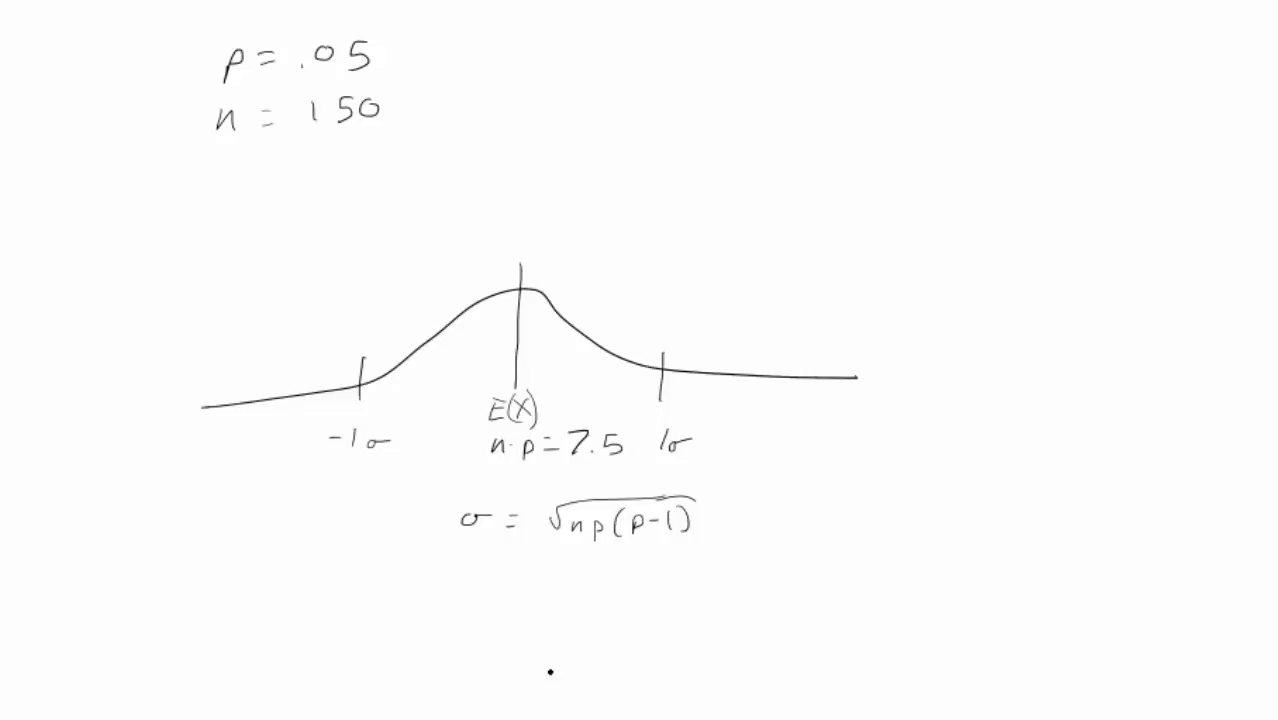
- In Calculator, multiply 7.5 by .95 and take the square root of the product
{"action": "key", "text": "alt+Tab"}
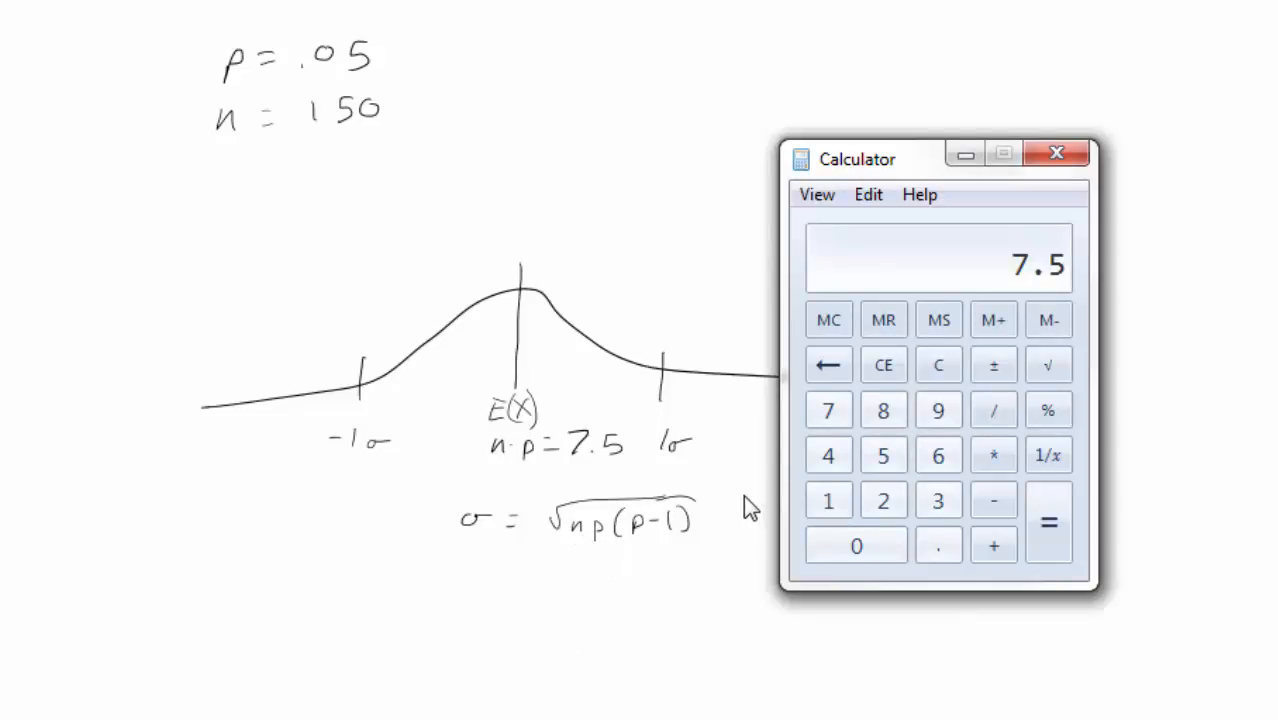
{"action": "key", "text": "asterisk"}
{"action": "type", "text": ".95"}
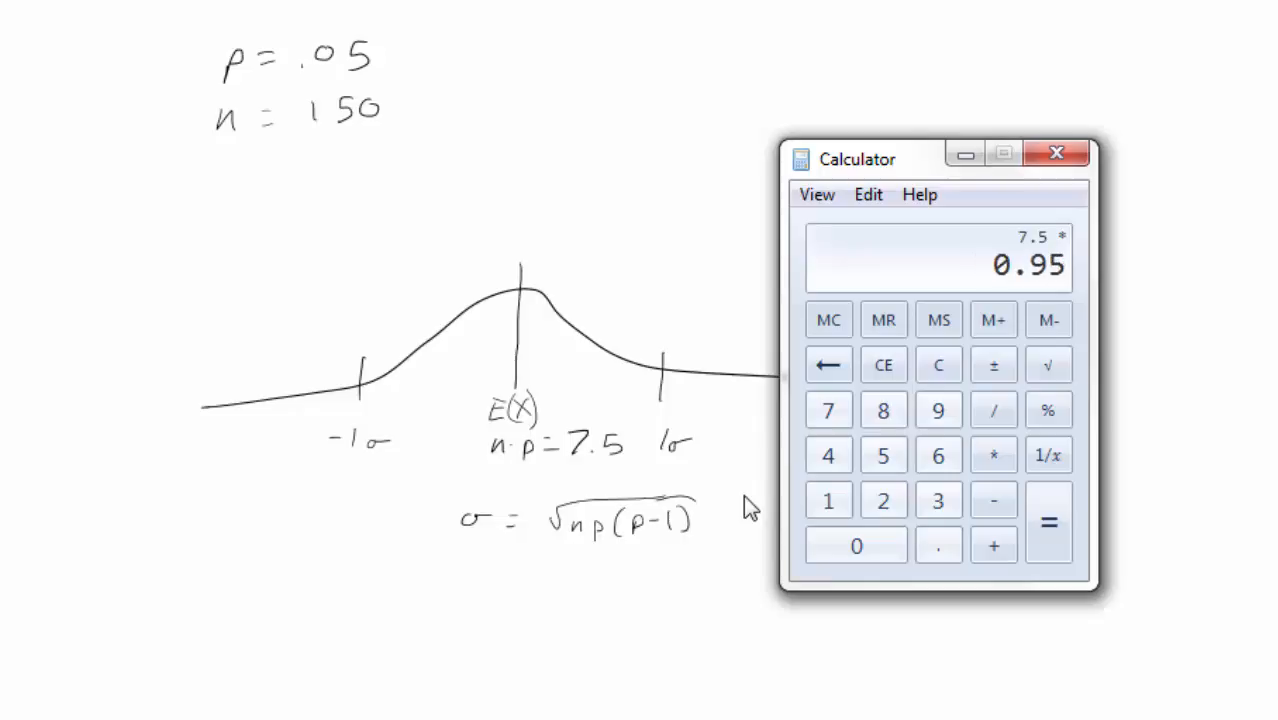
{"action": "key", "text": "Return"}
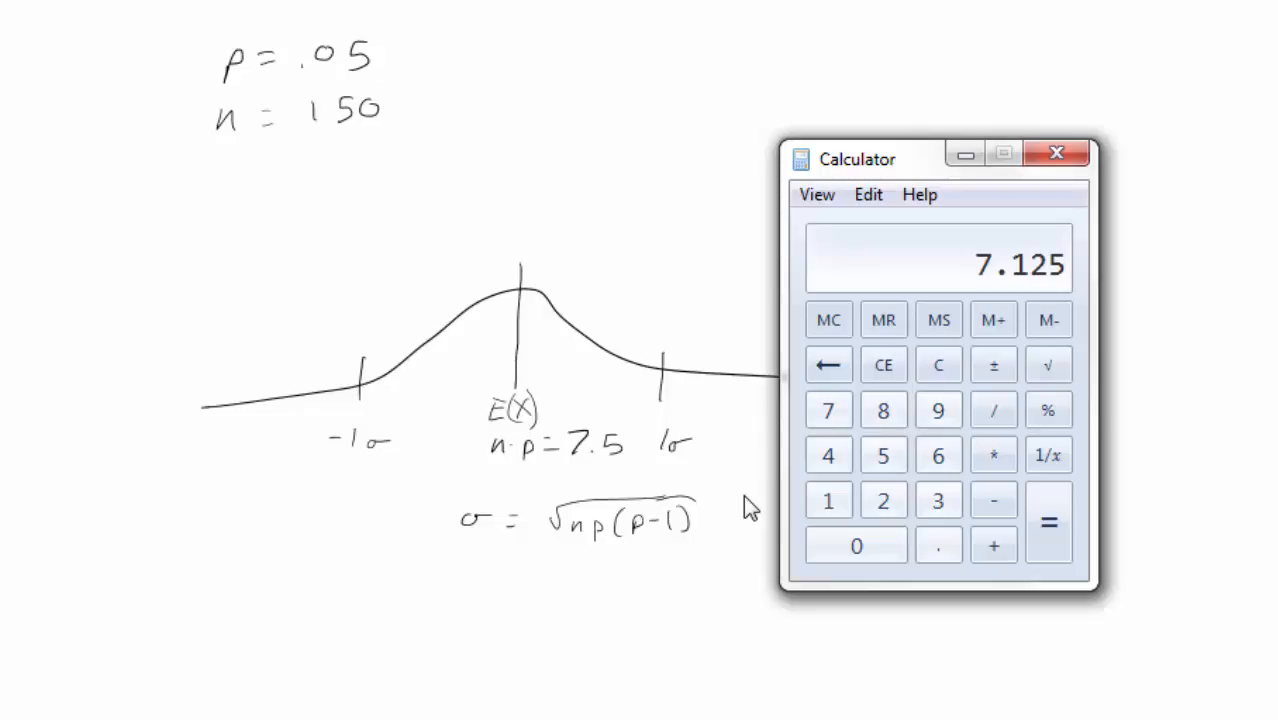
{"action": "left_click", "coordinate": [1062, 367]}
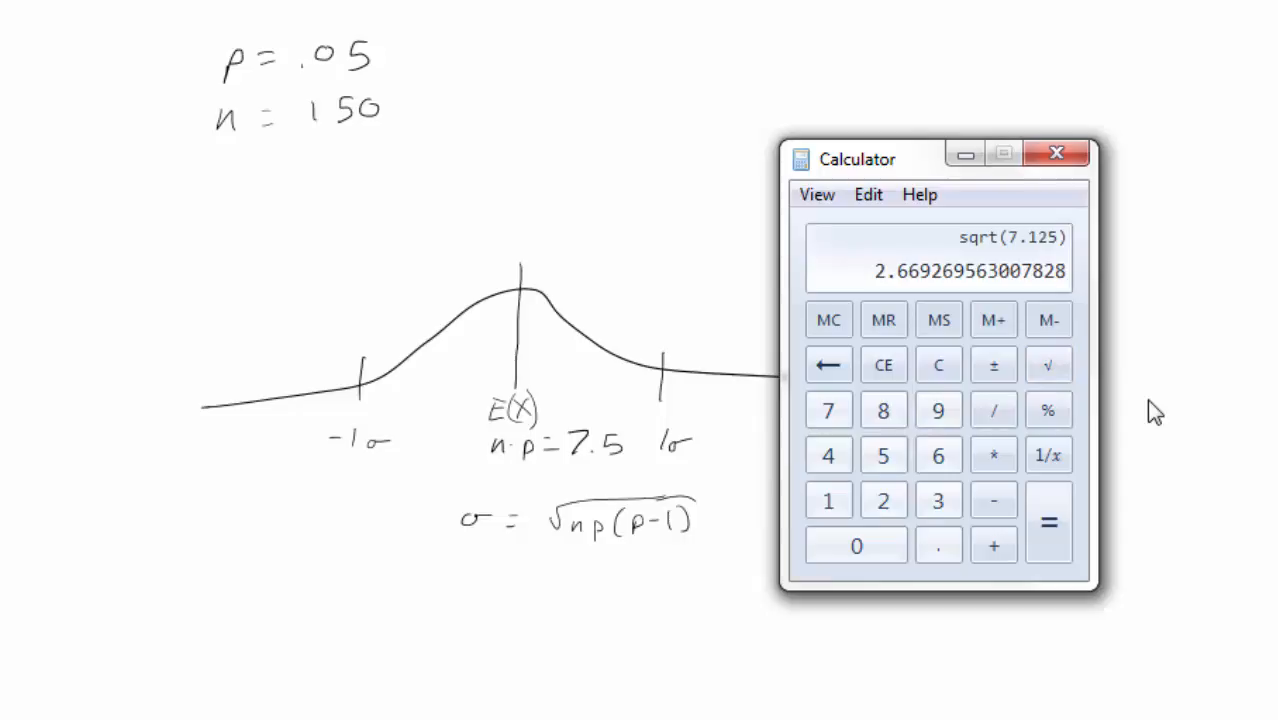
- Write σ = 2.67 beneath the formula and label the -1σ and 1σ ticks 4.83 and 10.2
{"action": "mouse_move", "coordinate": [474, 570]}
{"action": "left_mouse_down"}
{"action": "mouse_move", "coordinate": [528, 571]}
{"action": "mouse_move", "coordinate": [525, 585]}
{"action": "left_mouse_up"}
{"action": "mouse_move", "coordinate": [549, 563]}
{"action": "left_mouse_down"}
{"action": "mouse_move", "coordinate": [549, 591]}
{"action": "mouse_move", "coordinate": [593, 575]}
{"action": "mouse_move", "coordinate": [632, 586]}
{"action": "left_mouse_up"}
{"action": "left_click", "coordinate": [584, 587]}
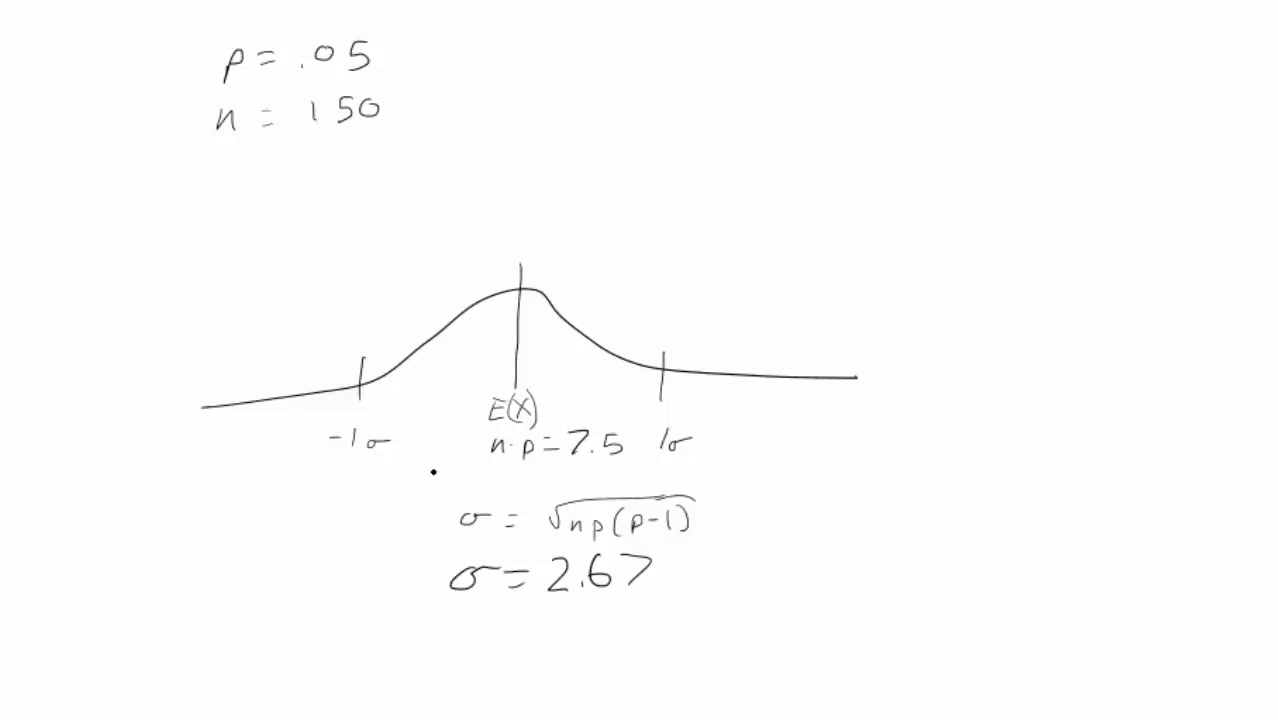
{"action": "key", "text": "alt+Tab"}
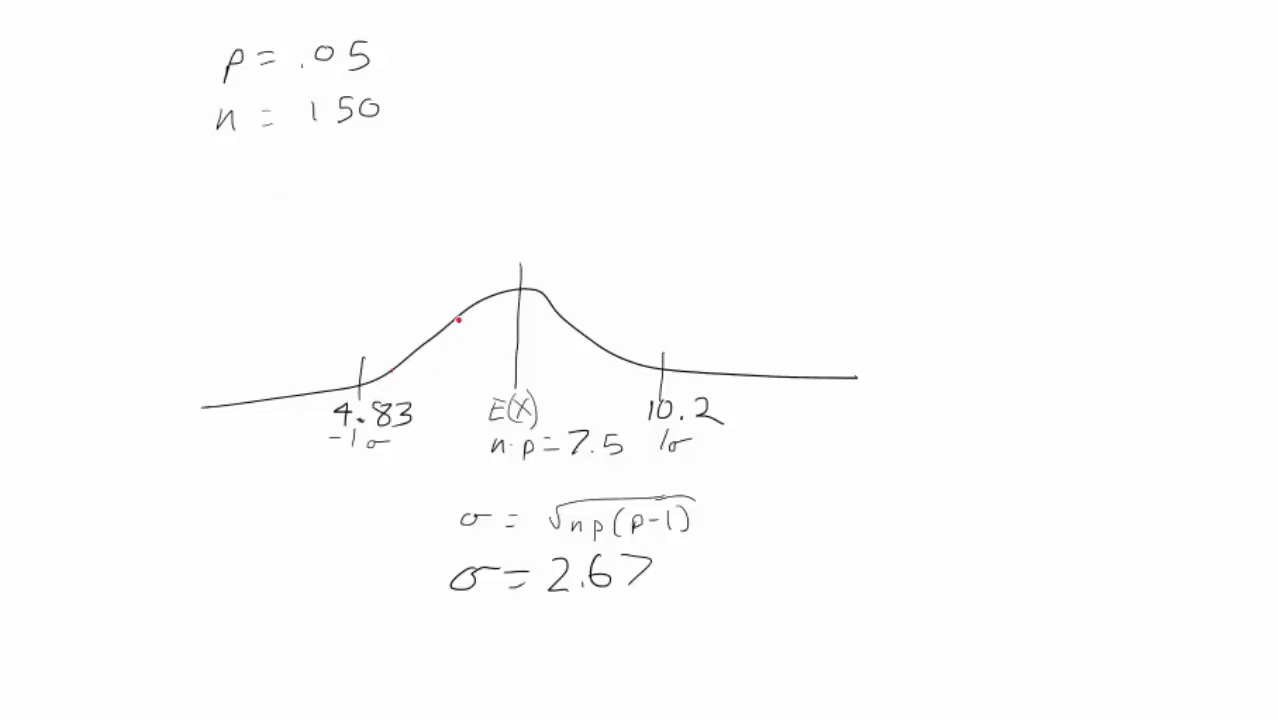
- Write 68% in red under the curve's peak and shade the area between the 4.83 and 10.2 ticks
{"action": "mouse_move", "coordinate": [481, 337]}
{"action": "left_mouse_down"}
{"action": "mouse_move", "coordinate": [471, 350]}
{"action": "mouse_move", "coordinate": [522, 336]}
{"action": "mouse_move", "coordinate": [522, 362]}
{"action": "left_mouse_up"}
{"action": "left_click_drag", "start_coordinate": [538, 352], "coordinate": [540, 358]}
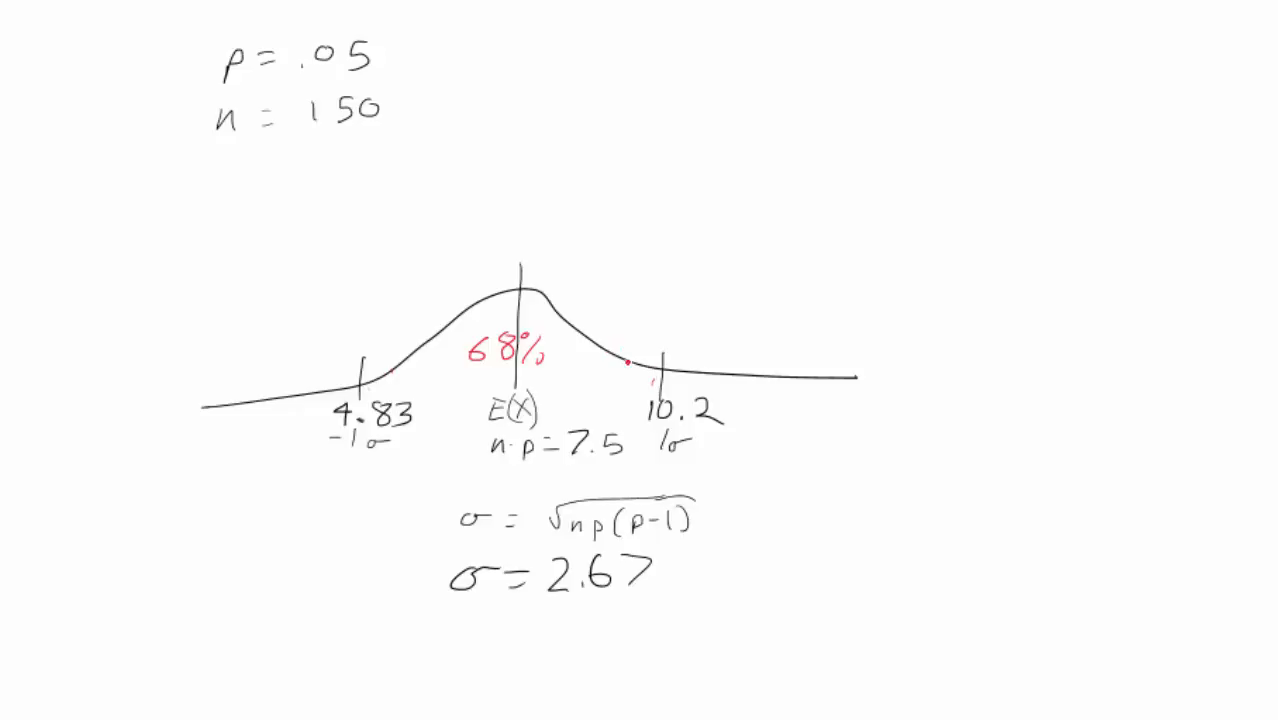
{"action": "mouse_move", "coordinate": [396, 388]}
{"action": "left_mouse_down"}
{"action": "mouse_move", "coordinate": [518, 308]}
{"action": "mouse_move", "coordinate": [564, 320]}
{"action": "left_mouse_up"}
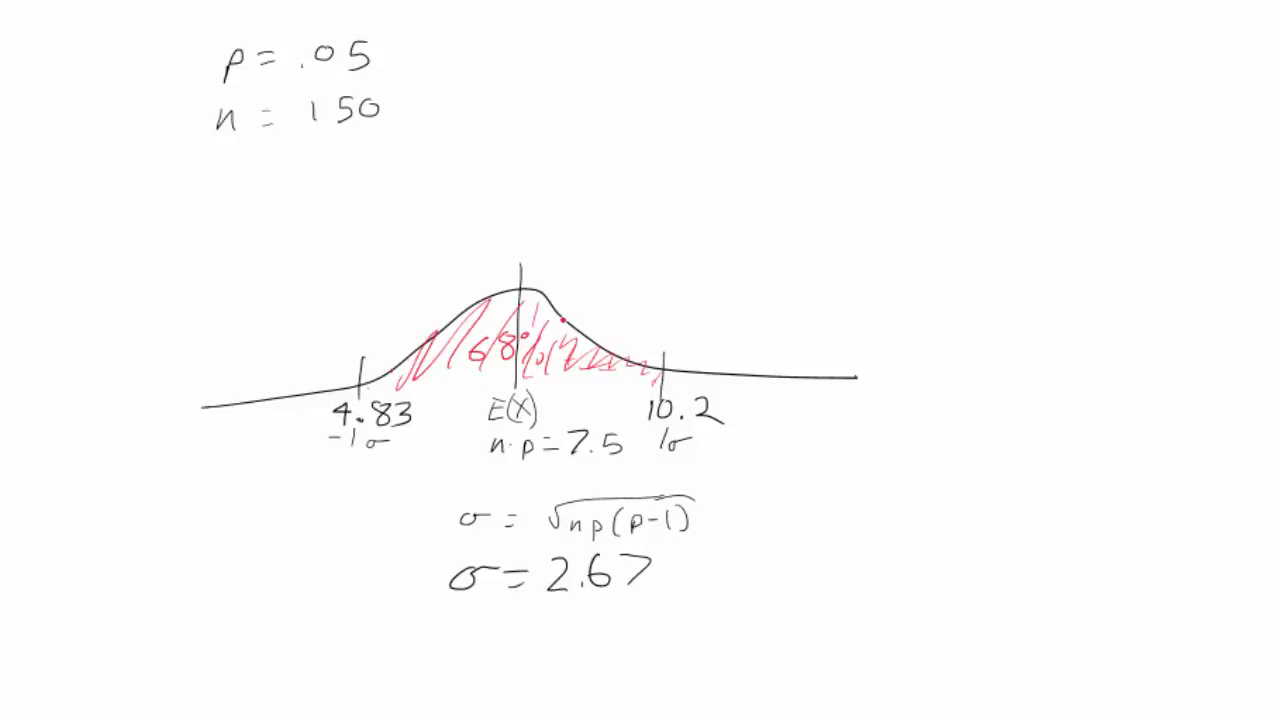
{"action": "left_click_drag", "start_coordinate": [540, 370], "coordinate": [552, 342]}
- Mark 2 on the curve's left tail in red and highlight the whole area to its right in yellow
{"action": "mouse_move", "coordinate": [214, 384]}
{"action": "left_mouse_down"}
{"action": "mouse_move", "coordinate": [214, 428]}
{"action": "mouse_move", "coordinate": [254, 458]}
{"action": "left_mouse_up"}
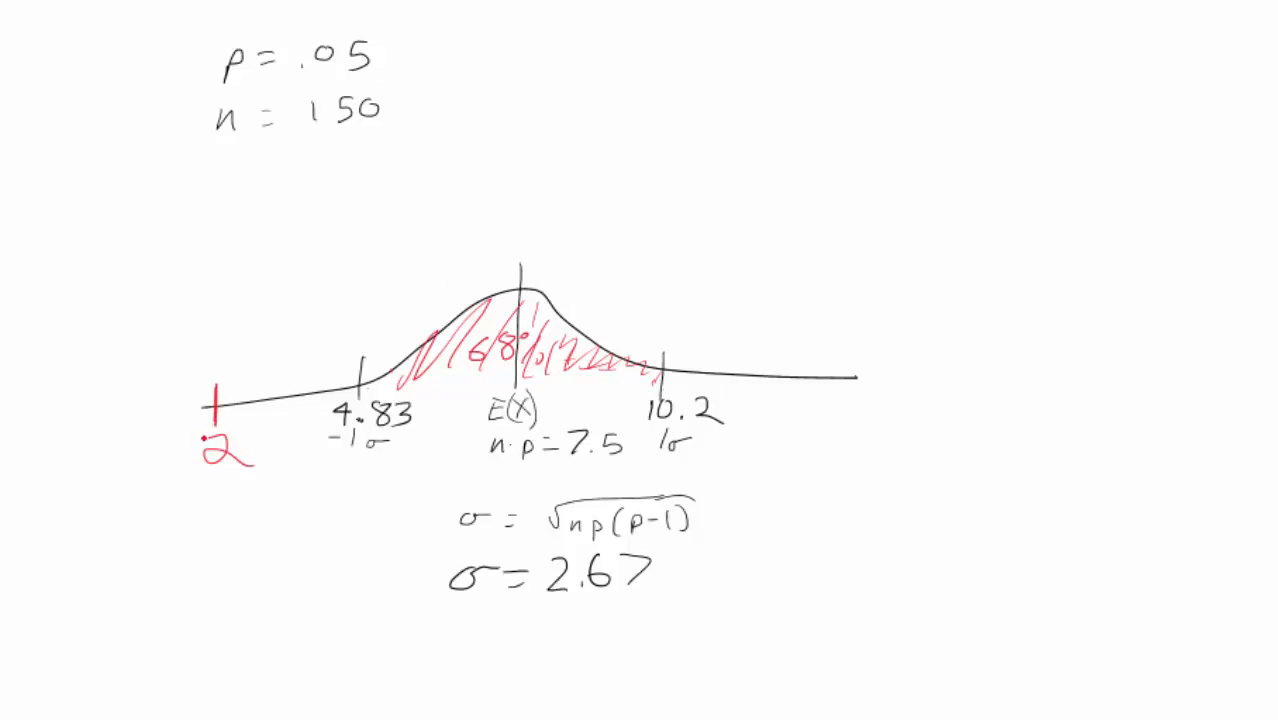
{"action": "left_click_drag", "start_coordinate": [210, 410], "coordinate": [266, 406]}
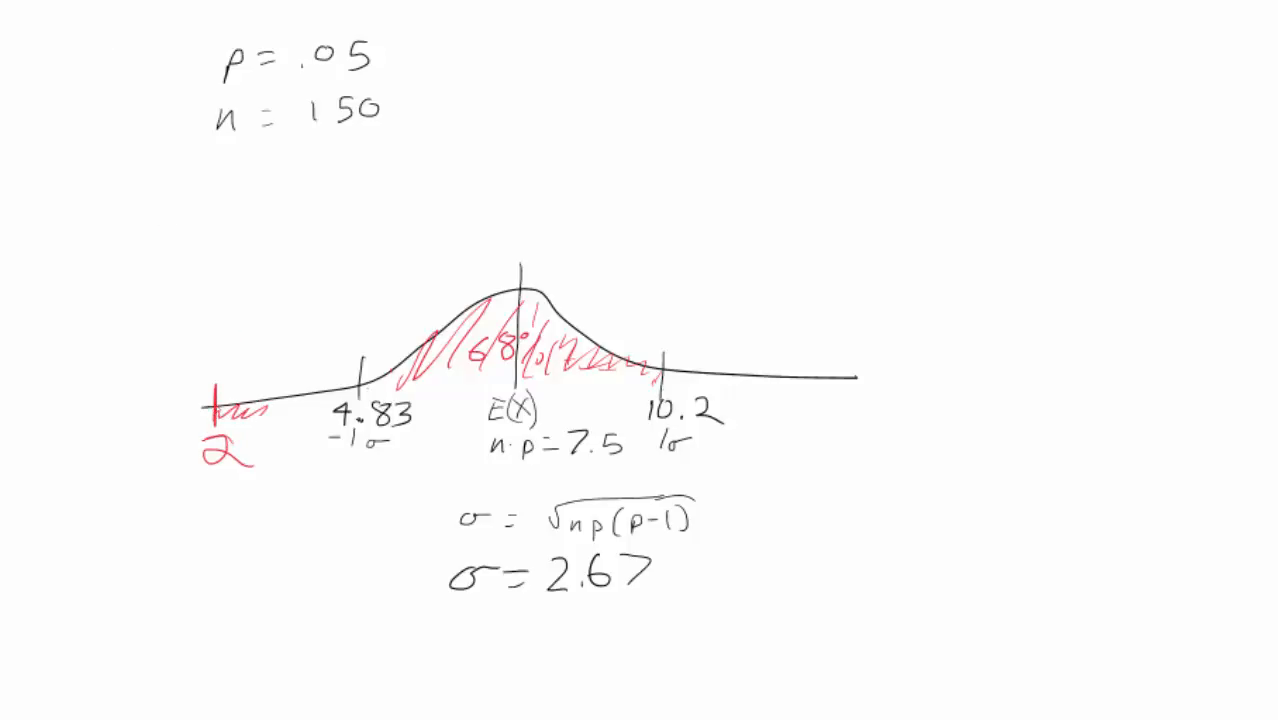
{"action": "left_click_drag", "start_coordinate": [216, 414], "coordinate": [448, 398]}
{"action": "mouse_move", "coordinate": [334, 410]}
{"action": "left_mouse_down"}
{"action": "mouse_move", "coordinate": [462, 316]}
{"action": "mouse_move", "coordinate": [505, 330]}
{"action": "mouse_move", "coordinate": [550, 370]}
{"action": "left_mouse_up"}
{"action": "mouse_move", "coordinate": [450, 400]}
{"action": "left_mouse_down"}
{"action": "mouse_move", "coordinate": [630, 392]}
{"action": "mouse_move", "coordinate": [660, 370]}
{"action": "mouse_move", "coordinate": [530, 306]}
{"action": "mouse_move", "coordinate": [525, 345]}
{"action": "mouse_move", "coordinate": [692, 382]}
{"action": "mouse_move", "coordinate": [855, 384]}
{"action": "left_mouse_up"}
{"action": "left_click", "coordinate": [871, 383]}
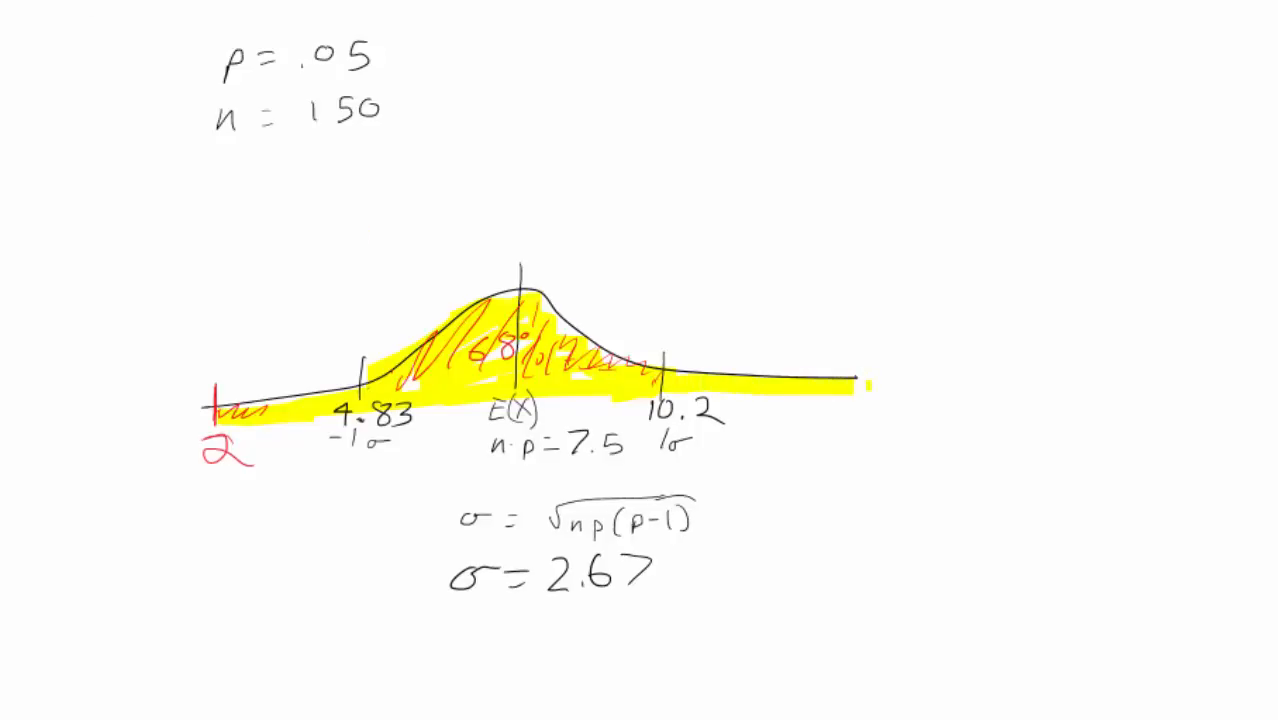
- Shade the tail below 2 in blue and write P ≥ 2 fail = 1 - above the curve
{"action": "left_click_drag", "start_coordinate": [213, 413], "coordinate": [140, 422]}
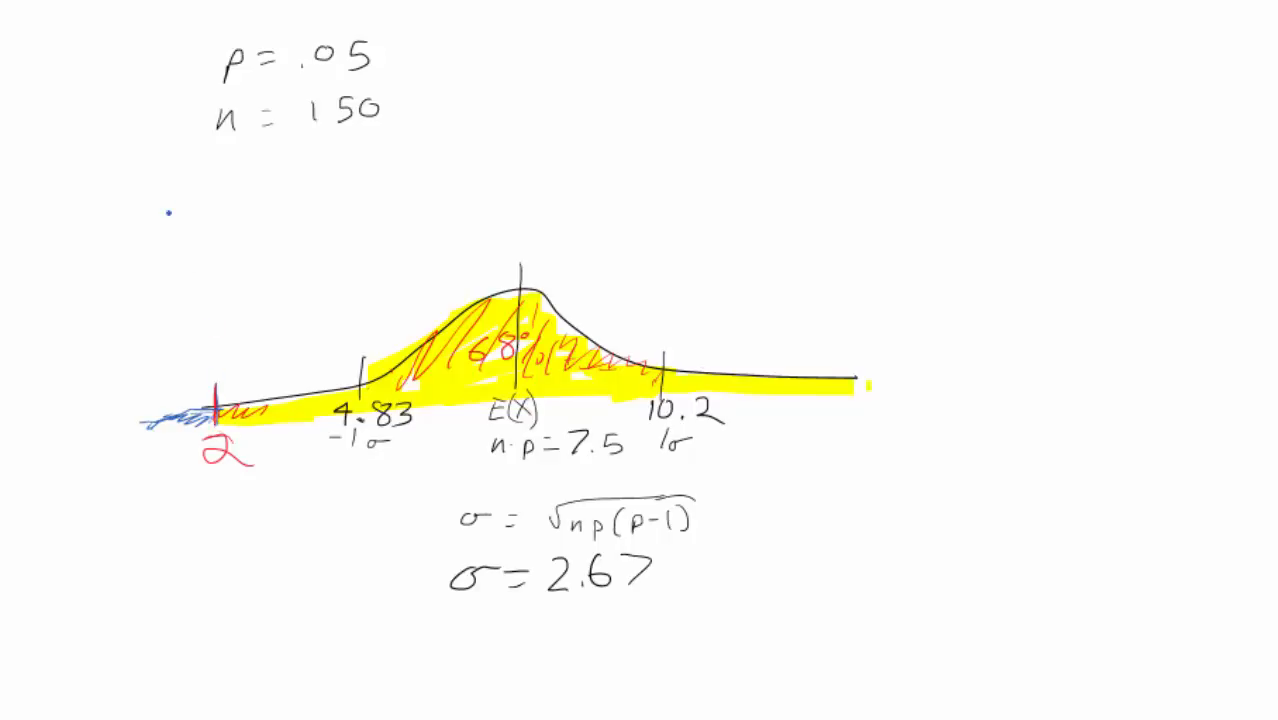
{"action": "mouse_move", "coordinate": [101, 219]}
{"action": "left_mouse_down"}
{"action": "mouse_move", "coordinate": [166, 243]}
{"action": "mouse_move", "coordinate": [212, 241]}
{"action": "mouse_move", "coordinate": [255, 218]}
{"action": "left_mouse_up"}
{"action": "left_click", "coordinate": [248, 231]}
{"action": "mouse_move", "coordinate": [274, 222]}
{"action": "left_mouse_down"}
{"action": "mouse_move", "coordinate": [262, 229]}
{"action": "mouse_move", "coordinate": [293, 232]}
{"action": "left_mouse_up"}
{"action": "left_click", "coordinate": [294, 196]}
{"action": "left_click_drag", "start_coordinate": [298, 198], "coordinate": [298, 234]}
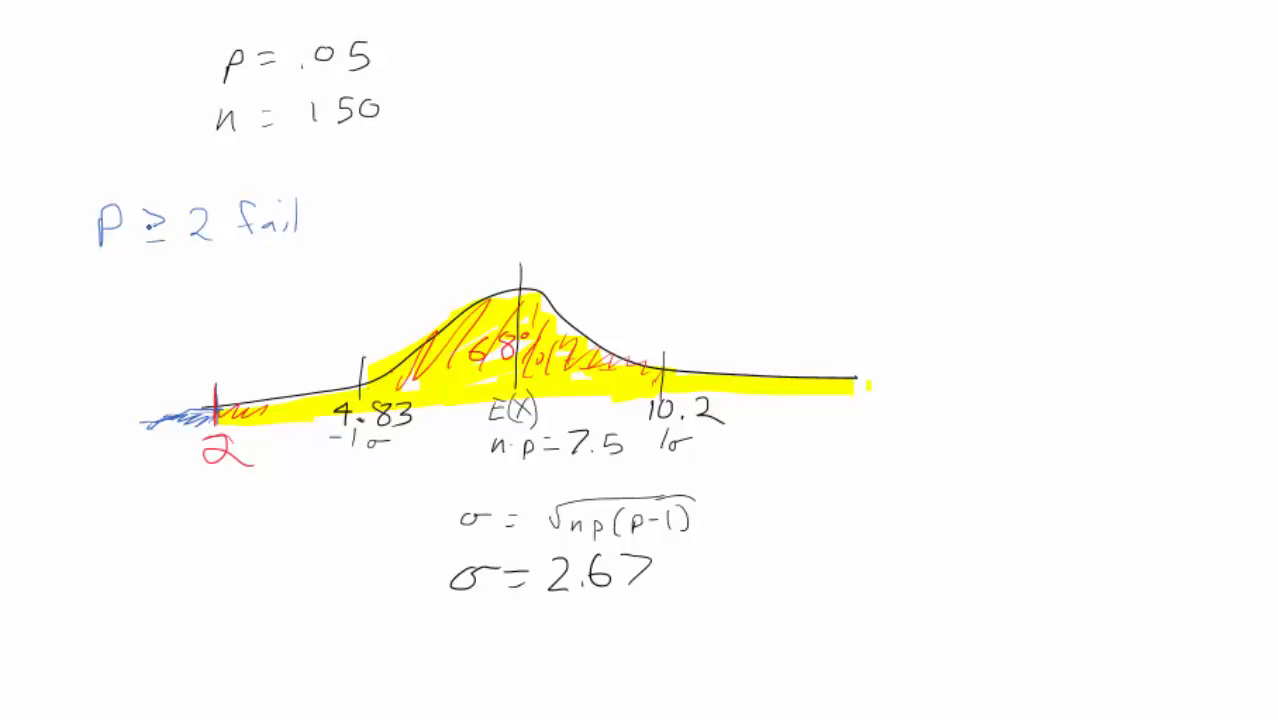
{"action": "mouse_move", "coordinate": [326, 208]}
{"action": "left_mouse_down"}
{"action": "mouse_move", "coordinate": [402, 218]}
{"action": "mouse_move", "coordinate": [430, 203]}
{"action": "left_mouse_up"}
- Extend the curve's left tail in blue and mark the value 1 on it with a tick
{"action": "left_click_drag", "start_coordinate": [149, 394], "coordinate": [150, 418]}
{"action": "left_click_drag", "start_coordinate": [142, 405], "coordinate": [220, 404]}
{"action": "left_click_drag", "start_coordinate": [145, 440], "coordinate": [142, 464]}
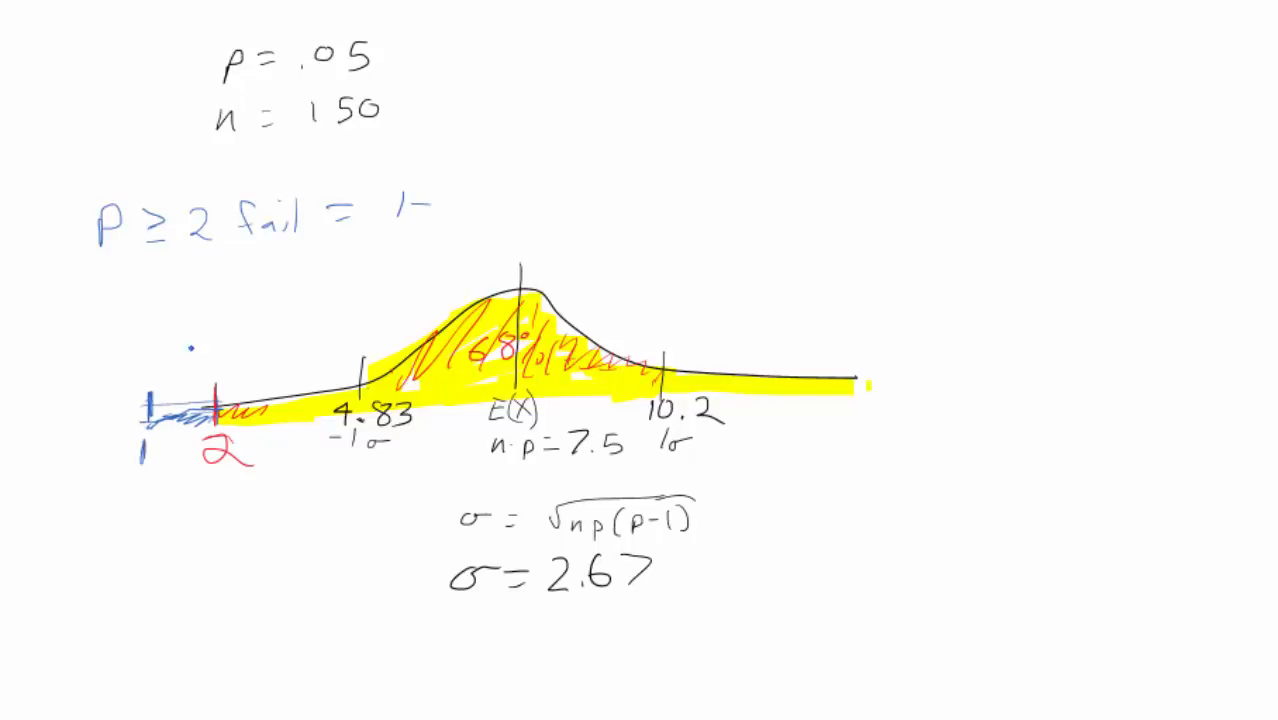
- Complete the equation with P < 1 fail, box its right-hand side, and trace the tick at 2 in blue
{"action": "mouse_move", "coordinate": [461, 189]}
{"action": "left_mouse_down"}
{"action": "mouse_move", "coordinate": [457, 214]}
{"action": "mouse_move", "coordinate": [542, 203]}
{"action": "mouse_move", "coordinate": [574, 213]}
{"action": "left_mouse_up"}
{"action": "left_click", "coordinate": [545, 212]}
{"action": "left_click_drag", "start_coordinate": [569, 200], "coordinate": [616, 212]}
{"action": "left_click_drag", "start_coordinate": [626, 198], "coordinate": [626, 212]}
{"action": "left_click_drag", "start_coordinate": [641, 184], "coordinate": [641, 214]}
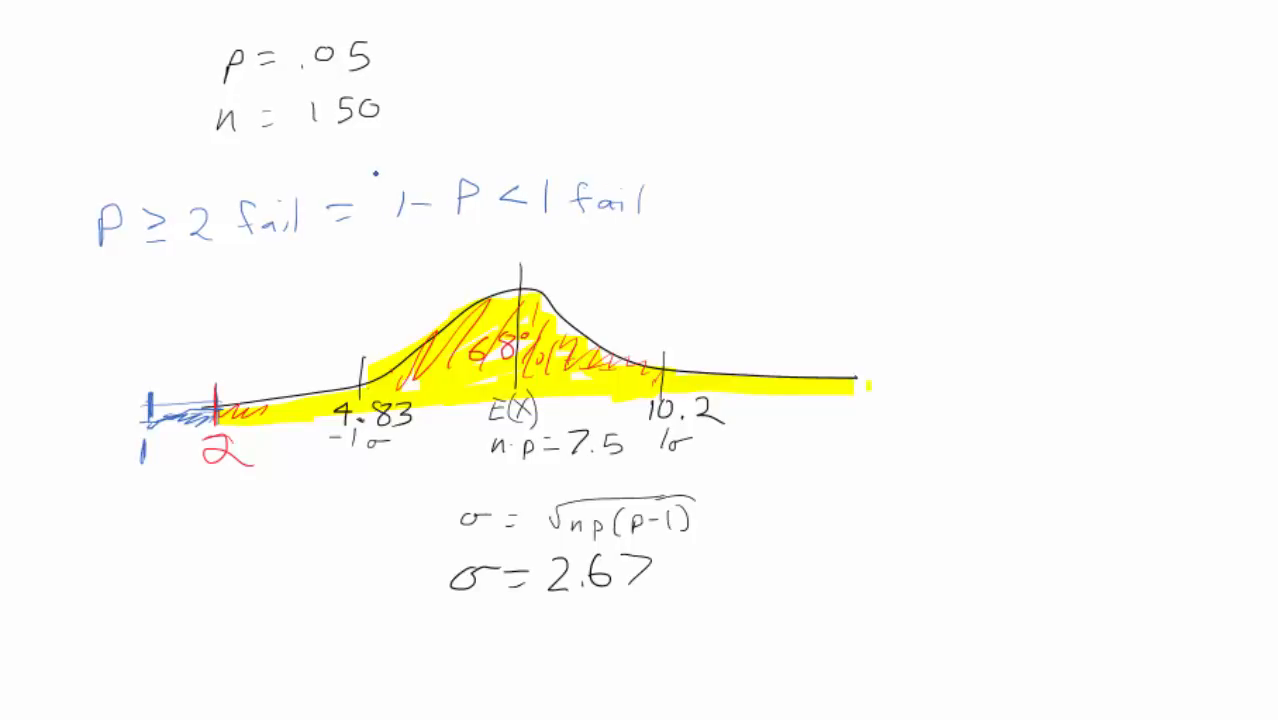
{"action": "mouse_move", "coordinate": [386, 176]}
{"action": "left_mouse_down"}
{"action": "mouse_move", "coordinate": [428, 237]}
{"action": "mouse_move", "coordinate": [662, 244]}
{"action": "mouse_move", "coordinate": [662, 155]}
{"action": "mouse_move", "coordinate": [385, 157]}
{"action": "mouse_move", "coordinate": [384, 188]}
{"action": "mouse_move", "coordinate": [405, 211]}
{"action": "left_mouse_up"}
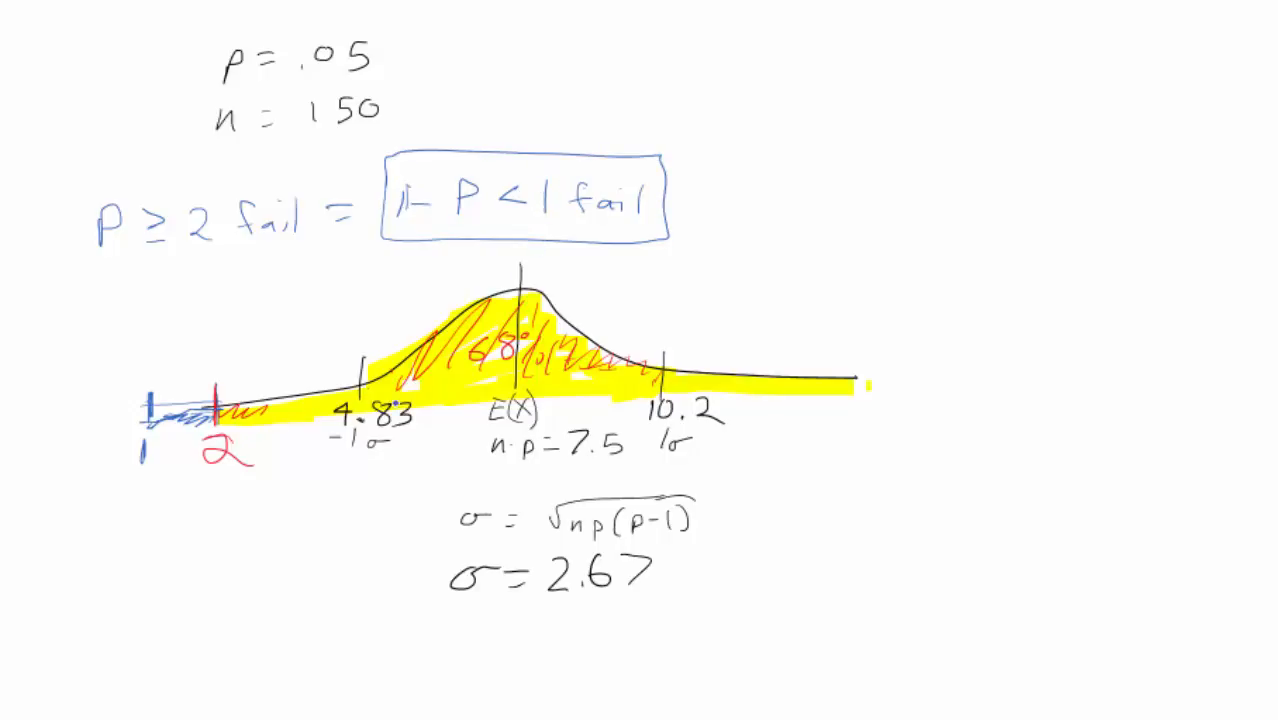
{"action": "left_click_drag", "start_coordinate": [212, 384], "coordinate": [212, 428]}
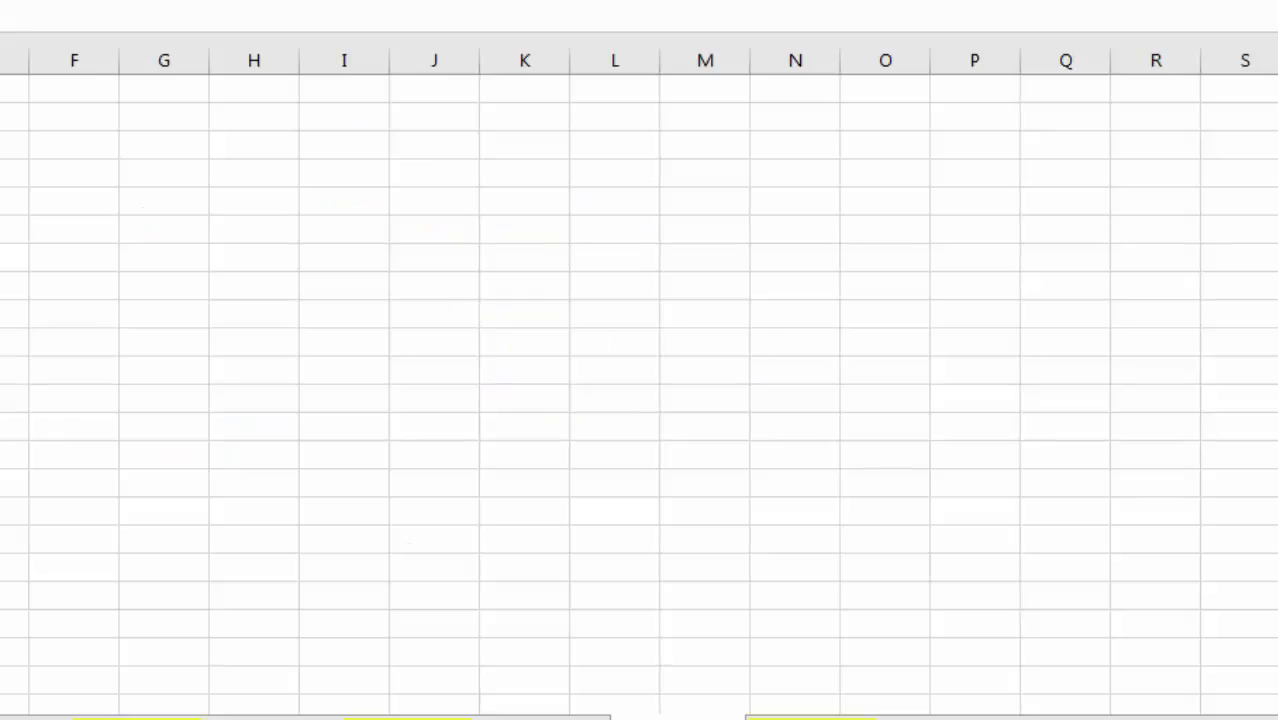
- In the Excel PC Failure sheet, enter =1-BINOM.DIST(1,B5,C5,0) as the row b outcome in D5
{"action": "type", "text": "-binom"}
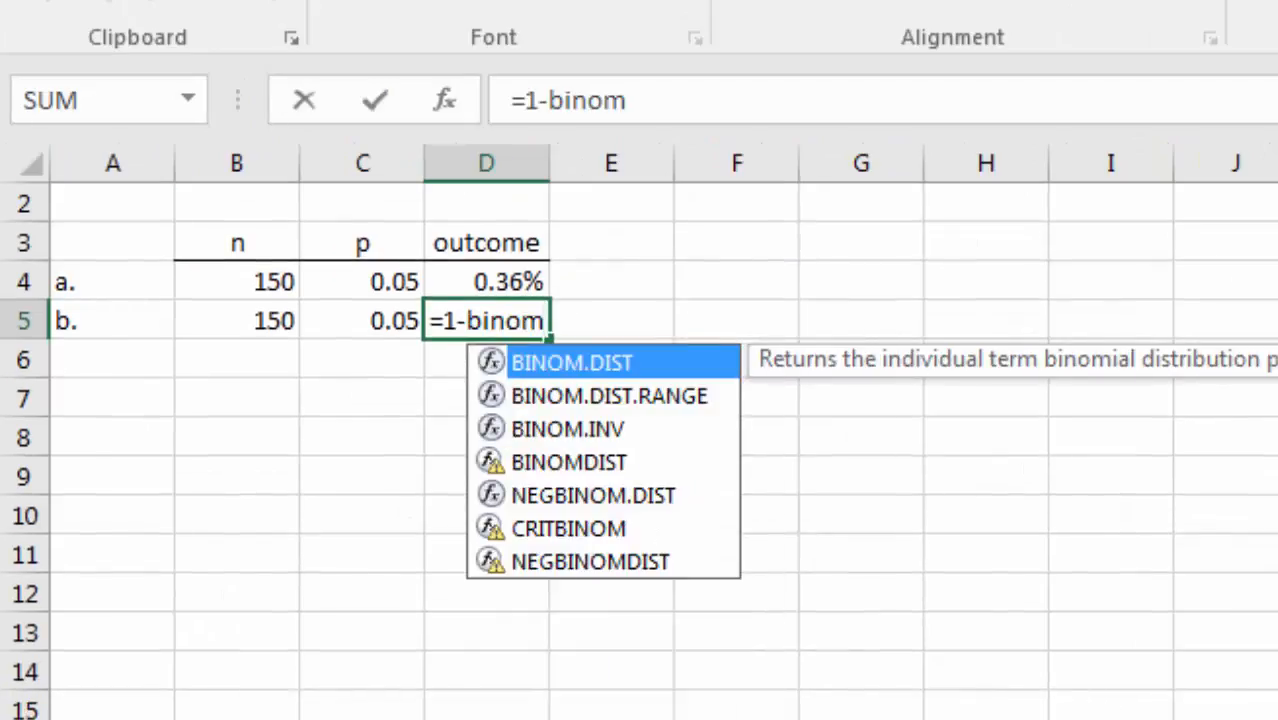
{"action": "type", "text": ".dist("}
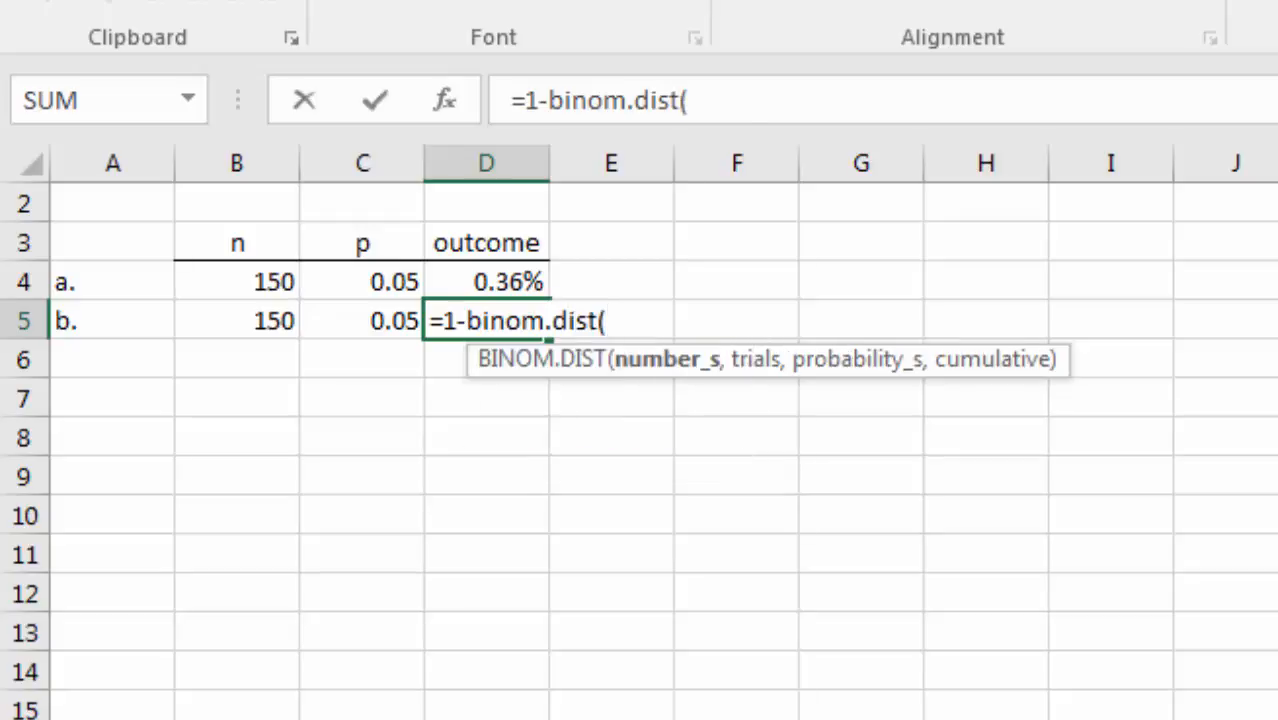
{"action": "type", "text": "1,"}
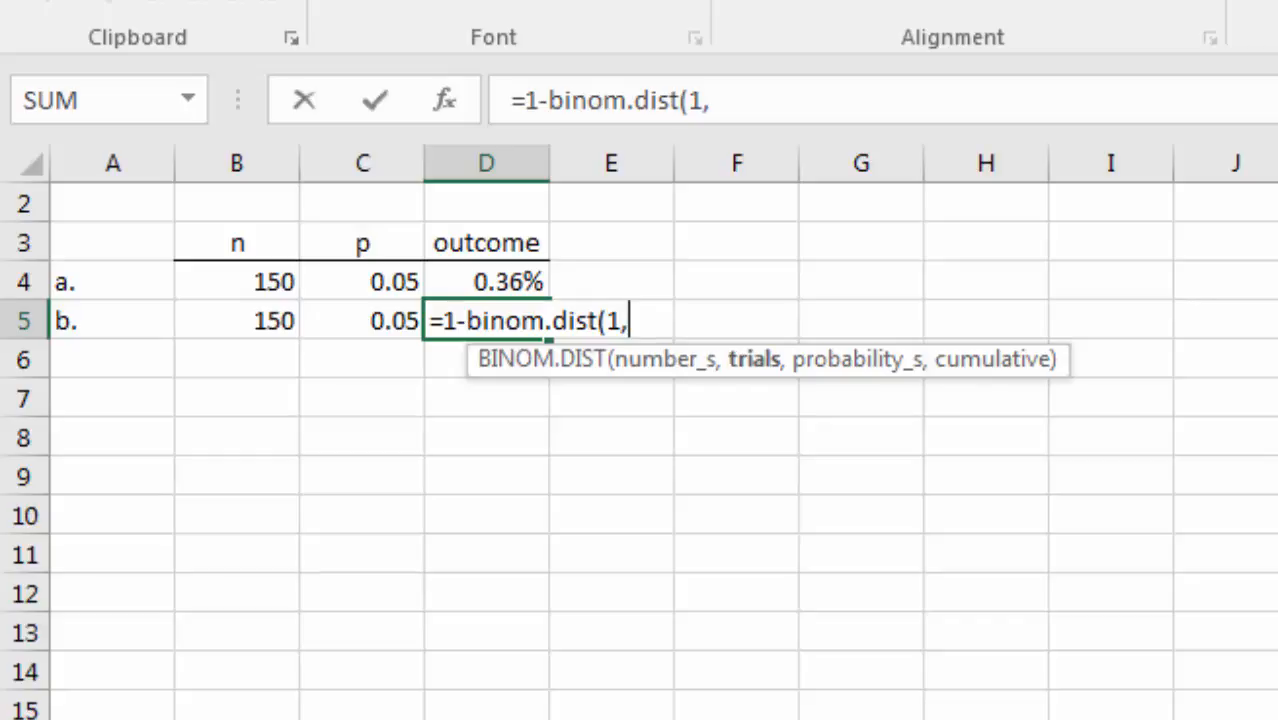
{"action": "left_click", "coordinate": [245, 321]}
{"action": "type", "text": ","}
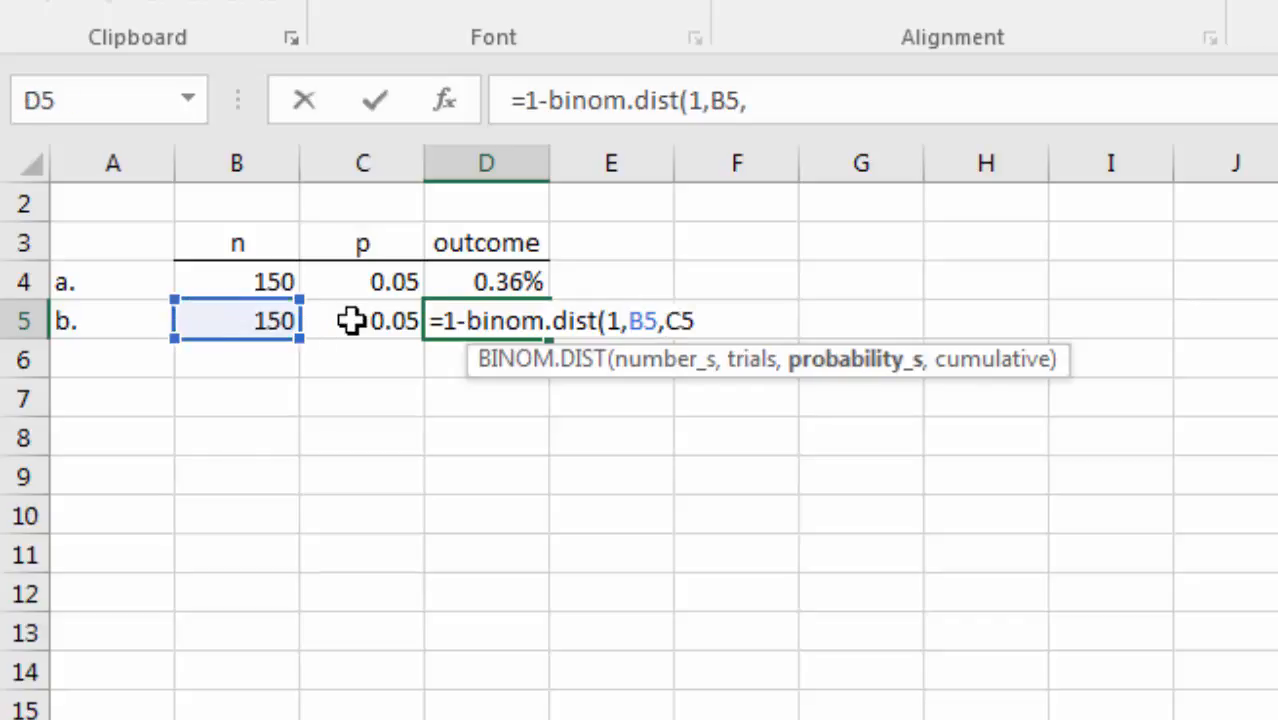
{"action": "left_click", "coordinate": [349, 321]}
{"action": "type", "text": ","}
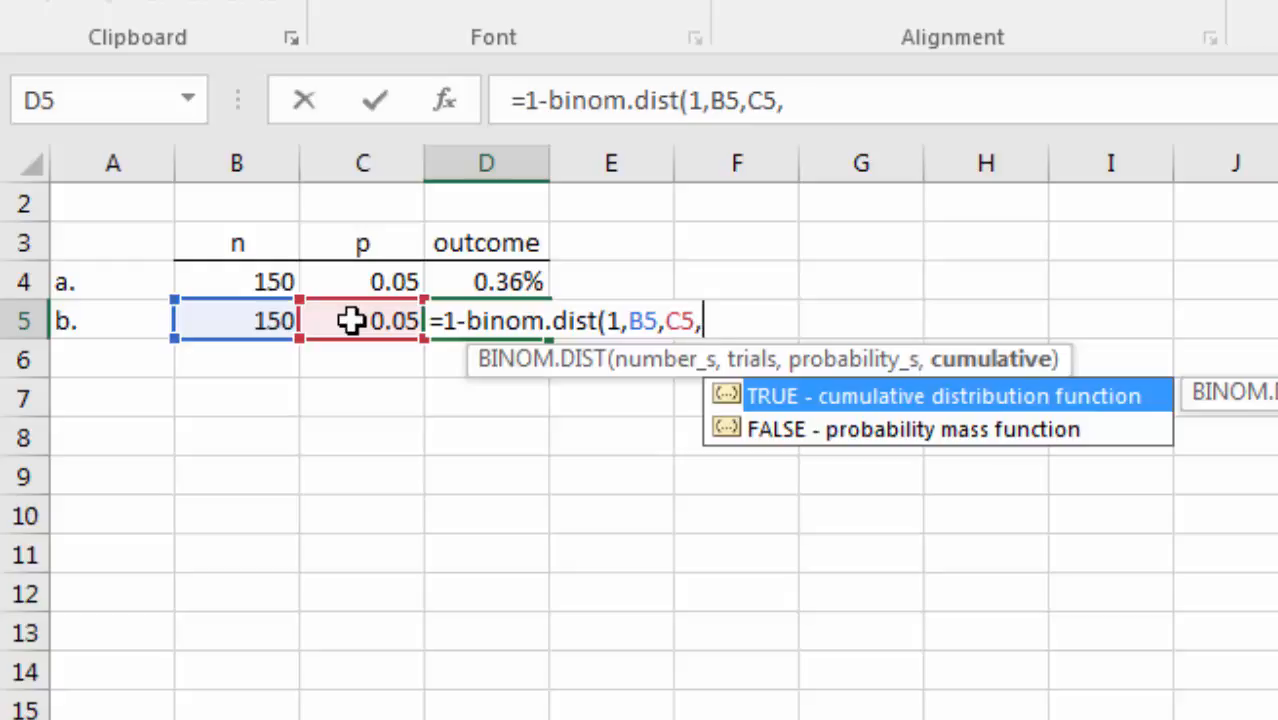
{"action": "type", "text": "0"}
{"action": "key", "text": "Return"}
{"action": "key", "text": "Return"}
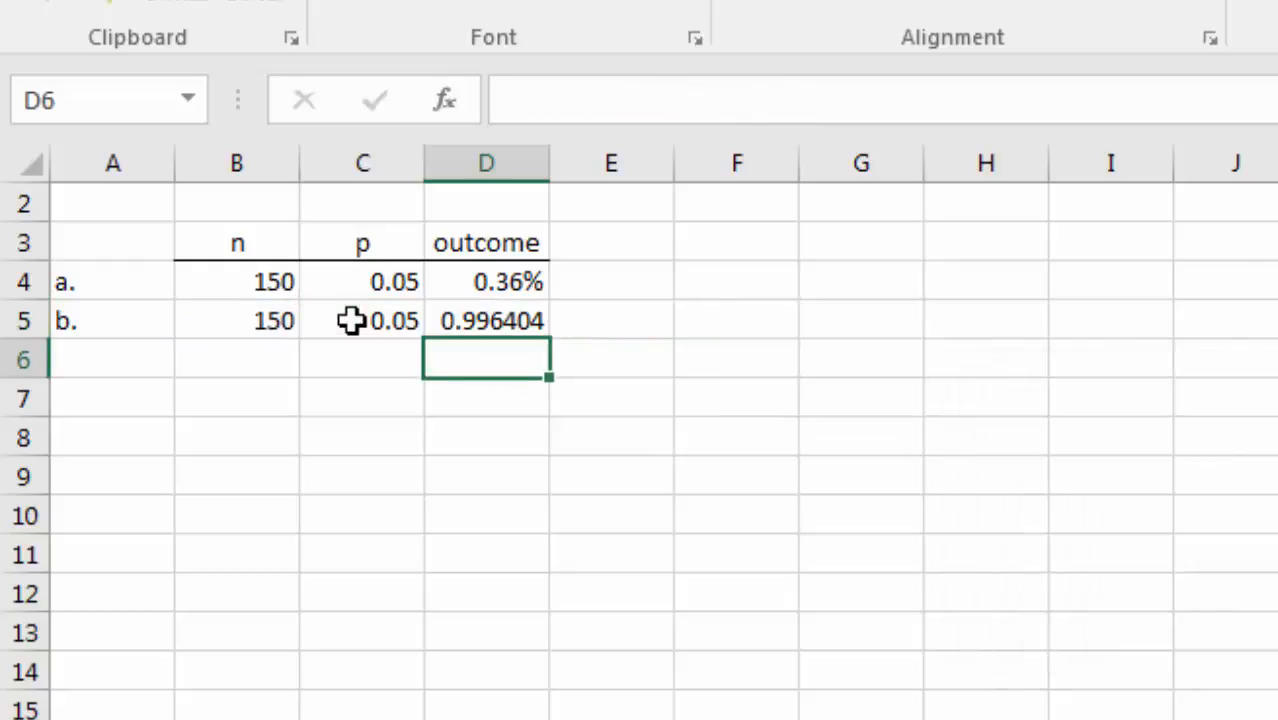
- Check the formula in D5 and format its result as a percentage with two decimal places
{"action": "left_click", "coordinate": [530, 331]}
{"action": "left_click", "coordinate": [622, 95]}
{"action": "left_click", "coordinate": [622, 95]}
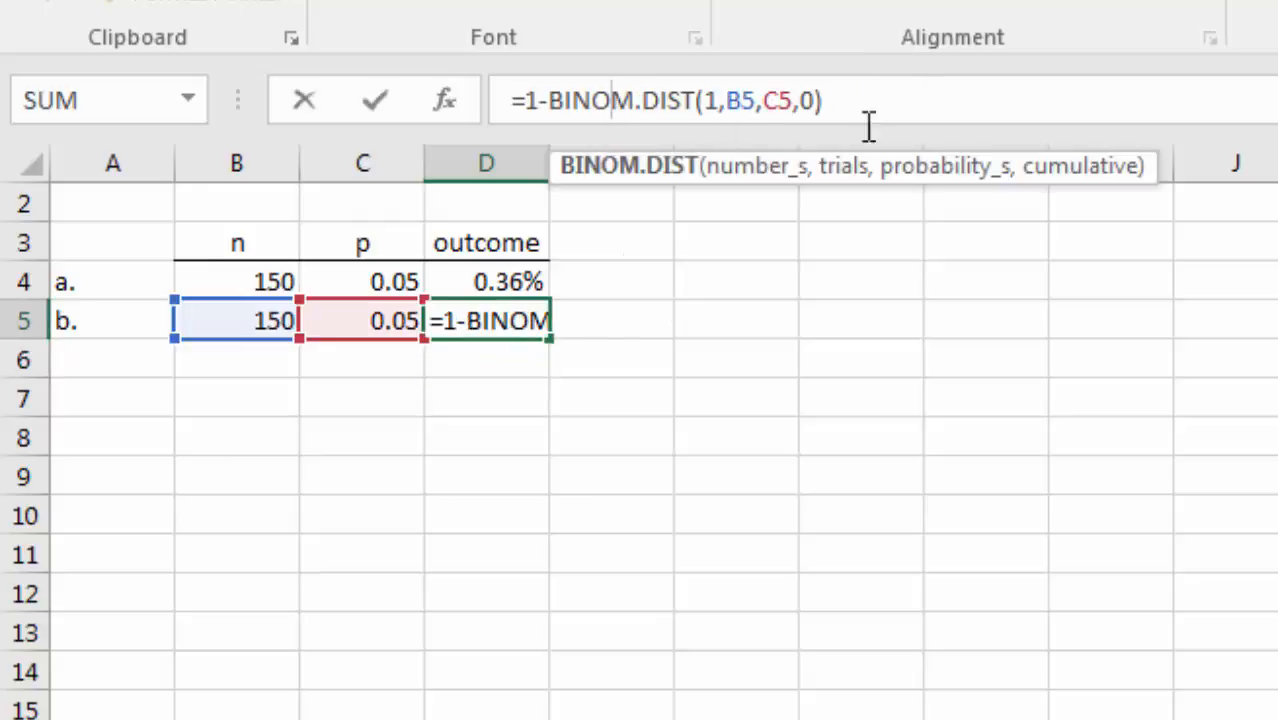
{"action": "key", "text": "Escape"}
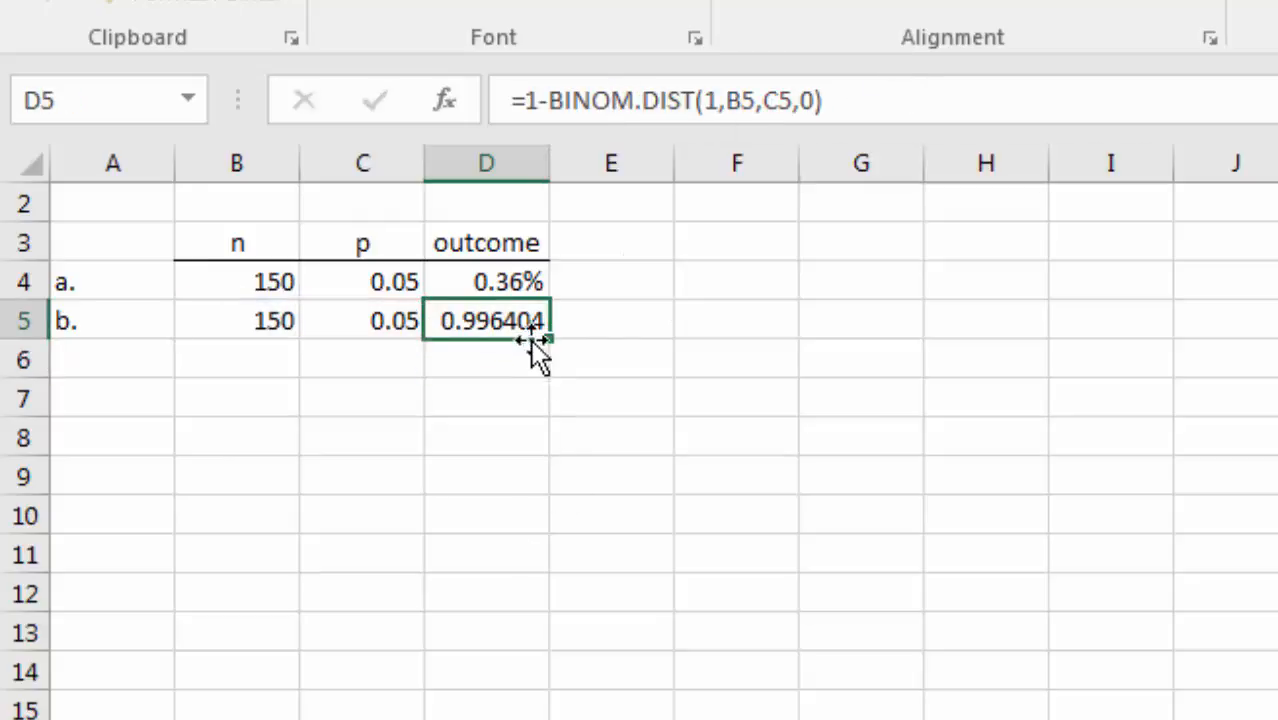
{"action": "key", "text": "ctrl+shift+5"}
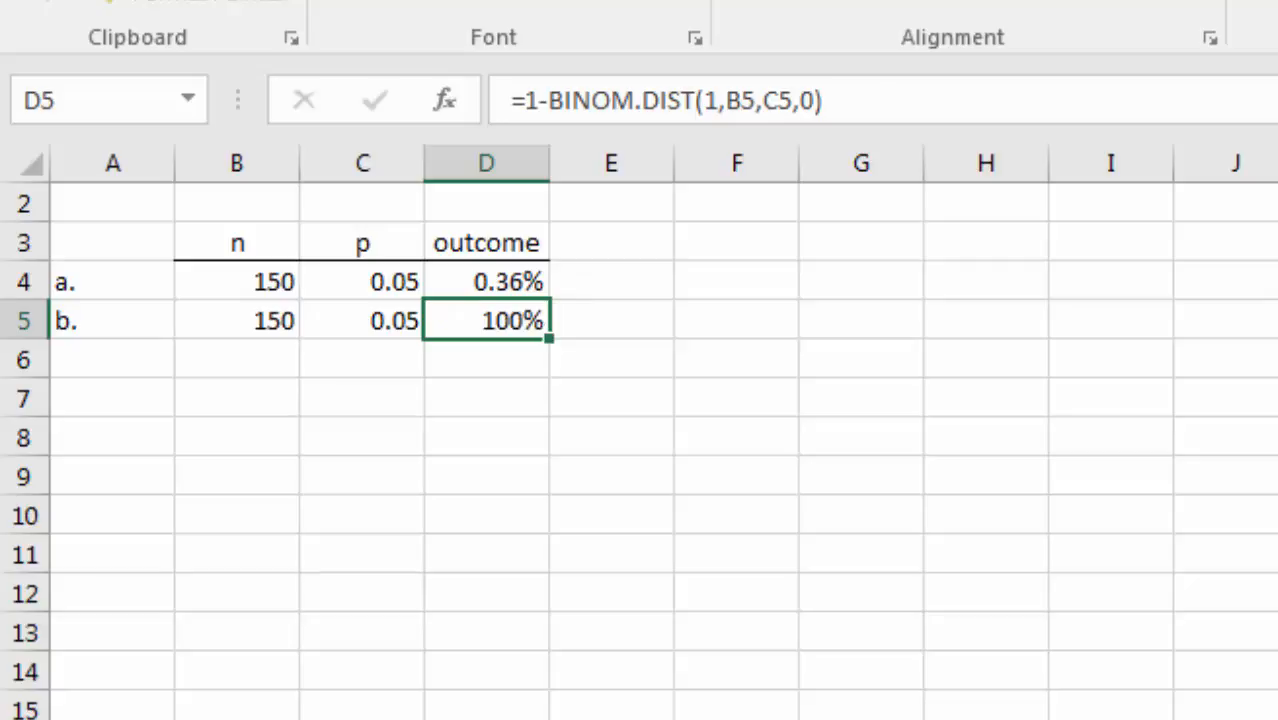
{"action": "key", "text": "alt+h"}
{"action": "key", "text": "0"}
{"action": "key", "text": "alt+h"}
{"action": "key", "text": "0"}
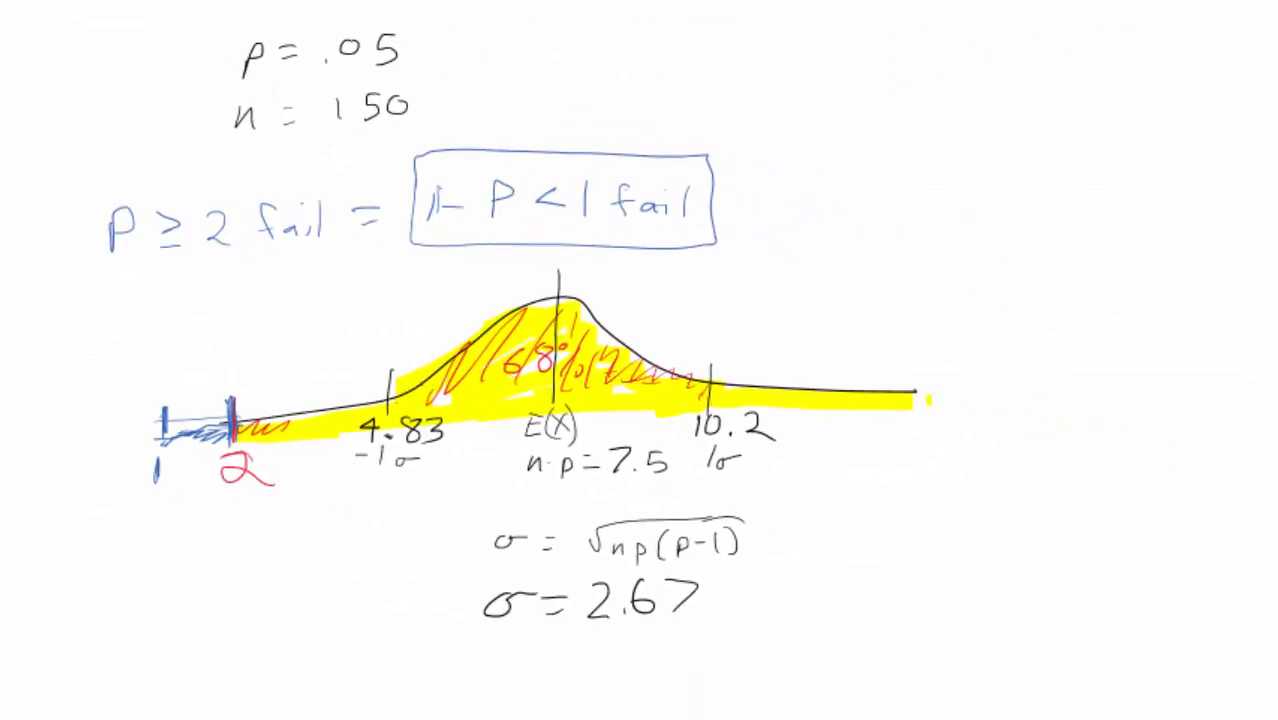
- On the distribution sketch, highlight the values 7.5, 4.83, 10.2 and 2 in green
{"action": "mouse_move", "coordinate": [610, 455]}
{"action": "left_mouse_down"}
{"action": "mouse_move", "coordinate": [673, 478]}
{"action": "mouse_move", "coordinate": [618, 466]}
{"action": "mouse_move", "coordinate": [631, 461]}
{"action": "left_mouse_up"}
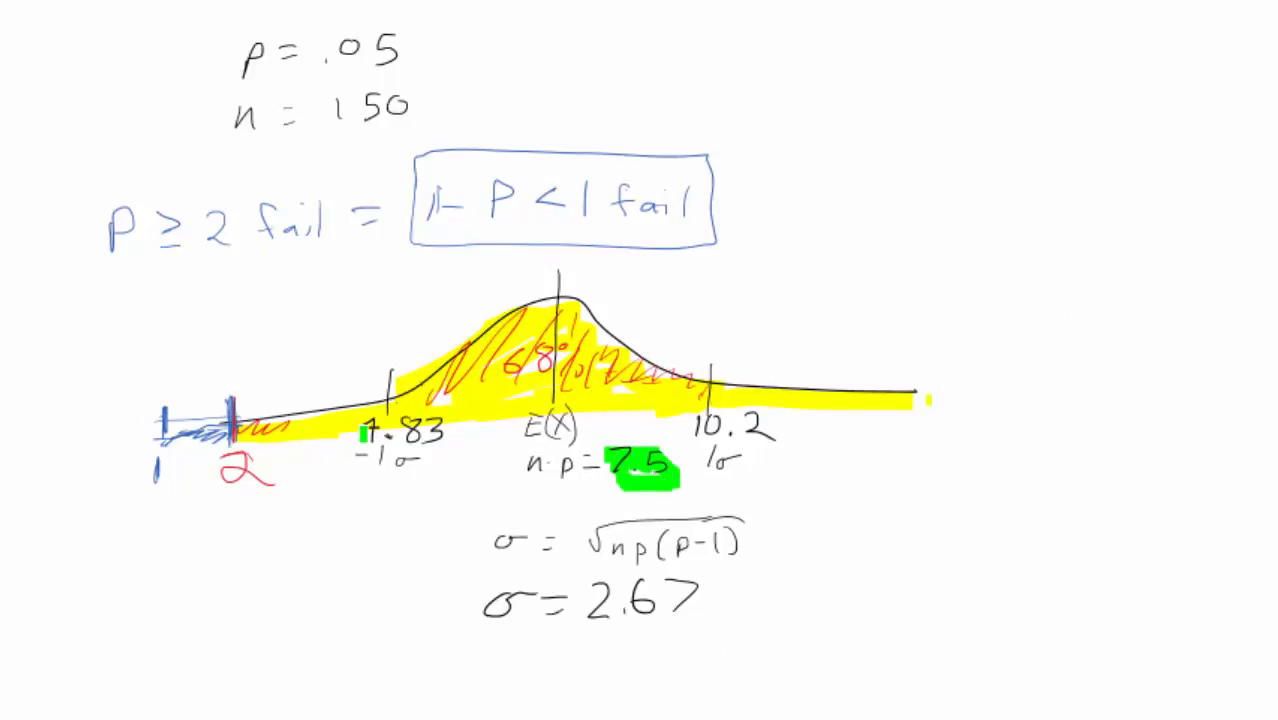
{"action": "mouse_move", "coordinate": [360, 432]}
{"action": "left_mouse_down"}
{"action": "mouse_move", "coordinate": [462, 432]}
{"action": "mouse_move", "coordinate": [376, 424]}
{"action": "left_mouse_up"}
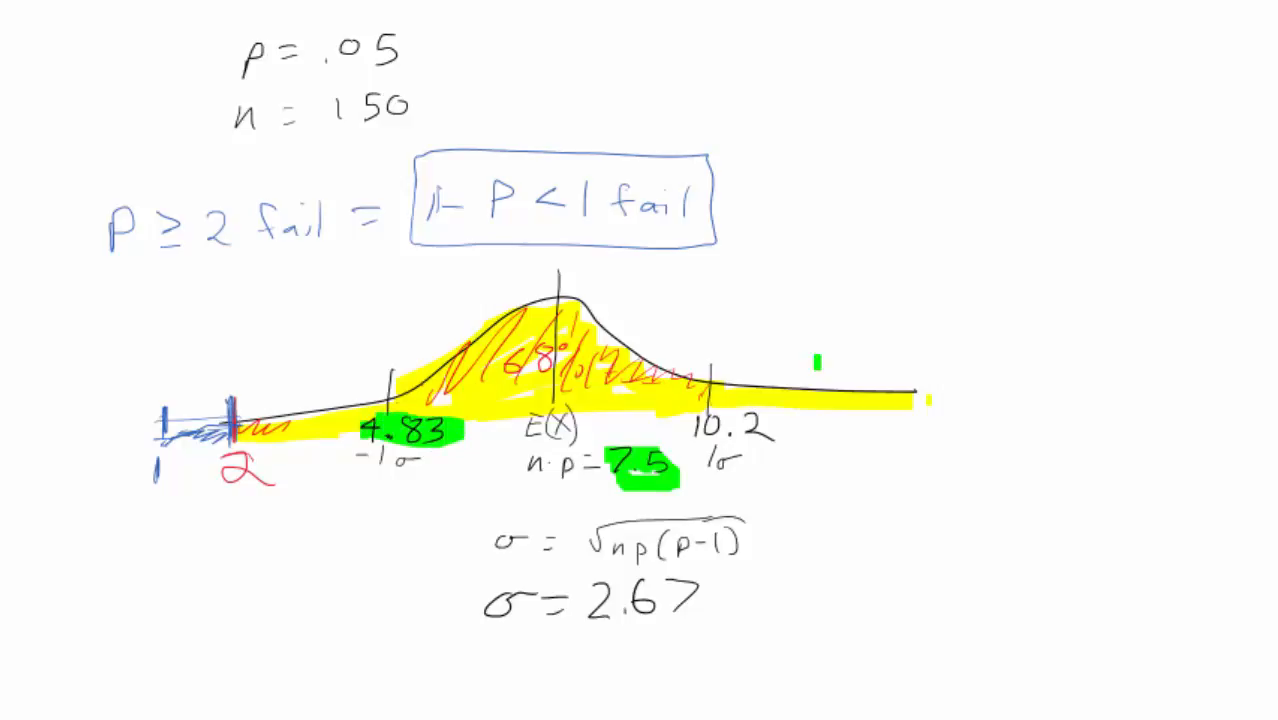
{"action": "left_click_drag", "start_coordinate": [693, 428], "coordinate": [758, 428]}
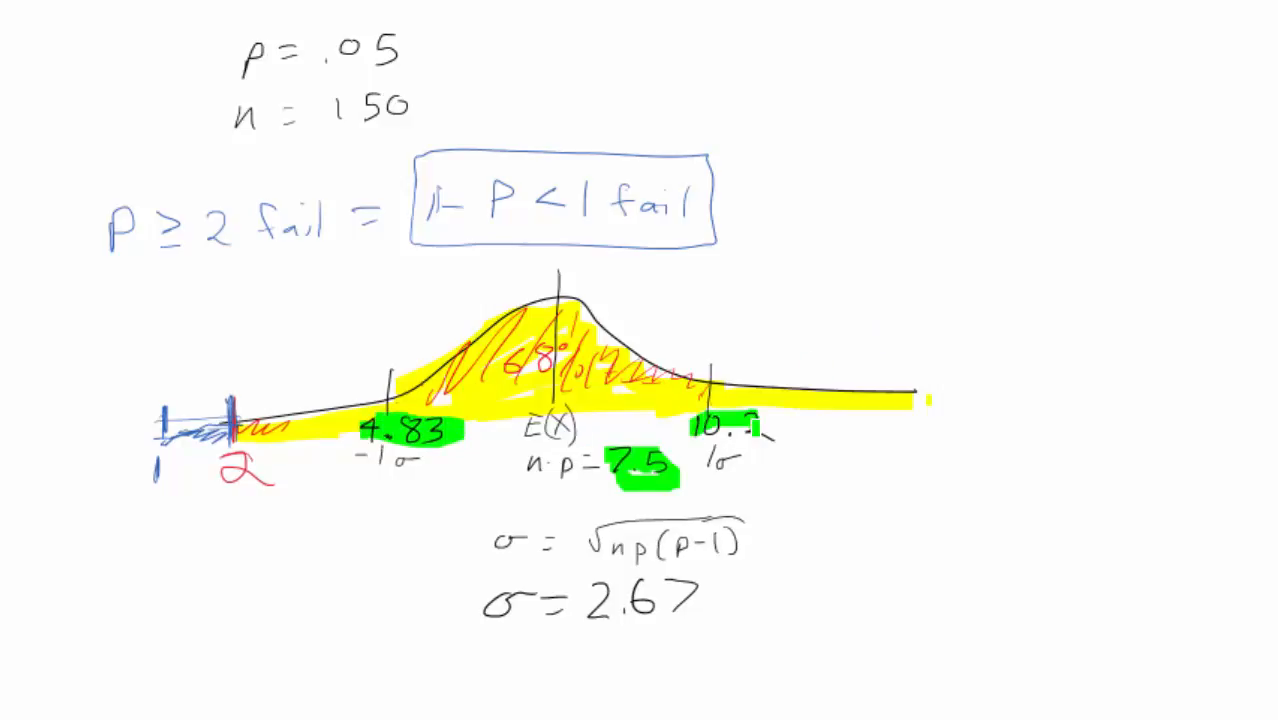
{"action": "mouse_move", "coordinate": [205, 470]}
{"action": "left_mouse_down"}
{"action": "mouse_move", "coordinate": [255, 470]}
{"action": "mouse_move", "coordinate": [215, 470]}
{"action": "left_mouse_up"}
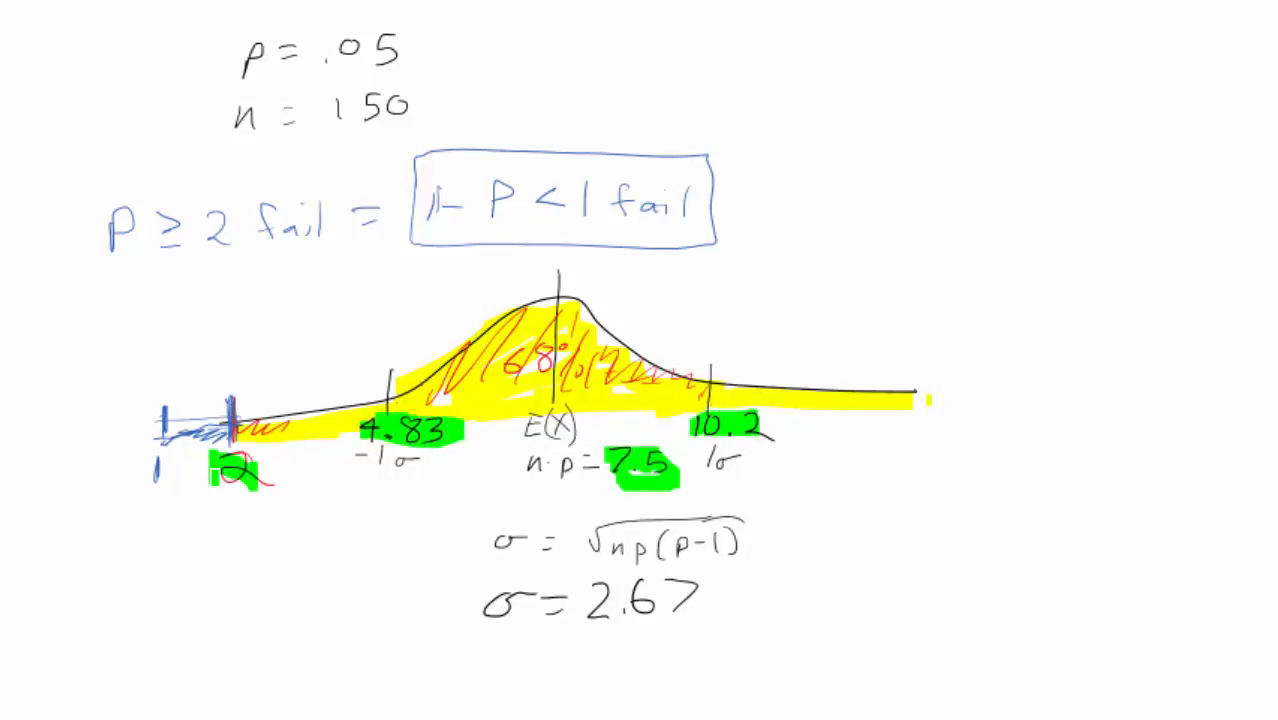
- Return to the Excel PC Failure table and label its next row c. in A6
{"action": "mouse_move", "coordinate": [272, 717]}
{"action": "left_click", "coordinate": [386, 660]}
{"action": "left_click", "coordinate": [733, 657]}
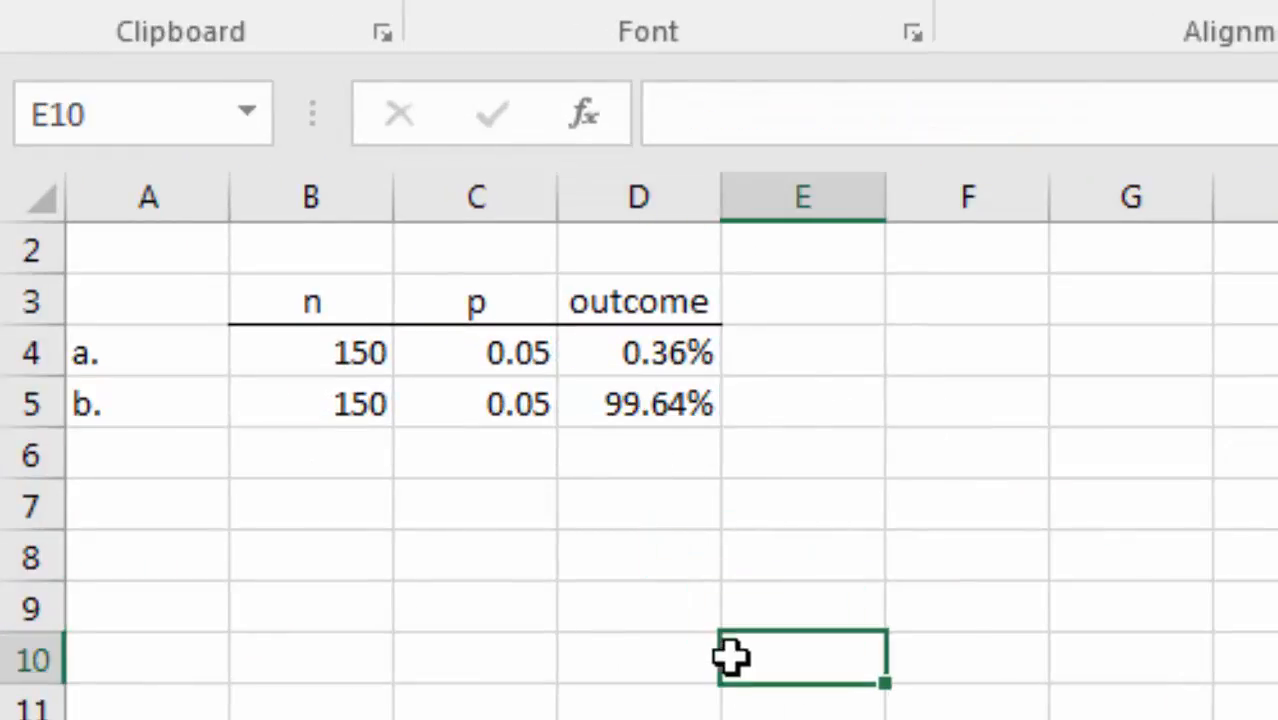
{"action": "left_click", "coordinate": [195, 458]}
{"action": "type", "text": "c."}
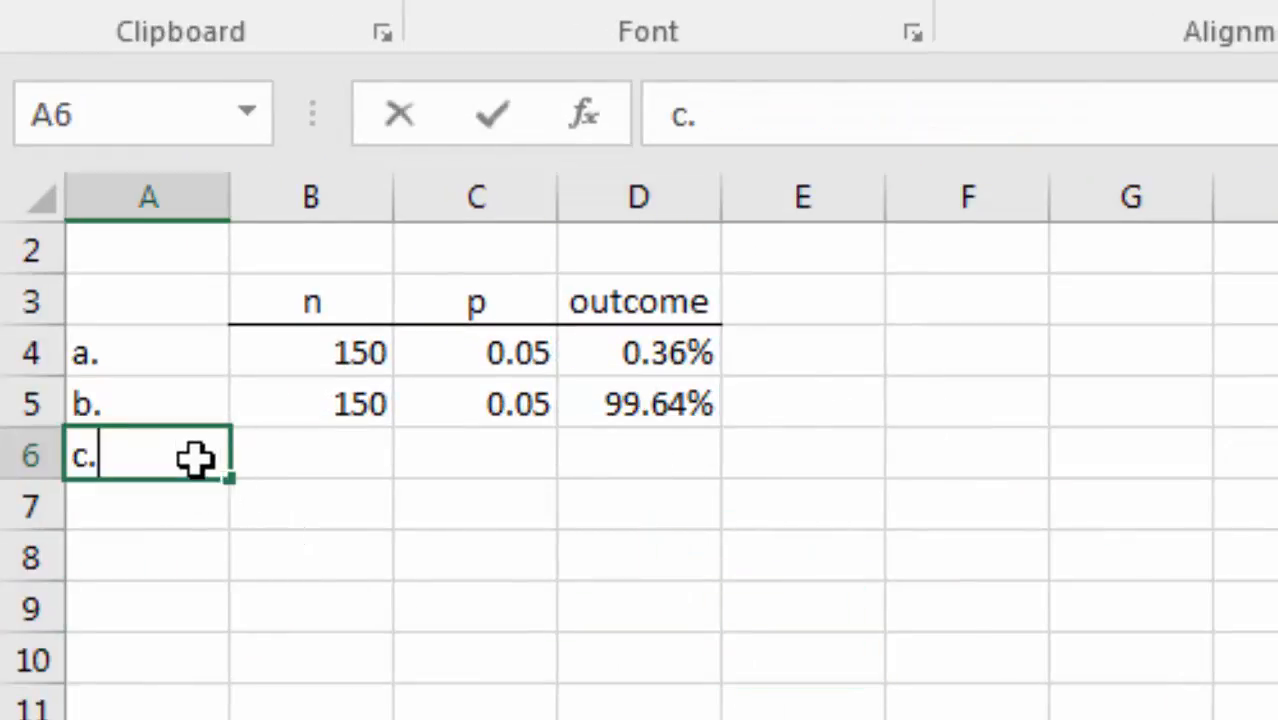
{"action": "key", "text": "Tab"}
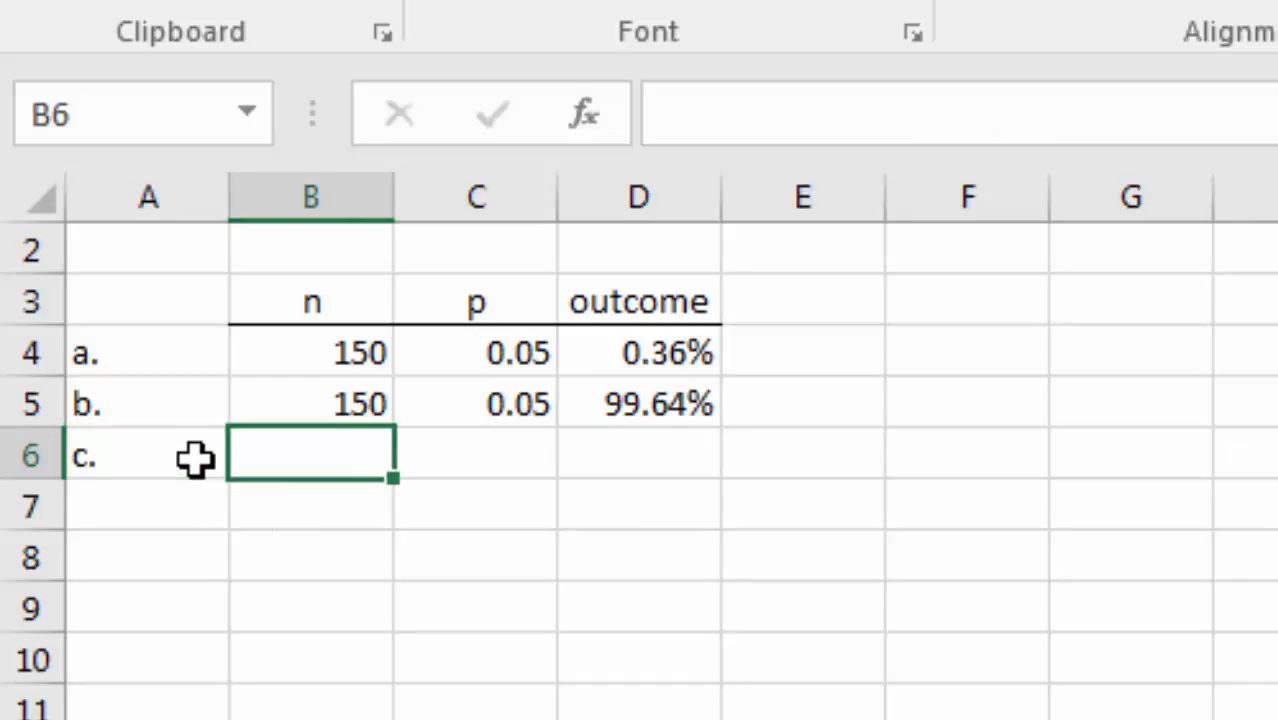
{"action": "left_click_drag", "start_coordinate": [365, 356], "coordinate": [612, 385]}
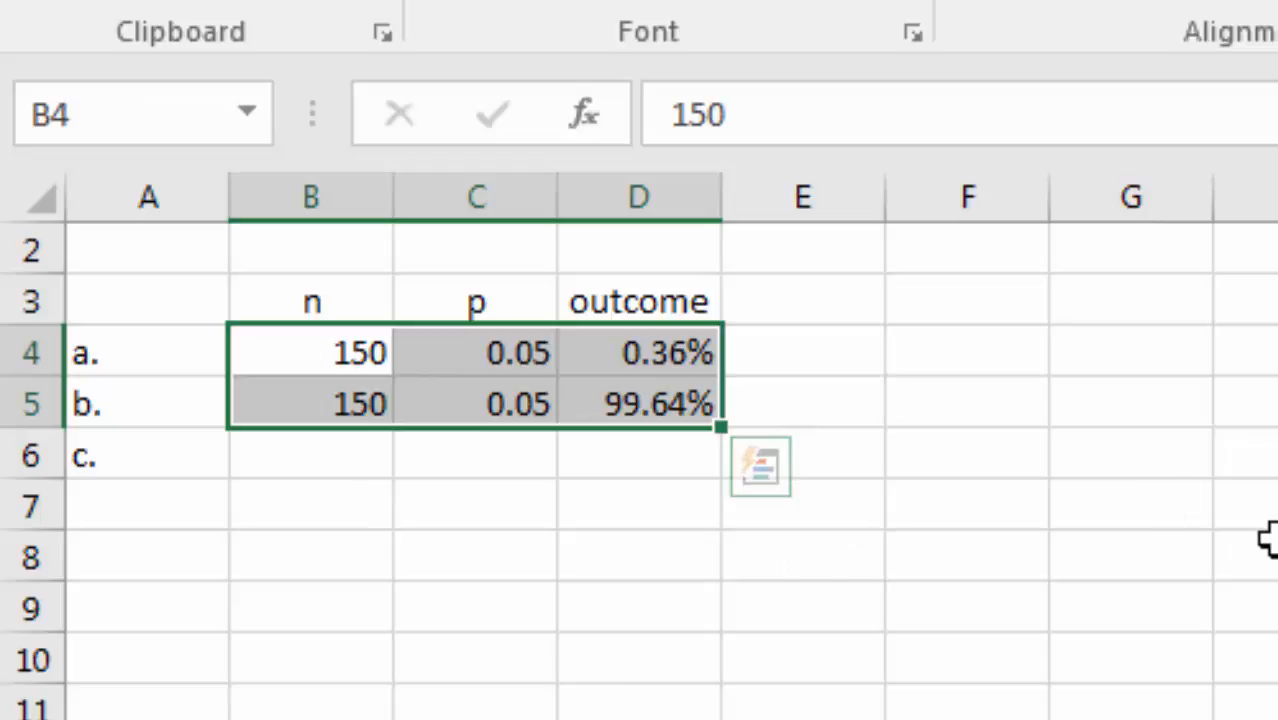
{"action": "scroll", "coordinate": [712, 440], "scroll_direction": "up", "scroll_amount": 1}
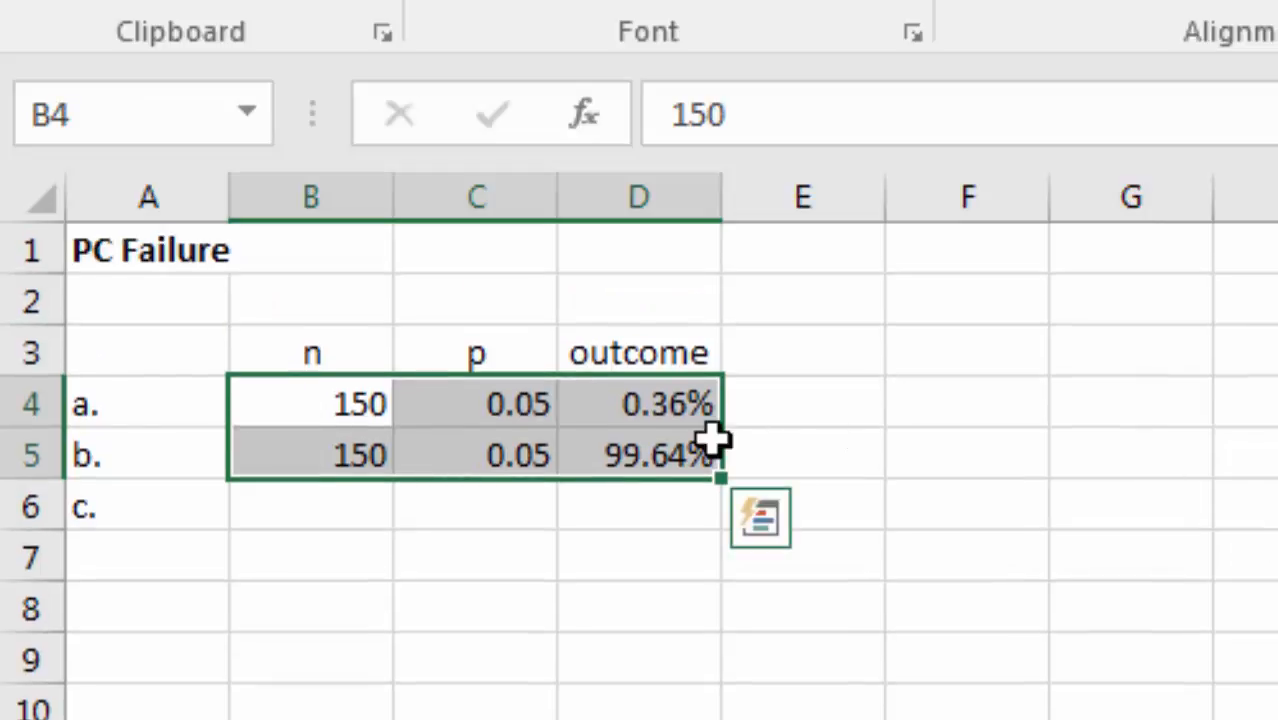
{"action": "left_click", "coordinate": [804, 456]}
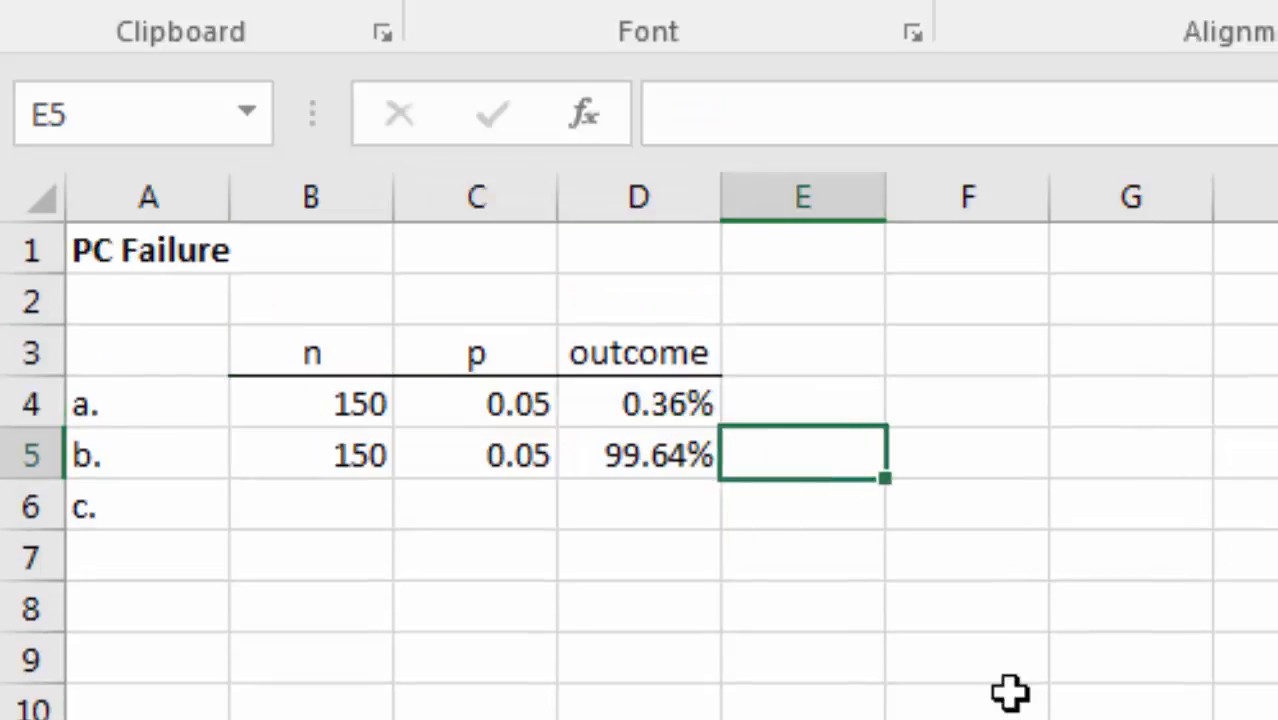